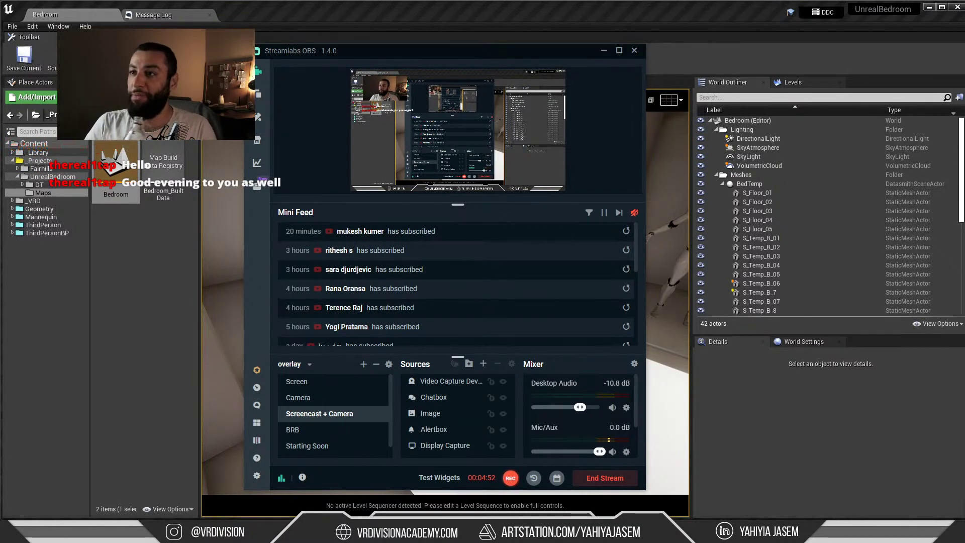
Minimize Streamlabs OBS and bring up the YouTube Studio live dashboard showing 12 viewers
click(604, 51)
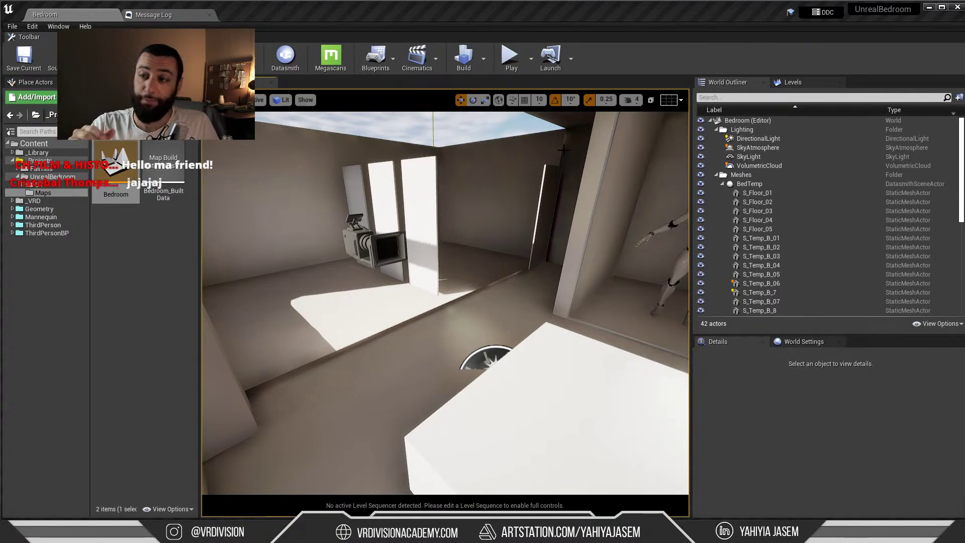
key(alt+Tab)
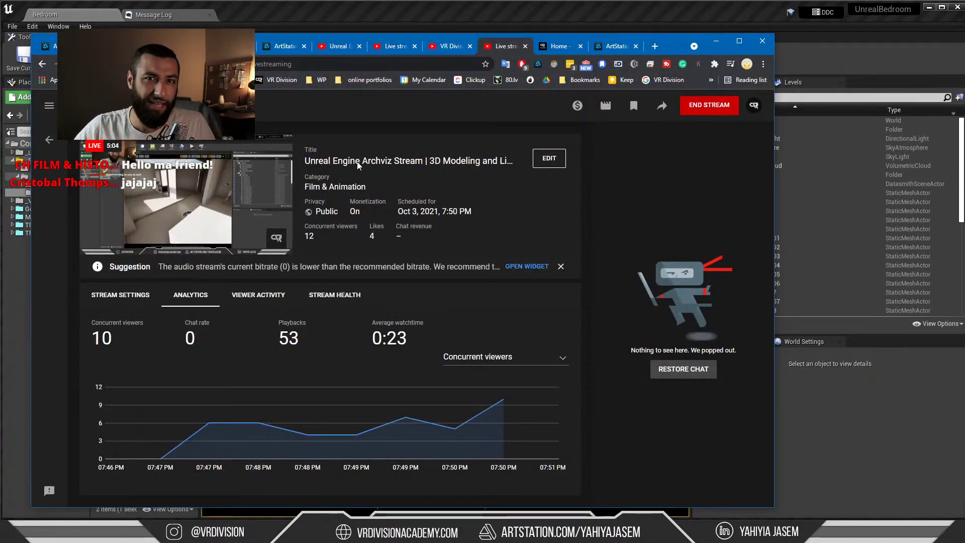
Close the duplicate Live stream tab and switch to the 'Unreal Engine Archviz Stream | 3D Modeling and Lighting #2' replay
click(444, 46)
click(391, 46)
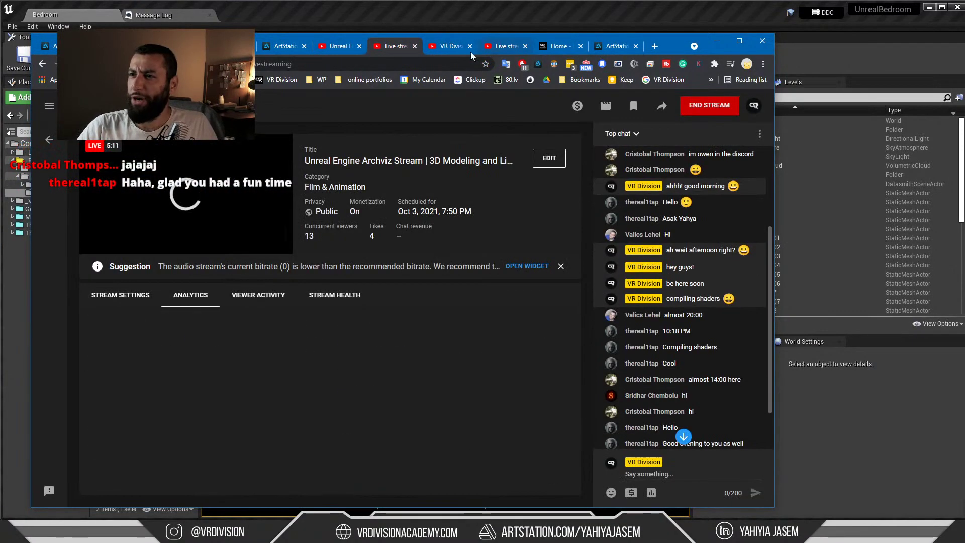
click(414, 46)
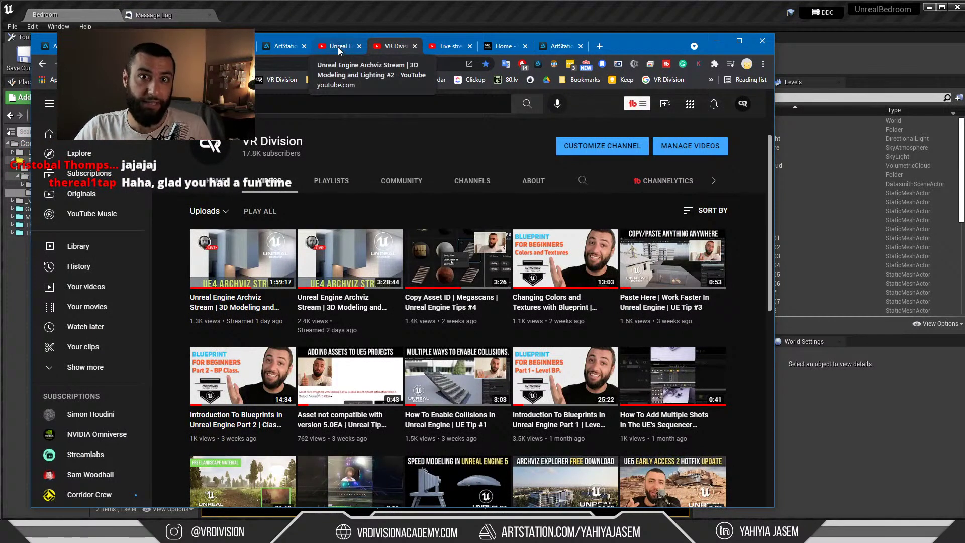
click(338, 47)
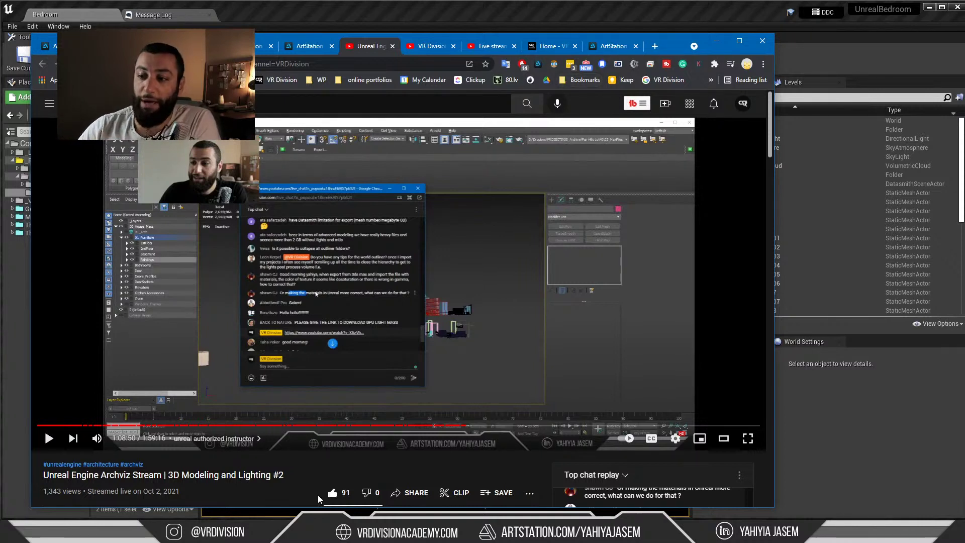
Review the bedroom and bathroom references full screen in PureRef, then switch to Discord's general channel
click(320, 533)
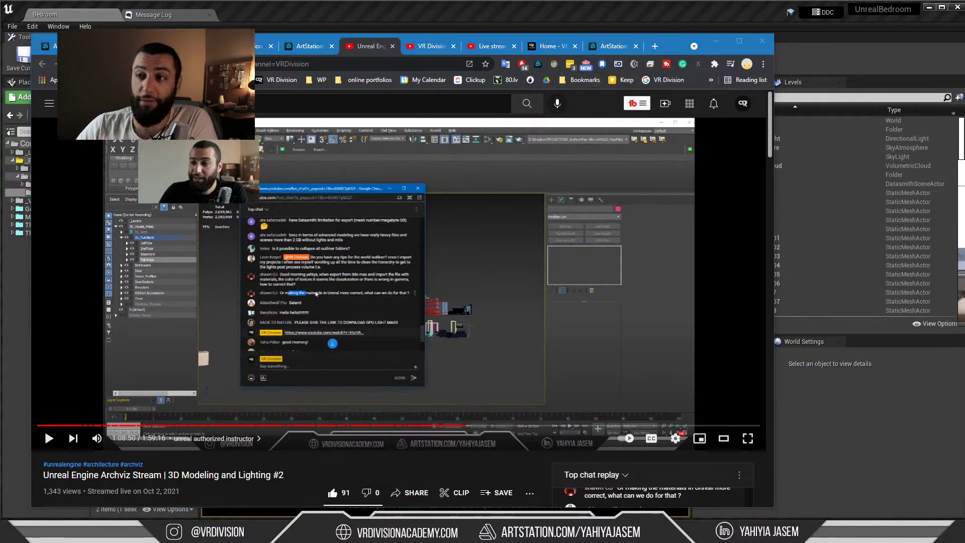
right_drag(964, 290, 428, 290)
key(ctrl+f)
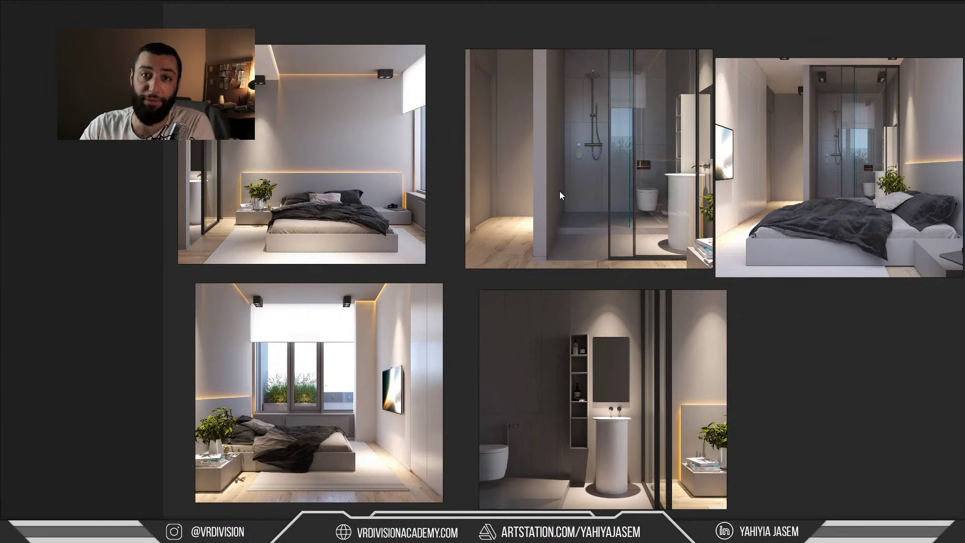
middle_drag(561, 185, 445, 194)
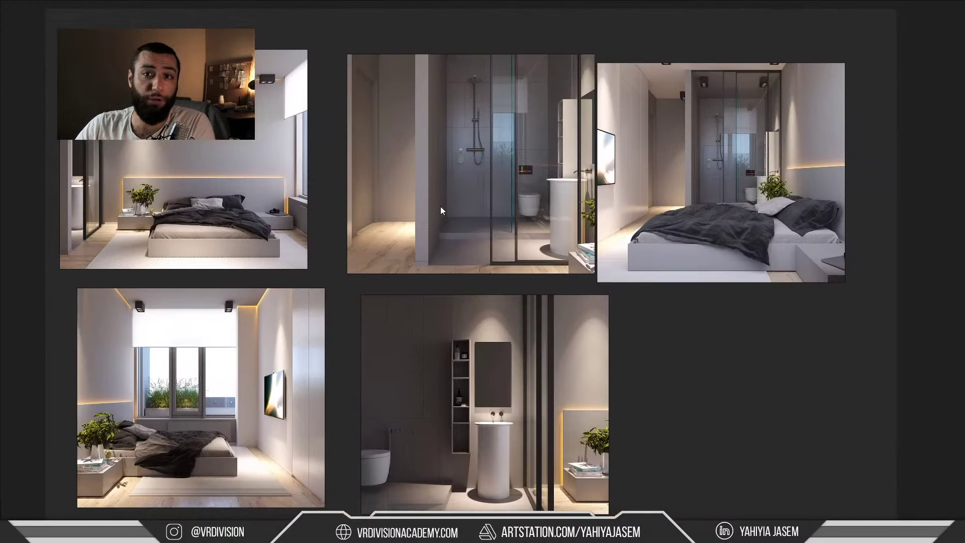
key(ctrl+f)
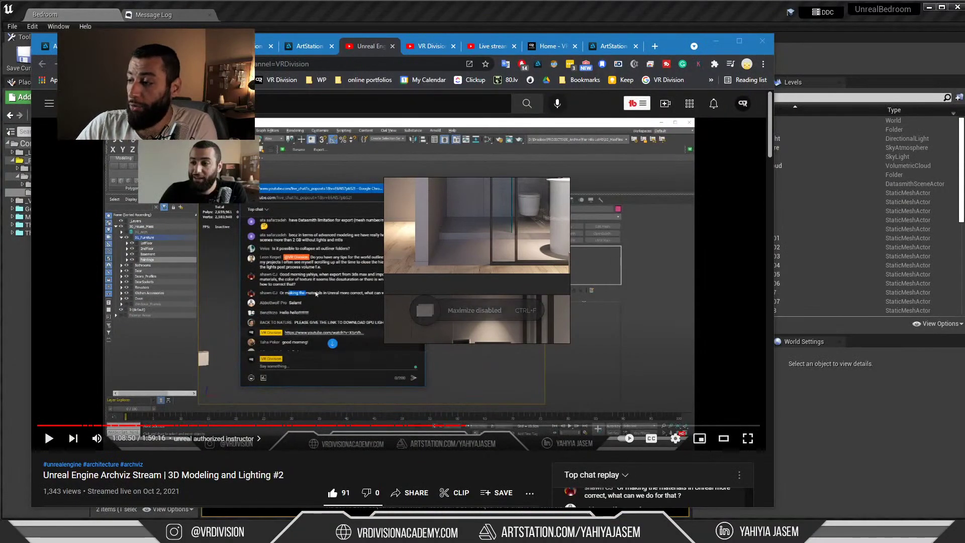
key(alt+Tab)
scroll(62, 281, up, 1)
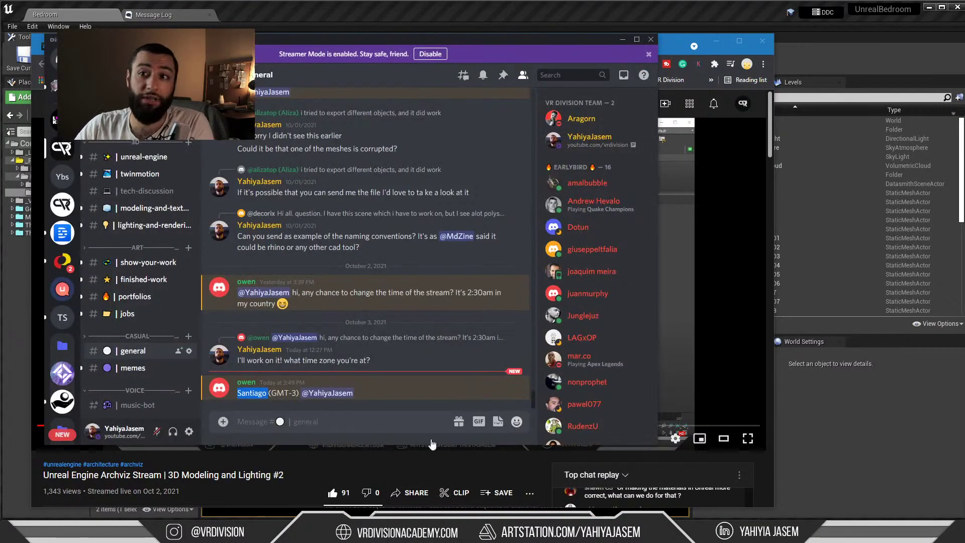
Glance at the rules and final-submissions channels, returning each time to challenge-discussion
scroll(136, 200, up, 5)
scroll(142, 224, up, 2)
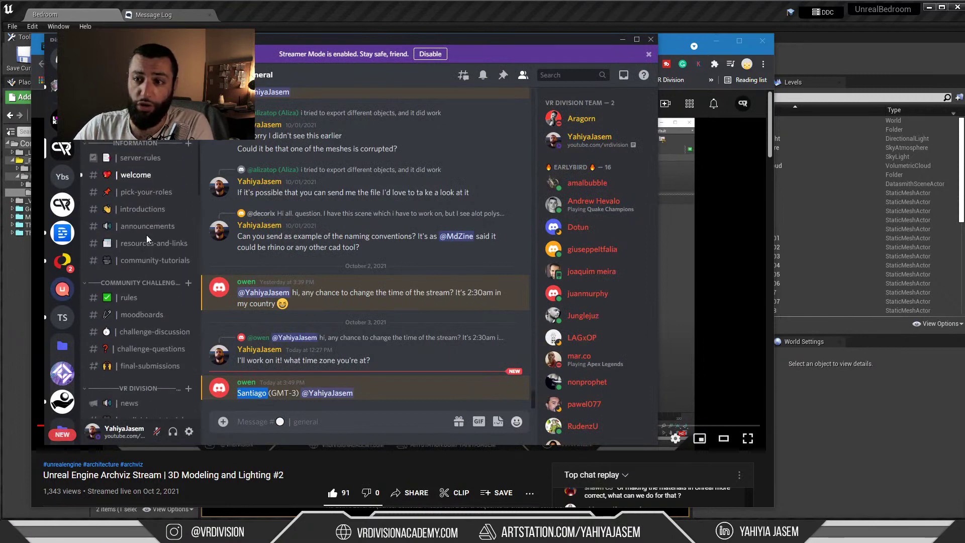
click(144, 332)
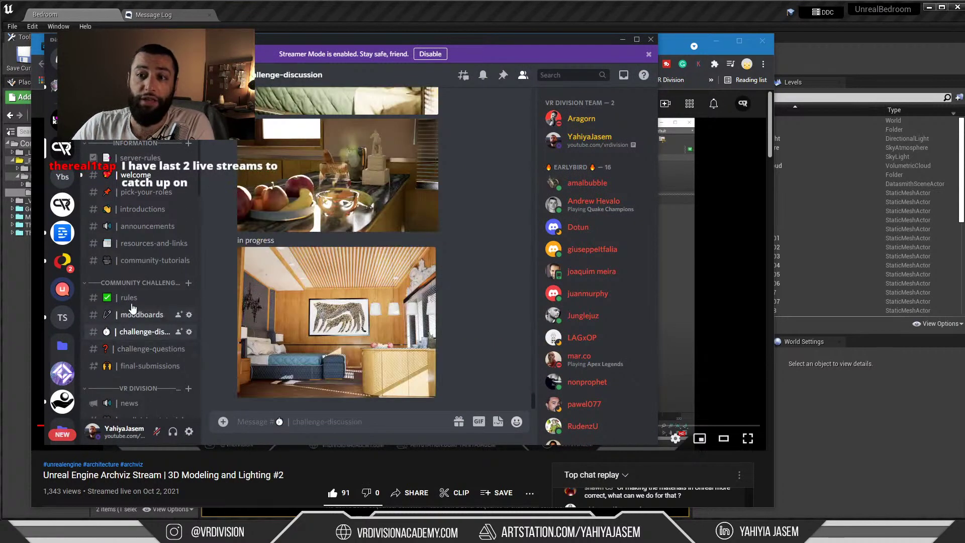
click(134, 301)
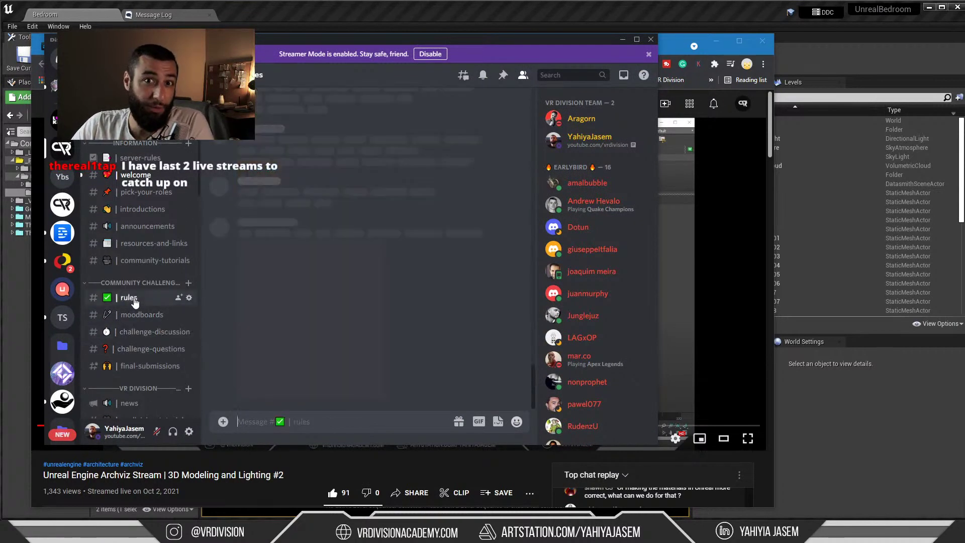
click(135, 332)
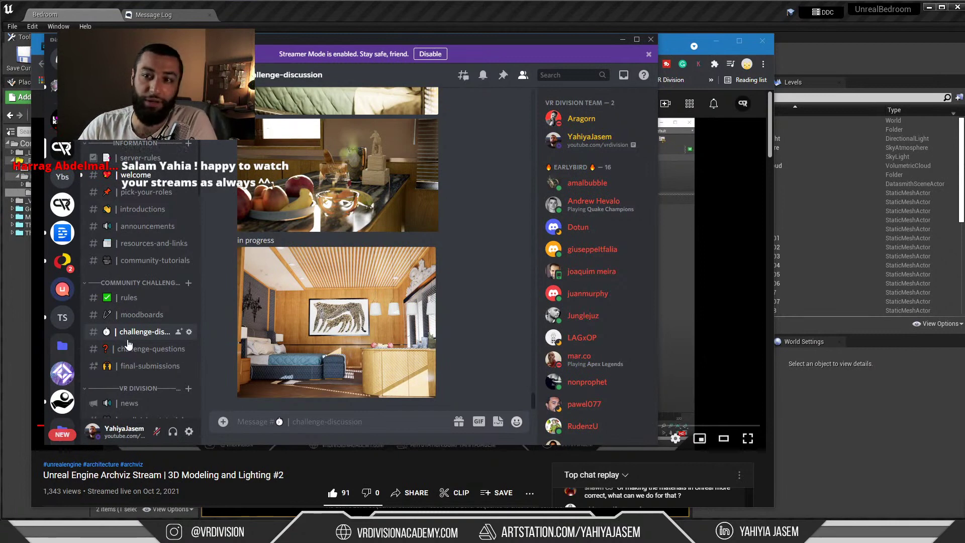
click(137, 371)
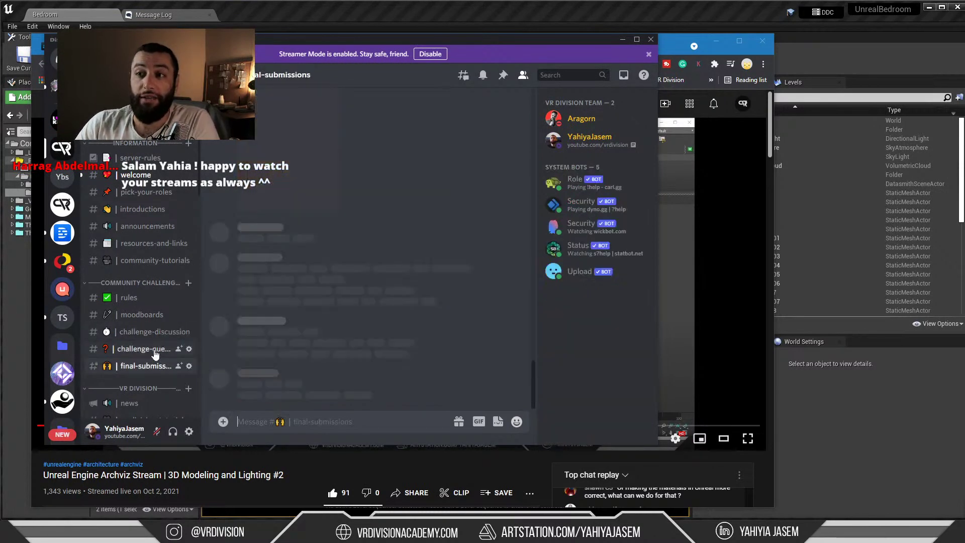
click(134, 337)
Scroll back through older members' room renders, then minimize Discord and the browser to reveal the Bedroom level
scroll(304, 319, up, 15)
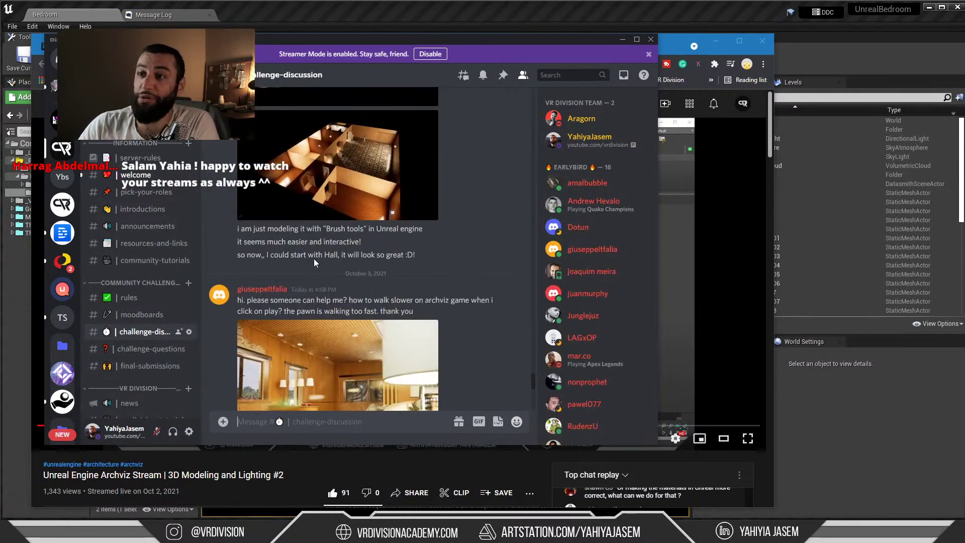
scroll(378, 252, up, 10)
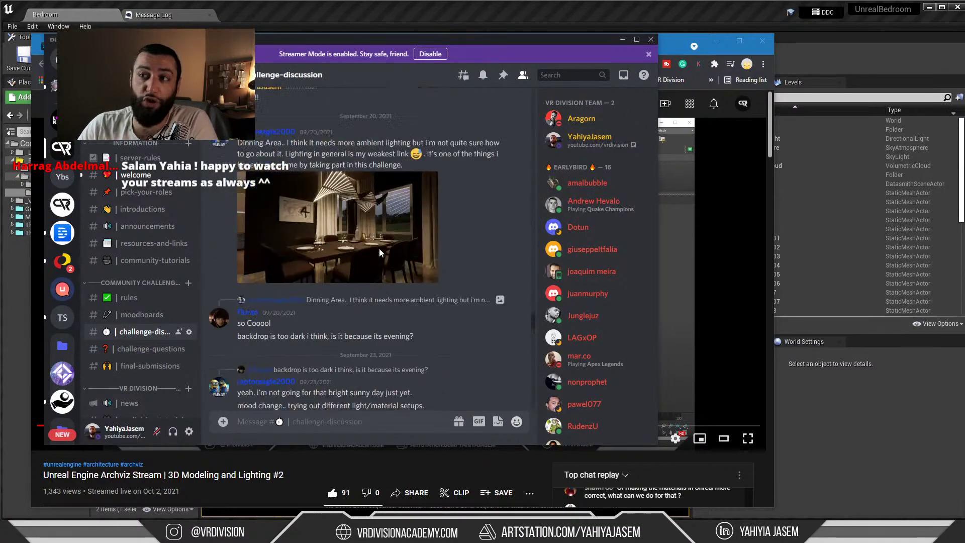
scroll(385, 254, up, 15)
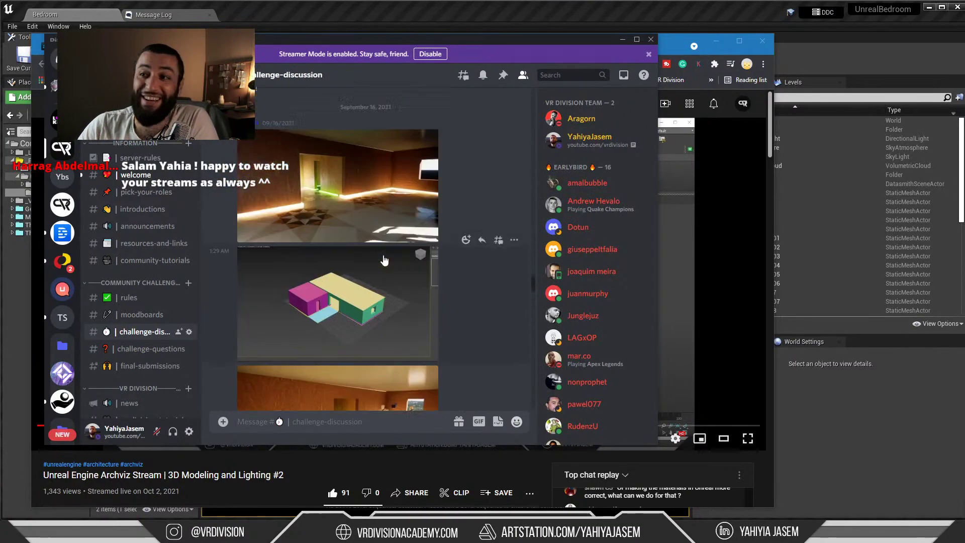
scroll(392, 252, up, 15)
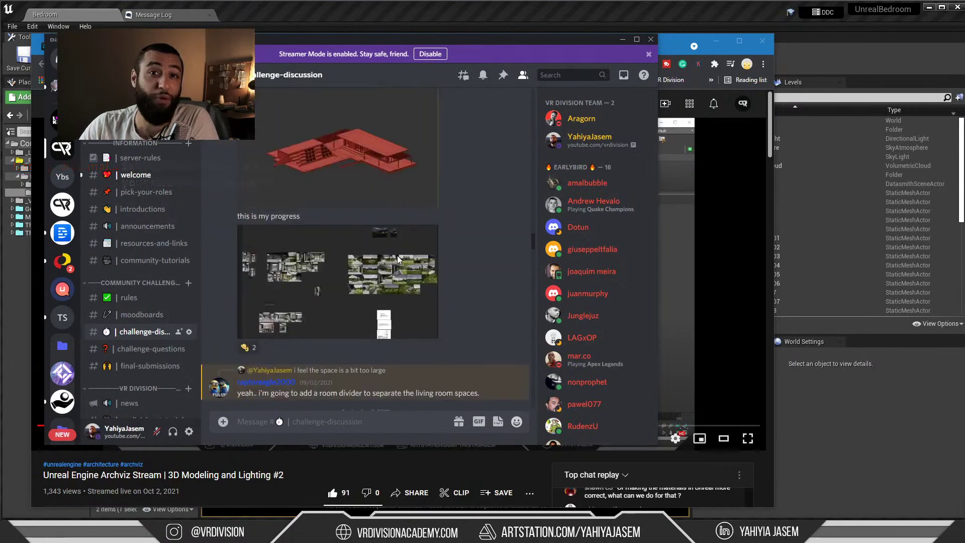
scroll(398, 265, up, 10)
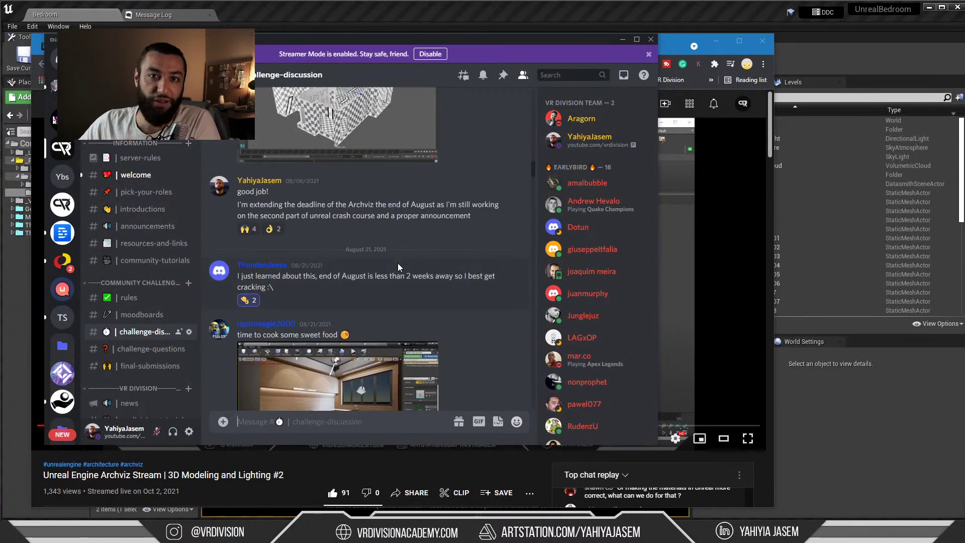
scroll(398, 265, up, 4)
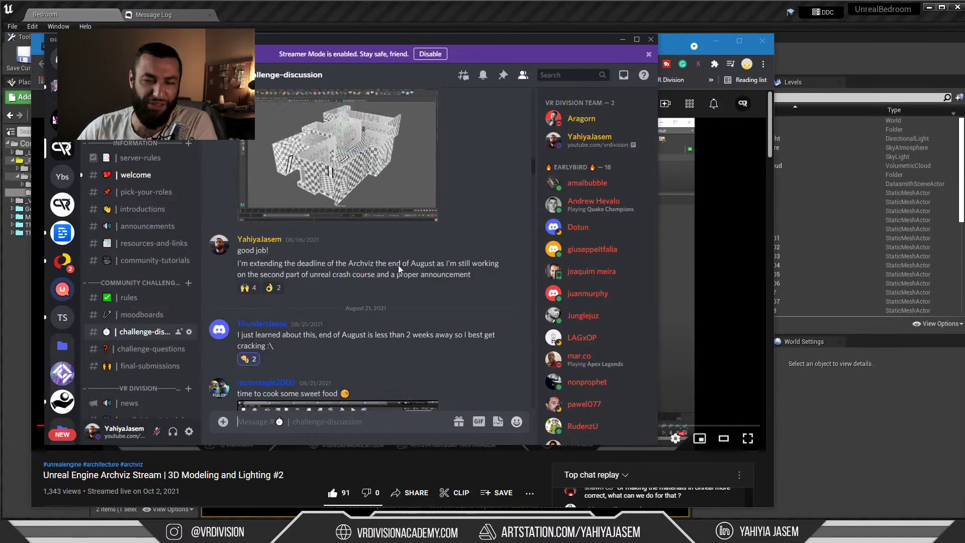
scroll(405, 282, up, 6)
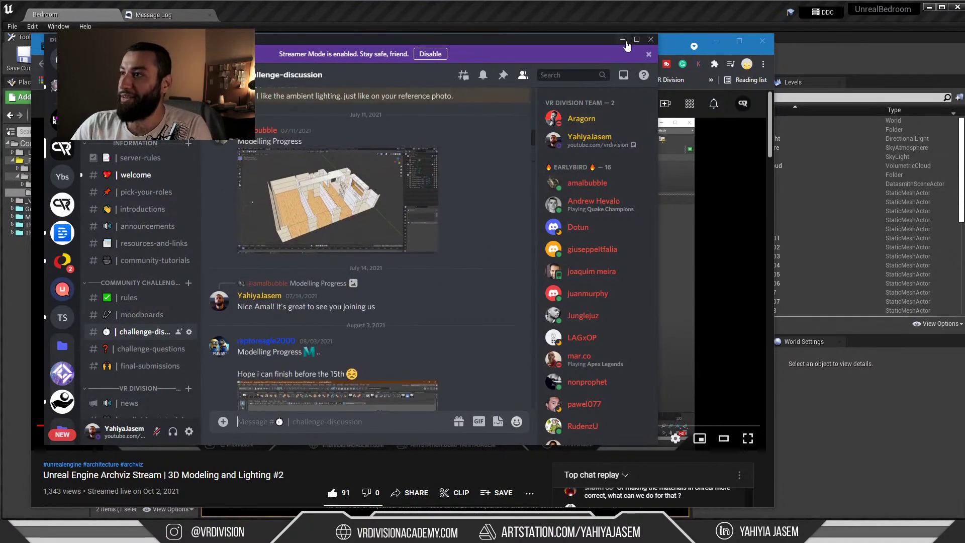
click(704, 43)
click(716, 42)
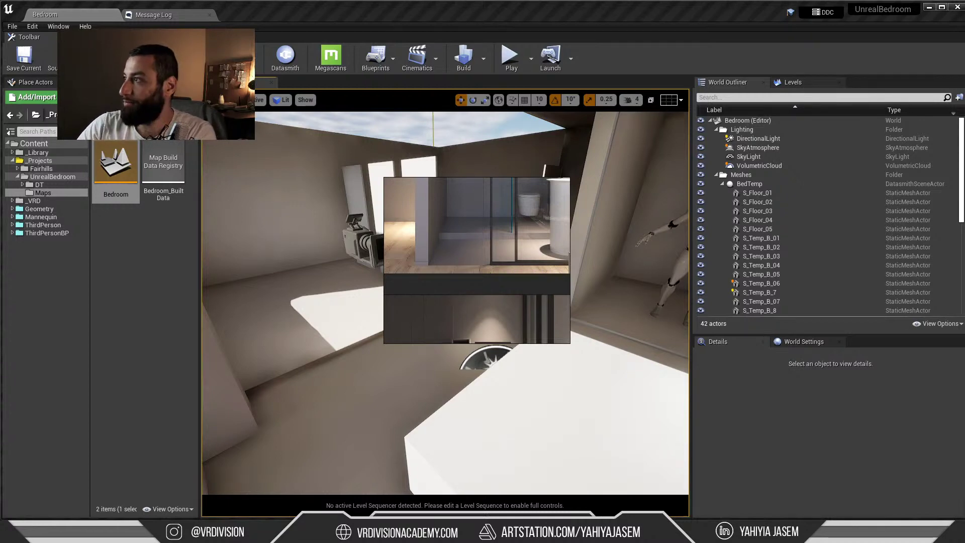
Move the YouTube live-chat popout over the Unreal Bedroom viewport
drag(964, 63, 555, 67)
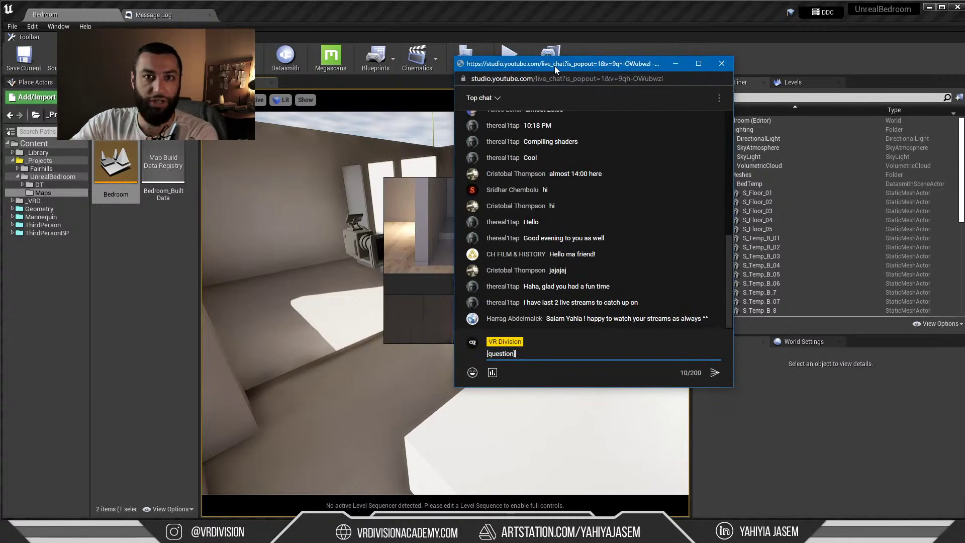
Post the '[question]' prompt in the live chat and scroll through the replies
key(Return)
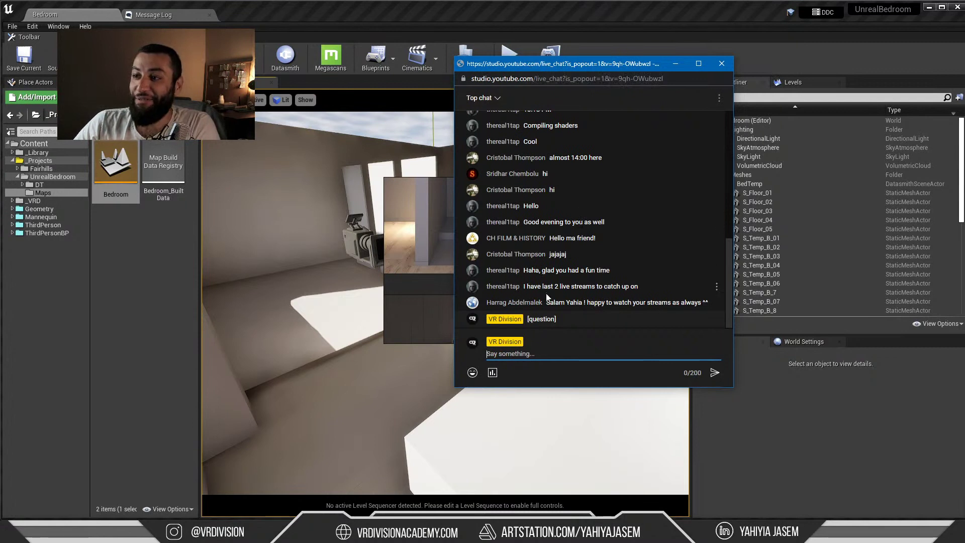
scroll(551, 290, up, 10)
scroll(551, 290, down, 10)
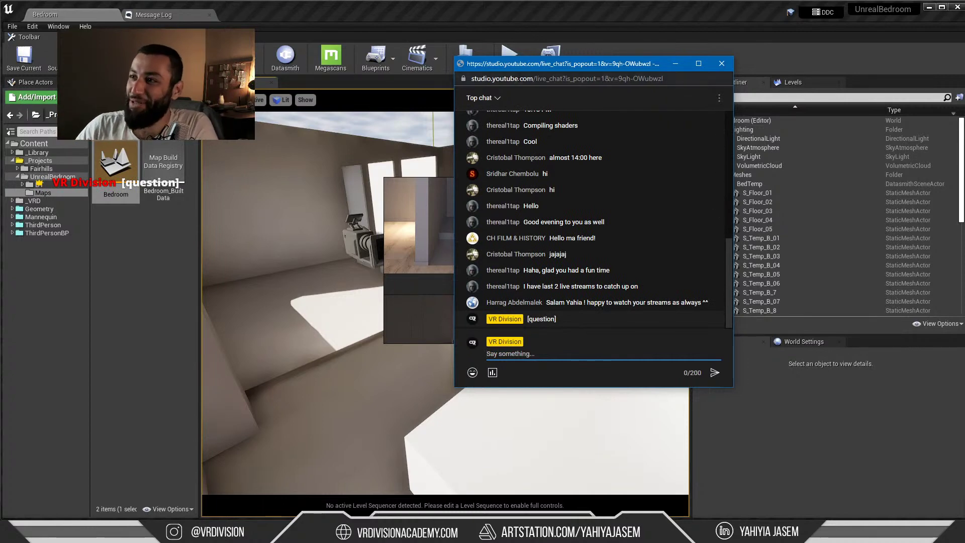
Shift the live-chat window aside, then bring it back up showing viewers' tagged questions
drag(533, 69, 454, 117)
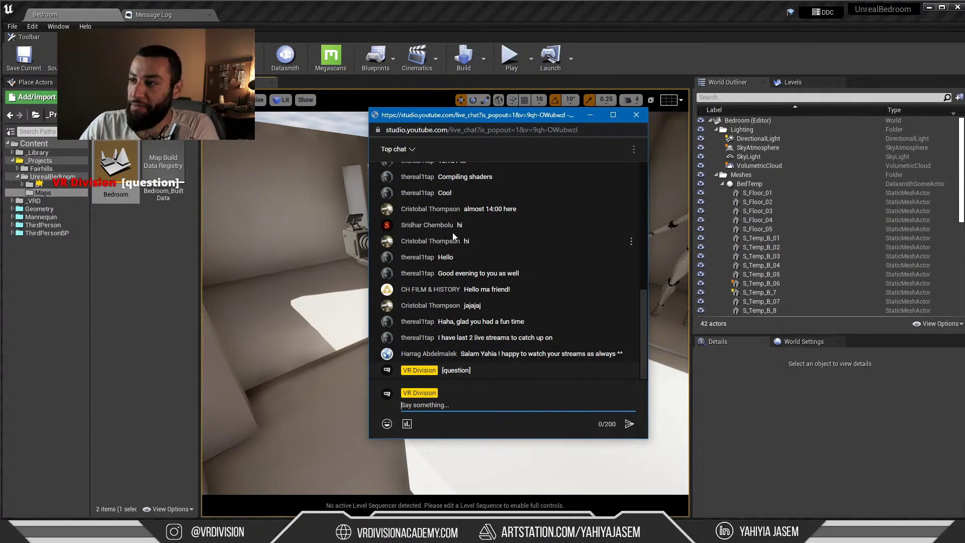
scroll(481, 213, up, 1)
scroll(482, 214, down, 2)
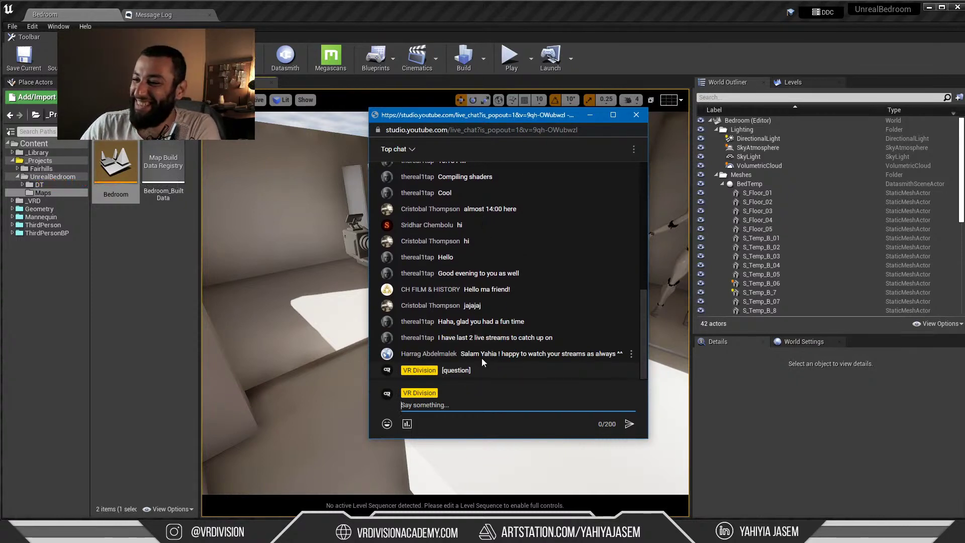
drag(431, 121, 964, 85)
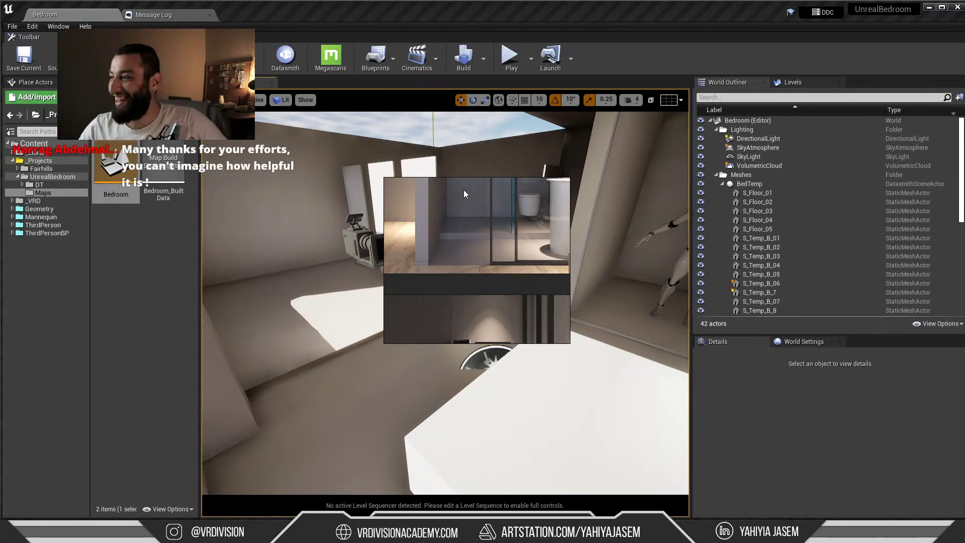
key(alt+Tab)
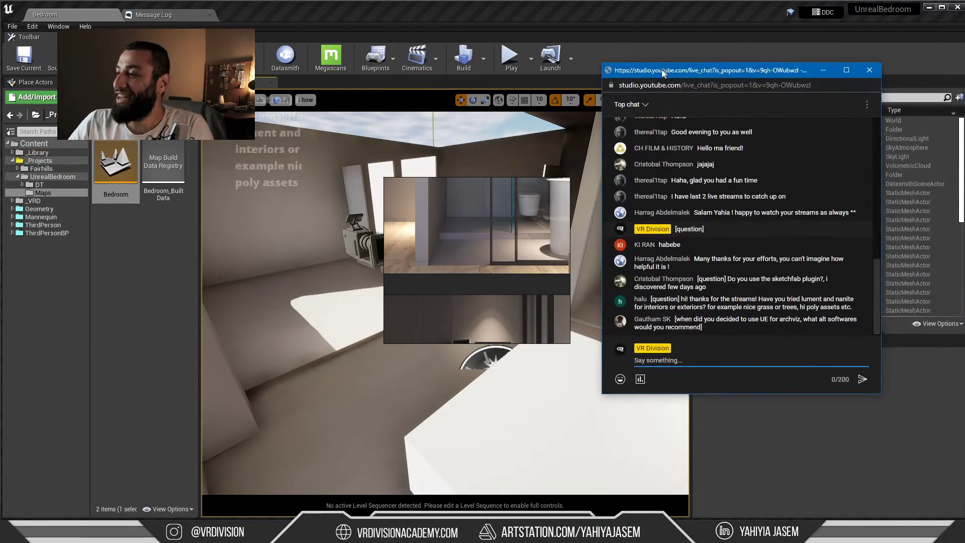
Move the chat left, orbit the view around the house, then bring the chat back up
drag(661, 70, 467, 71)
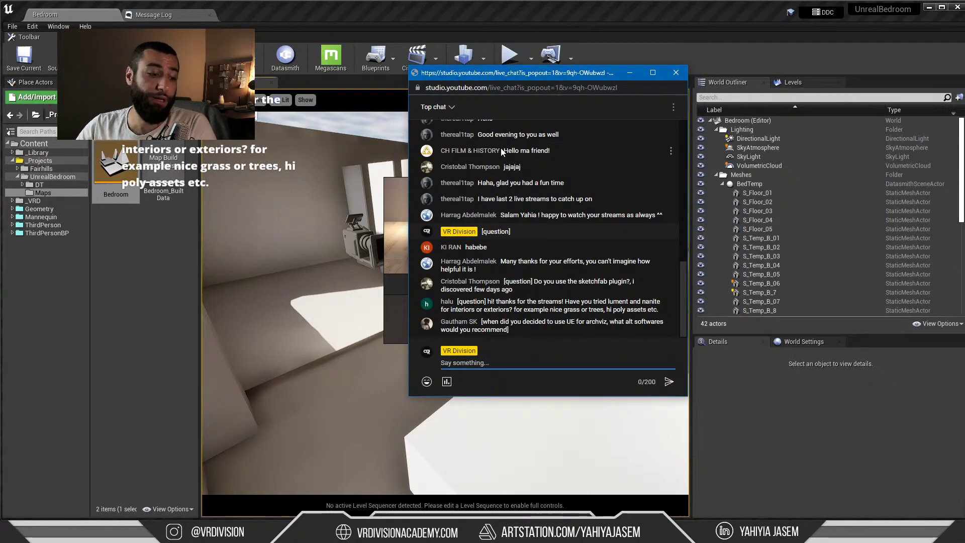
right_drag(310, 131, 326, 170)
right_drag(336, 276, 402, 312)
key(alt+Tab)
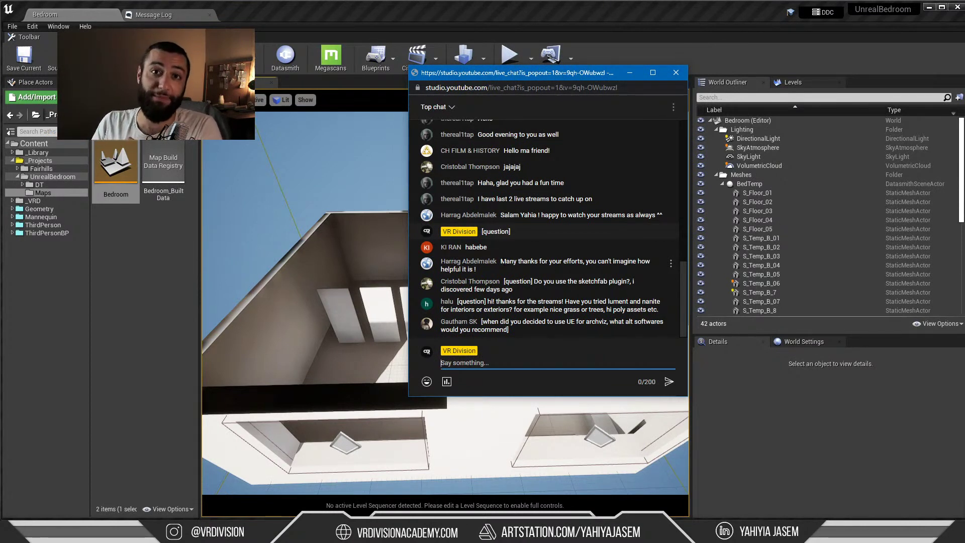
Read viewers' questions, including the Sketchfab plugin question, then bring the bedroom scene forward
triple_click(524, 271)
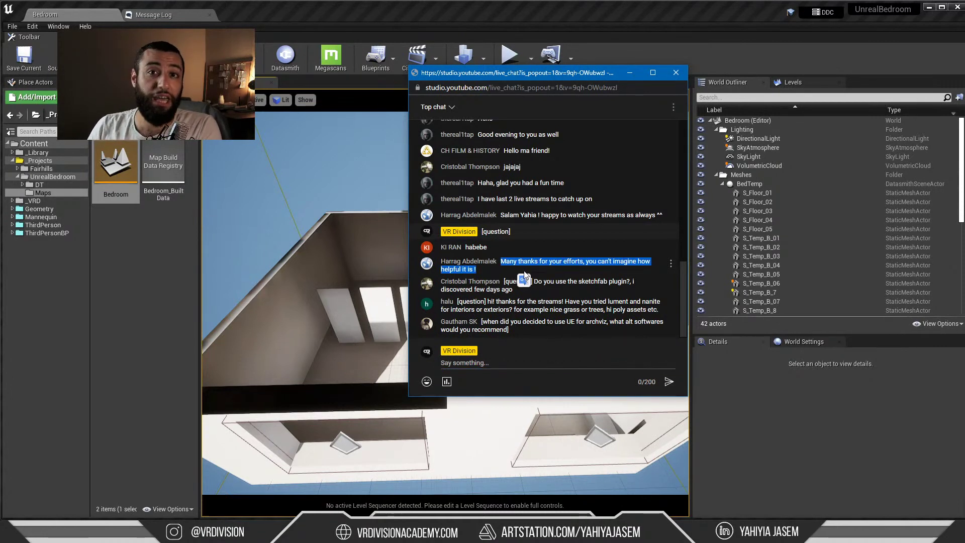
click(500, 276)
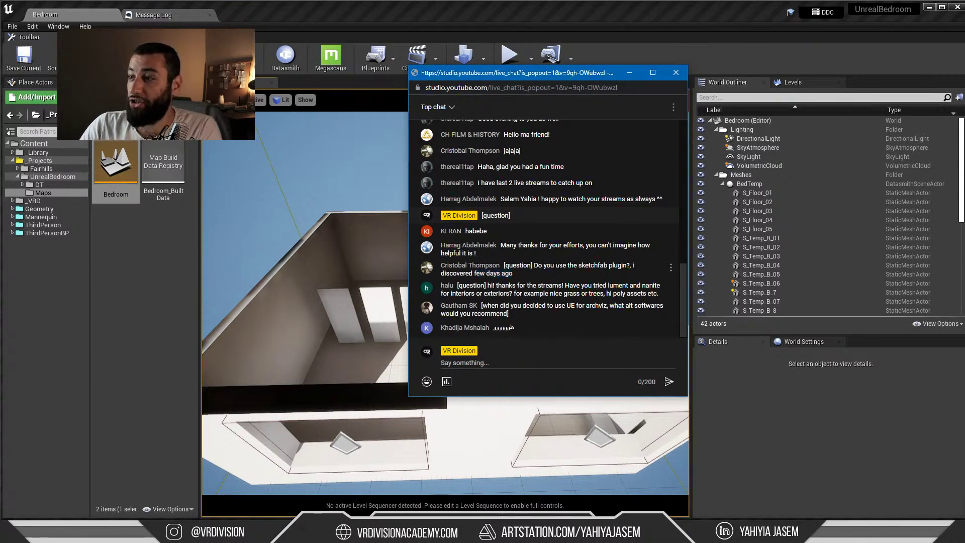
mouse_move(607, 266)
mouse_down()
mouse_move(553, 267)
mouse_move(587, 265)
mouse_move(578, 266)
mouse_up()
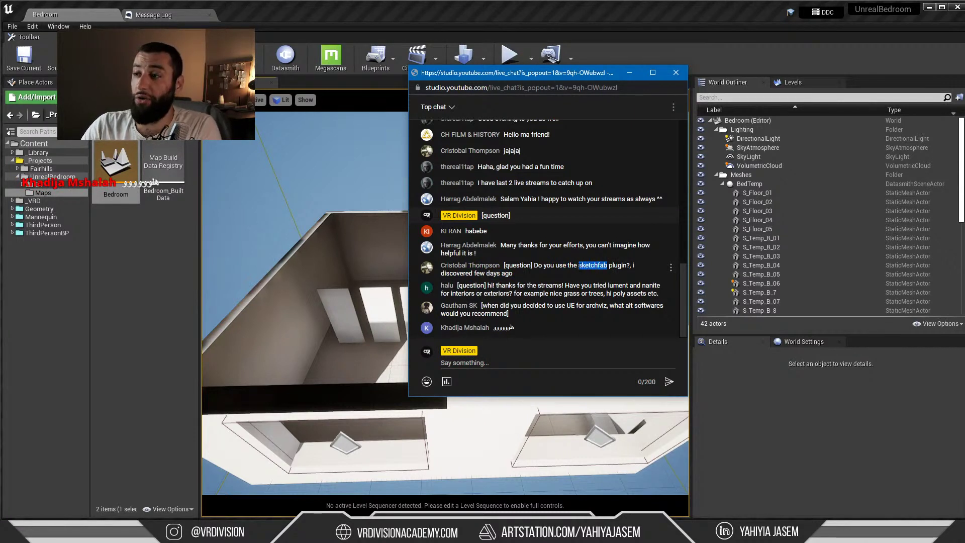
click(586, 266)
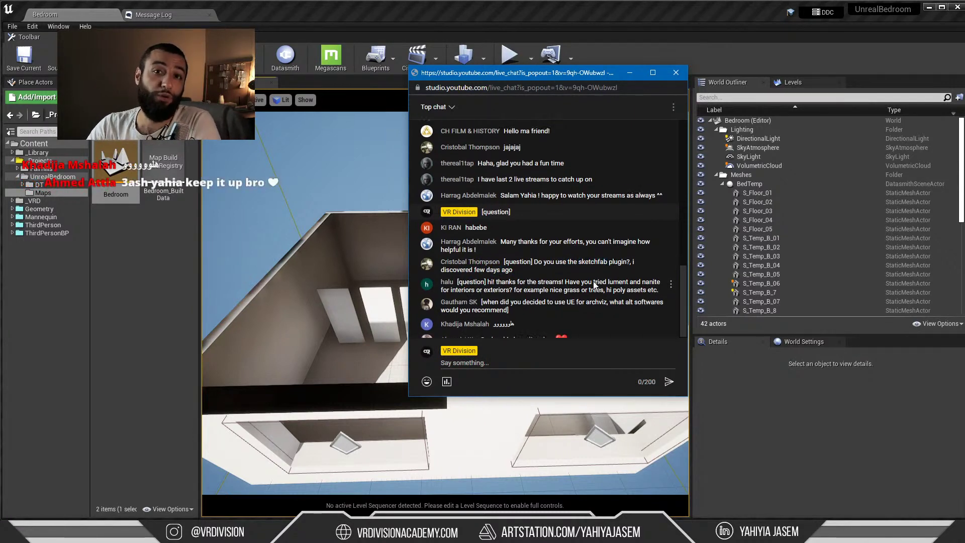
double_click(586, 249)
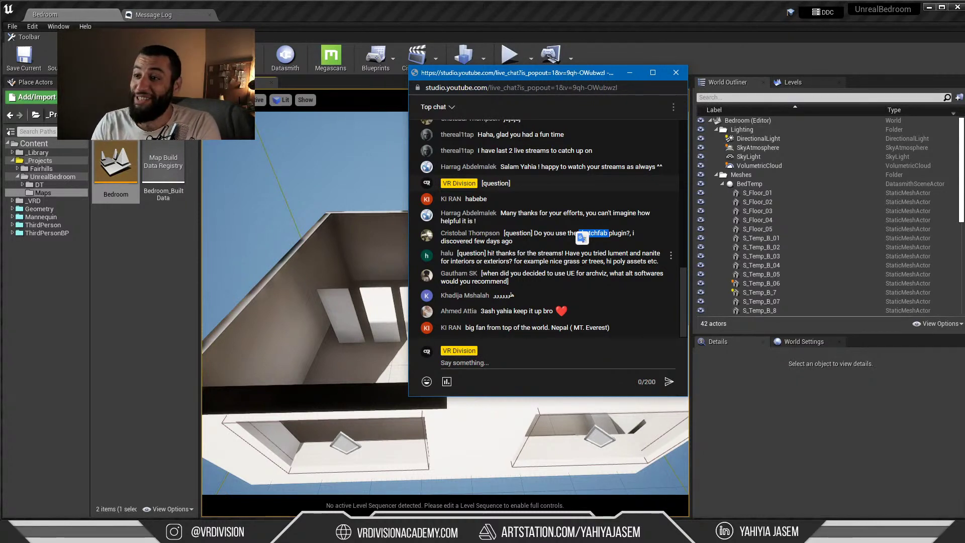
double_click(454, 233)
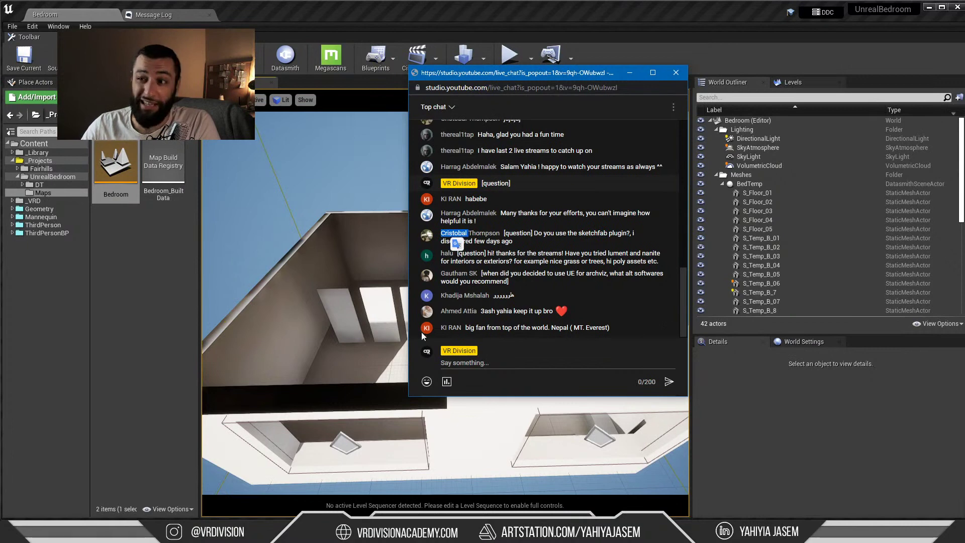
right_drag(389, 325, 389, 325)
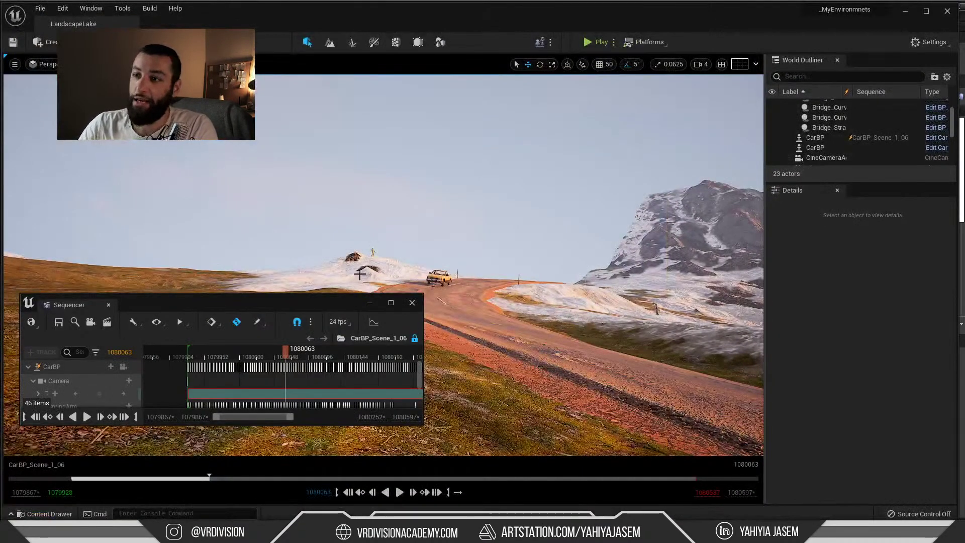
Scrub CarBP_Scene_1_06 back to frame 1080059, then play and pause the car sequence
drag(334, 307, 282, 295)
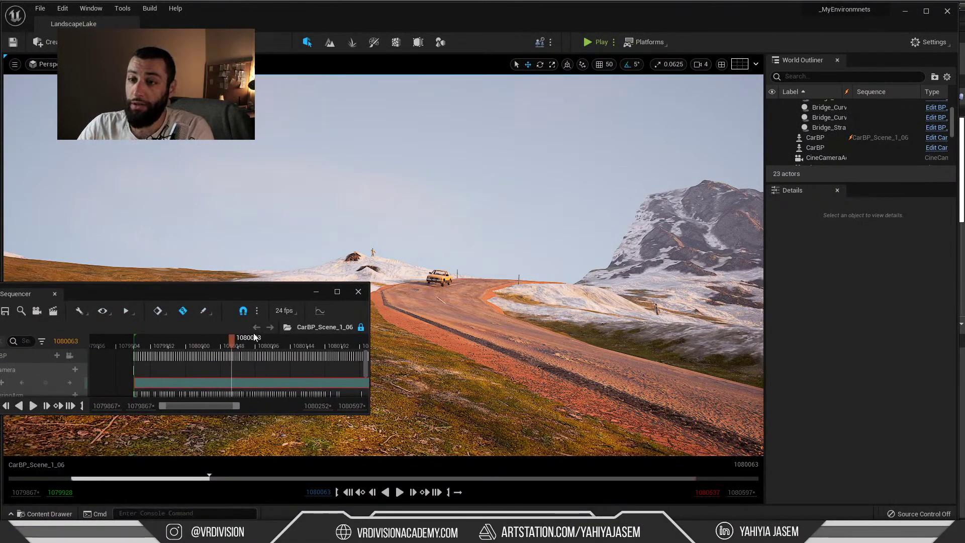
drag(232, 344, 229, 345)
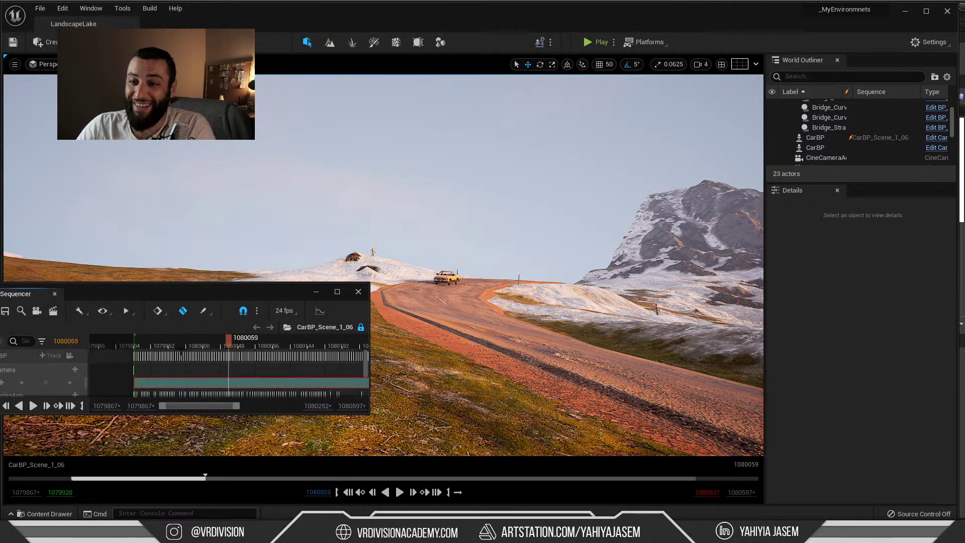
click(398, 492)
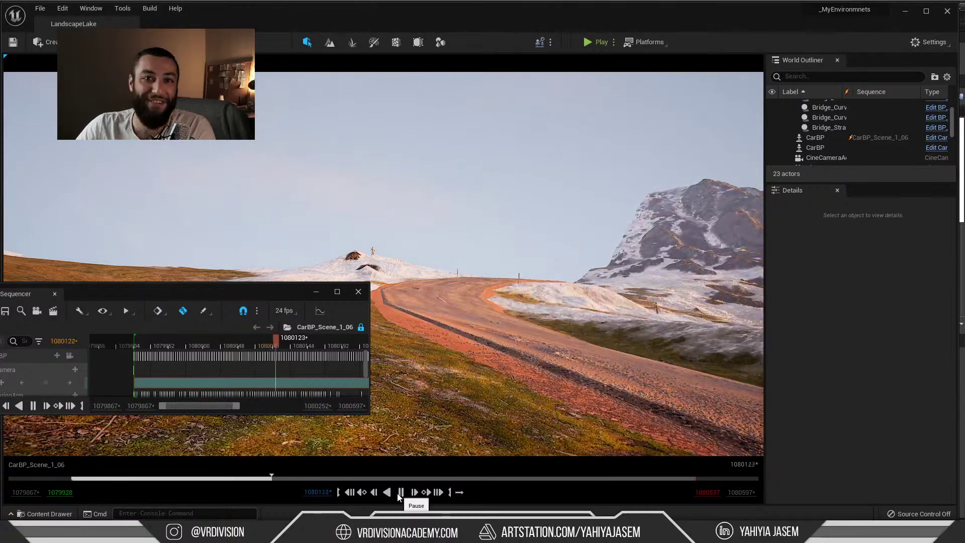
click(399, 494)
Fly the viewport over the lake to a wide view of the winding road, then start Play
right_drag(414, 179, 452, 296)
drag(258, 296, 258, 452)
right_drag(325, 266, 352, 296)
scroll(325, 266, up, 8)
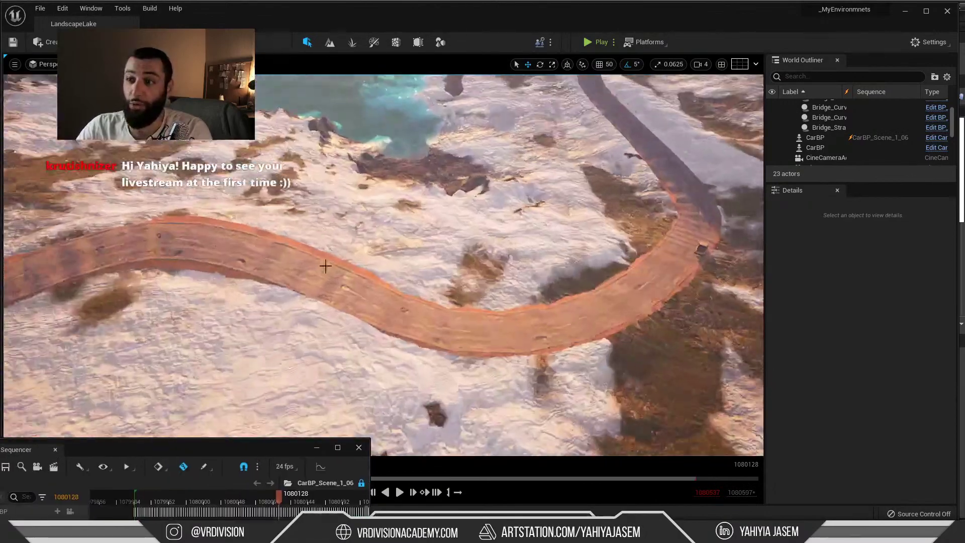
right_drag(325, 265, 482, 240)
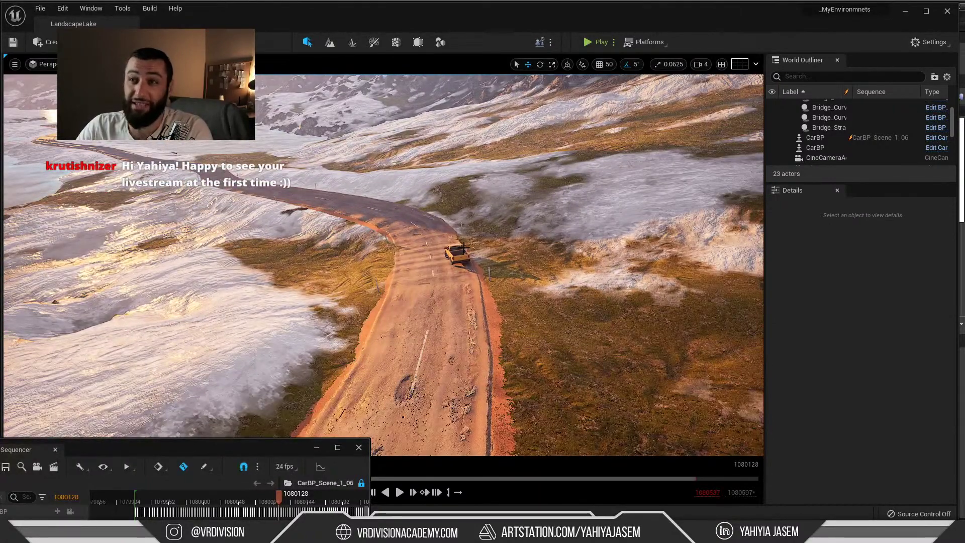
click(589, 42)
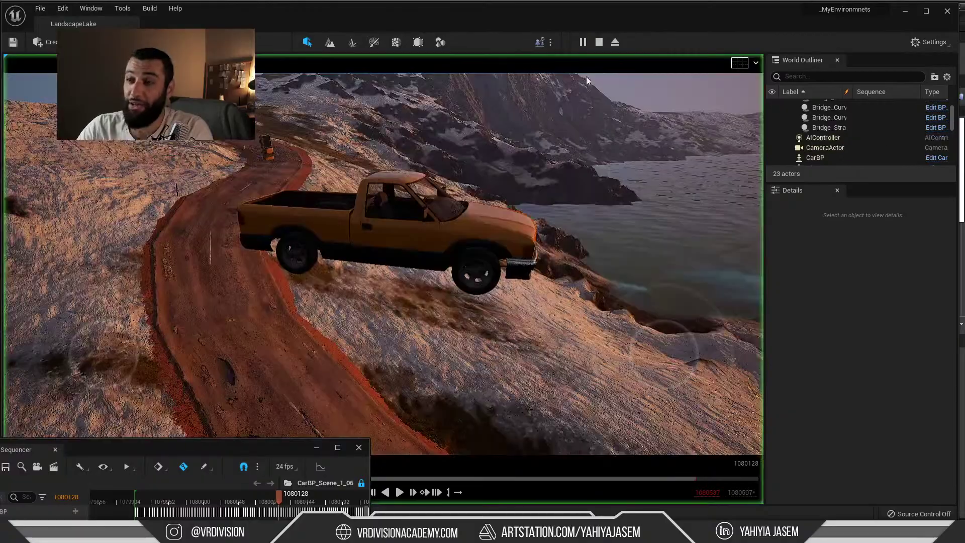
Test-drive the car in PIE, stop with Esc, fly toward the car, then switch to Chrome
click(451, 202)
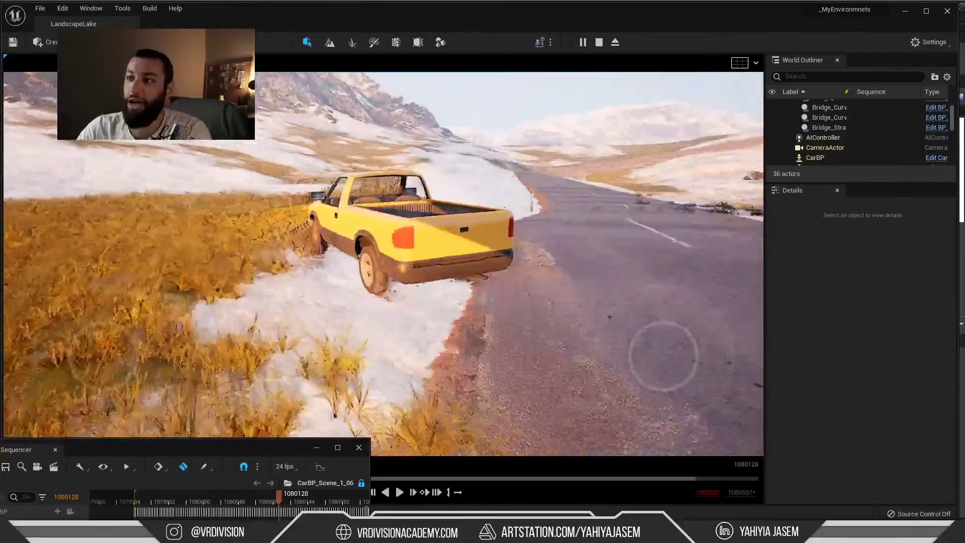
key(Escape)
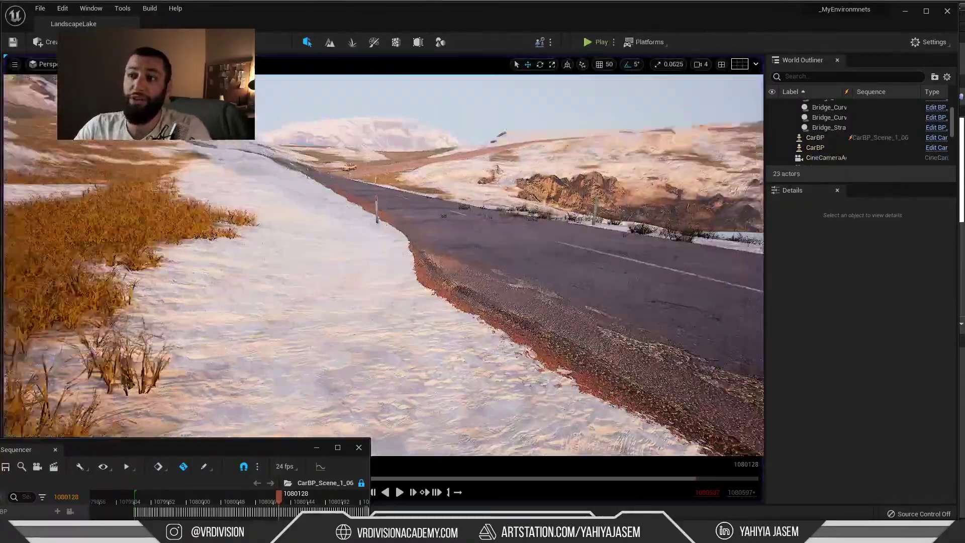
right_drag(408, 242, 485, 291)
key(w)
key(w)
key(alt+Tab)
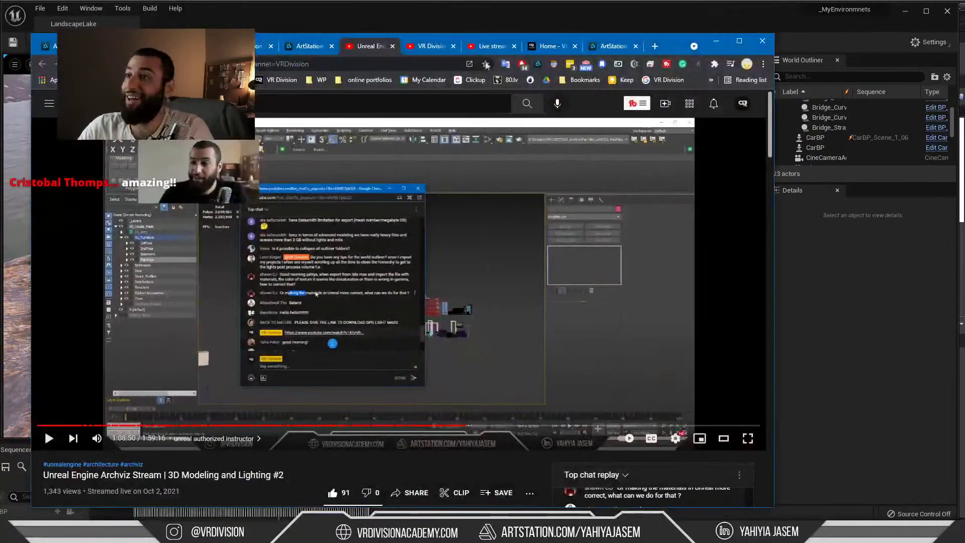
Show the VR Division Academy homepage down to its blog posts and newsletter signup, then minimize Chrome
click(553, 46)
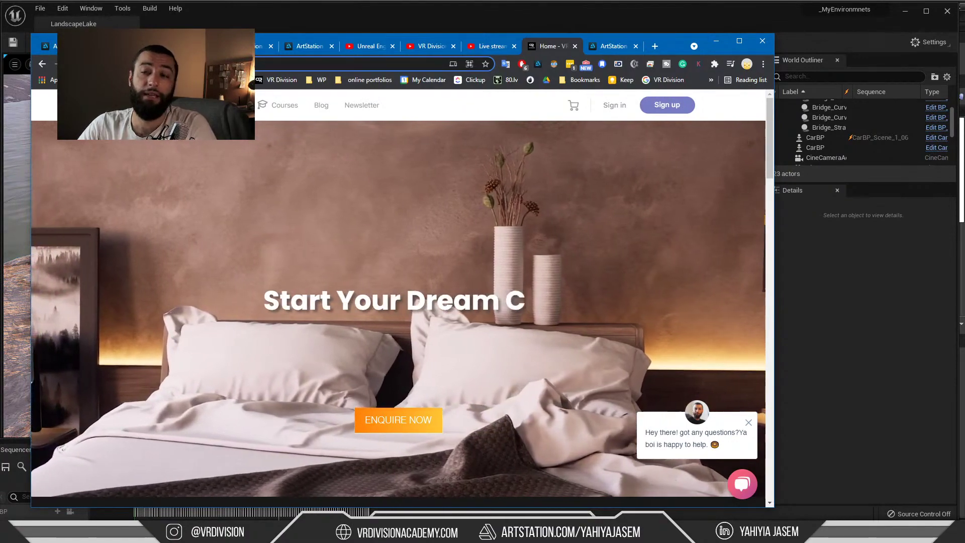
scroll(272, 199, down, 8)
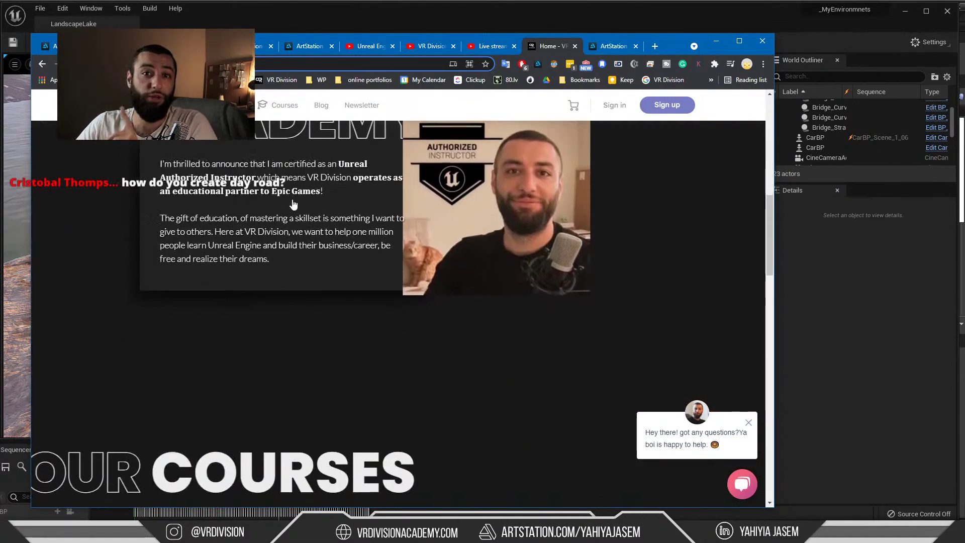
scroll(294, 203, down, 15)
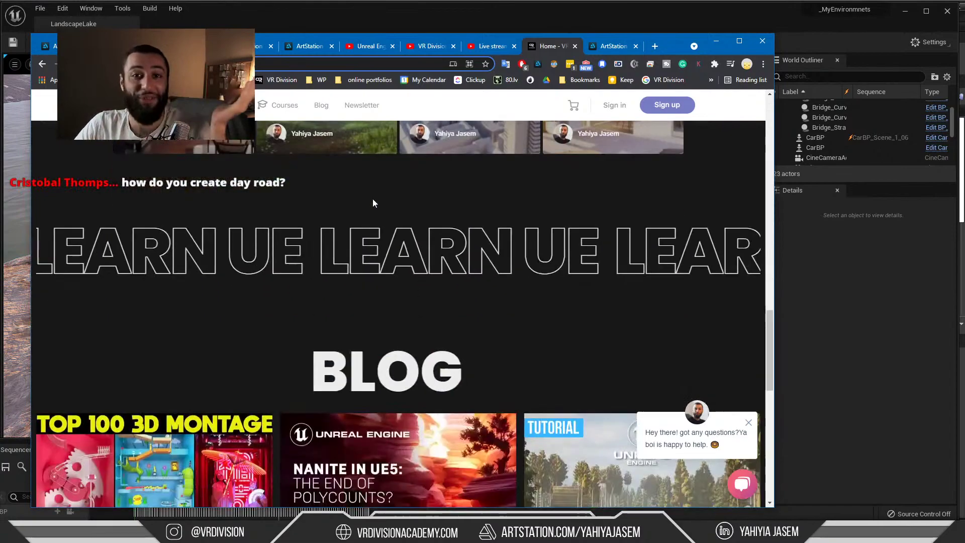
scroll(373, 203, down, 12)
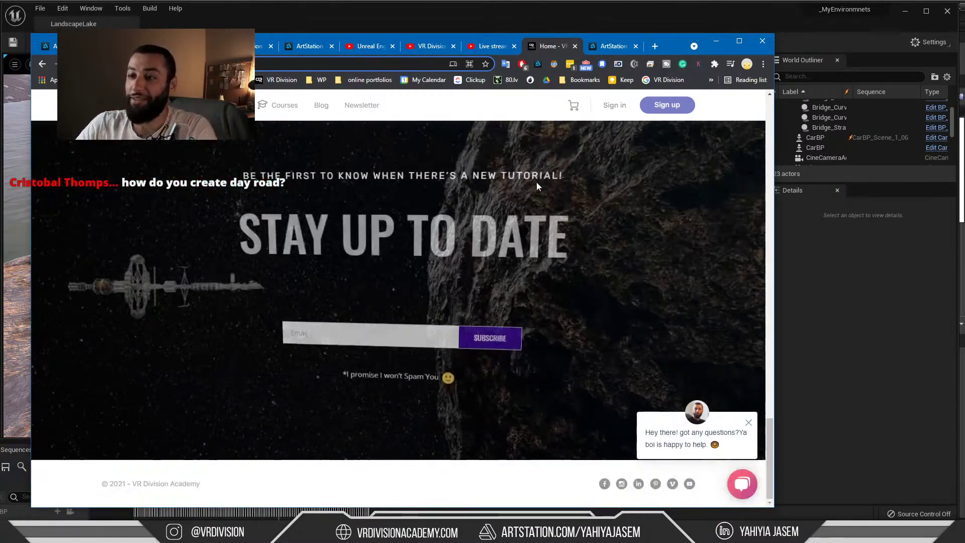
scroll(521, 216, up, 20)
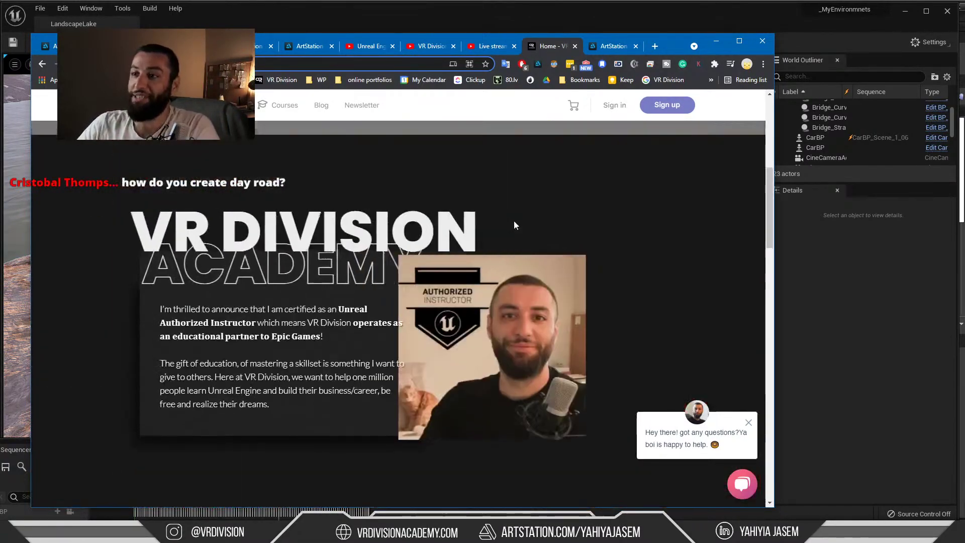
scroll(472, 216, up, 7)
scroll(438, 216, down, 4)
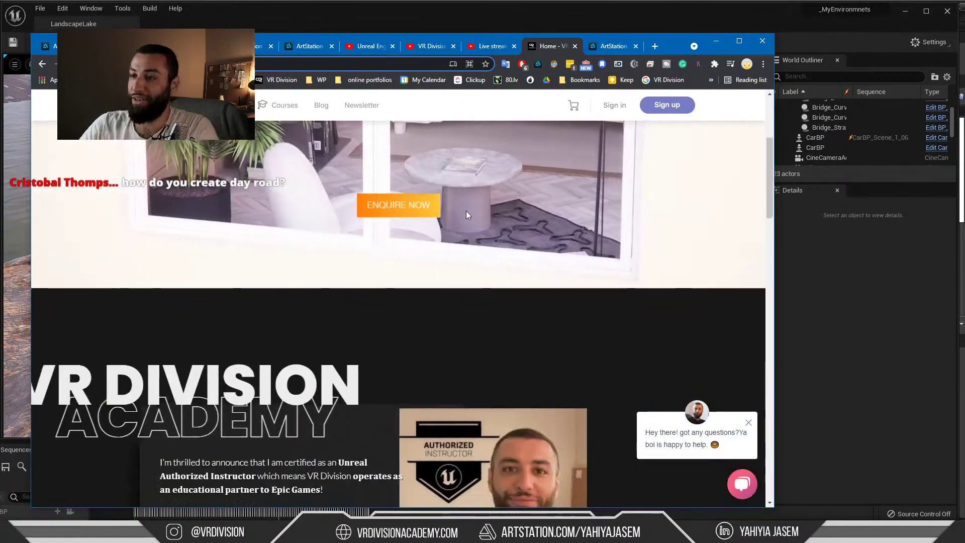
scroll(466, 211, down, 6)
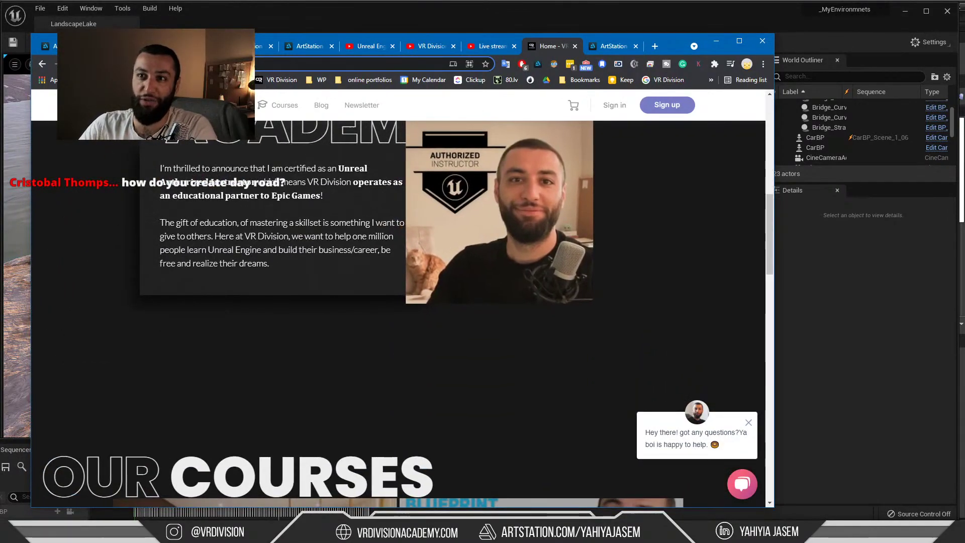
scroll(451, 236, down, 10)
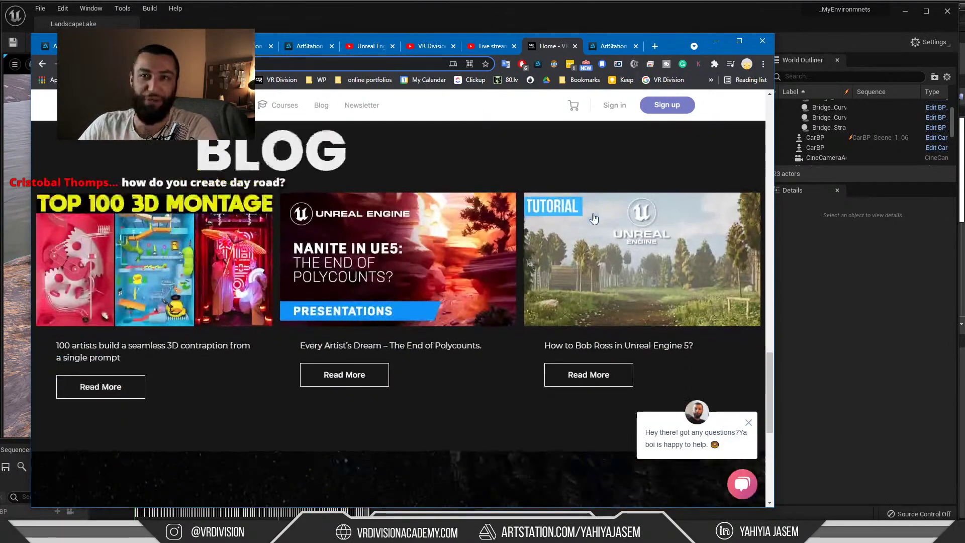
scroll(601, 207, down, 4)
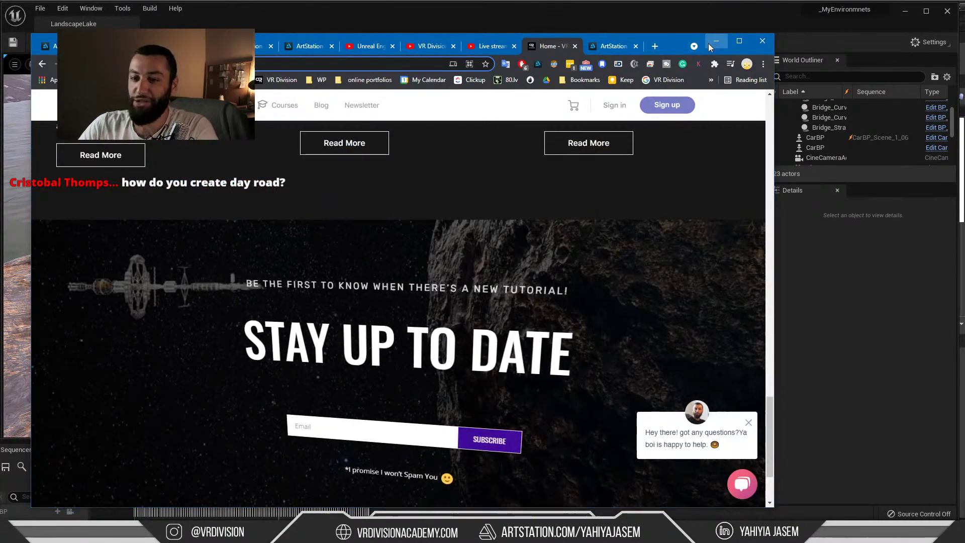
click(716, 41)
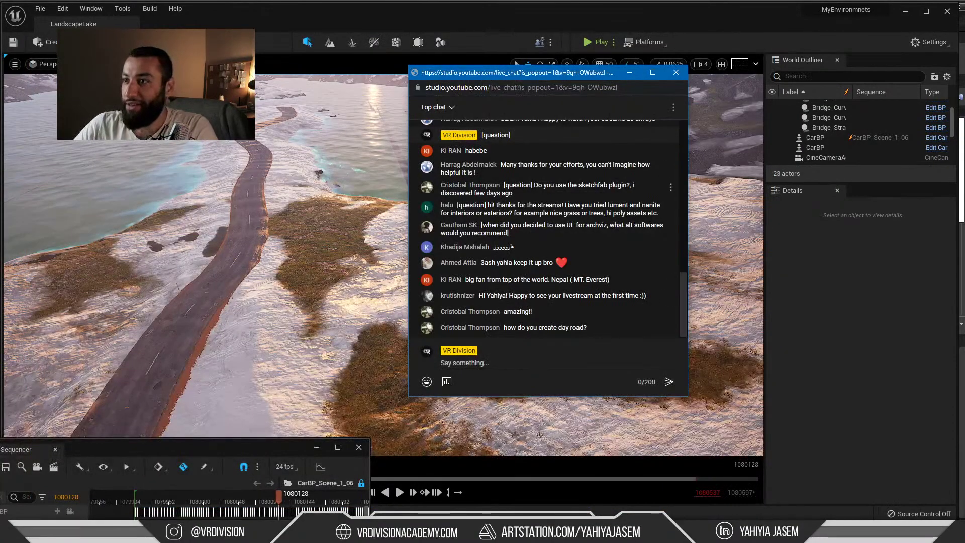
Minimise the Unreal landscape project and switch to the PureRef bedroom reference board
right_drag(303, 188, 344, 197)
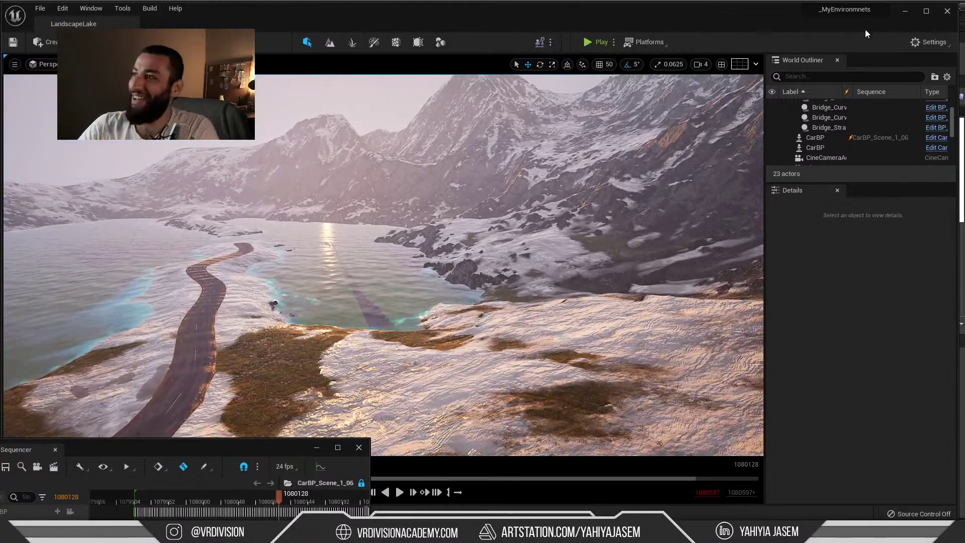
click(908, 15)
right_drag(334, 200, 469, 222)
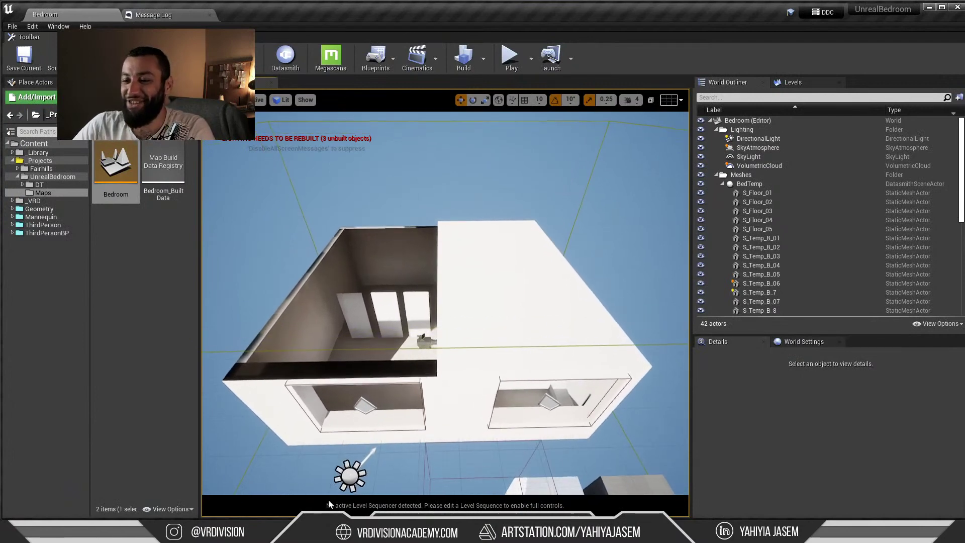
key(alt+Tab)
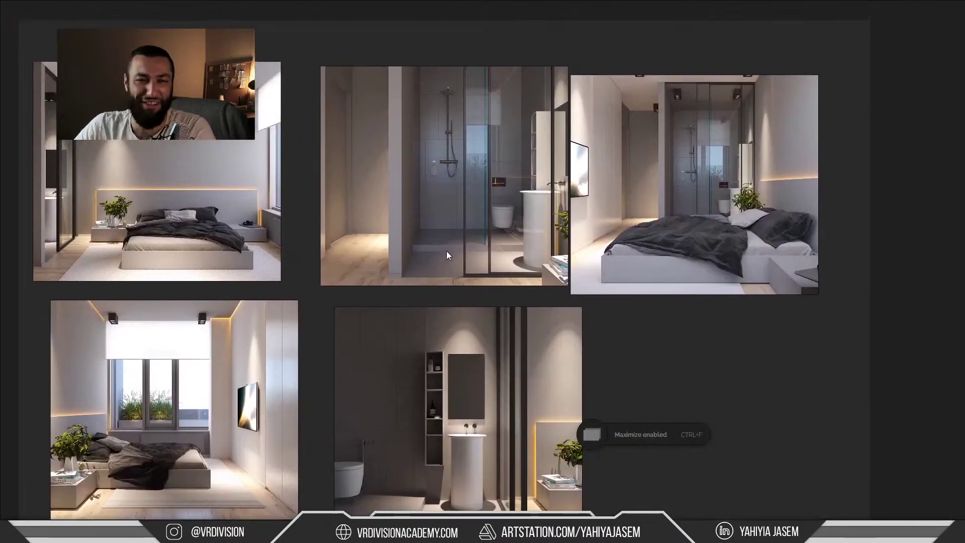
Highlight the grass-and-trees question in live chat, then return to the _MyEnvironmnets Unreal editor
key(super+Tab)
click(754, 159)
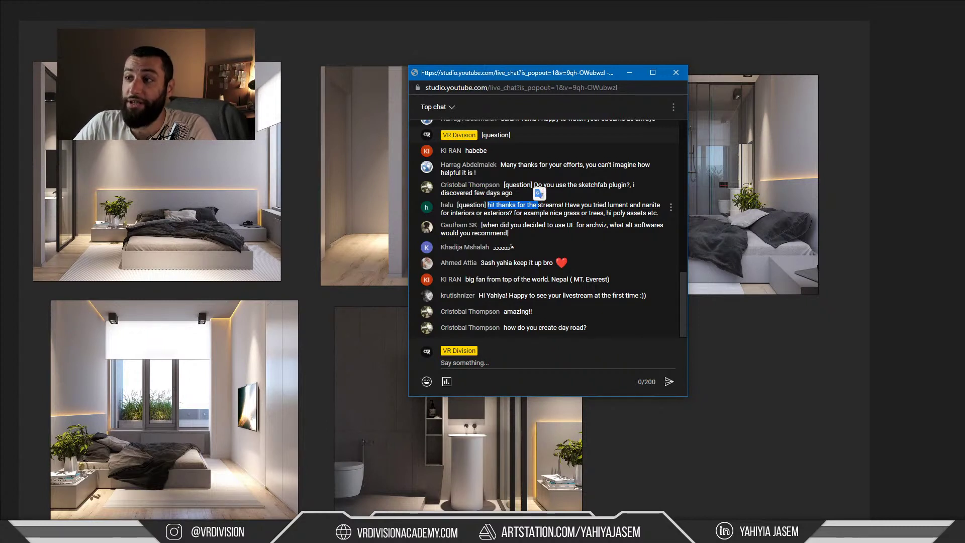
drag(514, 213, 526, 213)
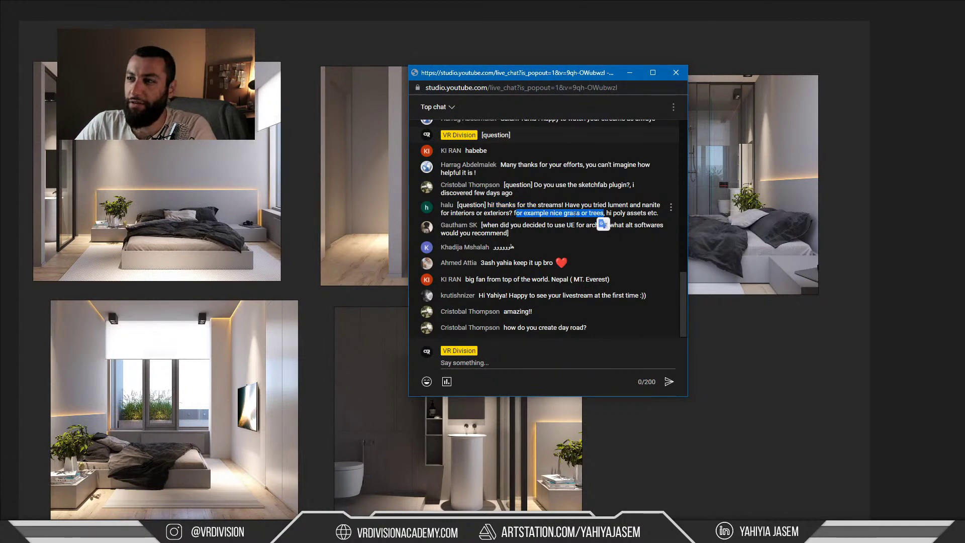
click(561, 213)
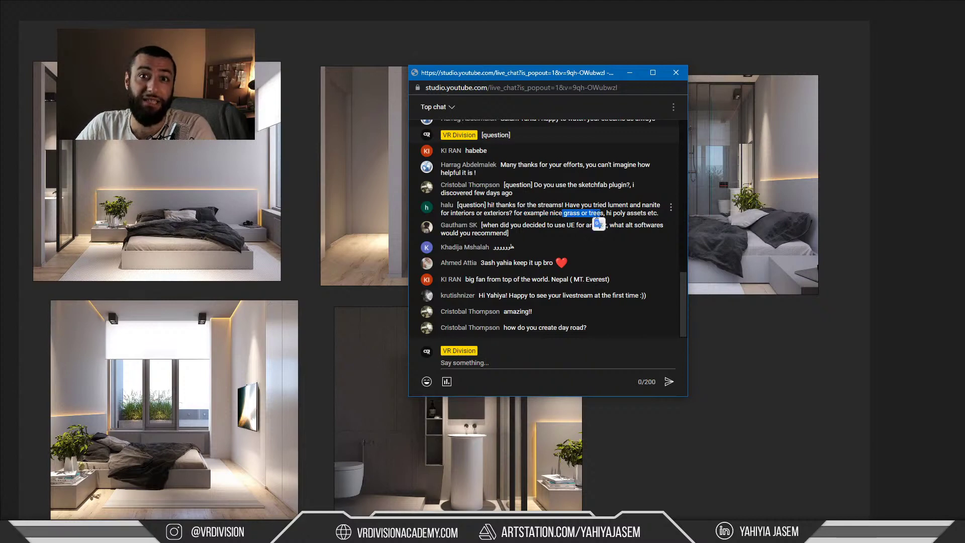
key(alt+Tab)
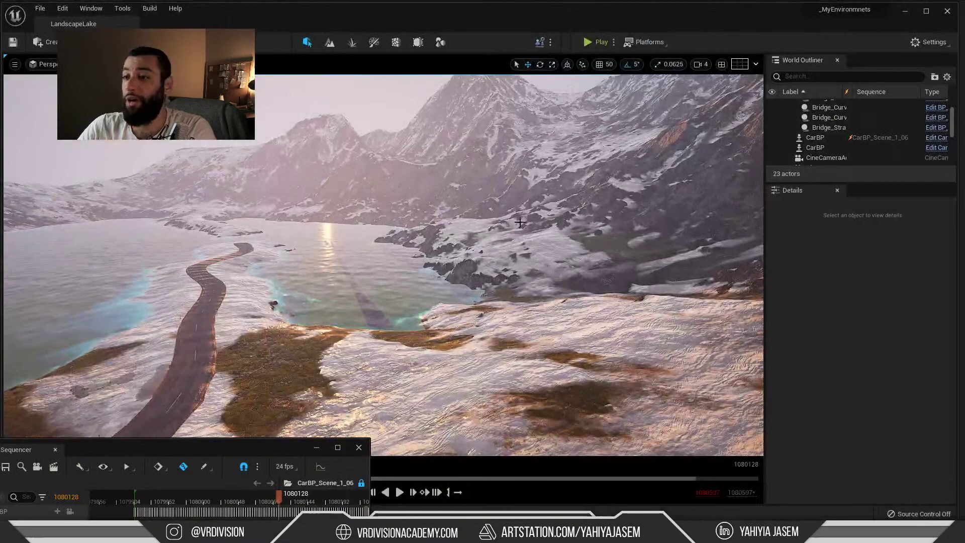
click(288, 483)
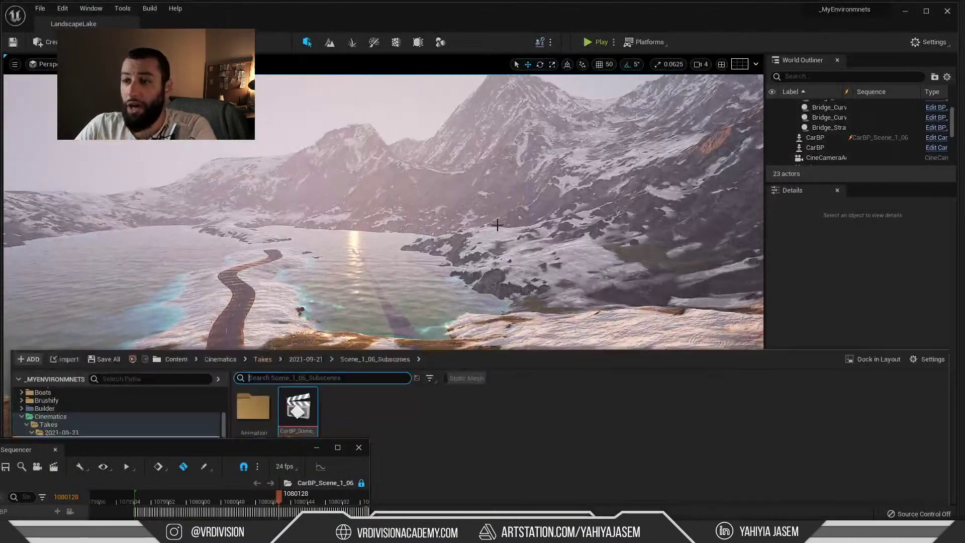
From _Projects/Iceland/Maps load Map_1, then Map_2, and look across Map_2's snowy landscape
scroll(72, 402, up, 6)
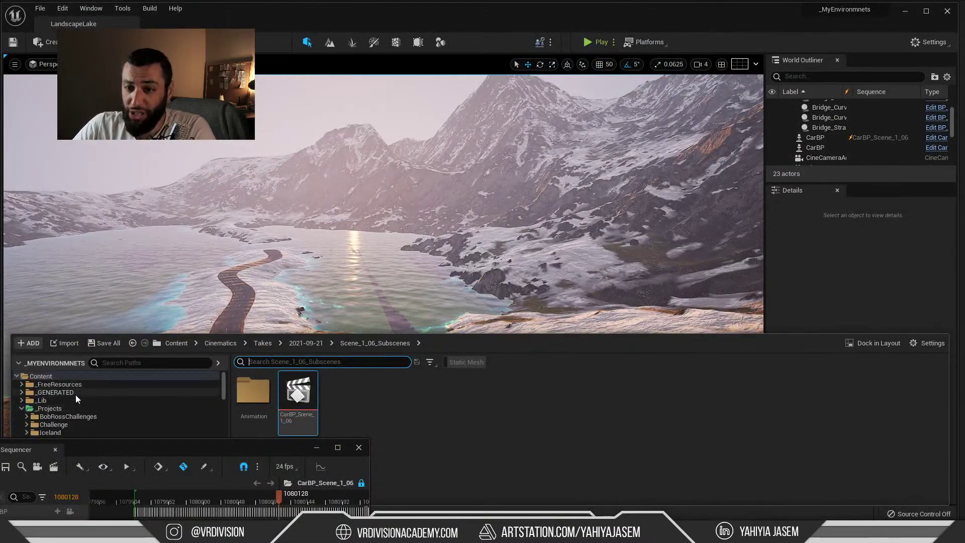
click(65, 416)
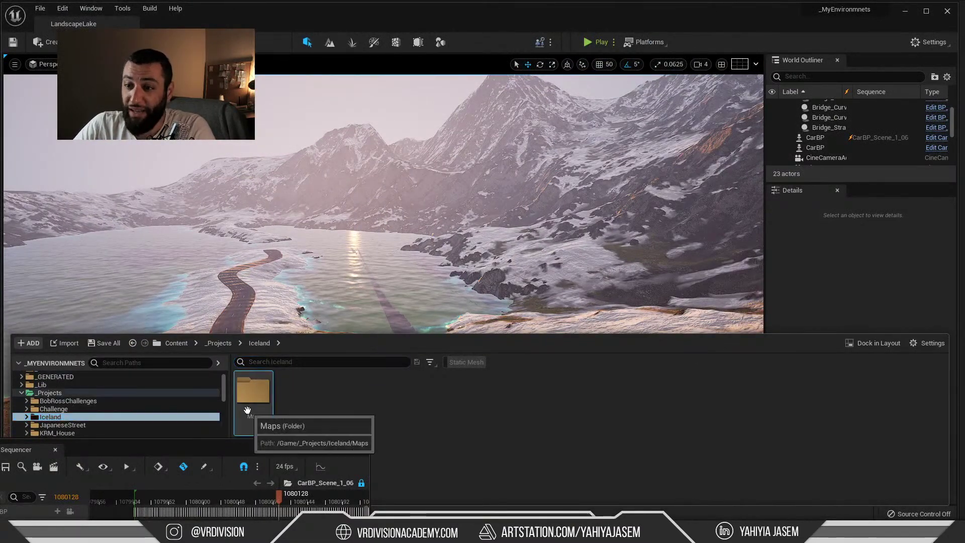
double_click(253, 392)
double_click(253, 397)
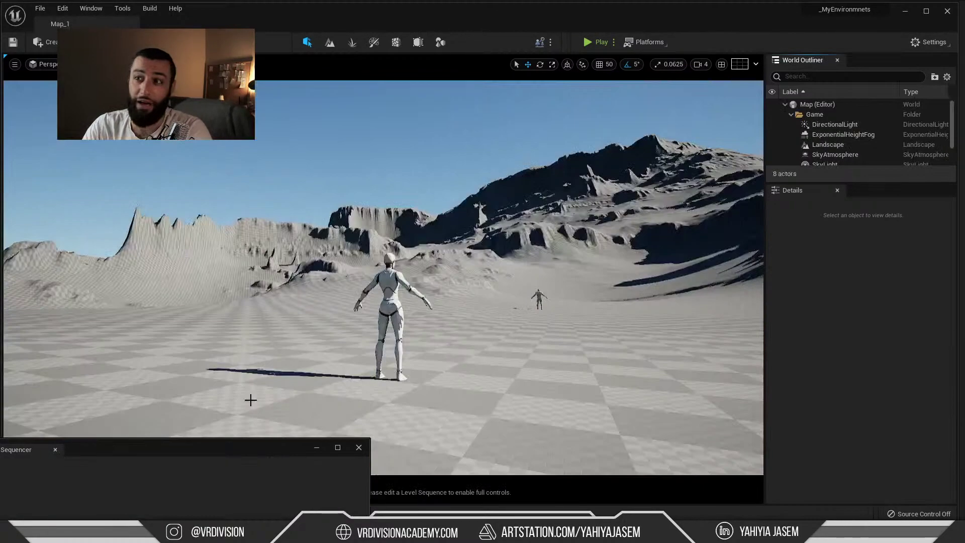
key(ctrl+space)
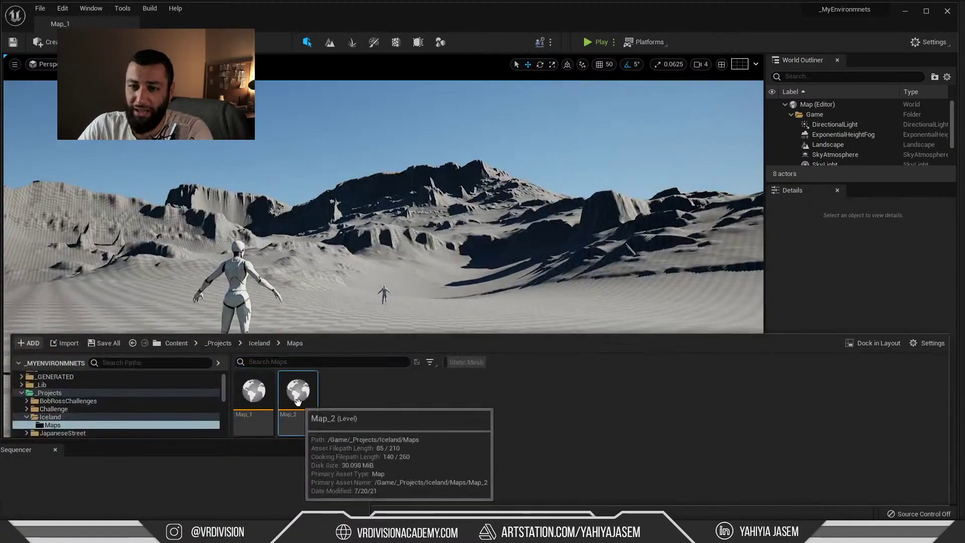
double_click(299, 404)
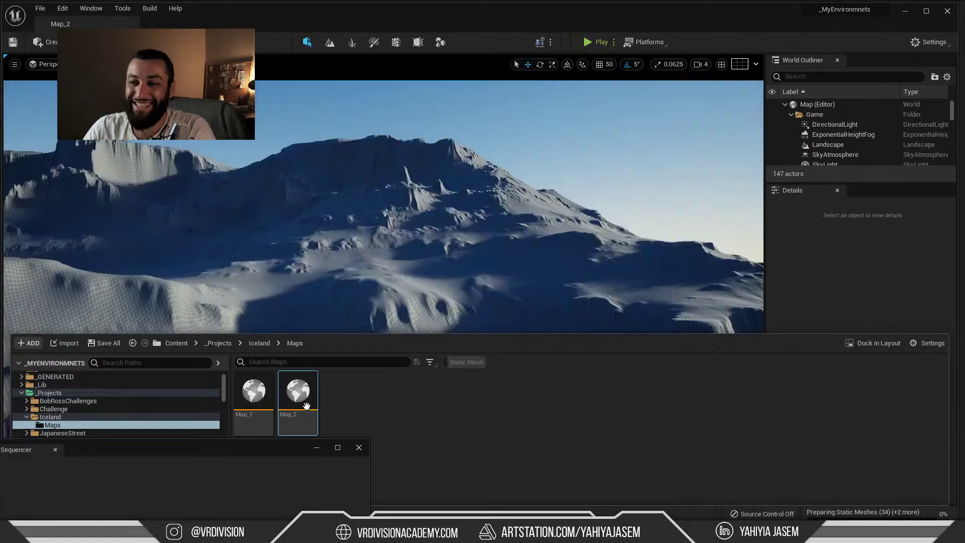
mouse_move(215, 235)
right_down()
mouse_move(194, 251)
mouse_move(155, 257)
mouse_move(216, 237)
right_up()
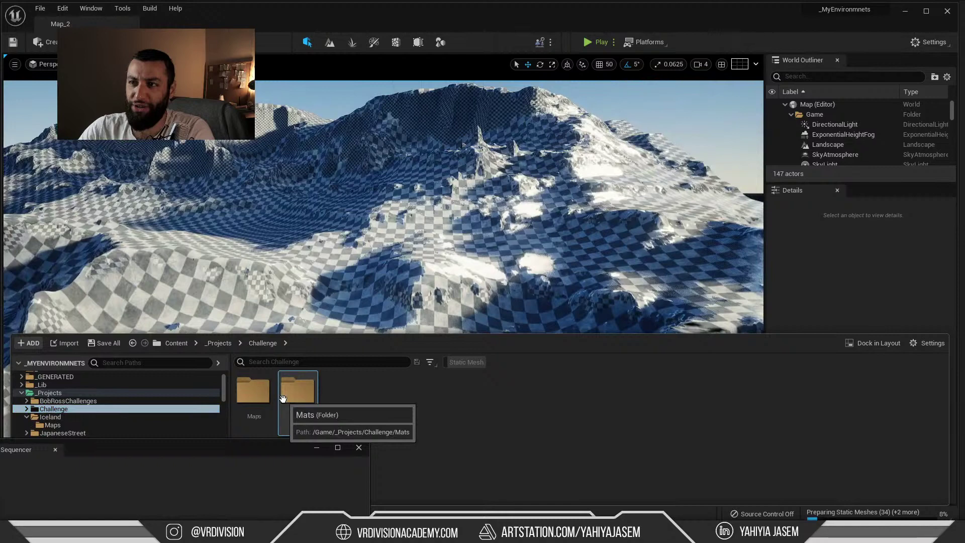
Load the Challenge Maps folder's Concept level, checking Streamlabs OBS while it loads
double_click(253, 390)
double_click(431, 391)
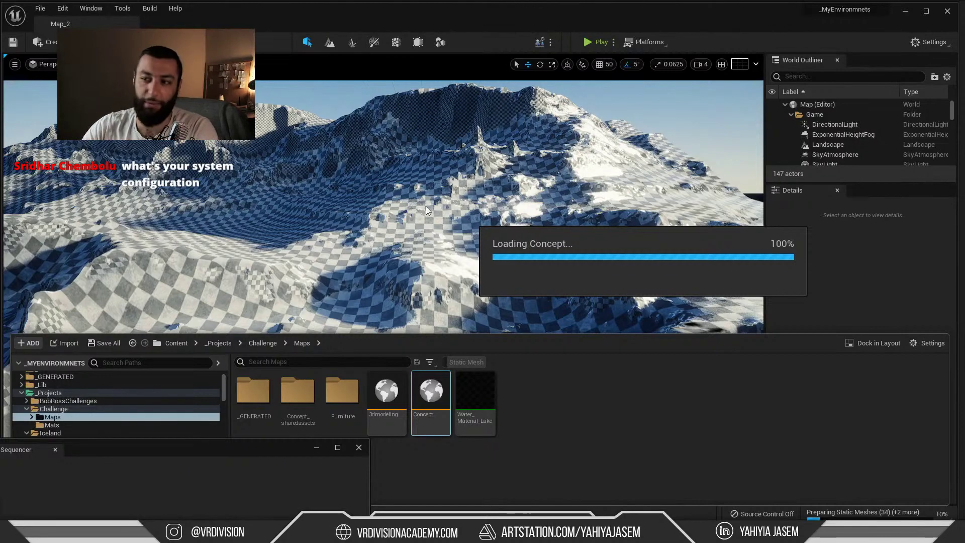
key(alt+Tab)
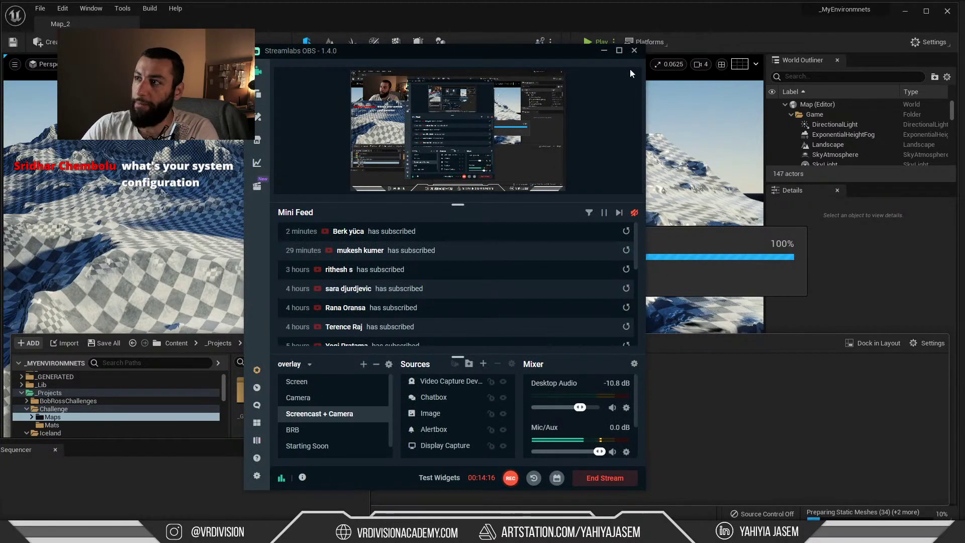
click(604, 50)
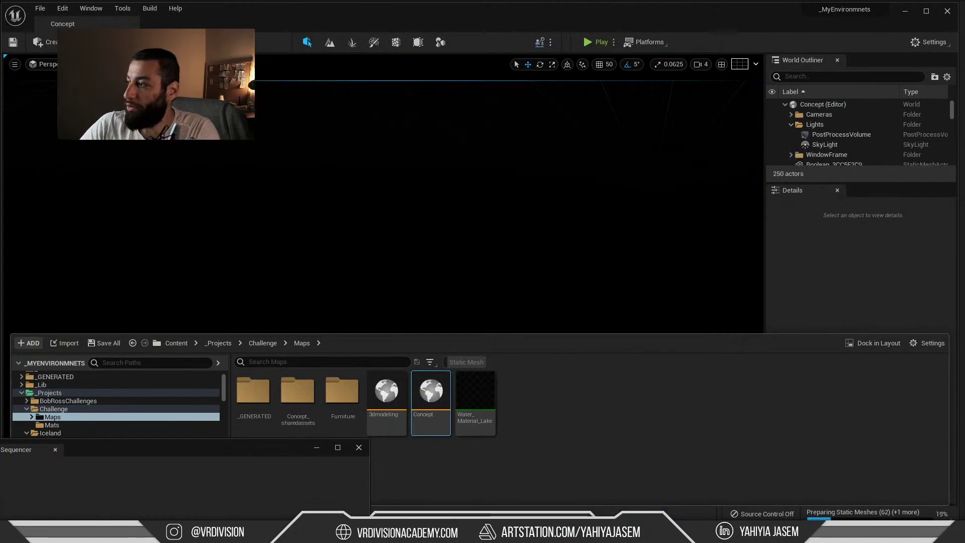
Close the floating Sequencer, open the 3dmodeling level, then reopen the Concept level
key(ctrl+space)
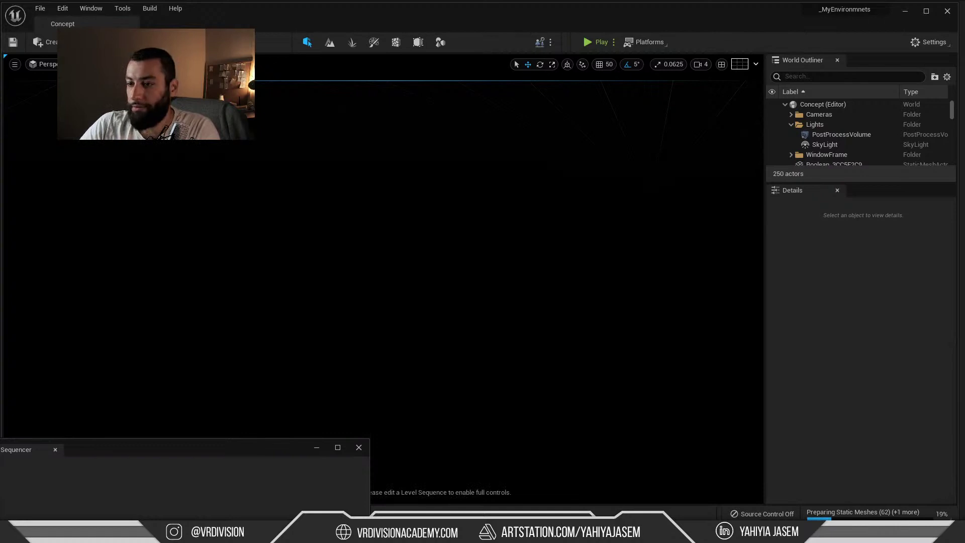
click(315, 448)
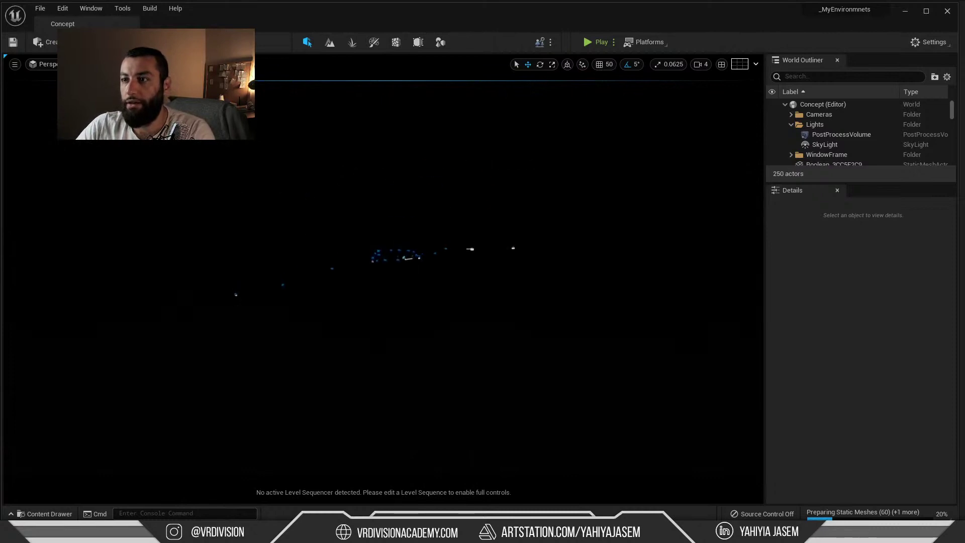
key(ctrl+space)
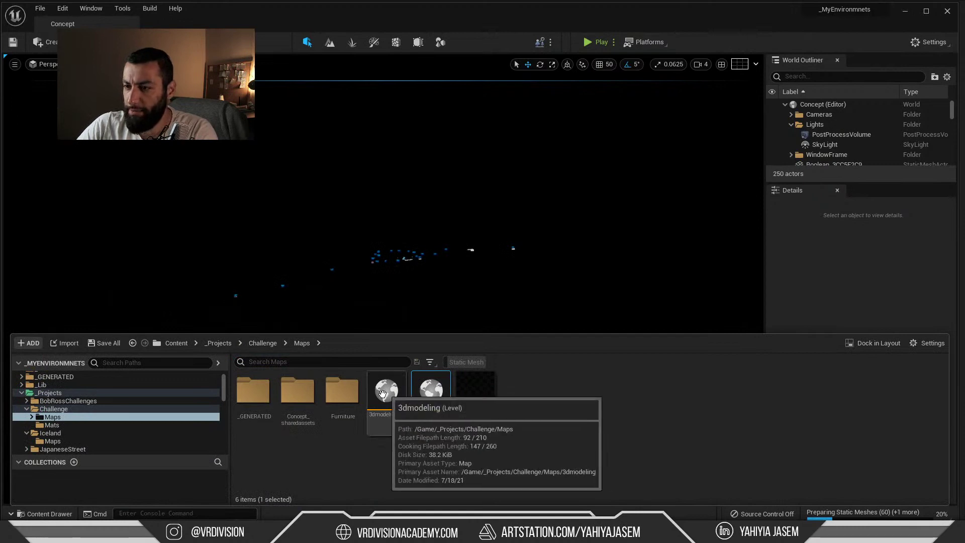
click(382, 394)
double_click(382, 394)
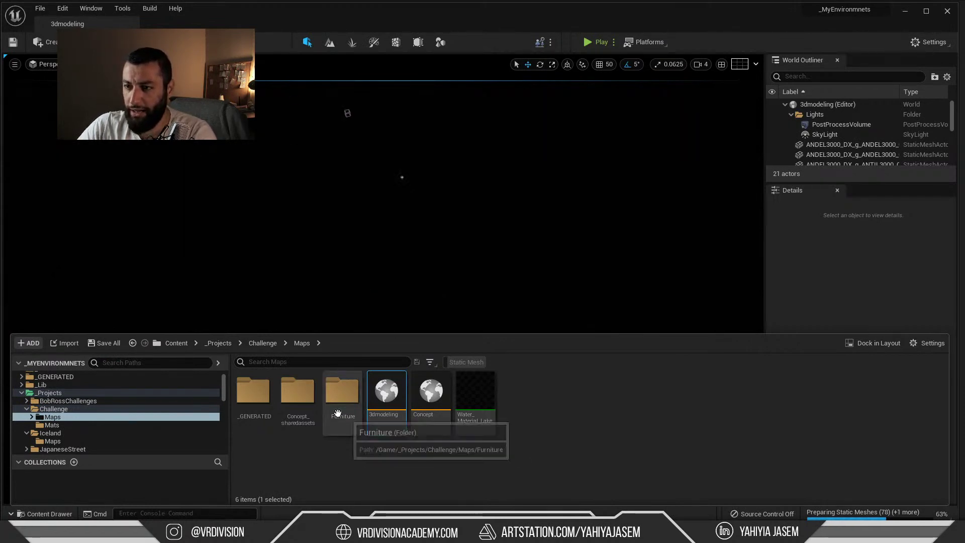
double_click(431, 424)
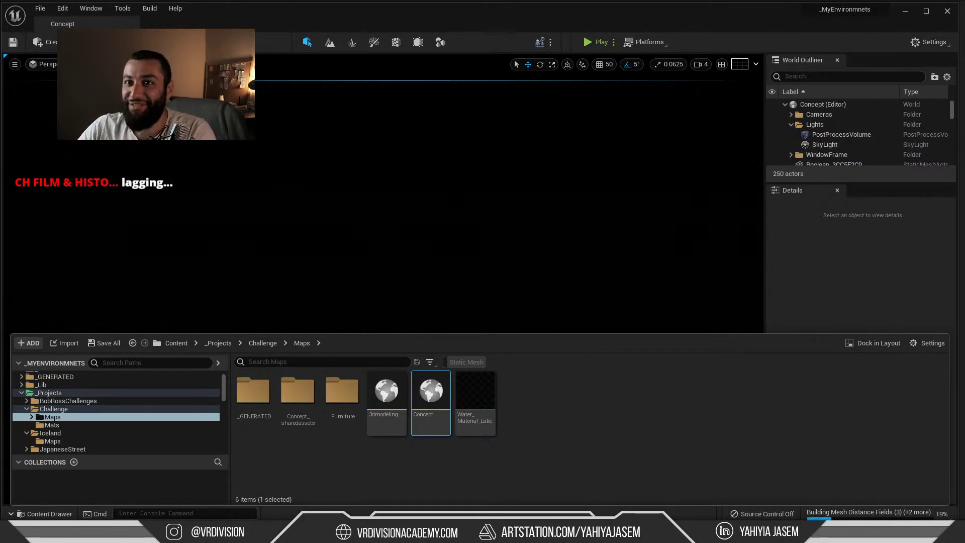
Pick a lava cliff mesh from Top view, then frame it in perspective view
click(93, 64)
click(103, 97)
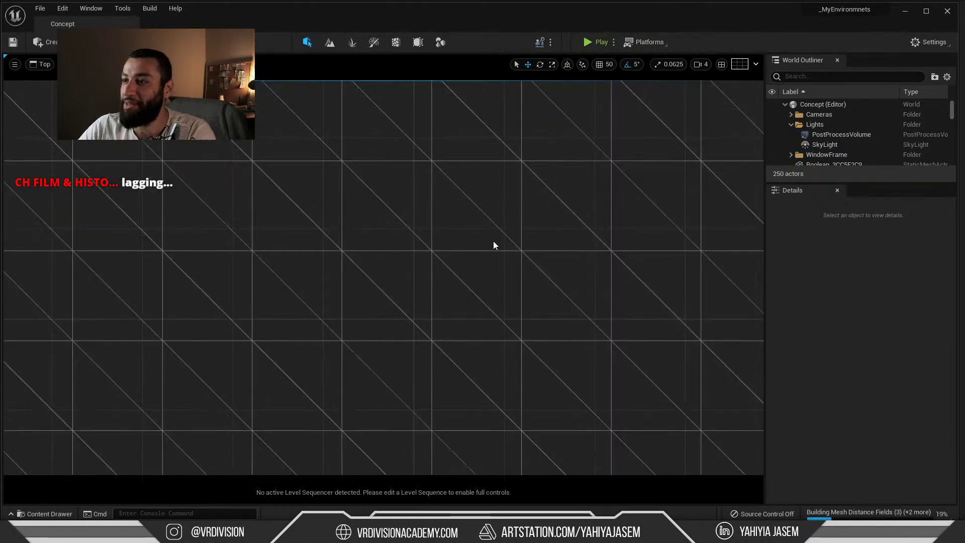
scroll(491, 251, down, 10)
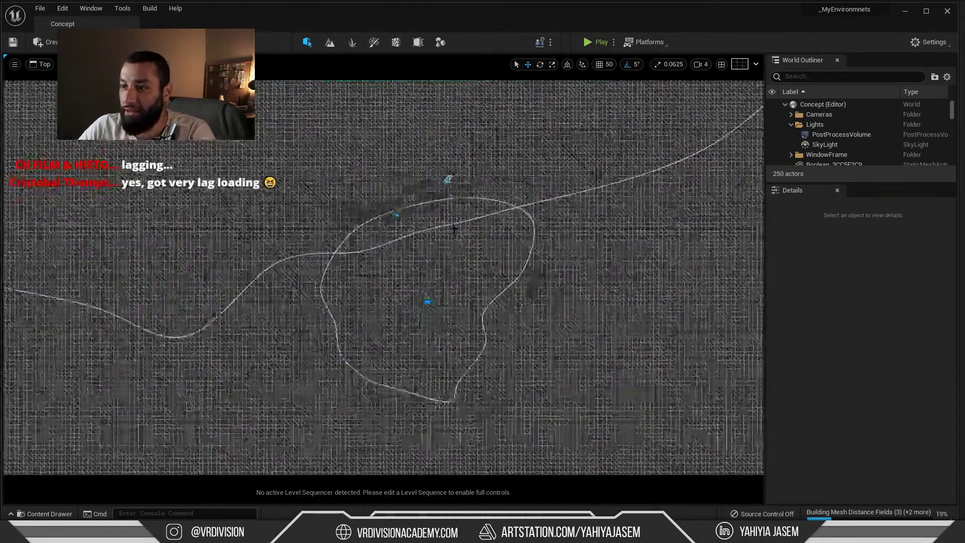
scroll(406, 197, up, 8)
click(406, 197)
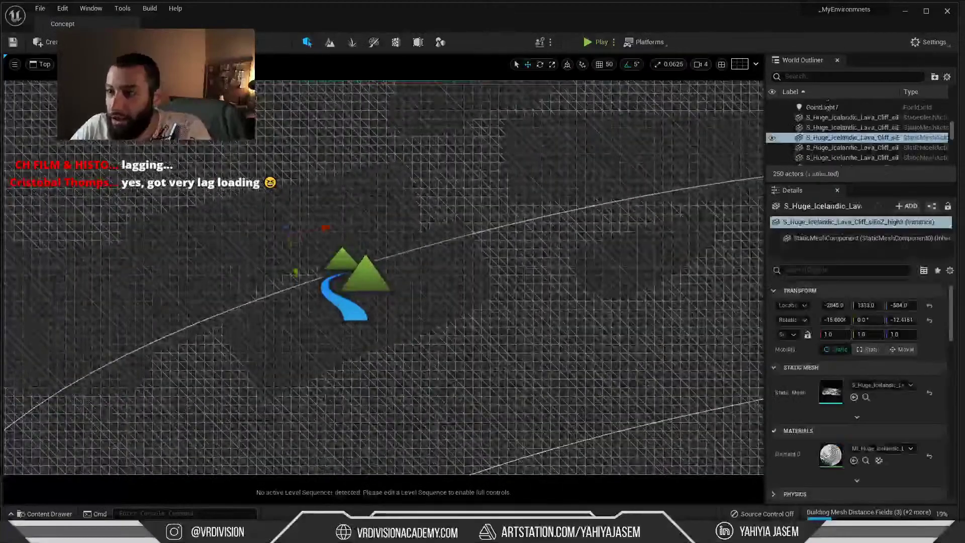
key(alt+g)
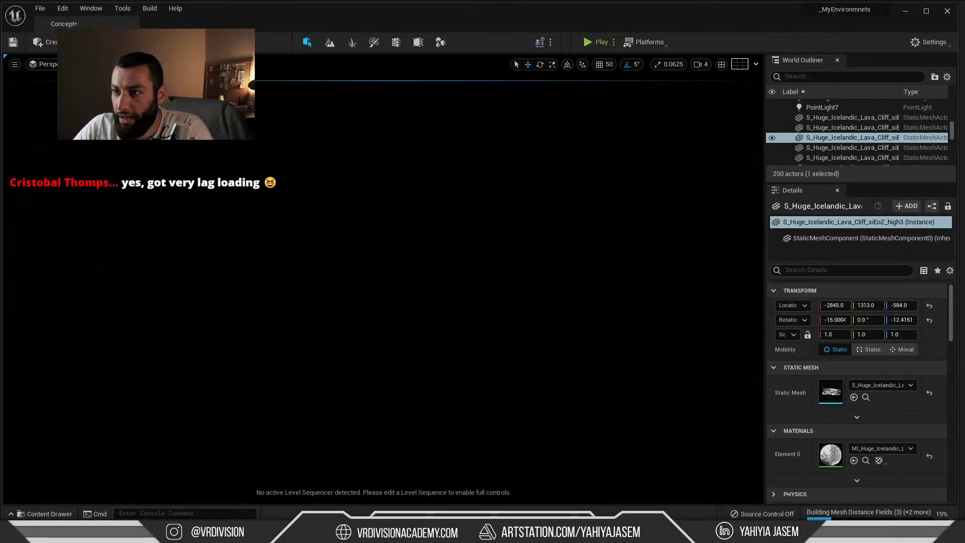
key(f)
alt+drag(406, 197, 347, 161)
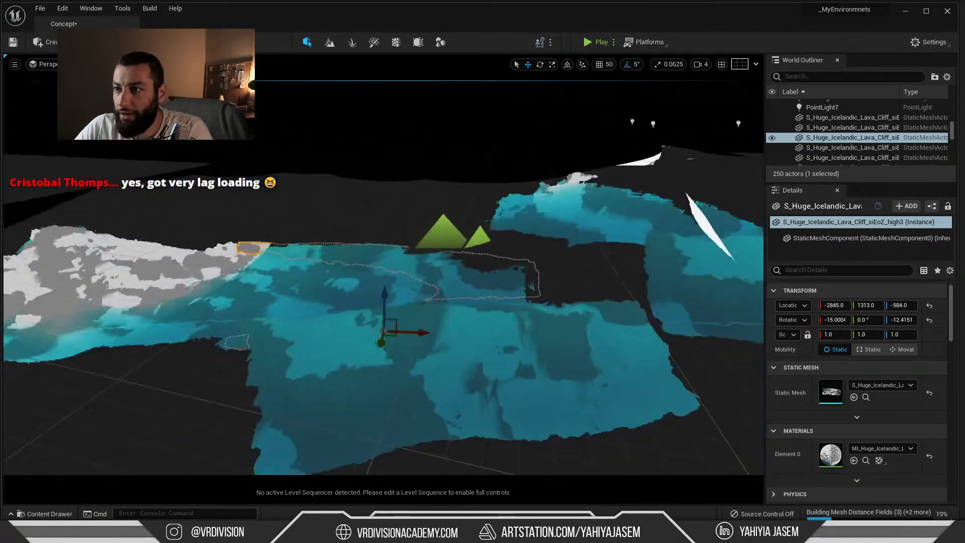
click(91, 8)
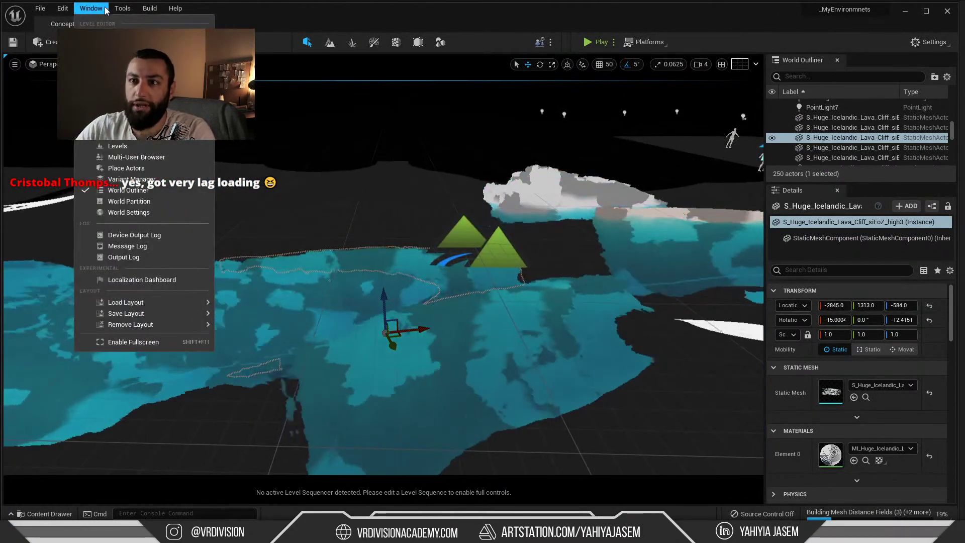
Create an atmospheric light, sky atmosphere and volumetric cloud via Env. Light Mixer, then minimise Unreal
mouse_move(151, 69)
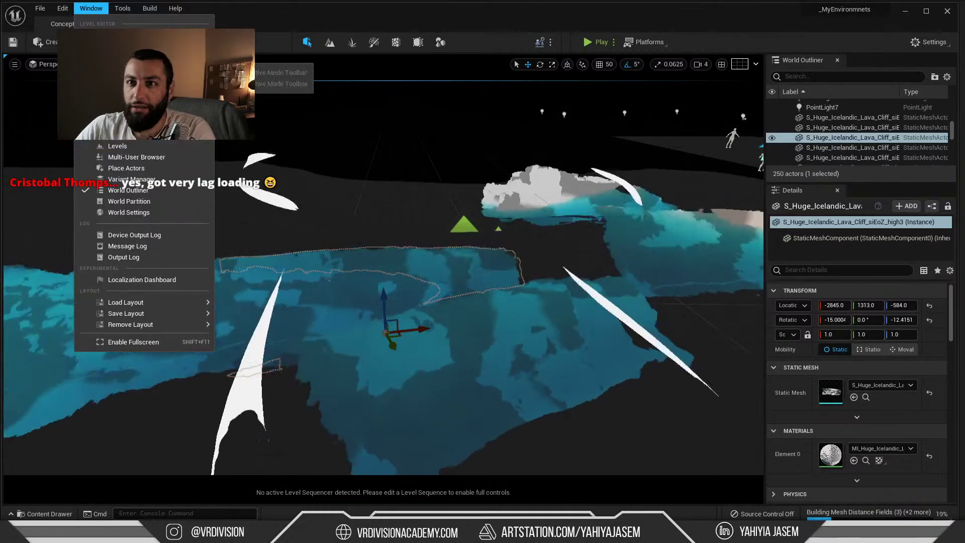
click(131, 124)
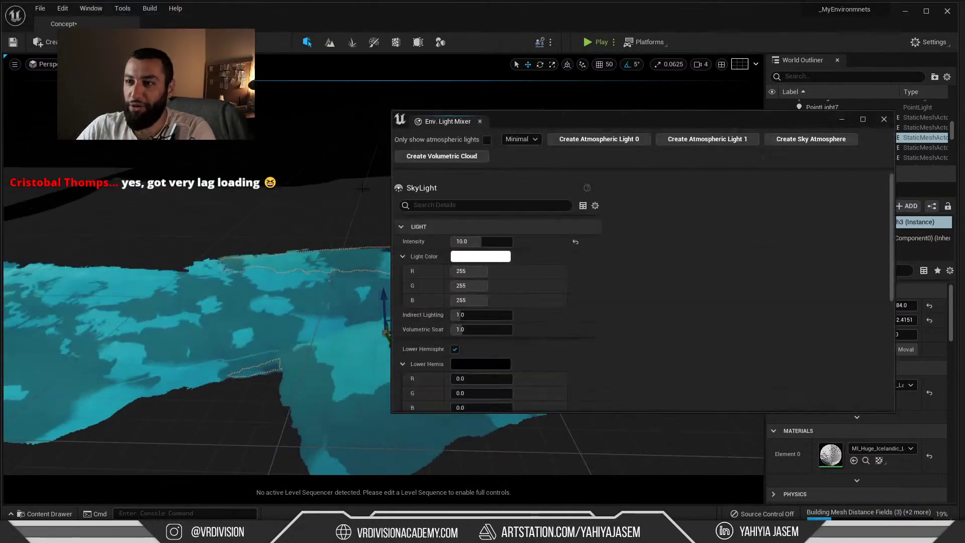
click(598, 138)
click(706, 139)
click(707, 138)
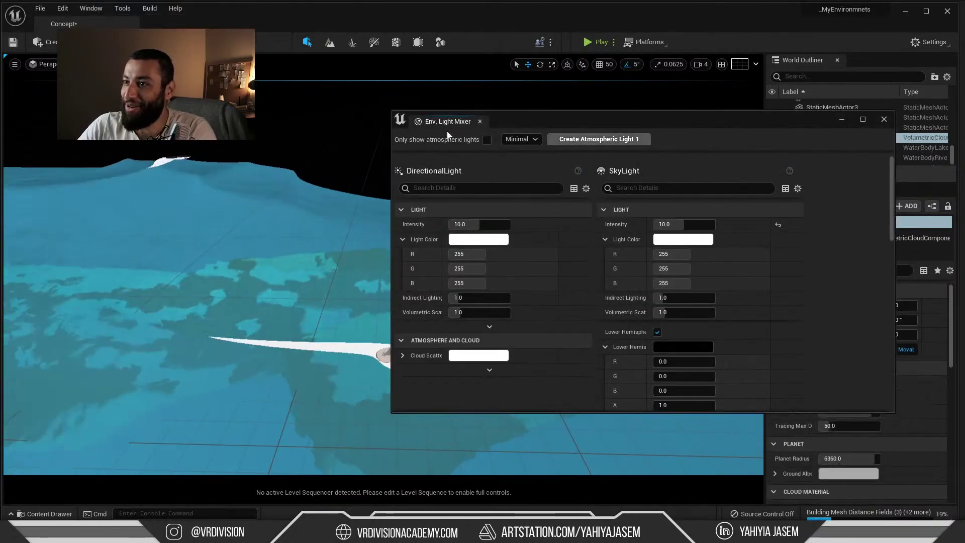
click(480, 121)
right_drag(452, 241, 443, 261)
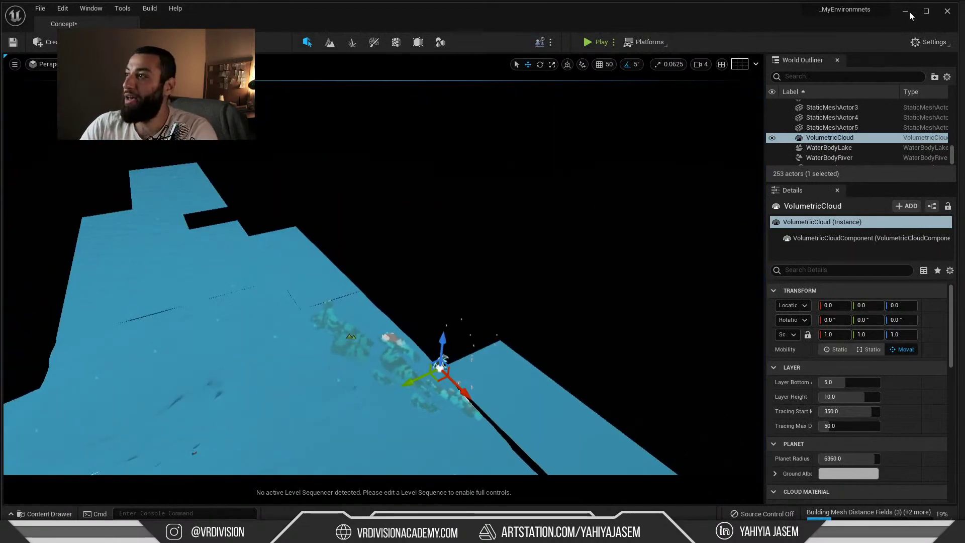
click(905, 11)
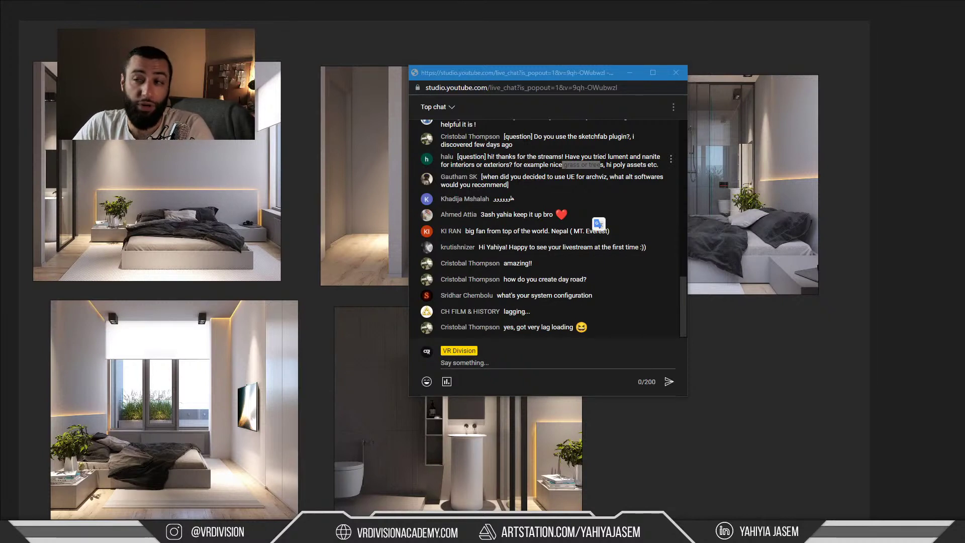
Highlight the Lumen/Nanite question, then the whole archviz software question, in live chat
click(619, 166)
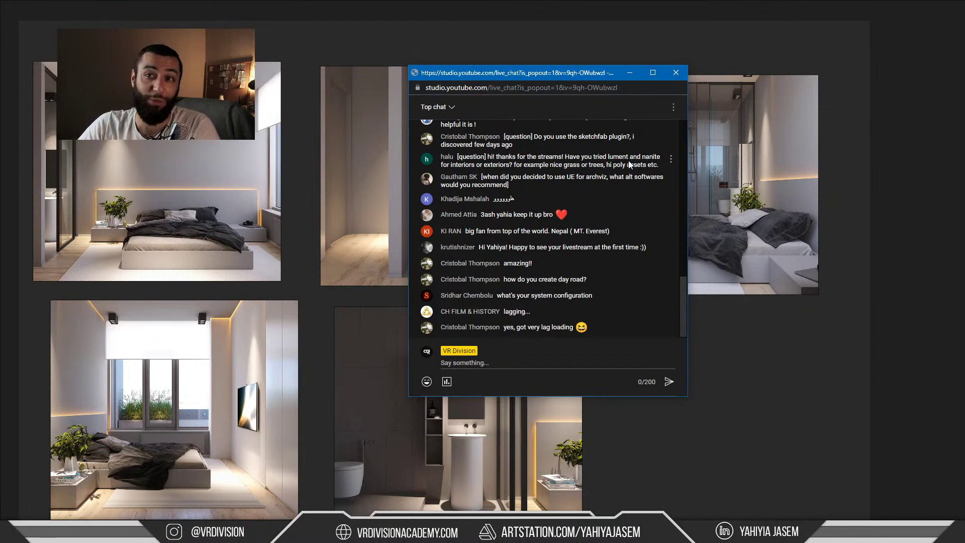
drag(603, 157, 660, 157)
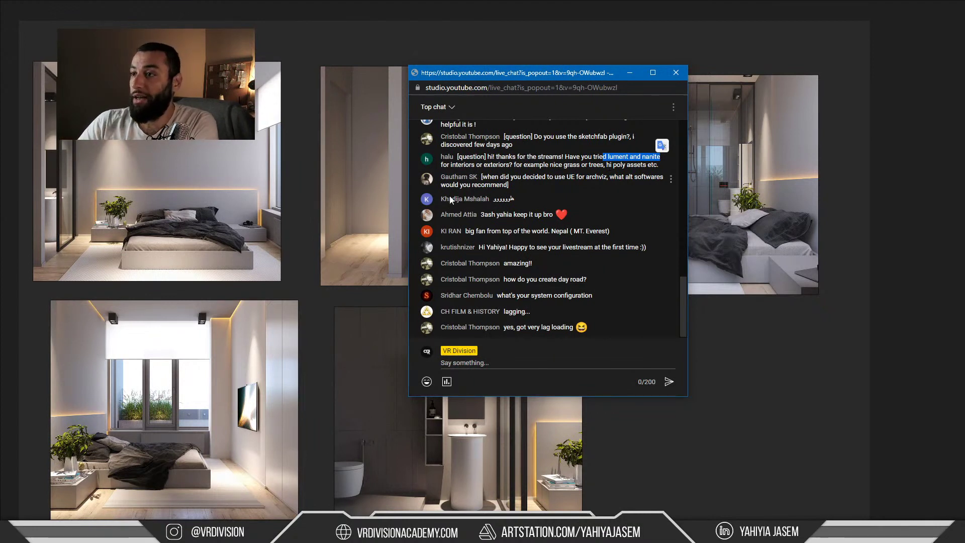
click(491, 178)
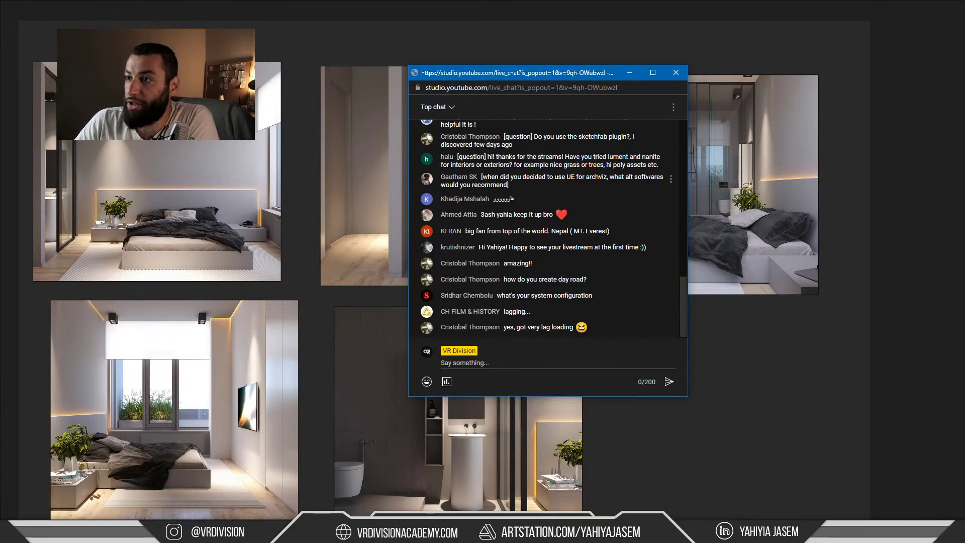
triple_click(487, 178)
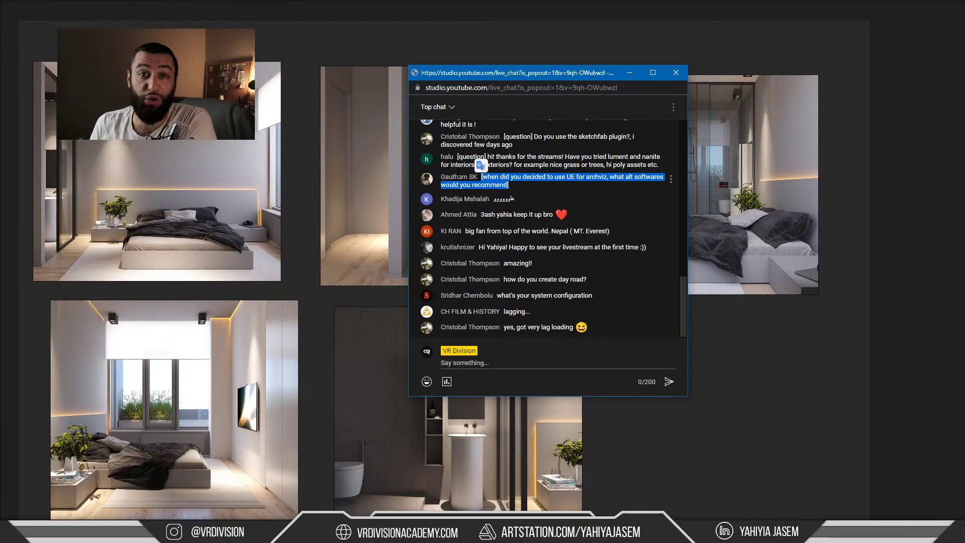
key(alt+Tab)
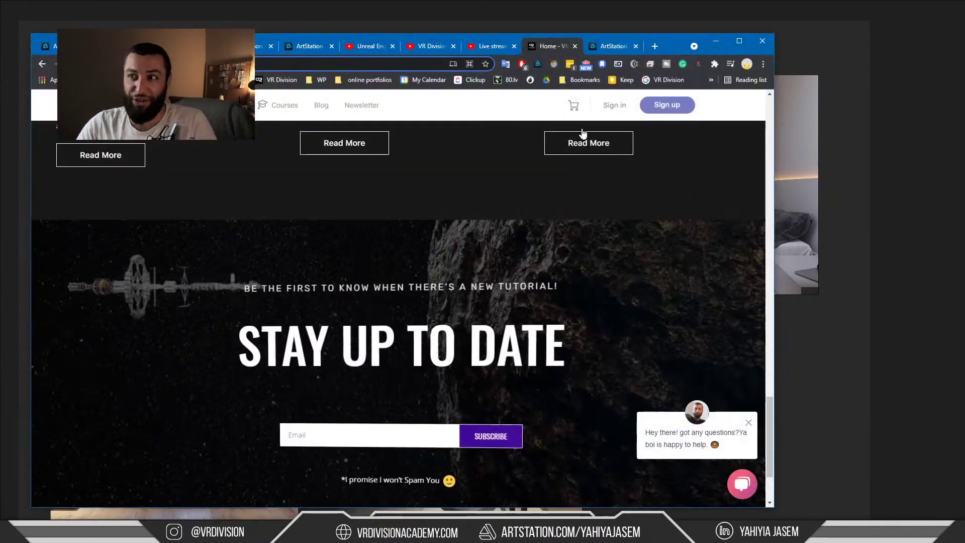
Go to Behance in a new tab and open Izmir Tower from the Work grid
click(655, 46)
text(be)
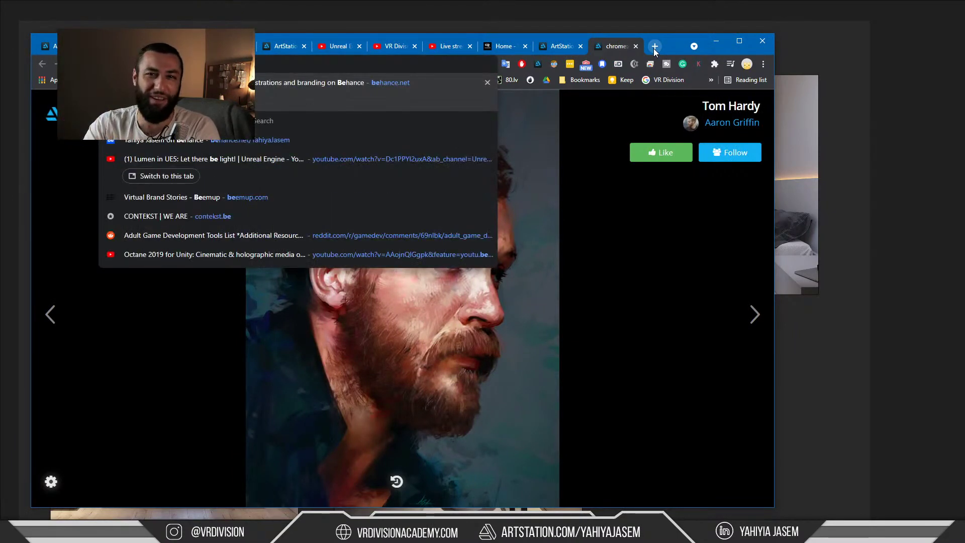
key(Return)
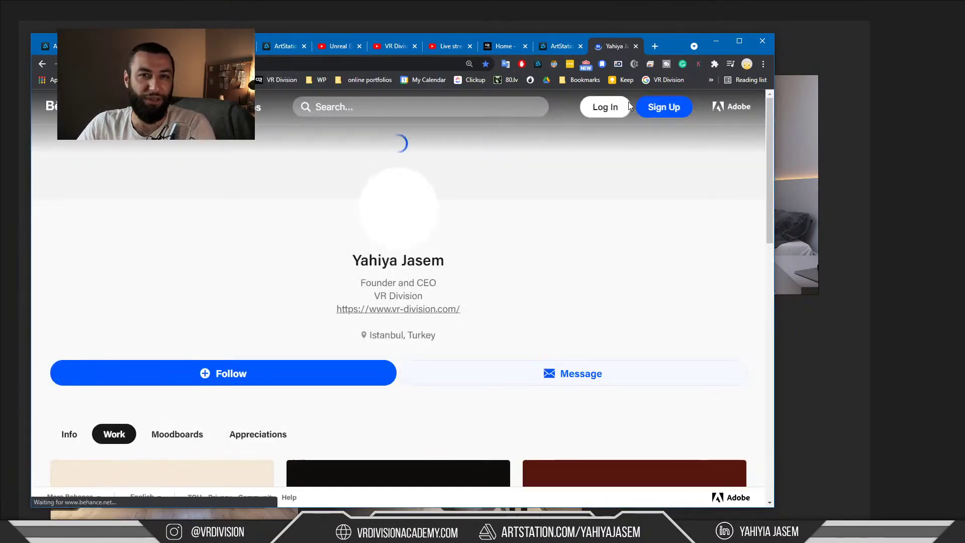
scroll(442, 219, down, 3)
scroll(447, 216, down, 10)
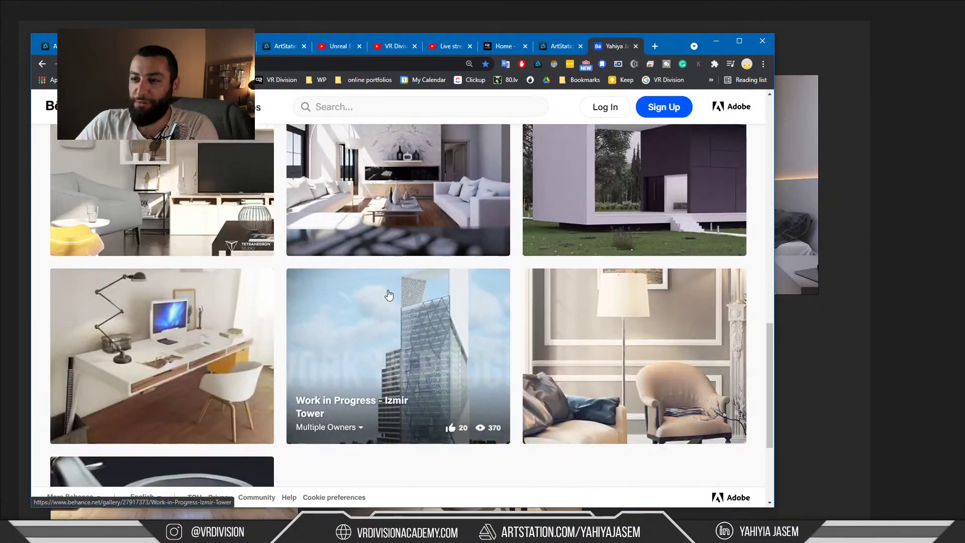
click(388, 295)
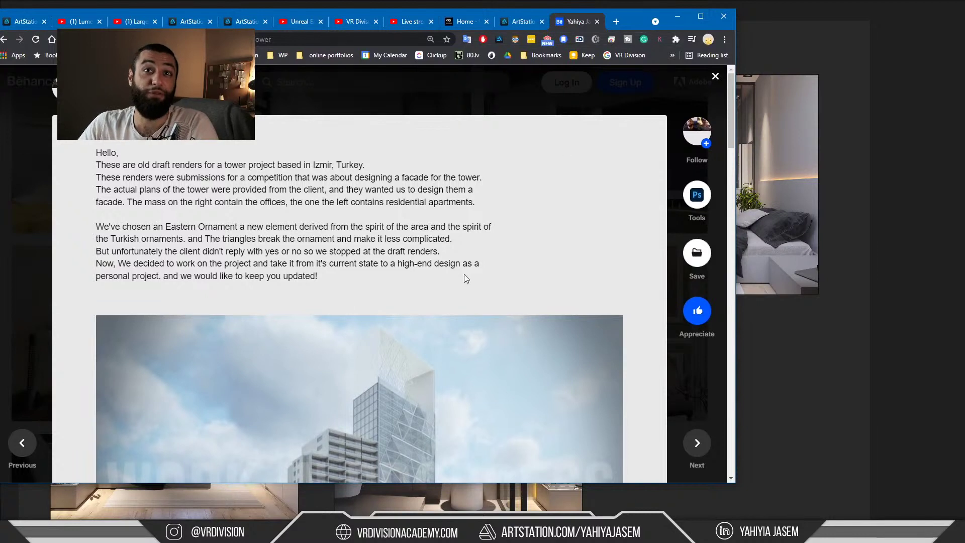
scroll(438, 261, down, 6)
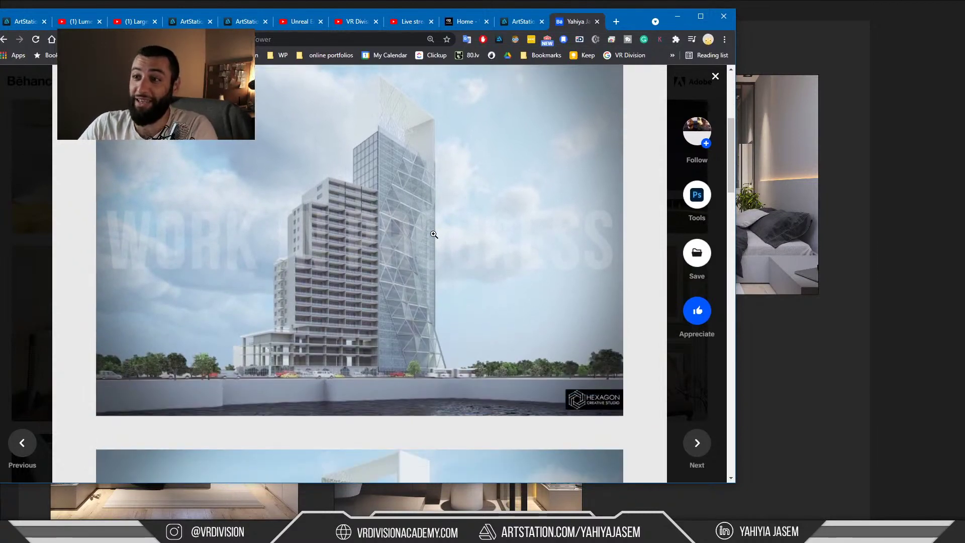
scroll(438, 229, up, 1)
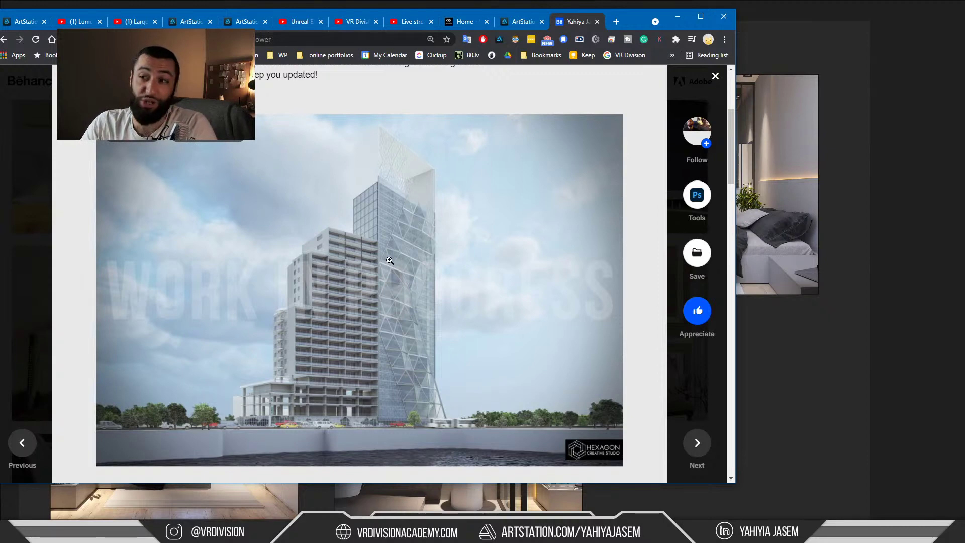
scroll(407, 191, down, 2)
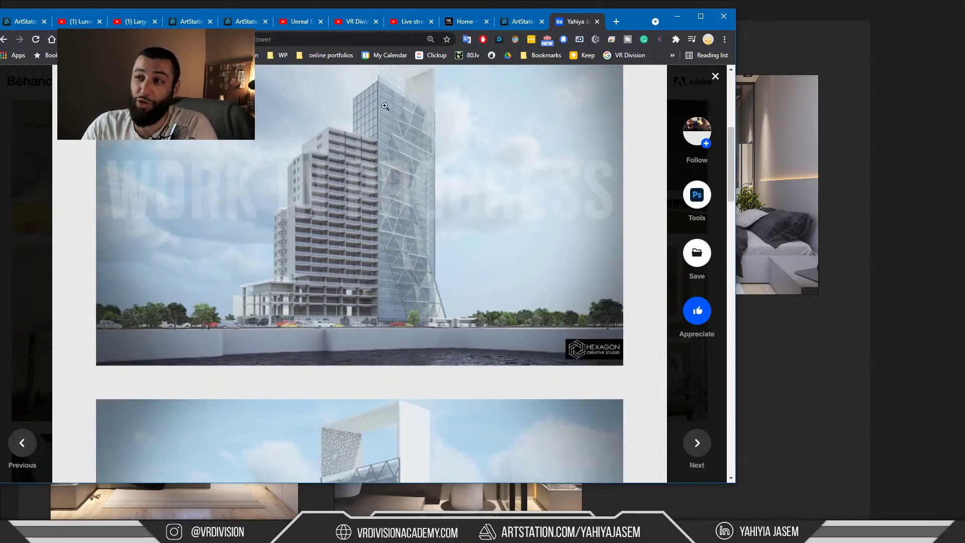
scroll(379, 259, down, 5)
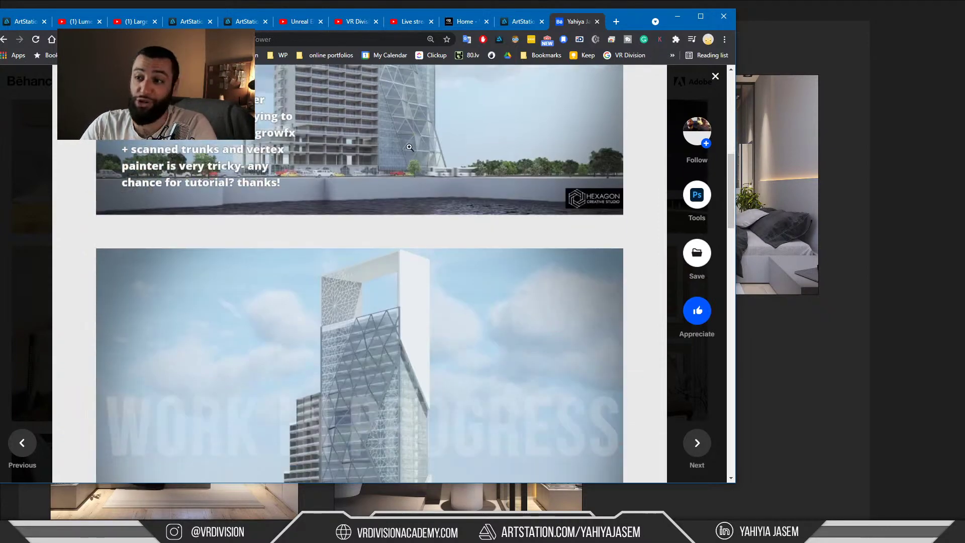
scroll(379, 260, down, 2)
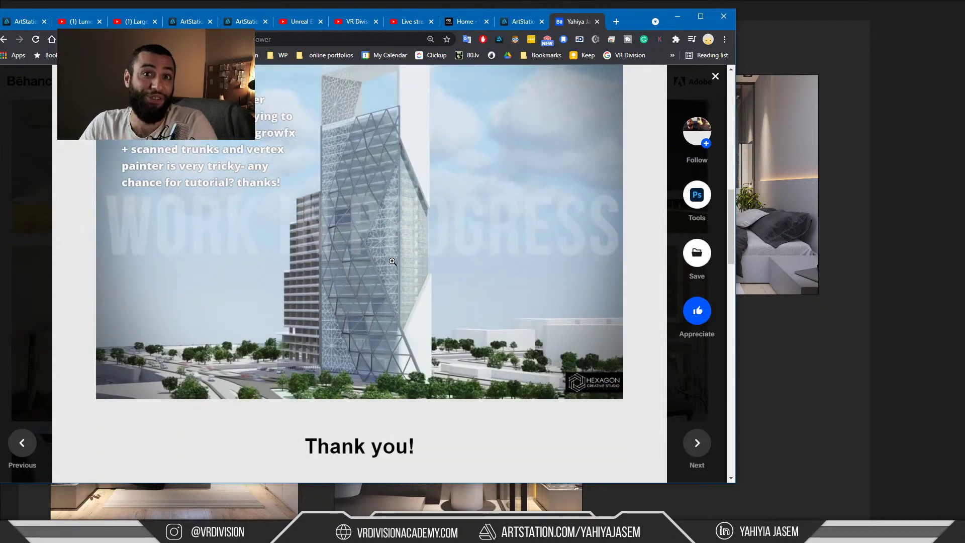
scroll(346, 189, up, 8)
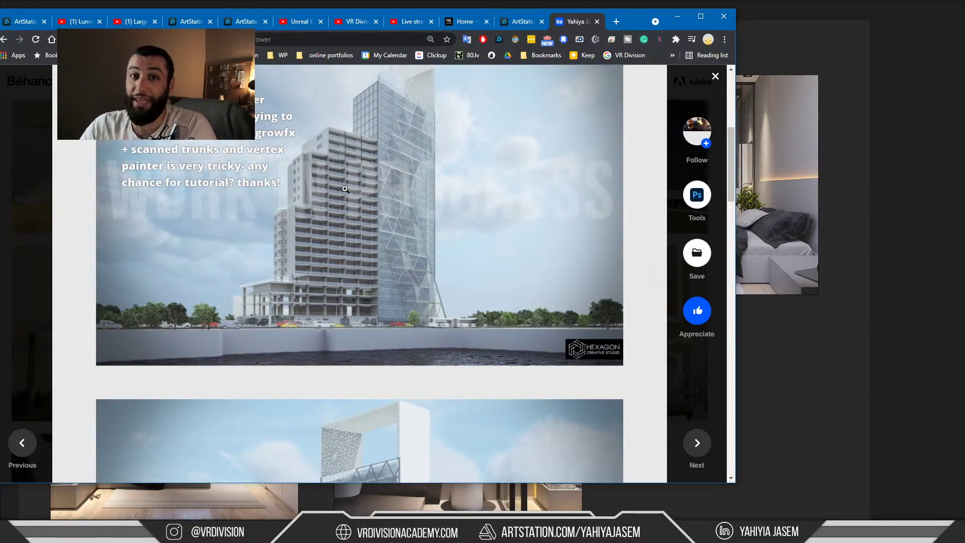
Search 'unreal engine free' and read the 'If You Love Something, Set It Free' article
click(324, 41)
text(unreal en)
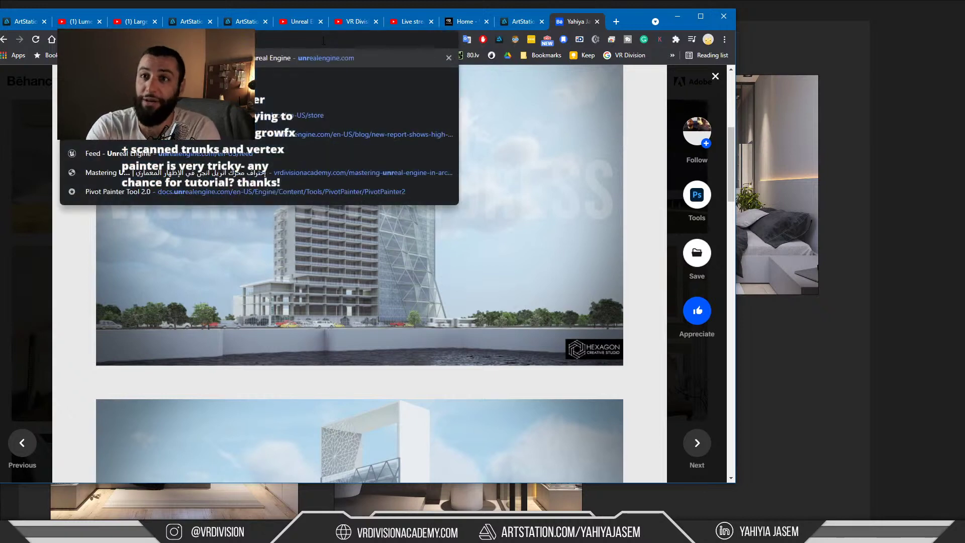
text(gine free)
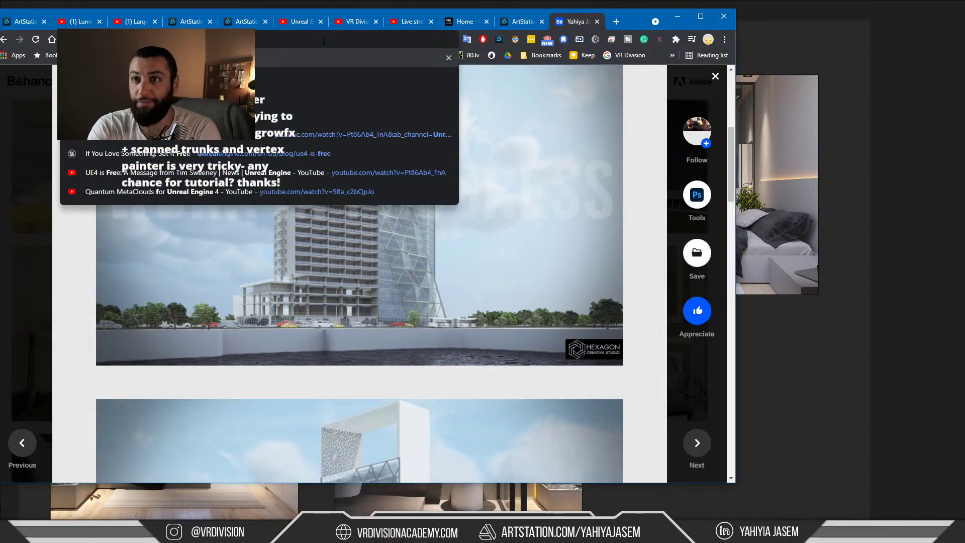
key(Return)
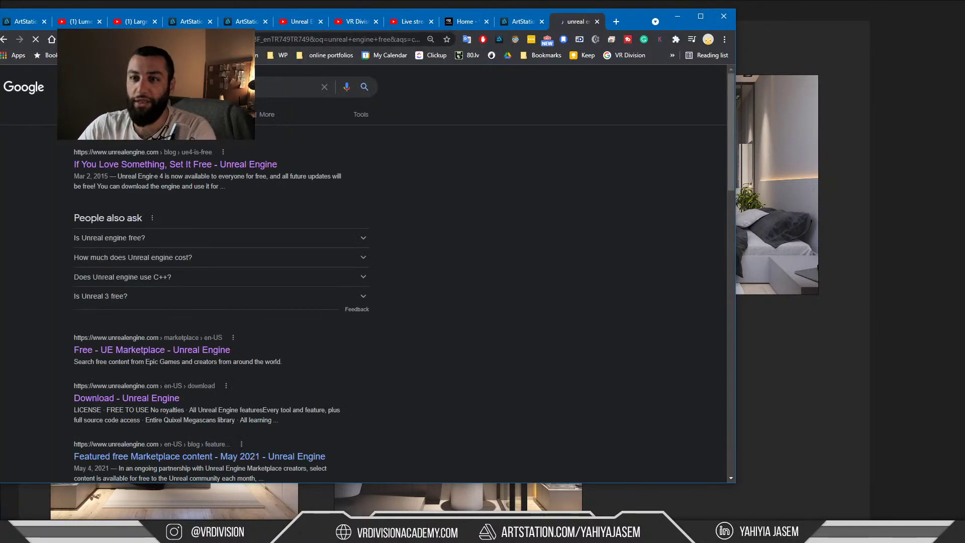
click(162, 165)
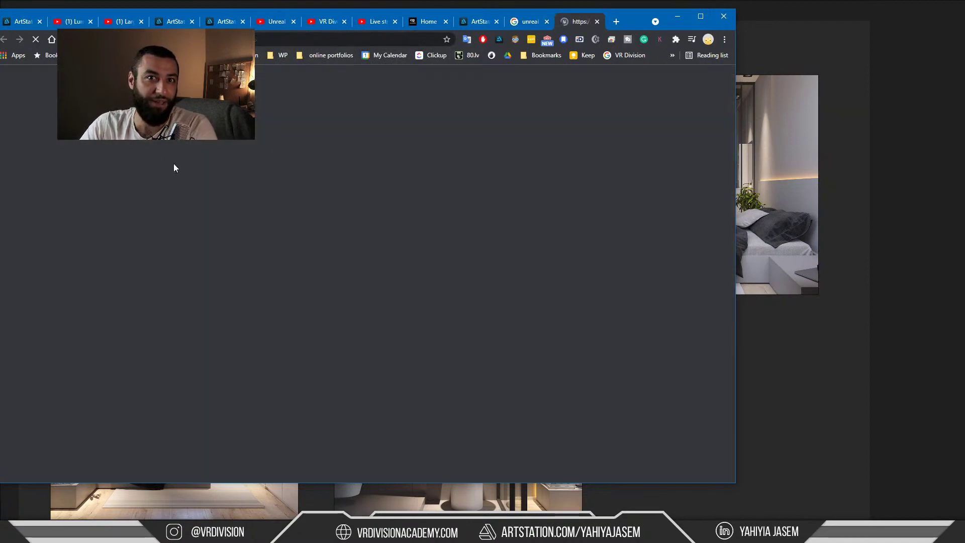
scroll(200, 252, down, 5)
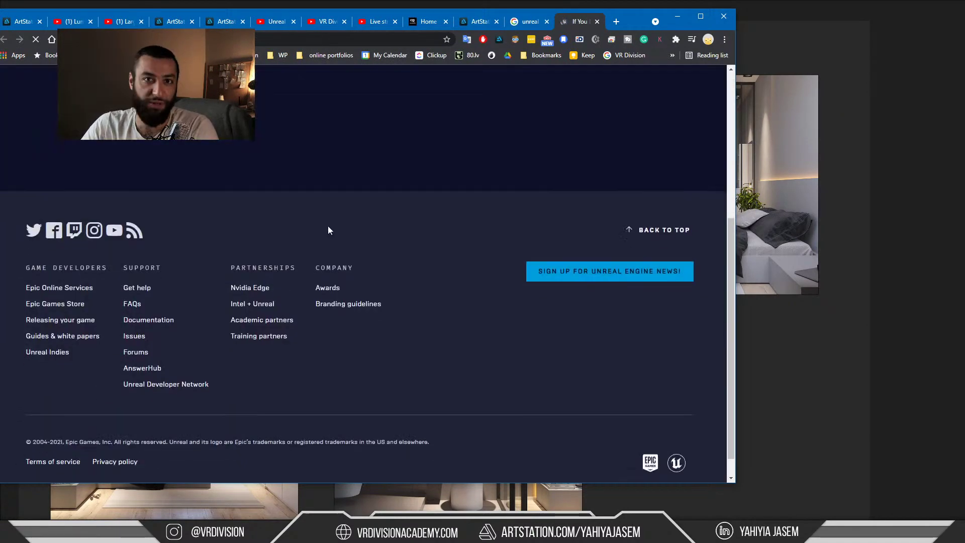
scroll(340, 253, down, 6)
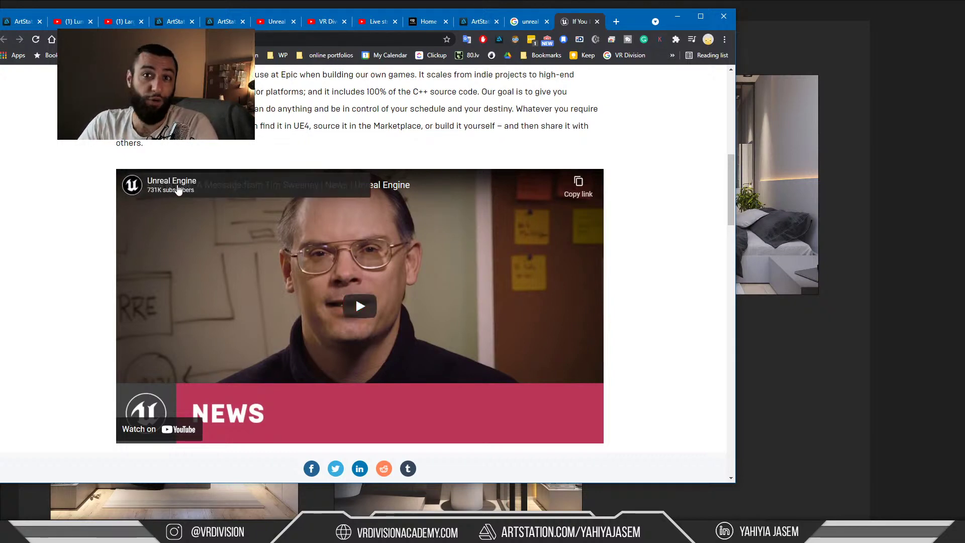
scroll(230, 197, up, 1)
scroll(389, 211, up, 2)
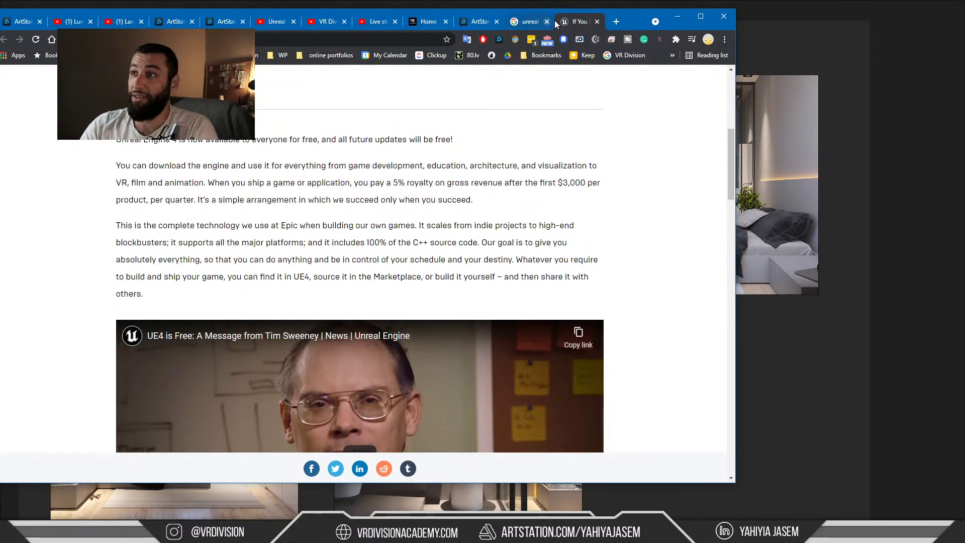
click(375, 22)
Scroll VR Division's Videos grid down to 'Apartment in Izmir | WALKTHROUGH' from 6 years ago
click(326, 21)
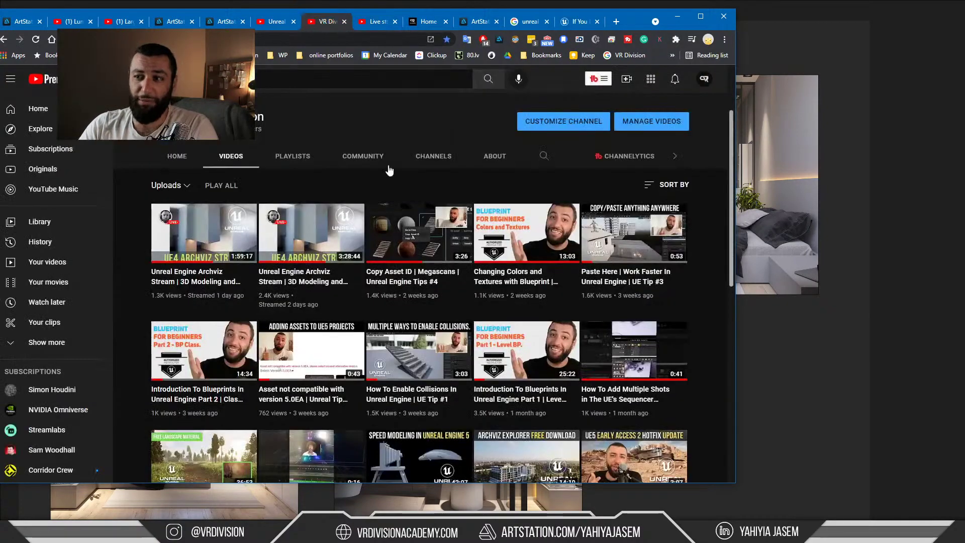
scroll(456, 200, down, 10)
scroll(477, 213, down, 10)
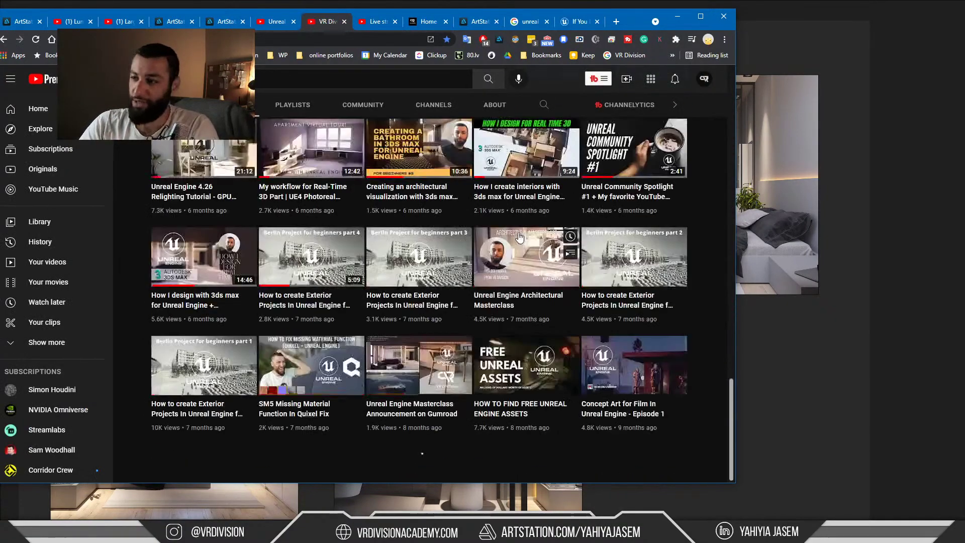
scroll(533, 243, down, 15)
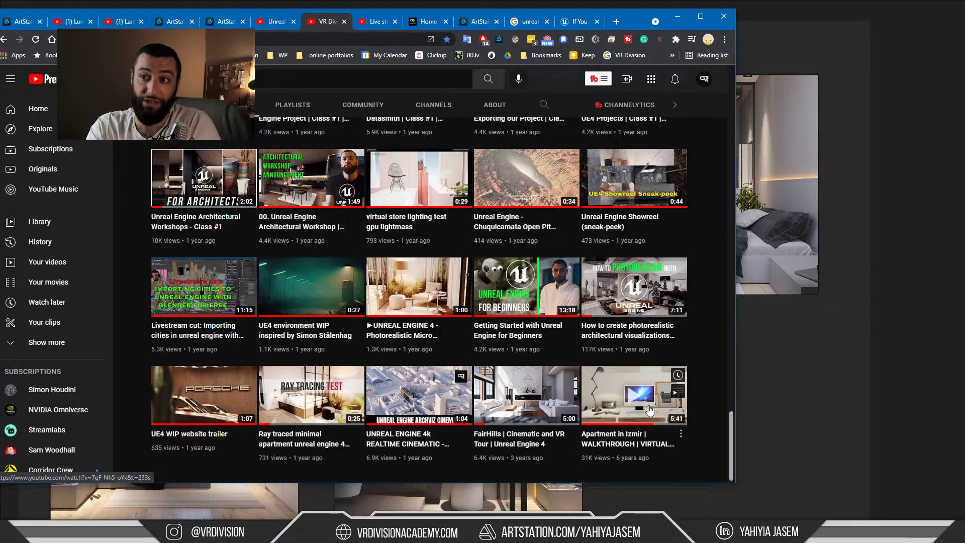
key(alt+Tab)
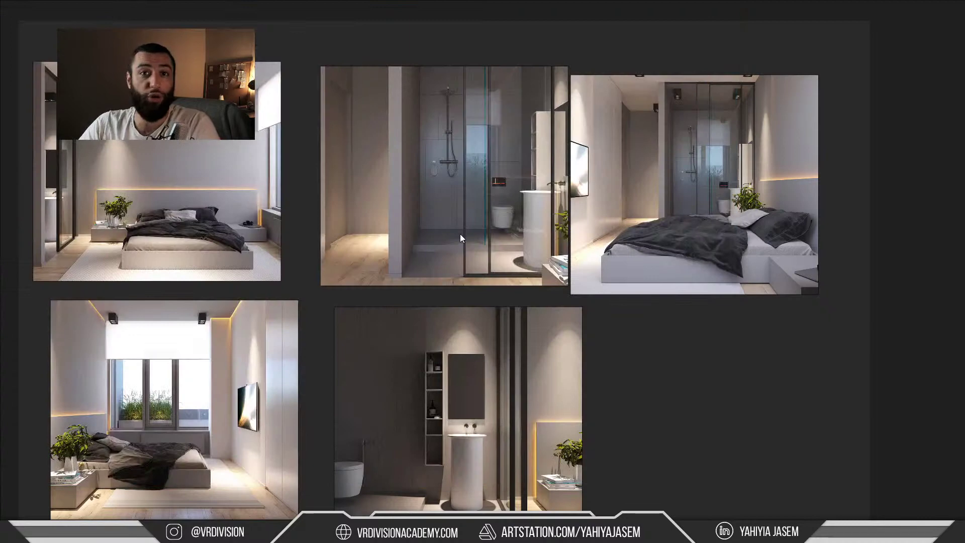
middle_drag(461, 235, 500, 235)
key(alt+Tab)
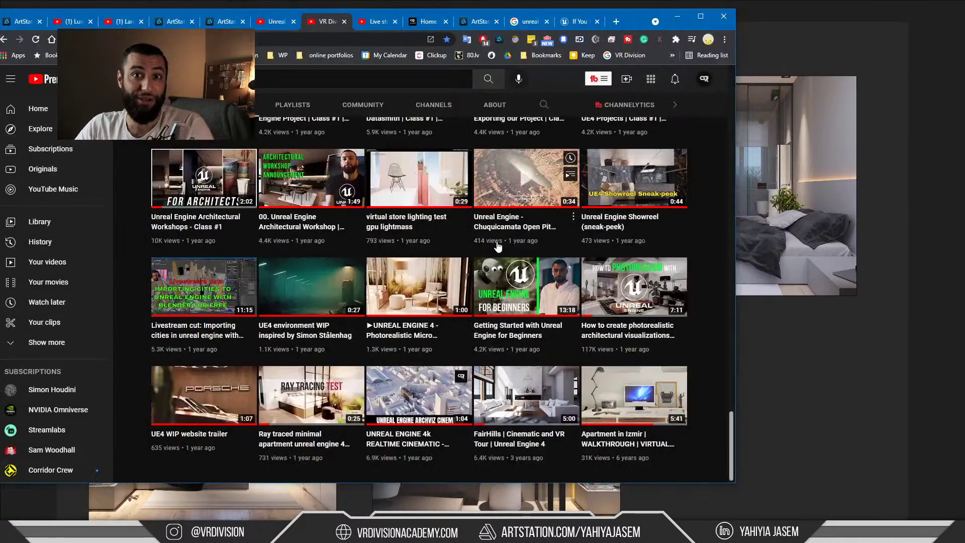
key(alt+Tab)
key(alt+Tab)
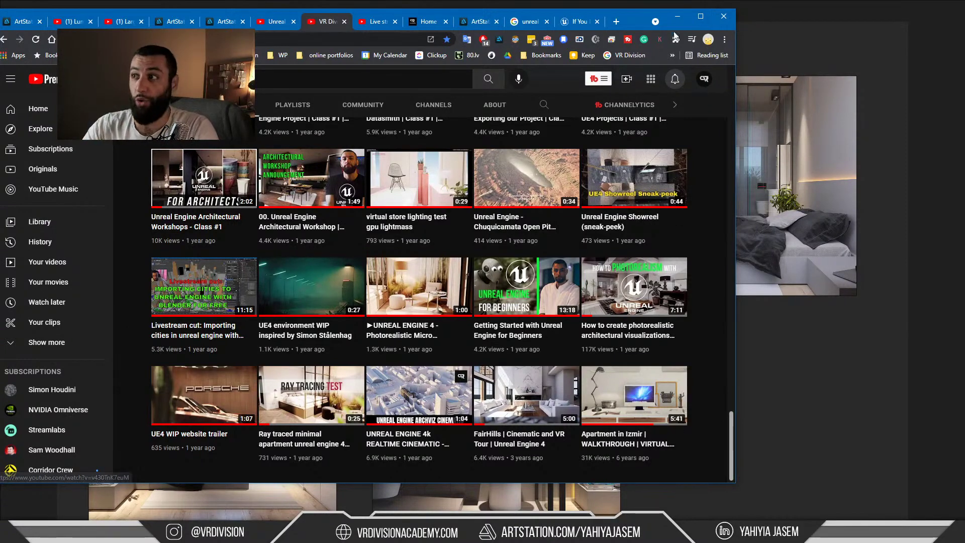
click(677, 17)
Bring the studio.youtube live chat popout forward via Task View and highlight a participant's name
key(super+Tab)
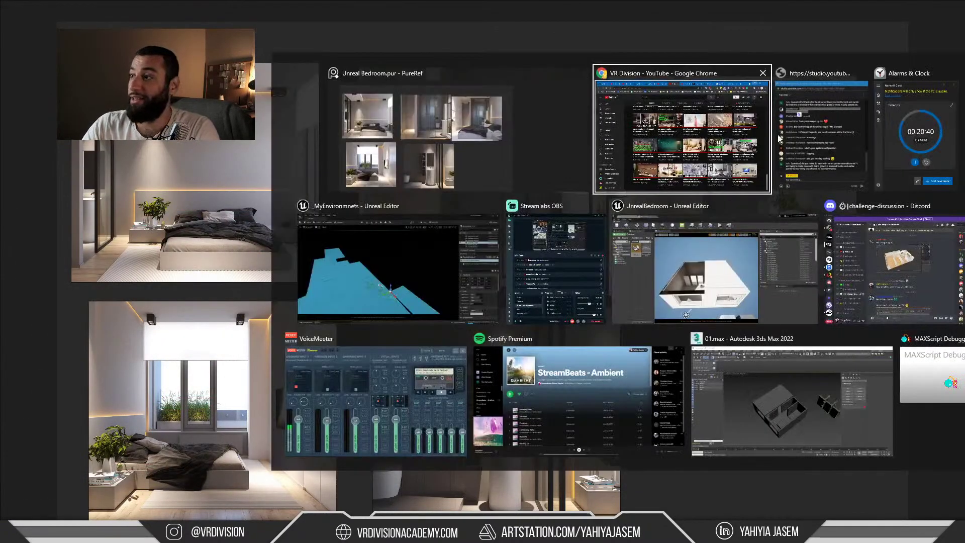
key(Right)
key(Return)
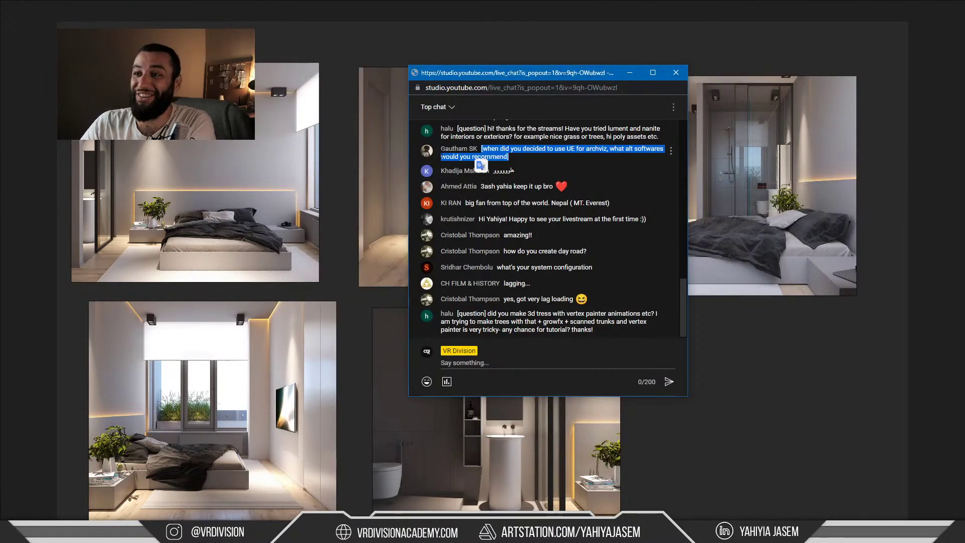
mouse_move(451, 170)
mouse_down()
mouse_move(490, 170)
mouse_move(447, 171)
mouse_up()
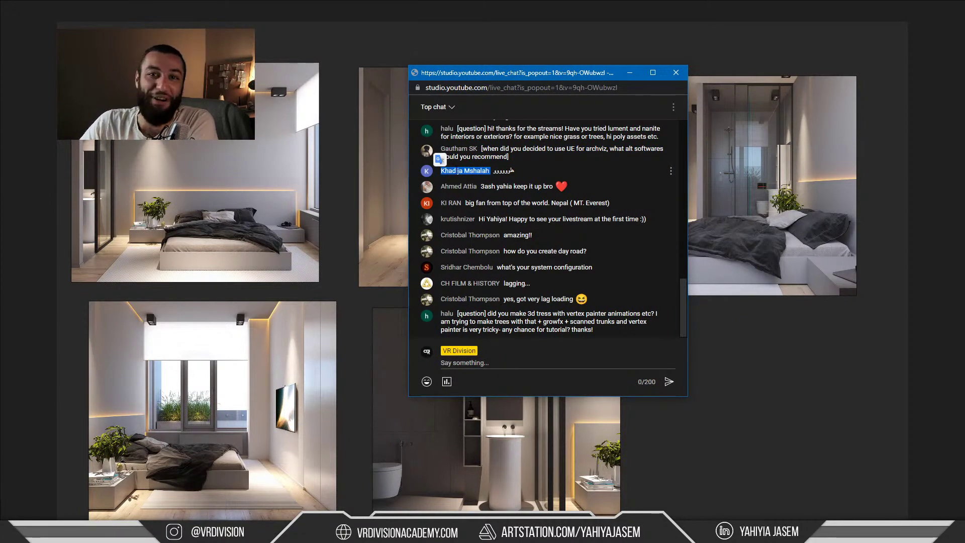
click(471, 171)
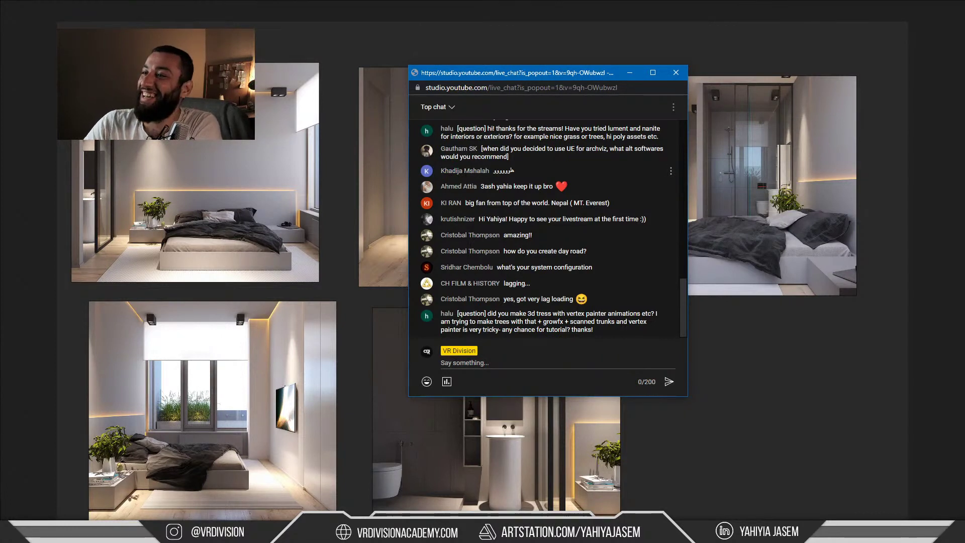
Read the chat, marking the viewer's road-creation question, then switch back to the Unreal Bedroom project
drag(445, 172, 490, 171)
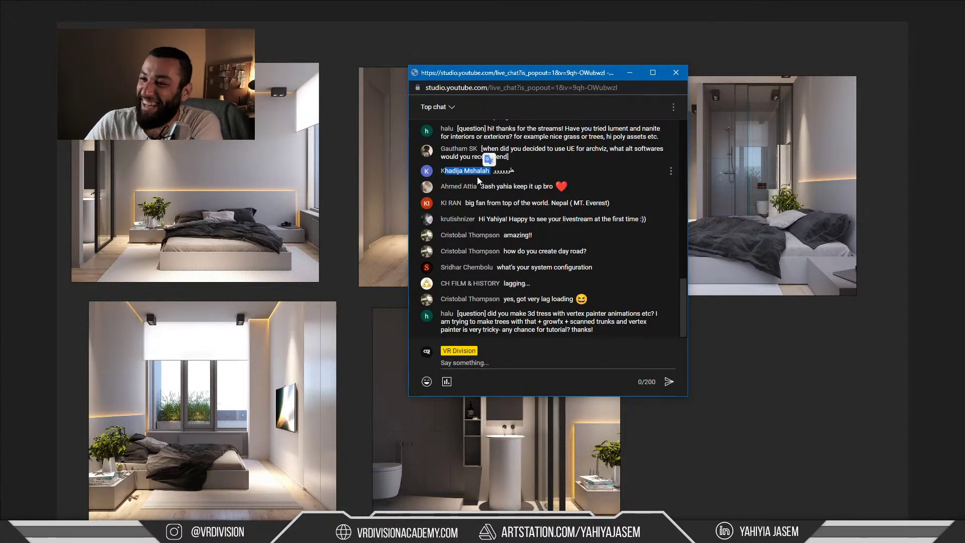
click(461, 171)
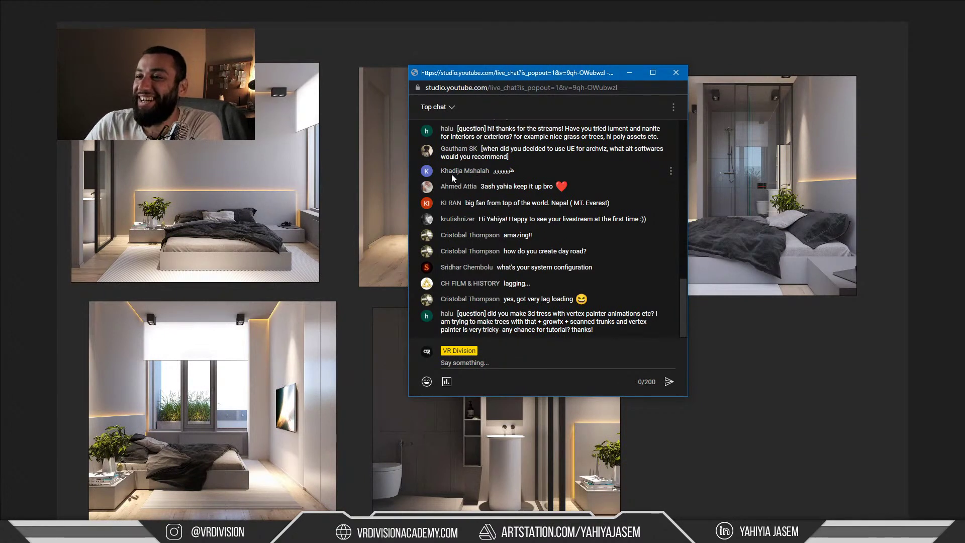
drag(463, 171, 476, 171)
click(464, 172)
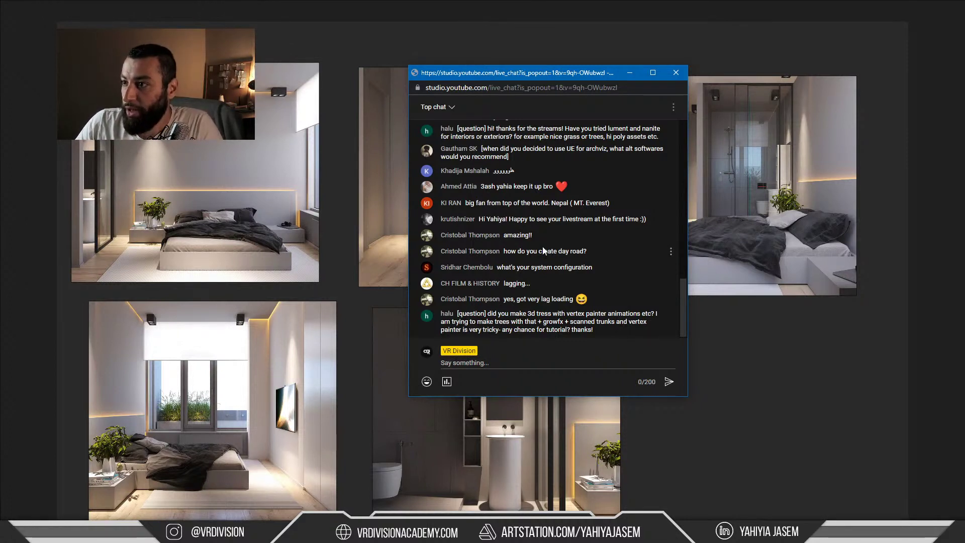
drag(505, 251, 590, 250)
key(alt+Tab)
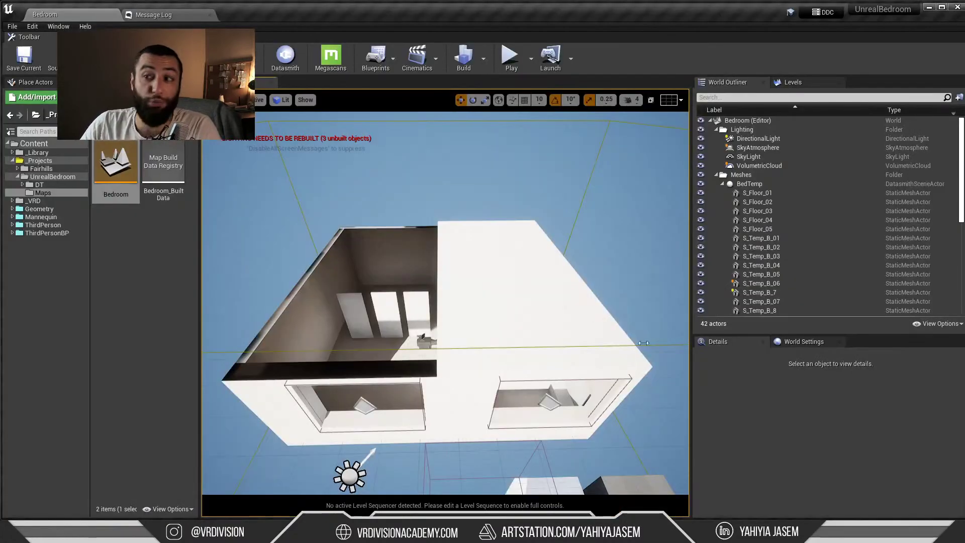
Switch to the river-and-house level and fly the view toward the house
key(alt+Tab)
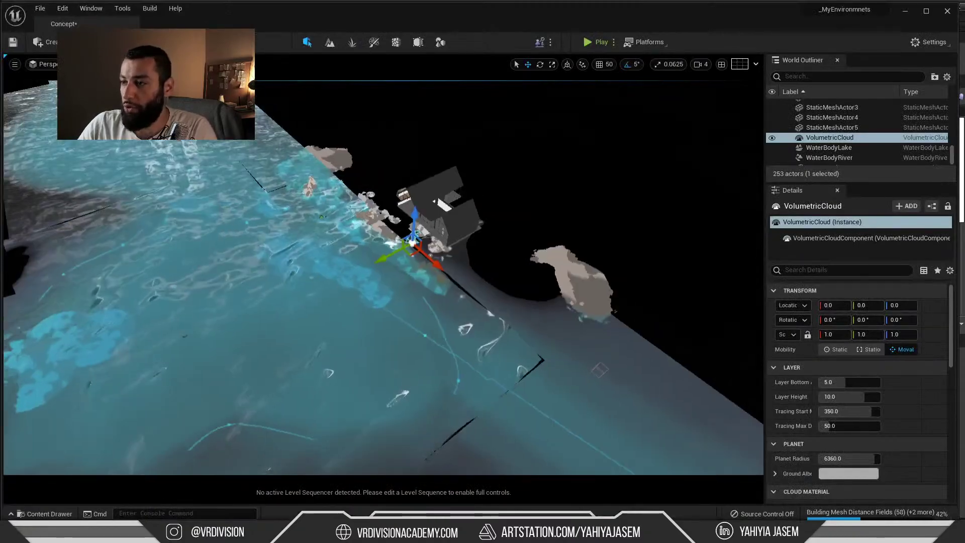
key(w)
right_drag(382, 277, 465, 284)
key(s)
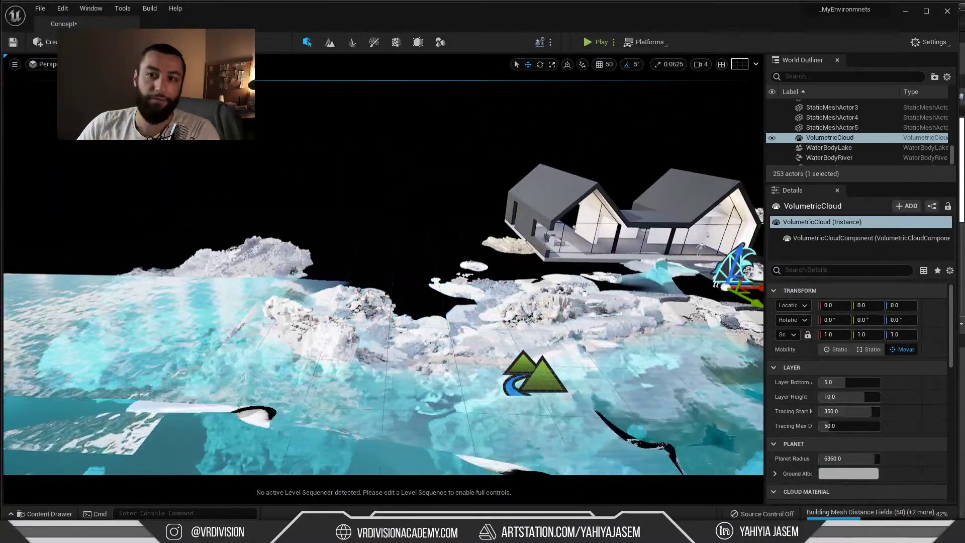
Glance through the Content Drawer, move the view back above the water, and enter Landscape mode
click(45, 514)
scroll(78, 422, down, 3)
scroll(79, 418, up, 2)
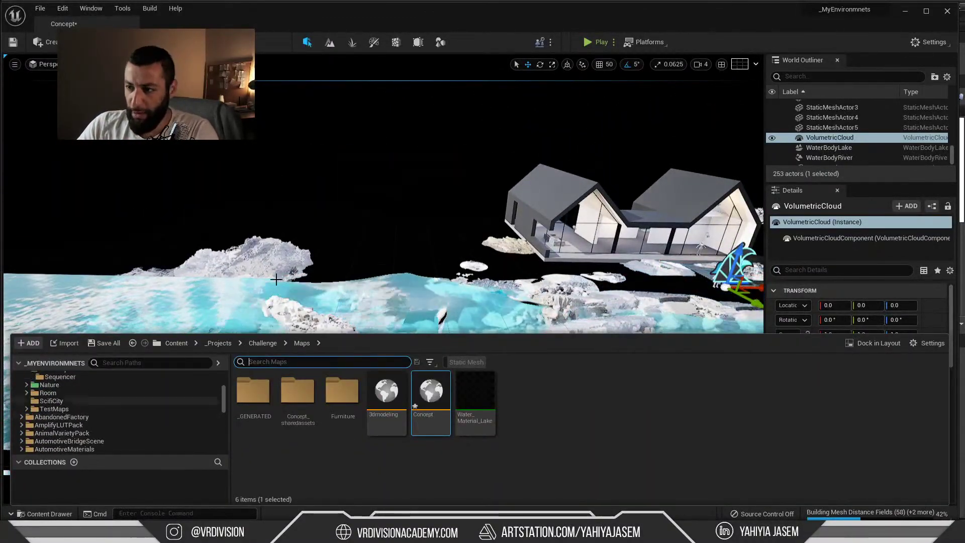
right_drag(276, 276, 322, 264)
key(s)
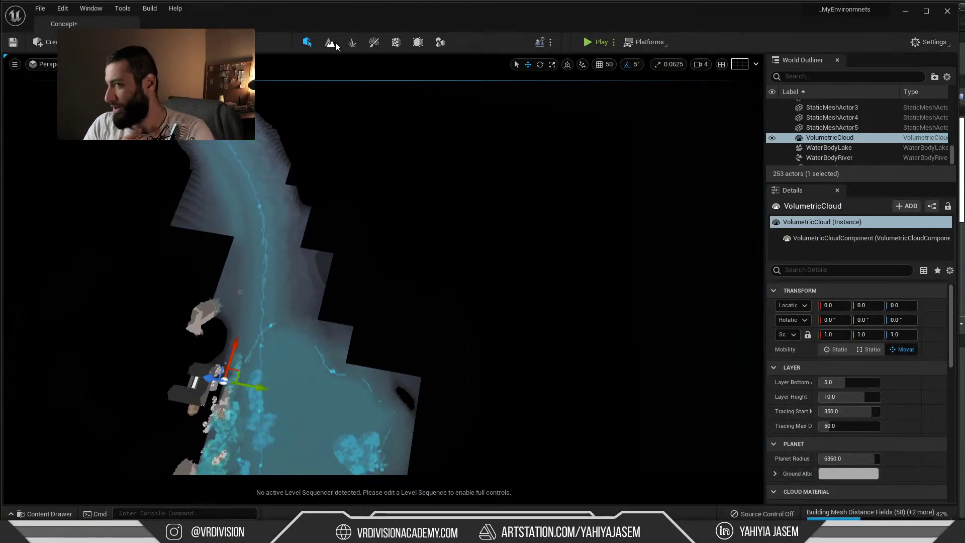
click(332, 44)
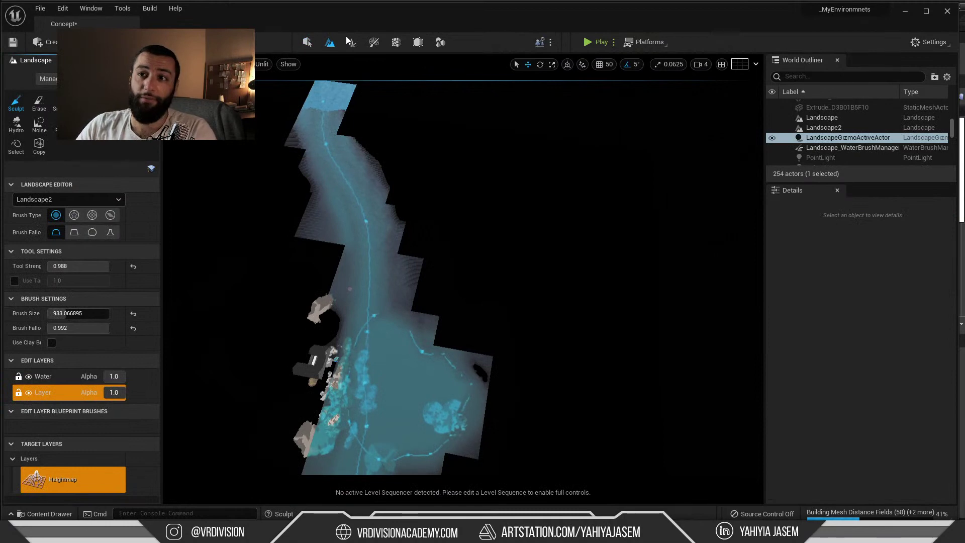
Create a new flat 505 × 505 Landscape1 and switch to the Splines tool
click(49, 80)
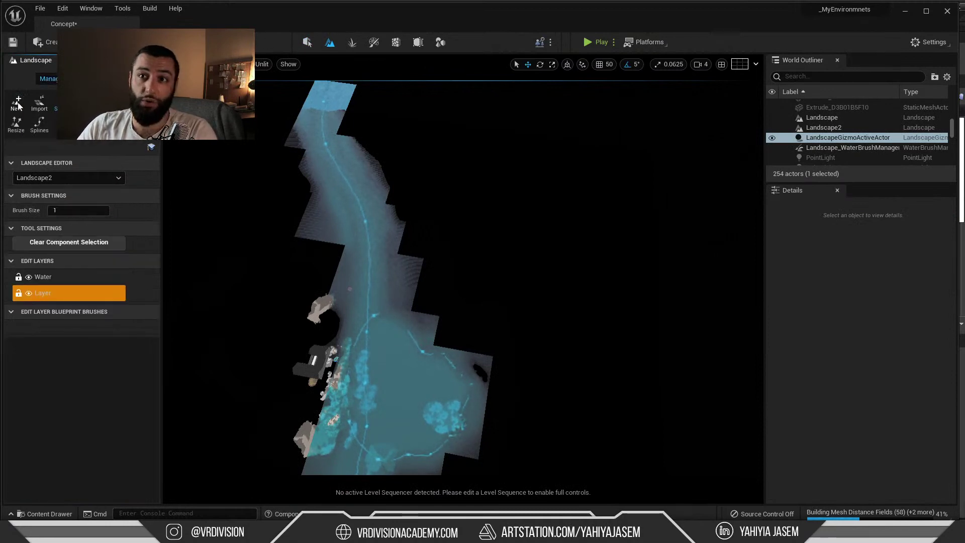
click(16, 102)
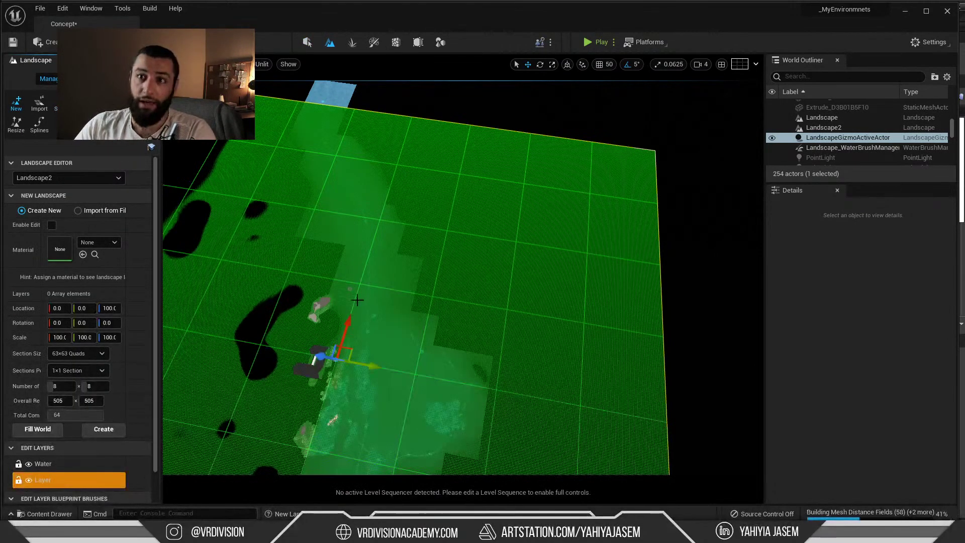
click(41, 131)
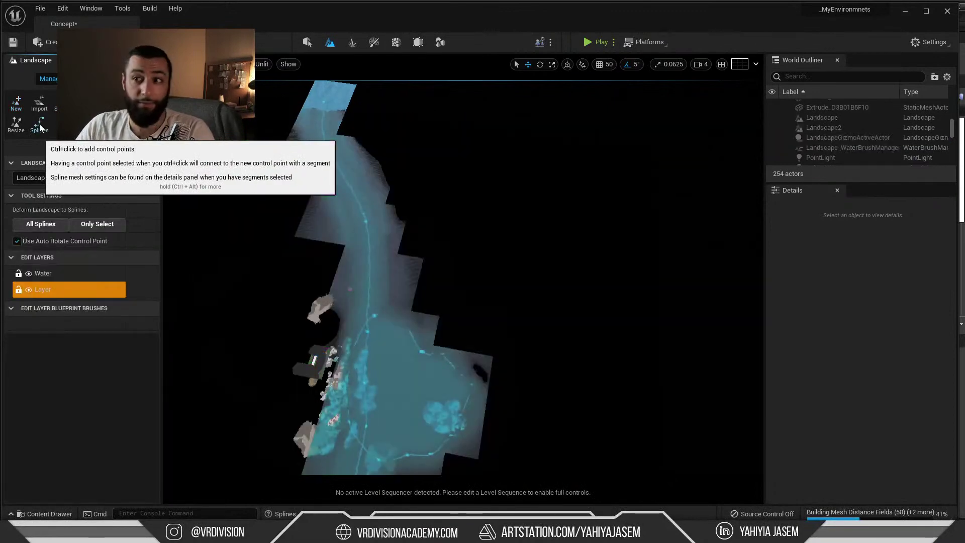
click(17, 104)
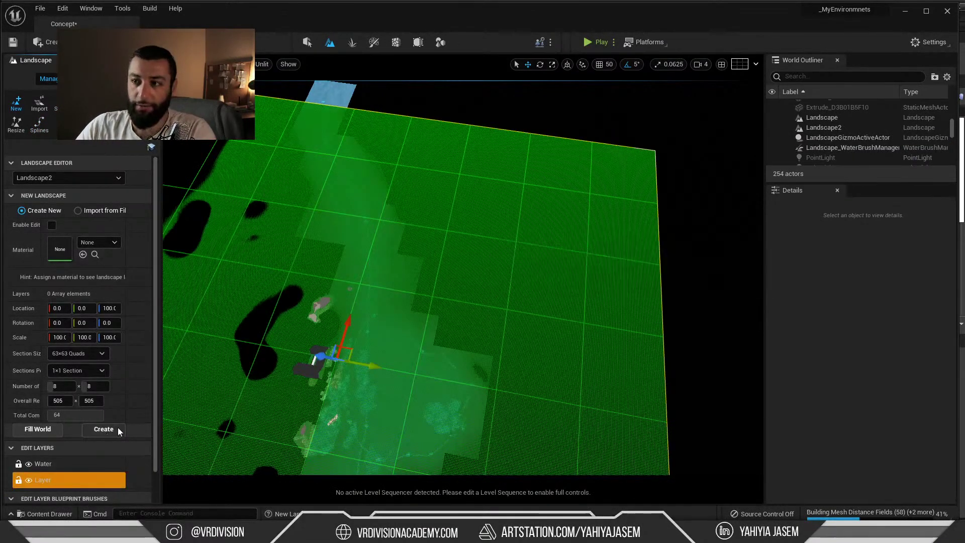
click(116, 429)
click(49, 79)
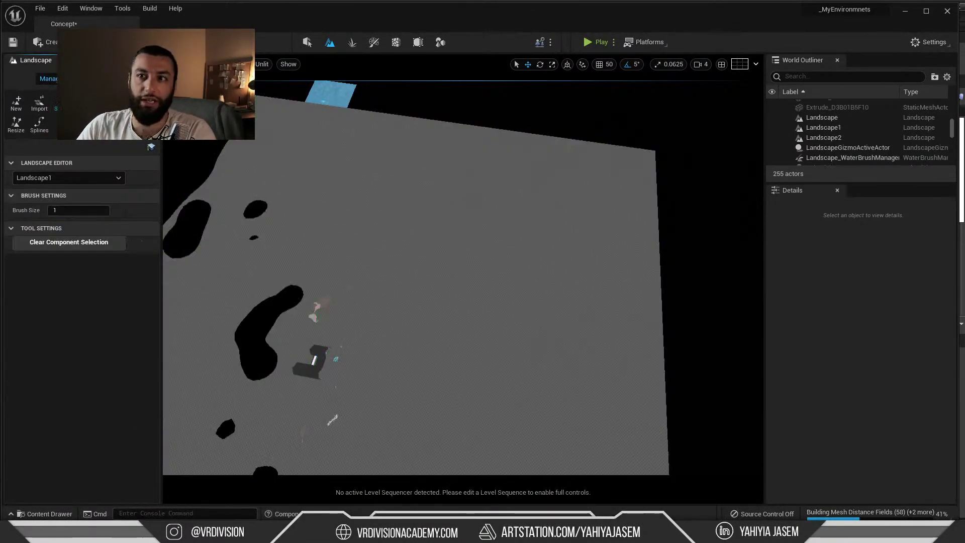
click(39, 123)
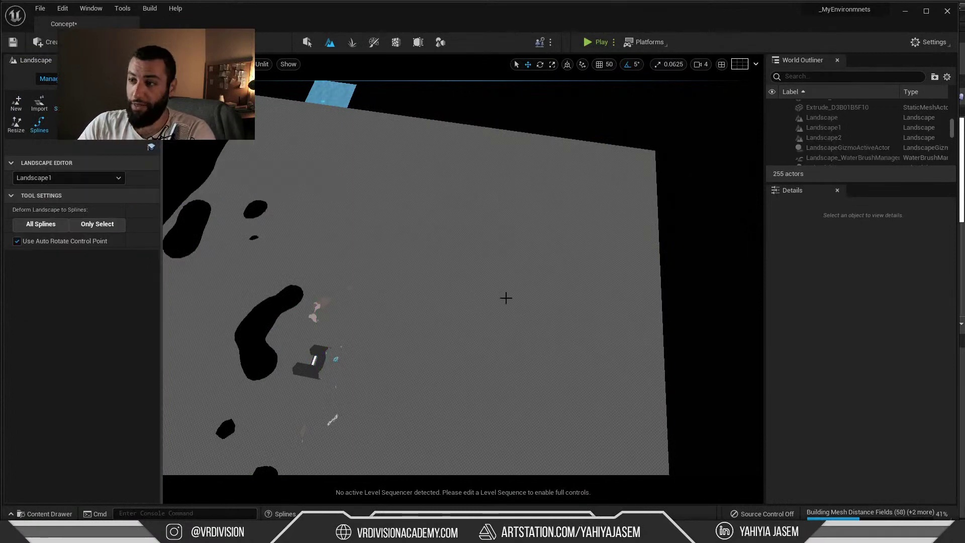
right_drag(484, 269, 291, 203)
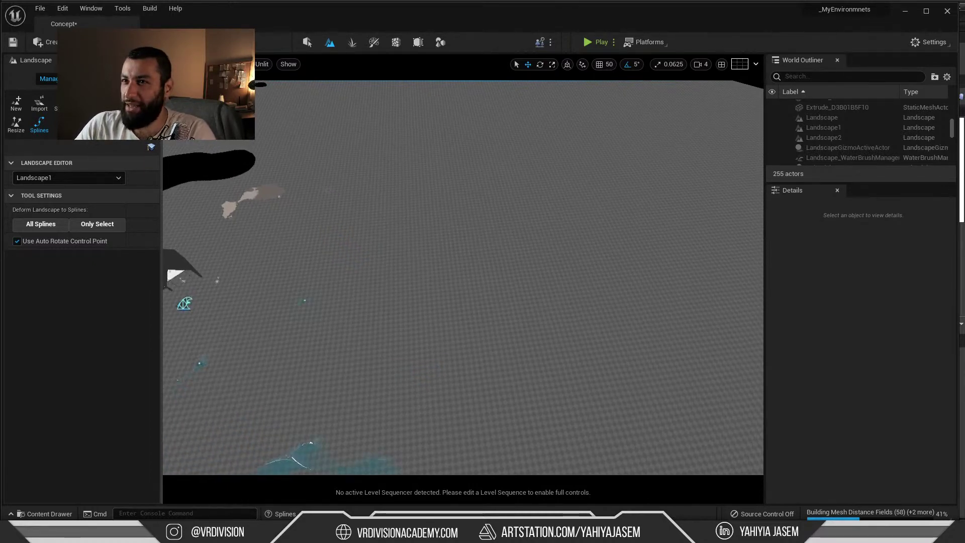
Place six spline control points across the grey landscape to lay out the road
right_drag(499, 164, 518, 181)
ctrl+click(427, 261)
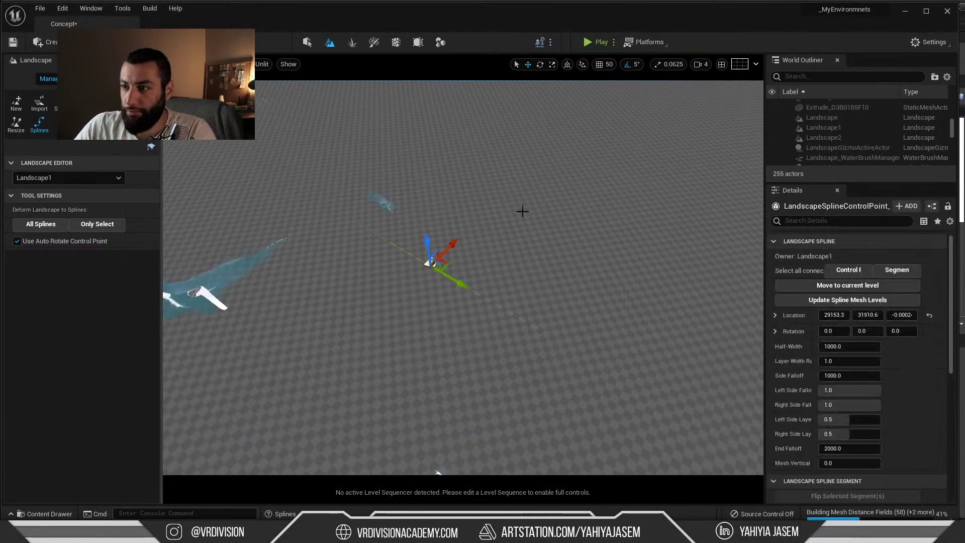
ctrl+click(522, 211)
right_drag(502, 239, 550, 225)
ctrl+click(537, 210)
ctrl+click(636, 298)
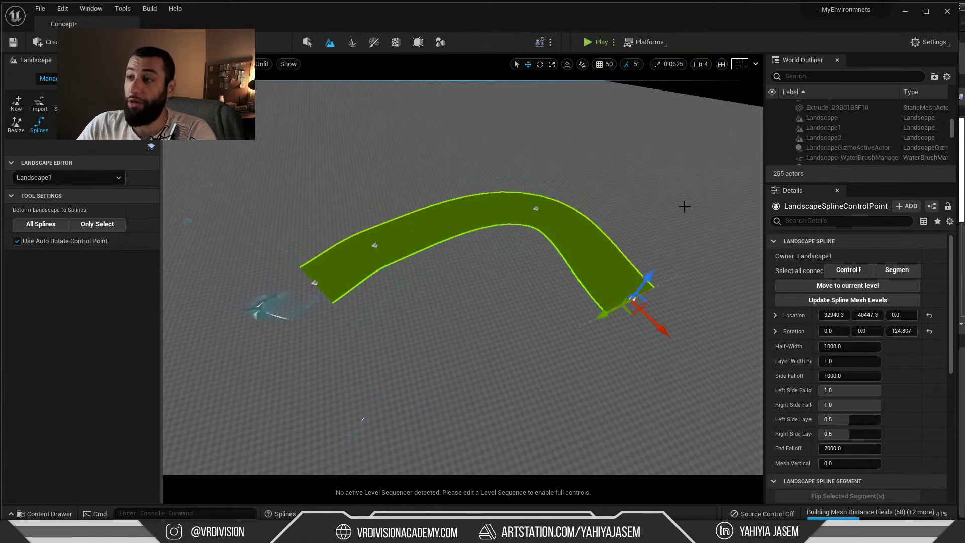
ctrl+click(687, 201)
ctrl+click(605, 140)
right_drag(605, 140, 638, 138)
right_drag(553, 241, 549, 244)
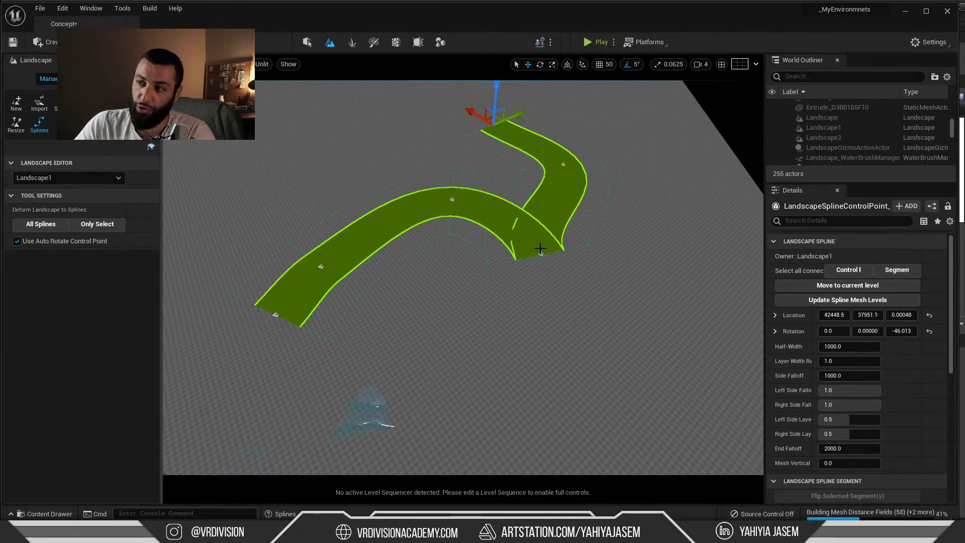
Drag the end control point to bend the road, then select all connected segments
click(540, 256)
mouse_move(540, 256)
mouse_down()
mouse_move(528, 259)
mouse_move(484, 166)
mouse_move(555, 255)
mouse_move(540, 254)
mouse_up()
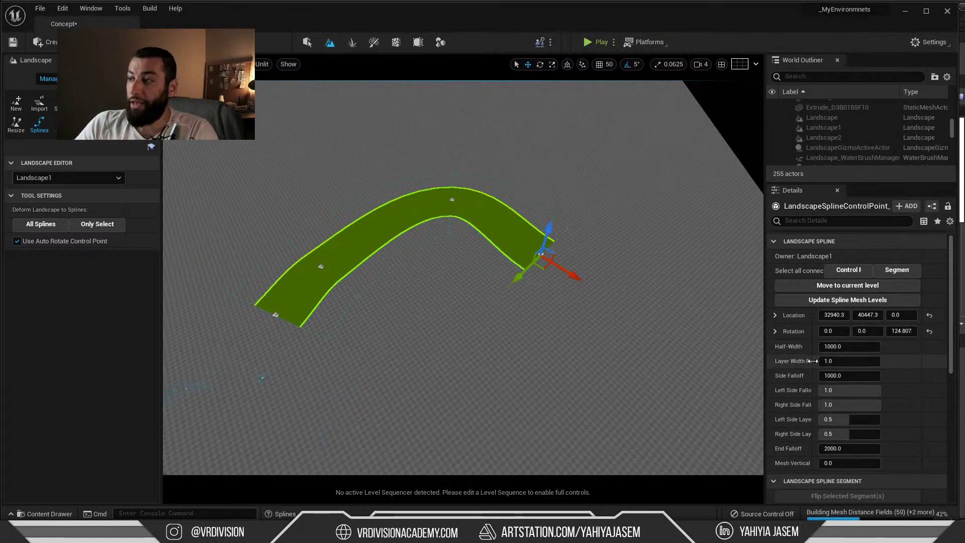
drag(813, 361, 833, 330)
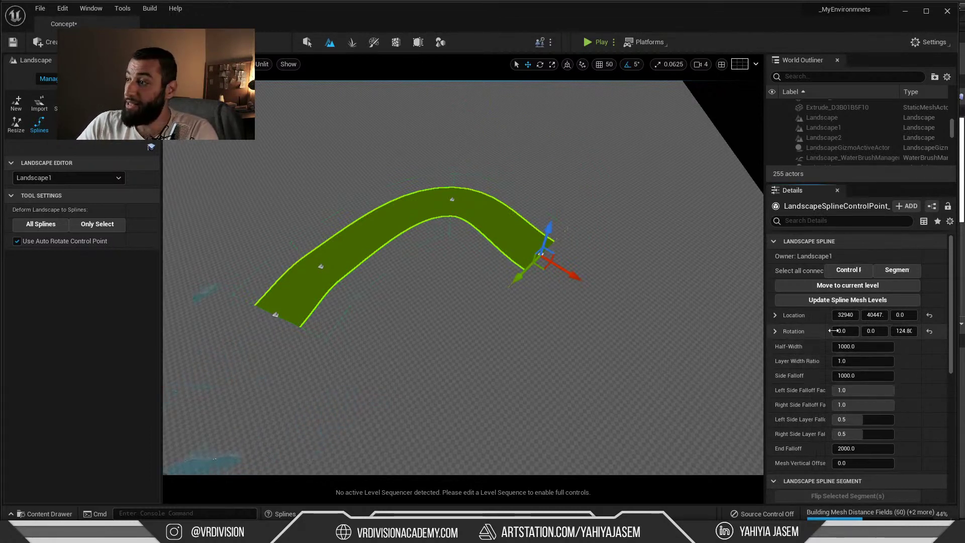
click(473, 230)
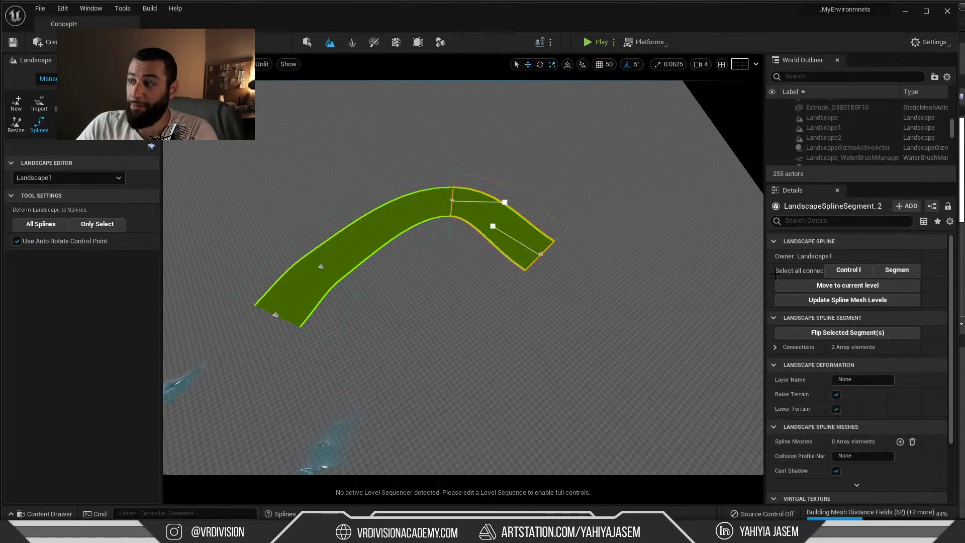
click(888, 272)
scroll(873, 342, down, 2)
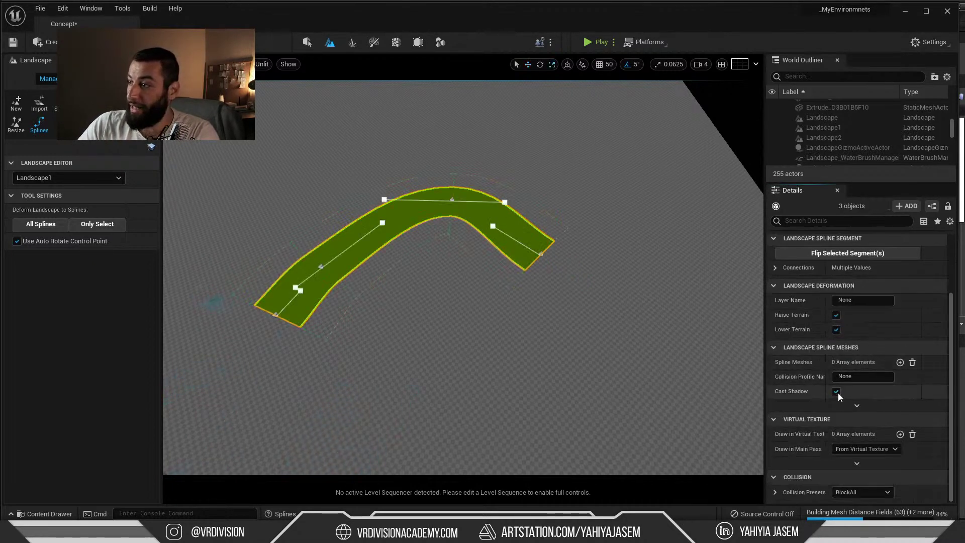
scroll(845, 347, up, 2)
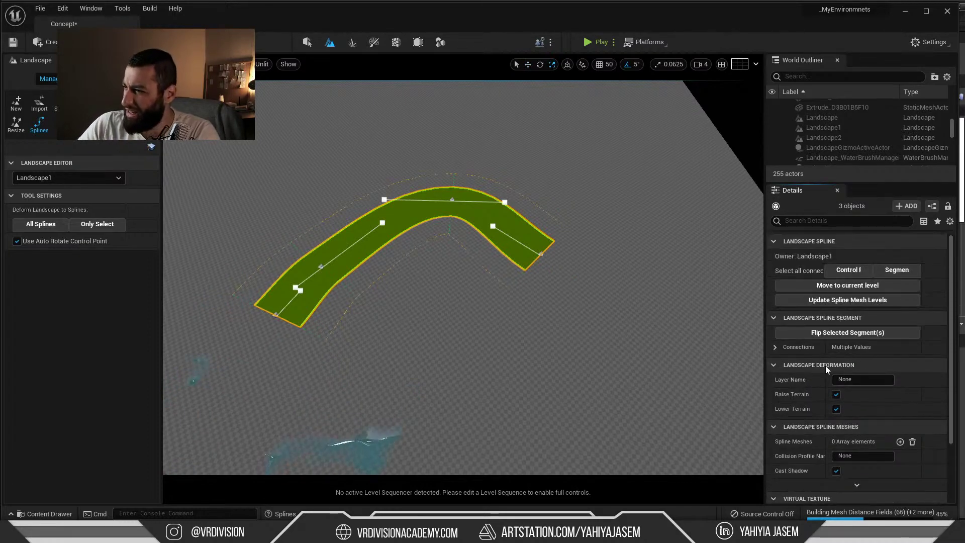
scroll(799, 333, down, 2)
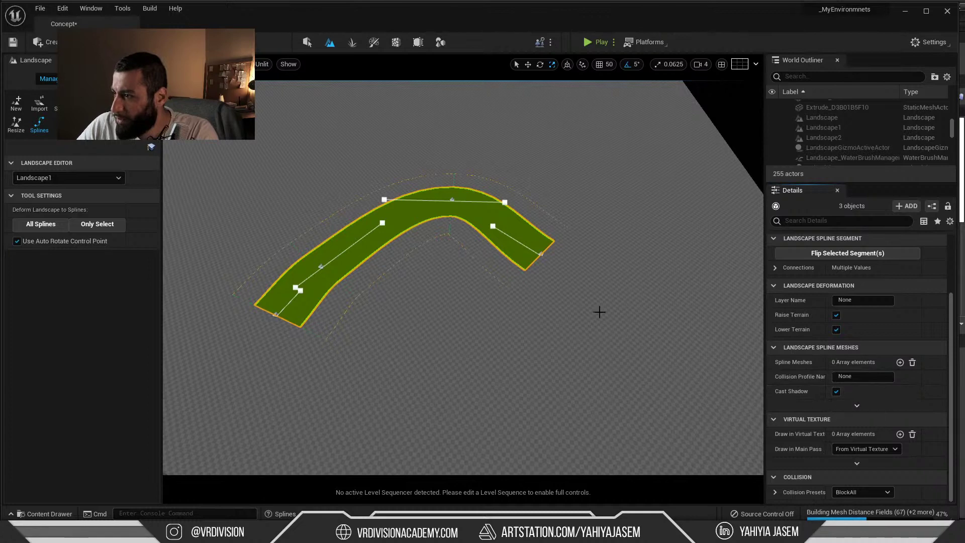
click(452, 200)
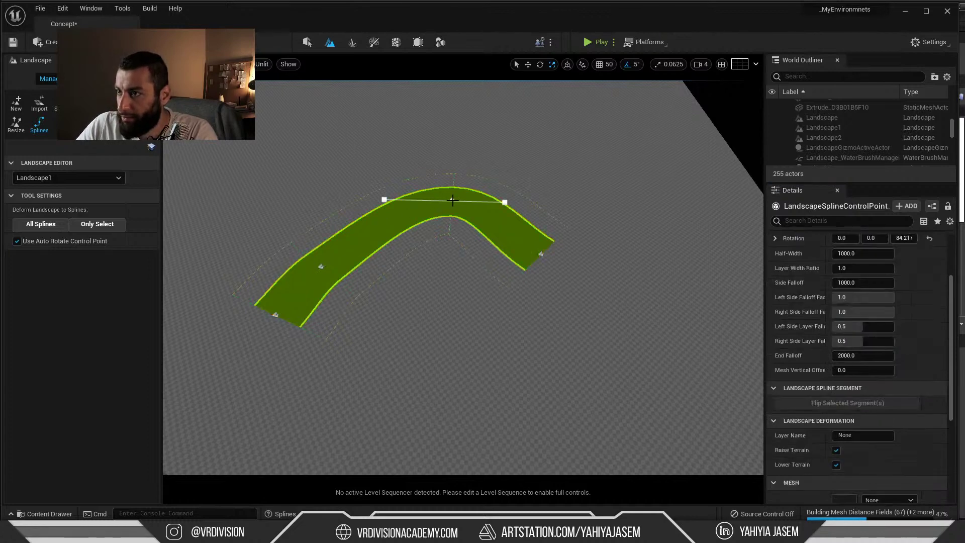
Frame the road's crest control point and lift it with the move gizmo
key(f)
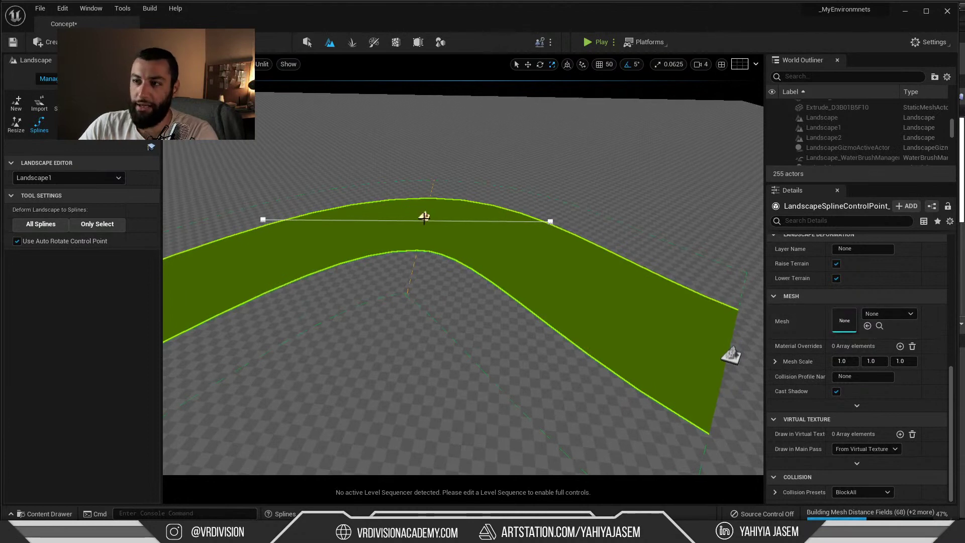
right_drag(433, 205, 400, 227)
key(w)
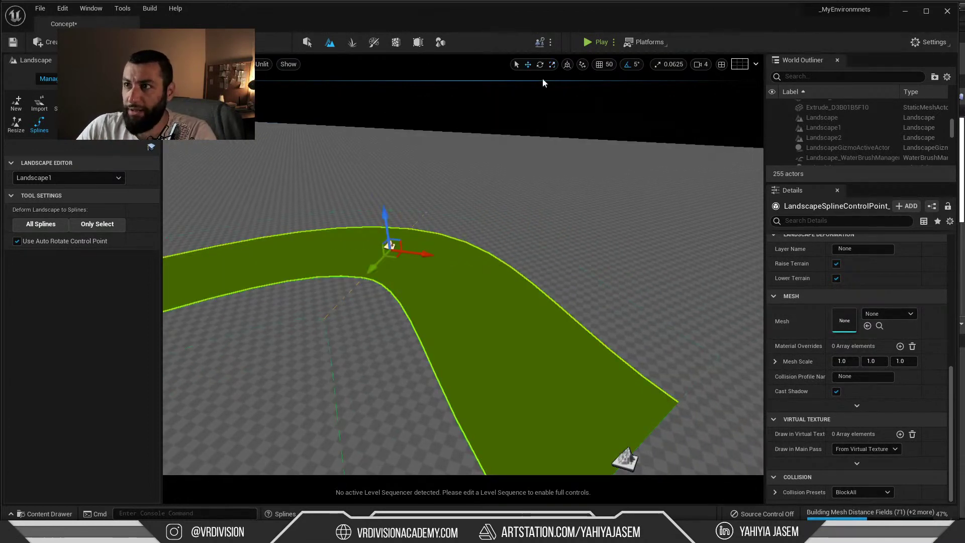
click(540, 64)
click(528, 65)
mouse_move(385, 224)
mouse_down()
mouse_move(384, 178)
mouse_move(387, 221)
mouse_up()
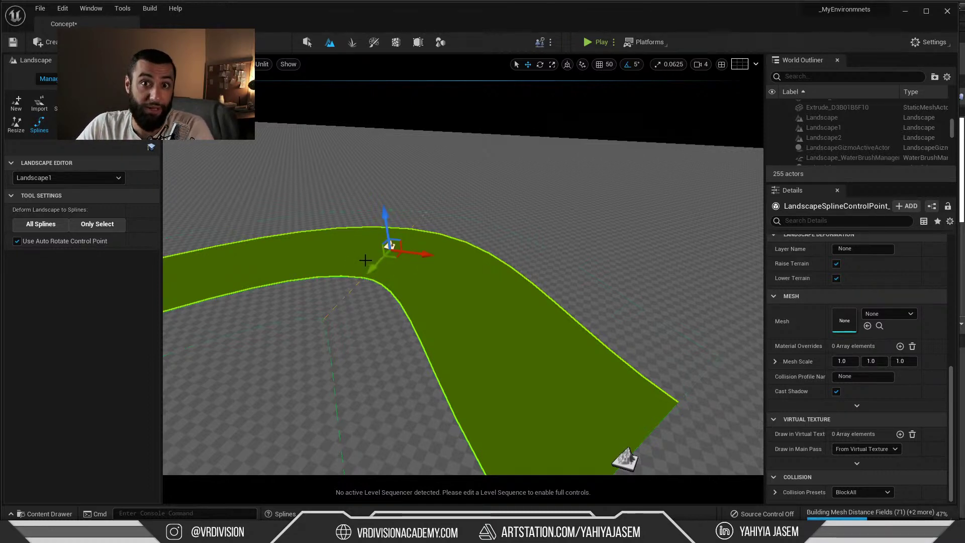
click(541, 65)
click(552, 64)
click(528, 64)
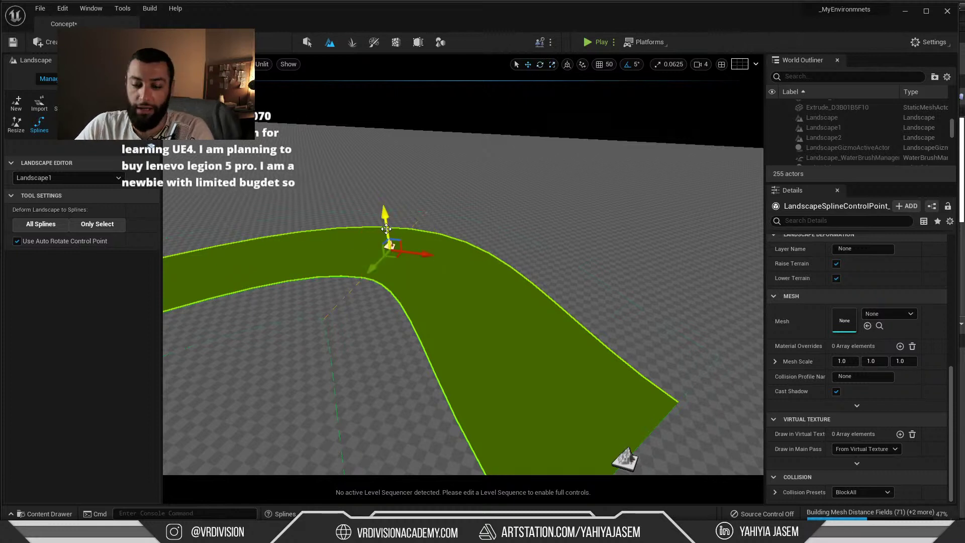
Raise the crest point higher and inspect the raised road from above
right_drag(459, 241, 442, 233)
key(g)
key(g)
key(g)
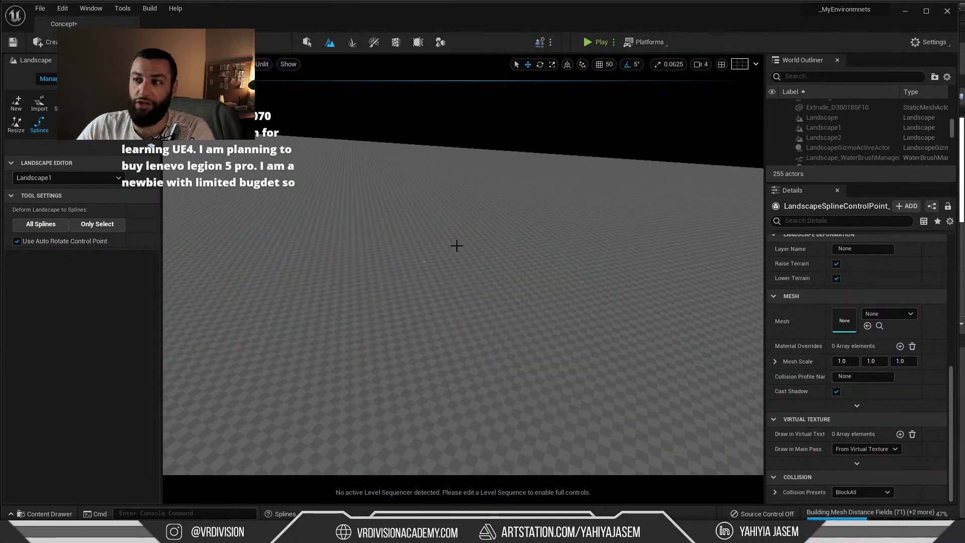
key(g)
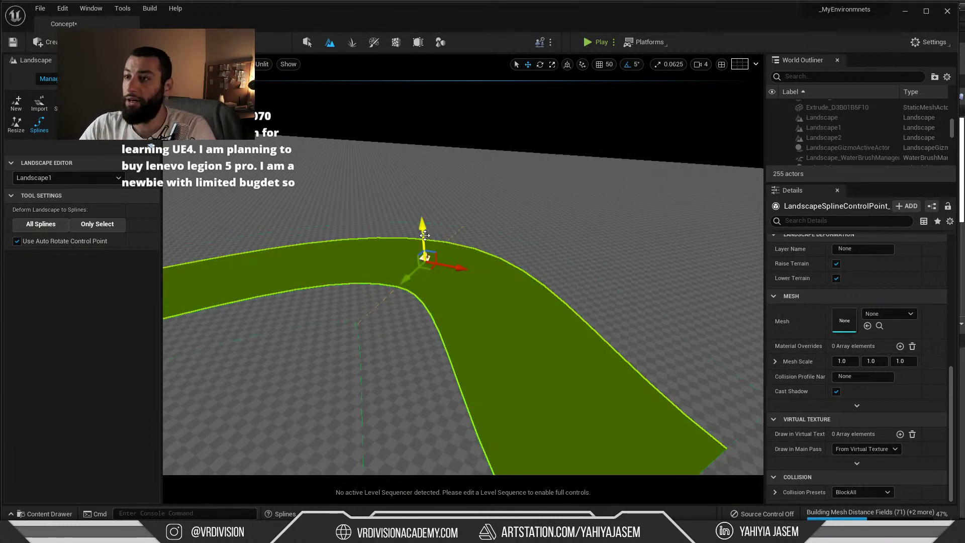
drag(422, 226, 421, 198)
right_drag(421, 198, 436, 189)
middle_drag(409, 239, 452, 153)
right_drag(452, 152, 321, 161)
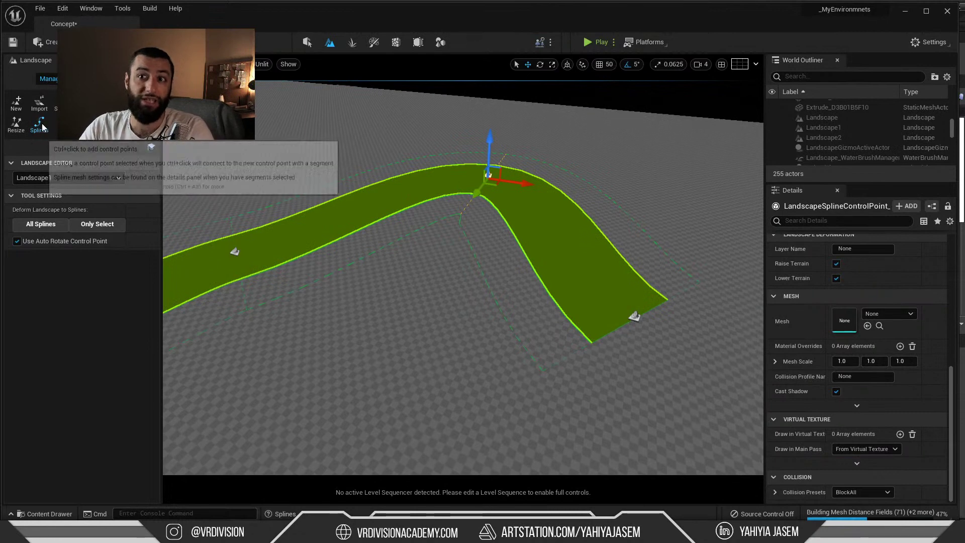
right_drag(177, 224, 280, 225)
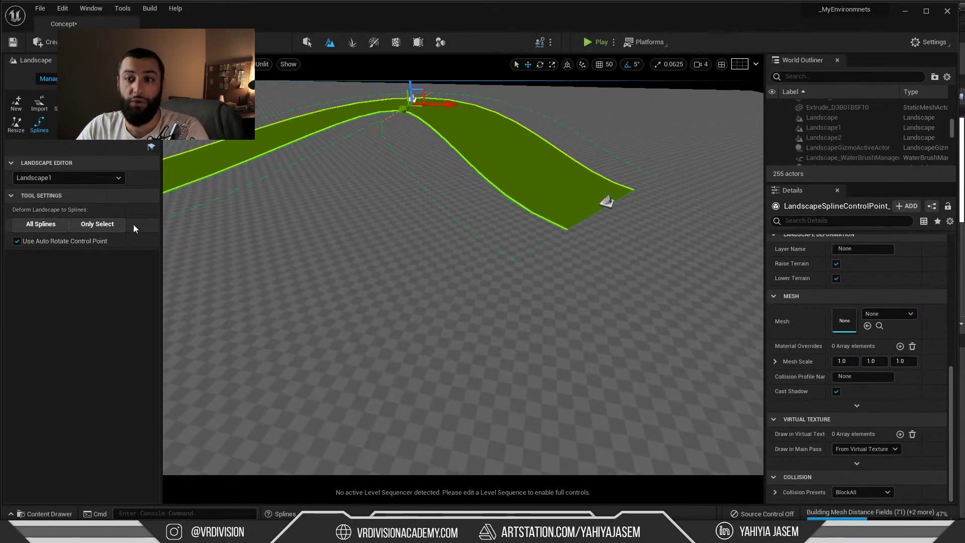
right_drag(409, 211, 406, 177)
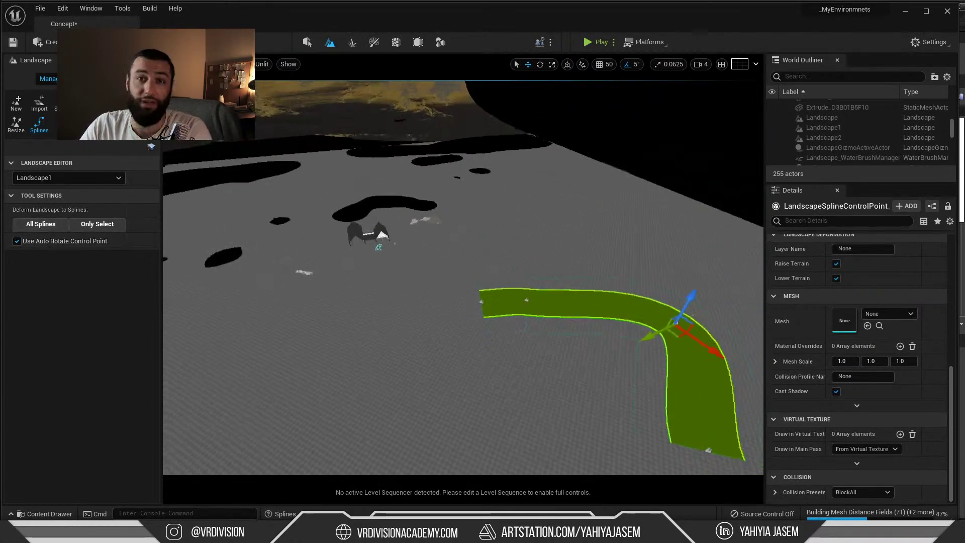
right_drag(462, 276, 515, 234)
Deform the landscape to the splines, first the selected spline, then 'All Splines'
scroll(800, 325, up, 10)
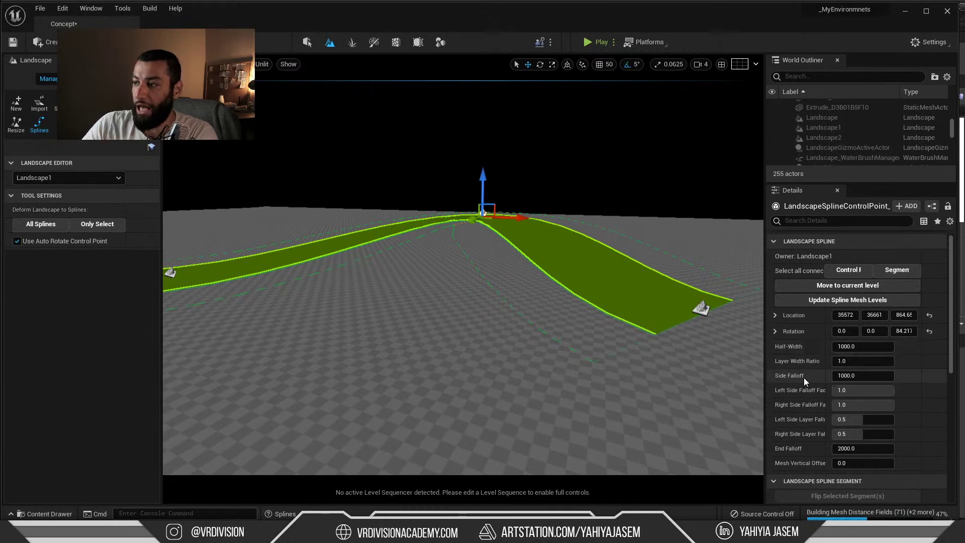
click(97, 224)
scroll(319, 249, up, 5)
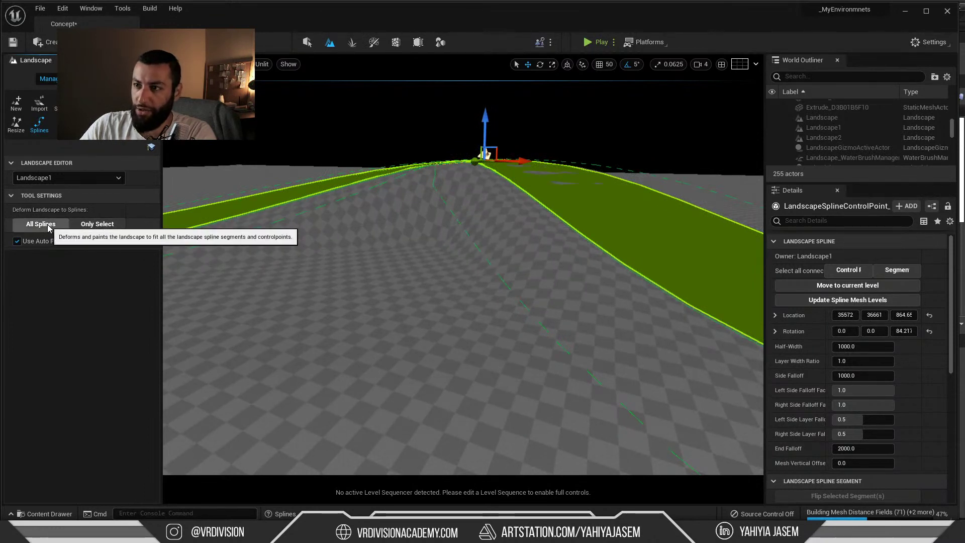
click(97, 224)
scroll(439, 259, down, 4)
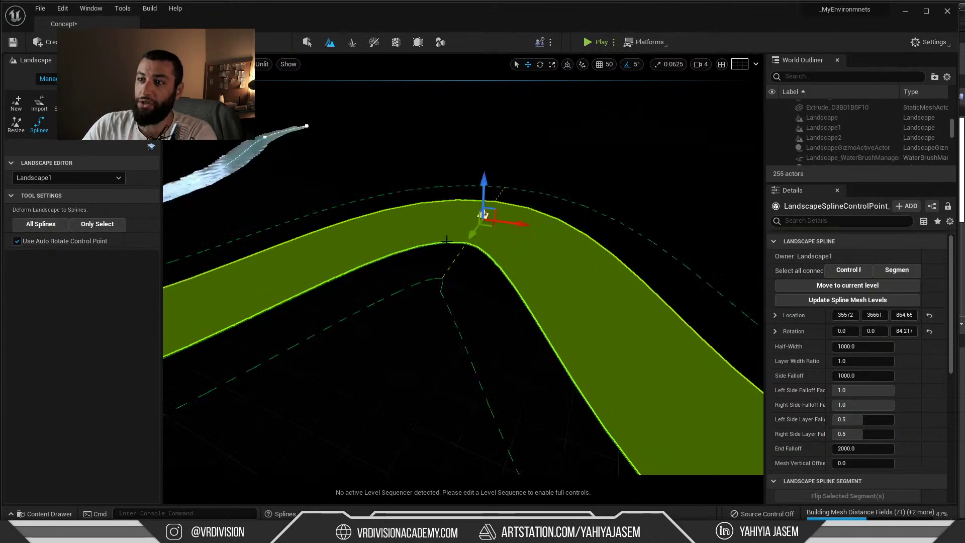
Orbit to view the curved road, then bring the live chat popout up from Chrome's taskbar preview
right_drag(442, 235, 436, 236)
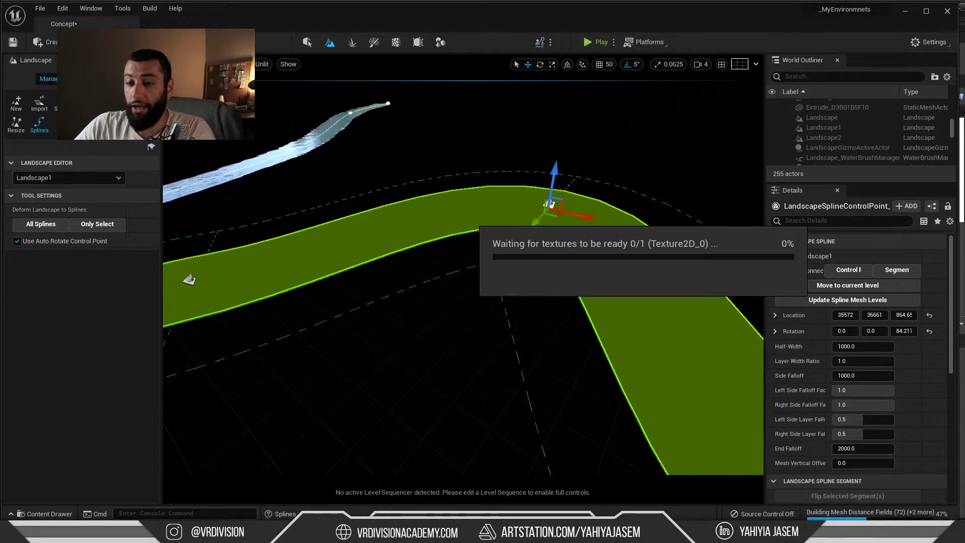
mouse_move(82, 533)
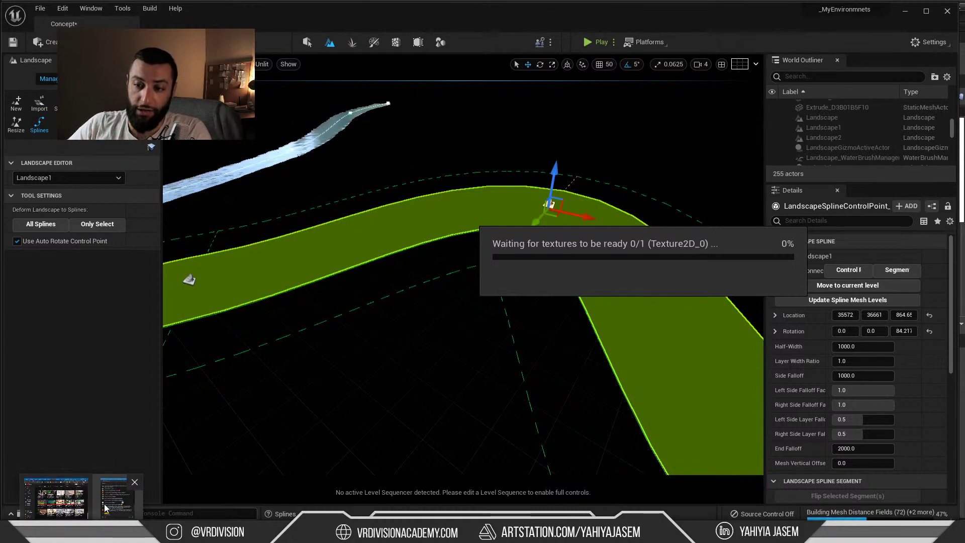
click(117, 497)
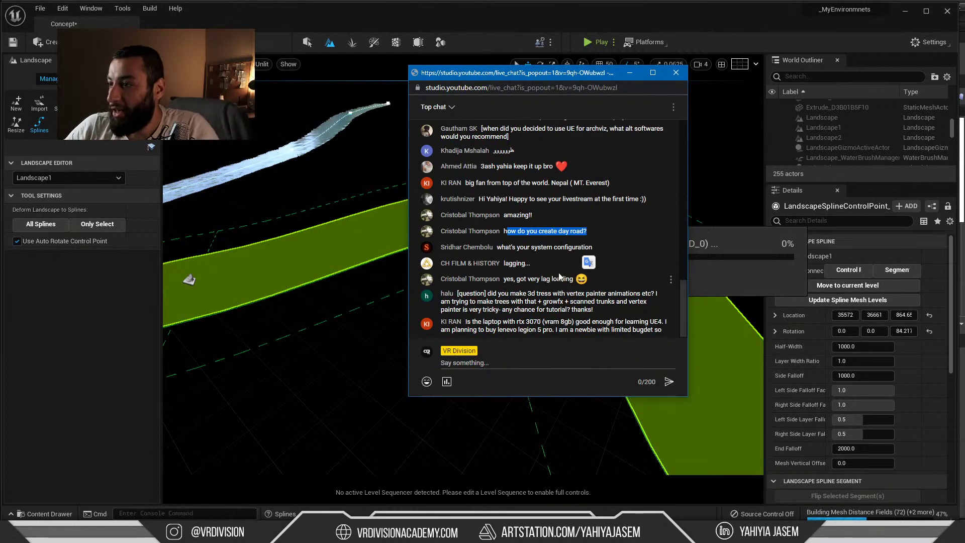
Read the chat, highlighting the laptop question, then open Task Manager with Ctrl+Shift+Esc
drag(507, 263, 532, 263)
click(540, 265)
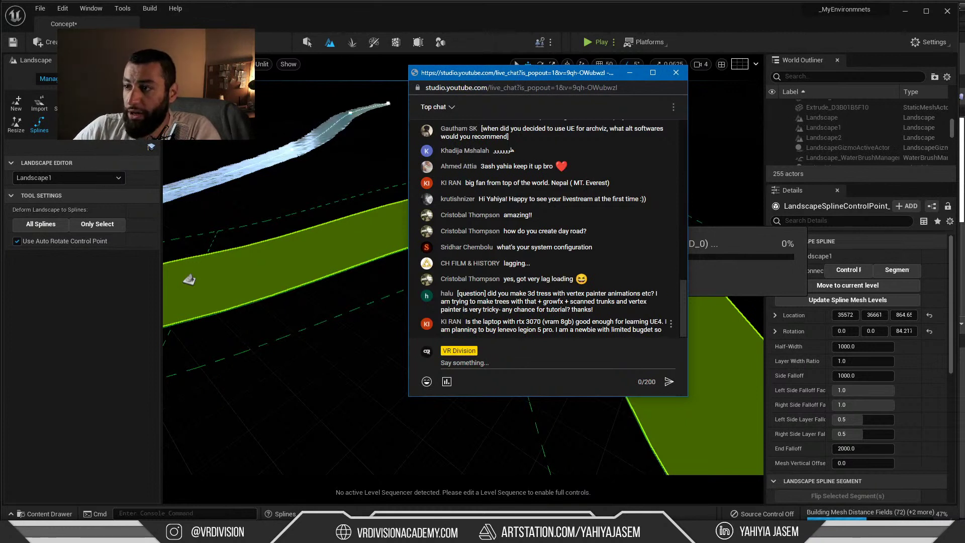
drag(473, 322, 592, 322)
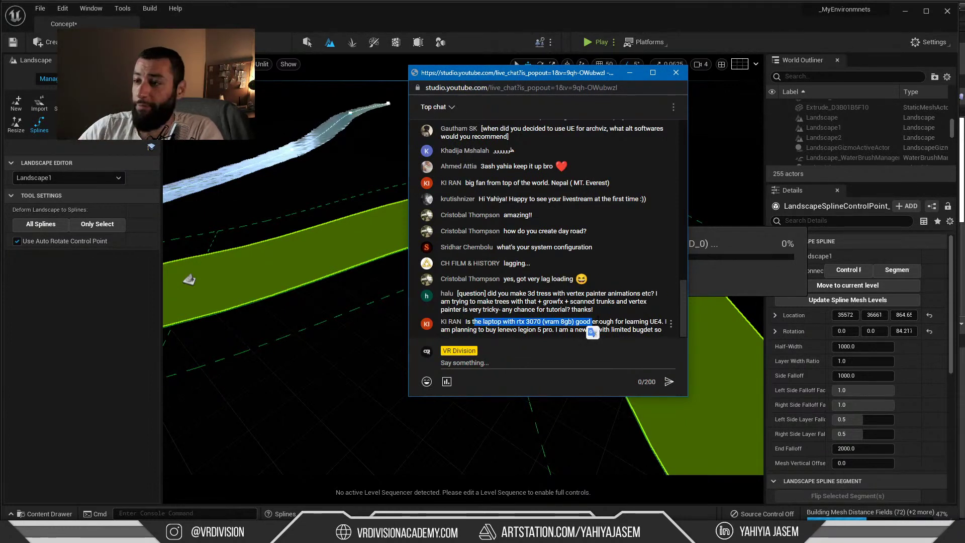
click(478, 322)
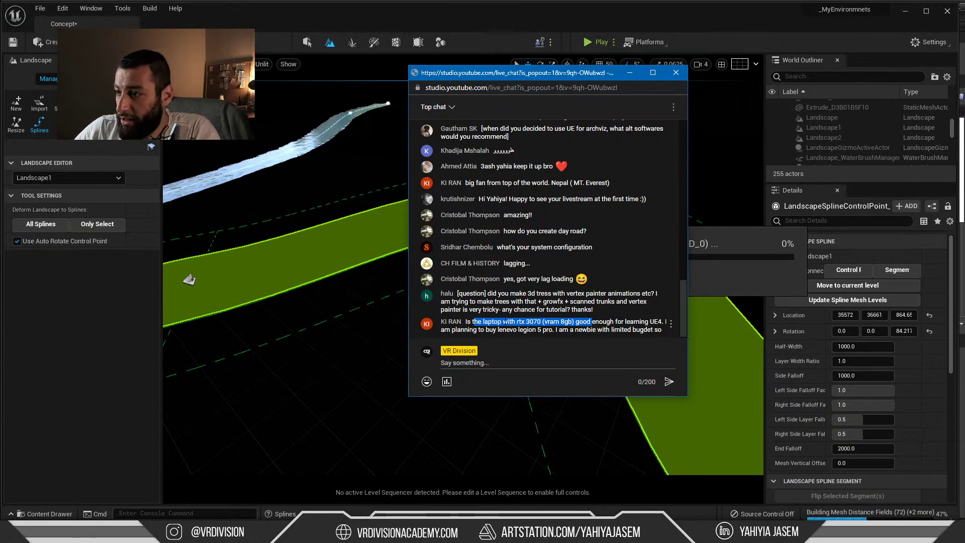
drag(471, 322, 541, 322)
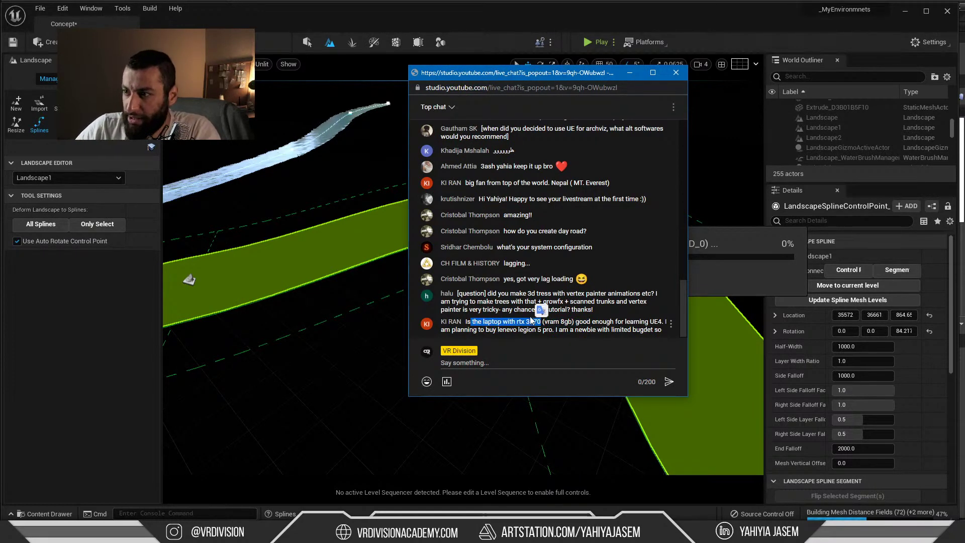
click(744, 259)
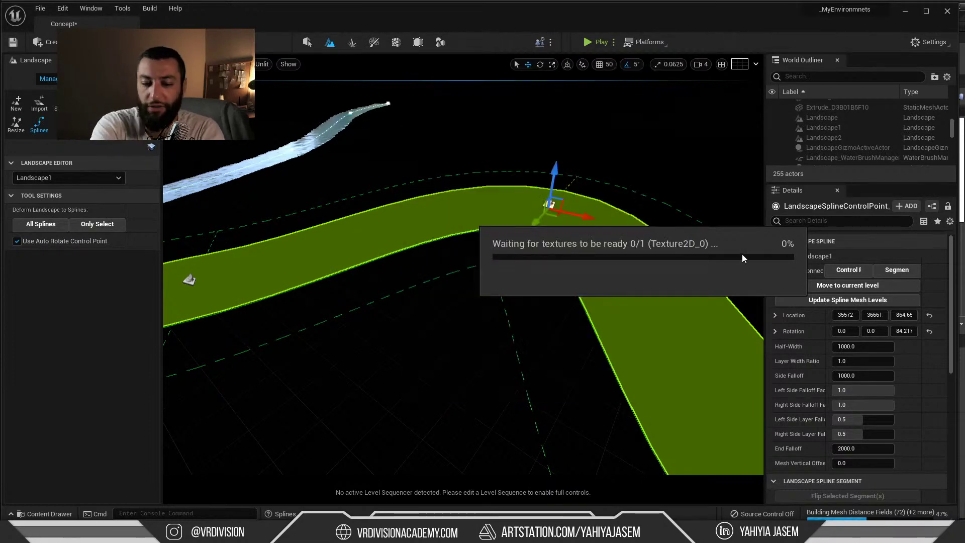
key(ctrl+shift+Escape)
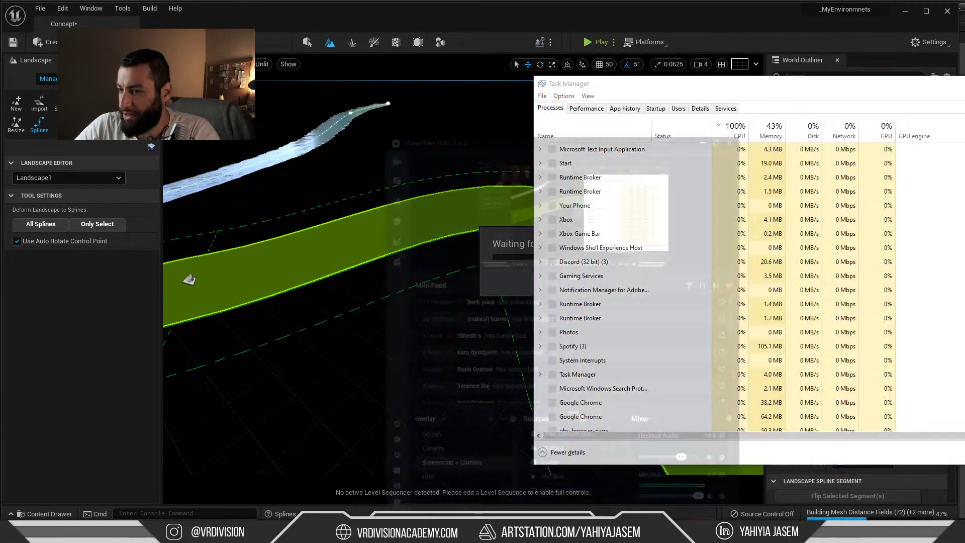
Minimize OBS, check the CPU Performance graphs and process list, then return to Unreal
key(alt+Tab)
click(605, 51)
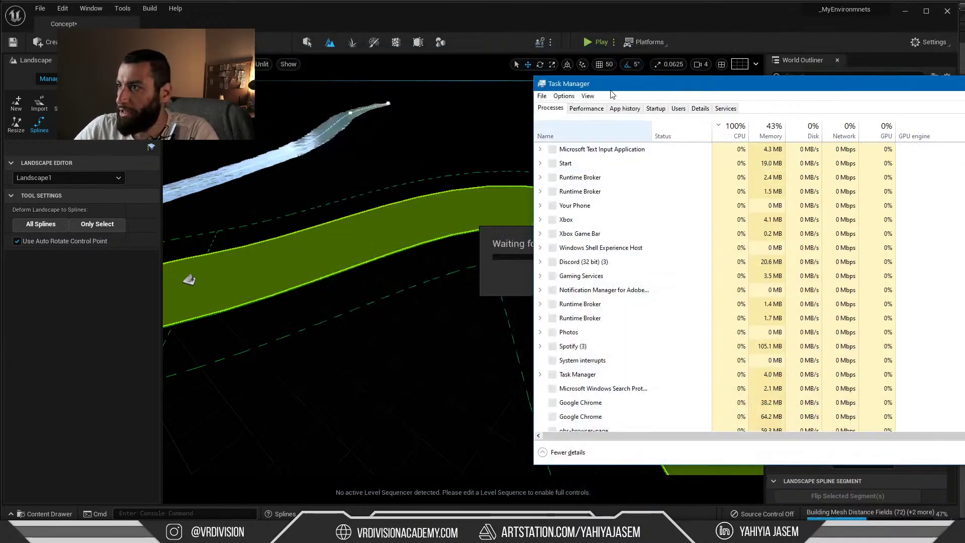
click(536, 115)
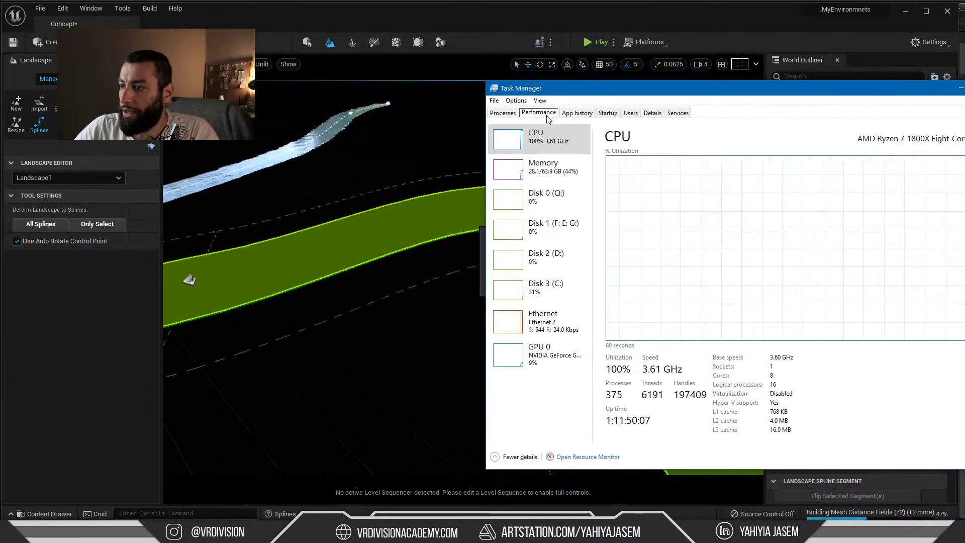
click(503, 113)
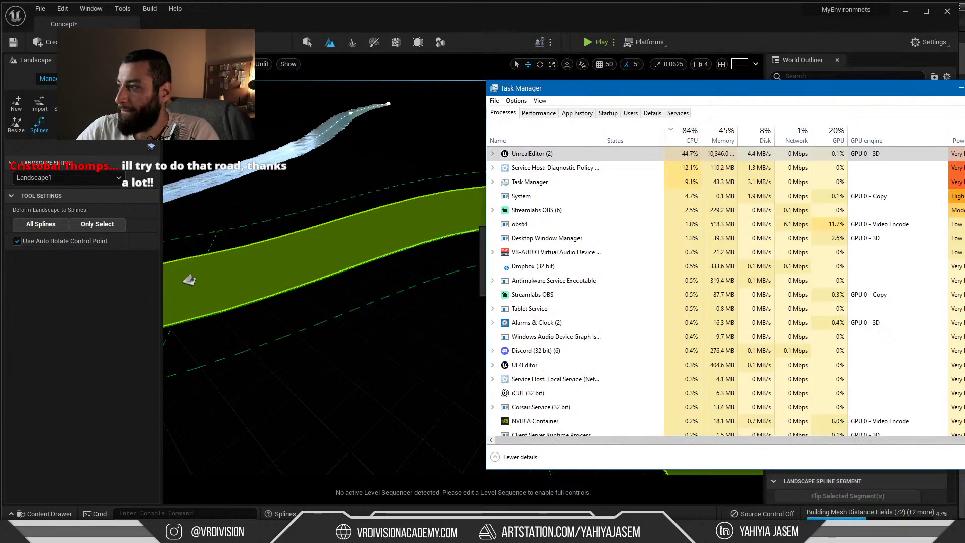
drag(917, 93, 555, 101)
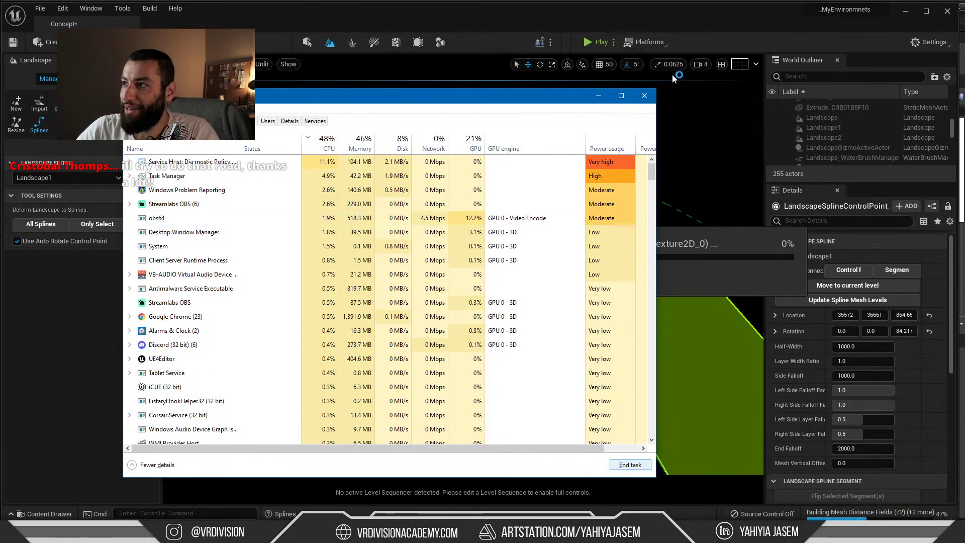
click(947, 31)
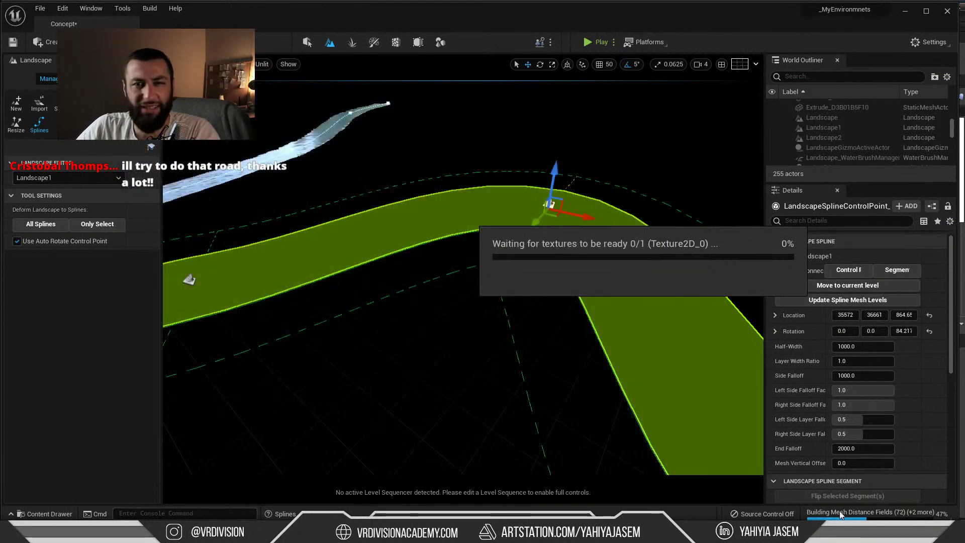
Close the floating Sequencer and quit the Concept project editor with Don't Save
right_click(841, 534)
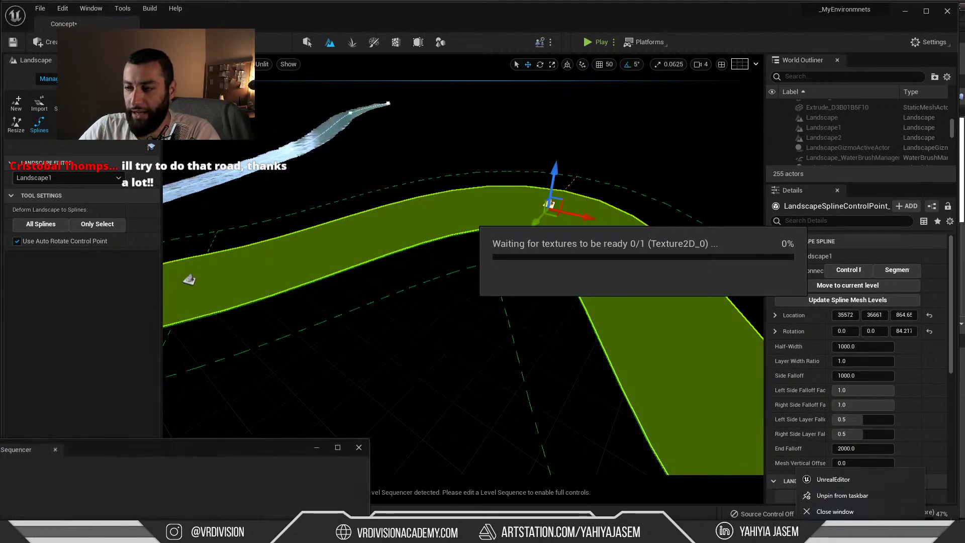
right_click(784, 534)
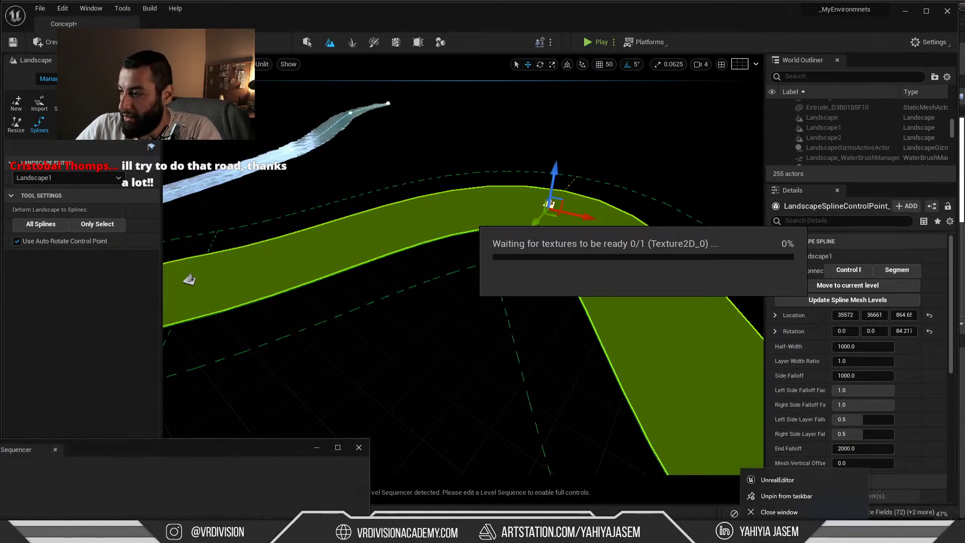
click(822, 516)
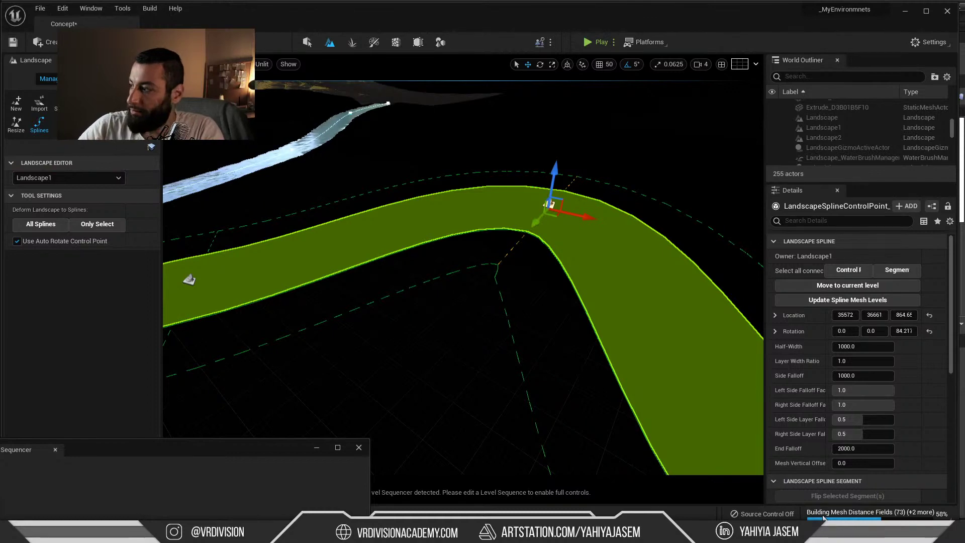
drag(209, 447, 442, 253)
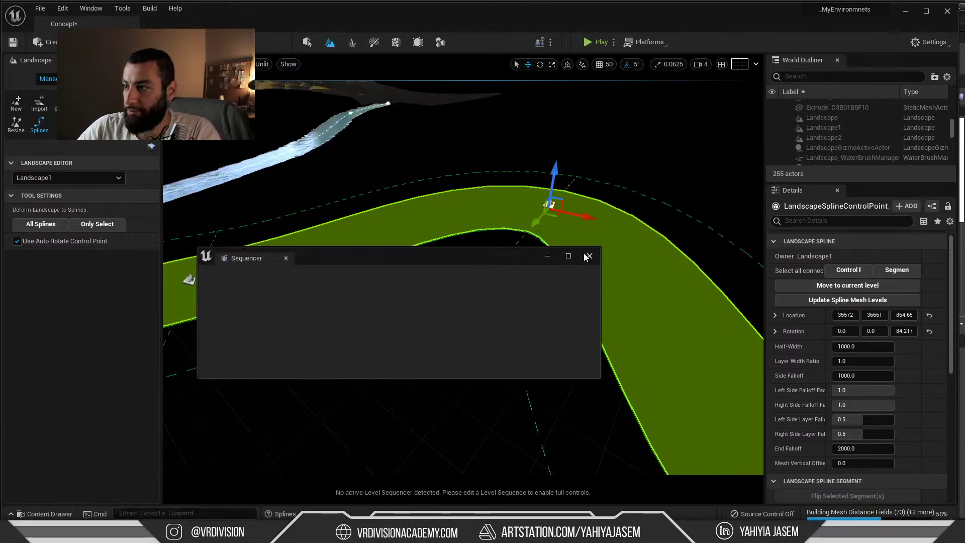
click(589, 258)
click(947, 11)
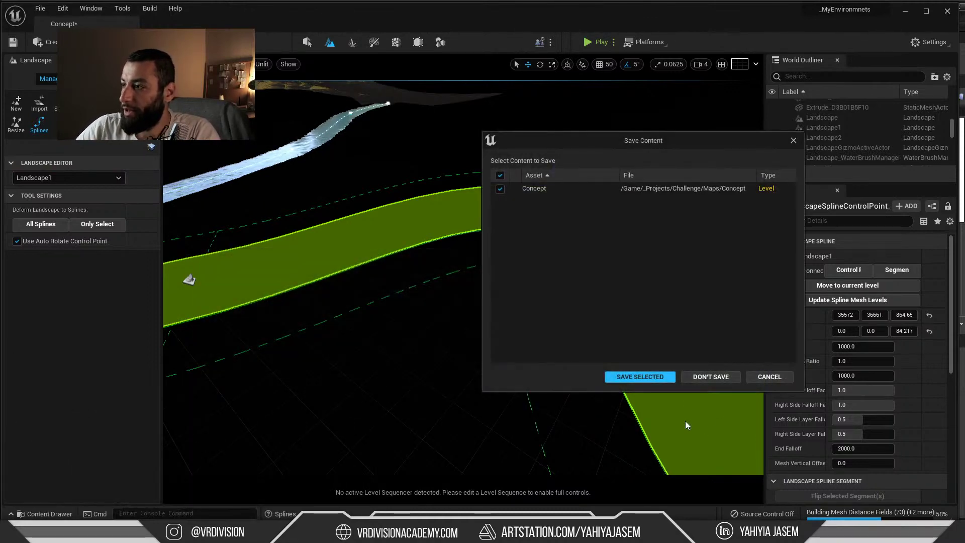
click(698, 377)
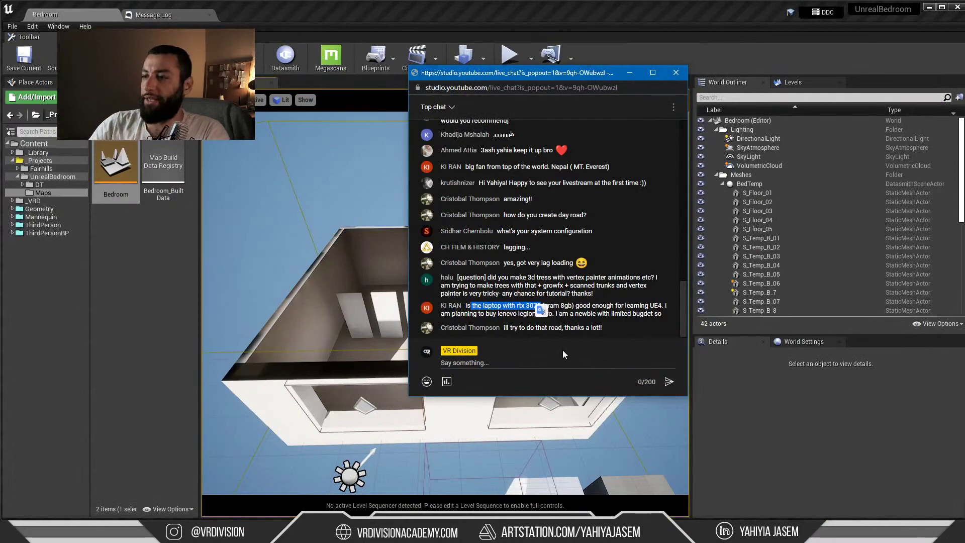
Highlight the day road and system configuration questions in the chat while answering them
click(509, 309)
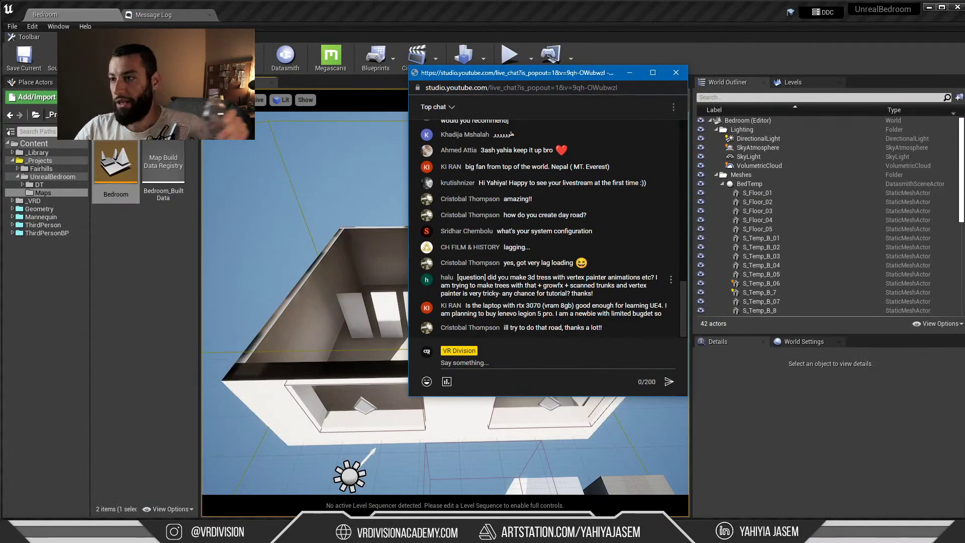
drag(502, 215, 595, 216)
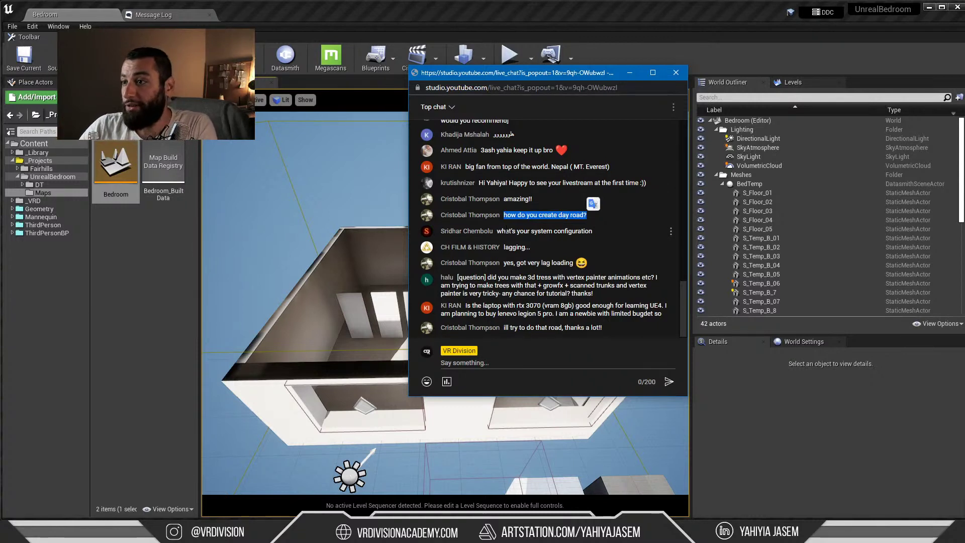
drag(503, 231, 568, 231)
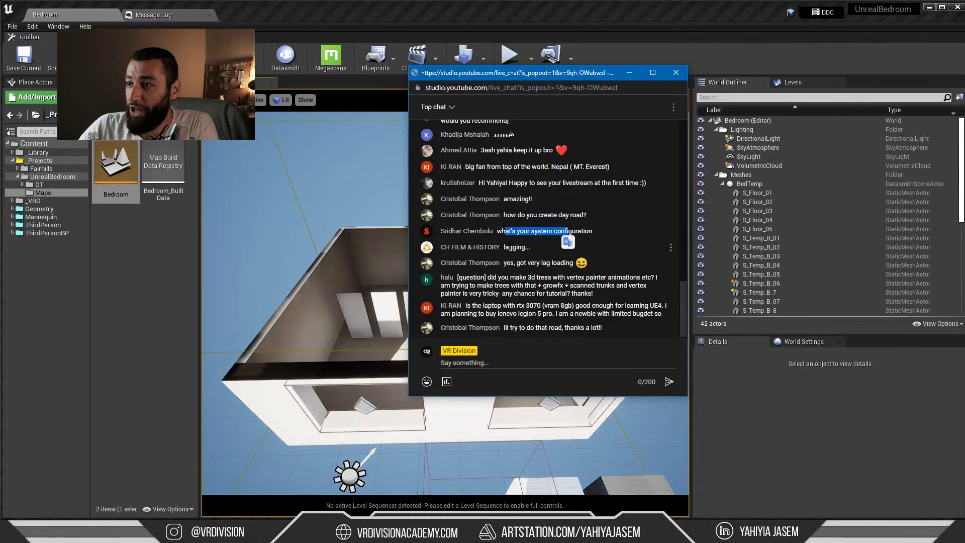
drag(505, 231, 576, 233)
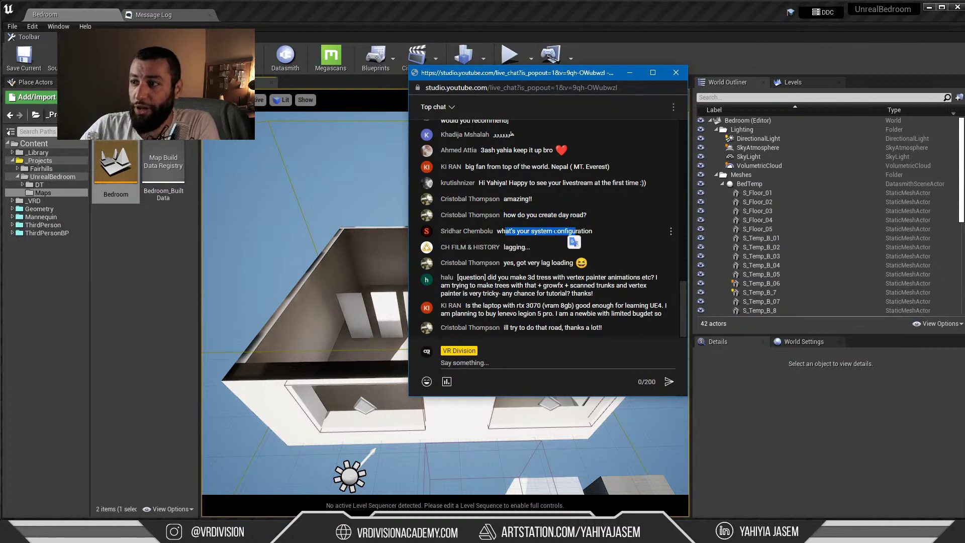
click(535, 231)
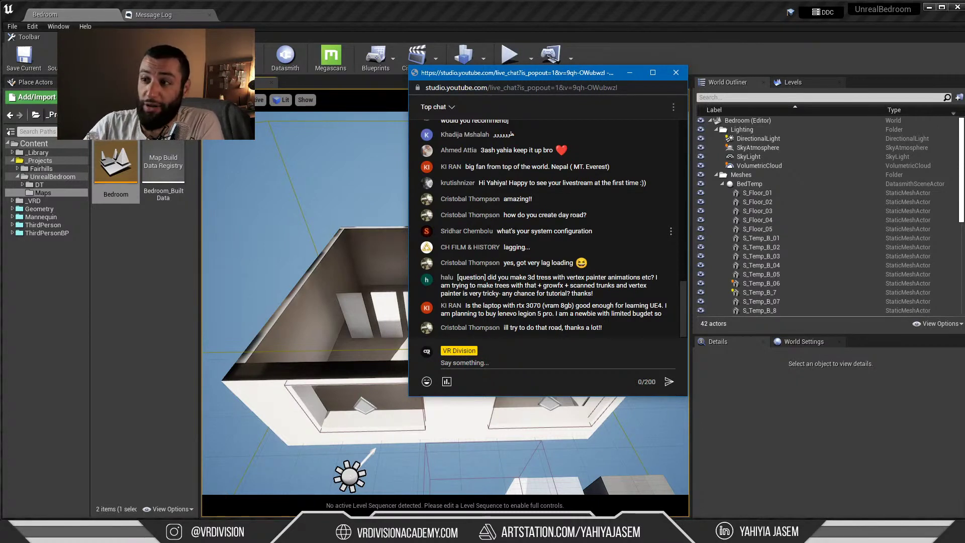
drag(444, 231, 467, 231)
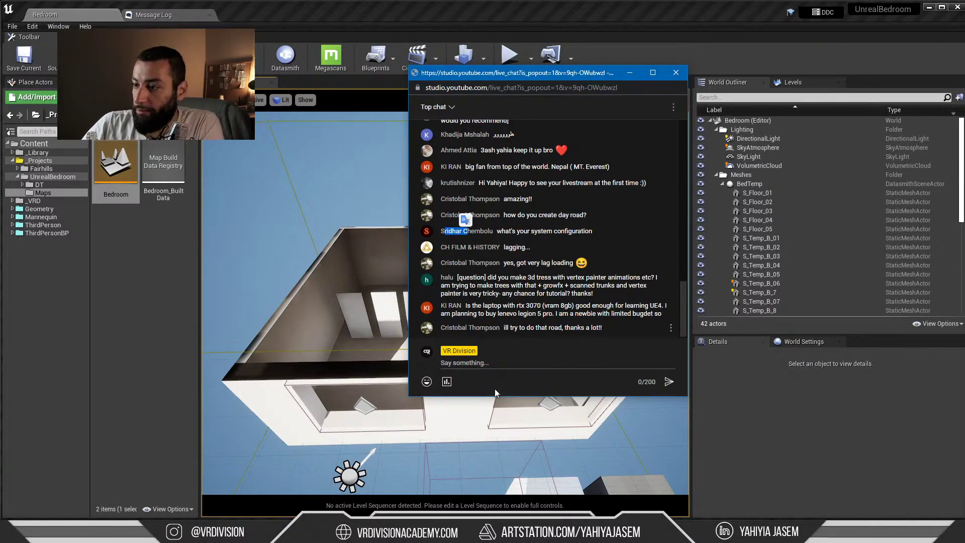
Restore Chrome to the Live stream dashboard tab, then minimize it again
click(453, 533)
click(366, 23)
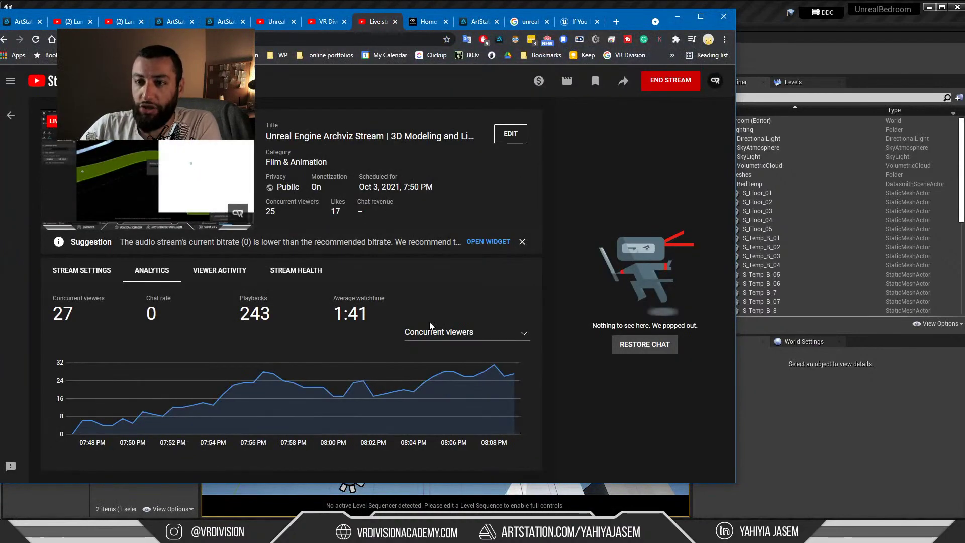
click(676, 18)
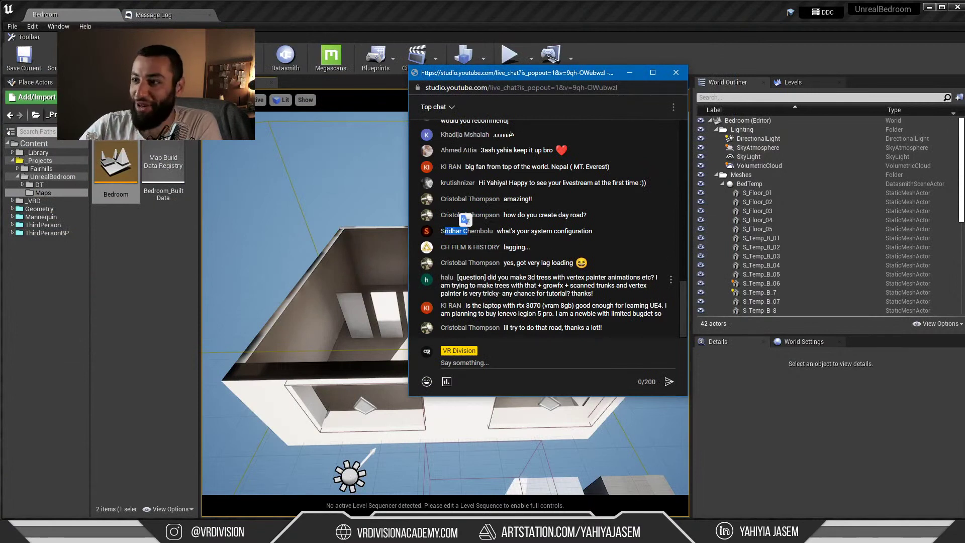
Highlight the vertex painter trees tutorial question, then switch back to the stream dashboard
mouse_move(489, 277)
mouse_down()
mouse_move(658, 278)
mouse_move(487, 285)
mouse_move(619, 285)
mouse_move(545, 301)
mouse_up()
click(459, 293)
drag(459, 293, 531, 286)
click(514, 294)
click(606, 296)
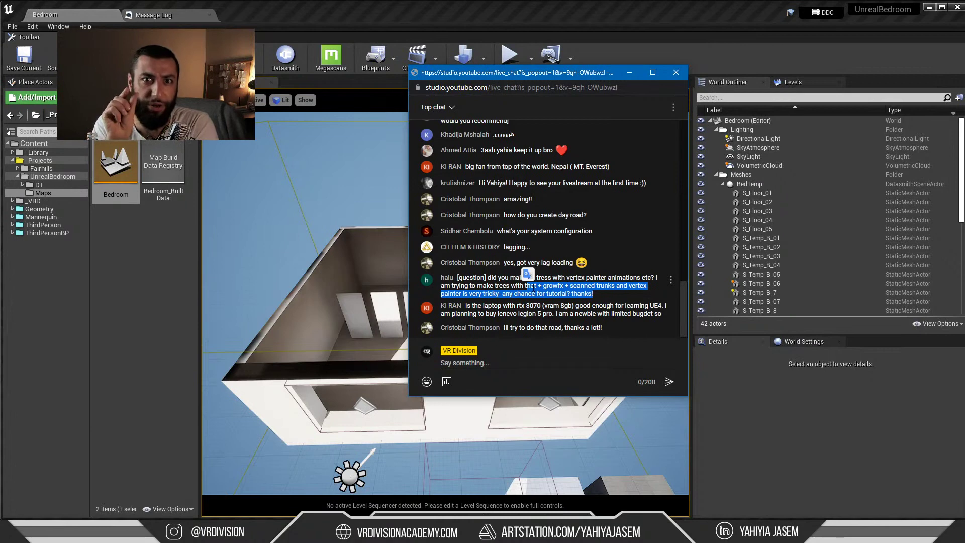
key(alt+Tab)
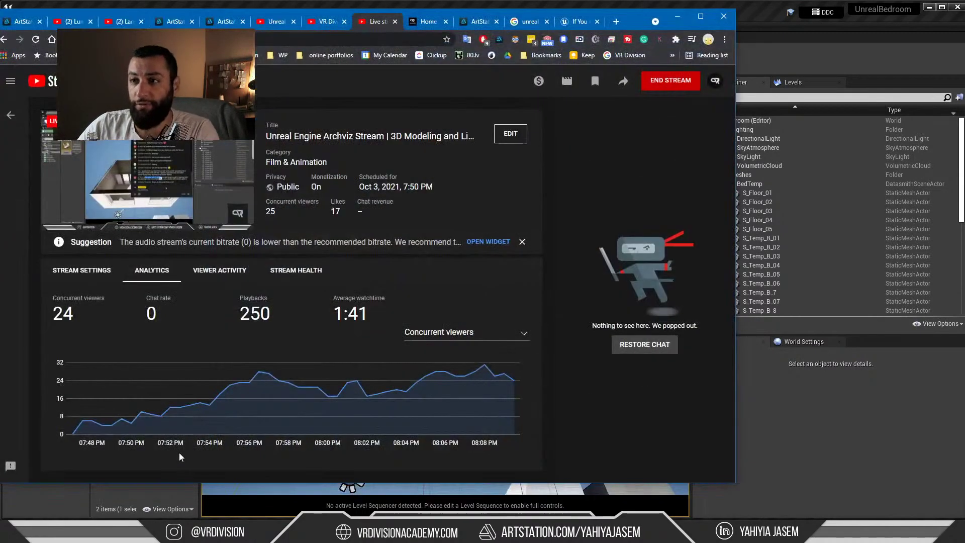
Search 'honey locust unreal engine 4', view the $34.99 Scanlabz Honeylocust Tree listing, then put Chrome away
key(ctrl+t)
text(honey)
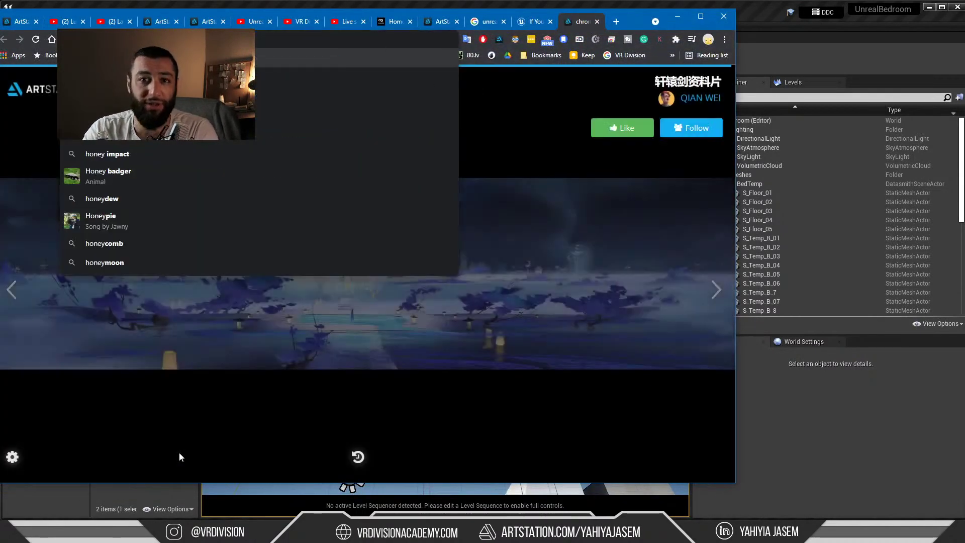
text( locust)
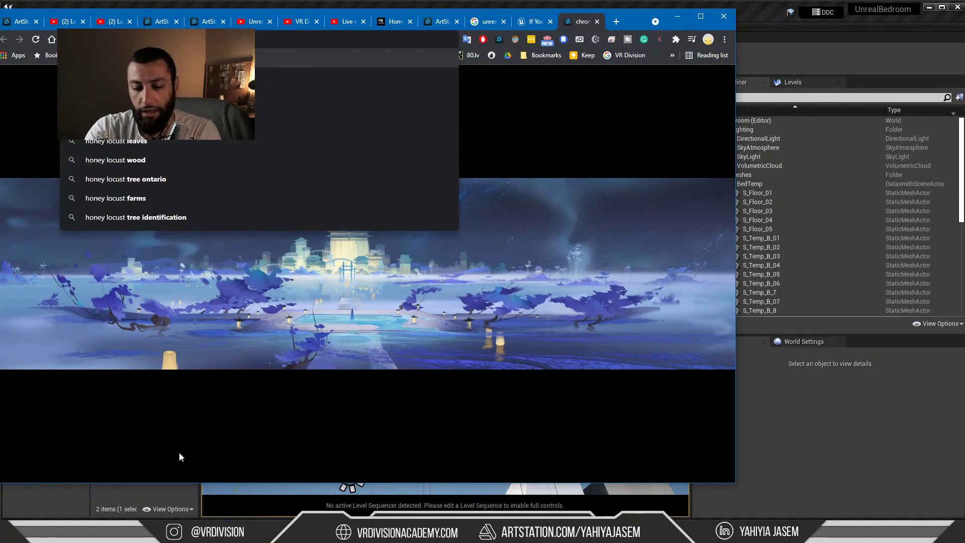
key(Escape)
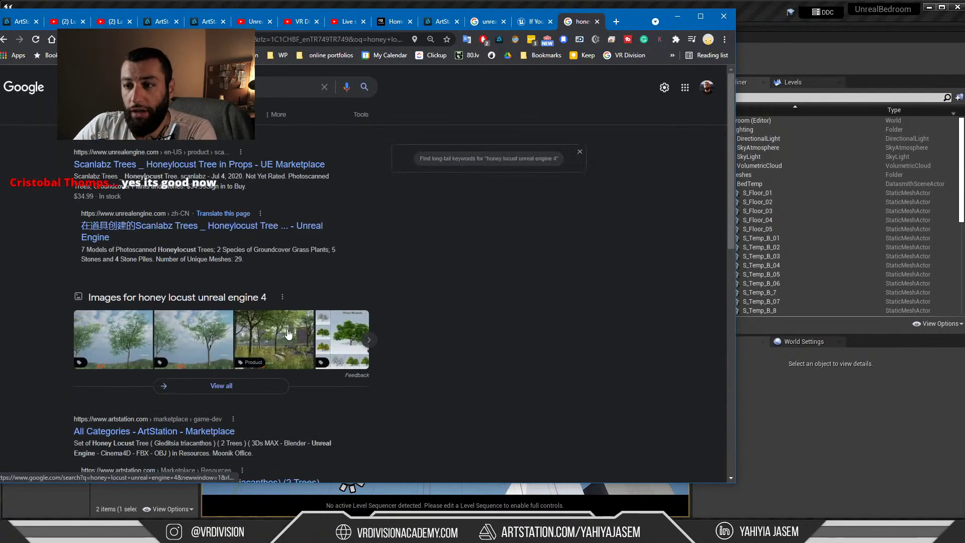
click(153, 170)
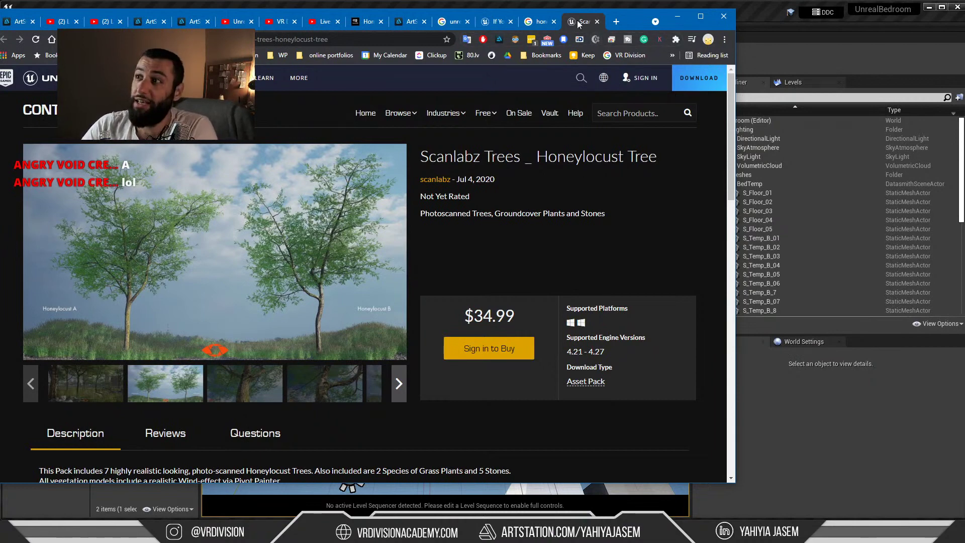
click(598, 22)
click(677, 17)
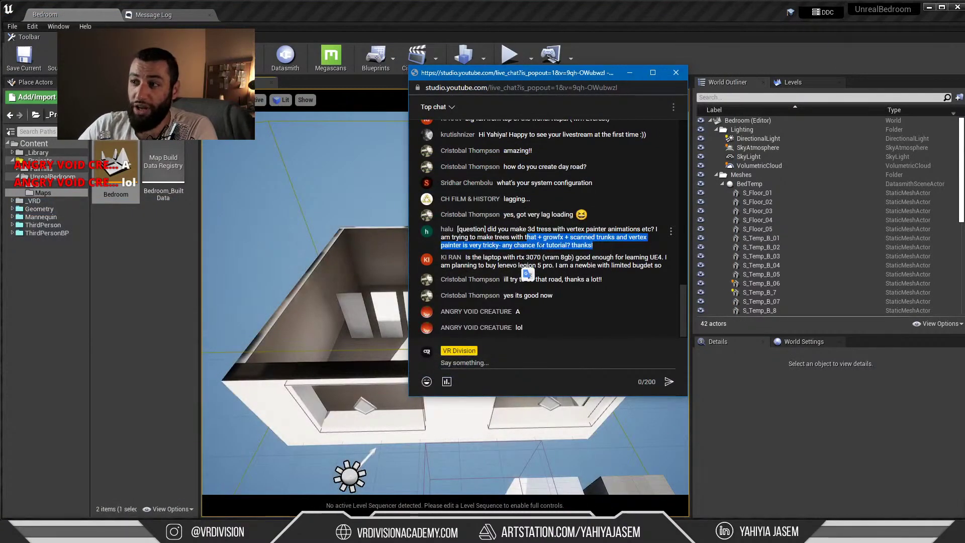
Highlight parts of the viewer's GrowFX tree-making question in the live chat to read it
drag(594, 245, 547, 237)
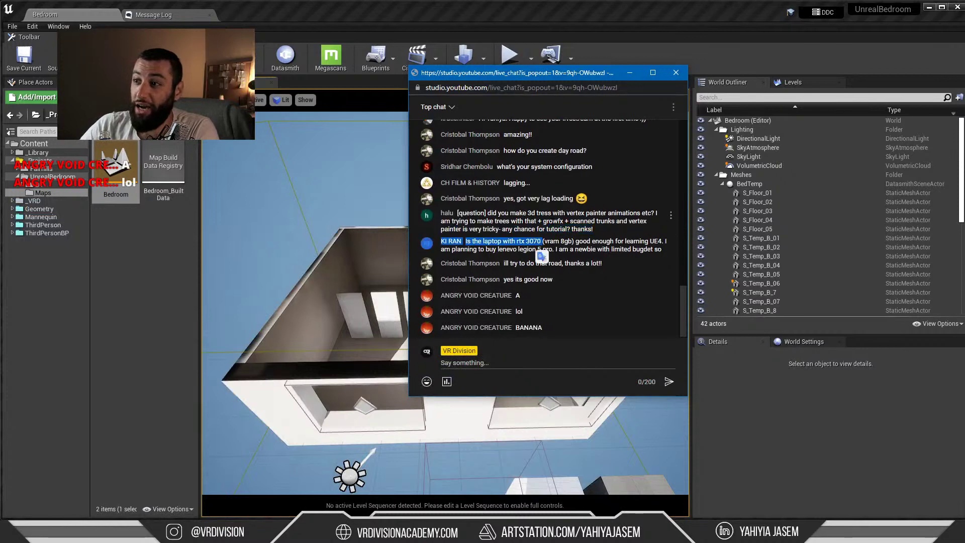
double_click(553, 221)
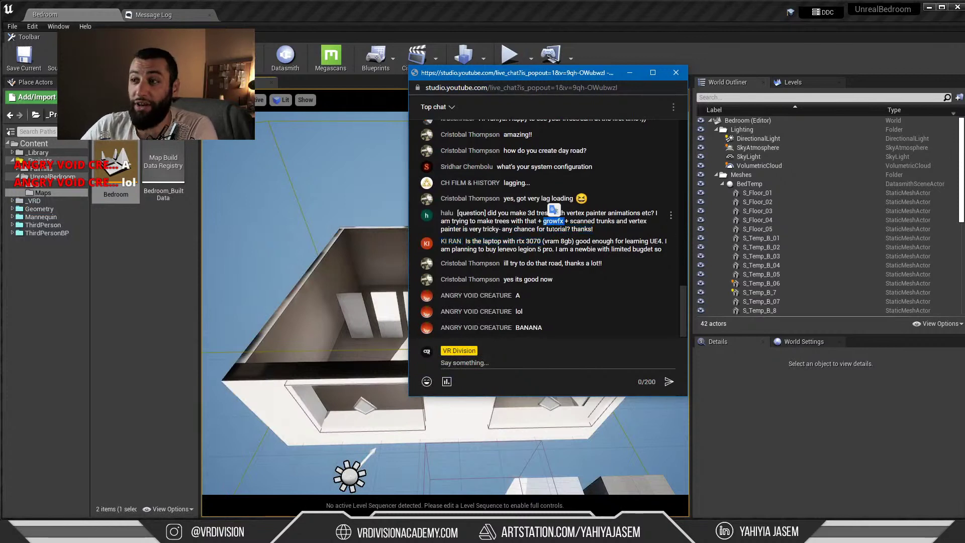
drag(595, 212, 531, 205)
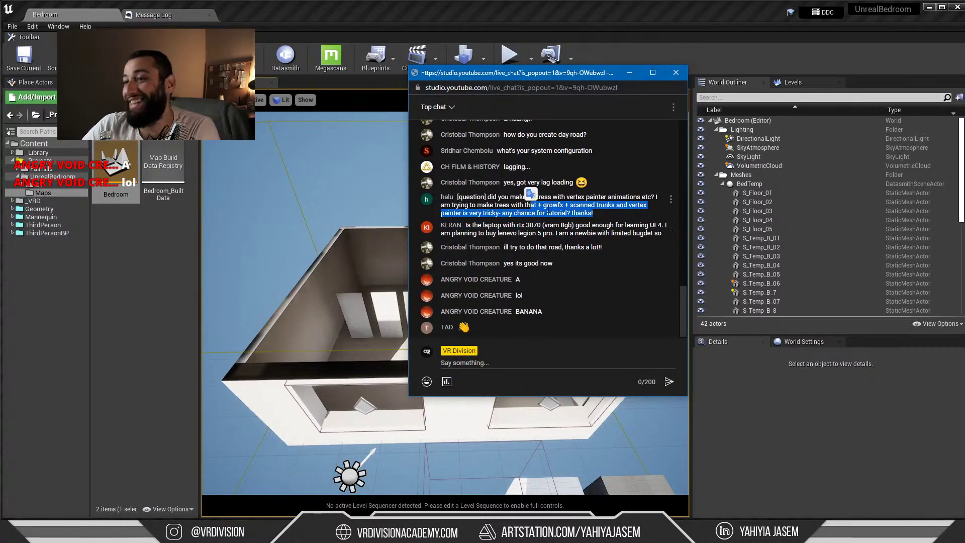
click(553, 205)
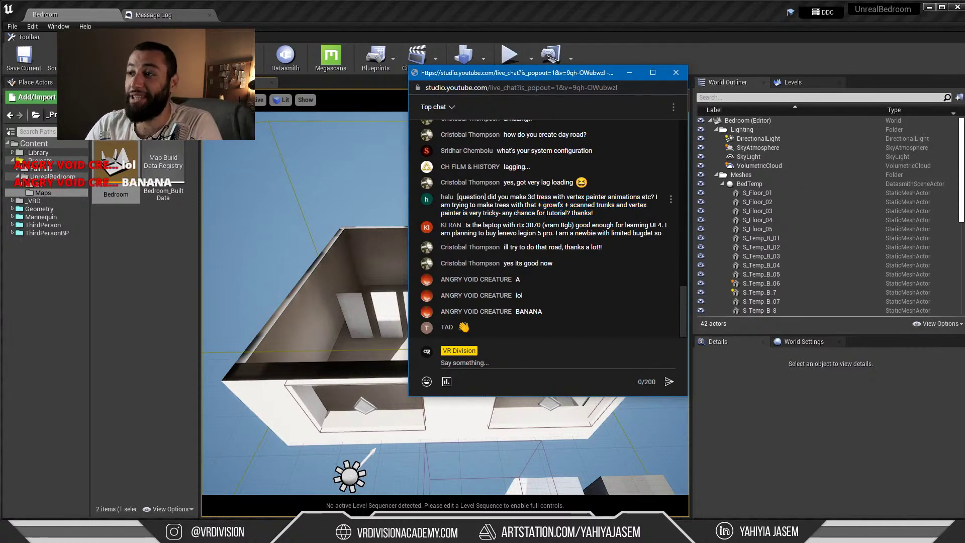
mouse_move(589, 213)
mouse_down()
mouse_move(527, 213)
mouse_move(583, 206)
mouse_up()
click(527, 213)
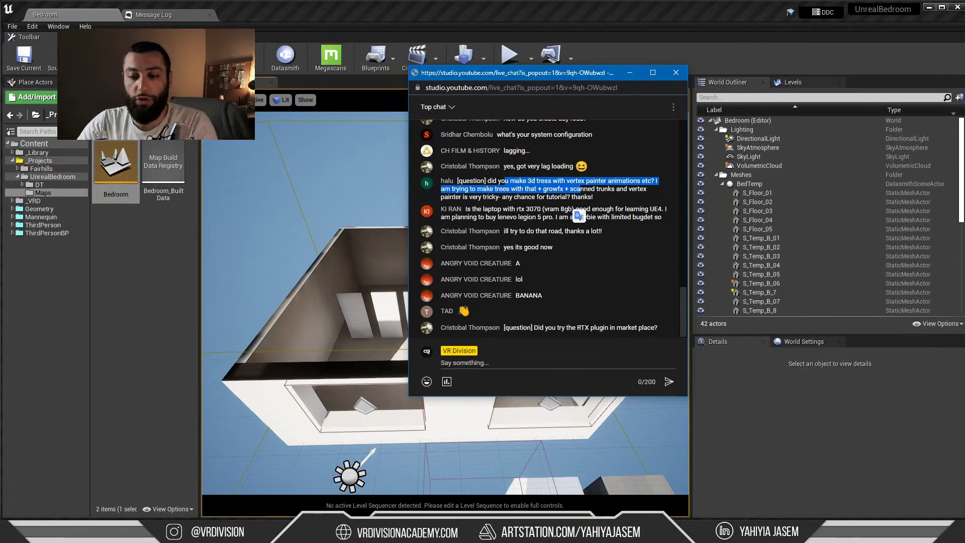
Briefly bring back the search results, minimize Chrome, and keep reading the tree question's middle lines
drag(0, 36, 434, 14)
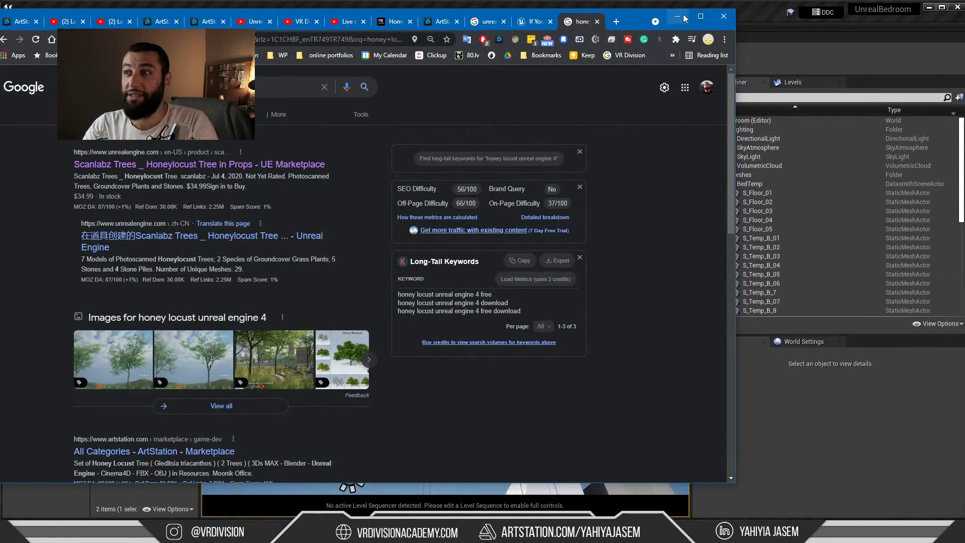
click(680, 16)
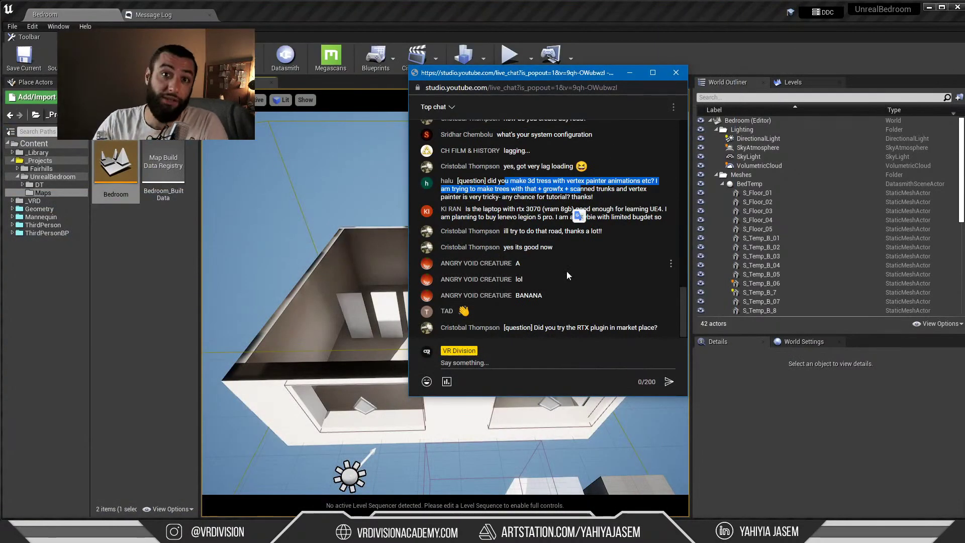
click(555, 189)
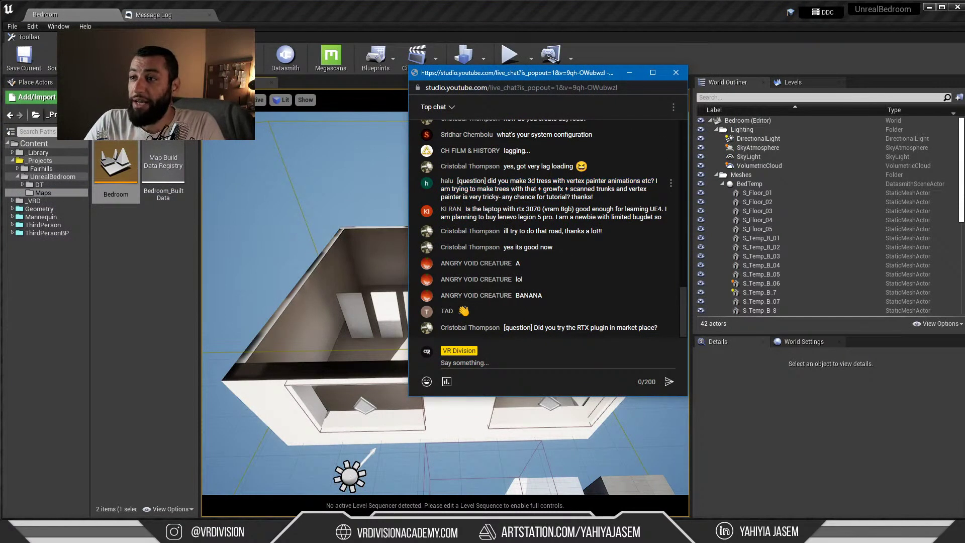
drag(568, 197, 508, 182)
click(441, 187)
click(596, 202)
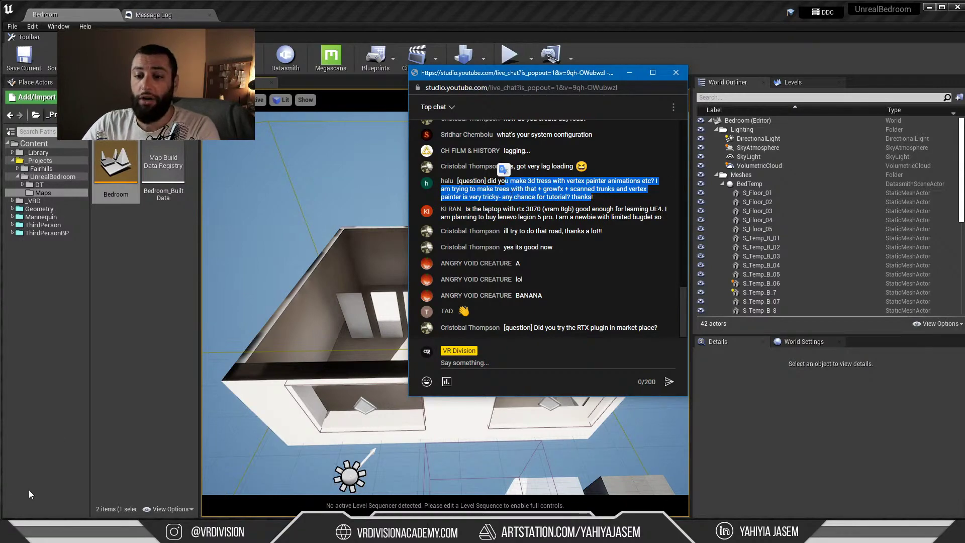
Switch back to Chrome and open a fresh tab, starting to type 'ca'
key(alt+Tab)
click(616, 21)
text(ca)
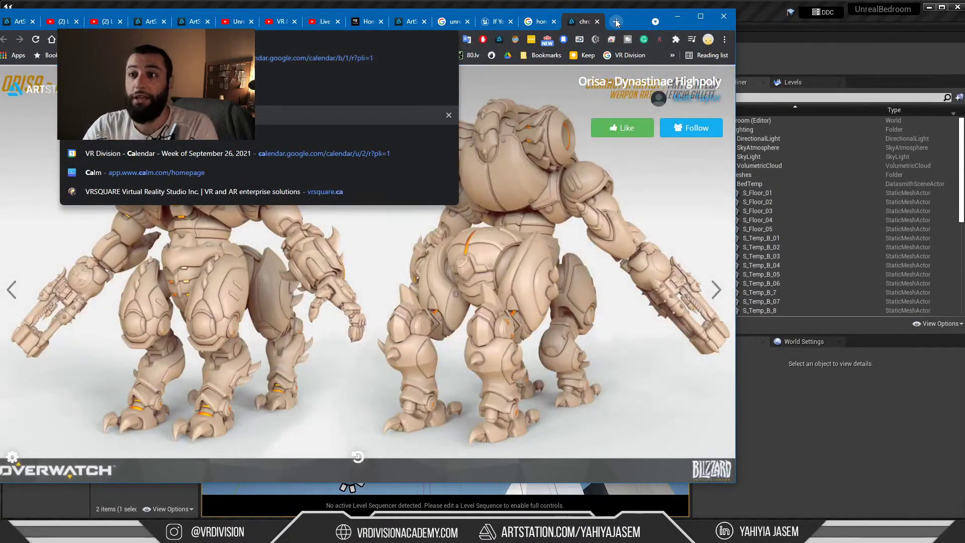
Open the Calendly page offering a 20 min call, then close it and minimize Chrome
key(Return)
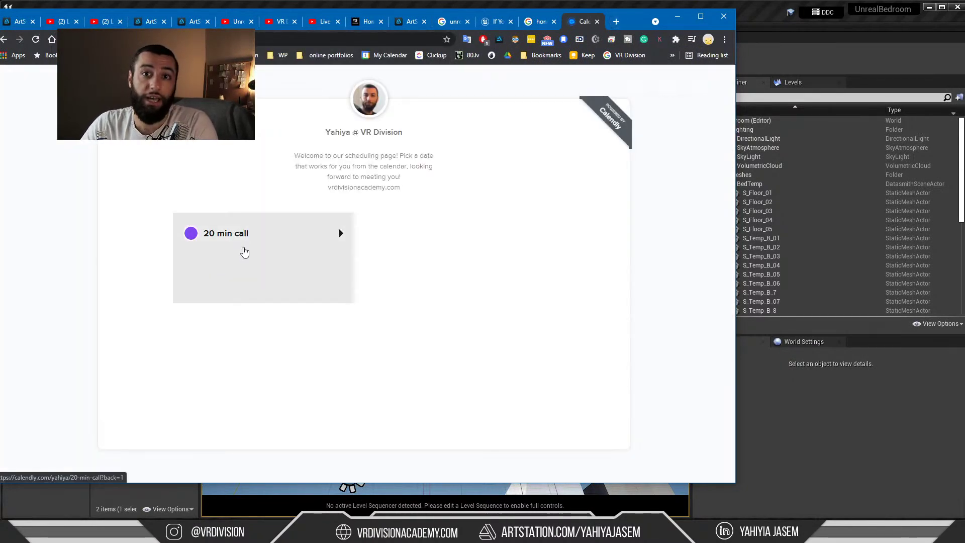
middle_click(587, 22)
click(677, 17)
click(558, 197)
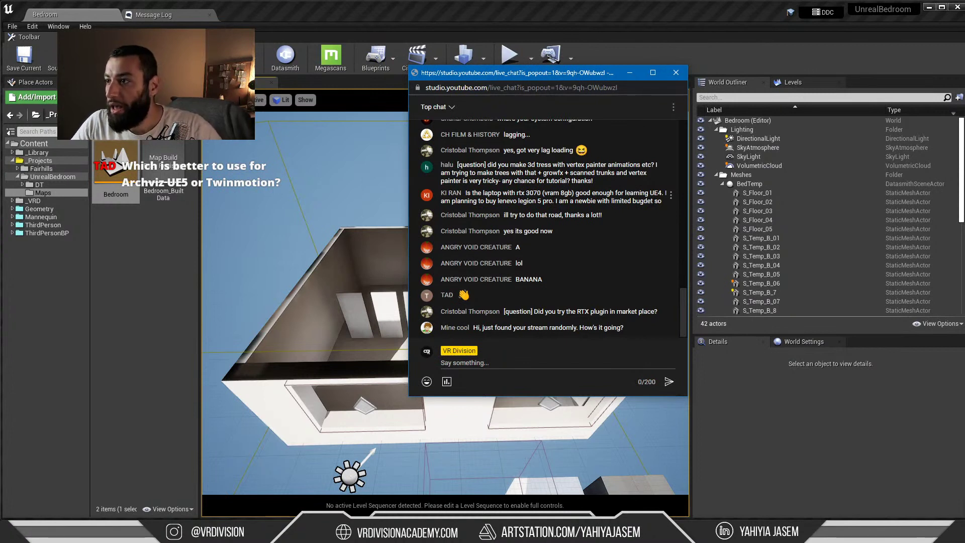
mouse_move(658, 201)
mouse_down()
mouse_move(562, 202)
mouse_move(663, 201)
mouse_up()
click(557, 201)
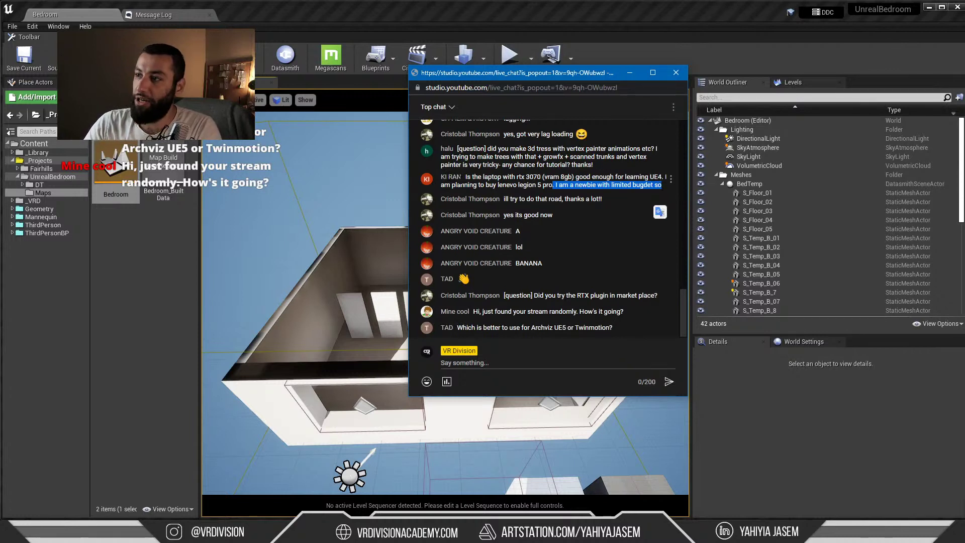
click(466, 177)
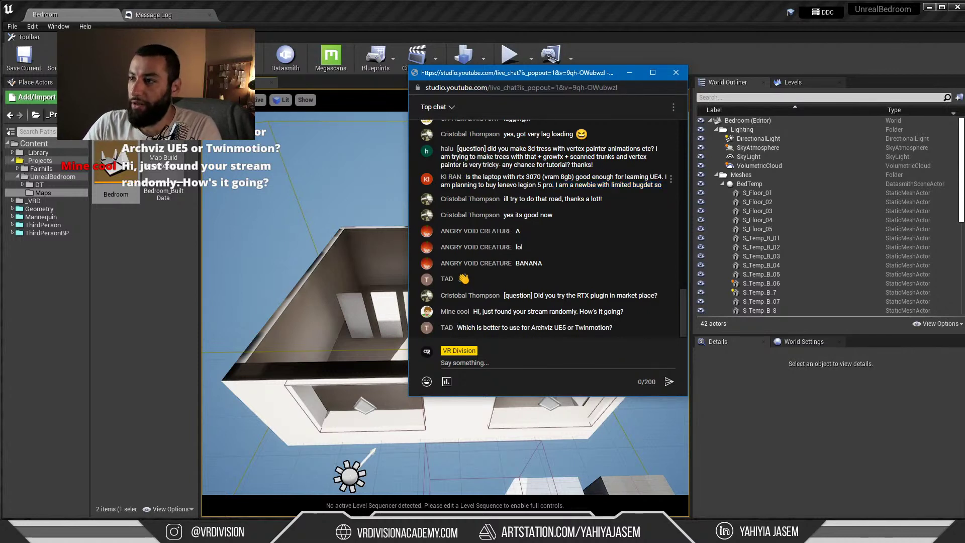
drag(471, 177, 525, 177)
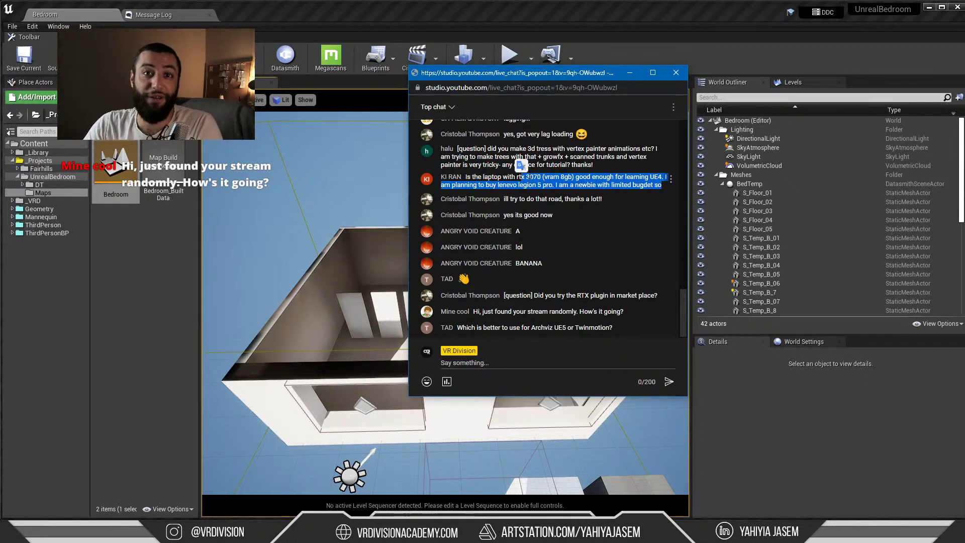
click(614, 185)
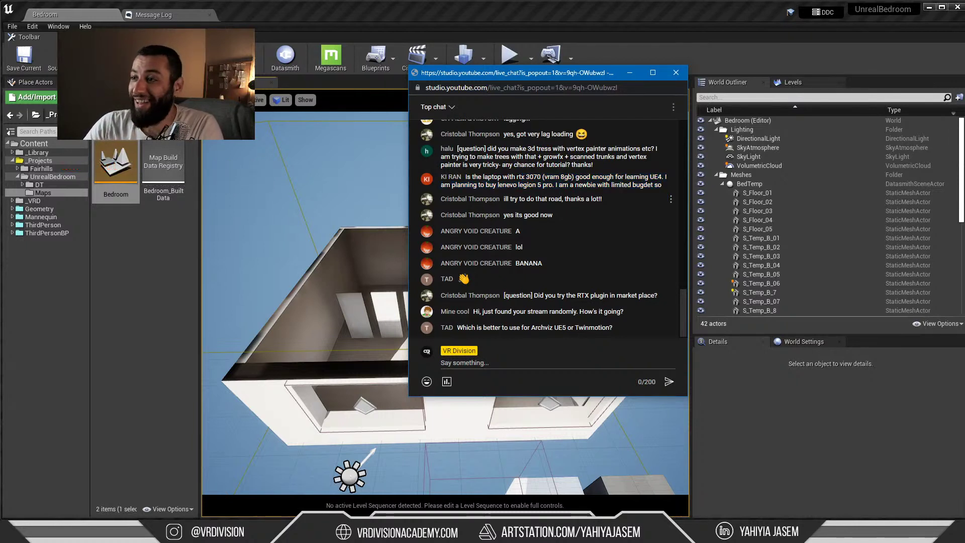
drag(440, 199, 493, 200)
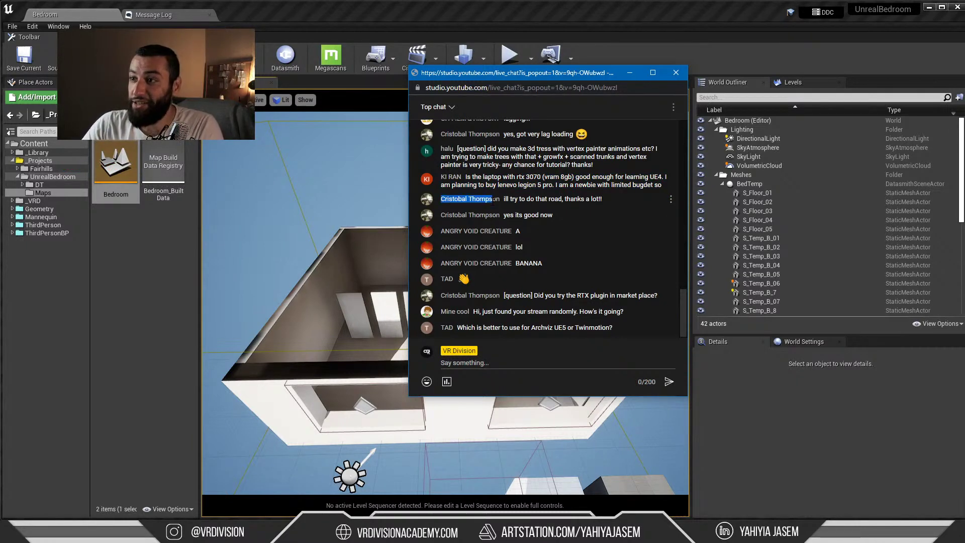
click(537, 198)
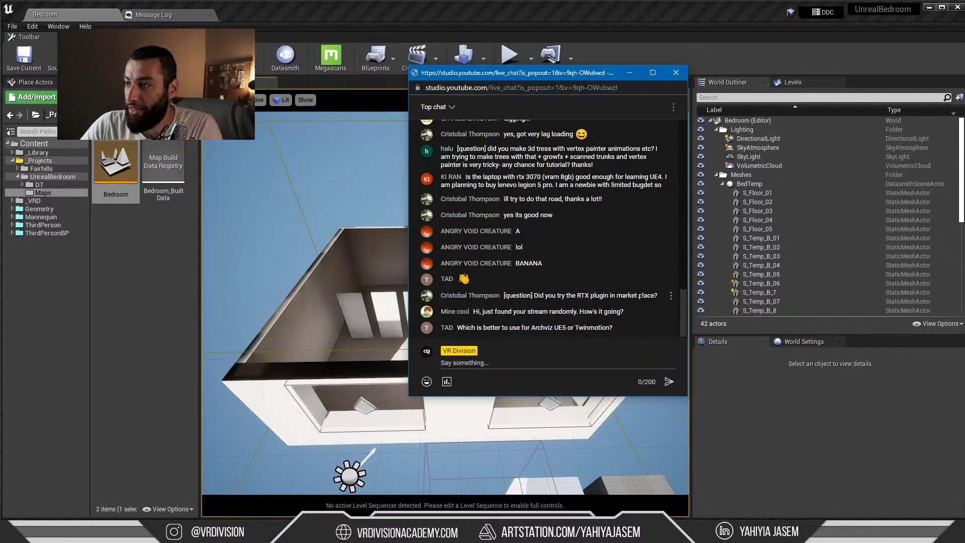
drag(650, 295, 560, 295)
click(584, 295)
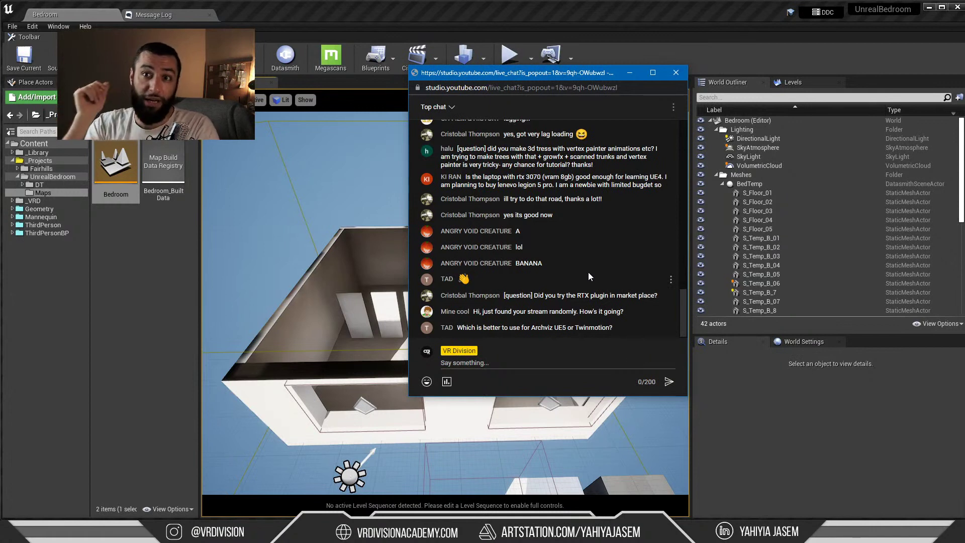
drag(478, 315, 602, 320)
click(621, 316)
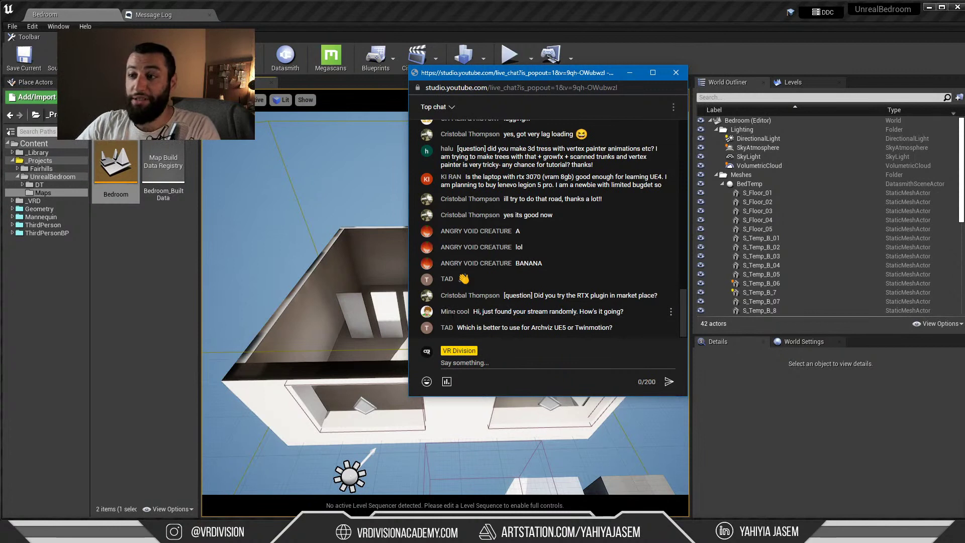
drag(469, 312, 486, 327)
click(486, 325)
click(484, 326)
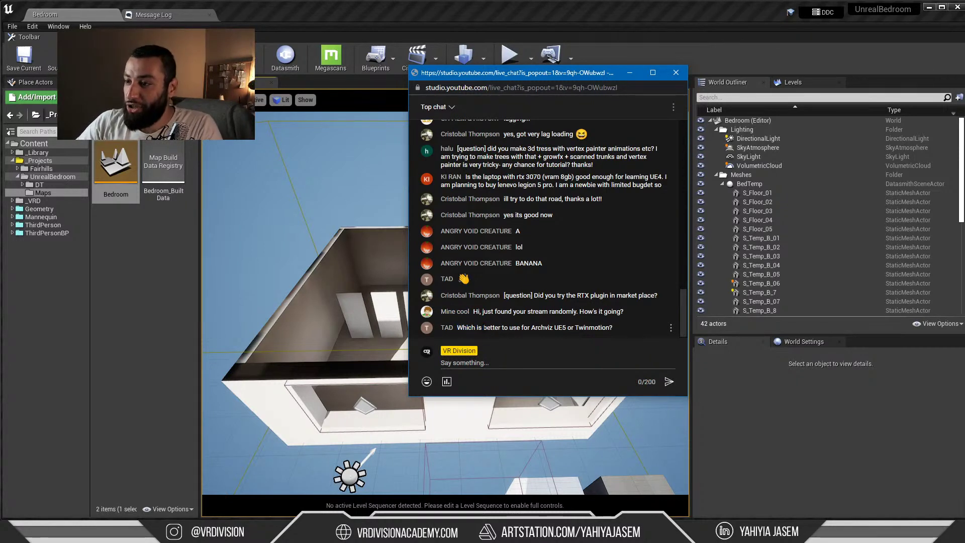
double_click(525, 327)
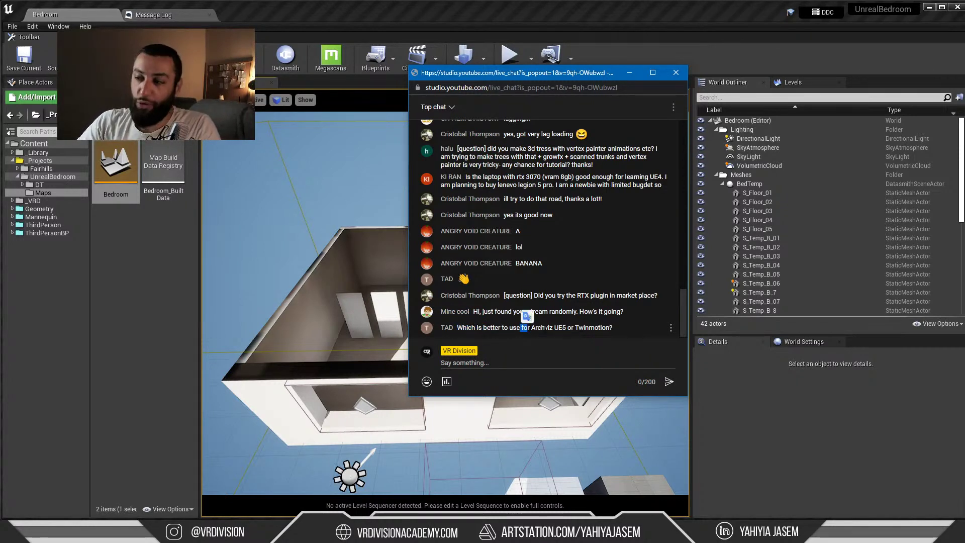
drag(554, 327, 574, 326)
click(574, 327)
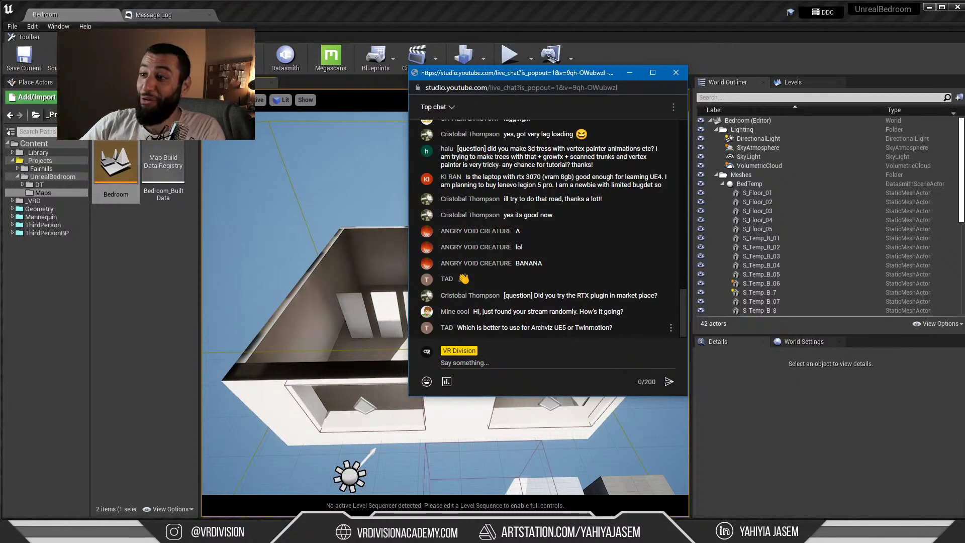
double_click(594, 327)
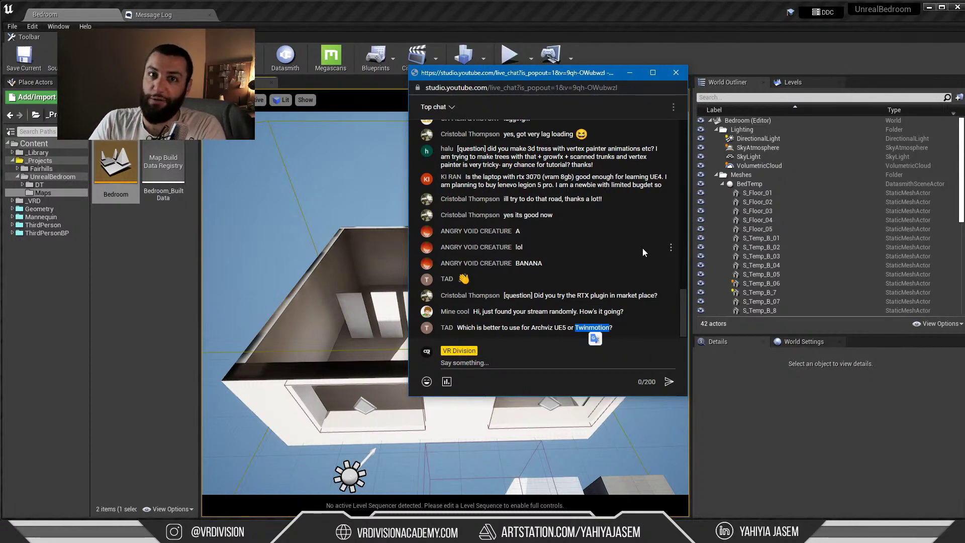
double_click(560, 328)
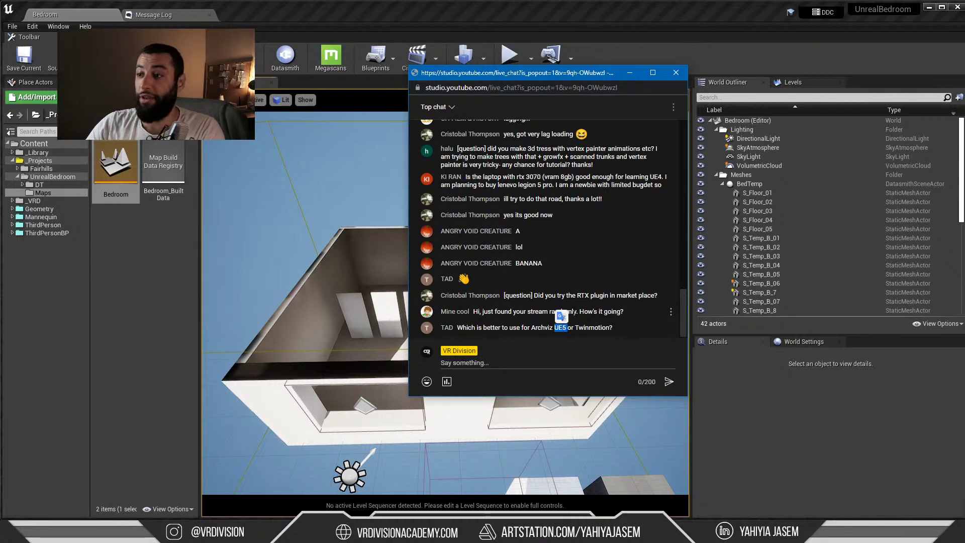
click(560, 327)
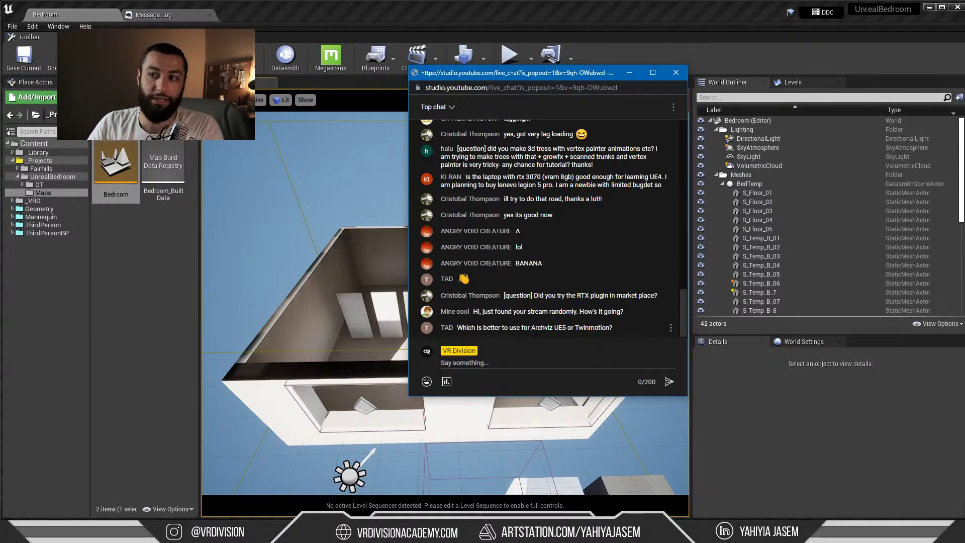
drag(562, 327, 607, 332)
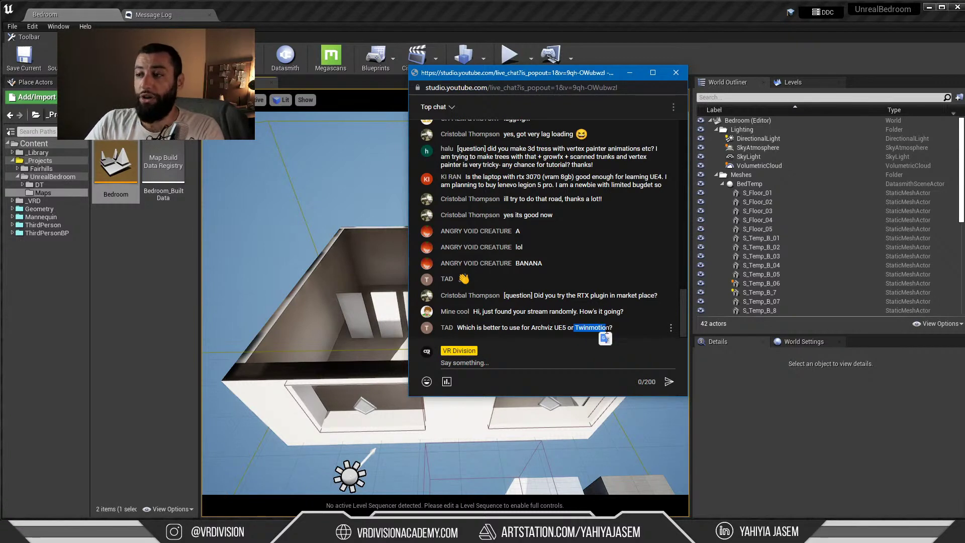
click(610, 328)
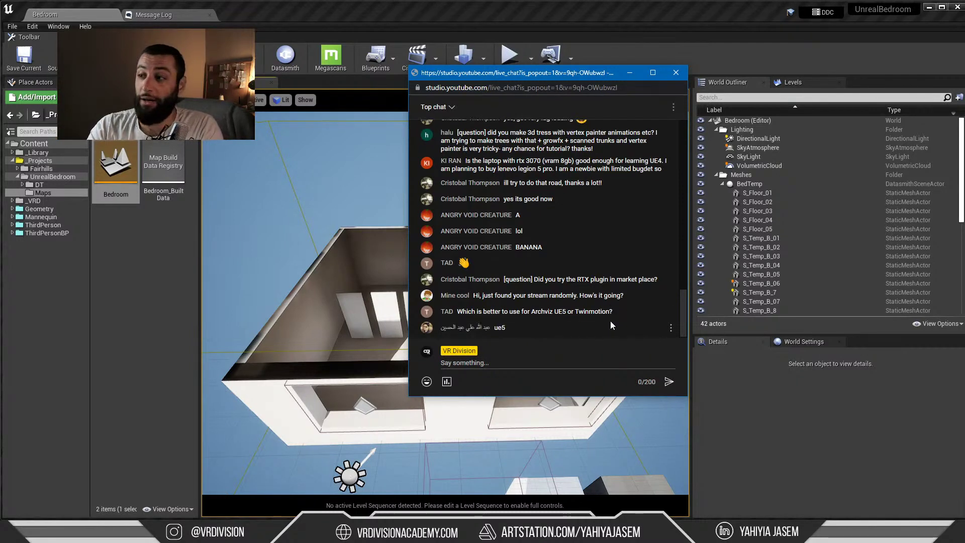
drag(578, 312, 585, 311)
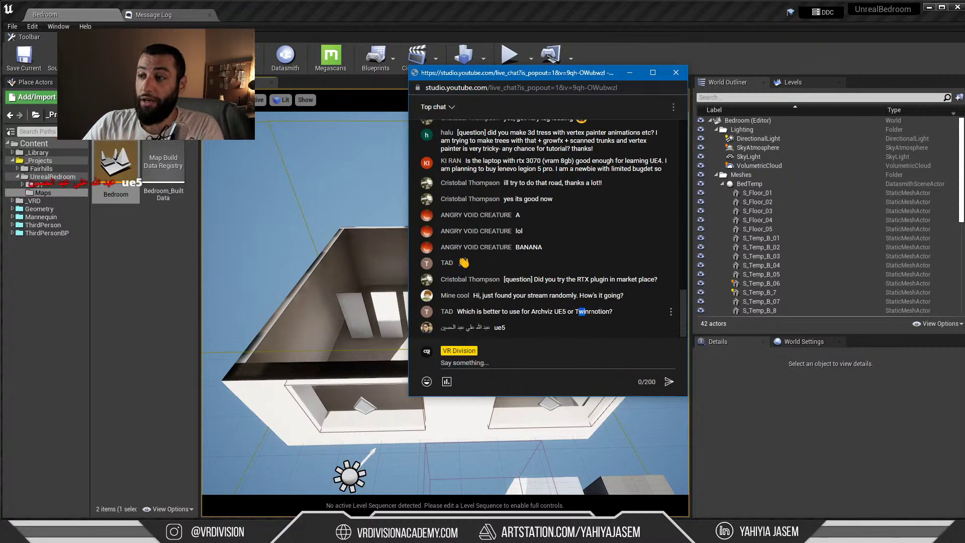
click(556, 312)
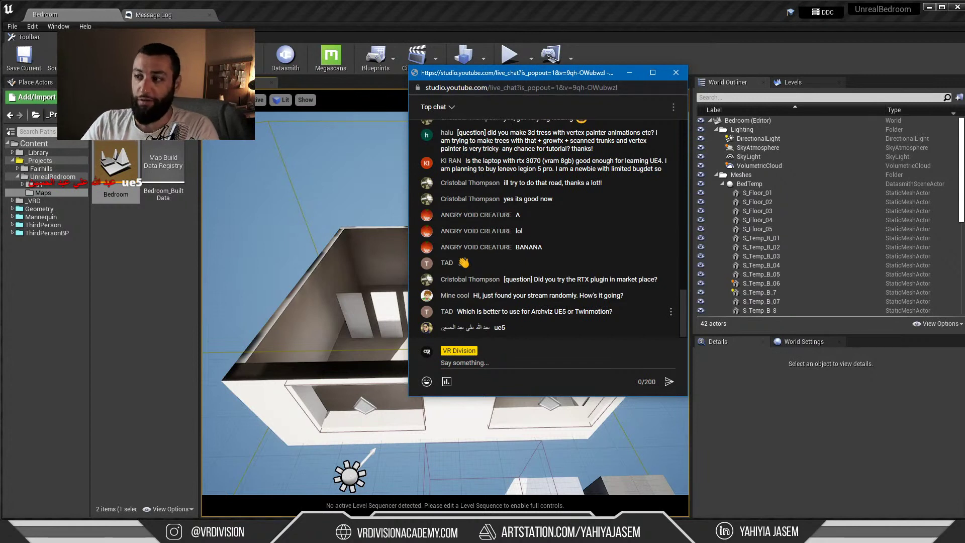
drag(574, 312, 609, 311)
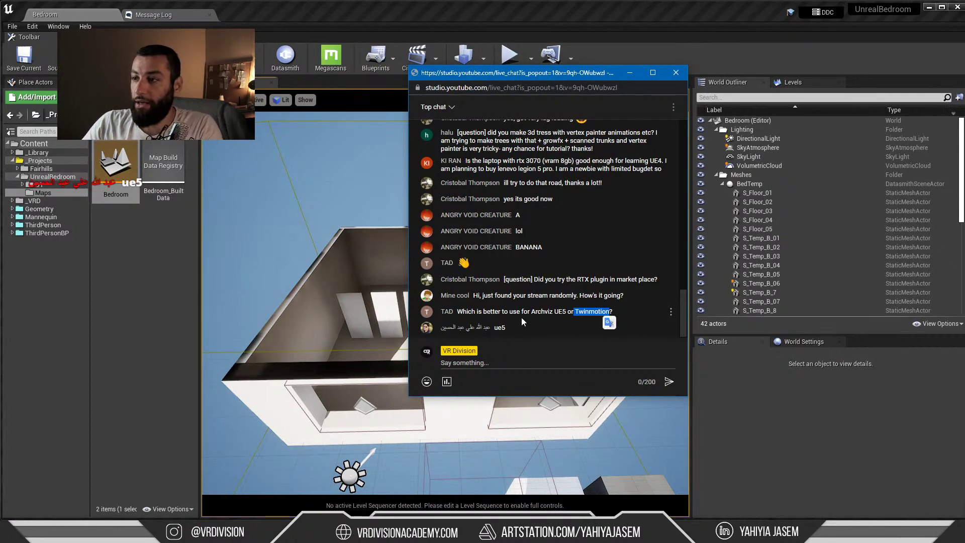
drag(463, 311, 579, 312)
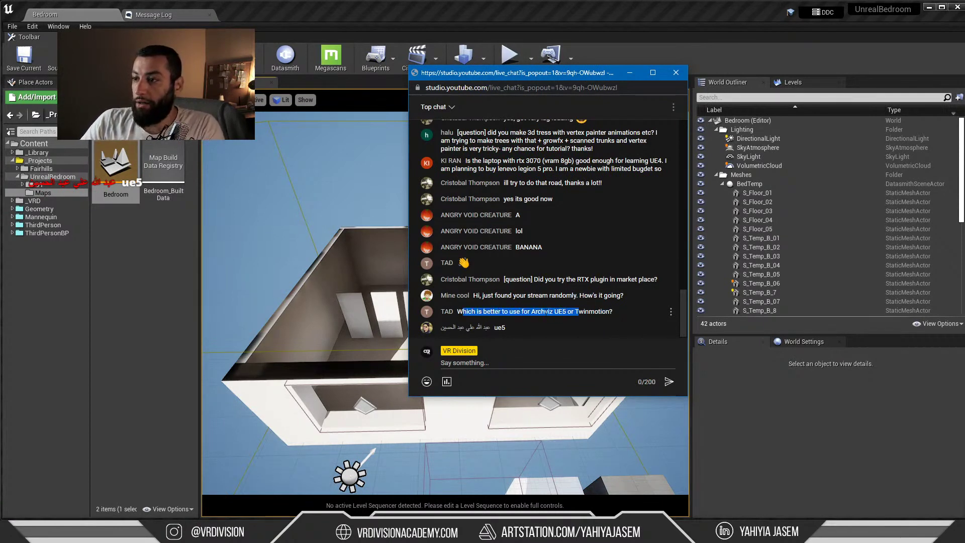
click(564, 312)
double_click(559, 312)
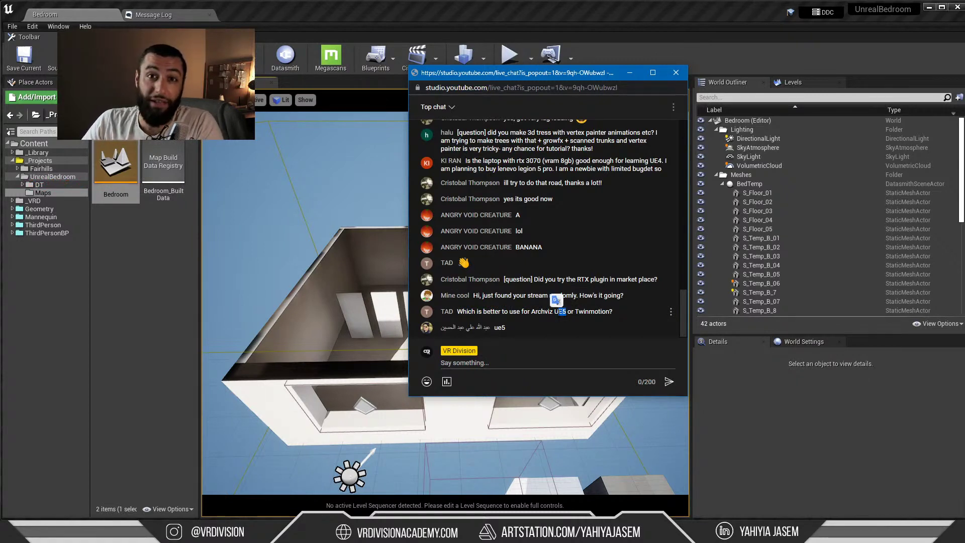
click(568, 312)
drag(575, 311, 609, 311)
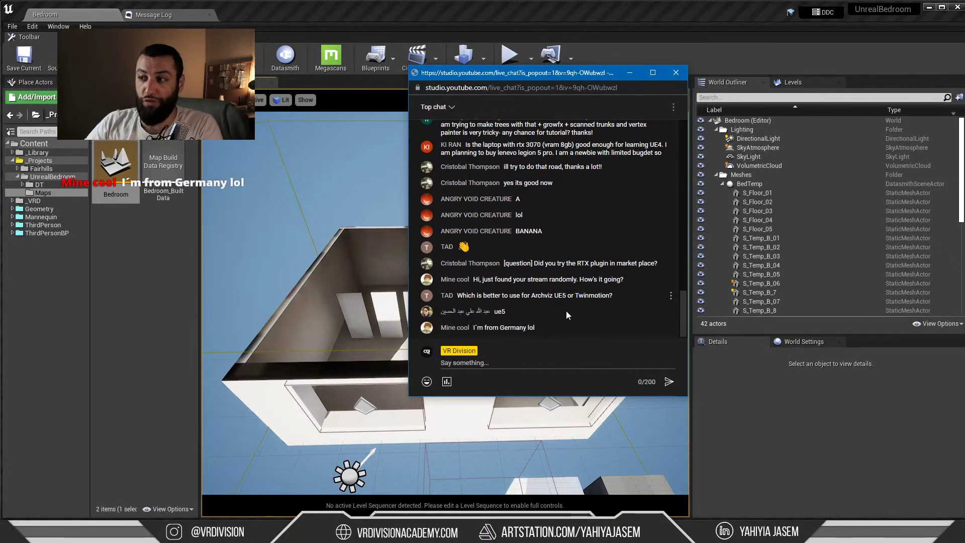
click(566, 311)
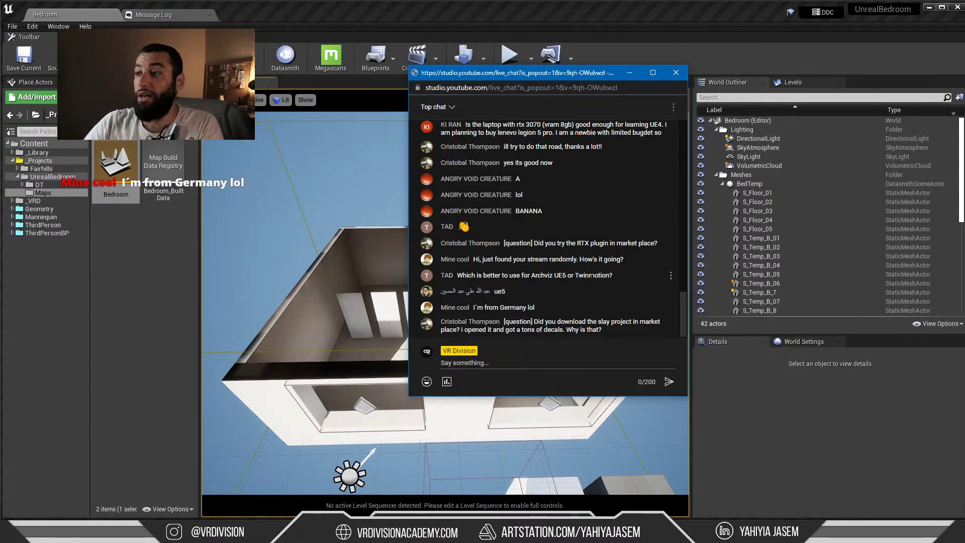
drag(612, 275, 511, 274)
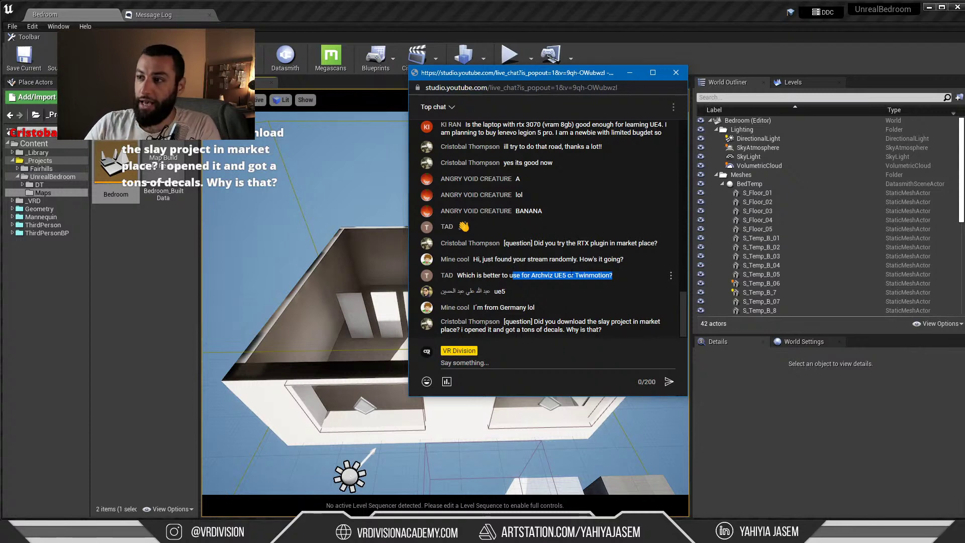
click(592, 276)
mouse_move(575, 276)
mouse_down()
mouse_move(612, 275)
mouse_move(566, 275)
mouse_up()
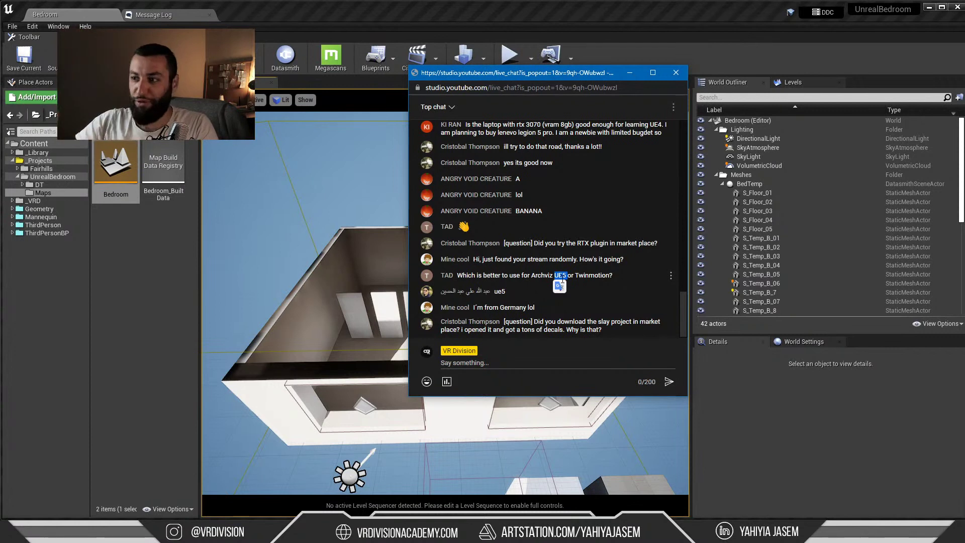
click(523, 316)
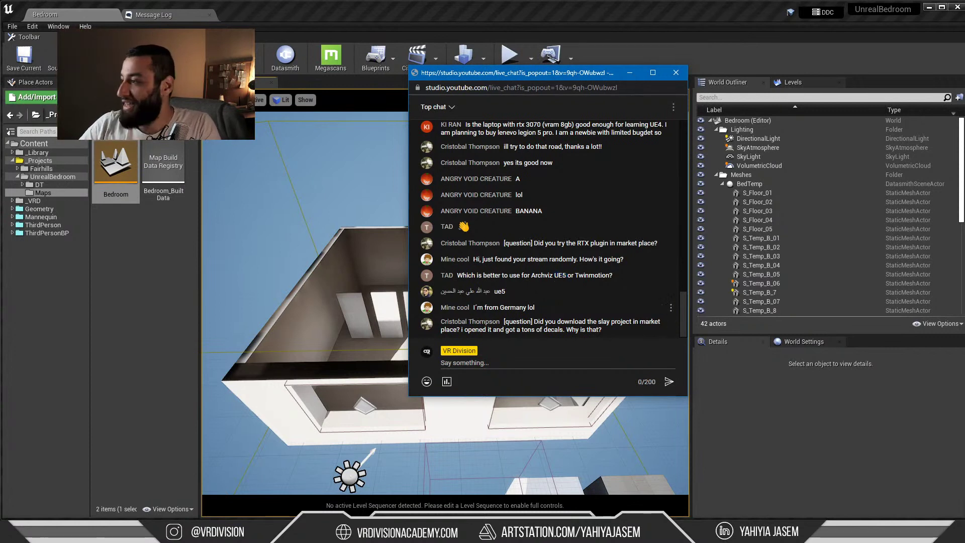
drag(483, 307, 513, 307)
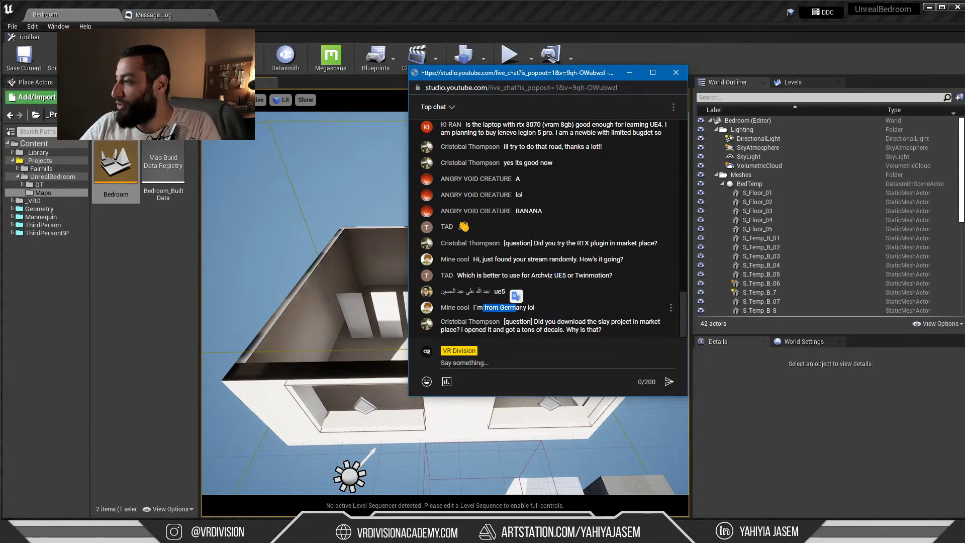
click(514, 308)
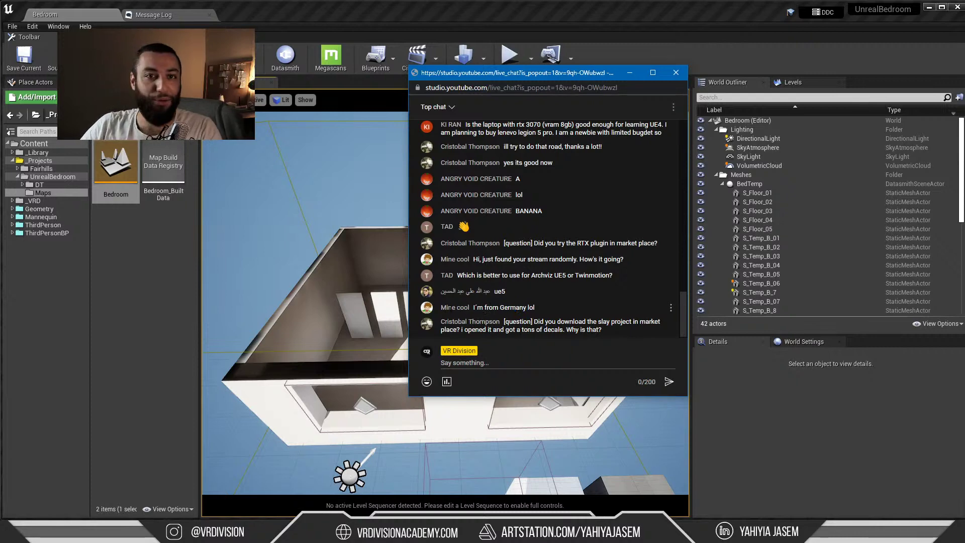
drag(484, 307, 520, 307)
click(532, 309)
click(519, 308)
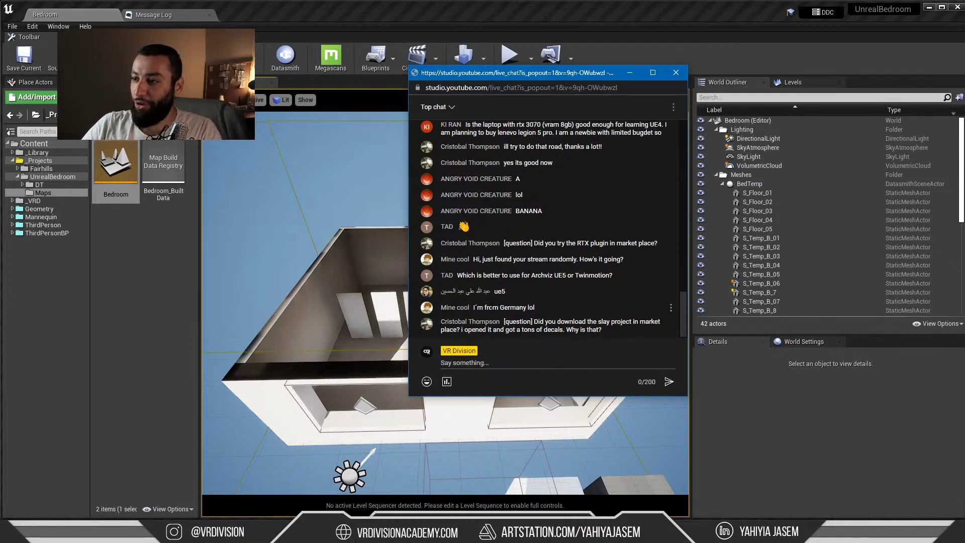
Scroll back through the live chat history, then bring up the countdown timer at about ten minutes
scroll(468, 209, up, 10)
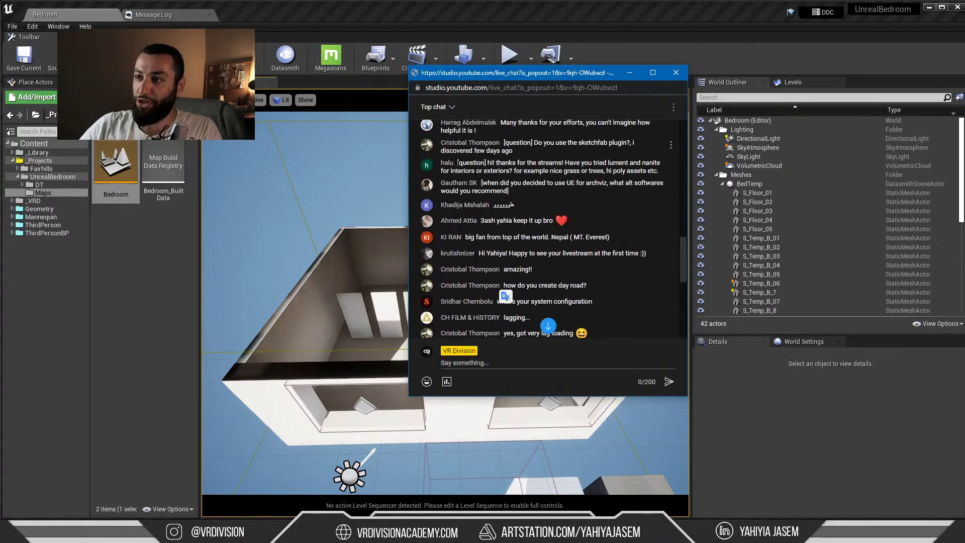
scroll(467, 208, up, 5)
scroll(518, 197, up, 5)
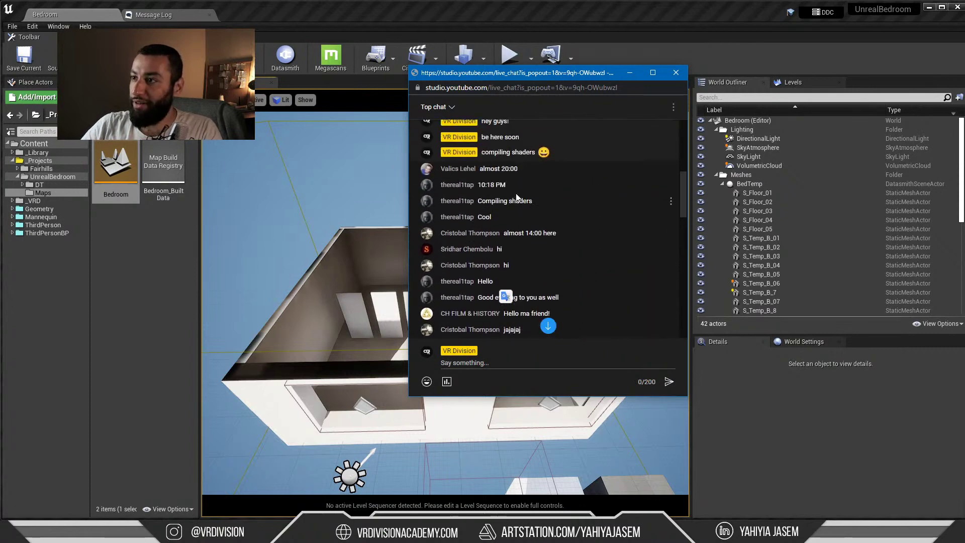
scroll(501, 177, down, 10)
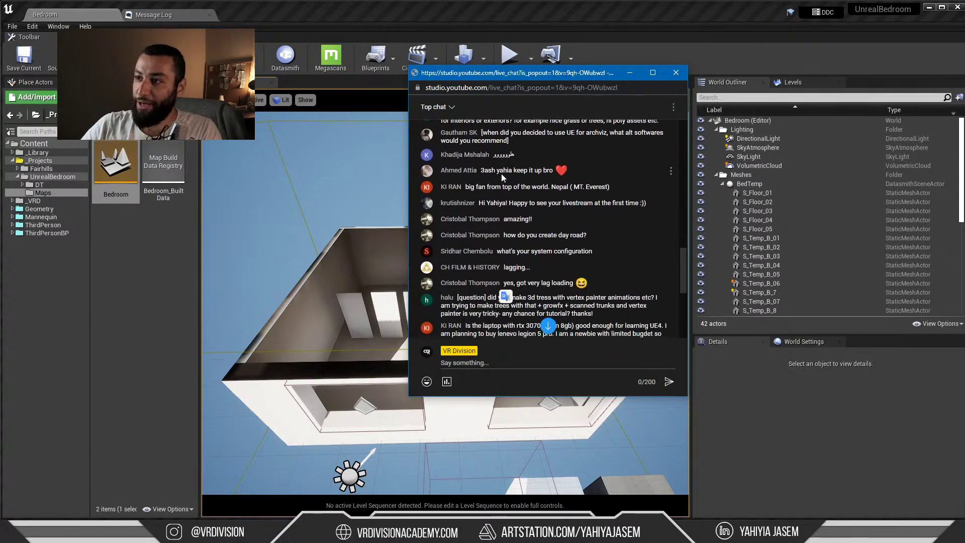
click(516, 321)
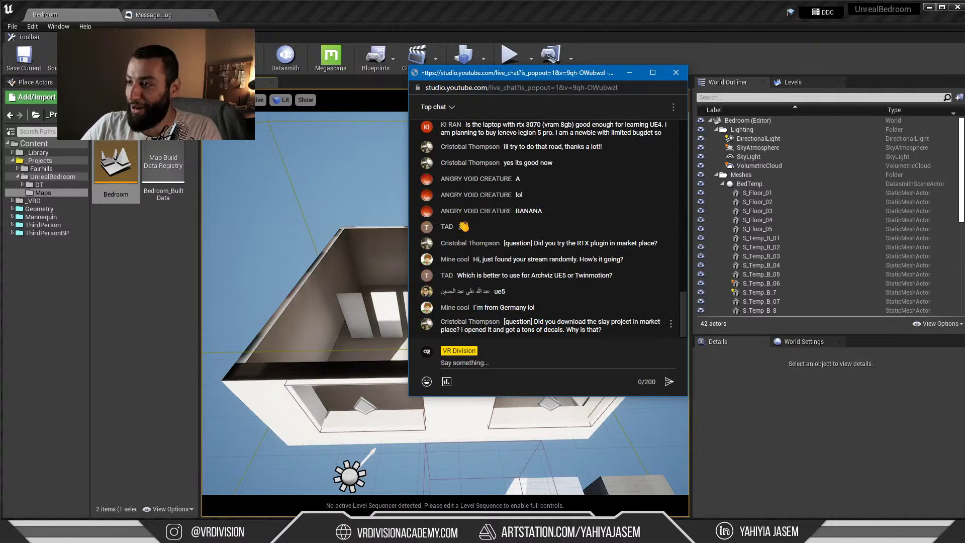
click(555, 533)
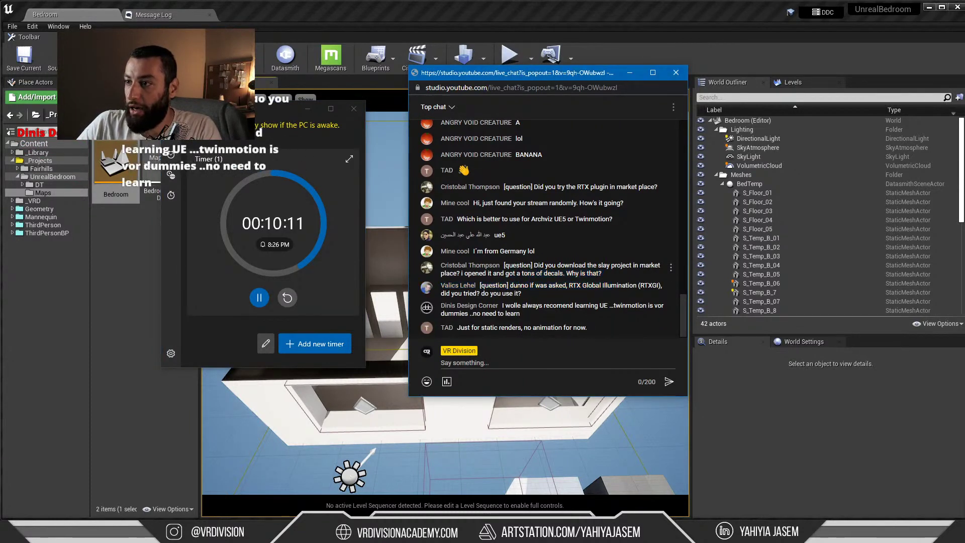
Highlight the decals question in the chat, including the word 'decals' and 'slay project'
drag(461, 273, 538, 274)
click(611, 275)
double_click(552, 275)
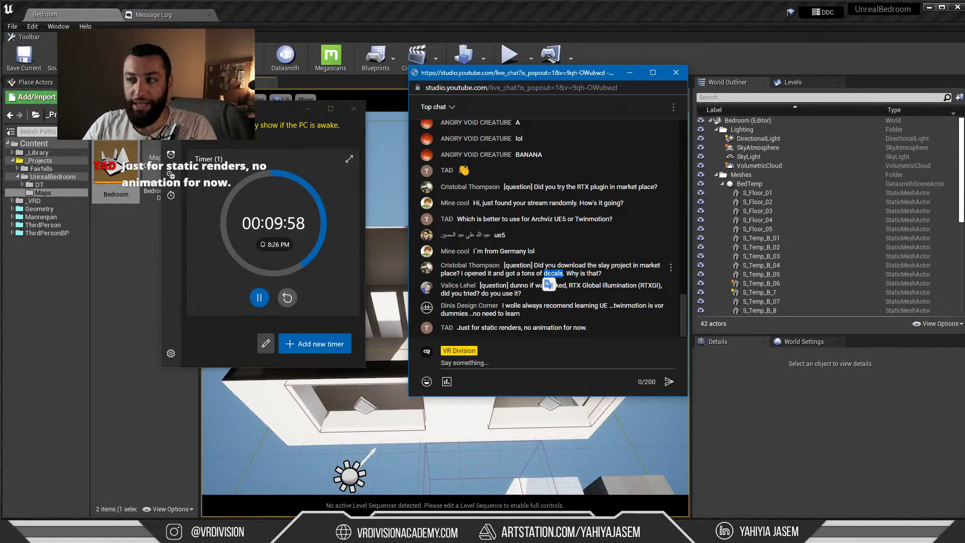
double_click(560, 272)
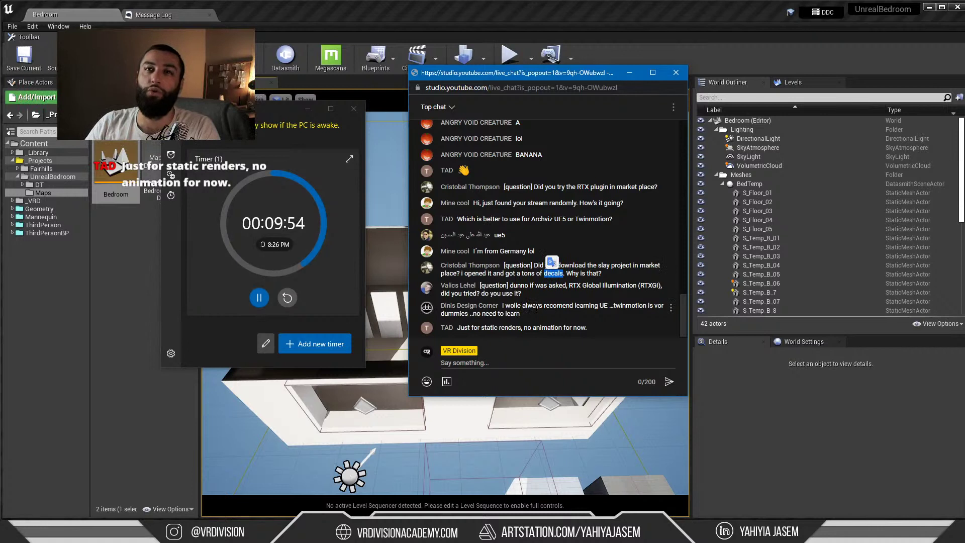
double_click(553, 257)
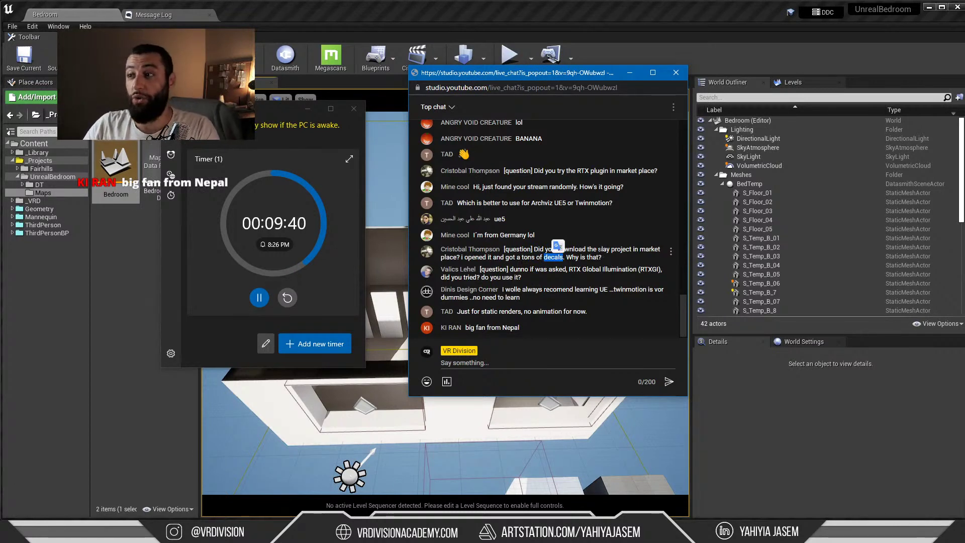
drag(598, 250, 628, 250)
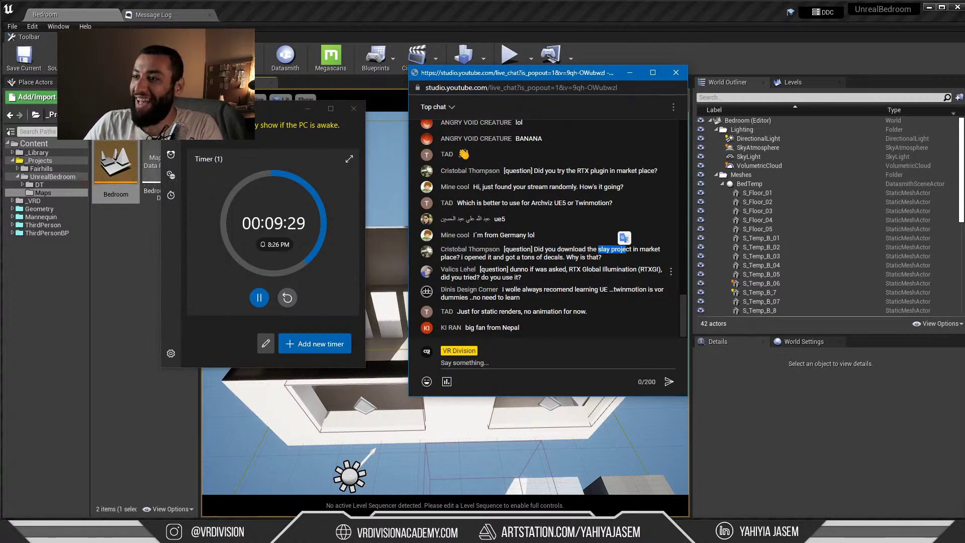
Highlight the RTX Global Illumination question, then switch to Discord's challenge-discussion channel
drag(517, 270, 521, 271)
click(519, 272)
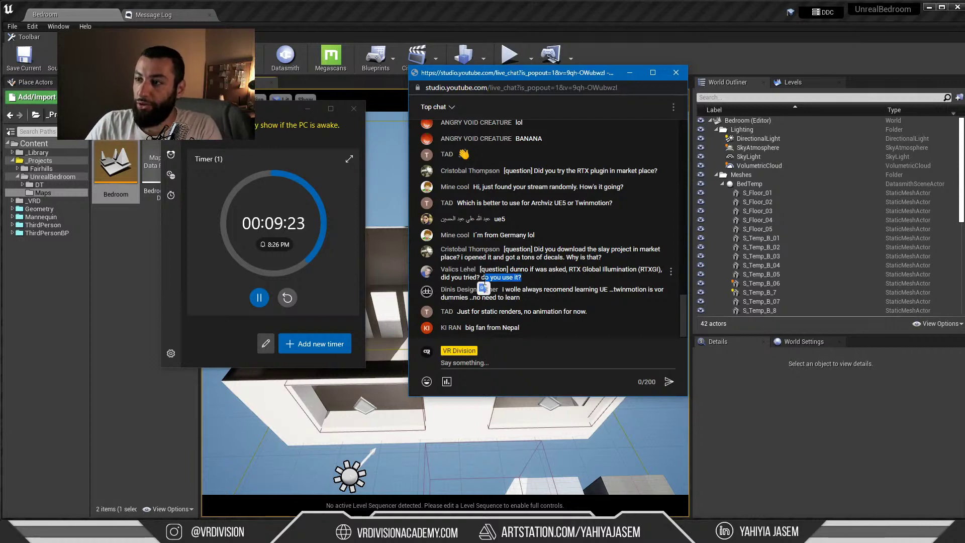
drag(522, 278, 444, 278)
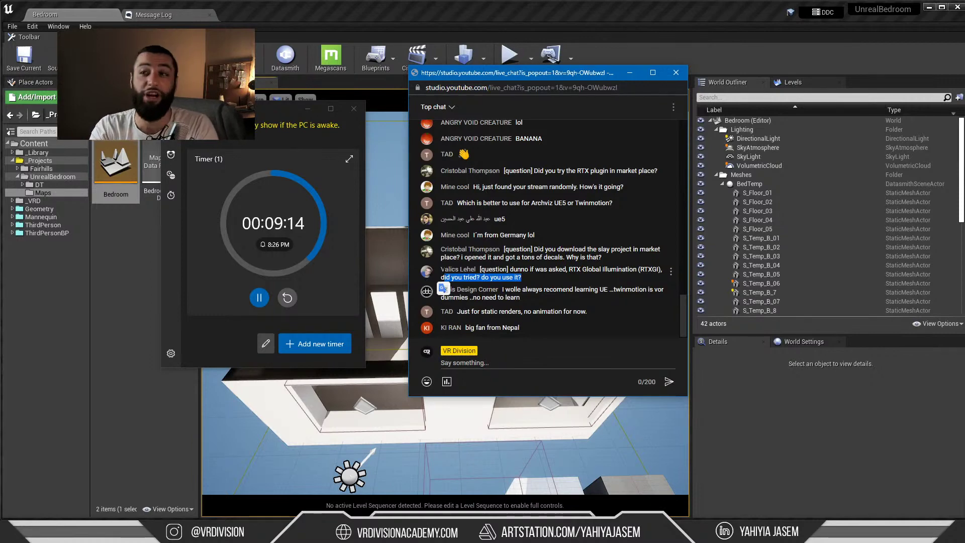
key(alt+Tab)
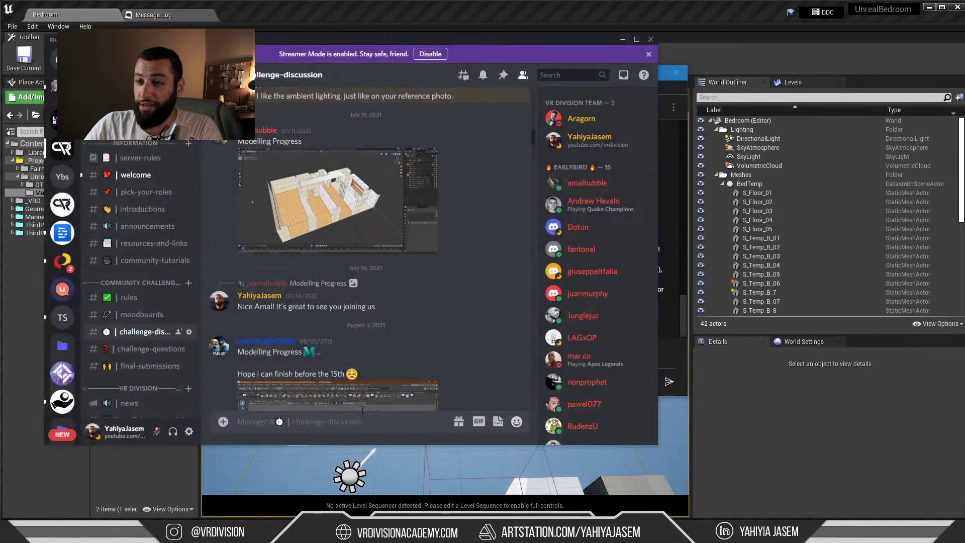
scroll(64, 241, down, 5)
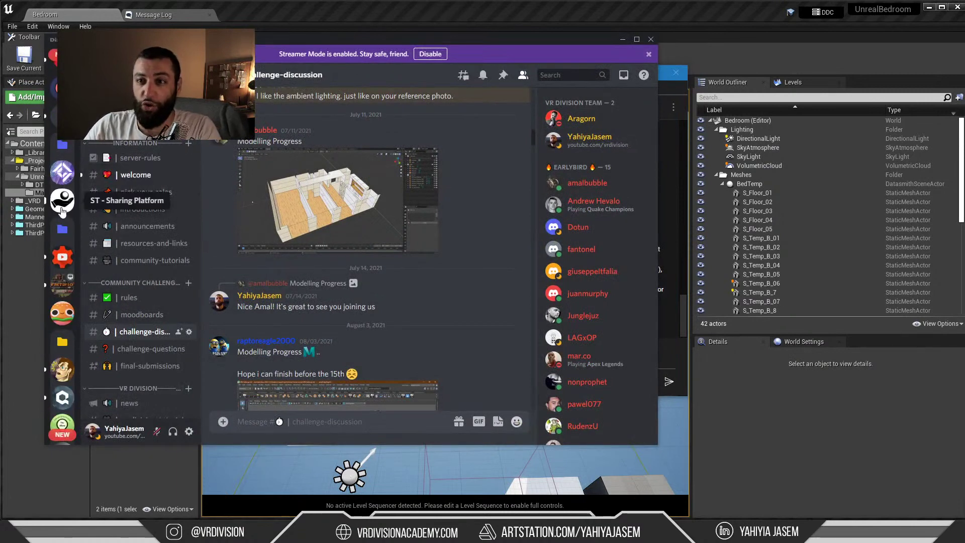
scroll(63, 236, down, 2)
scroll(62, 281, down, 5)
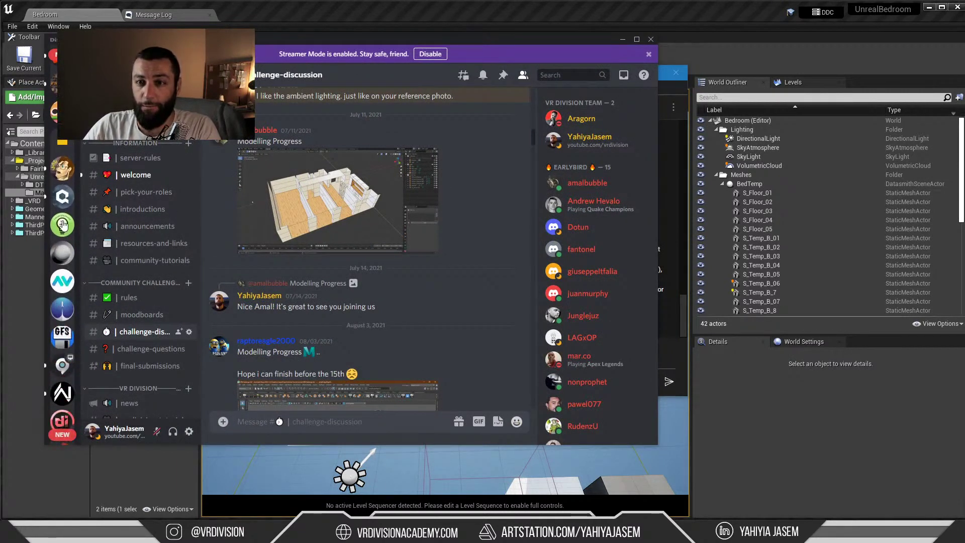
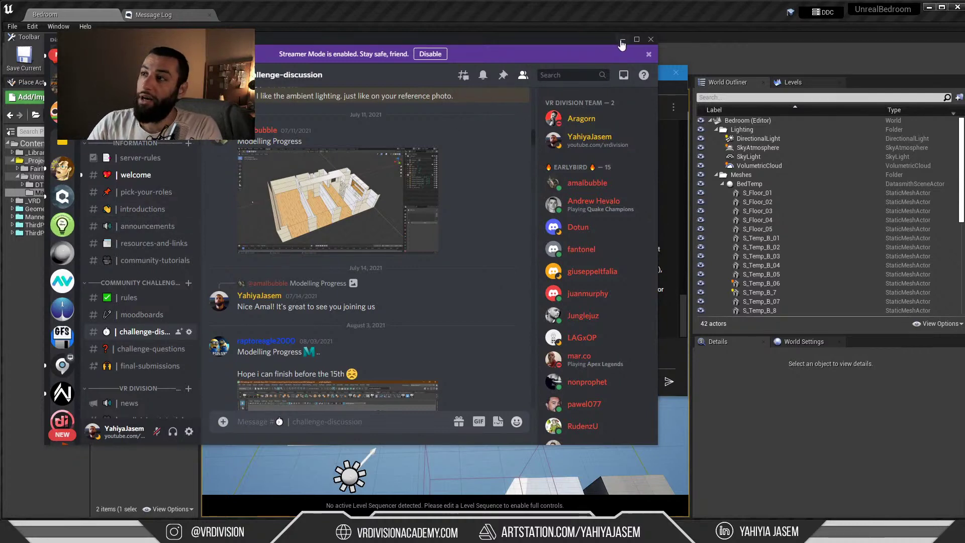
Close Discord and highlight the viewer's RTX Global Illumination question in the live chat
click(651, 39)
drag(514, 277, 462, 277)
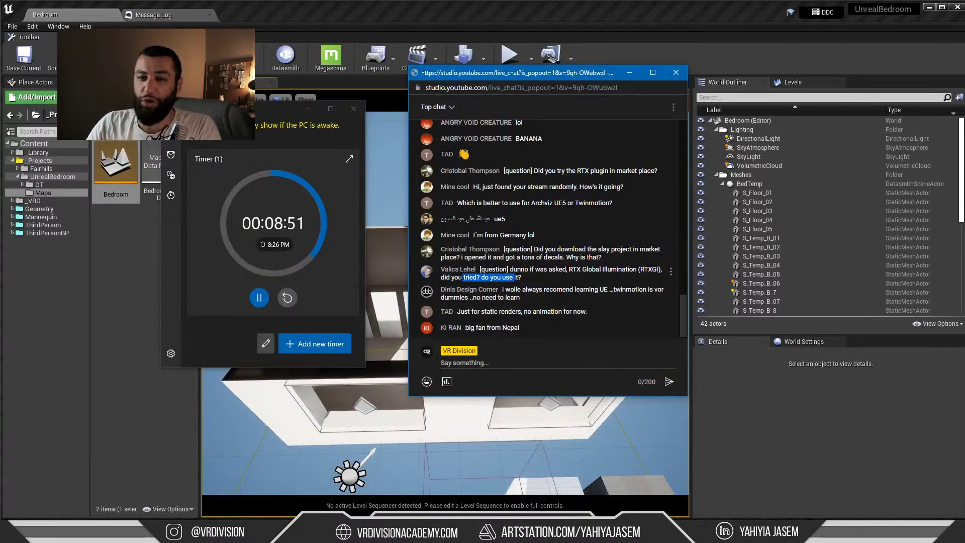
click(476, 277)
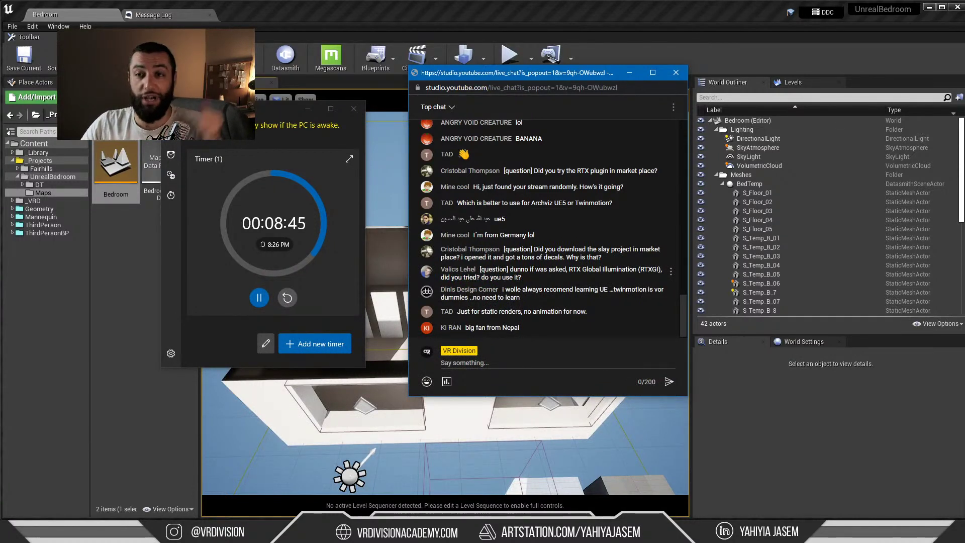
drag(495, 269, 513, 277)
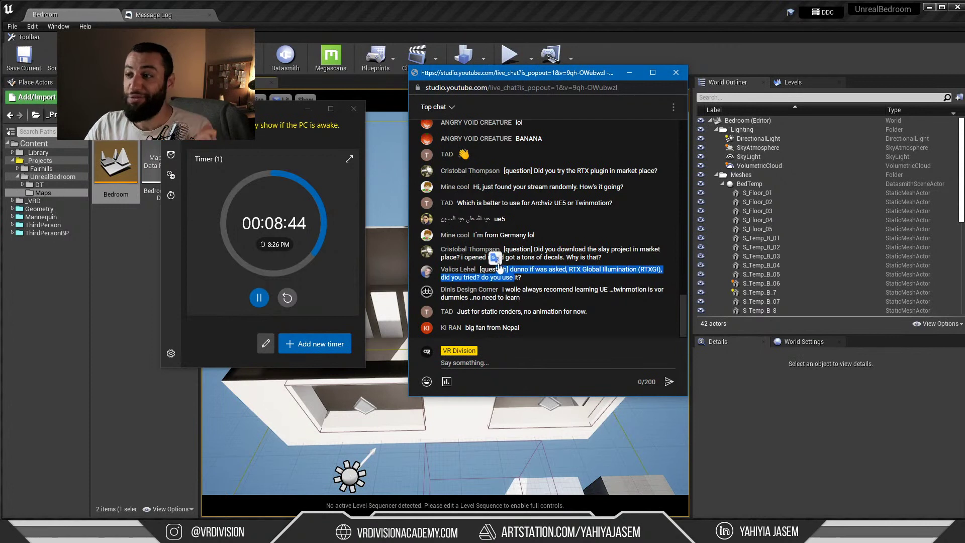
click(512, 286)
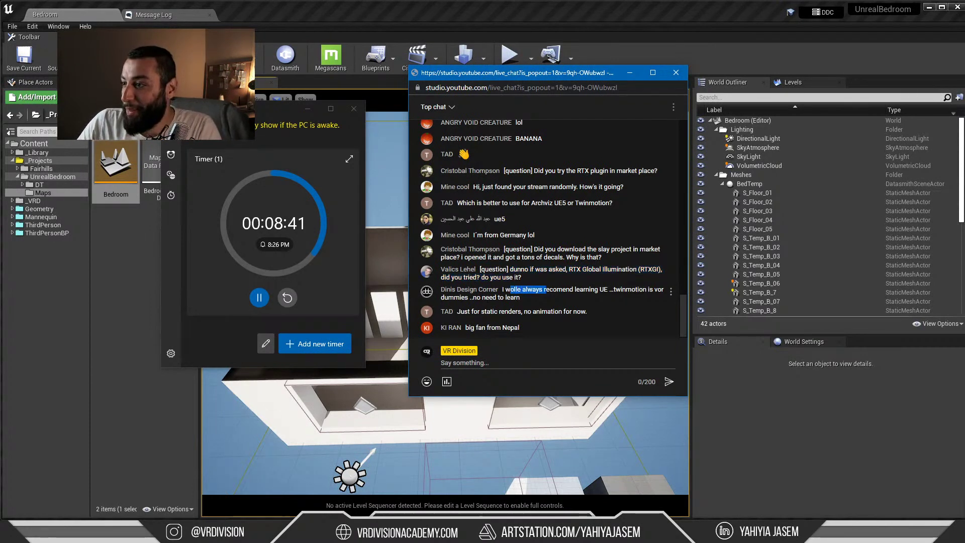
Read the remaining chat messages, including the 'twinmotion' mention, then hide the live chat popout
drag(527, 299, 566, 290)
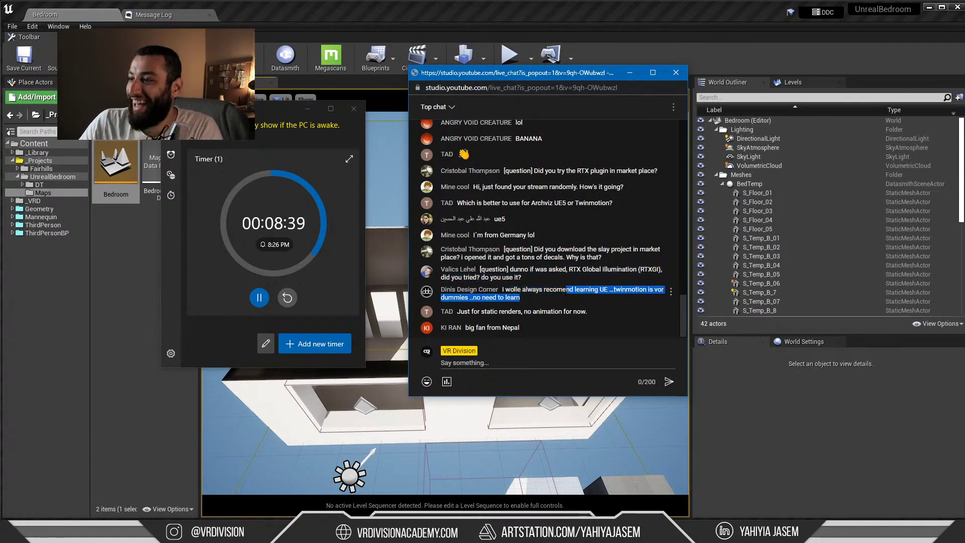
click(607, 297)
double_click(623, 291)
click(606, 298)
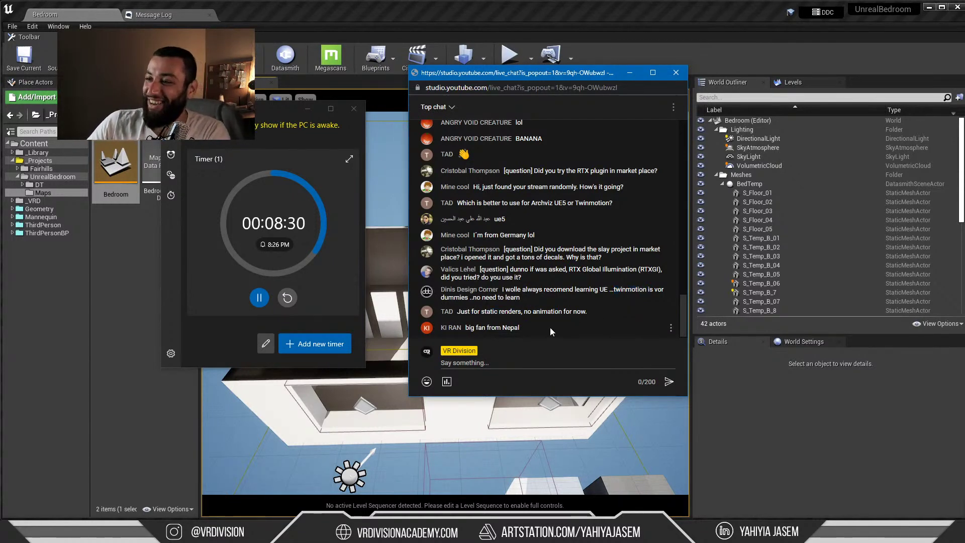
drag(551, 332, 584, 304)
click(586, 308)
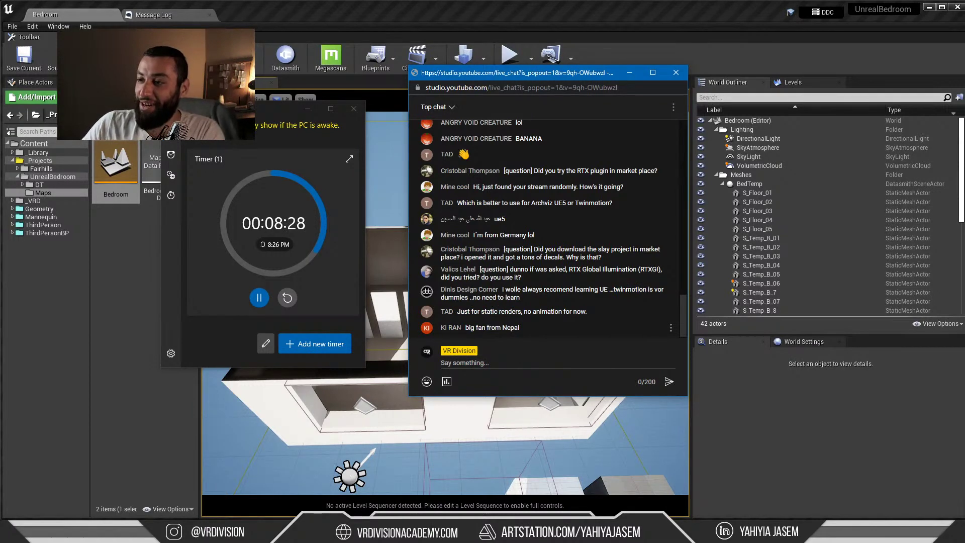
click(629, 73)
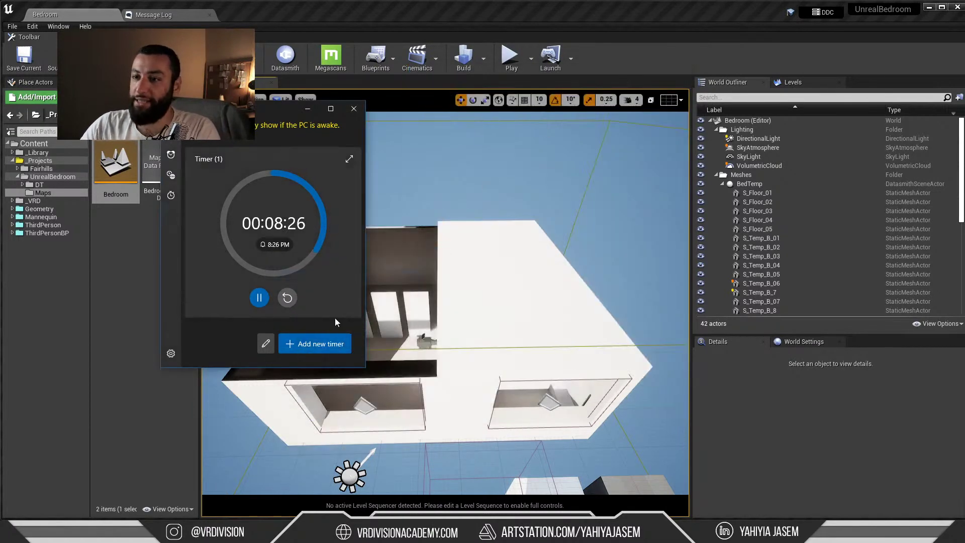
Reset the Alarms & Clock timer and save it at 00:15:00
click(288, 299)
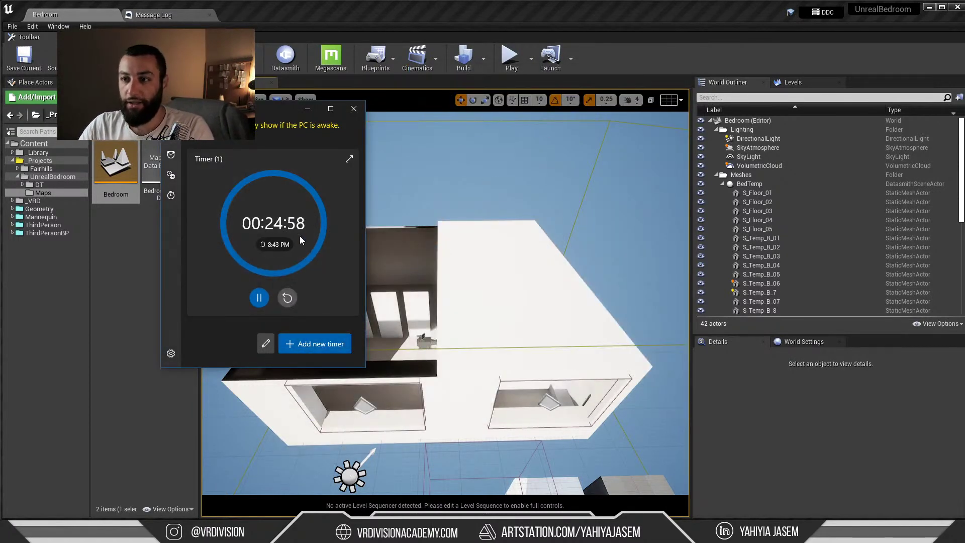
click(270, 262)
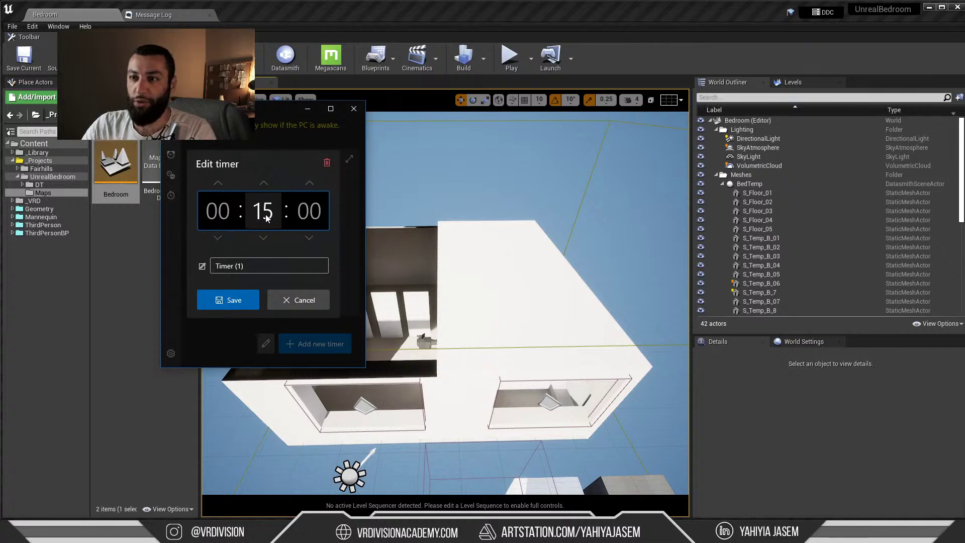
click(243, 308)
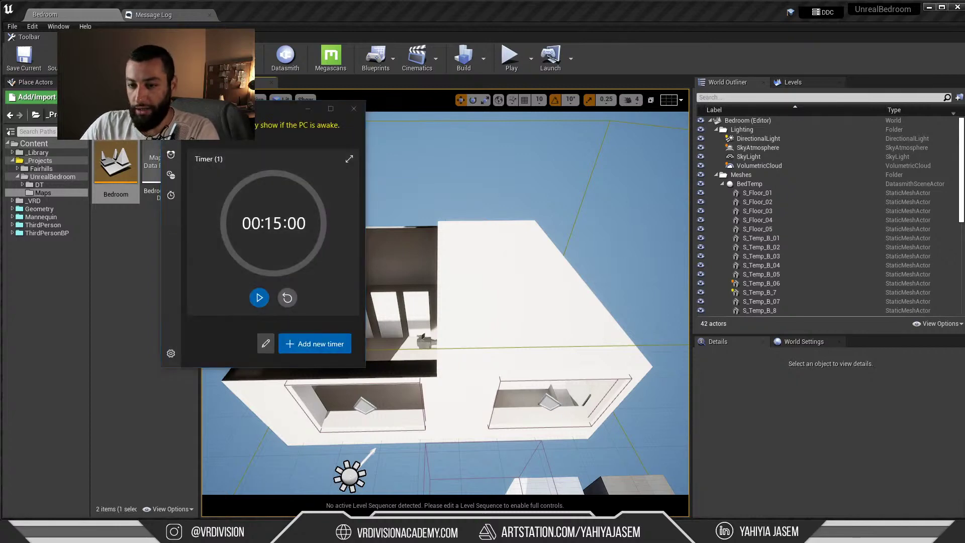
Check the YouTube live dashboard, then start the 15-minute countdown and move the timer off-screen
key(alt+Tab)
click(352, 22)
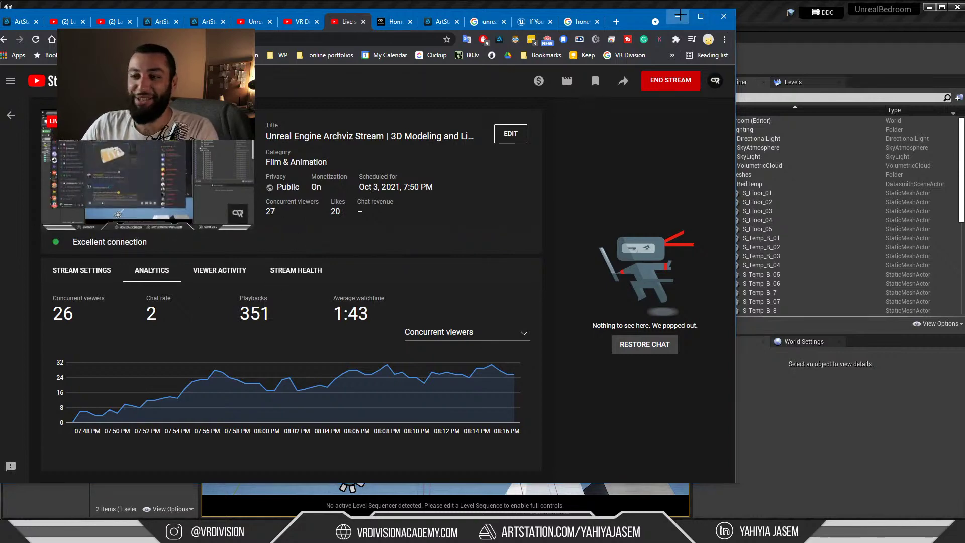
click(677, 16)
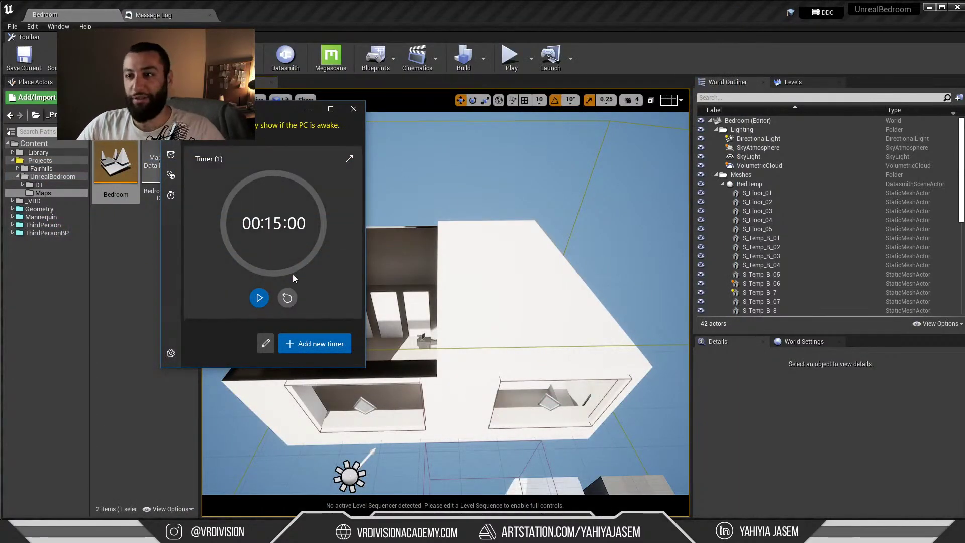
click(259, 298)
drag(274, 110, 964, 48)
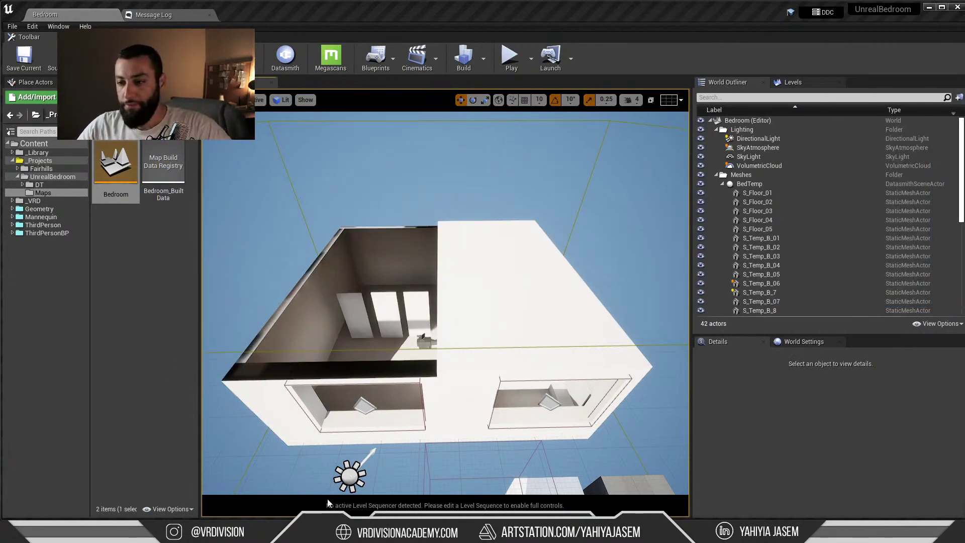
Look over the PureRef bedroom references, then bring 01.max in 3ds Max 2022 to the front
right_drag(554, 331, 536, 339)
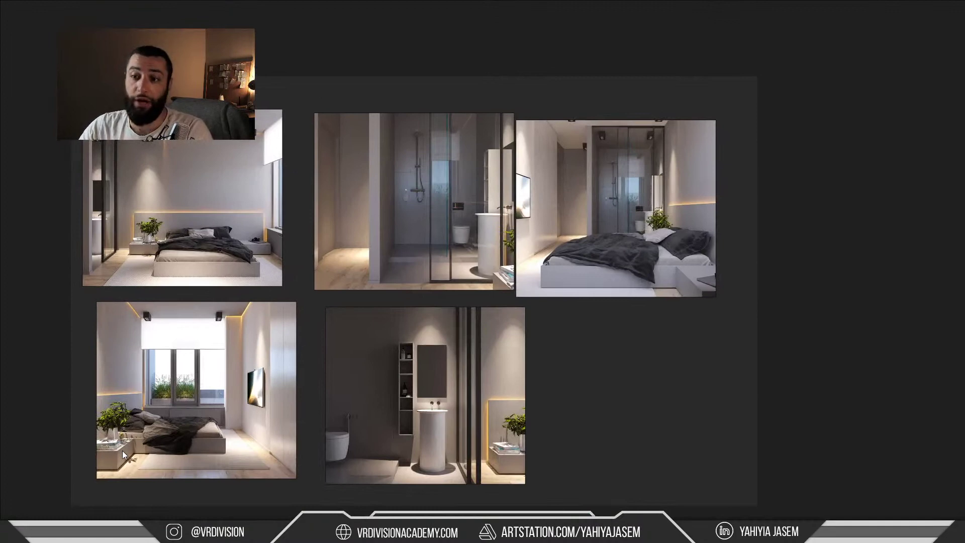
key(alt+Tab)
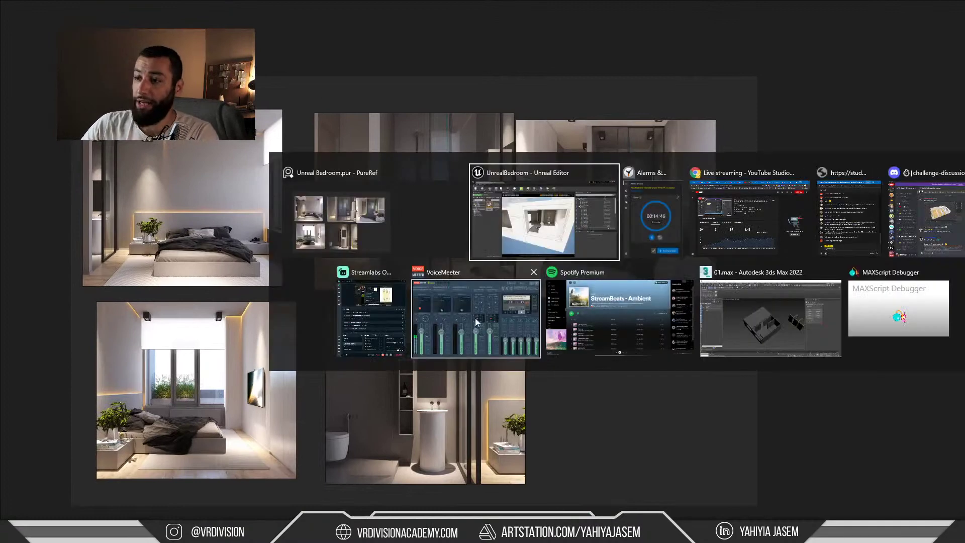
click(744, 301)
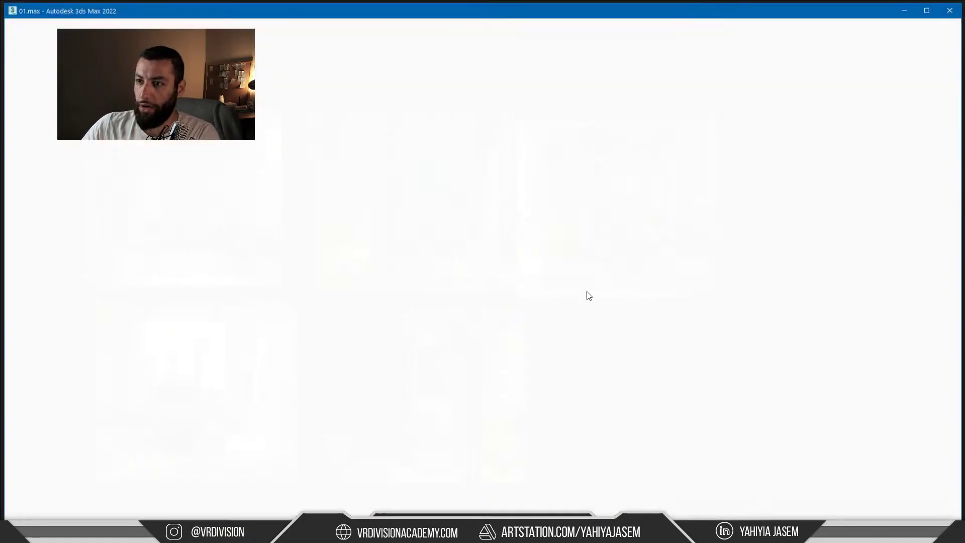
Orbit and zoom the 3ds Max viewport to inspect the bedroom's interior walls
alt+middle_drag(490, 319, 452, 309)
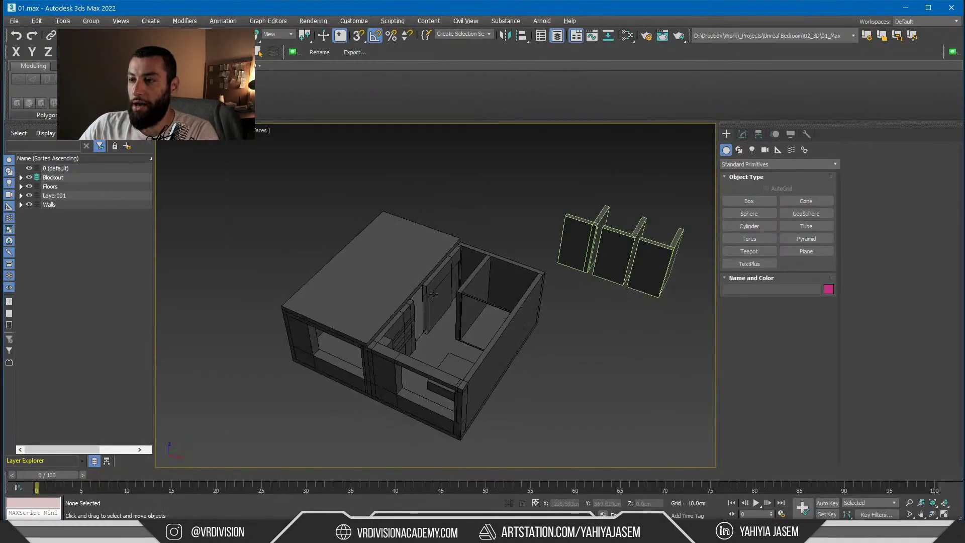
scroll(405, 303, up, 6)
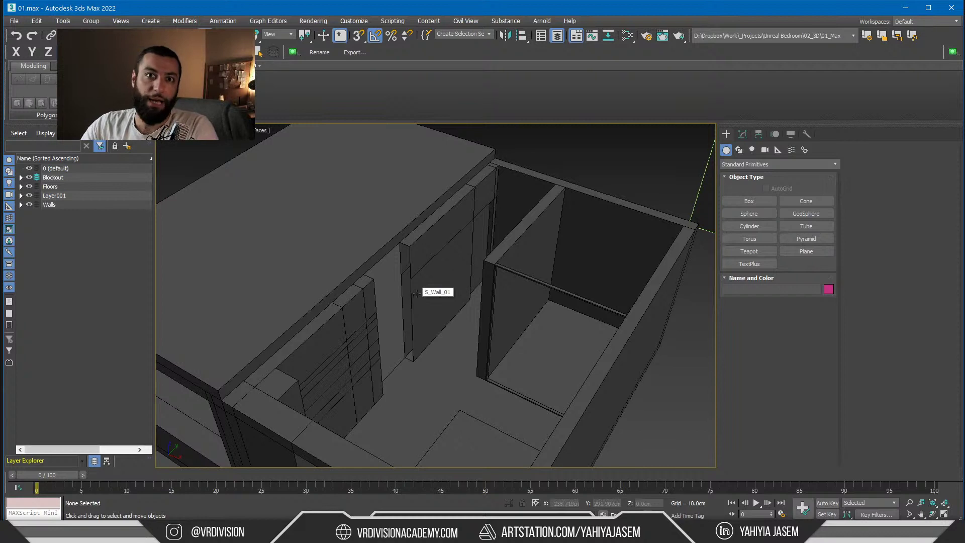
mouse_move(413, 318)
alt+middle_down()
mouse_move(404, 322)
mouse_move(417, 328)
alt+middle_up()
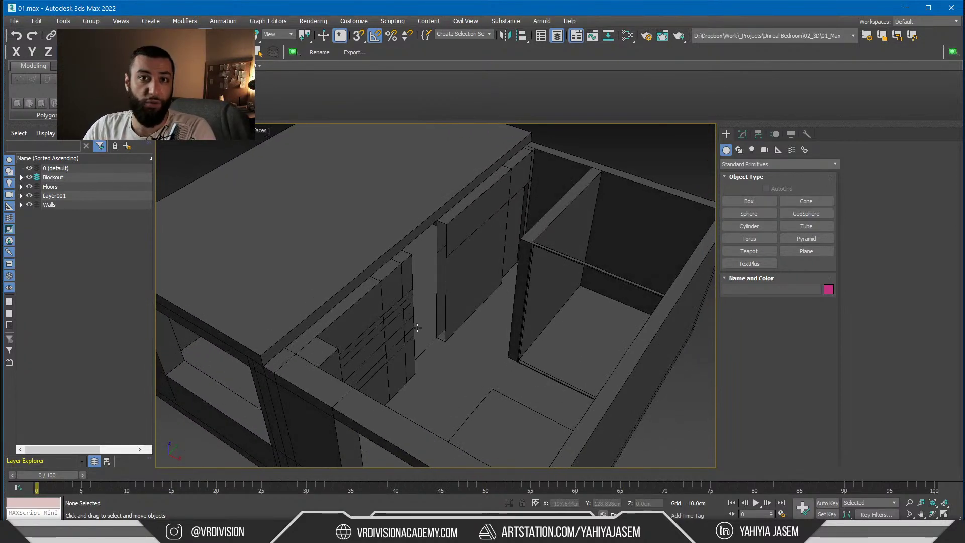
scroll(417, 328, down, 10)
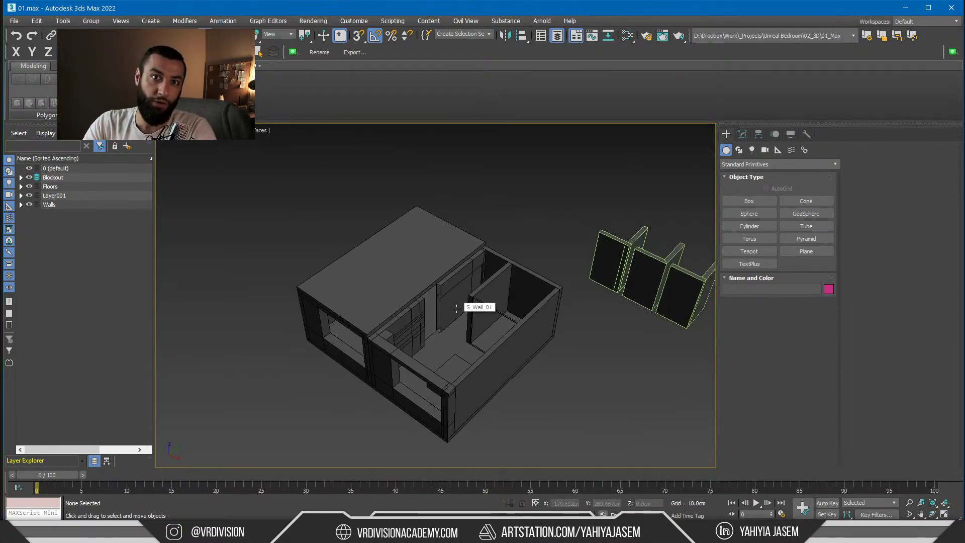
key(alt+Tab)
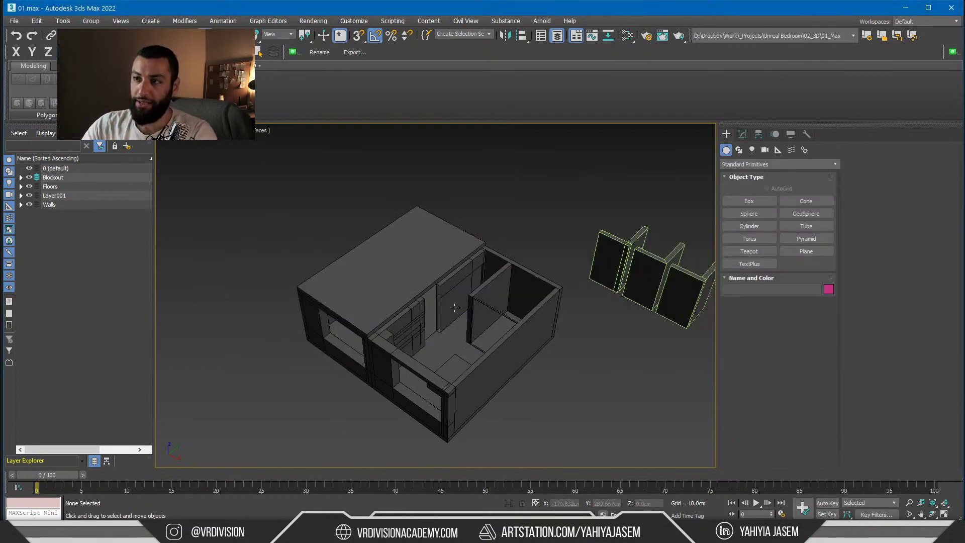
scroll(438, 325, up, 3)
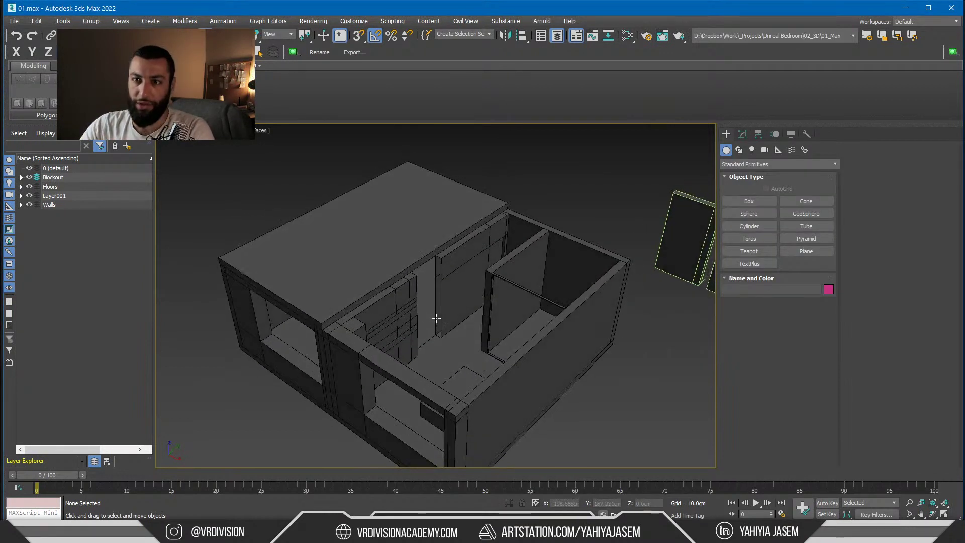
Expand the Walls, Layer001 and Floors layers, then minimize 3ds Max to the reference board
click(22, 205)
click(21, 196)
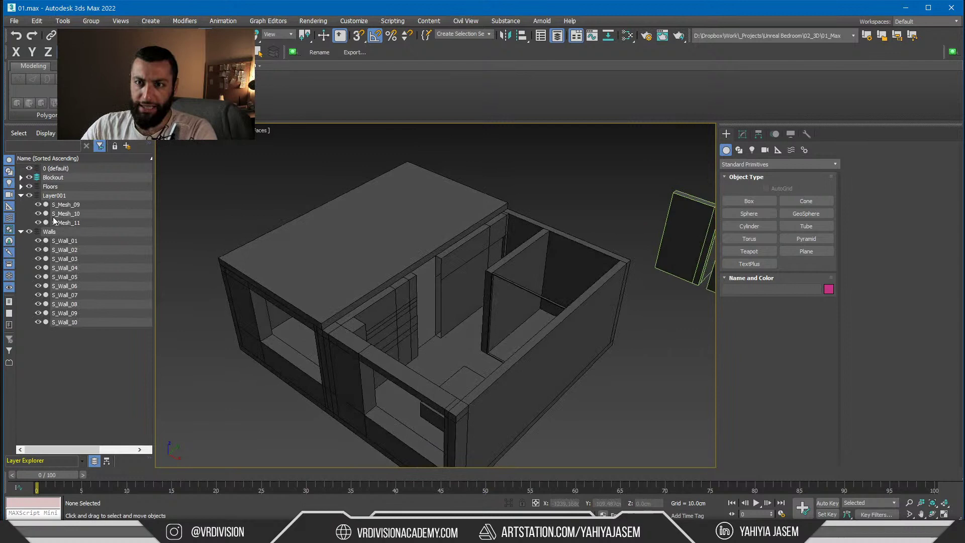
click(21, 187)
alt+middle_drag(338, 274, 346, 243)
click(906, 8)
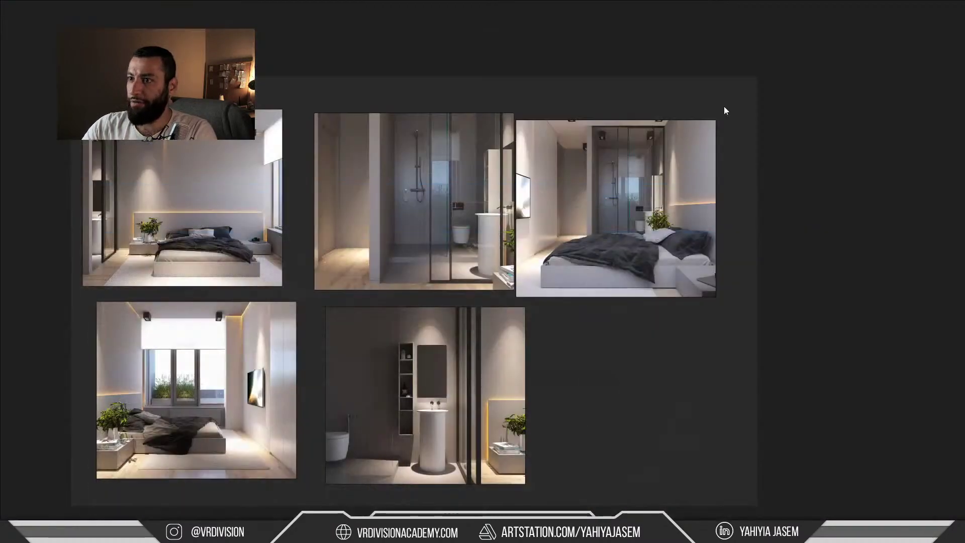
Return to the UnrealBedroom project and fly the camera around the room, windows to doorway
key(alt+Tab)
click(707, 216)
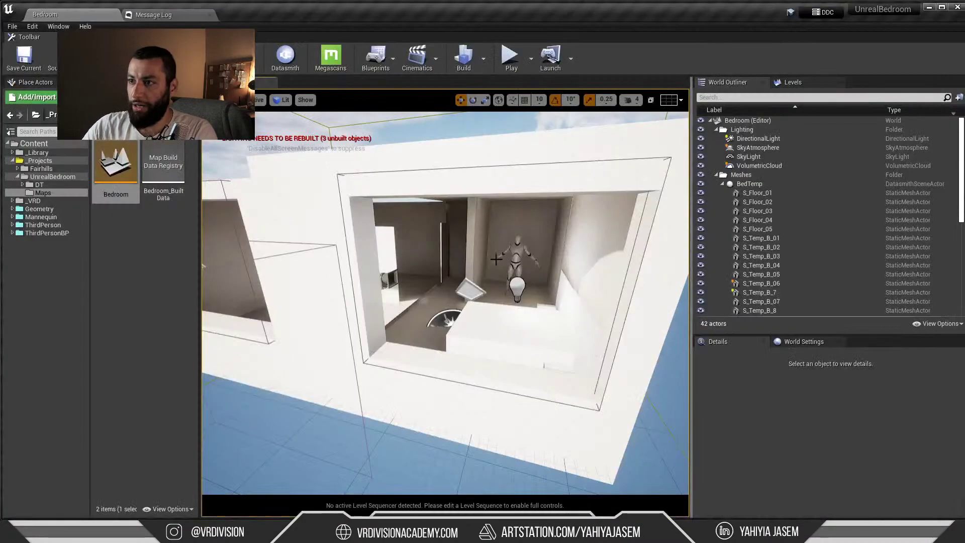
key(w)
right_drag(446, 302, 226, 331)
key(s)
right_drag(453, 261, 472, 260)
key(s)
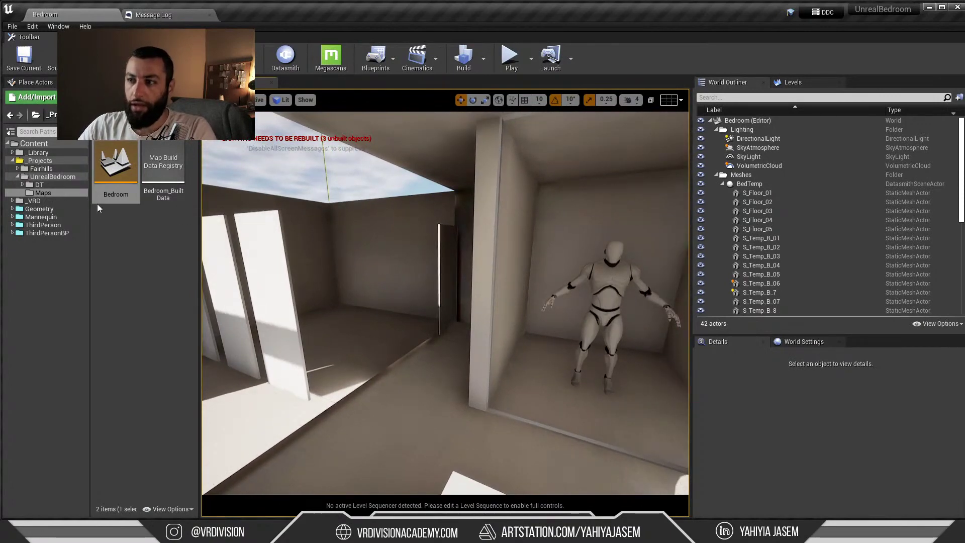
right_drag(382, 261, 322, 246)
Place the blendercube from DT/blendercube, then delete it and the leftover duplicate cube
click(22, 185)
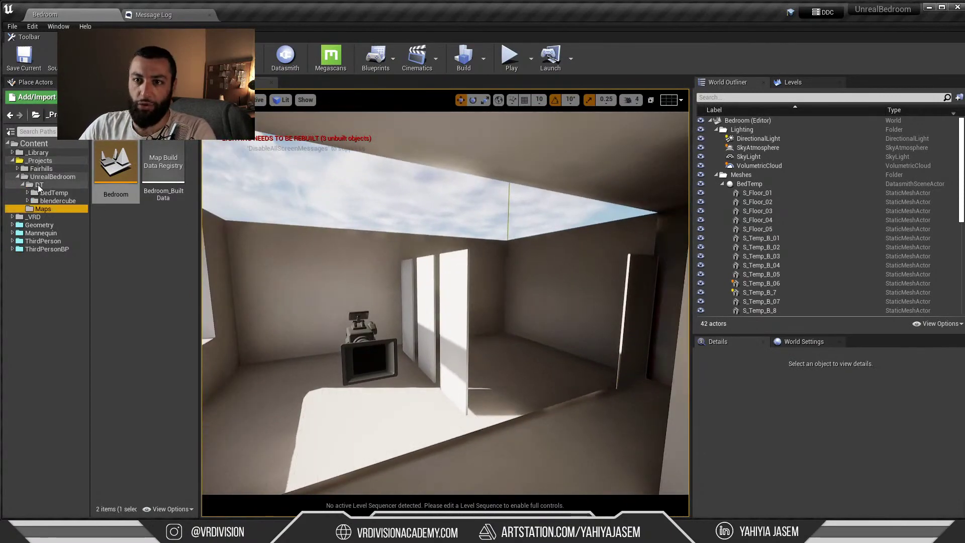
click(39, 185)
click(57, 200)
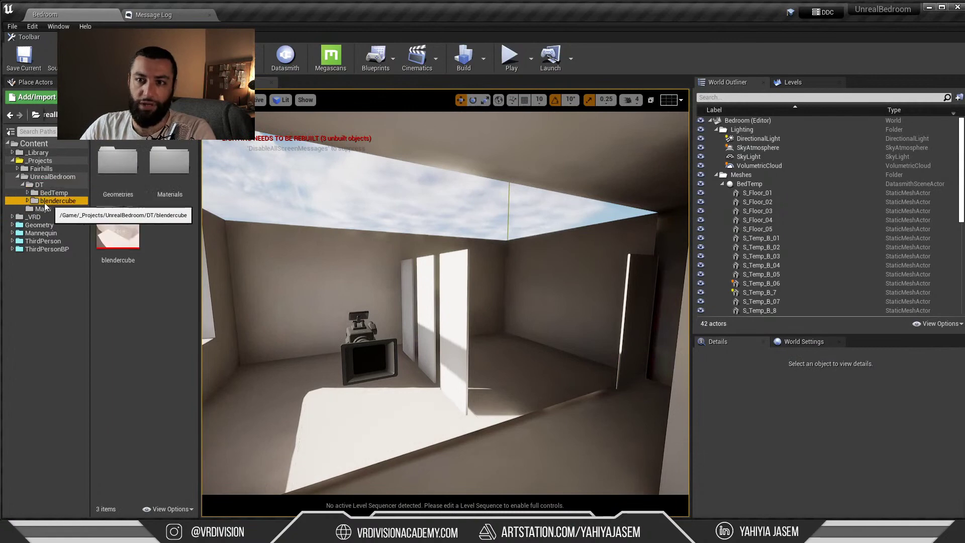
click(121, 231)
drag(121, 231, 422, 427)
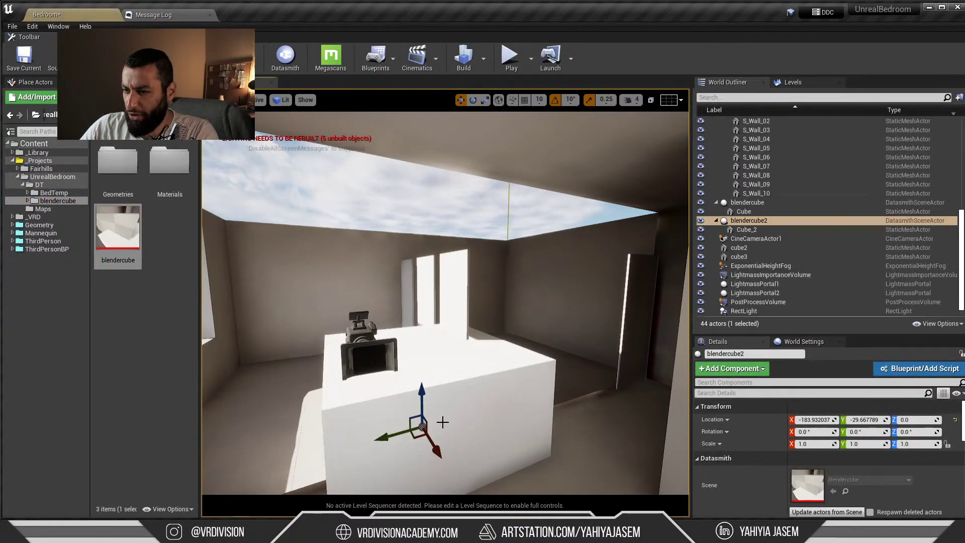
right_drag(443, 422, 430, 433)
key(Delete)
click(408, 360)
key(Delete)
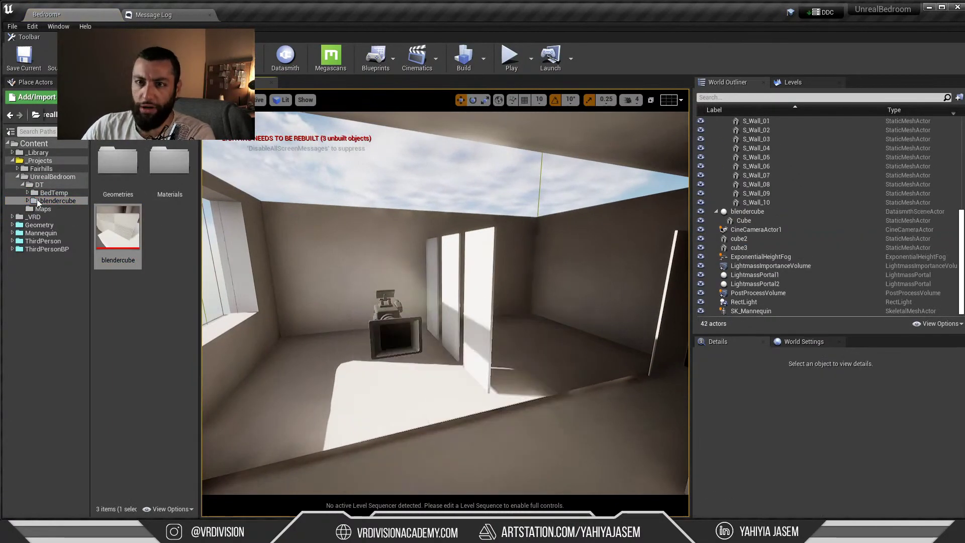
Attempt to delete the blendercube folder, backing out of the force-delete of referenced assets
click(36, 201)
key(Delete)
click(87, 232)
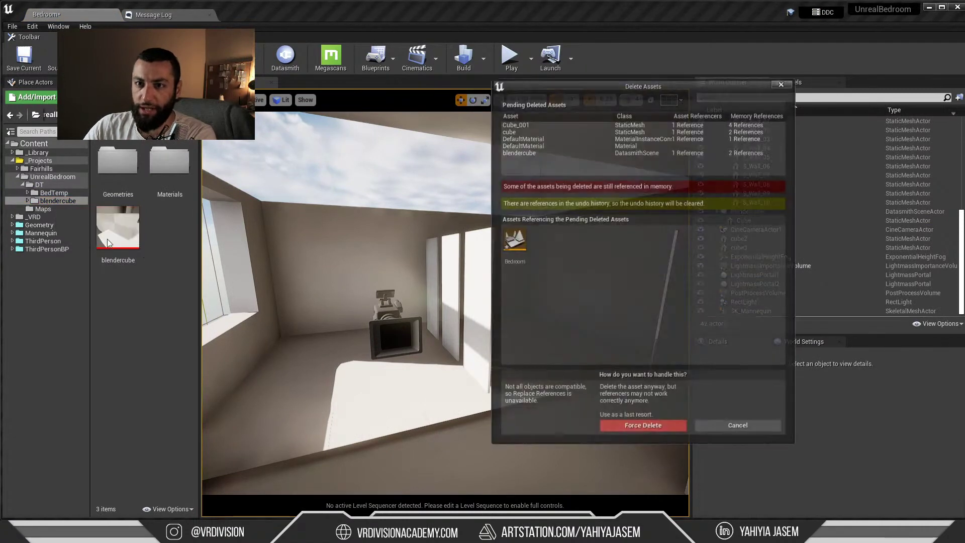
click(738, 424)
Test-place BedTemp from DT/BedTemp as BedTemp2, move it, undo, and delete it
double_click(66, 194)
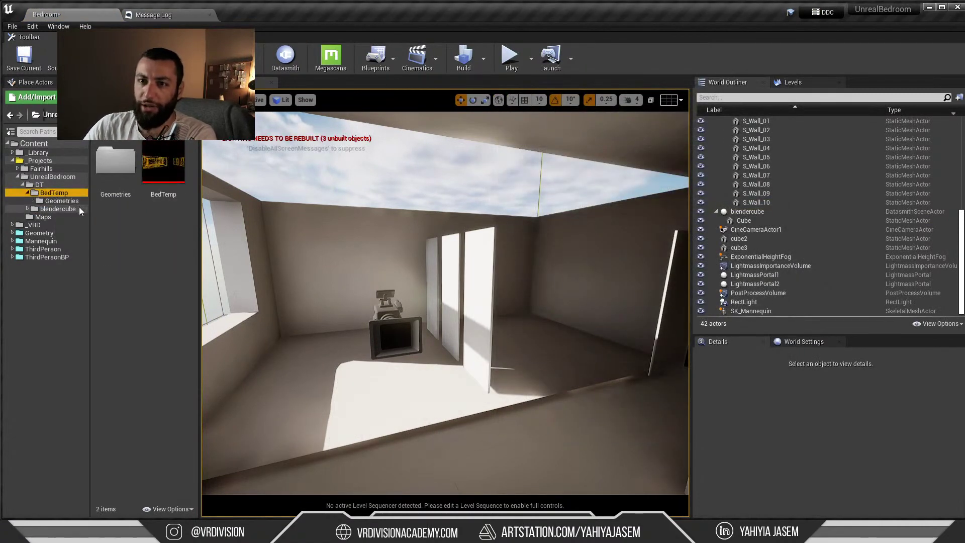
drag(162, 163, 375, 340)
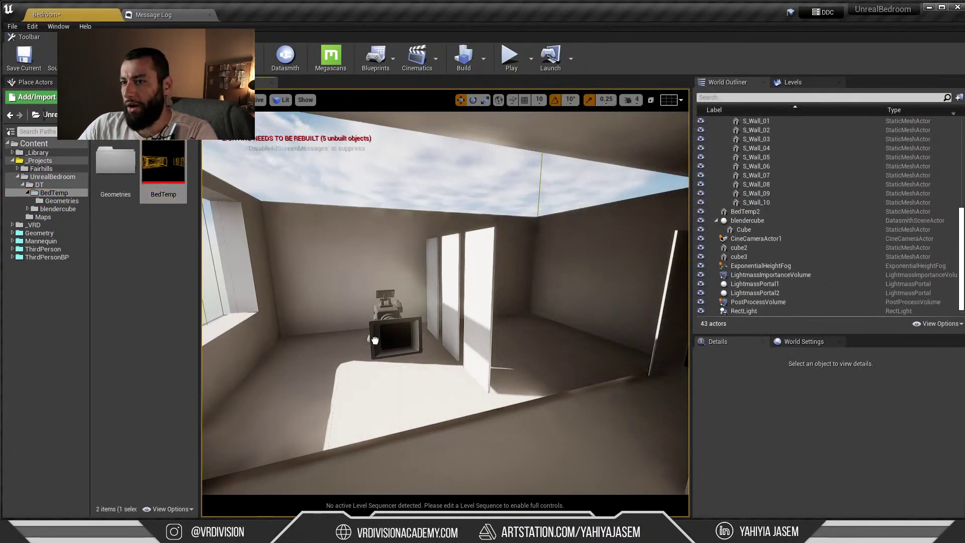
key(f)
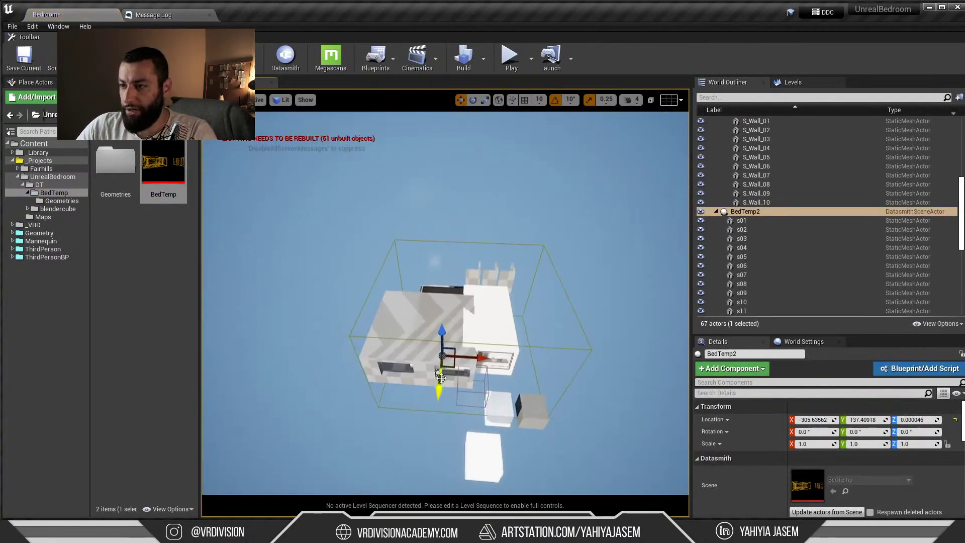
drag(449, 365, 281, 332)
key(w)
right_drag(280, 332, 261, 276)
key(s)
right_drag(399, 270, 463, 311)
key(ctrl+z)
key(Delete)
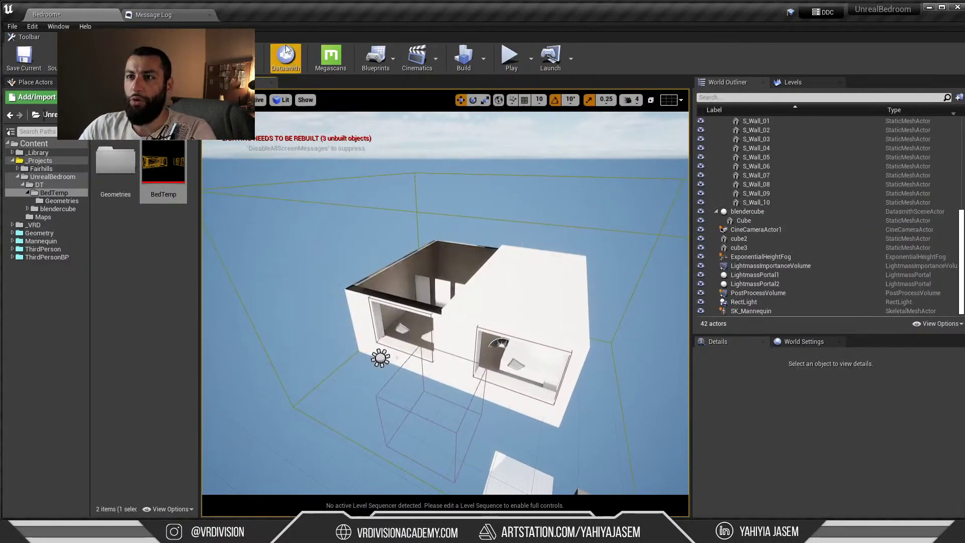
Cancel a new Datasmith import and drag the BedTemp scene into the level
click(286, 57)
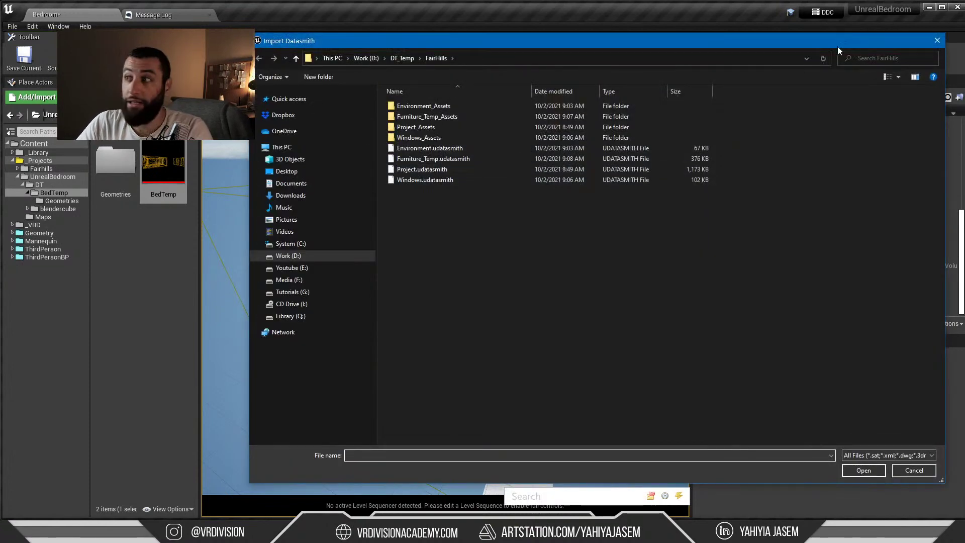
click(937, 40)
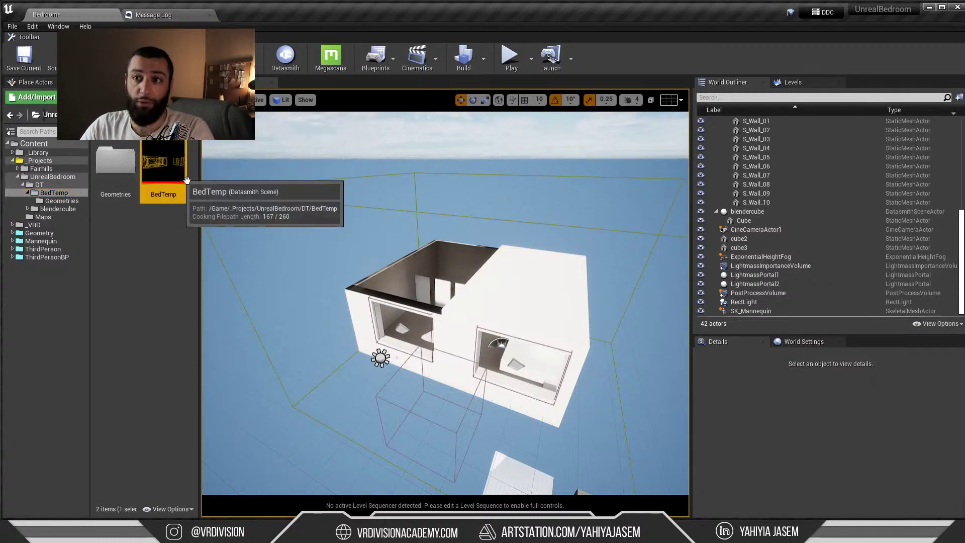
drag(160, 161, 144, 222)
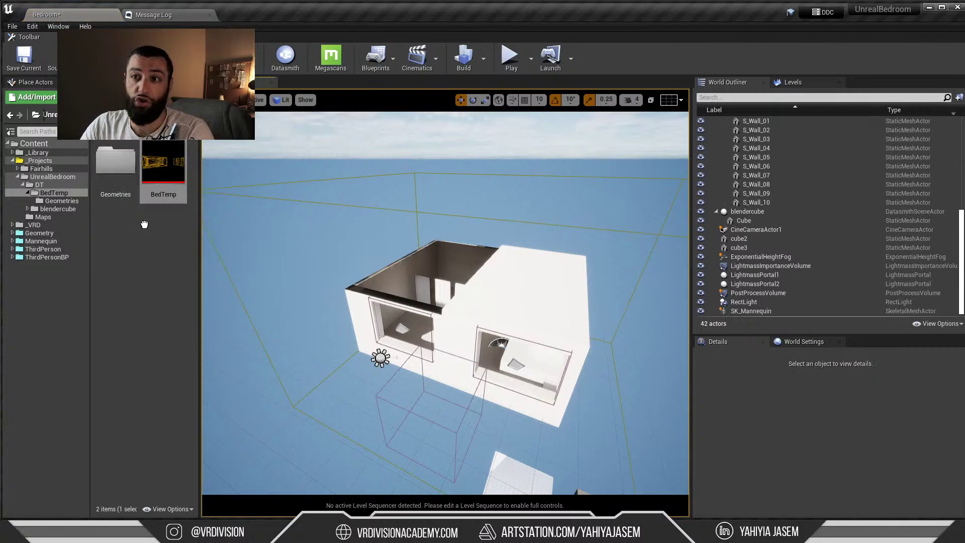
mouse_move(322, 261)
right_down()
mouse_move(351, 267)
mouse_move(328, 265)
right_up()
drag(163, 161, 261, 311)
drag(259, 234, 223, 174)
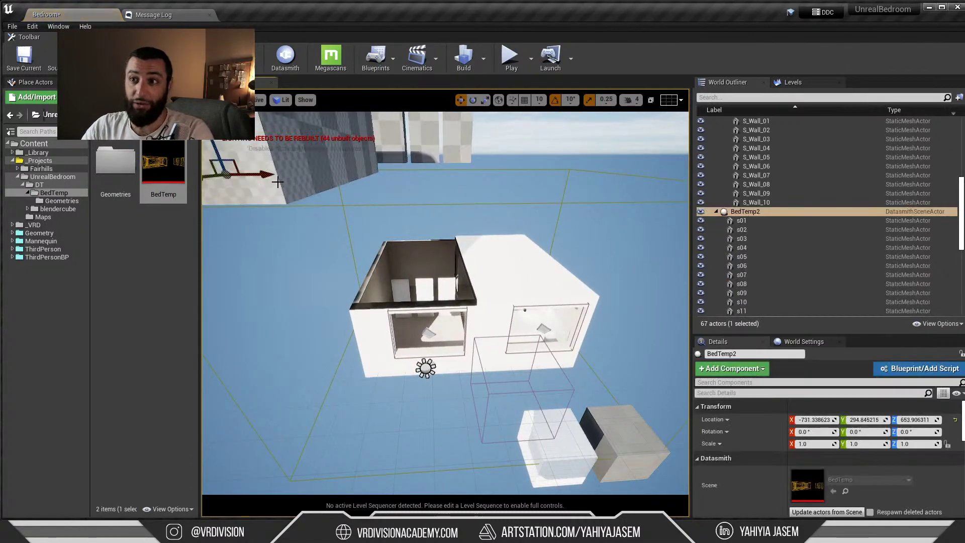
mouse_move(391, 276)
right_down()
mouse_move(327, 312)
mouse_move(390, 275)
right_up()
scroll(390, 276, down, 5)
Move BedTemp2 beside the room, frame it, then minimize the Unreal Editor
drag(478, 307, 351, 232)
mouse_move(378, 195)
right_down()
mouse_move(352, 183)
mouse_move(378, 195)
right_up()
key(f)
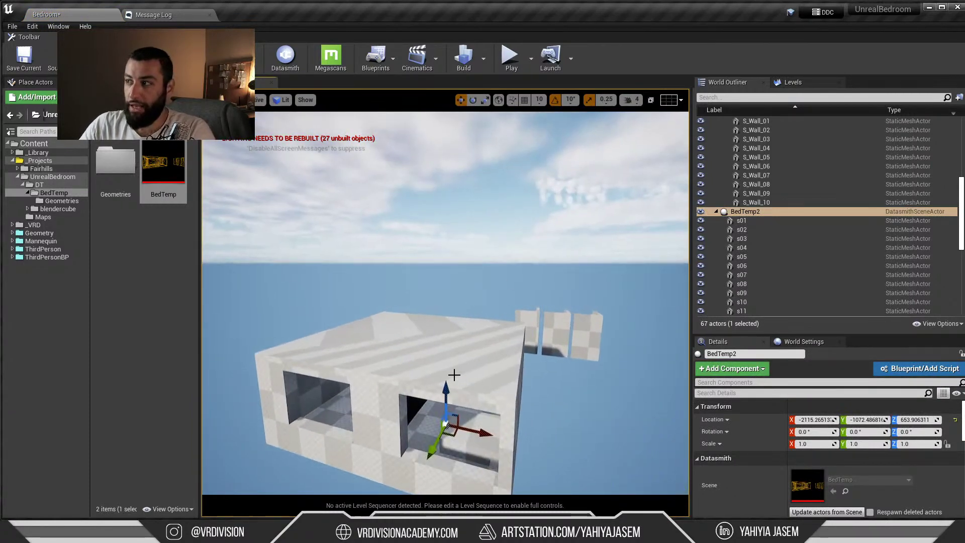
right_drag(402, 348, 399, 320)
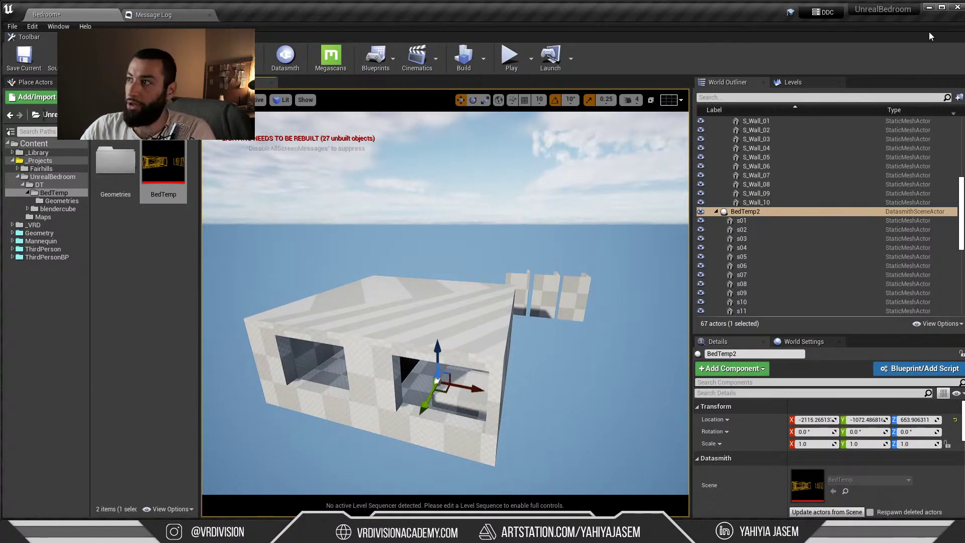
click(928, 8)
key(ctrl+f)
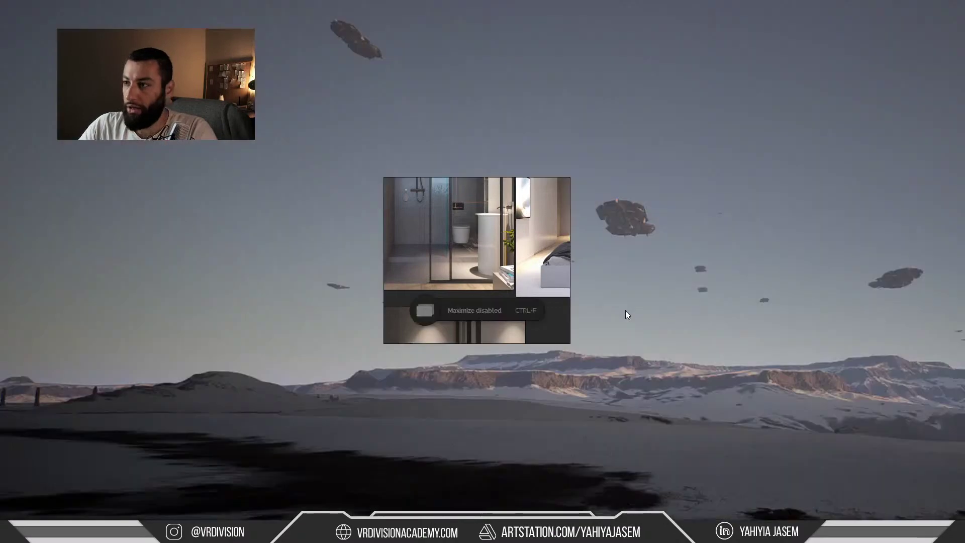
Orbit and zoom around the 01.max room model in 3ds Max, including a low angle
click(252, 531)
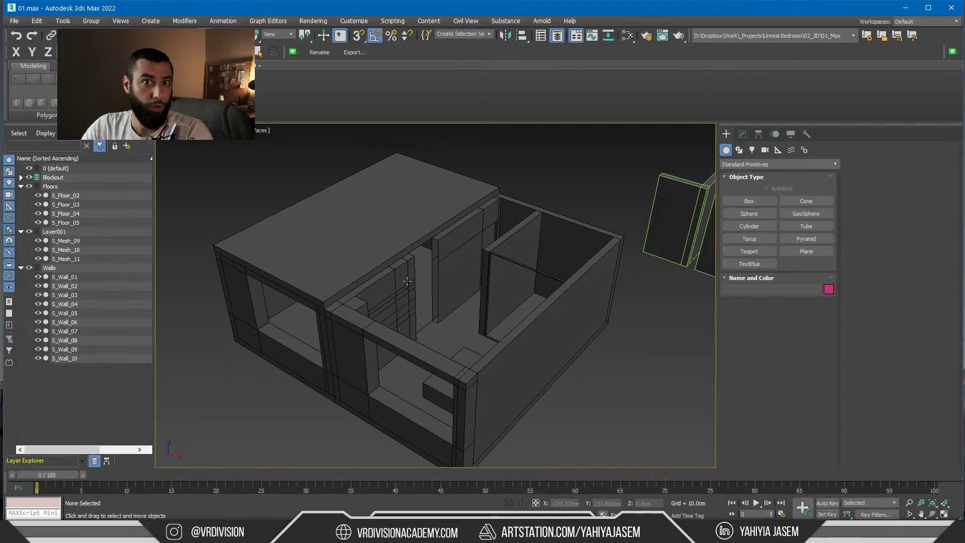
alt+middle_drag(407, 282, 411, 268)
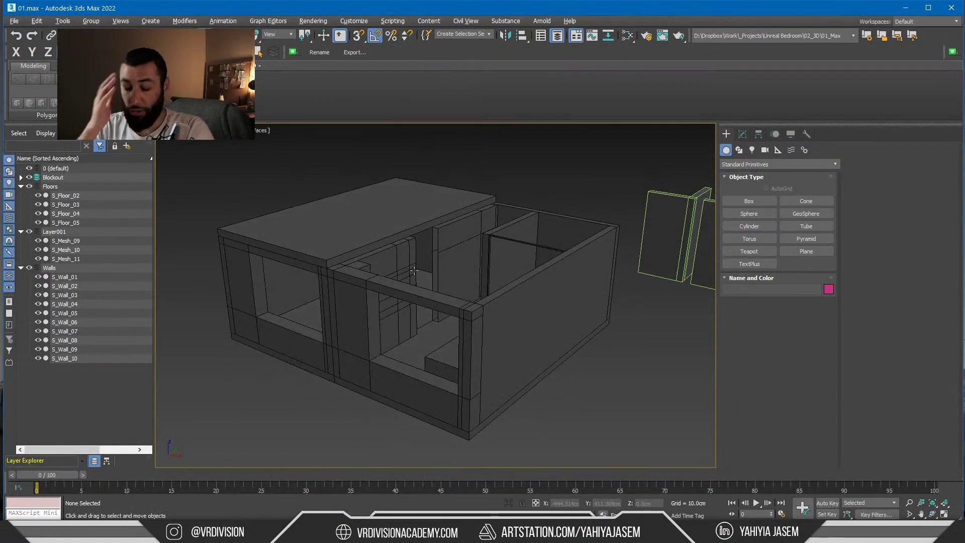
scroll(418, 275, down, 6)
scroll(423, 275, up, 3)
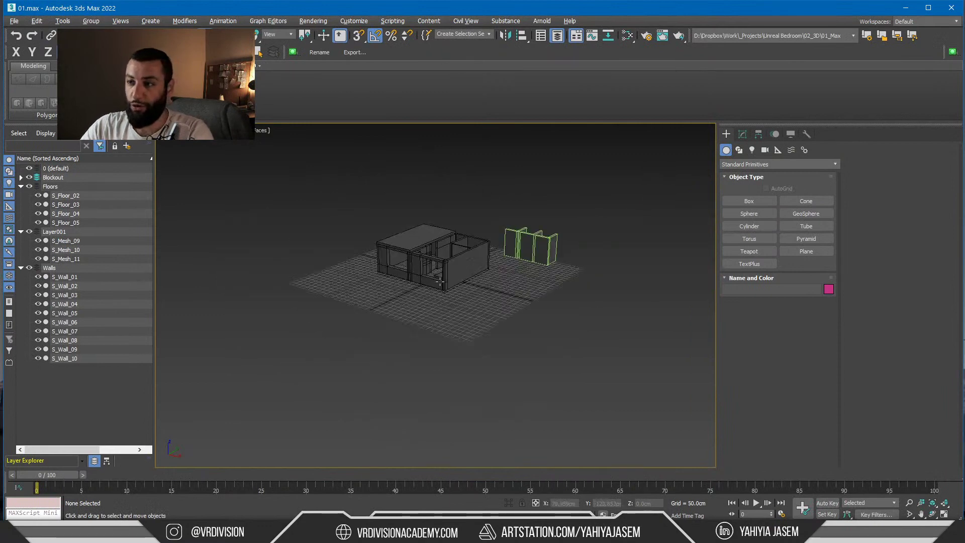
alt+middle_drag(442, 280, 476, 218)
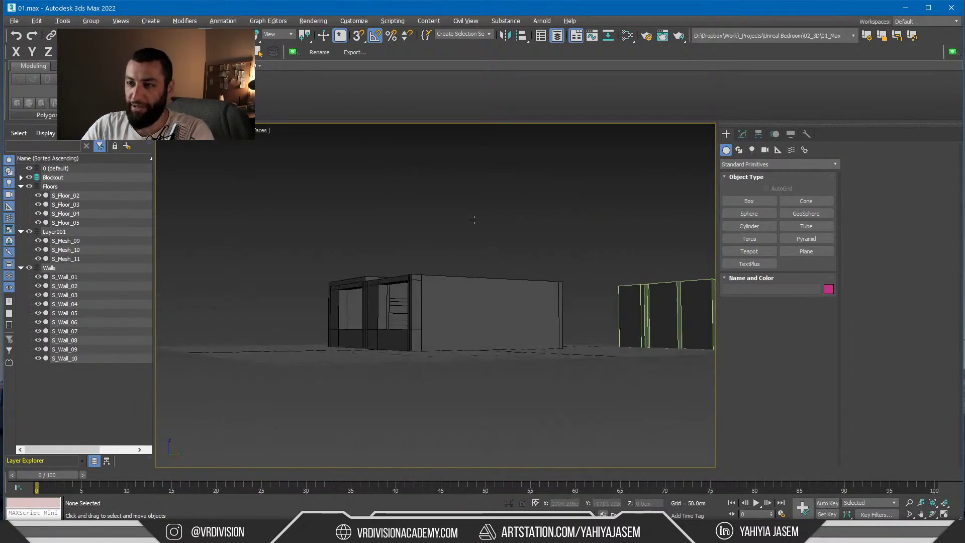
scroll(448, 327, up, 4)
scroll(386, 317, down, 4)
Back in Unreal, drop another BedTemp copy (BedTemp3) into the level
key(alt+Tab)
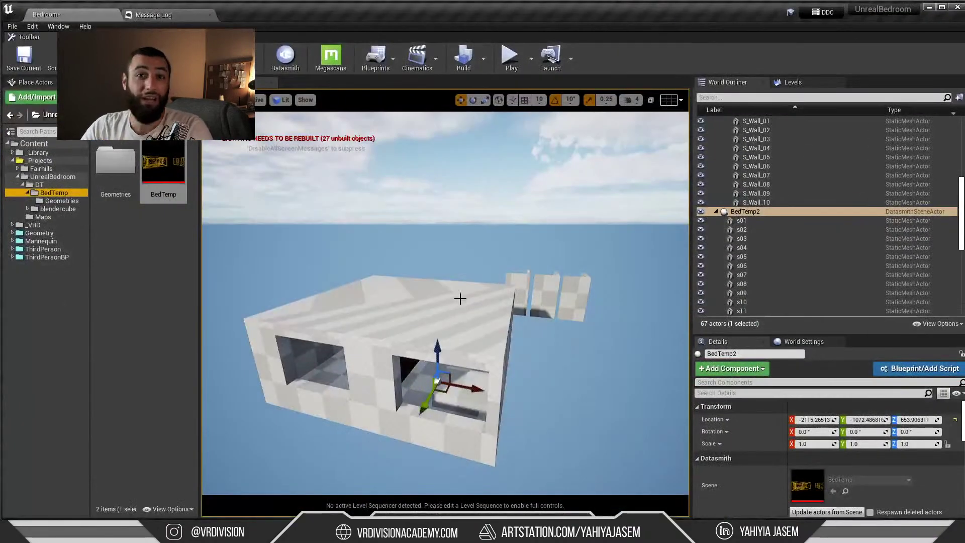
right_drag(459, 297, 402, 312)
drag(168, 184, 405, 259)
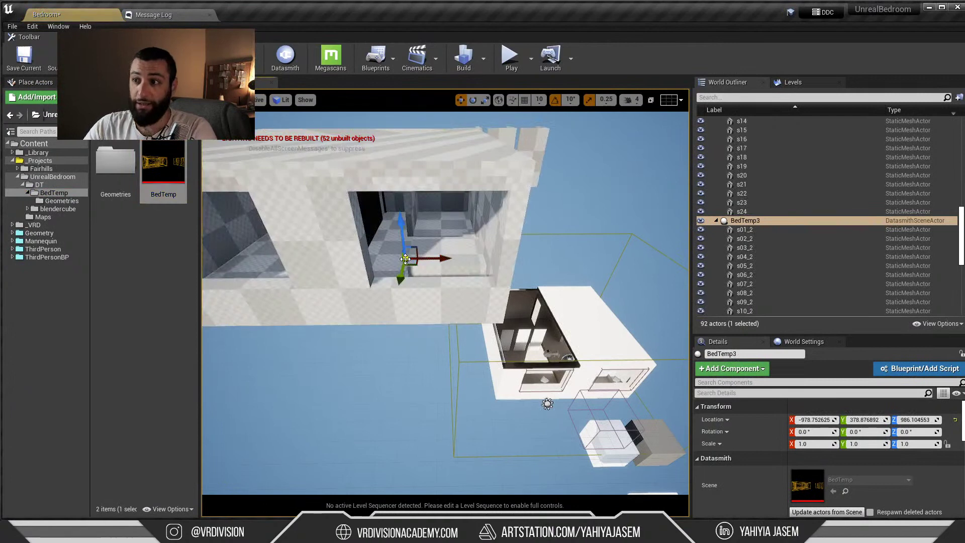
Undo the extra BedTemp copy and set BedTemp2's location to X 0, Y 0, Z 0
key(ctrl+z)
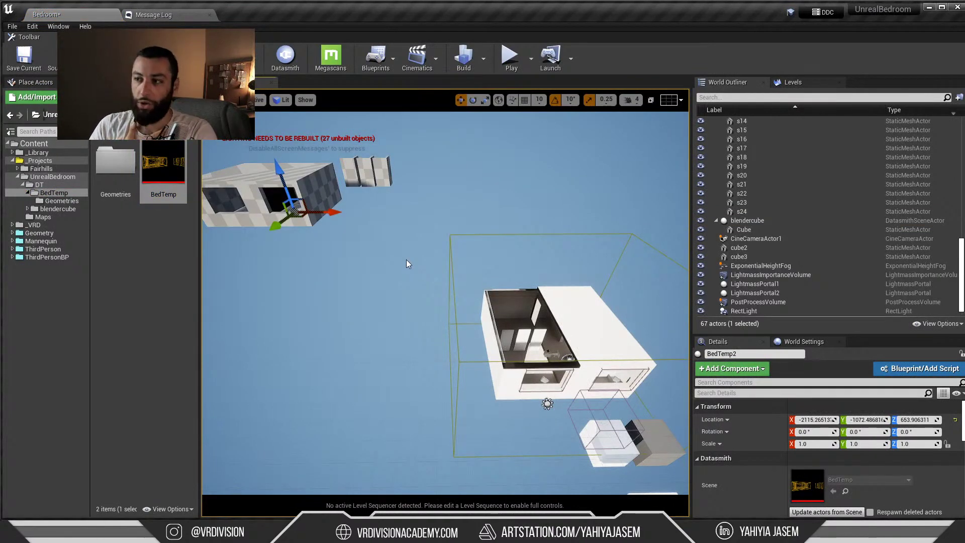
right_drag(421, 244, 438, 300)
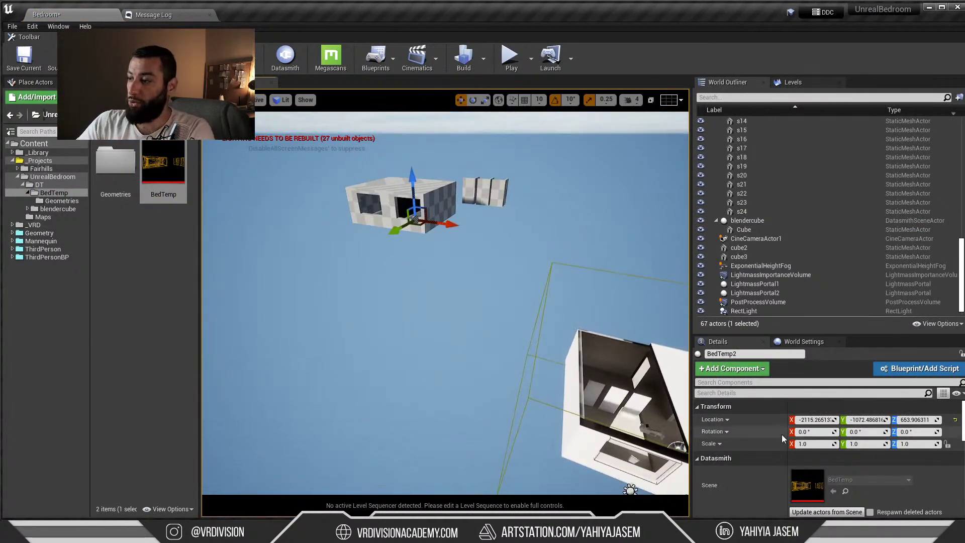
text(0)
key(Return)
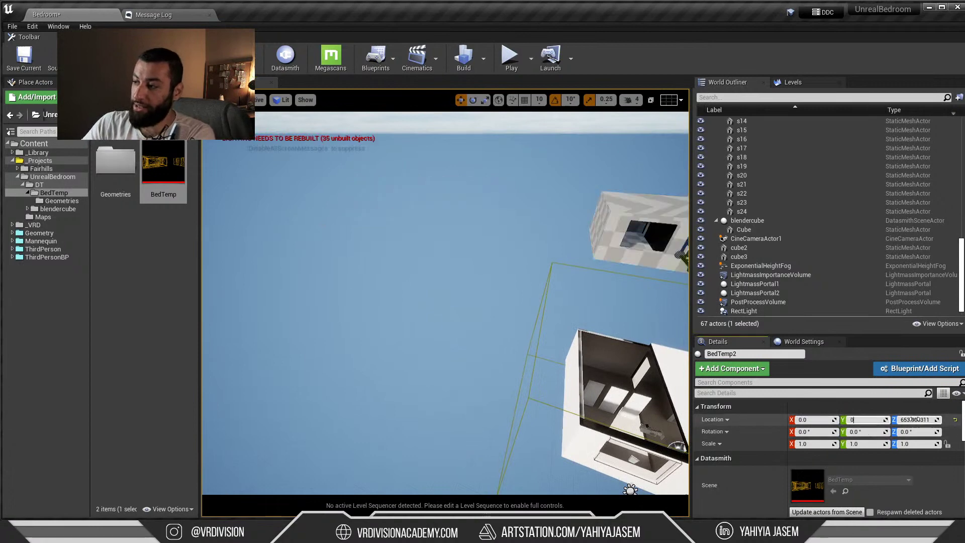
click(914, 419)
text(0)
key(Return)
Orbit around the building, drop a new BedTemp3 copy into the level, and select it
right_drag(553, 321, 611, 302)
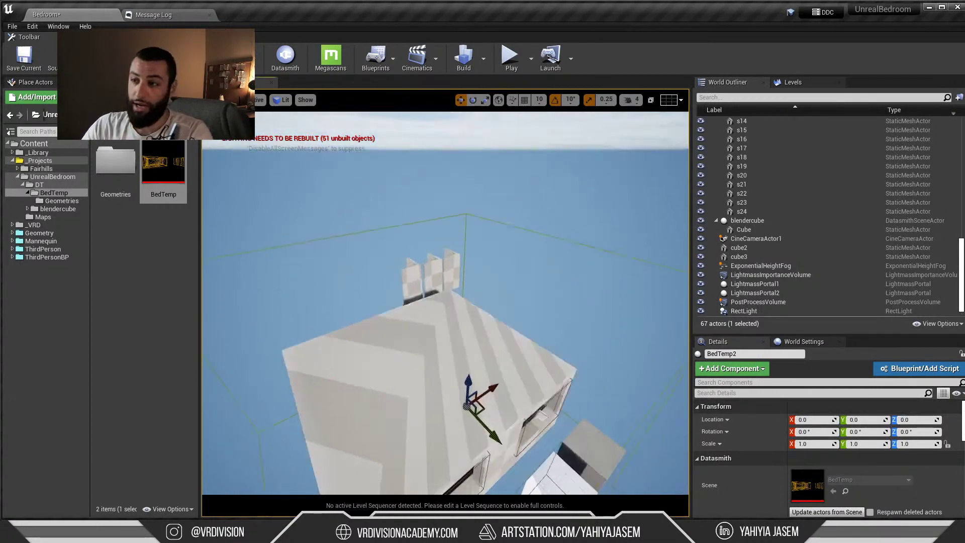
right_drag(620, 354, 533, 367)
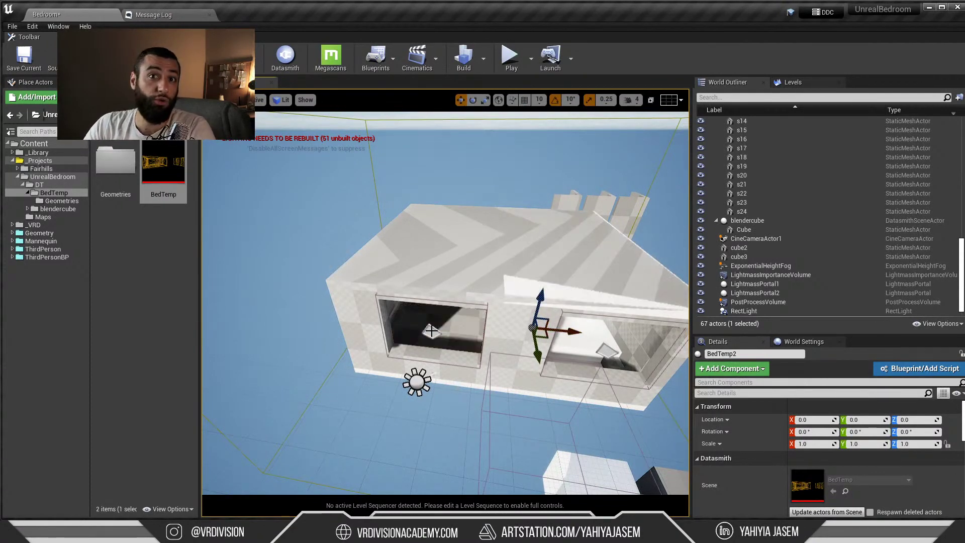
right_drag(571, 286, 481, 288)
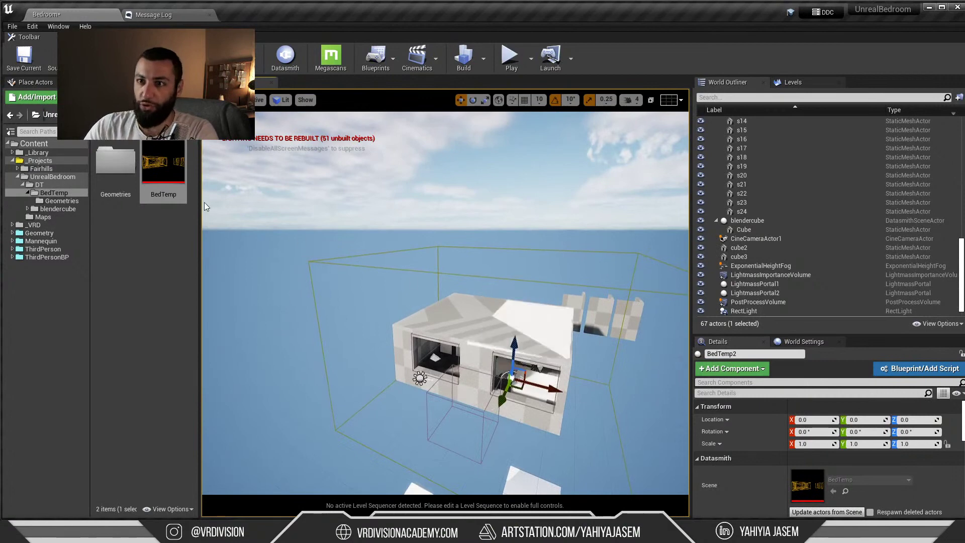
drag(163, 166, 313, 306)
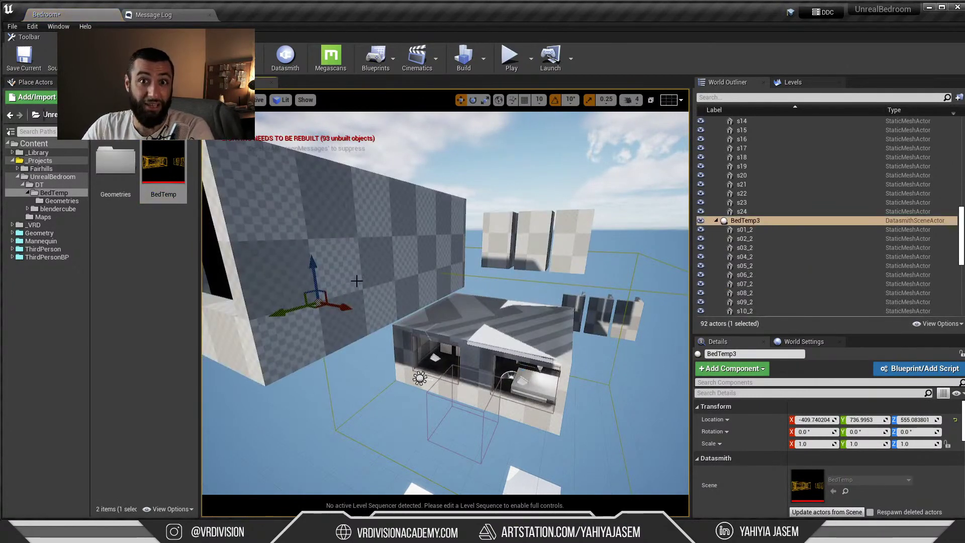
key(alt+Tab)
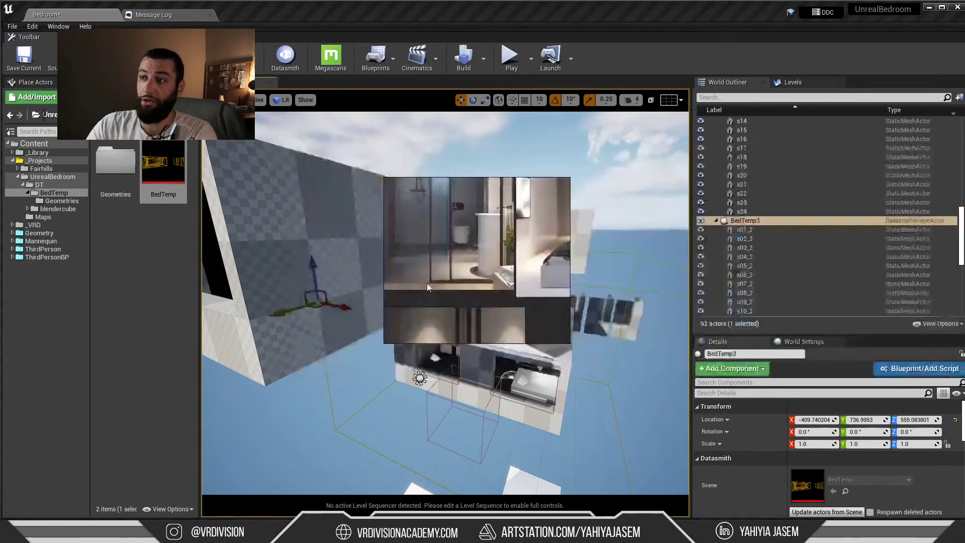
key(alt+Tab)
key(alt+Tab)
key(alt+Tab)
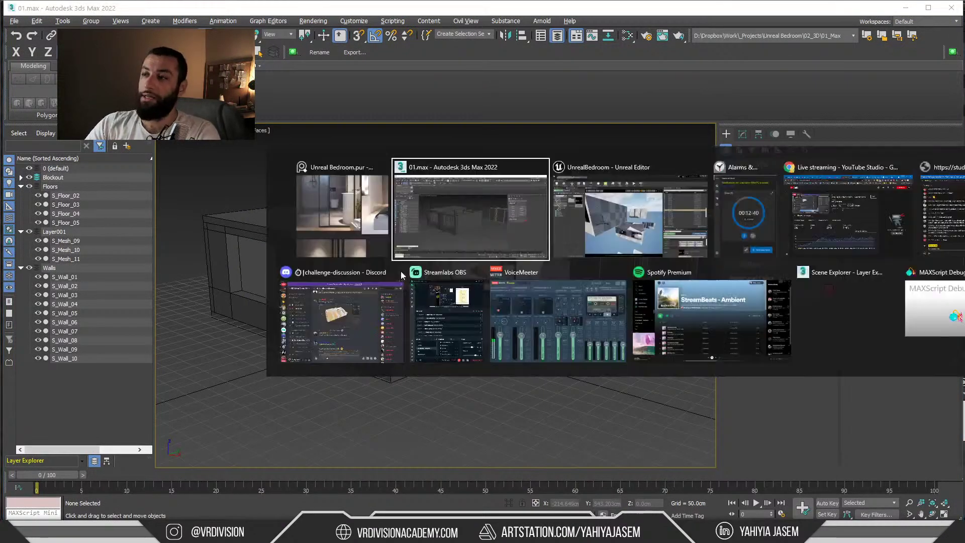
click(877, 220)
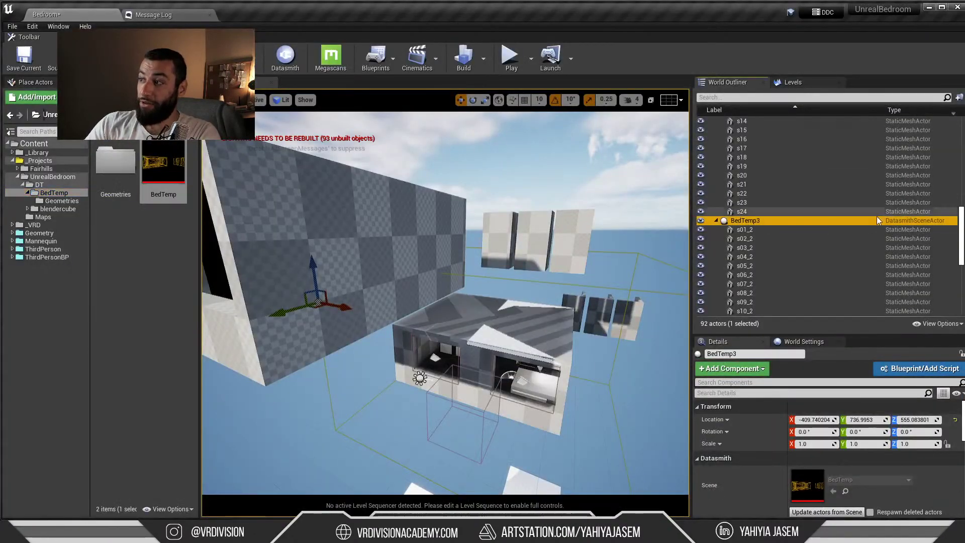
Click through several BedTemp3 mesh pieces, then test-lower BedTemp3 and undo it
click(764, 249)
scroll(750, 273, down, 3)
click(752, 263)
click(754, 289)
scroll(757, 294, down, 5)
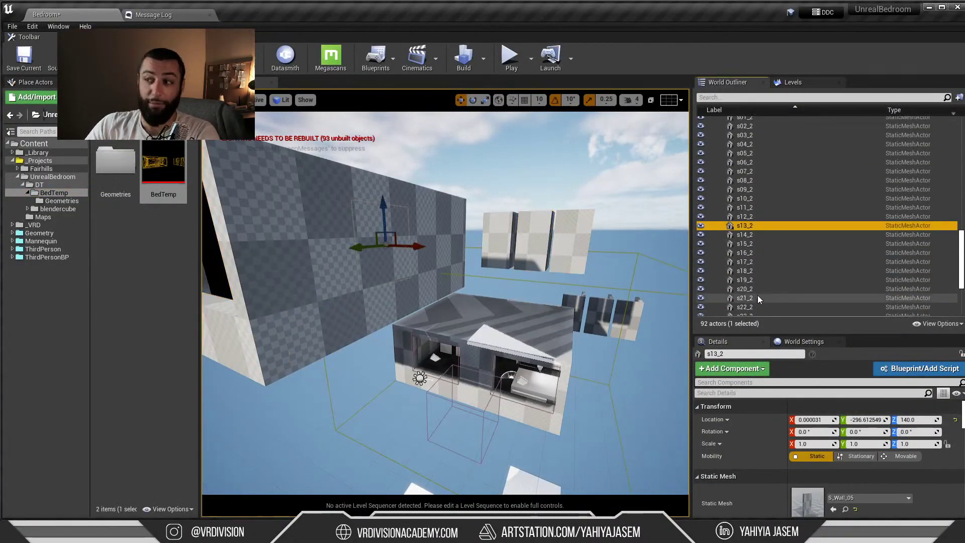
click(759, 273)
scroll(757, 287, up, 4)
click(747, 205)
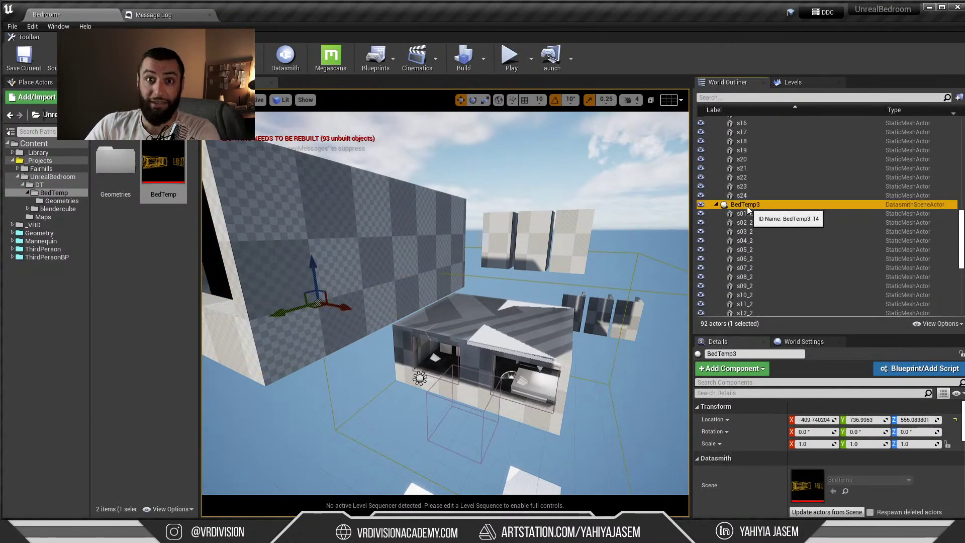
drag(313, 271, 300, 302)
key(ctrl+z)
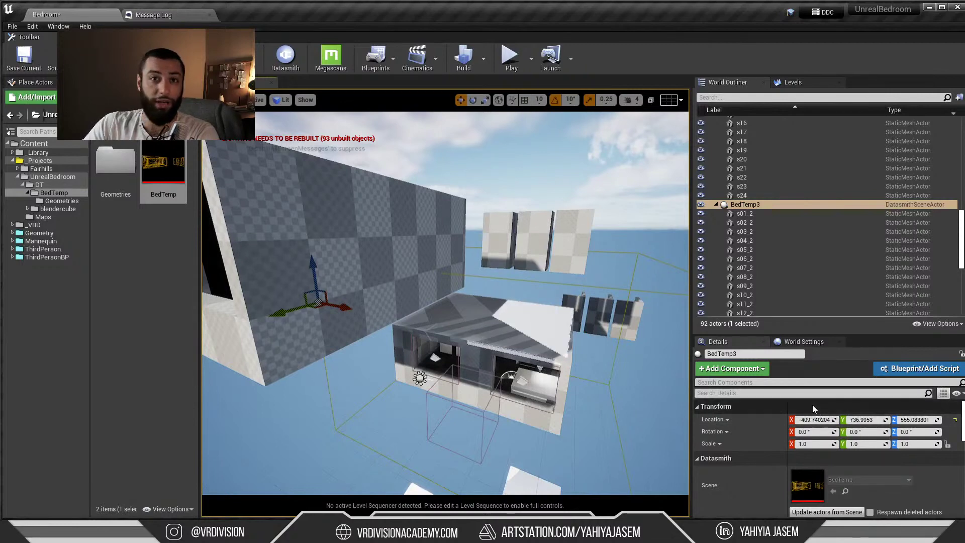
Focus the view on BedTemp3 and select it with all child meshes through s24_2
right_drag(554, 203, 533, 200)
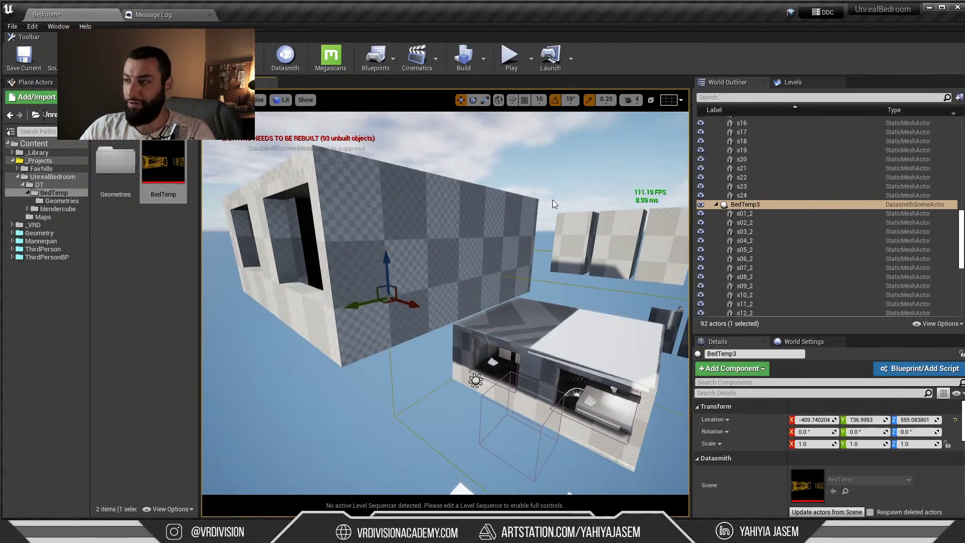
click(743, 206)
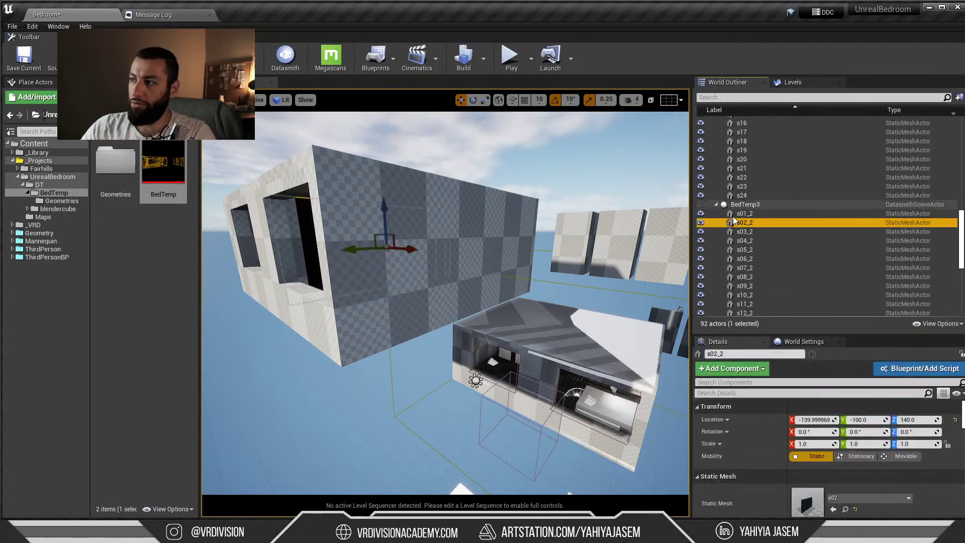
right_click(737, 206)
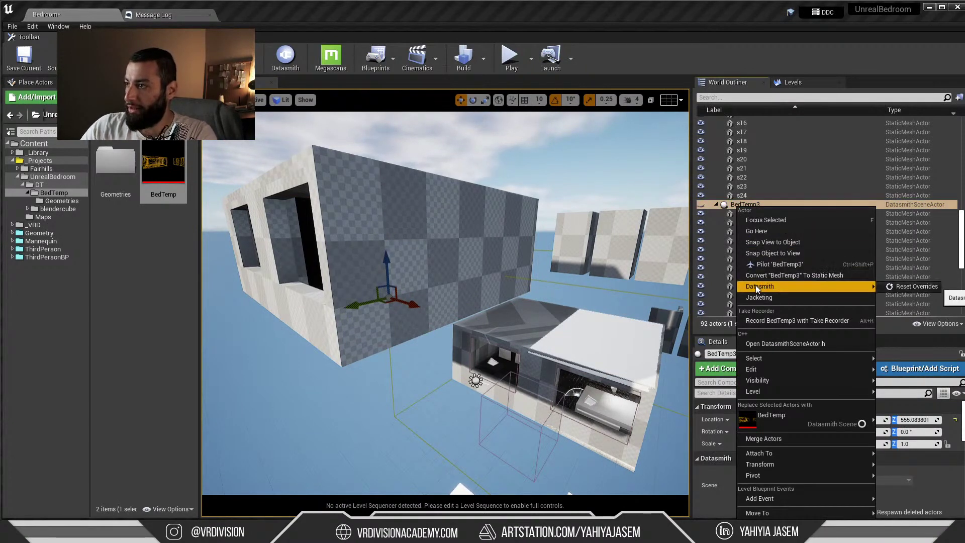
click(716, 204)
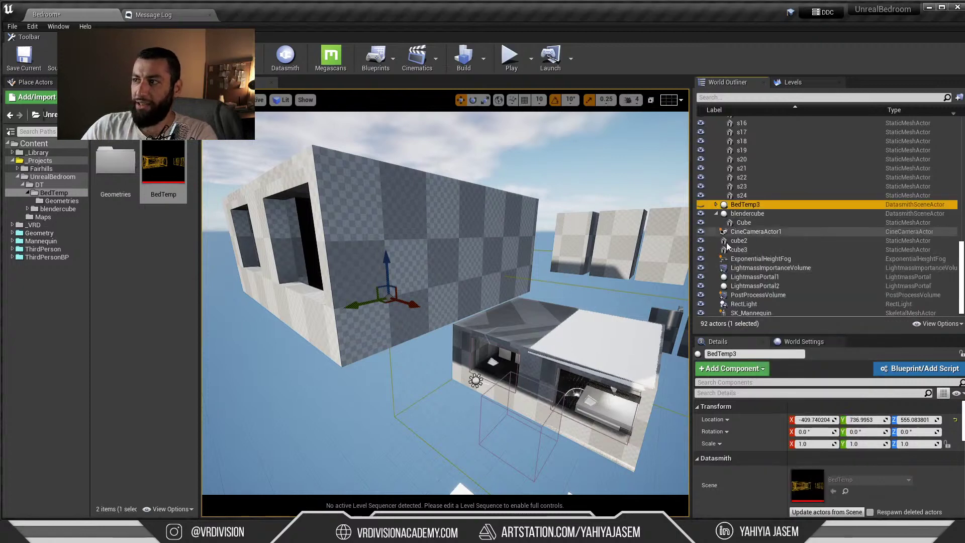
double_click(742, 205)
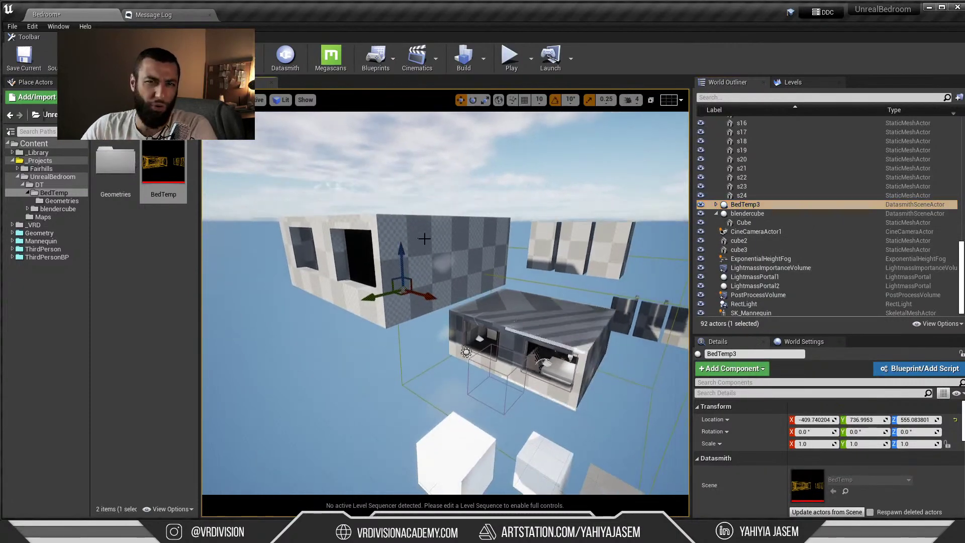
click(716, 204)
click(745, 206)
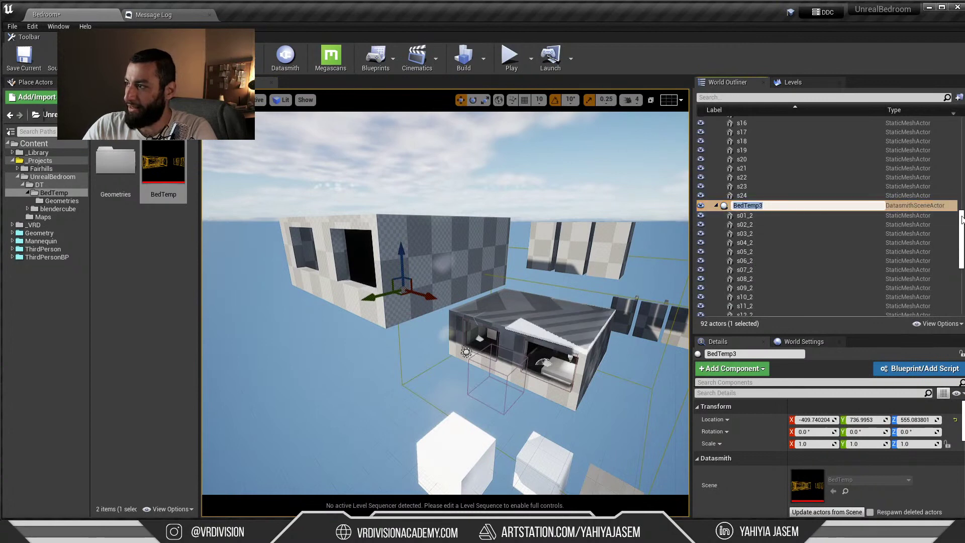
drag(961, 233, 959, 272)
shift+click(749, 204)
scroll(760, 224, up, 13)
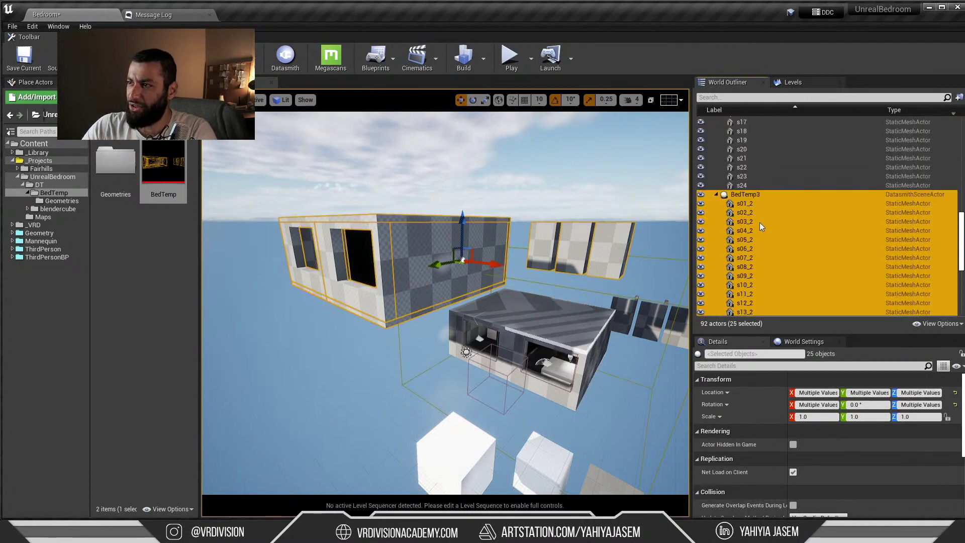
Bring up the actions menu for the BedTemp3 scene in the outliner, then dismiss it
click(758, 222)
click(734, 197)
right_click(734, 197)
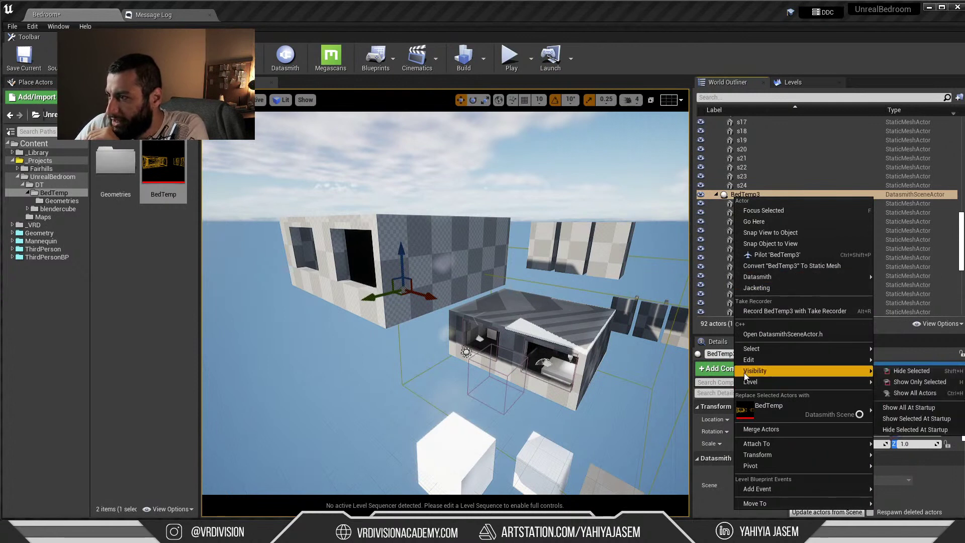
mouse_move(744, 360)
mouse_move(747, 350)
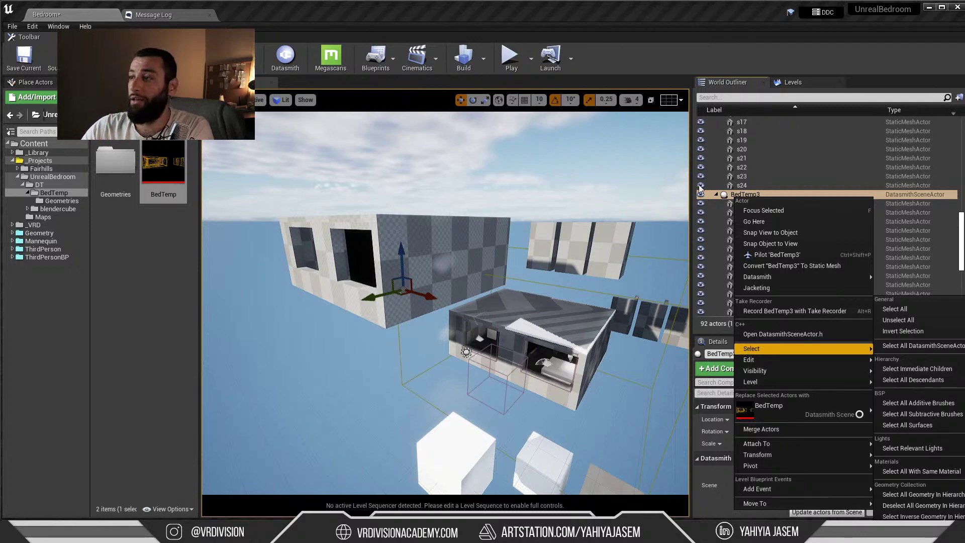
click(756, 171)
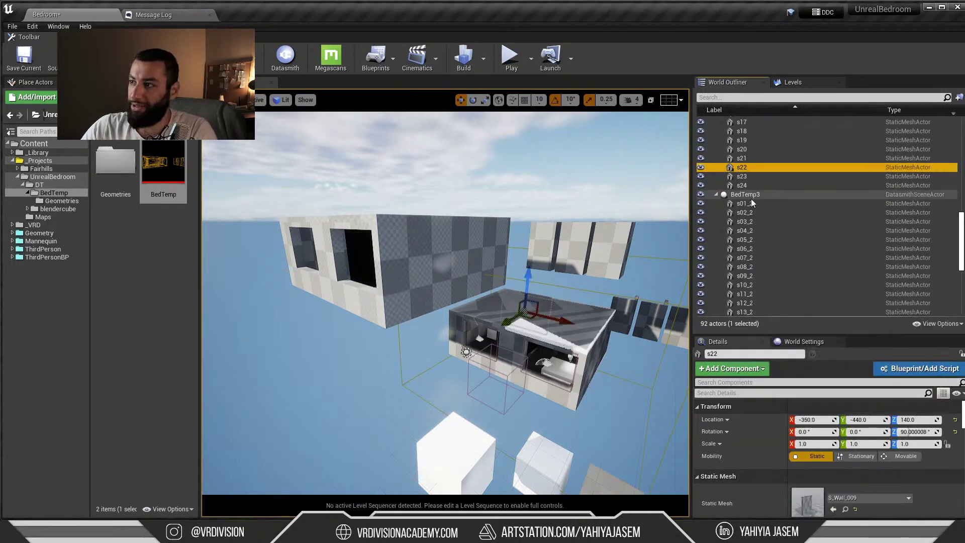
Select the BedTemp3 scene together with all 24 of its descendant meshes
click(747, 195)
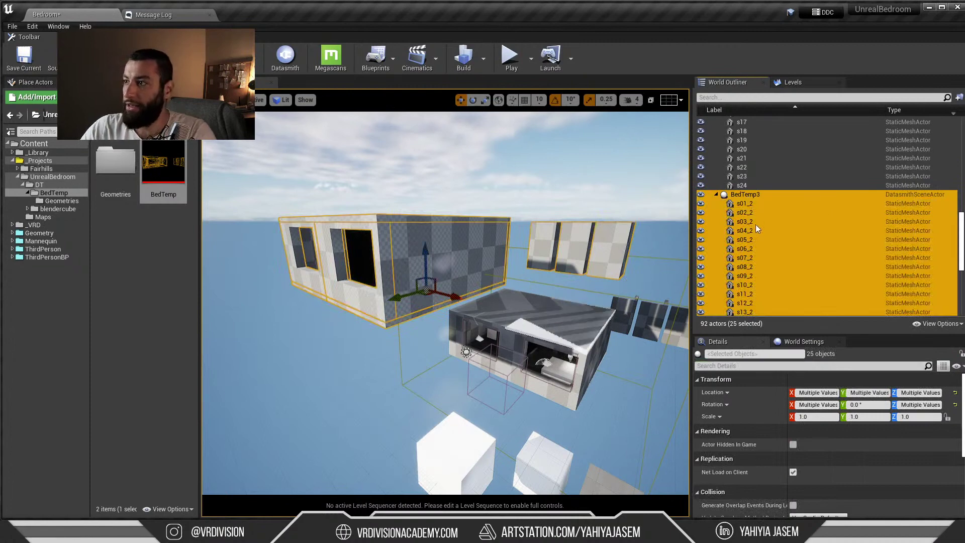
scroll(769, 231, down, 8)
scroll(779, 186, up, 7)
click(767, 180)
scroll(764, 214, down, 8)
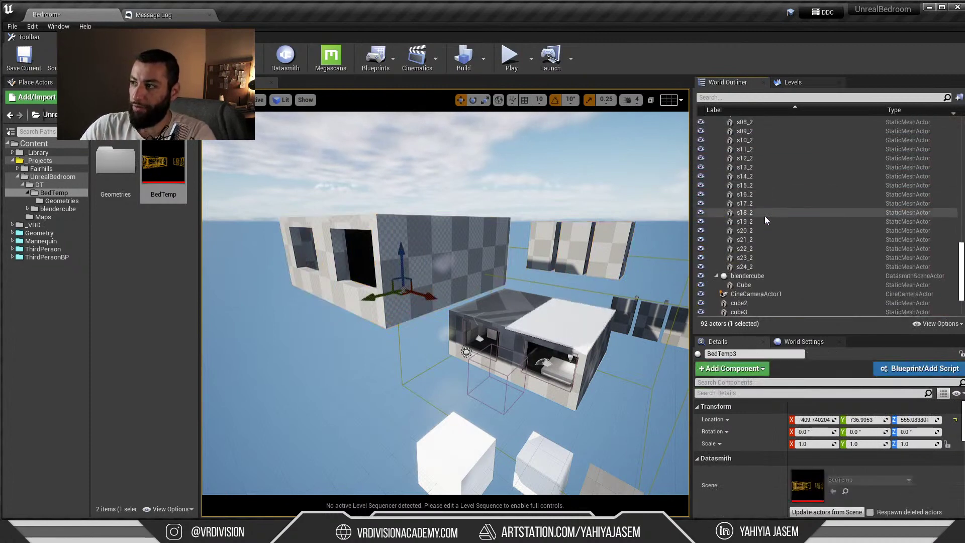
shift+click(749, 267)
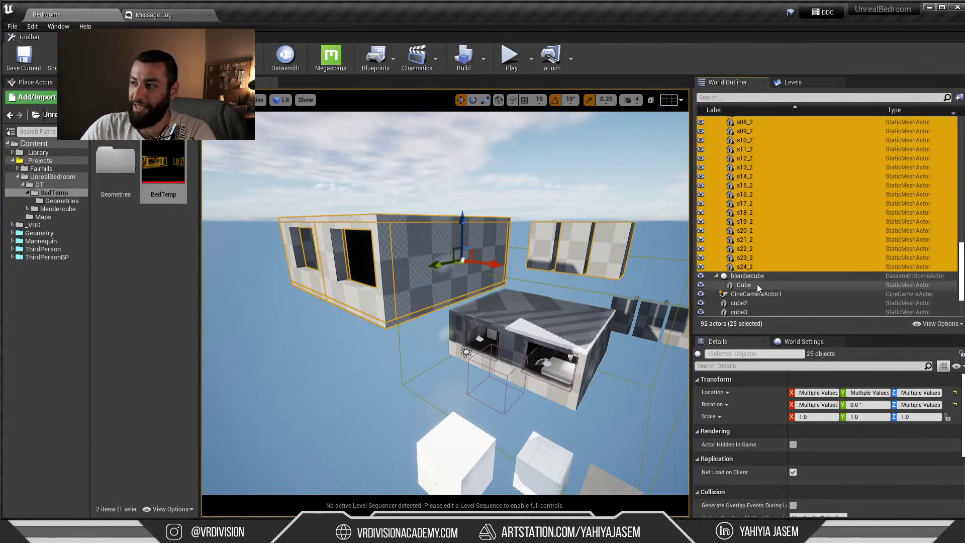
scroll(755, 216, up, 5)
click(754, 147)
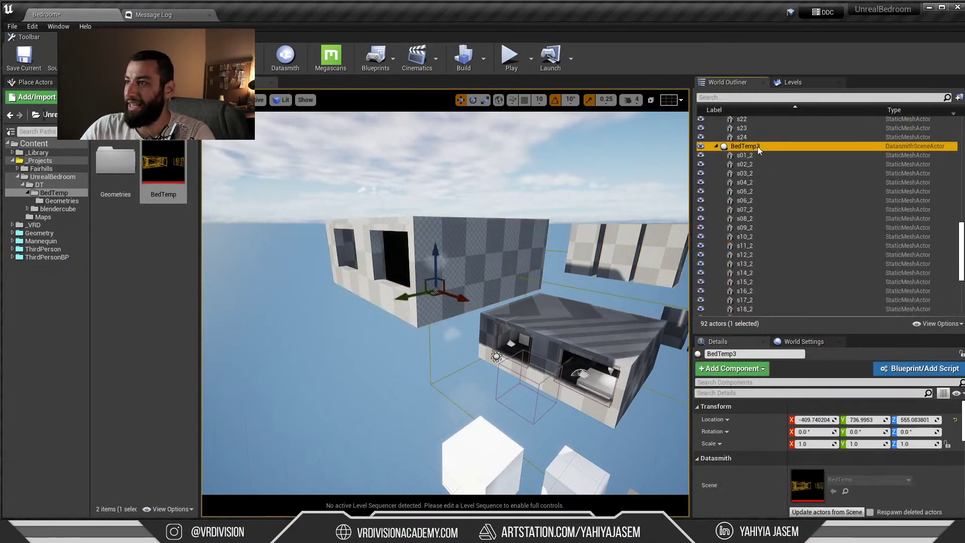
key(ctrl+alt+d)
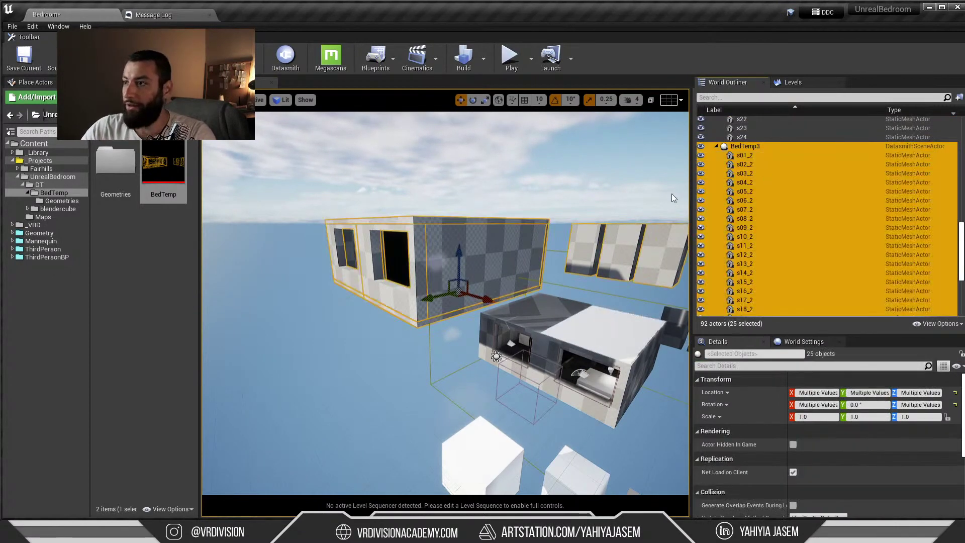
Attach meshes s12_2 through s16_2 under s11_2, then undo that attachment
right_drag(672, 194, 709, 183)
click(750, 229)
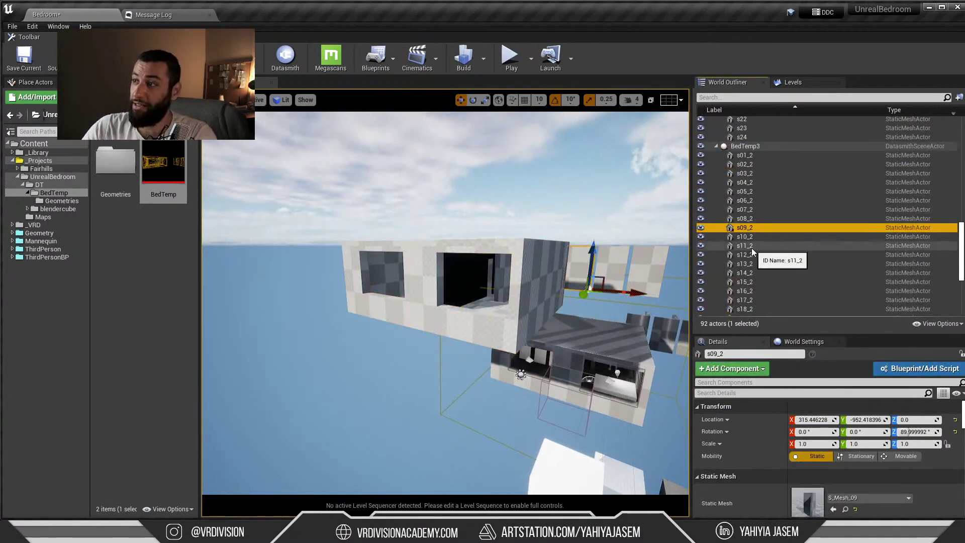
click(760, 289)
shift+click(758, 256)
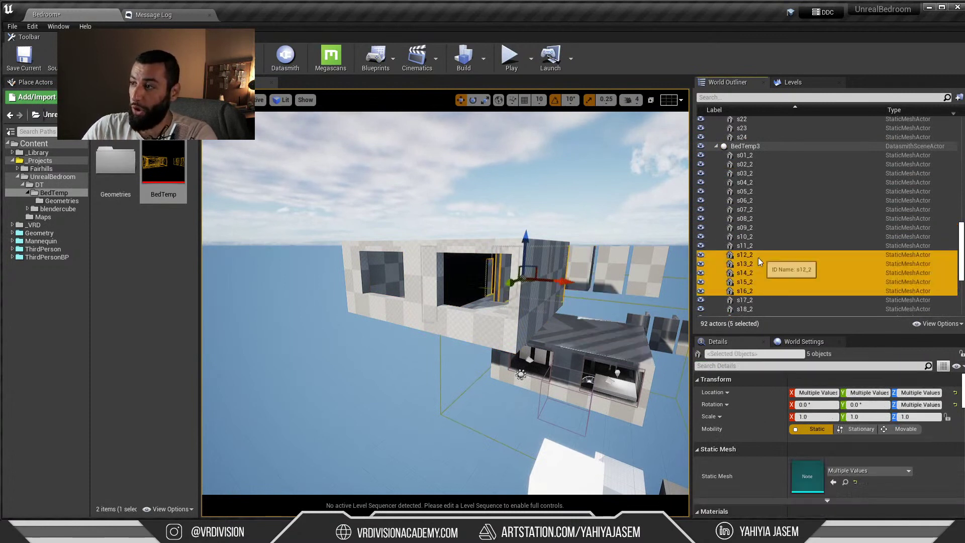
drag(758, 258, 749, 247)
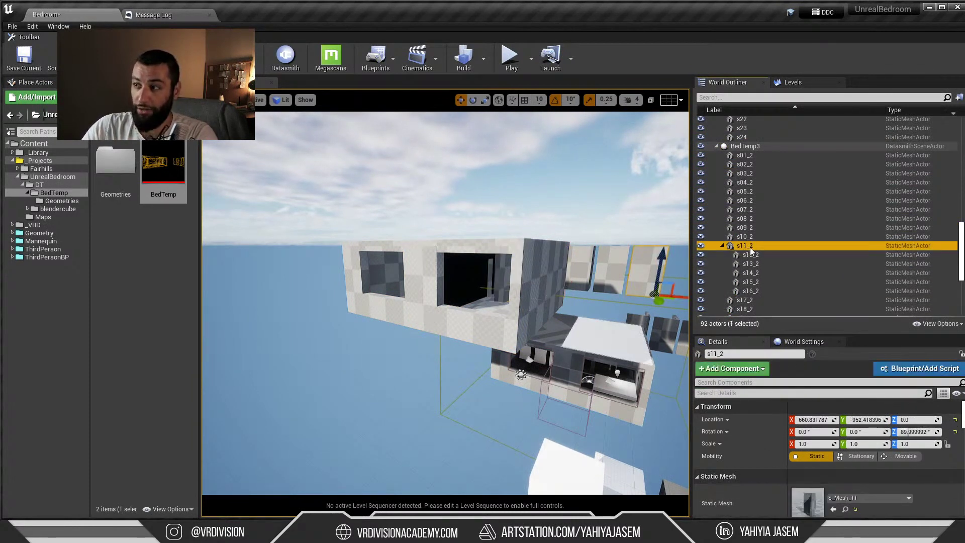
shift+click(746, 249)
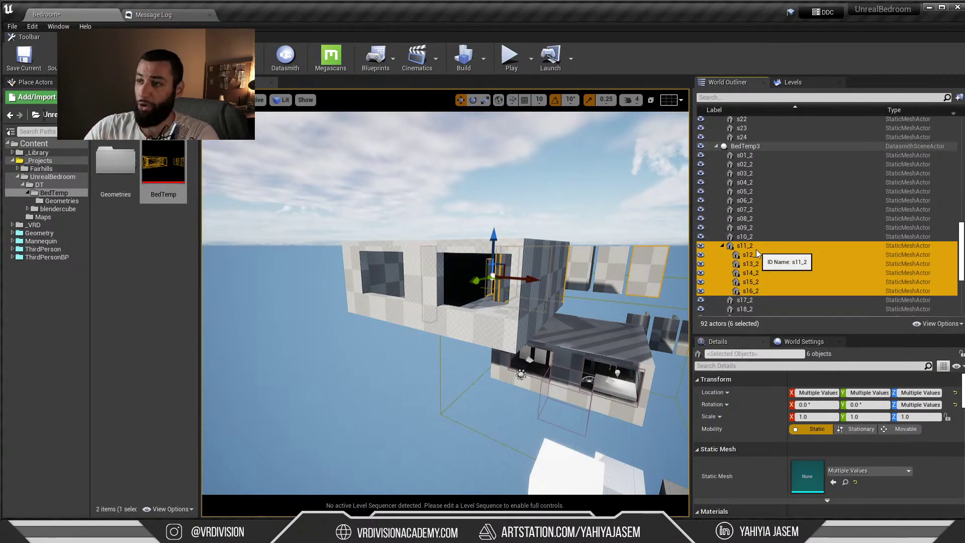
click(756, 248)
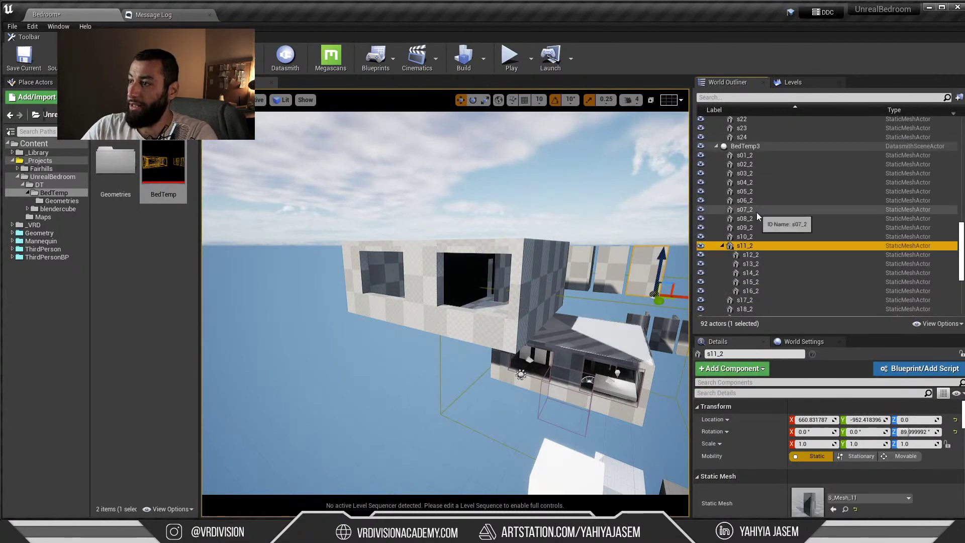
key(ctrl+z)
Delete the BedTemp3 scene and all its child meshes, confirming the deletion
click(753, 147)
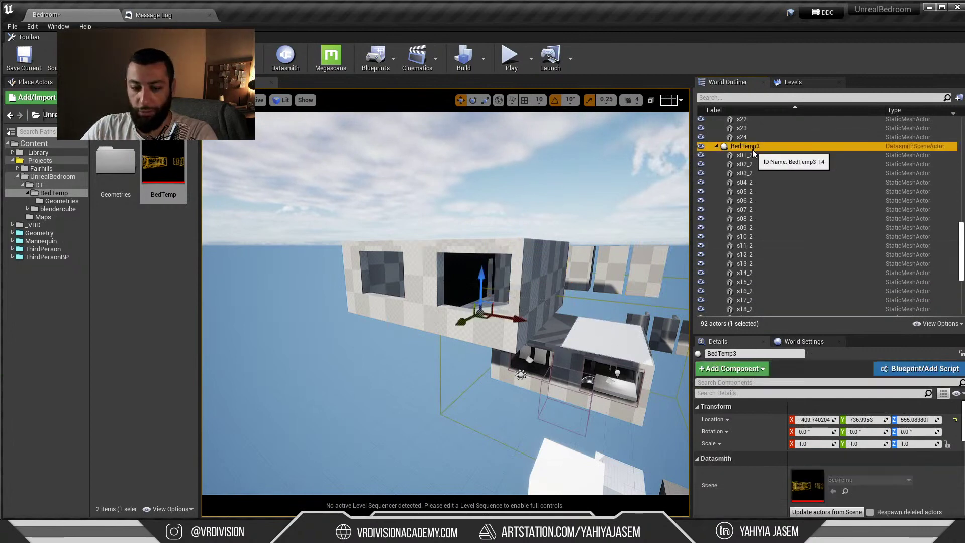
key(Delete)
click(696, 304)
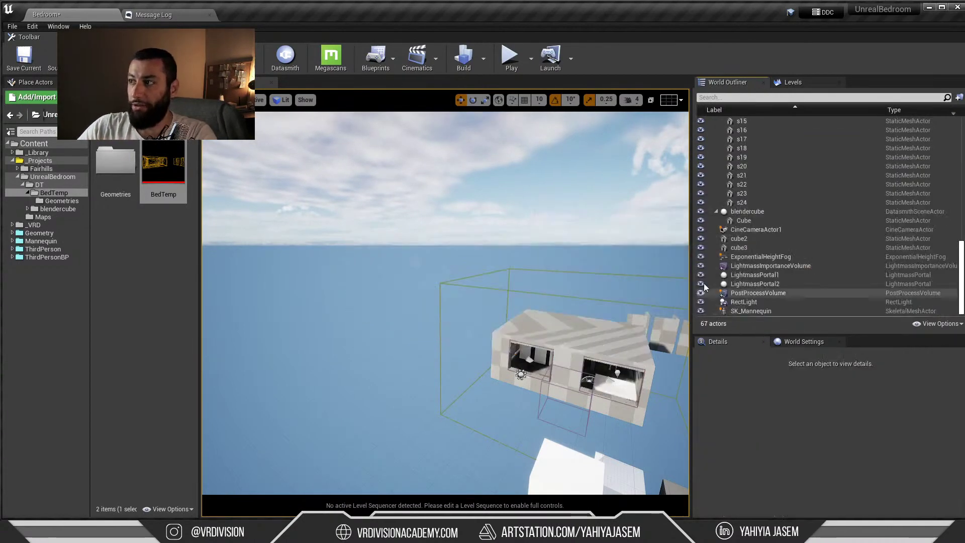
right_drag(523, 245, 508, 272)
click(523, 281)
Delete the BedTemp2 scene with its child meshes, confirming for all still-referenced meshes
scroll(783, 168, up, 6)
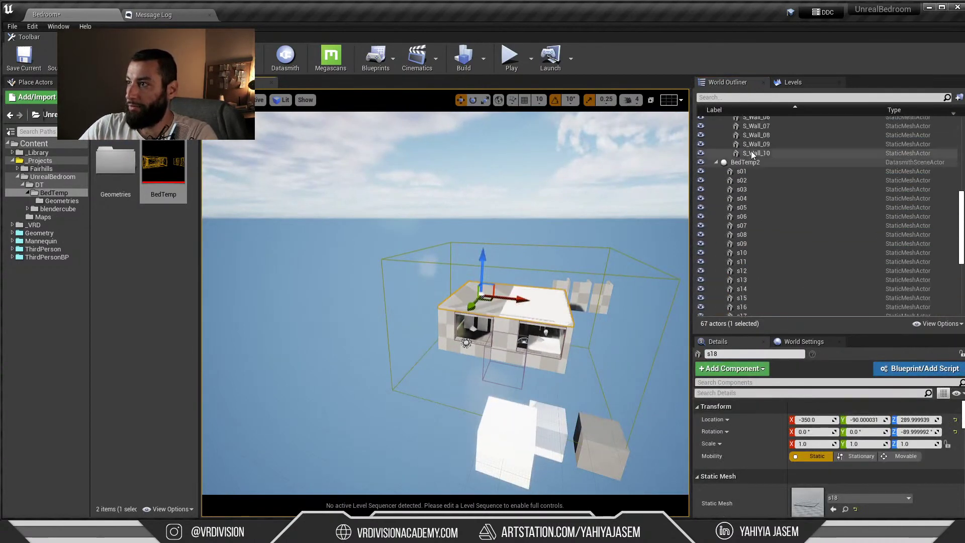
click(749, 164)
right_click(750, 164)
click(675, 190)
key(Delete)
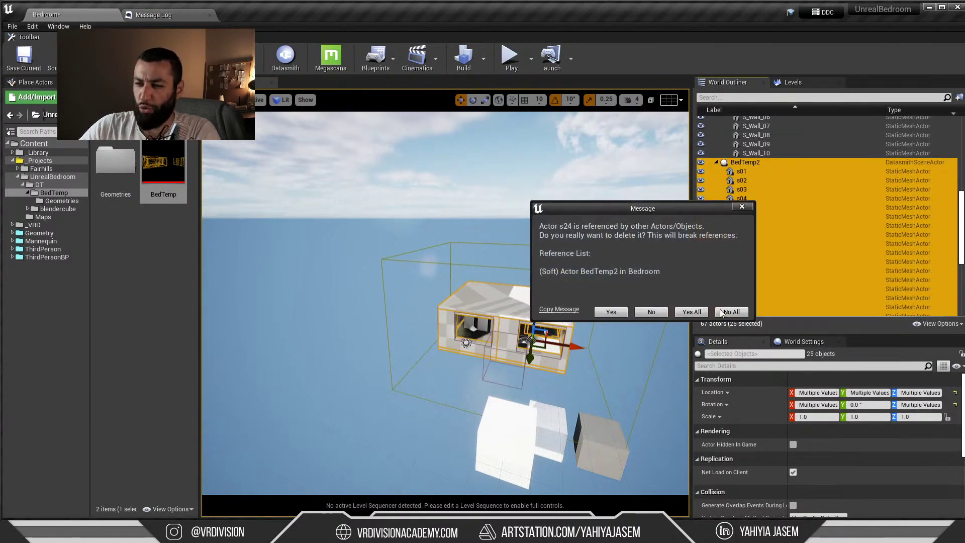
click(729, 312)
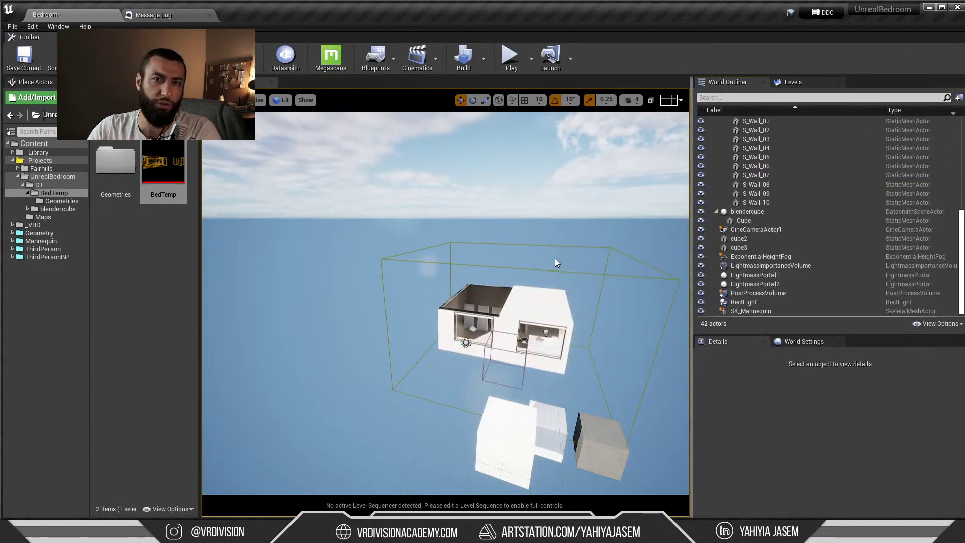
Open the Geometries folder of 28 meshes and frame the view on the S_Floor_01 roof slab
right_drag(554, 258, 505, 307)
click(505, 307)
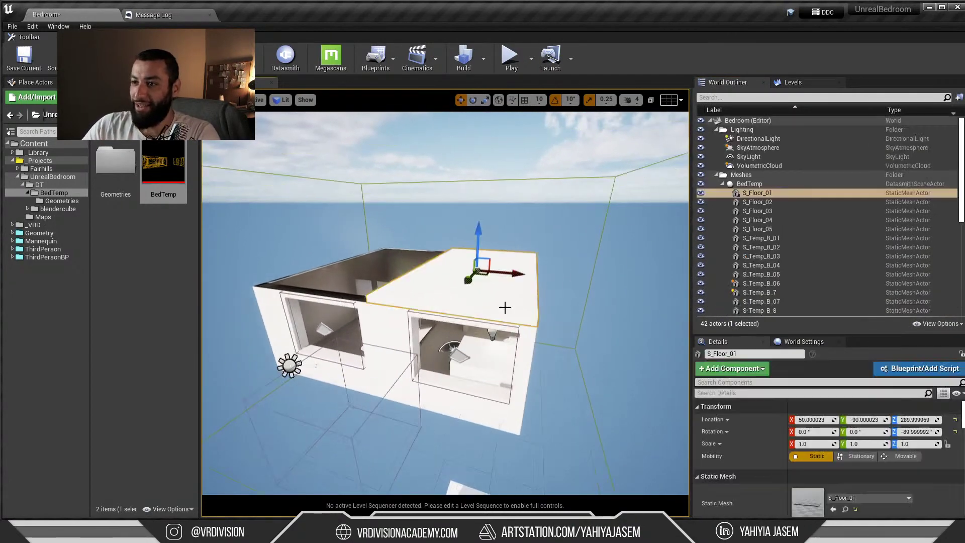
double_click(115, 162)
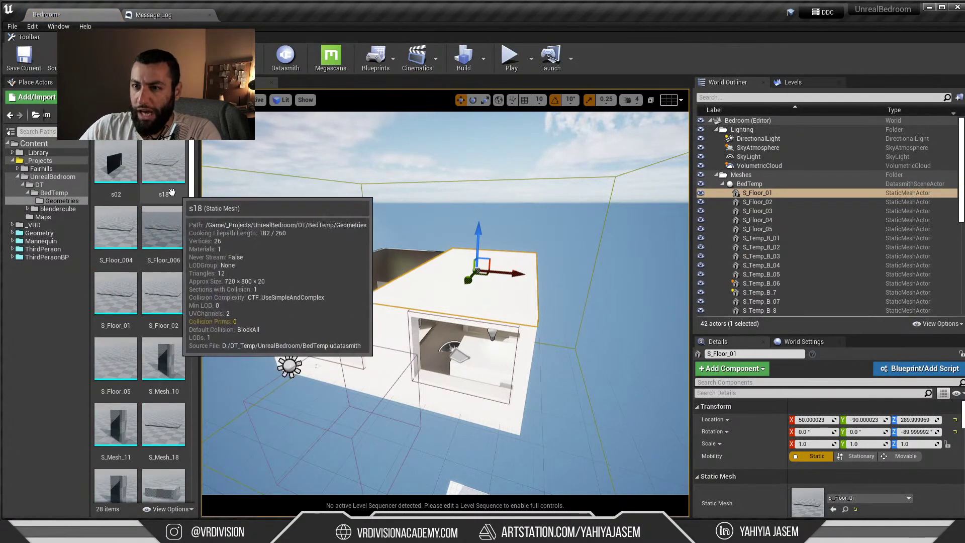
right_drag(230, 203, 370, 190)
click(639, 210)
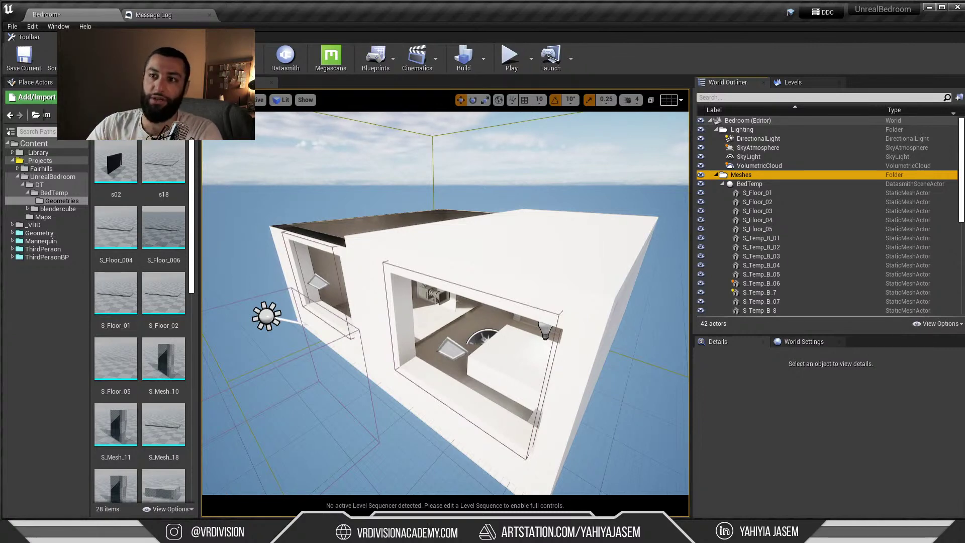
click(486, 266)
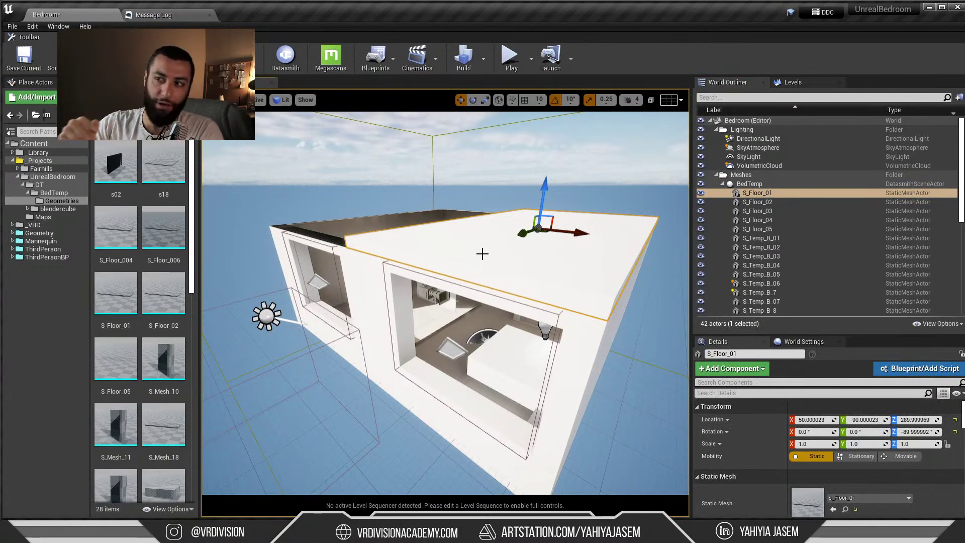
click(752, 194)
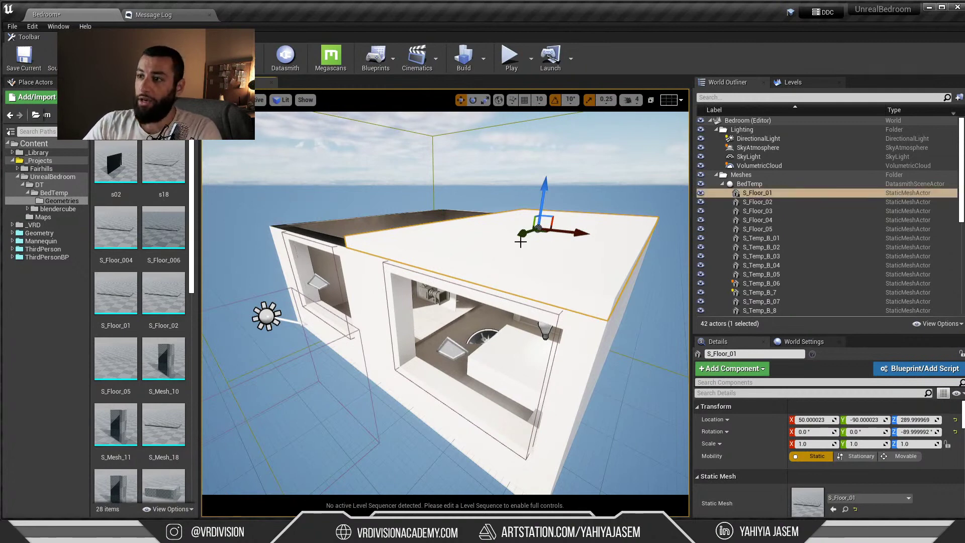
key(f)
key(alt+Tab)
key(alt+Tab)
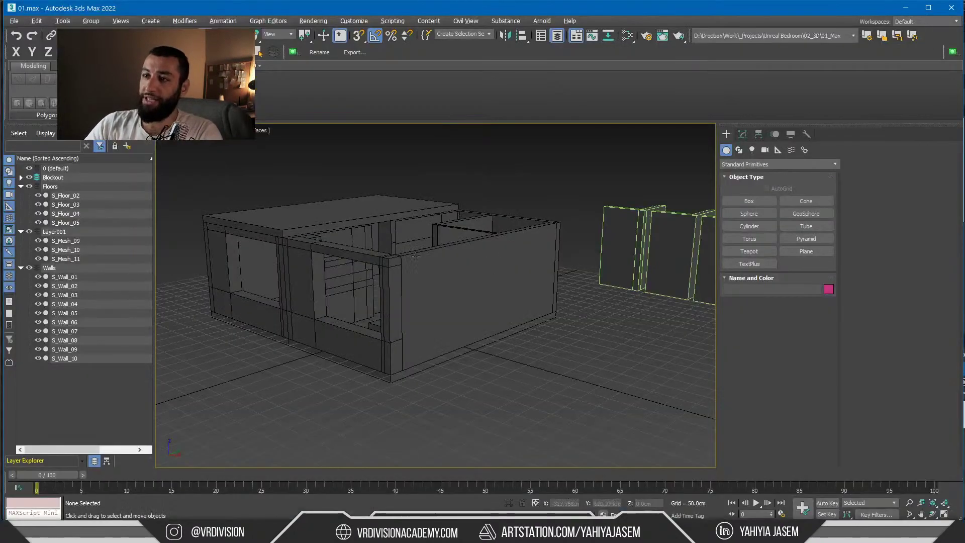
Export the room as an Unreal Datasmith file to export\UnrealBedroom, overwriting the old export
alt+middle_drag(455, 171, 441, 197)
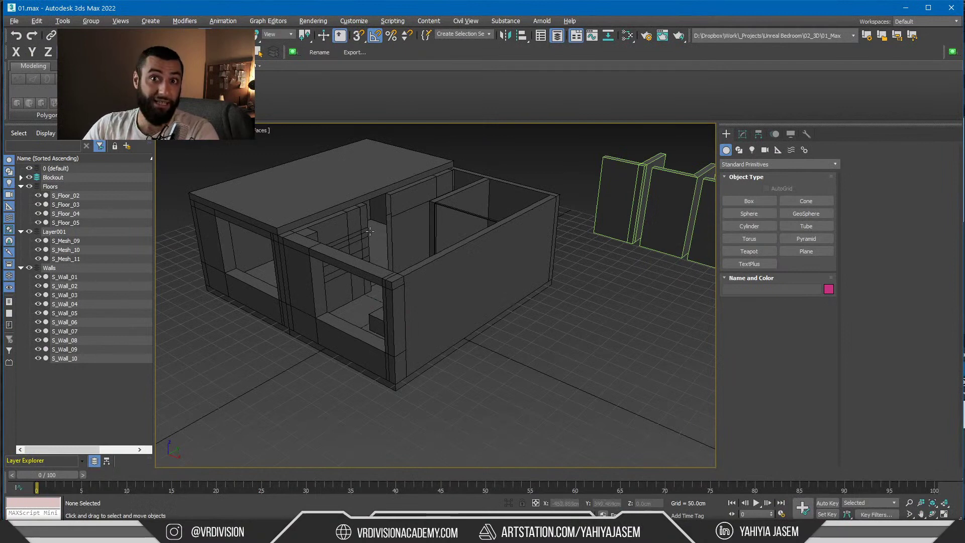
alt+middle_drag(369, 231, 343, 203)
key(ctrl+e)
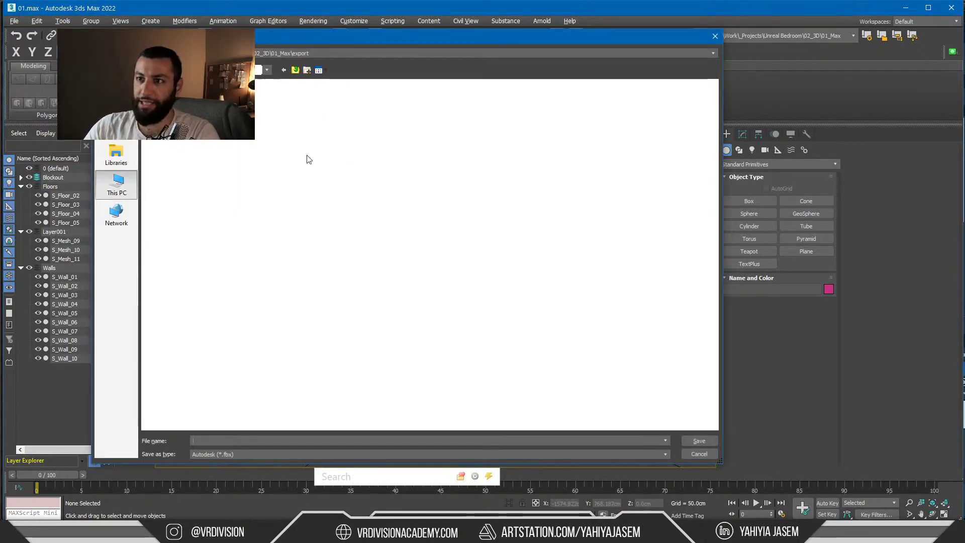
double_click(319, 175)
double_click(179, 145)
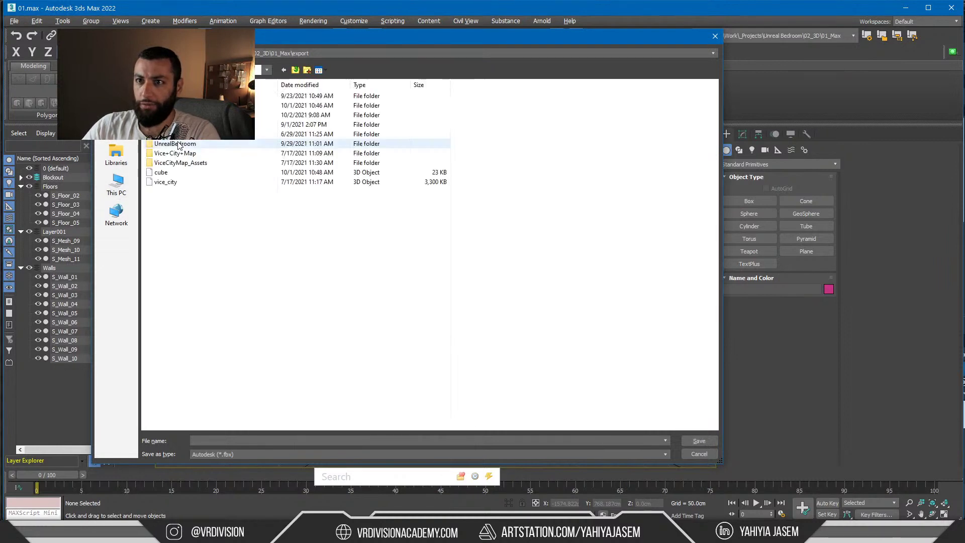
double_click(176, 144)
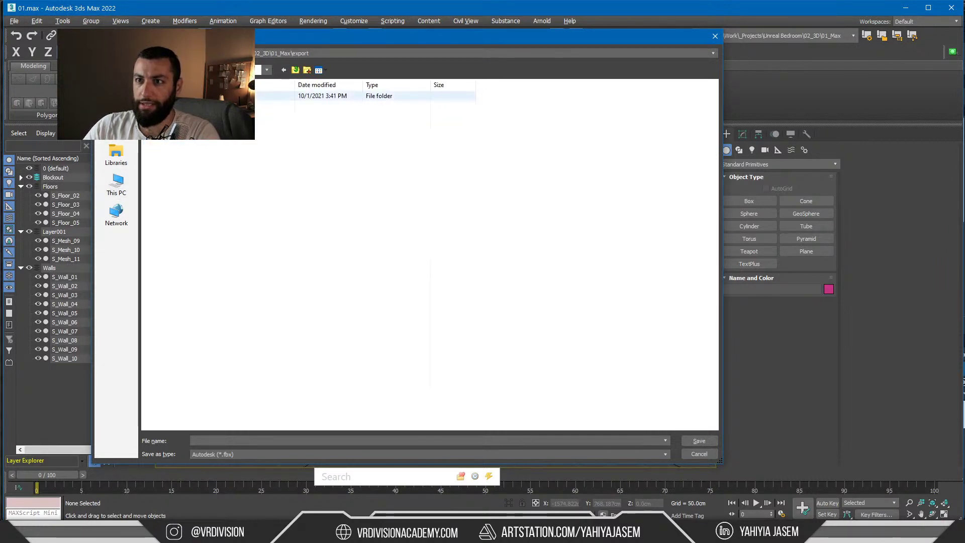
click(215, 451)
click(221, 434)
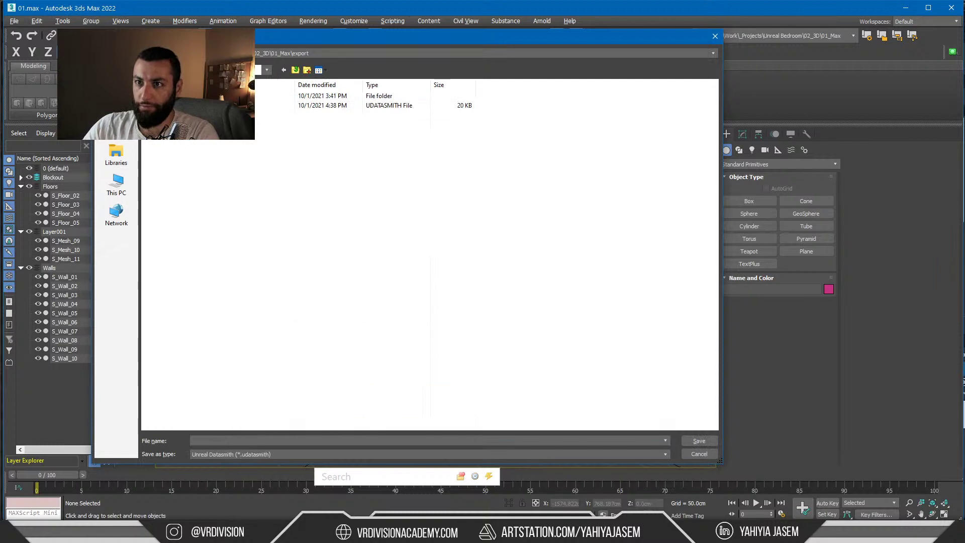
key(Return)
click(531, 280)
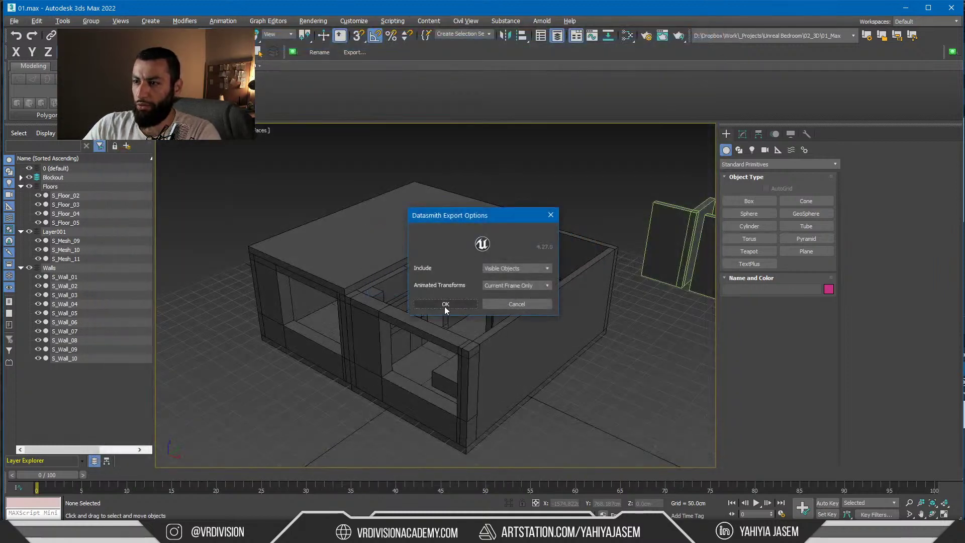
click(446, 304)
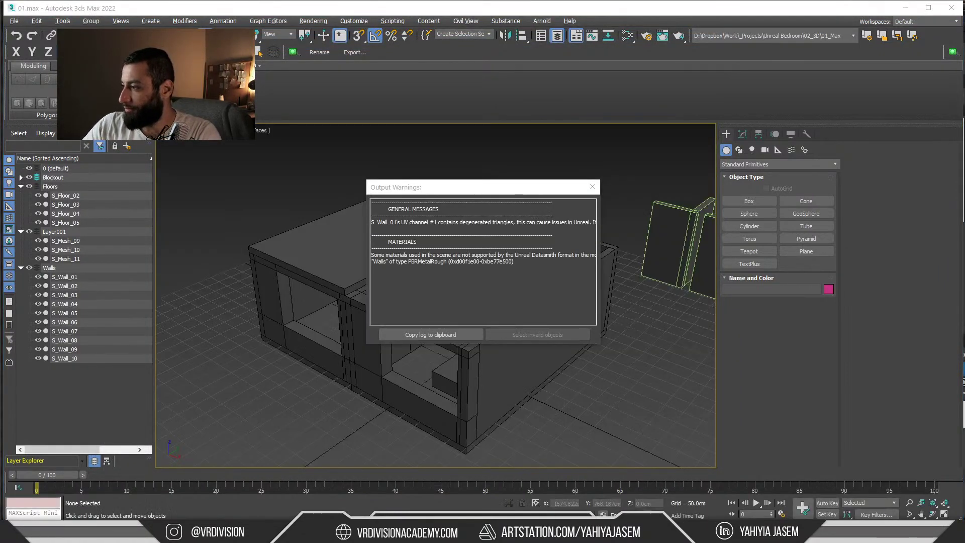
click(592, 186)
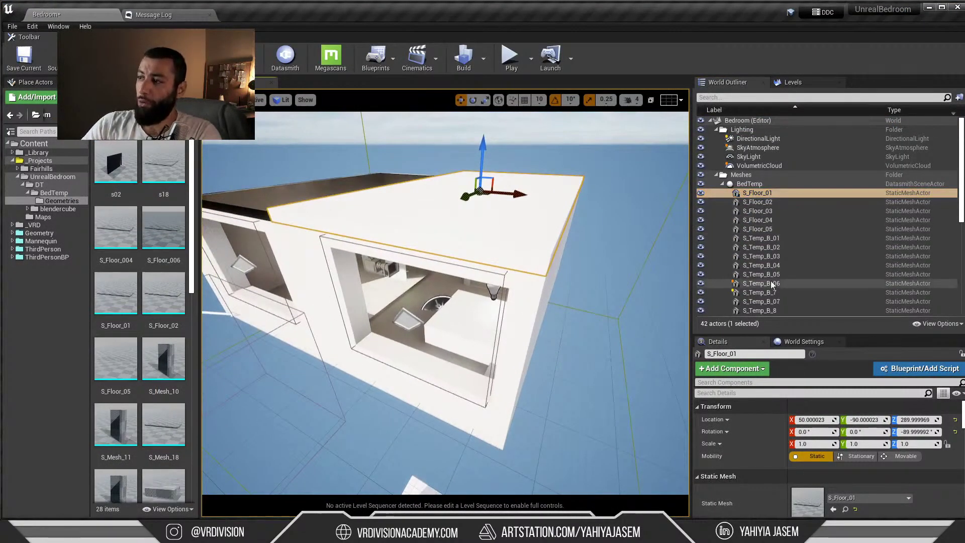
Compare the Unreal bedroom against the 3ds Max blockout by switching between the two applications
scroll(770, 281, down, 5)
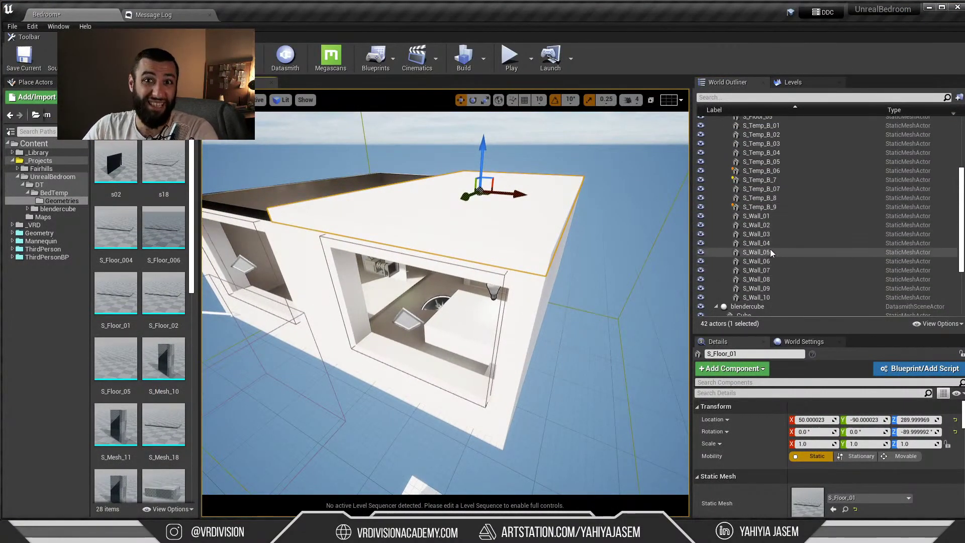
scroll(770, 249, down, 2)
right_drag(433, 257, 433, 258)
key(alt+Tab)
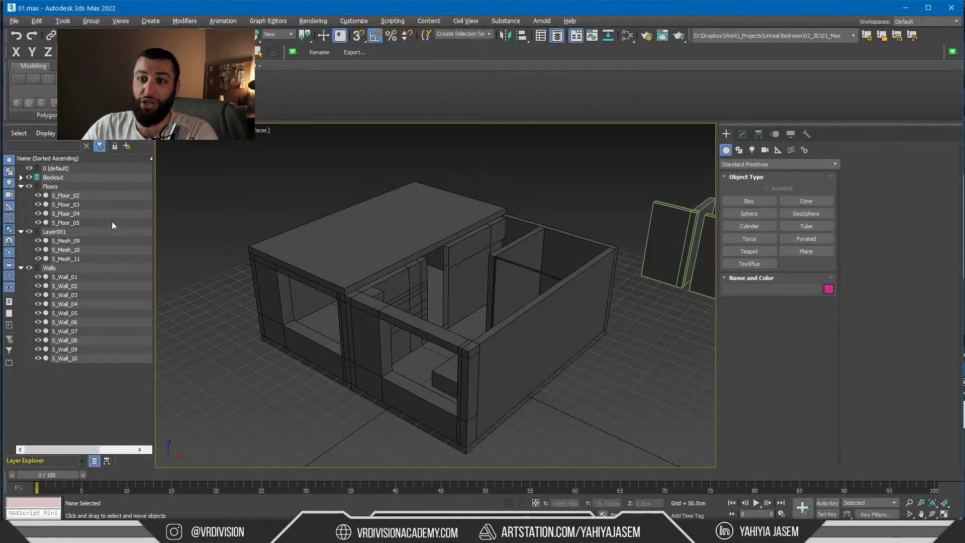
scroll(615, 183, up, 8)
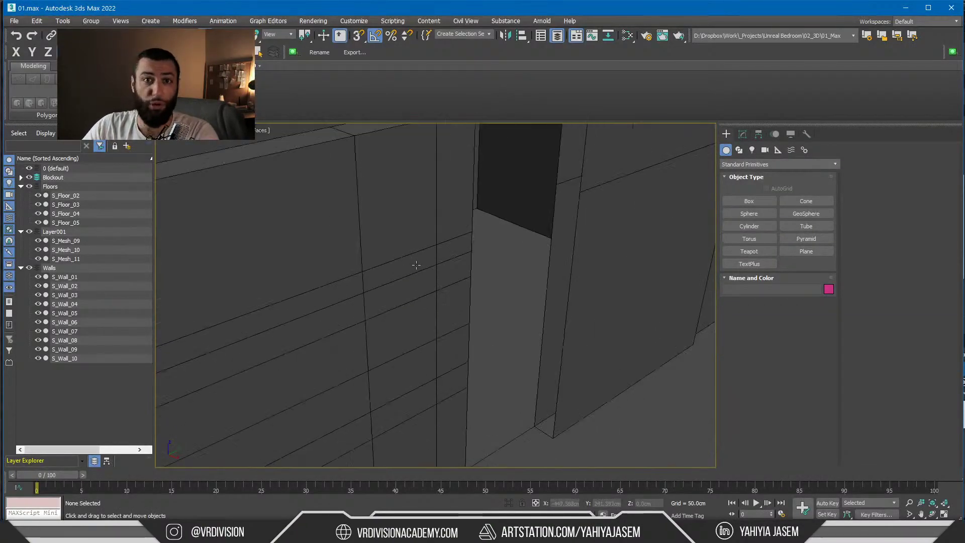
scroll(515, 255, up, 3)
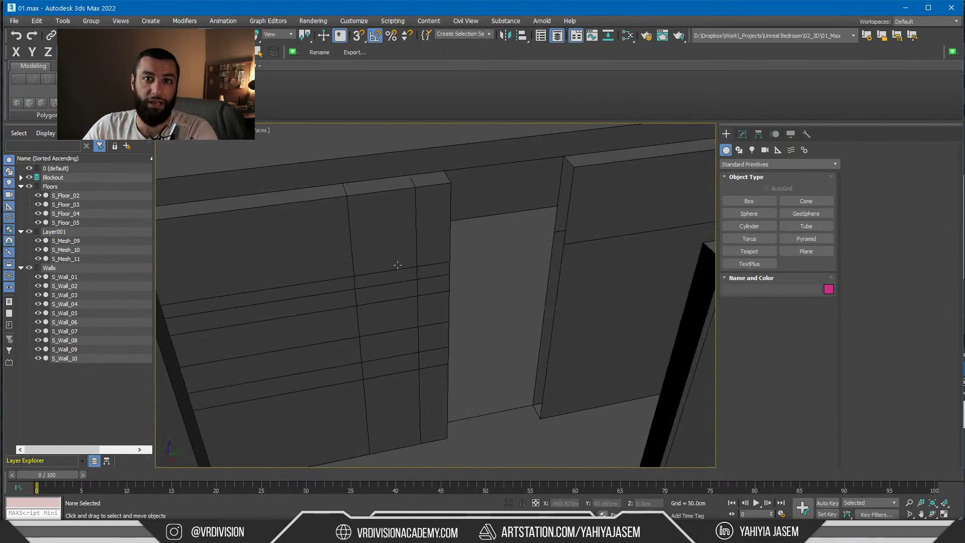
middle_drag(384, 267, 398, 264)
click(904, 9)
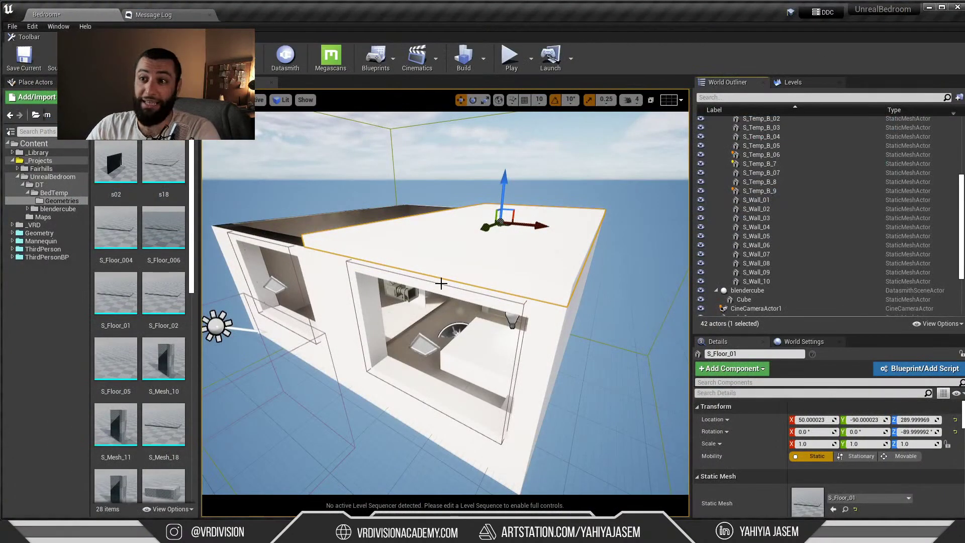
key(alt+Tab)
scroll(468, 272, down, 5)
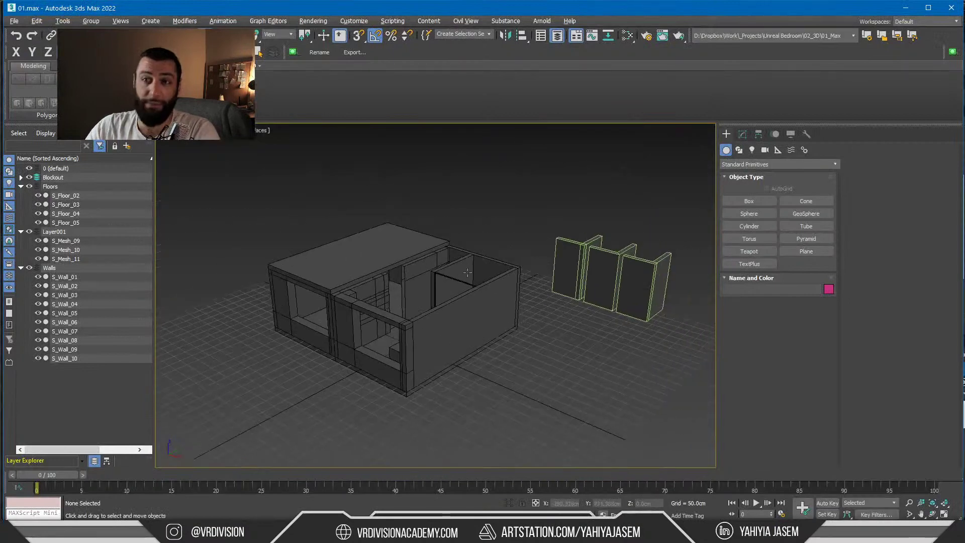
key(alt+Tab)
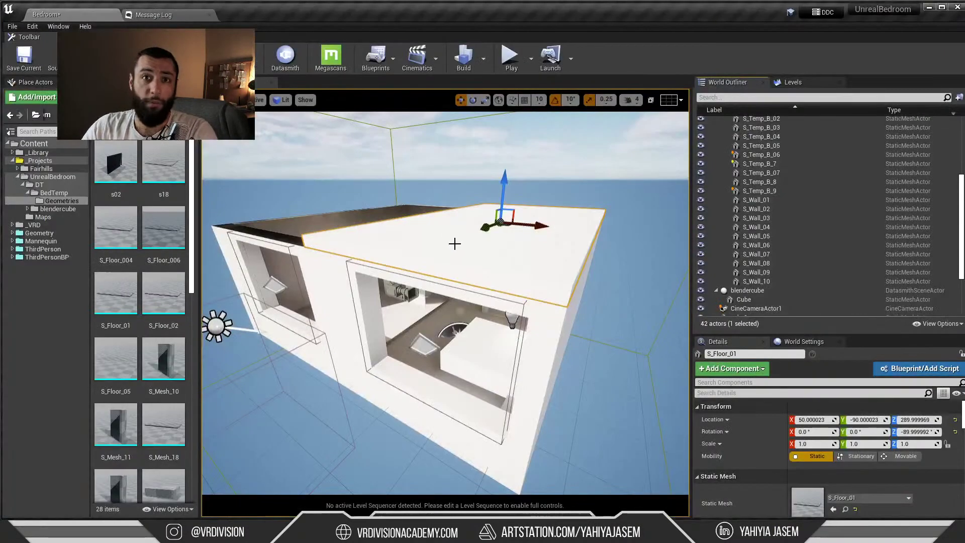
key(alt+Tab)
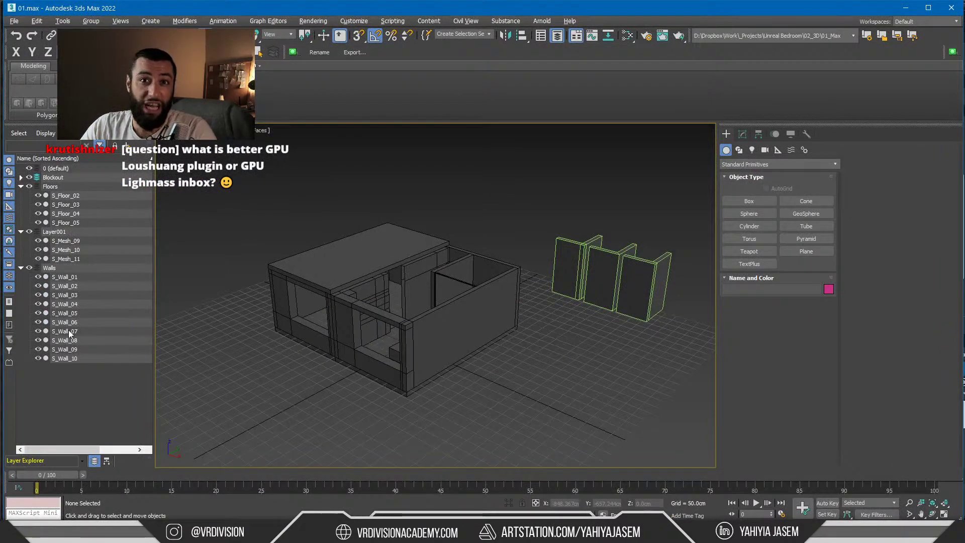
key(alt+Tab)
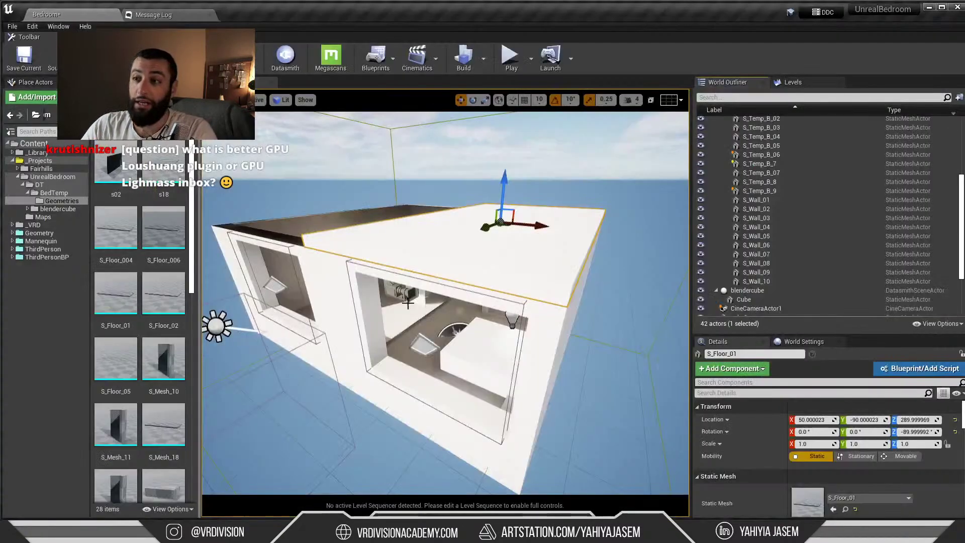
Select the S_Wall_04 actor, view the whole house, and show the BedTemp folder contents
click(796, 227)
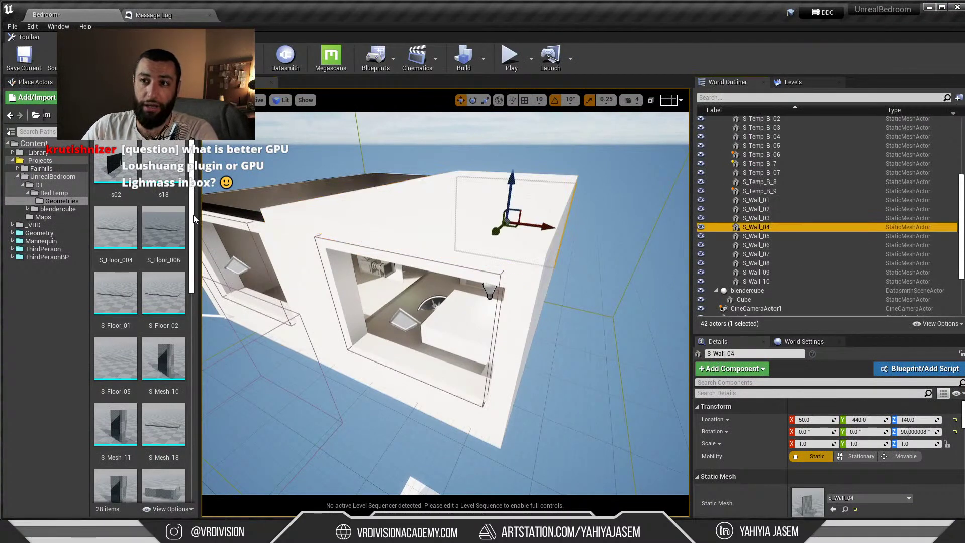
drag(193, 216, 173, 275)
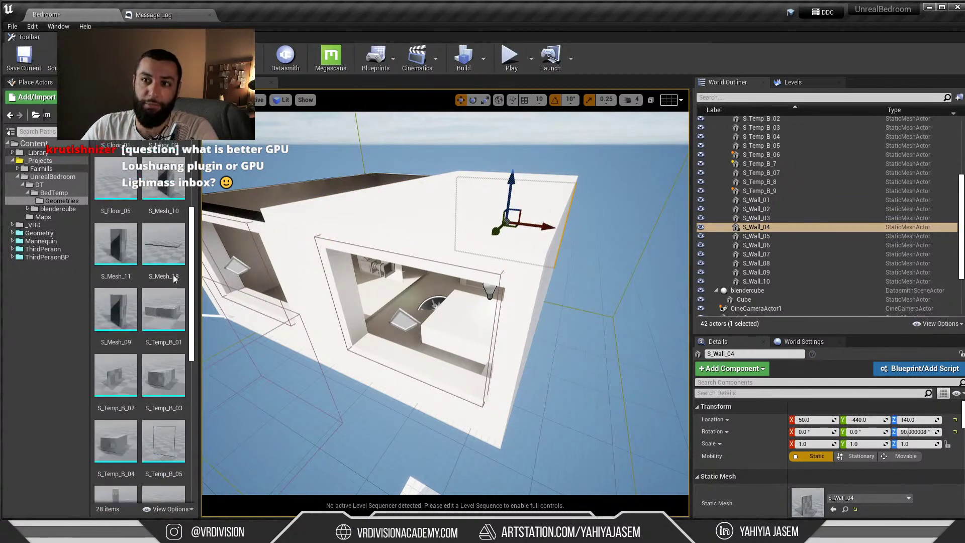
scroll(173, 252, up, 3)
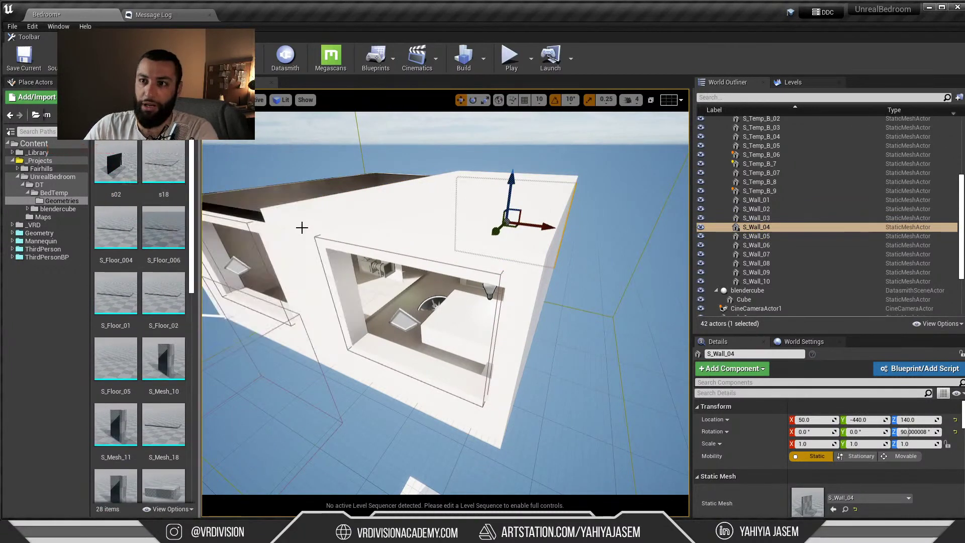
right_drag(301, 228, 292, 219)
click(54, 192)
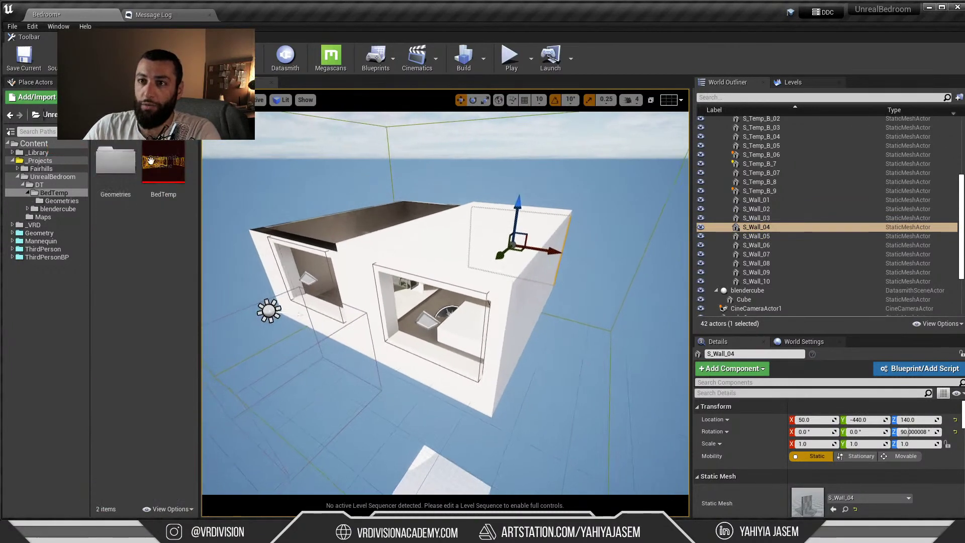
Reimport the BedTemp Datasmith scene asset with its geometry and materials
right_click(160, 191)
click(200, 208)
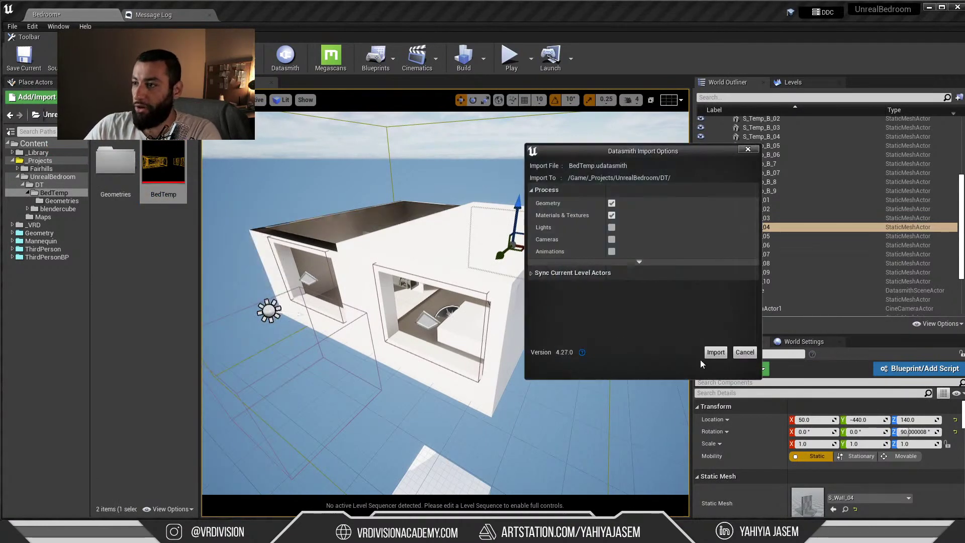
click(716, 352)
right_drag(563, 331, 563, 331)
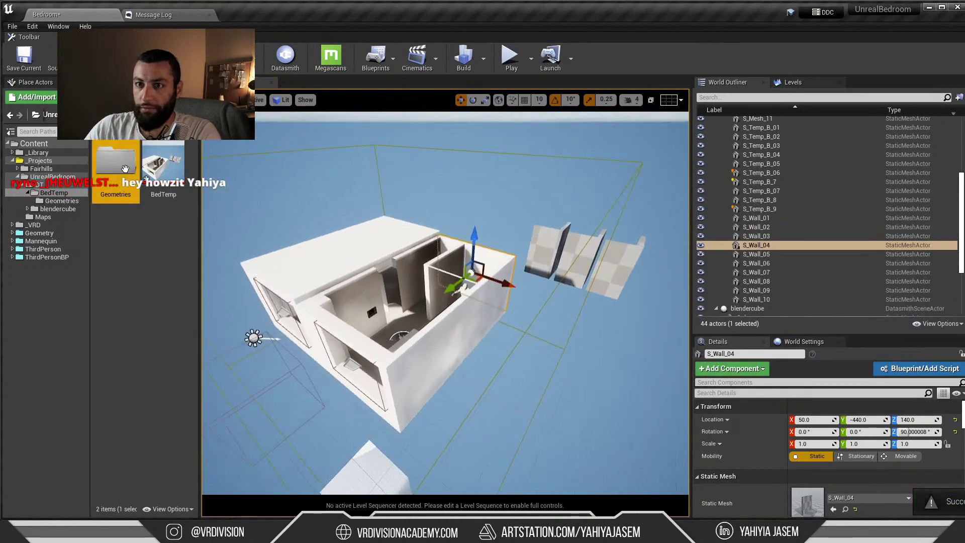
Open the Geometries folder and turn the camera to look inside the updated room
double_click(125, 168)
scroll(151, 302, down, 10)
scroll(391, 366, up, 3)
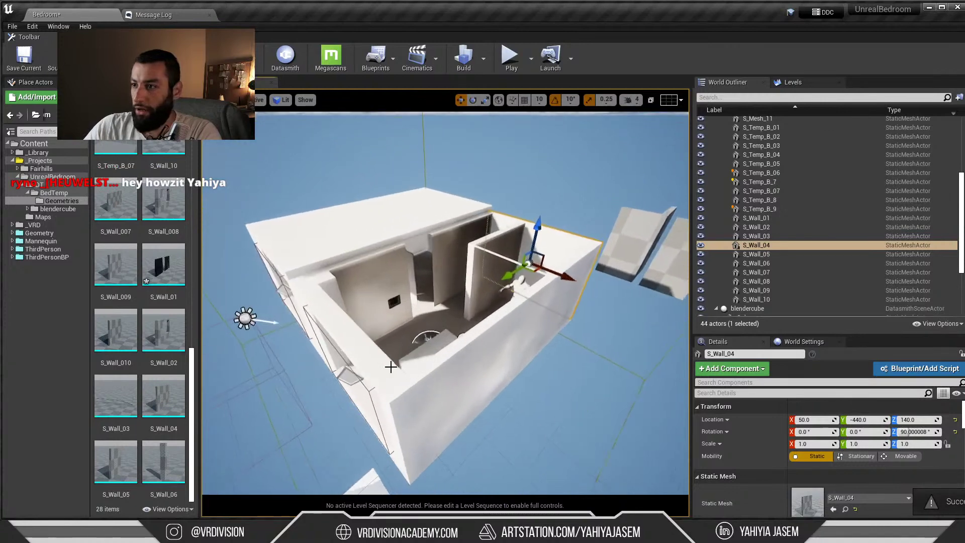
right_drag(391, 366, 450, 348)
scroll(401, 308, up, 10)
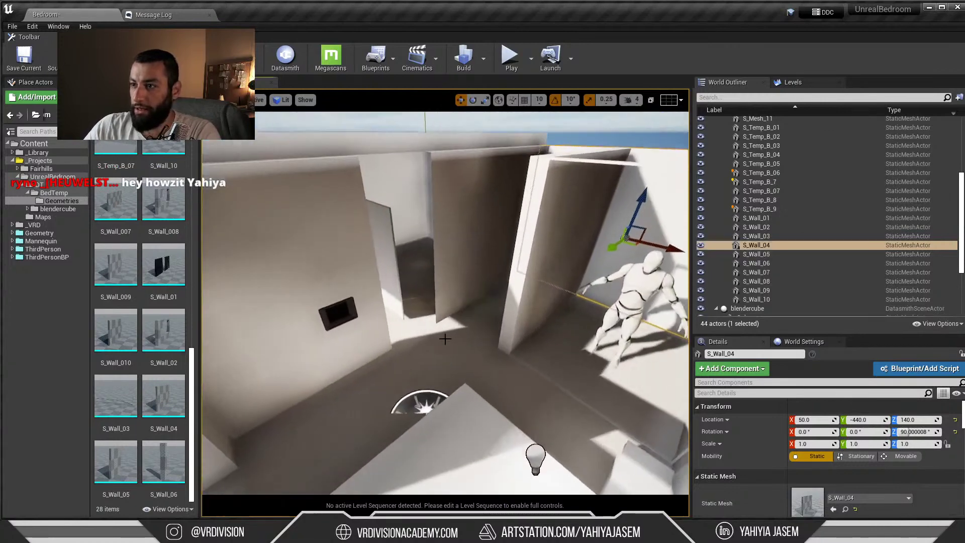
right_drag(401, 308, 394, 316)
Check the S_Floor_03 slab in 3ds Max, then return to Unreal Engine
key(alt+Tab)
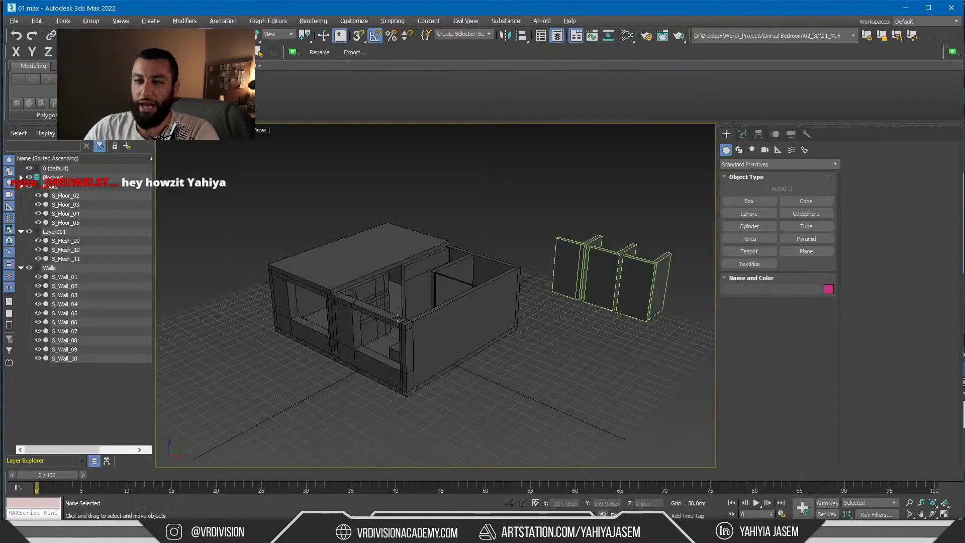
click(442, 267)
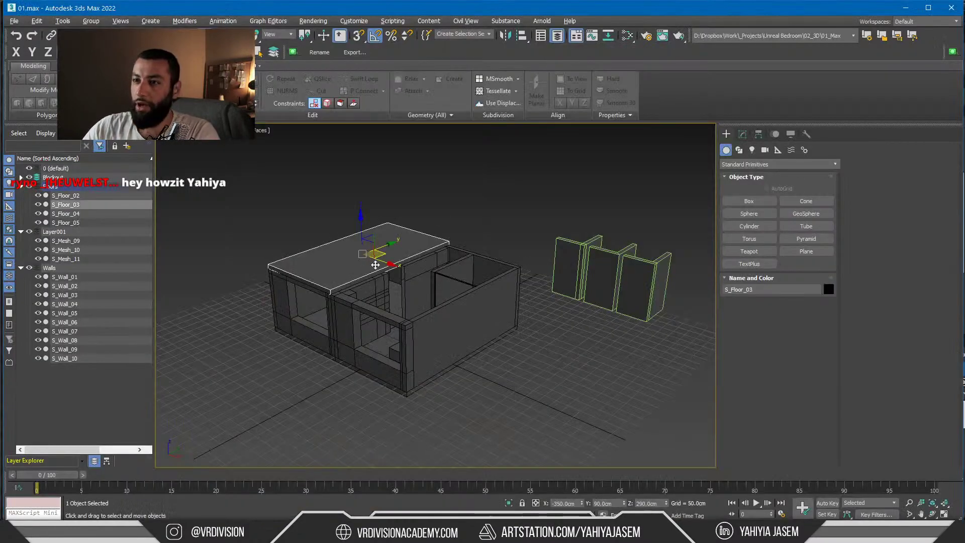
click(466, 209)
key(alt+Tab)
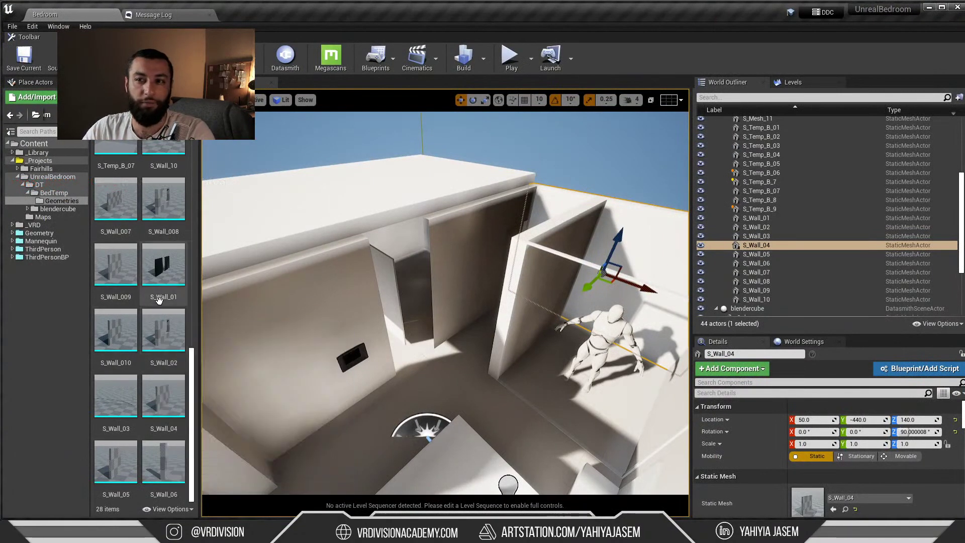
mouse_move(159, 362)
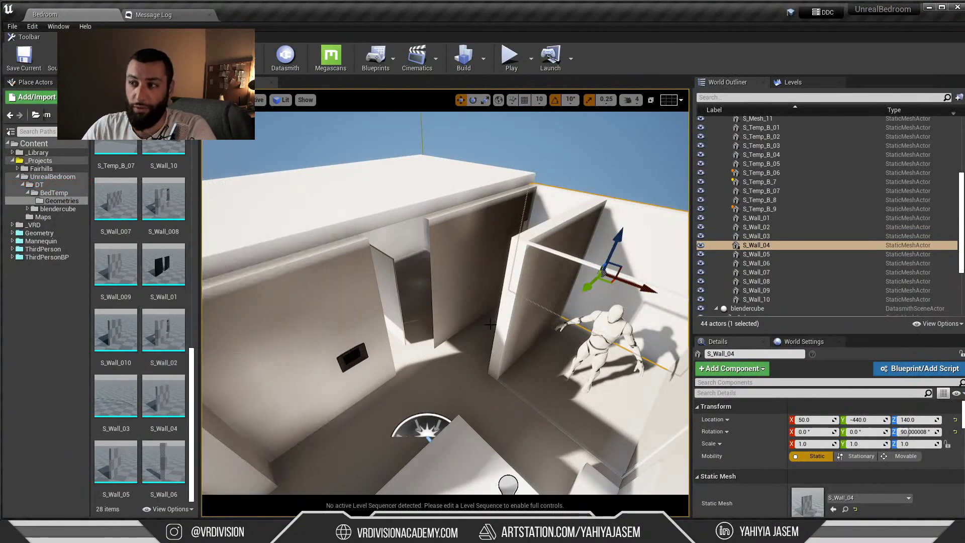
scroll(463, 320, down, 10)
Batch-rename the 21 blockout, floor and wall objects to numbered ssss names
scroll(464, 320, down, 2)
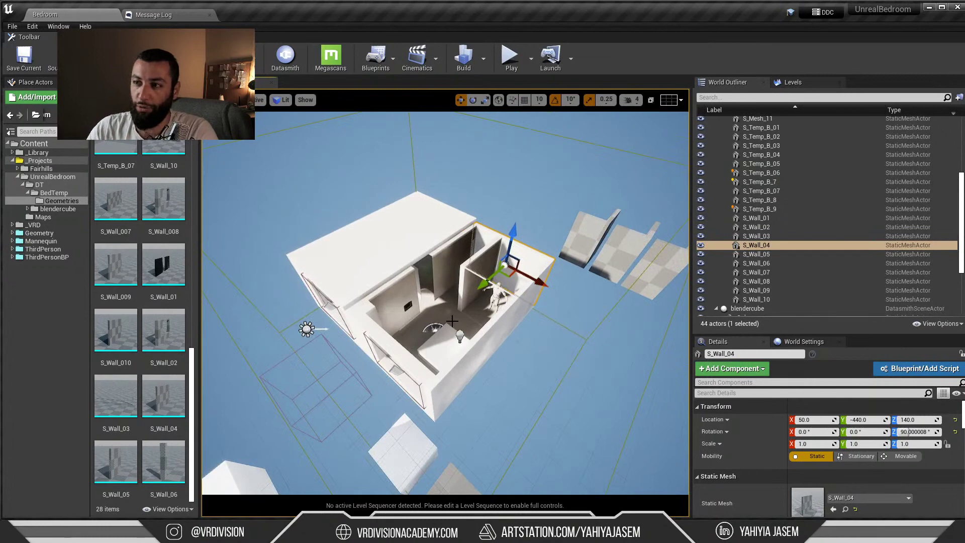
key(alt+Tab)
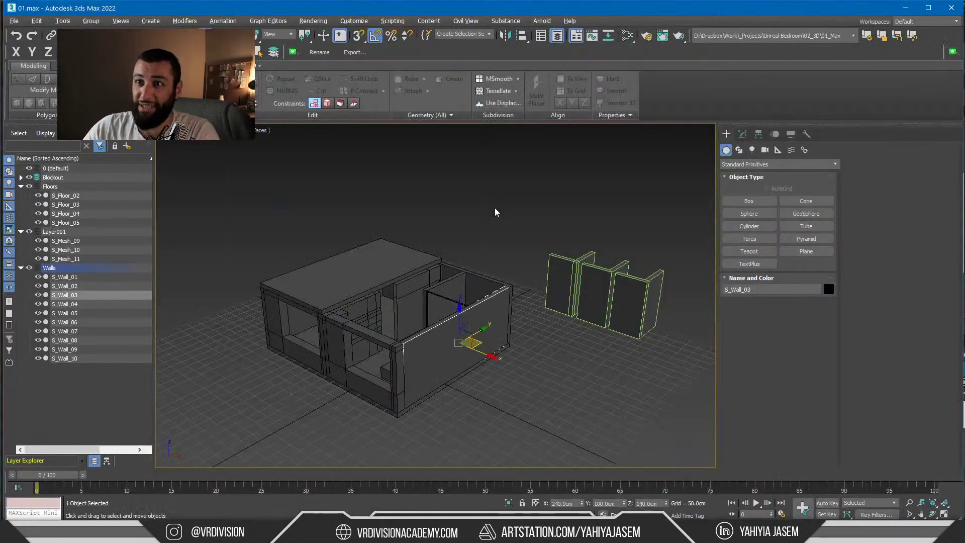
click(494, 211)
click(320, 52)
drag(225, 178, 484, 421)
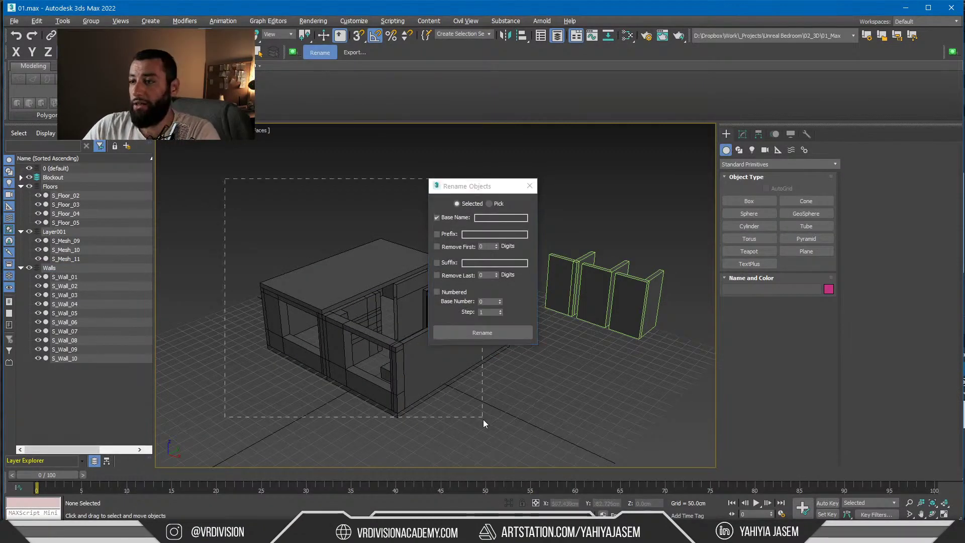
drag(528, 451, 526, 449)
click(485, 218)
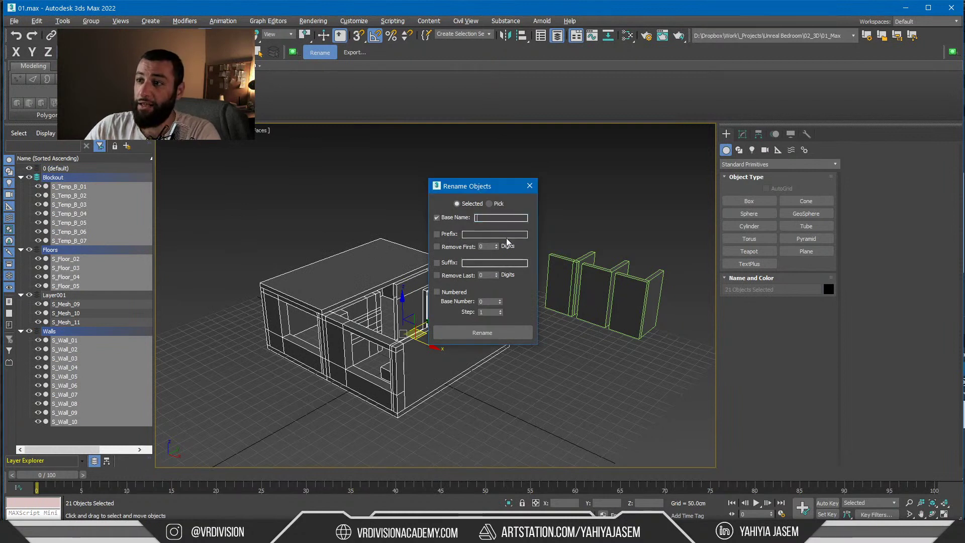
click(515, 332)
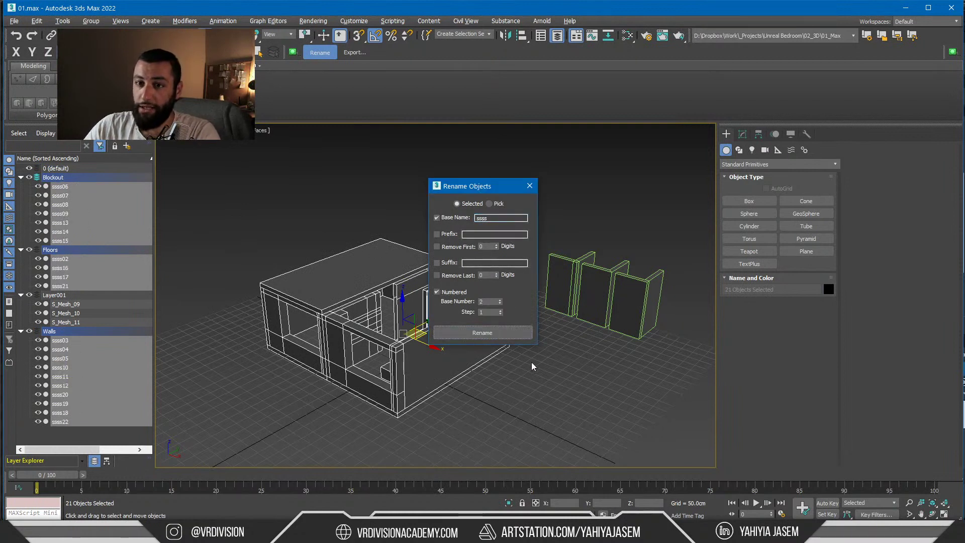
Re-export the scene as BedTemp.udatasmith, accepting the Datasmith export options
click(529, 185)
click(559, 196)
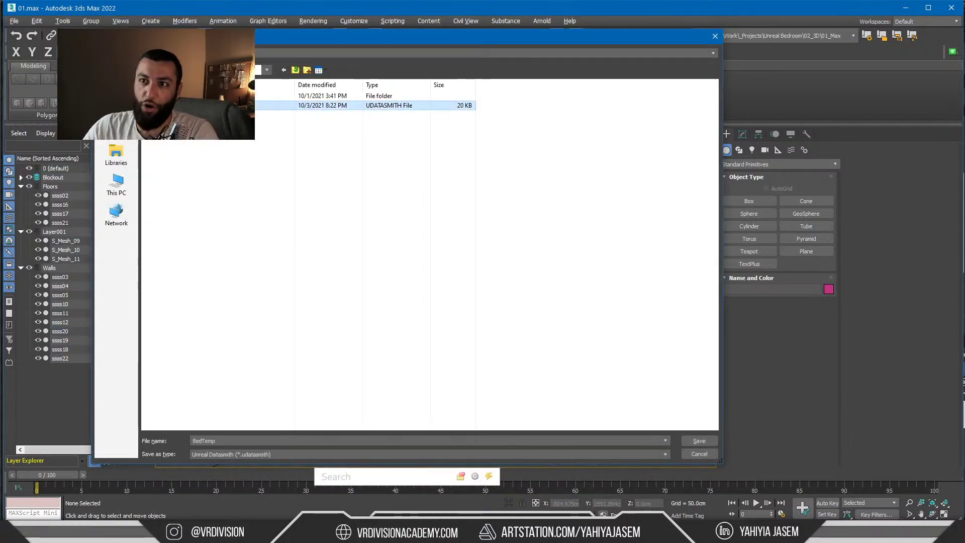
click(699, 441)
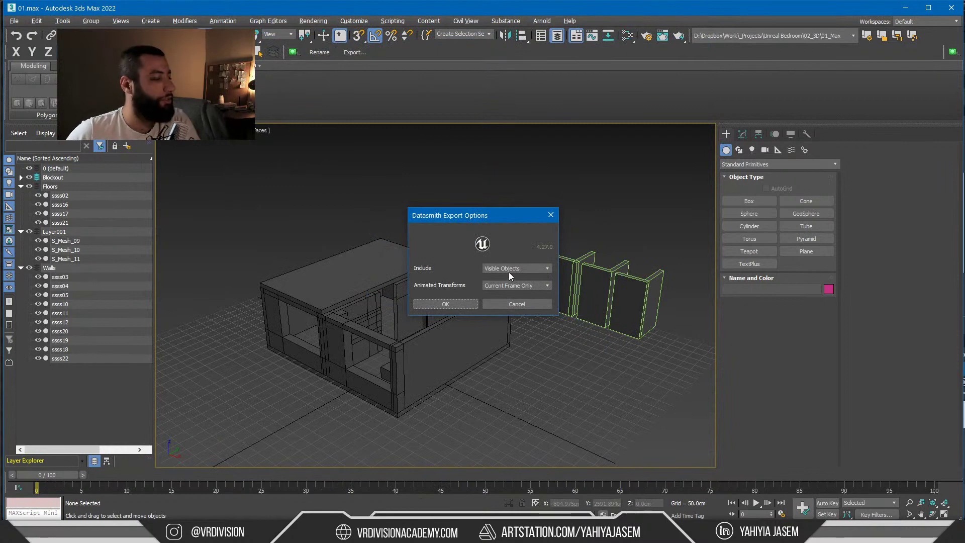
click(445, 303)
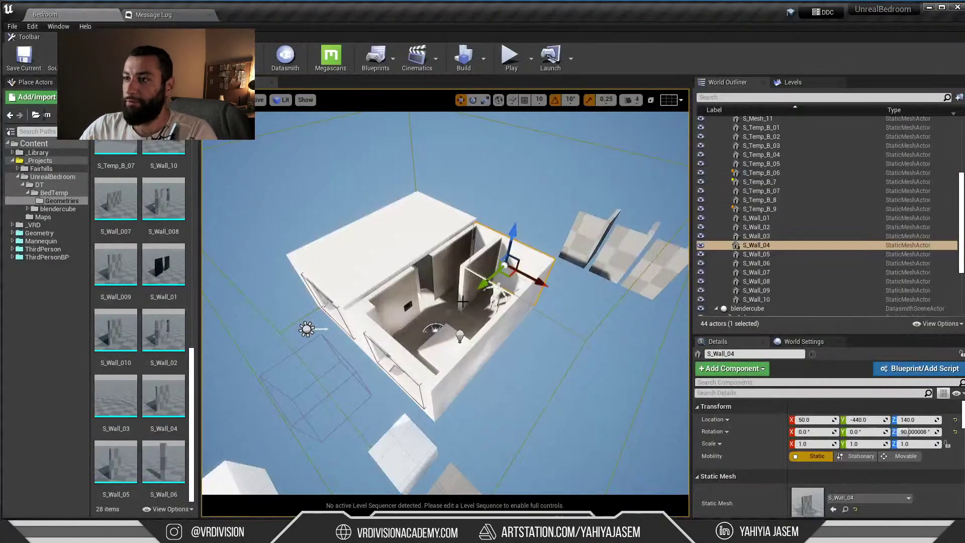
Reimport the BedTemp Datasmith asset and review the BedTemp actors in the outliner
click(54, 193)
right_click(163, 161)
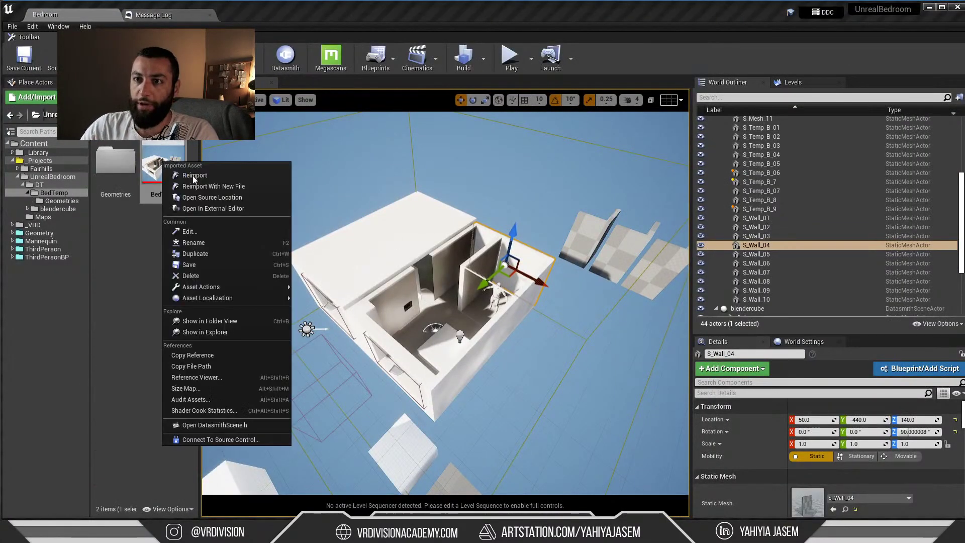
click(193, 176)
click(714, 352)
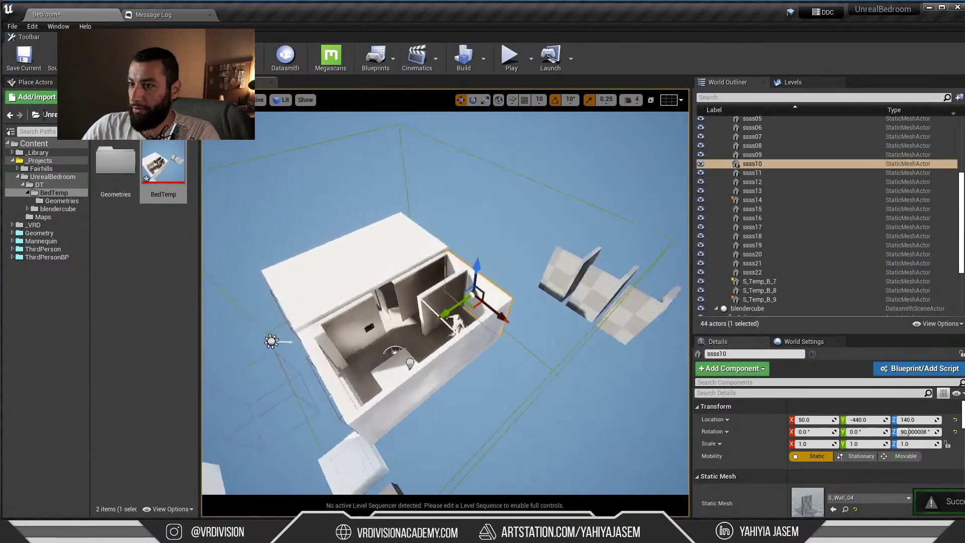
scroll(795, 194, up, 9)
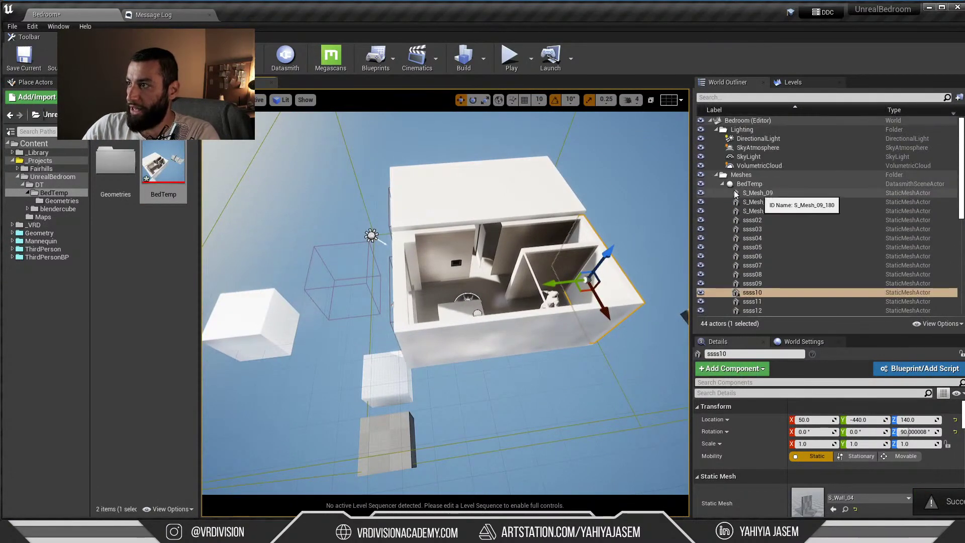
click(37, 152)
click(135, 167)
Select the top slab and locate its S_Floor_006 mesh asset with Ctrl+B
click(500, 212)
key(ctrl+b)
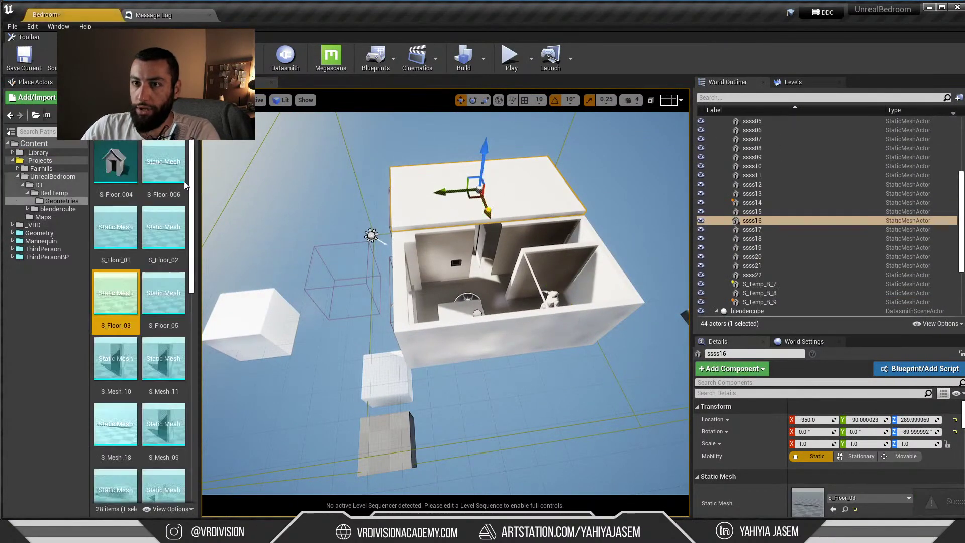
drag(198, 276, 200, 228)
click(164, 163)
Inspect the front window wall, thin interior wall and top floor slab, locating the slab's mesh
mouse_move(472, 255)
right_down()
mouse_move(523, 255)
mouse_move(518, 266)
mouse_move(472, 255)
right_up()
click(473, 280)
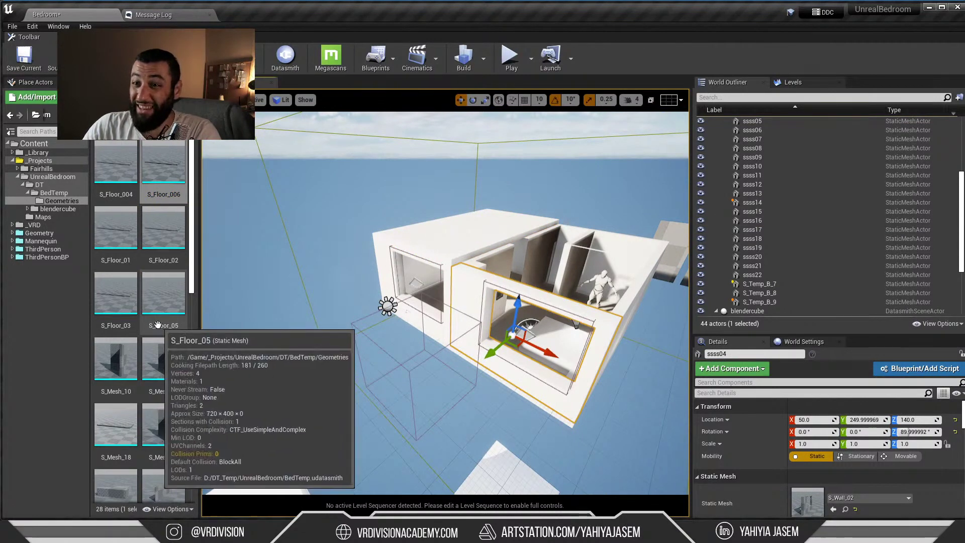
scroll(162, 334, down, 5)
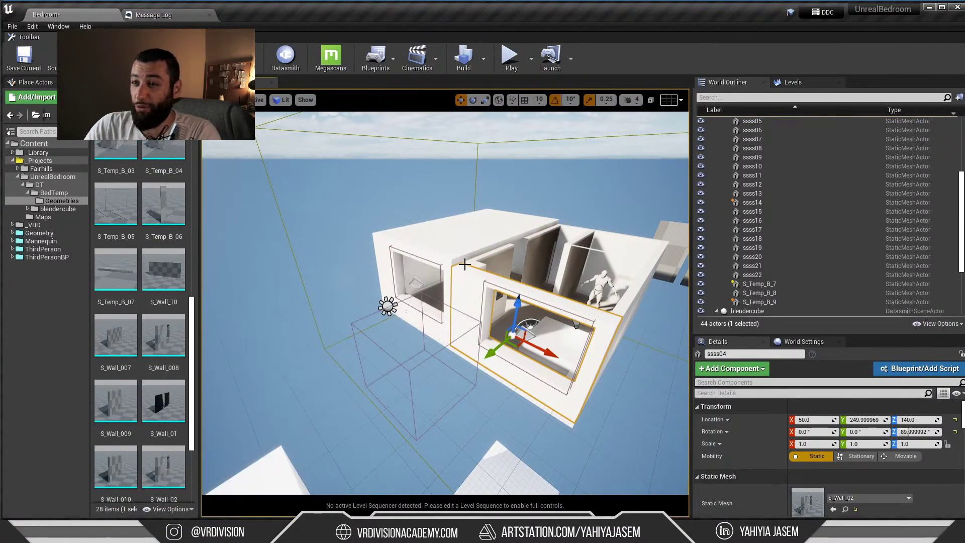
click(473, 266)
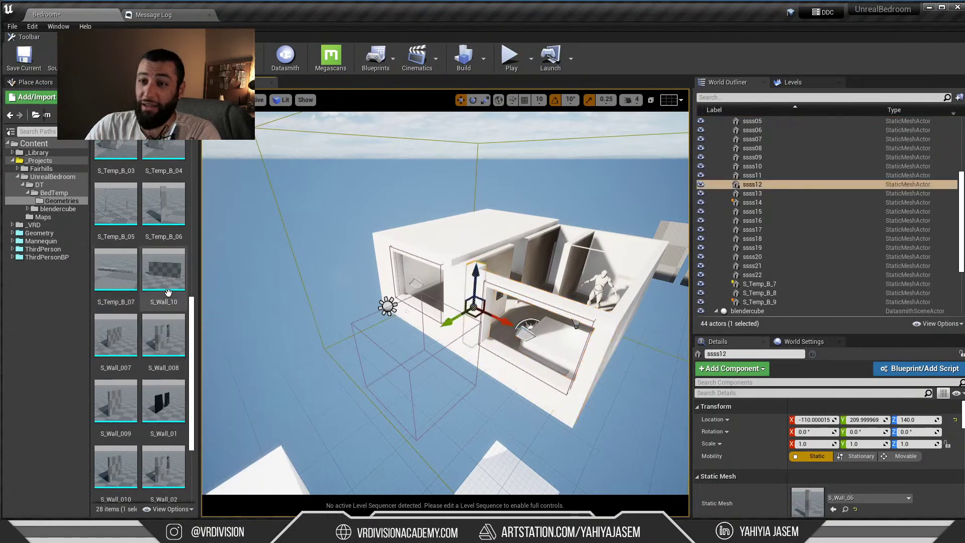
scroll(159, 318, down, 2)
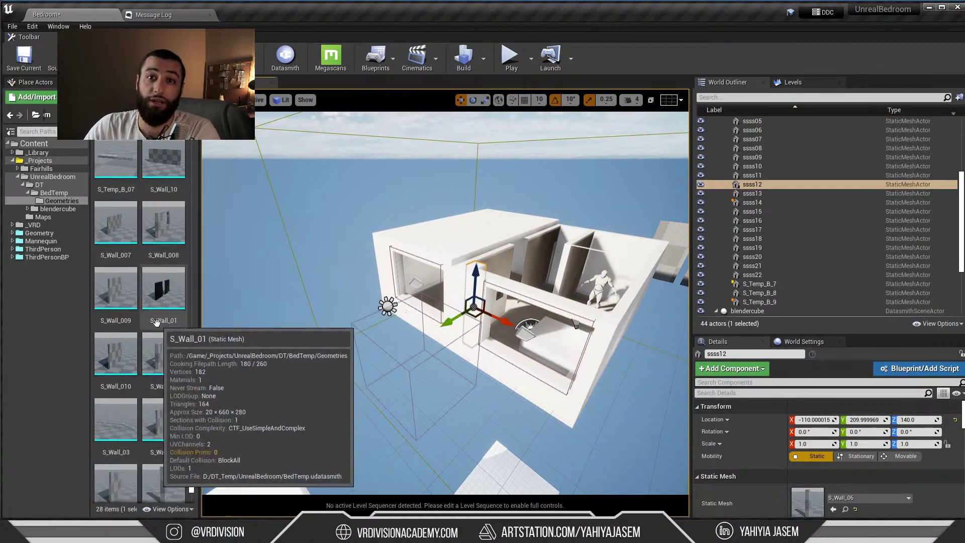
click(461, 233)
key(ctrl+b)
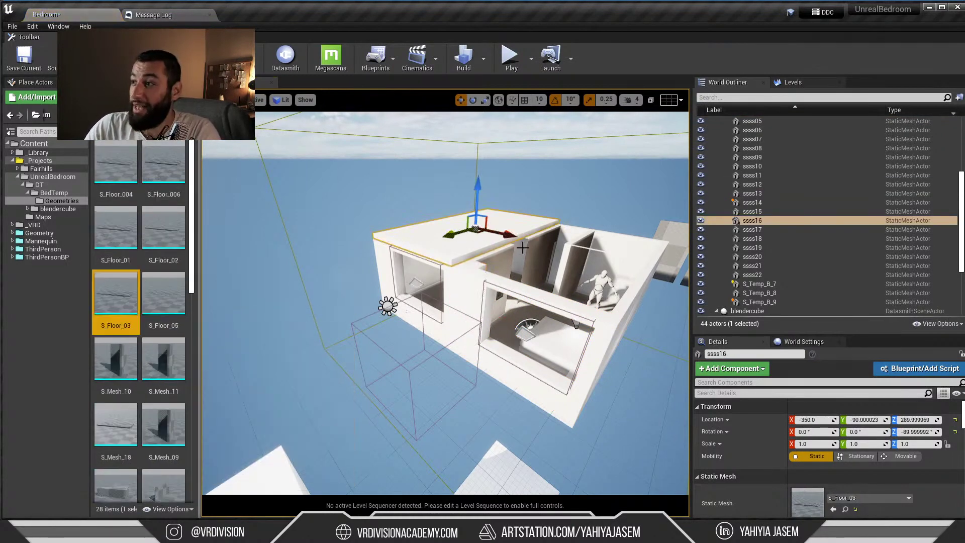
Locate the front window wall's mesh asset, then move the view above the building
key(w)
right_drag(448, 218, 448, 217)
click(447, 218)
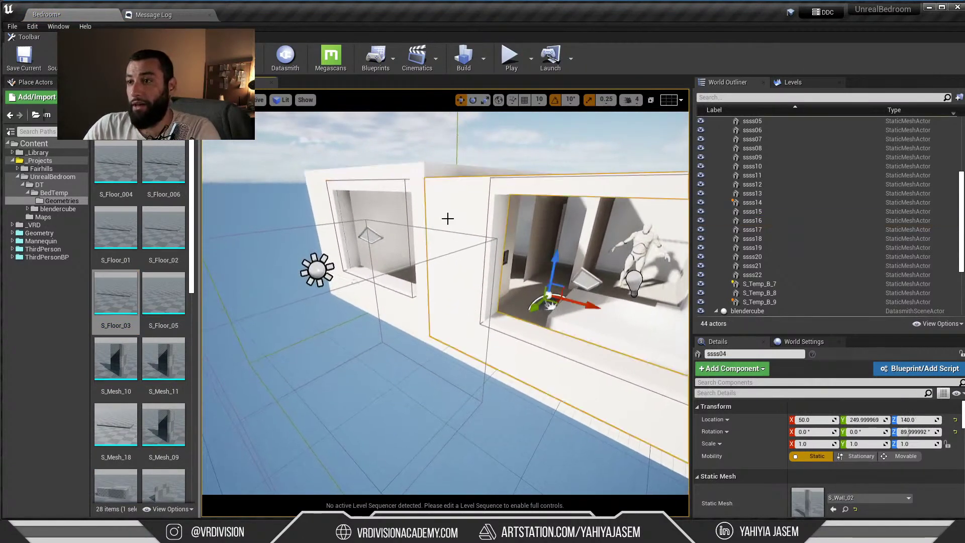
key(ctrl+b)
mouse_move(466, 264)
right_down()
mouse_move(467, 276)
mouse_move(466, 264)
right_up()
key(e)
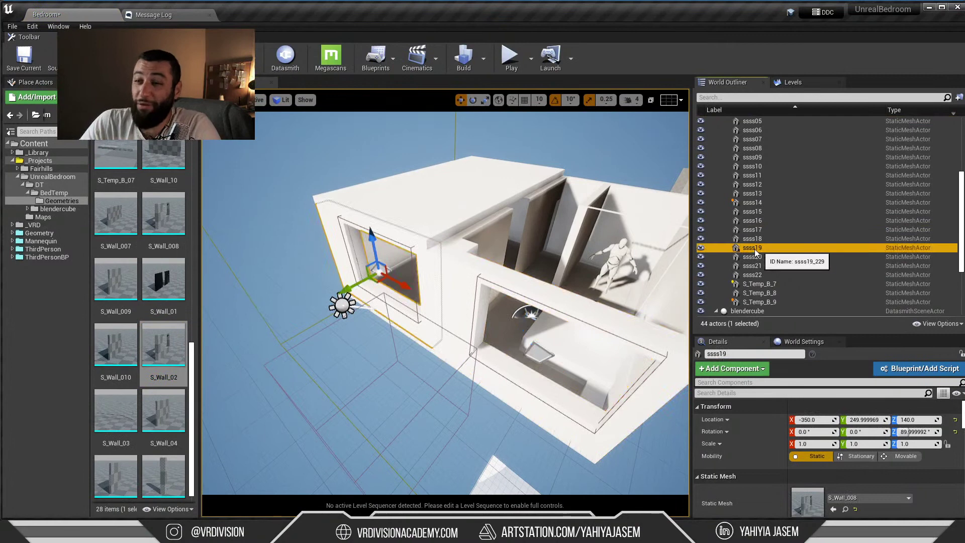
right_drag(494, 269, 494, 256)
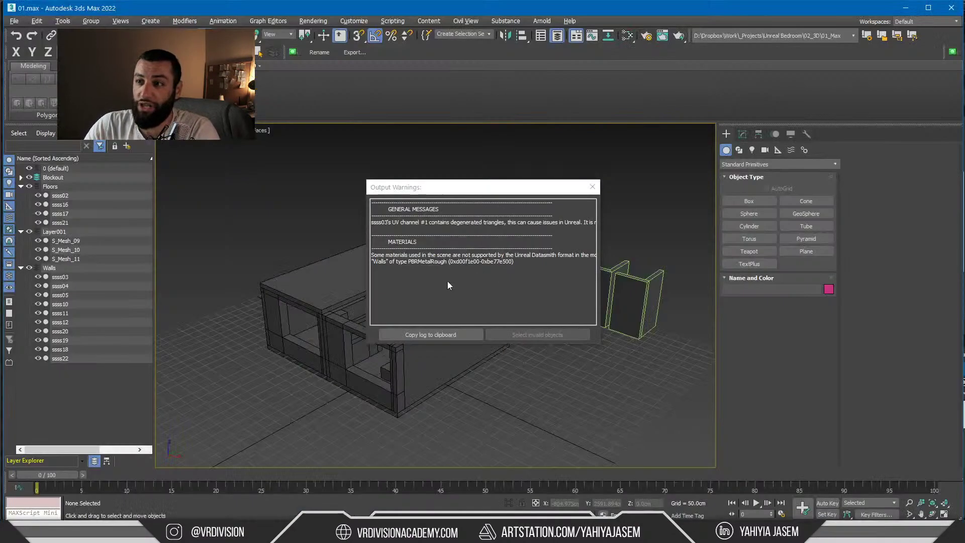
Close the export warnings in 3ds Max and select, then deselect, the 21 room objects
click(592, 187)
right_click(267, 237)
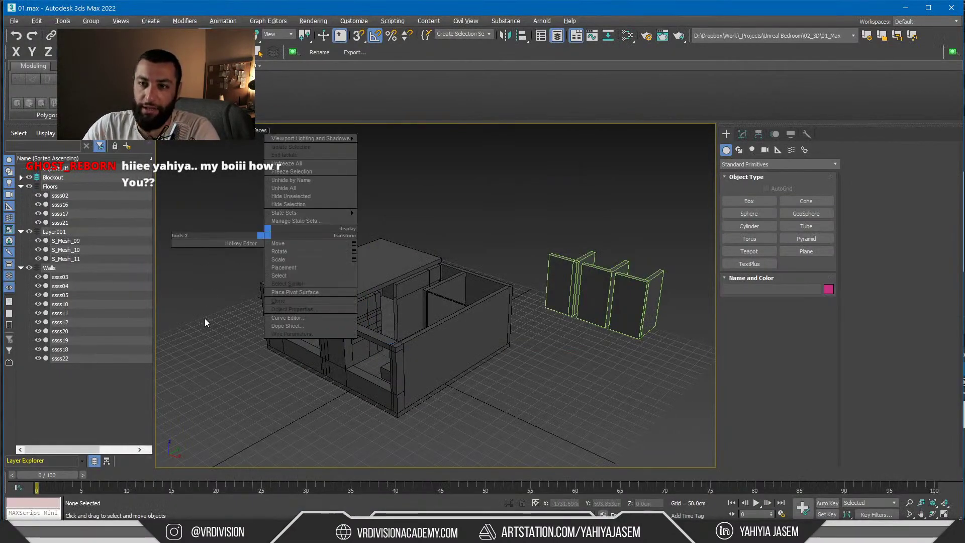
click(204, 321)
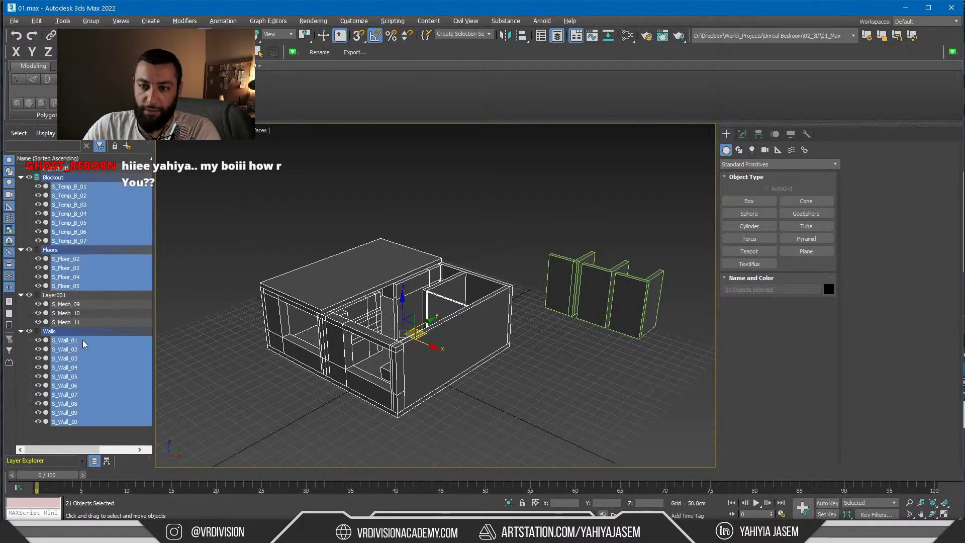
click(230, 231)
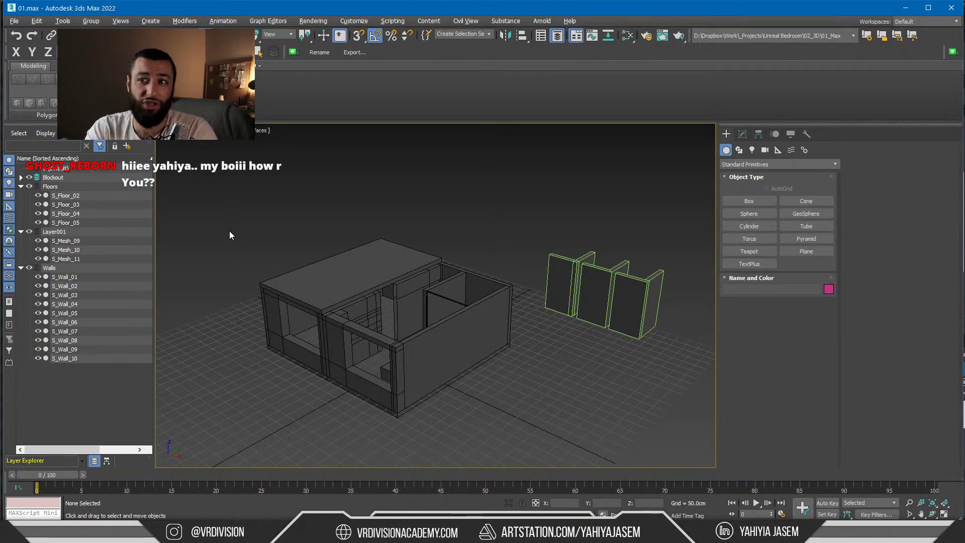
In Unreal Engine, open the BedTemp Geometries folder and select the S_Floor_03 slab
key(alt+Tab)
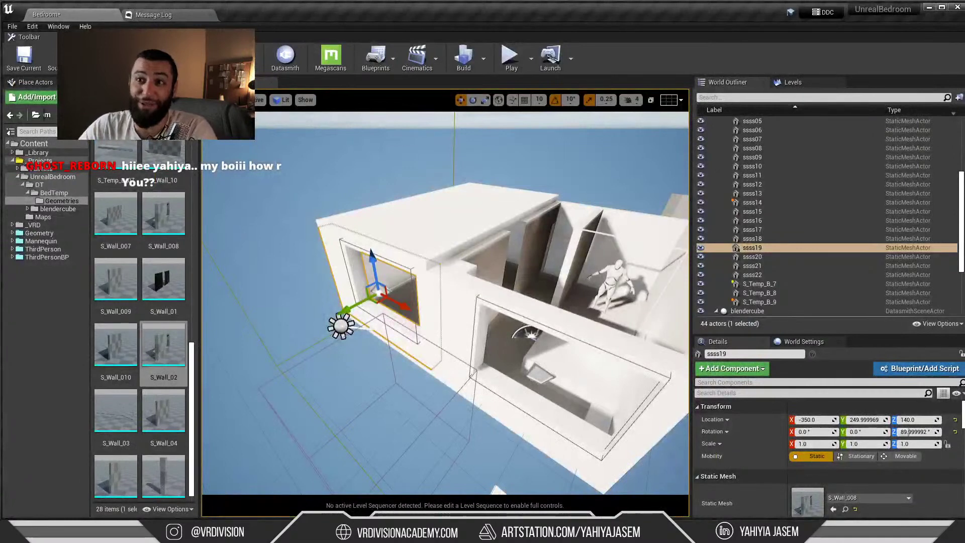
click(120, 115)
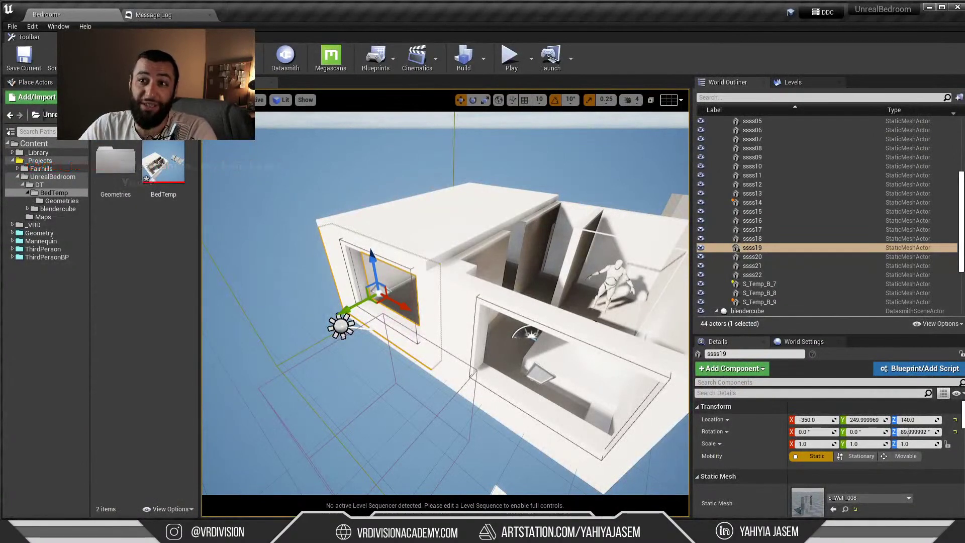
click(382, 195)
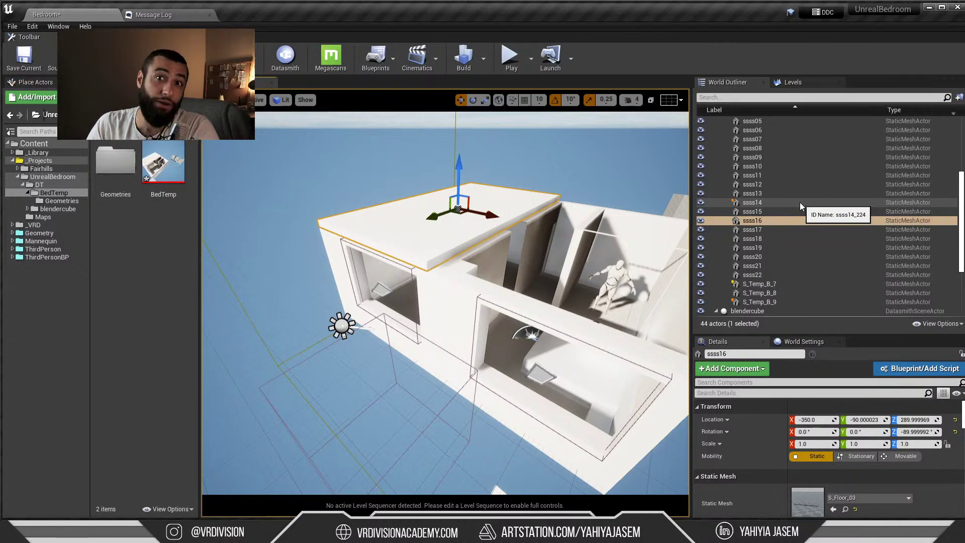
click(62, 201)
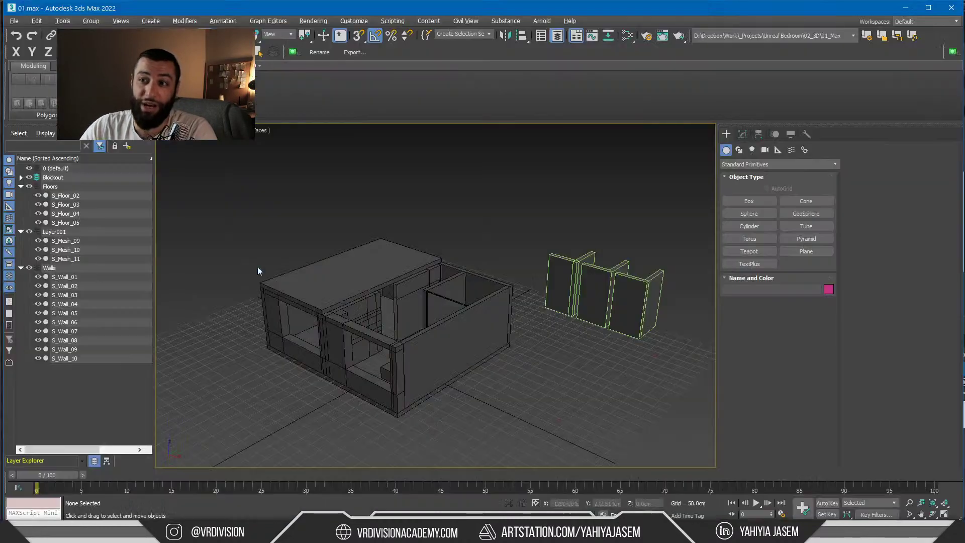
click(301, 296)
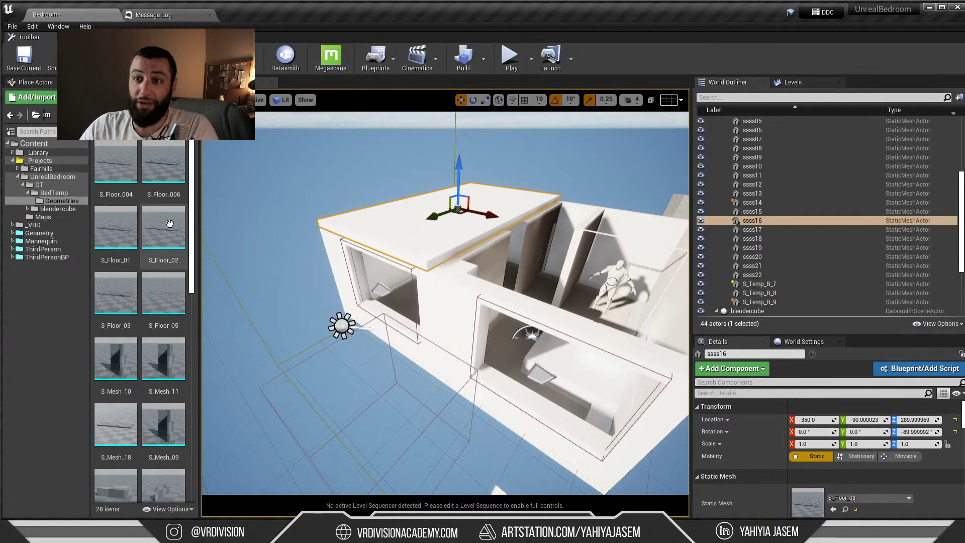
Open the Level Blueprint and select the S_Floor_006 mesh asset and the ssss16 actor
click(378, 59)
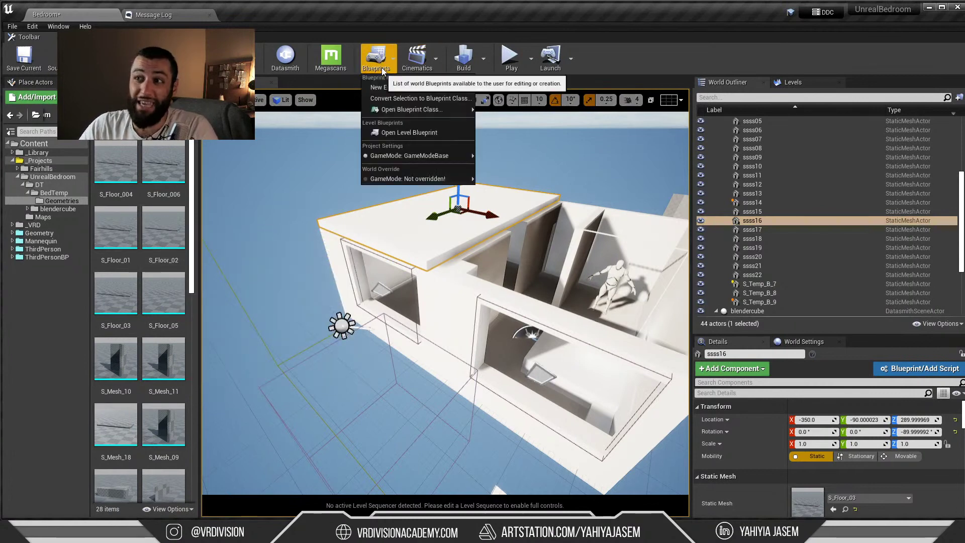
click(409, 134)
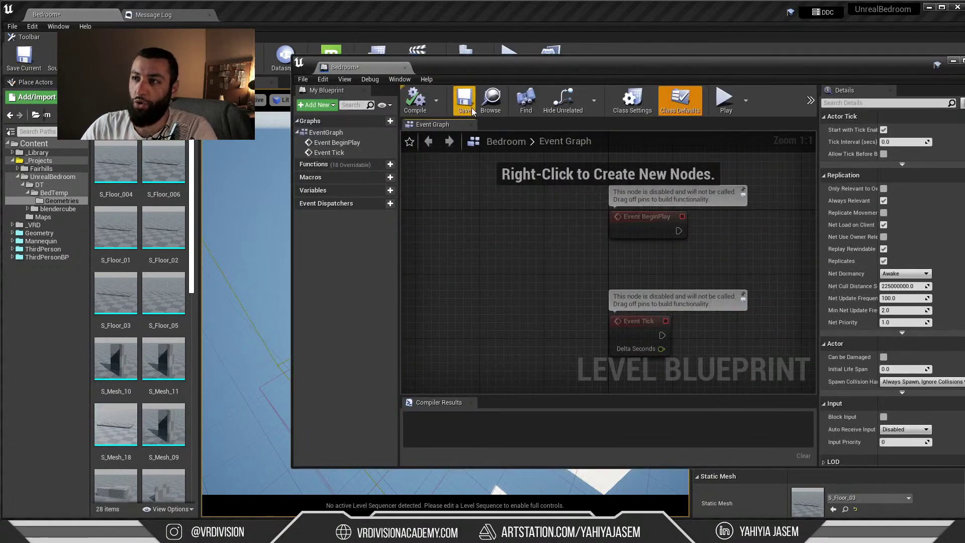
click(158, 164)
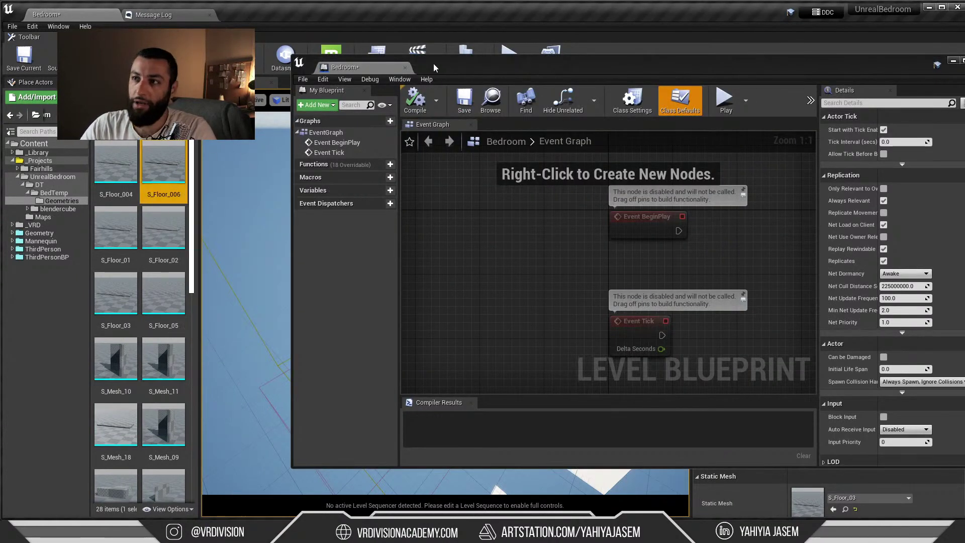
click(752, 220)
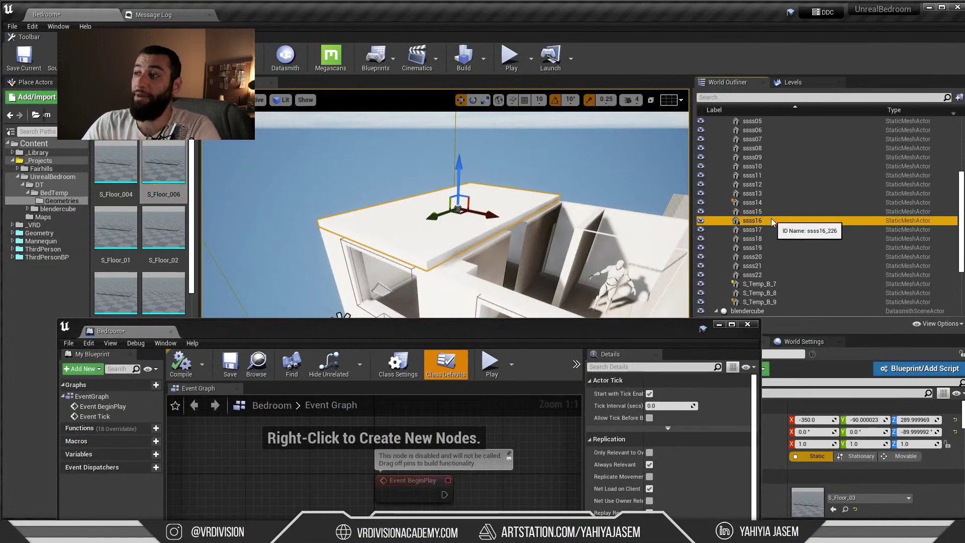
Move the Level Blueprint window up over the viewport and close its tab
drag(230, 333, 368, 165)
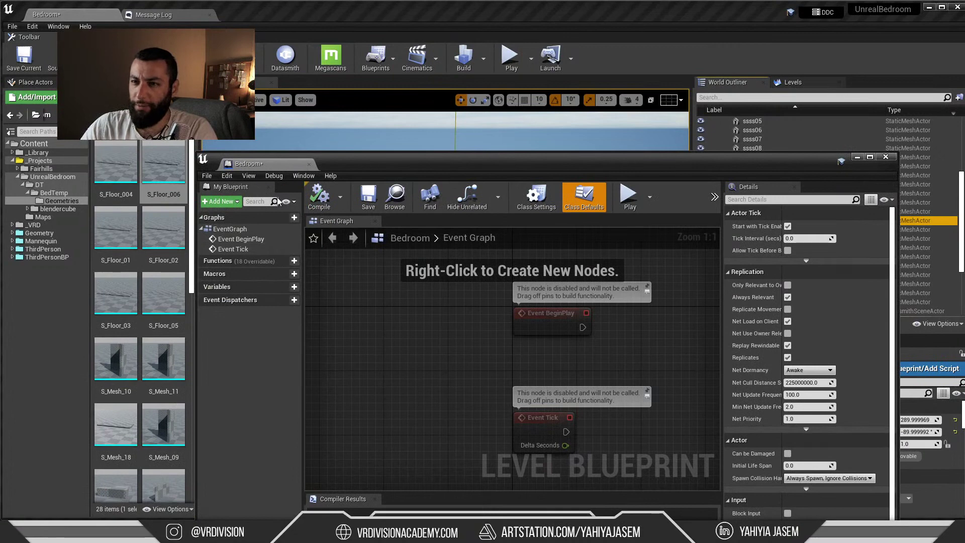
drag(390, 165, 386, 77)
middle_click(273, 79)
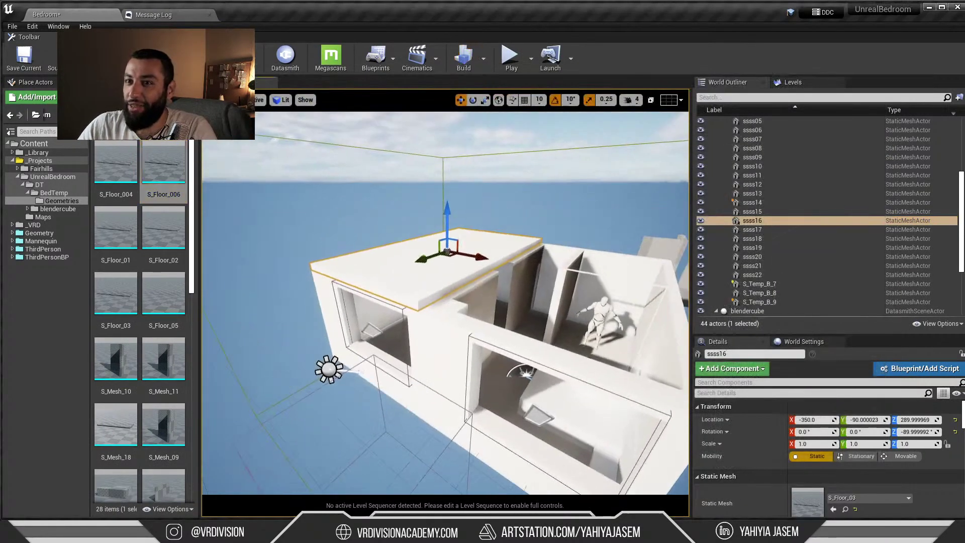
right_click(254, 317)
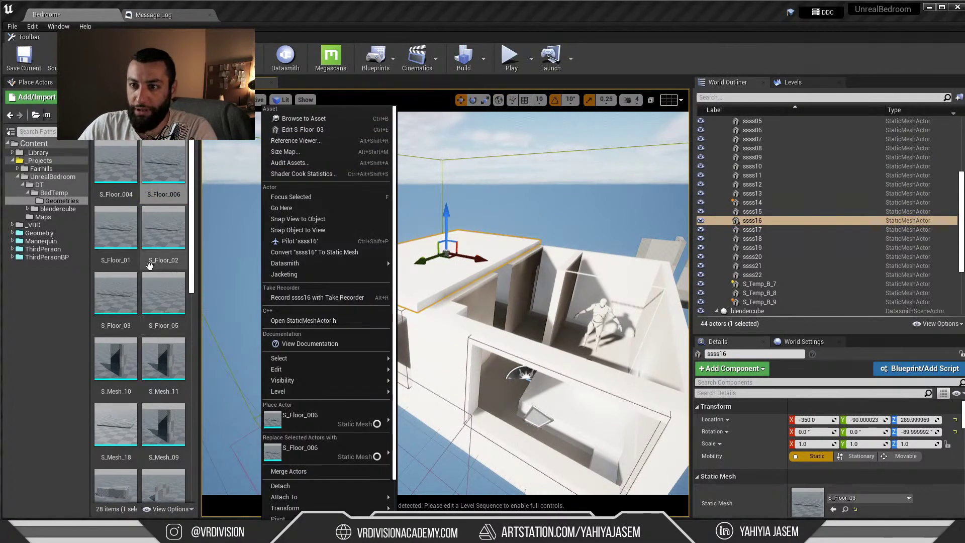
key(f)
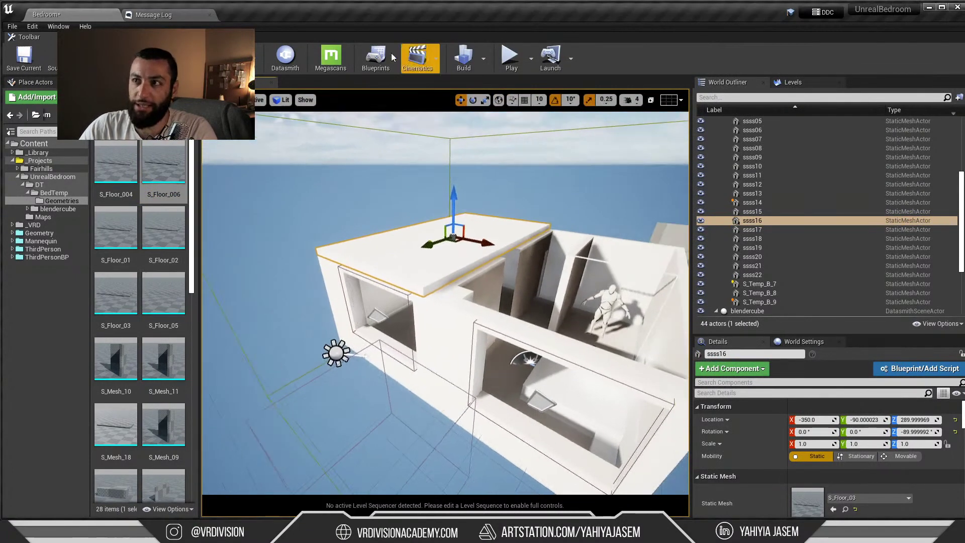
click(391, 54)
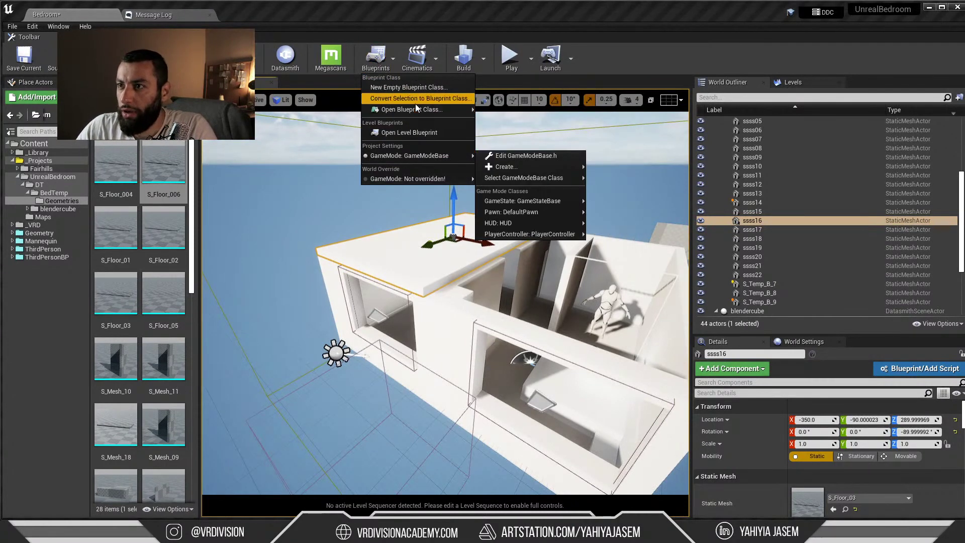
click(397, 99)
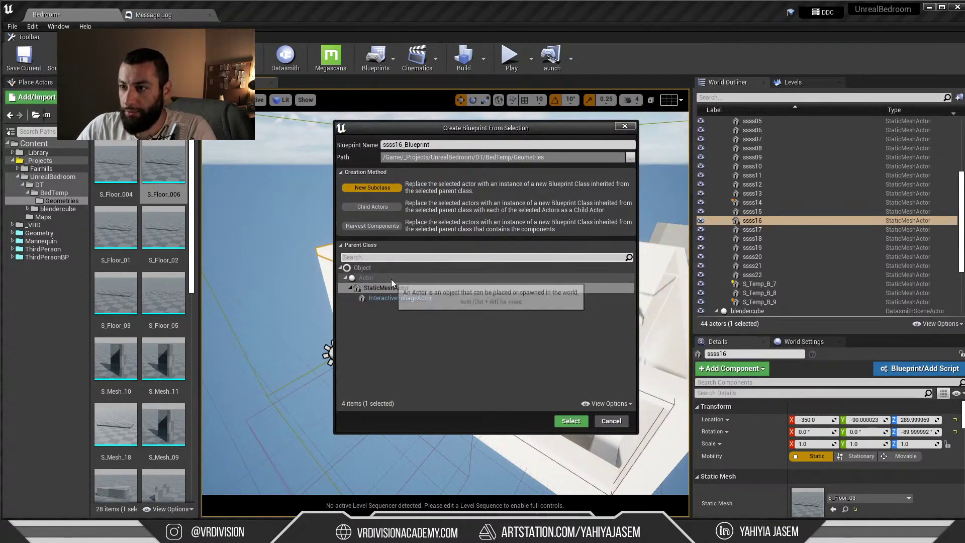
click(392, 278)
click(384, 226)
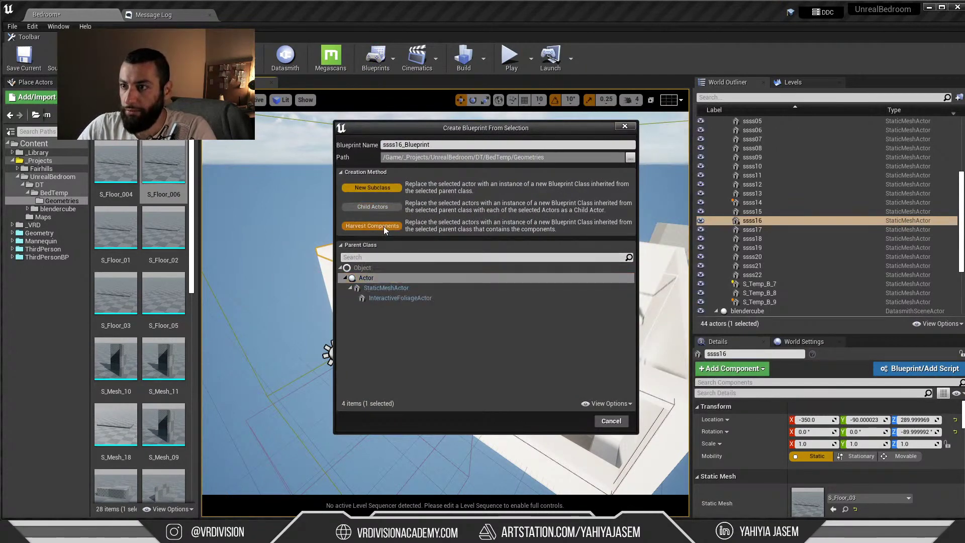
click(379, 207)
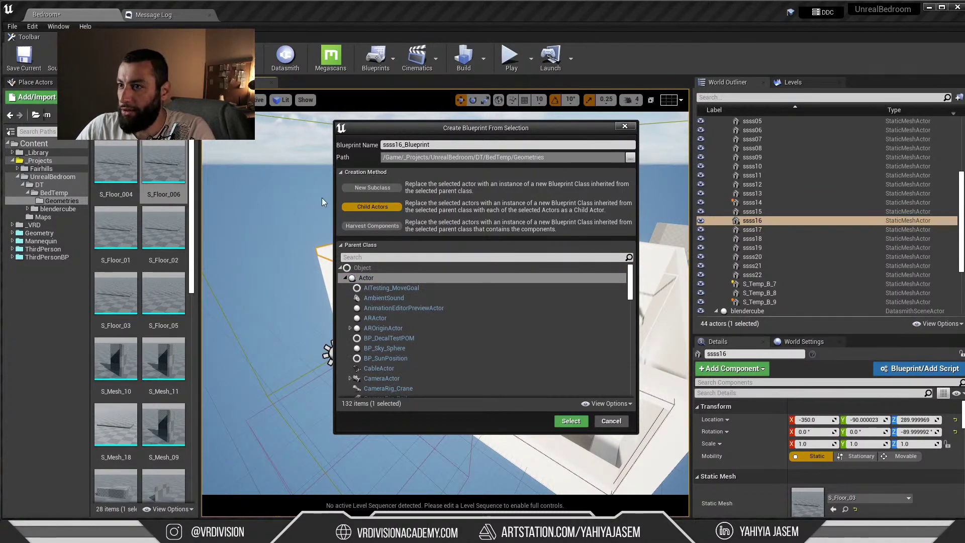
click(624, 126)
right_click(142, 263)
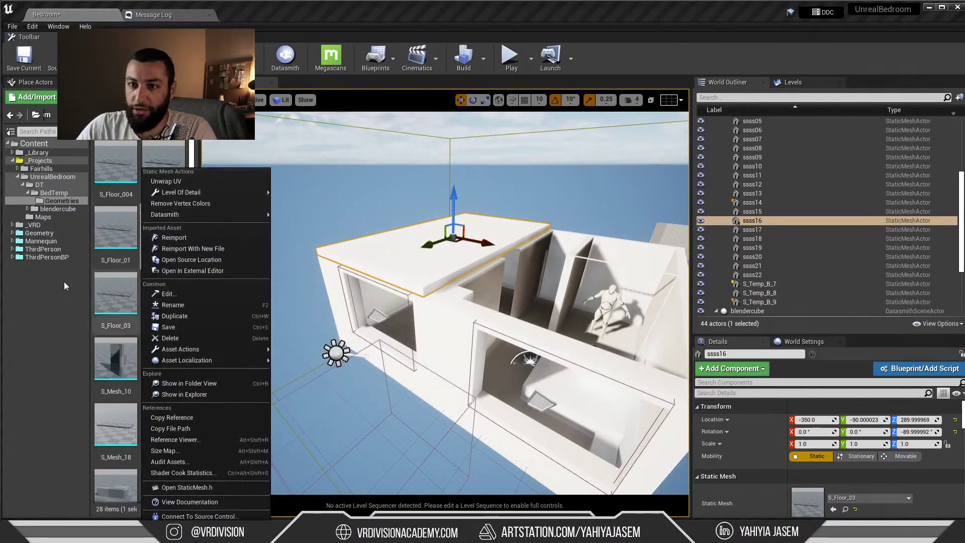
click(64, 281)
right_click(57, 197)
Create an Actor-based NewBlueprint in the BedTemp folder and open it for editing
click(54, 193)
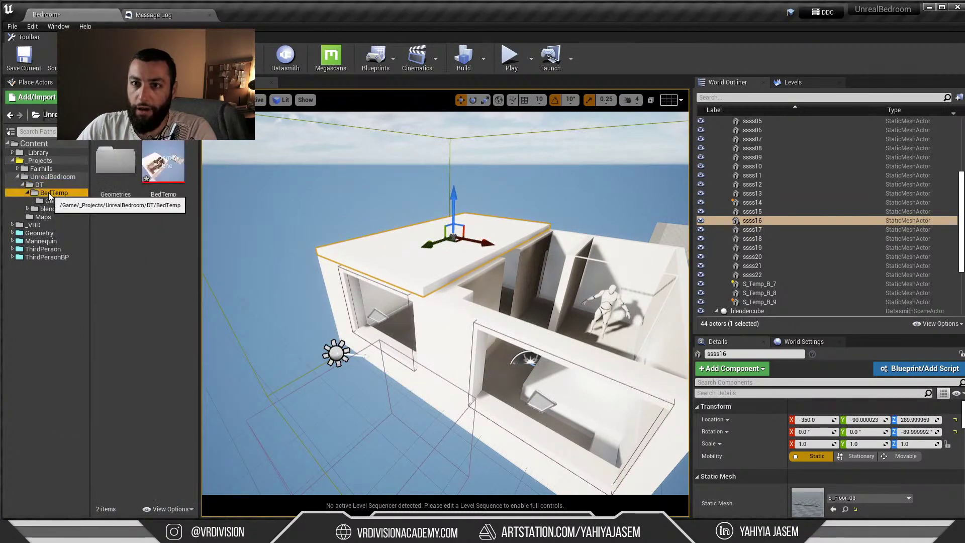
right_click(48, 192)
click(168, 270)
right_click(169, 270)
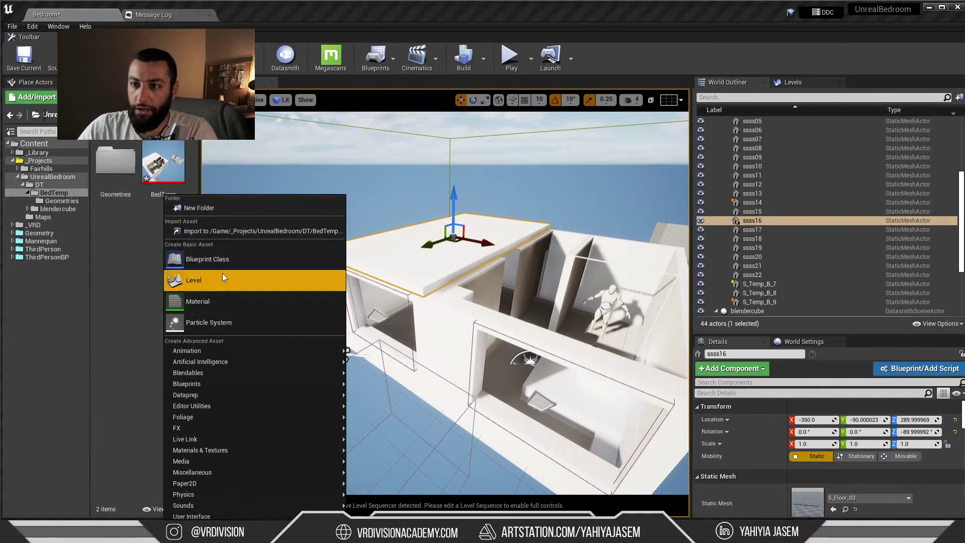
key(Escape)
click(572, 179)
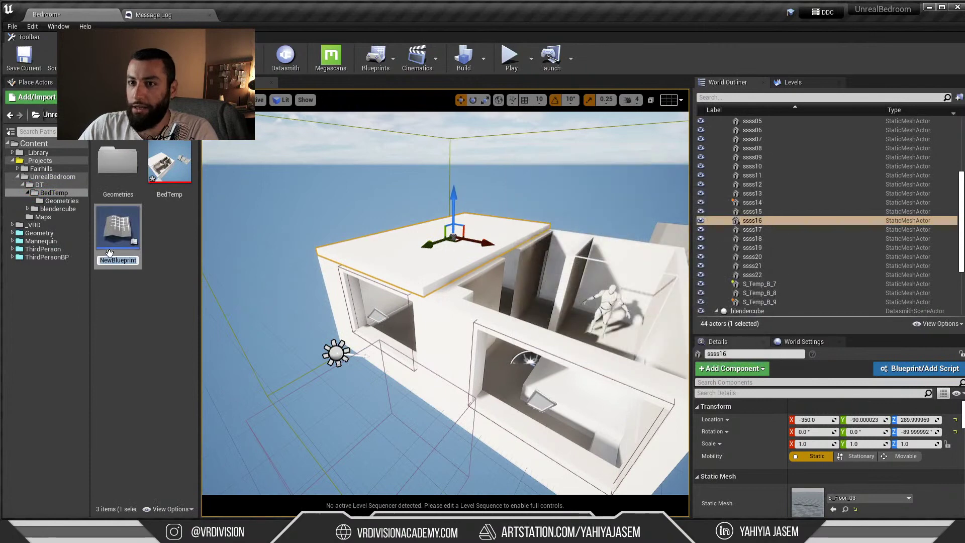
double_click(101, 233)
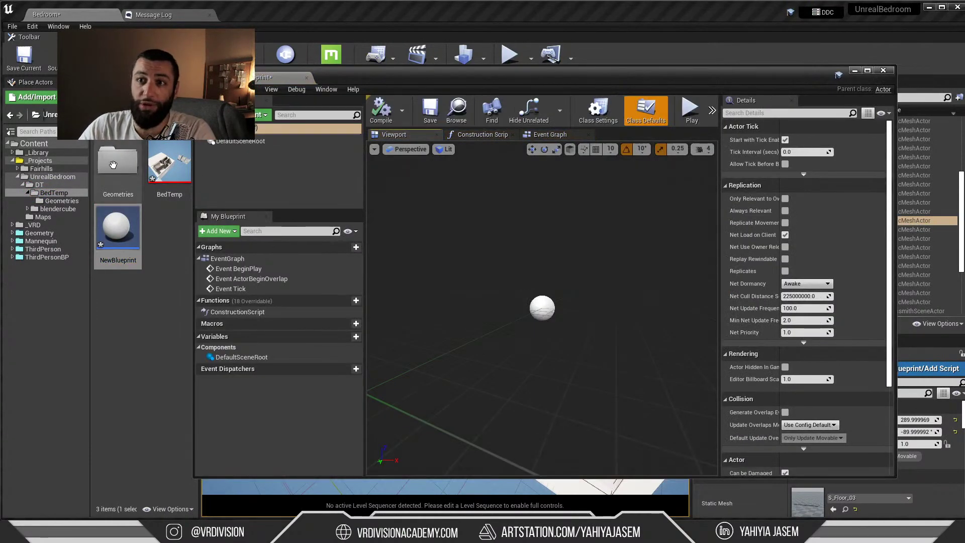
Add S_Floor_004 from the Geometries folder as a blueprint component, then close the editor
double_click(121, 171)
drag(124, 182, 278, 174)
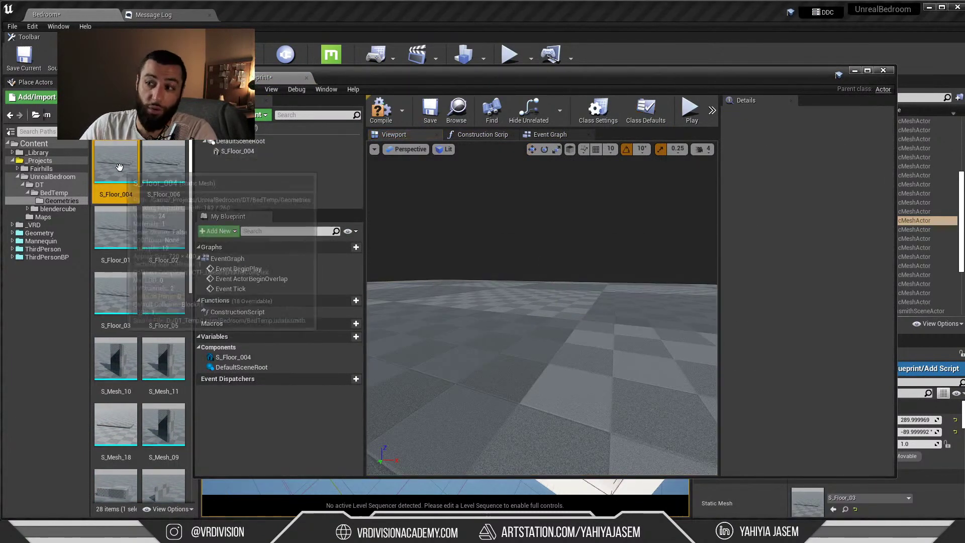
right_drag(482, 291, 455, 316)
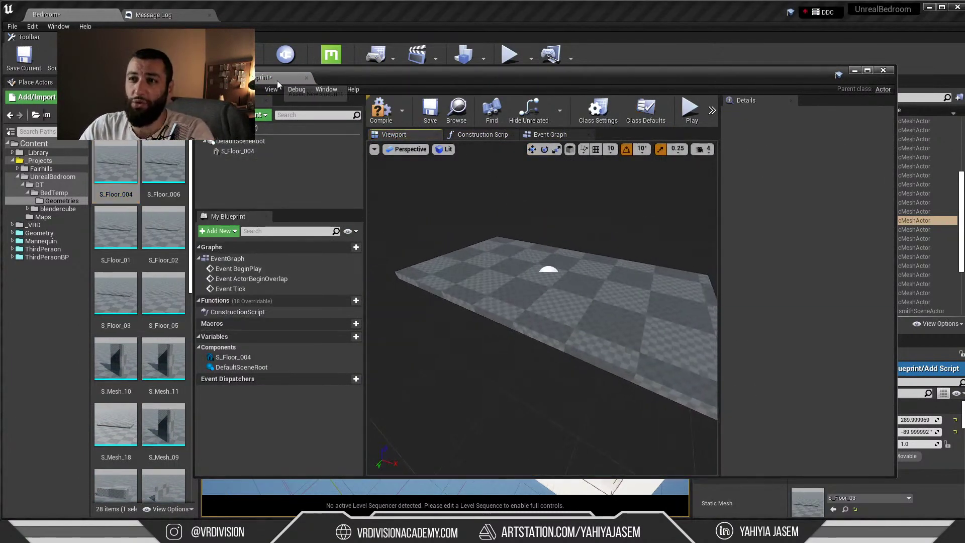
middle_click(277, 80)
Back in BedTemp, delete NewBlueprint with Force Delete
click(54, 193)
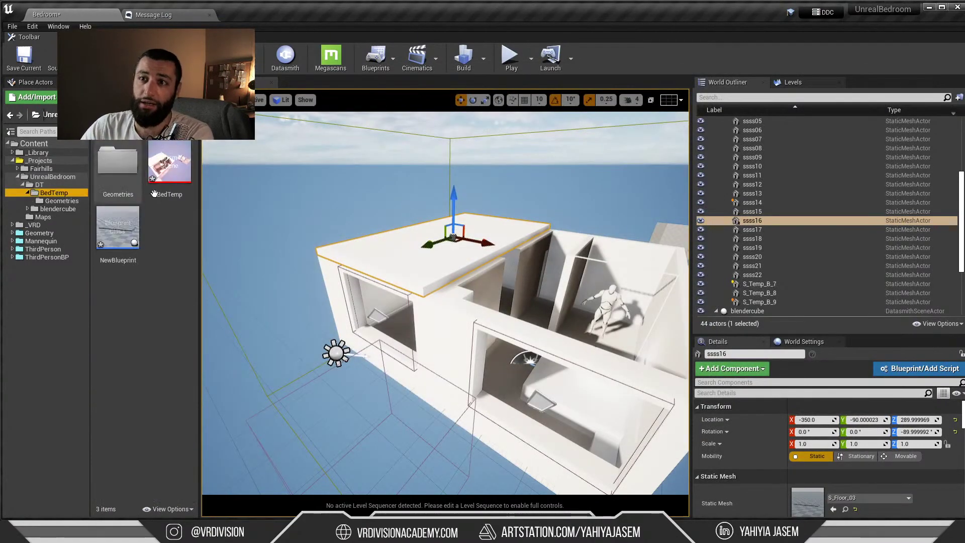
key(Delete)
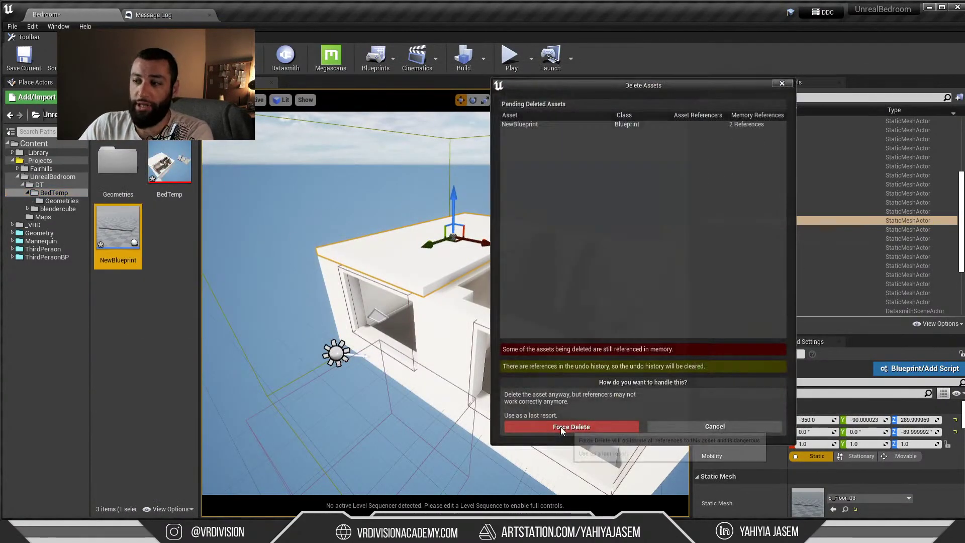
click(560, 427)
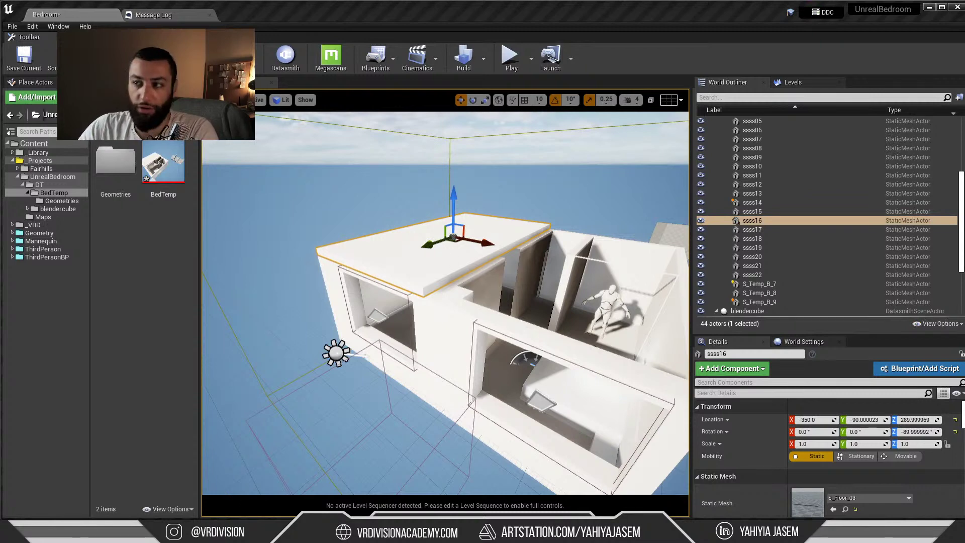
mouse_move(381, 470)
right_down()
mouse_move(442, 465)
mouse_move(381, 470)
right_up()
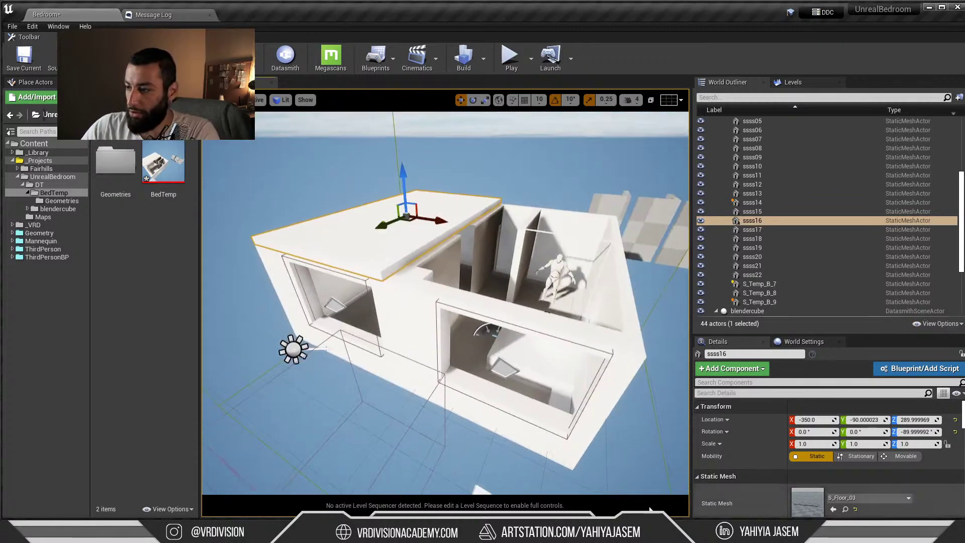
click(252, 532)
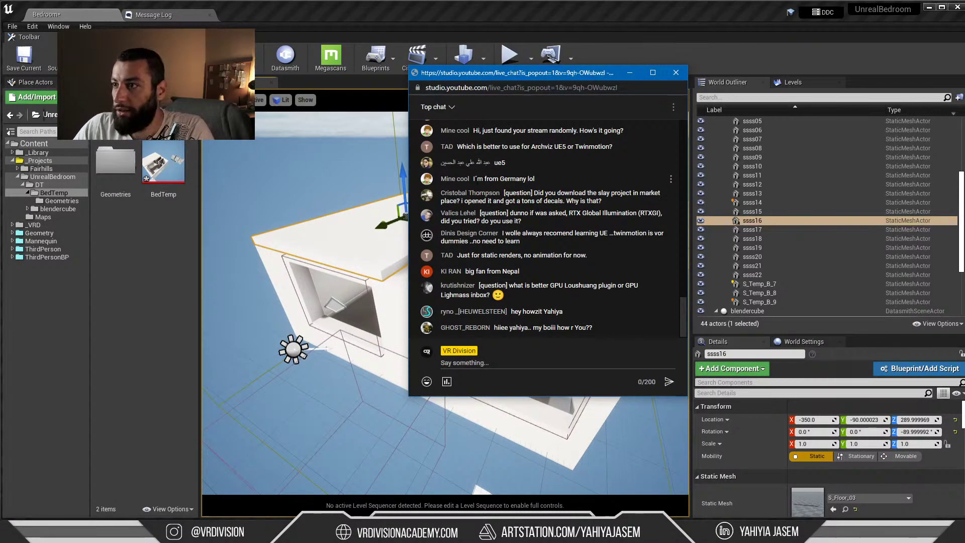
click(517, 221)
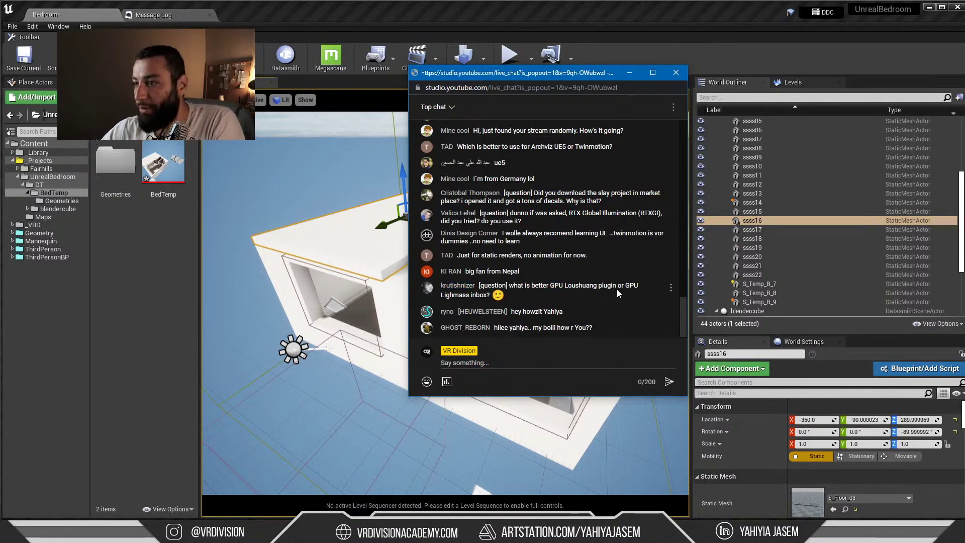
drag(613, 289, 567, 287)
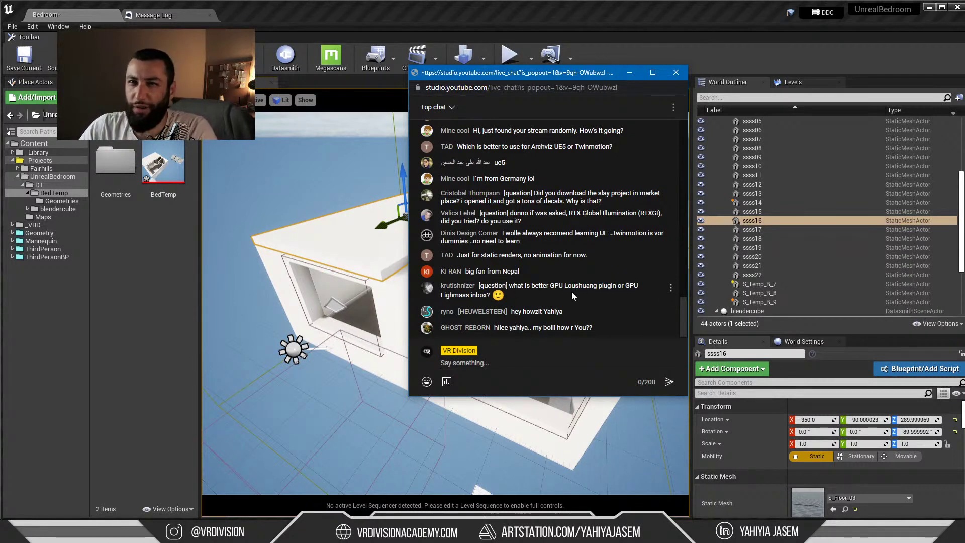
click(444, 13)
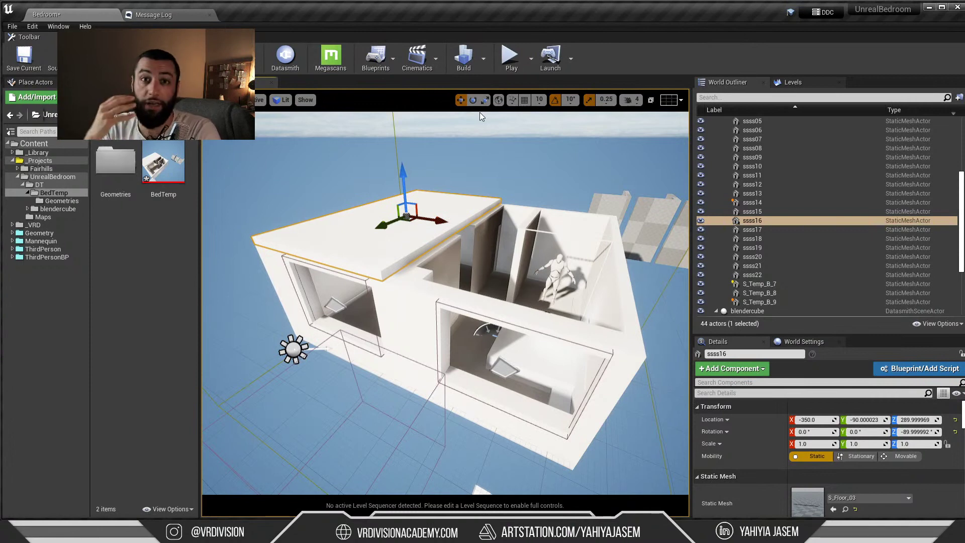
Open the GPU Lightmass settings from the build options, reposition and widen the window, then close it
right_drag(480, 115, 414, 158)
click(483, 60)
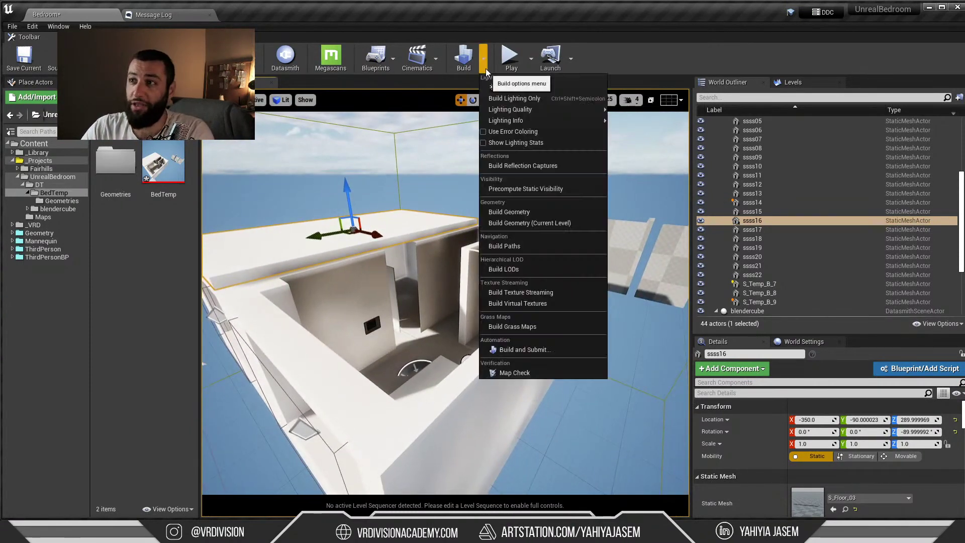
click(520, 87)
drag(245, 221, 323, 158)
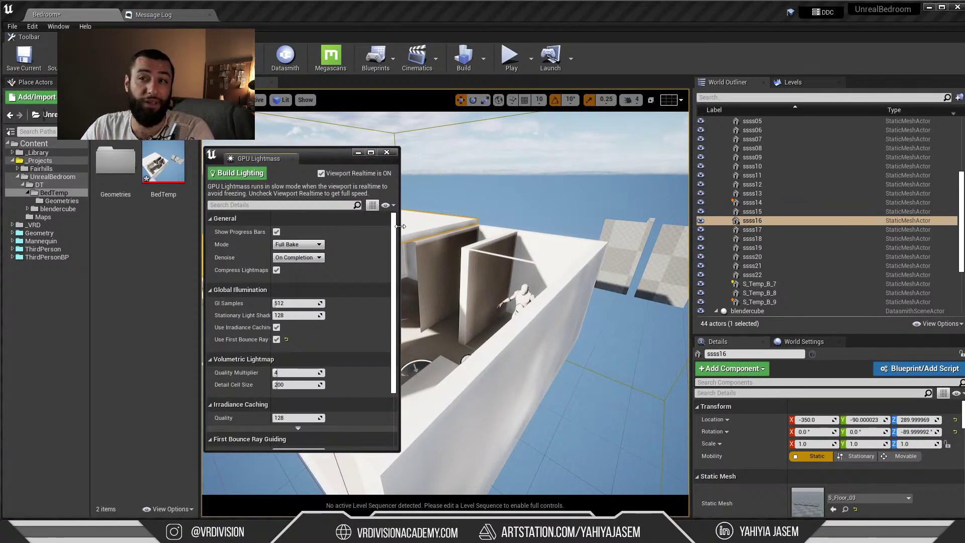
drag(400, 320, 427, 319)
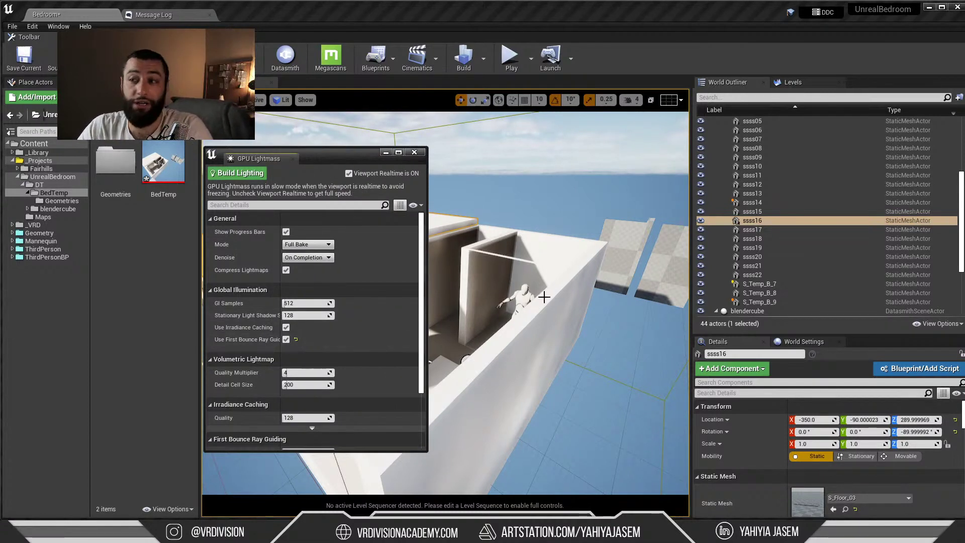
right_drag(475, 347, 464, 374)
drag(314, 163, 387, 163)
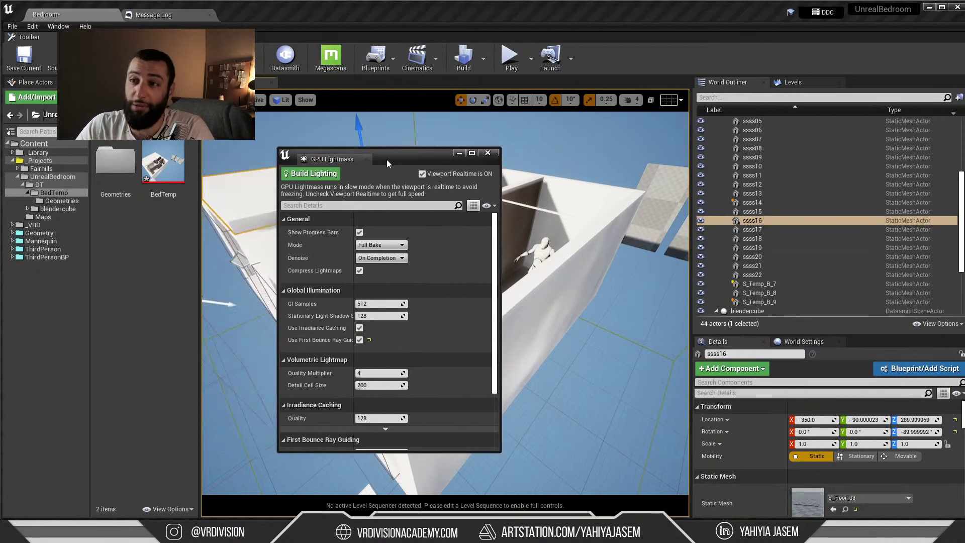
middle_click(313, 162)
right_drag(402, 234, 385, 221)
key(a)
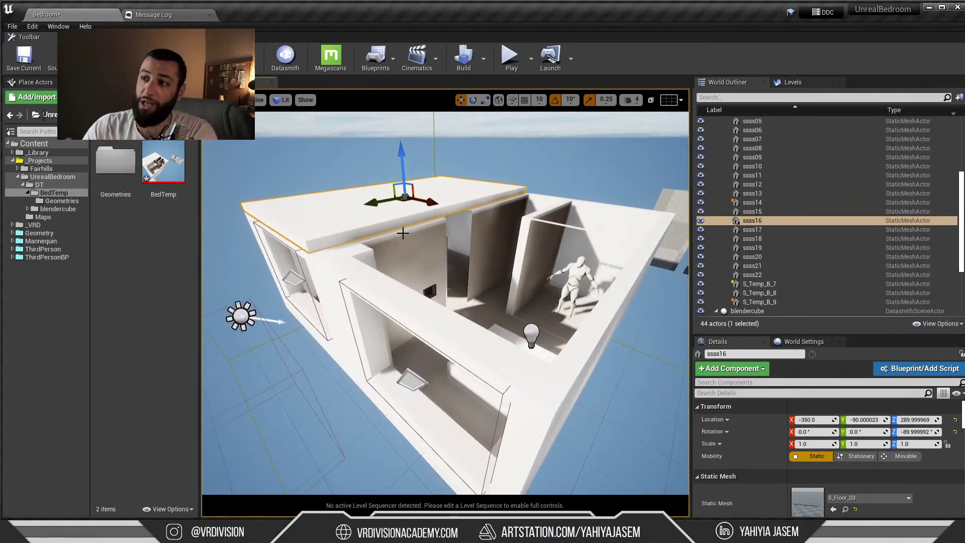
Move the live chat and alarm windows off screen, then switch to 3ds Max
key(alt+Tab)
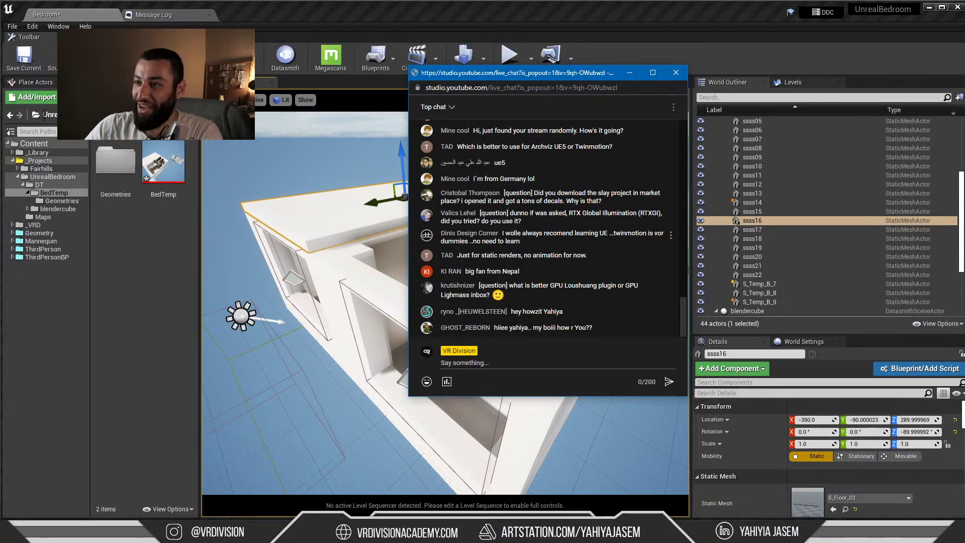
drag(469, 74, 964, 221)
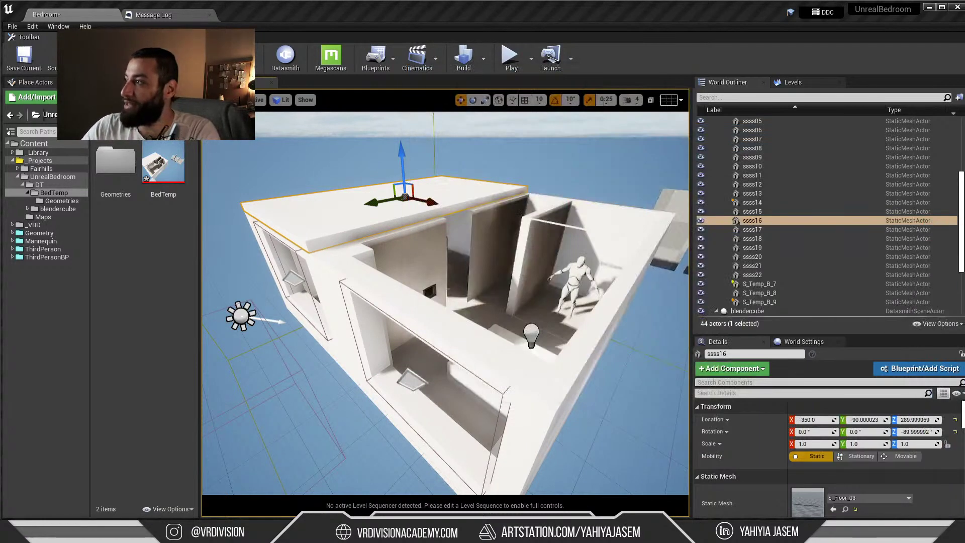
key(alt+Tab)
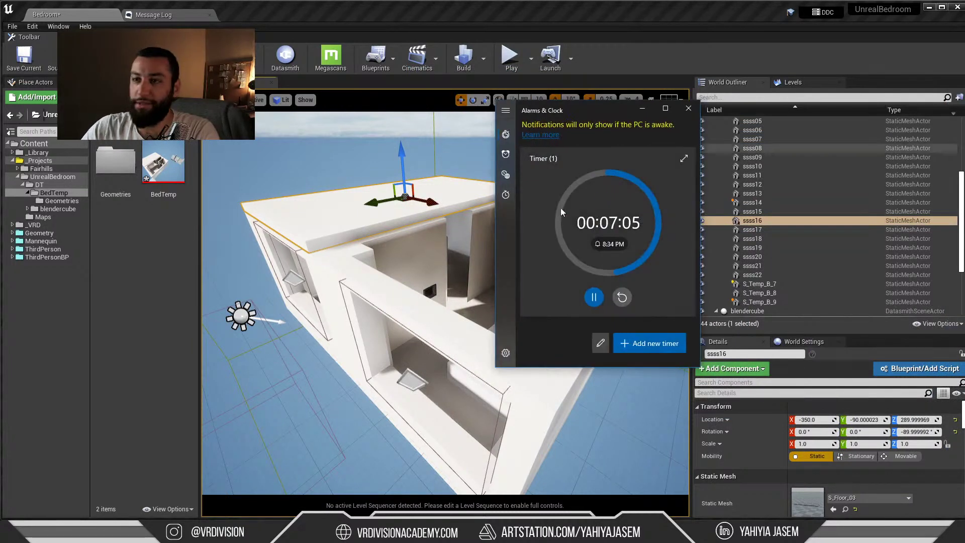
drag(583, 114, 964, 117)
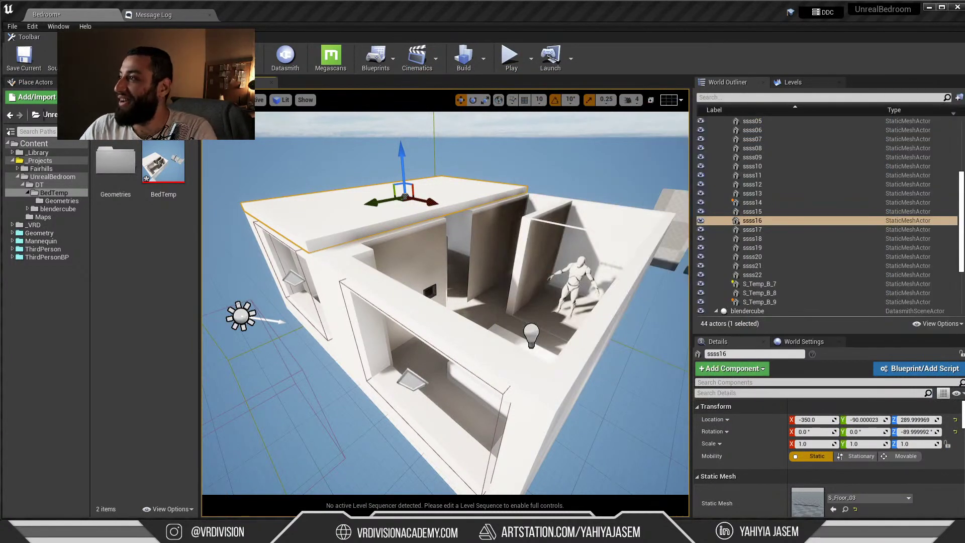
key(alt+Tab)
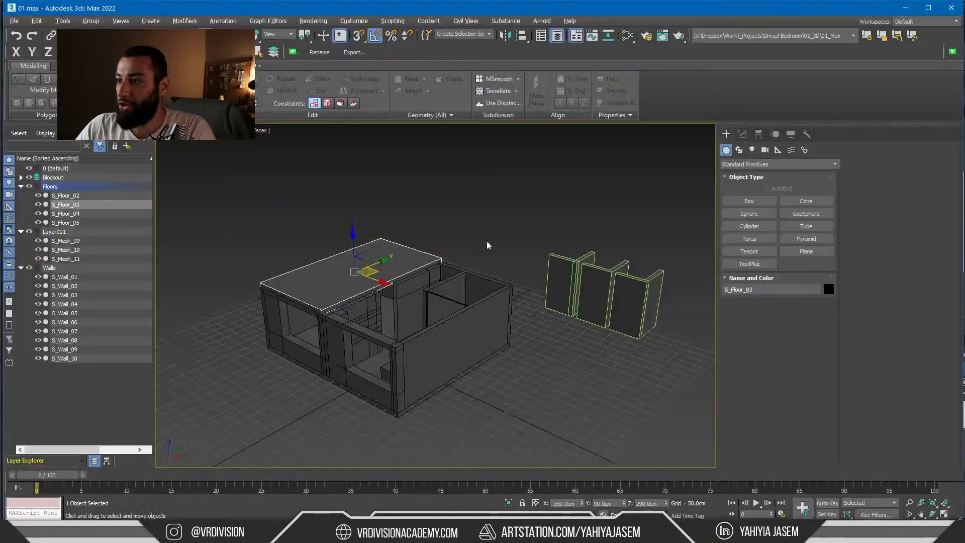
Clone the floor slab along X and snap the copy onto the wall corner
shift+drag(380, 283, 430, 302)
key(Return)
key(space)
key(s)
drag(494, 273, 514, 280)
key(s)
key(space)
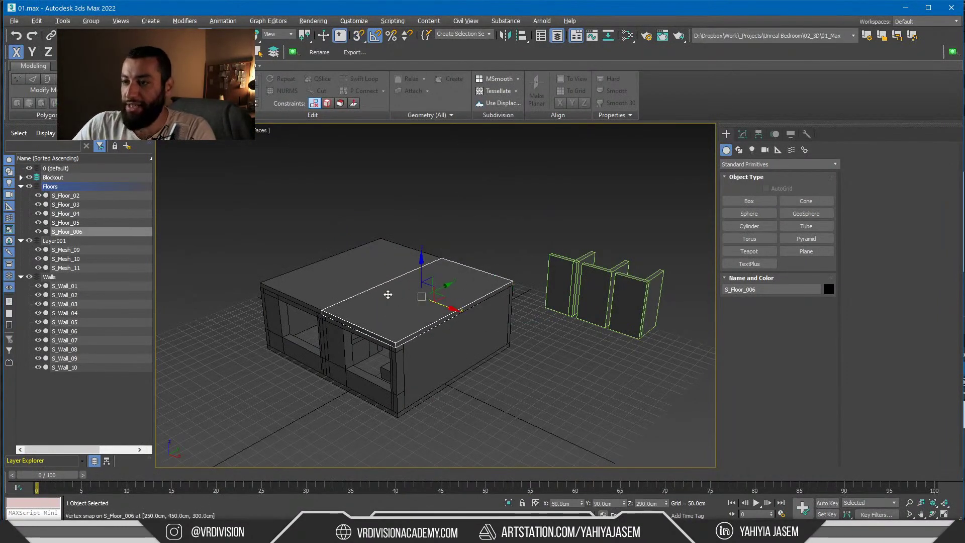
scroll(387, 295, up, 4)
alt+middle_drag(388, 295, 415, 283)
After comparing with Unreal, select S_Wall_01 and isolate it with Alt+Q
key(alt+Tab)
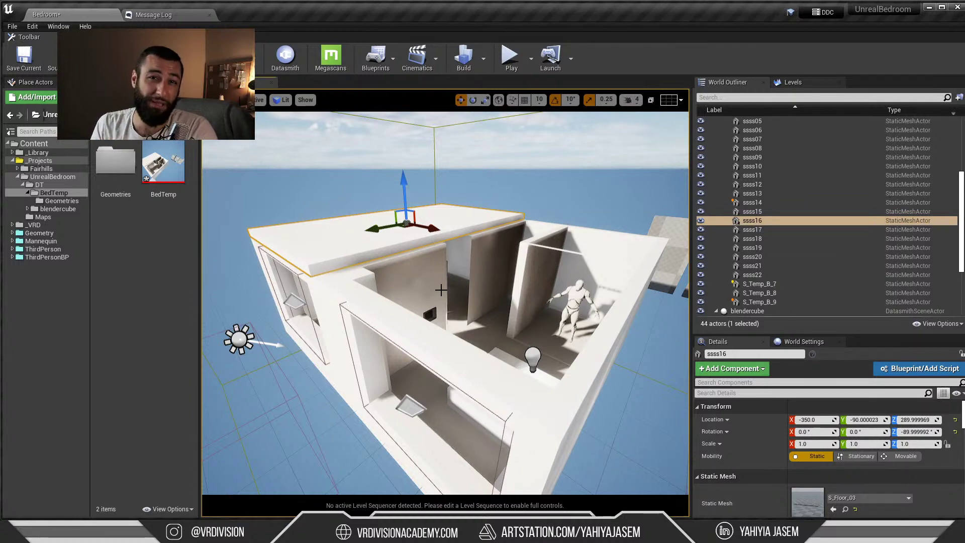
key(alt+Tab)
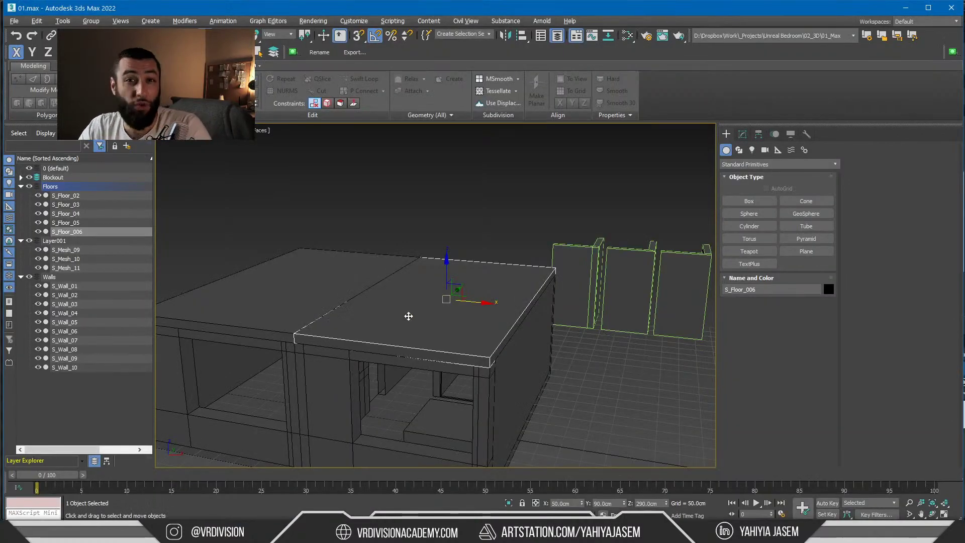
alt+middle_drag(372, 341, 450, 268)
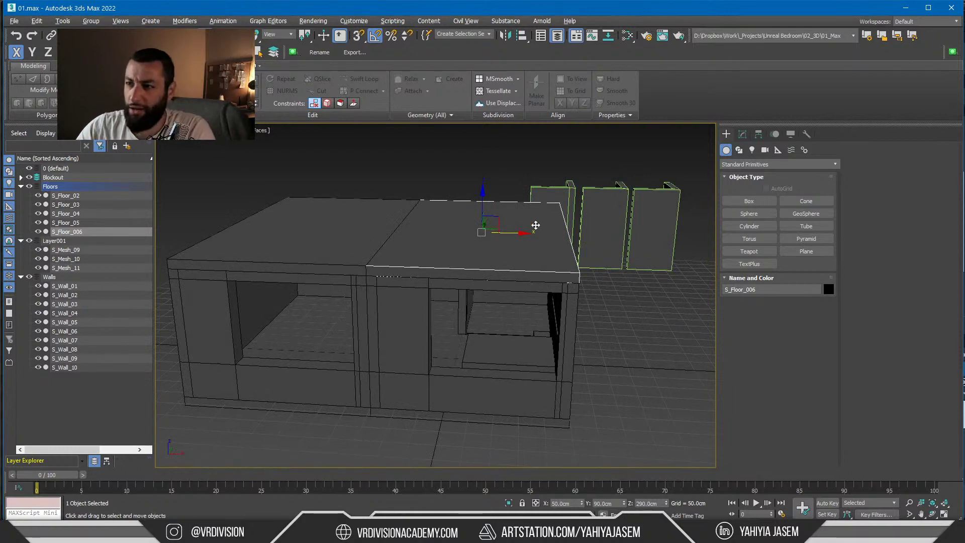
alt+middle_drag(536, 225, 466, 244)
click(393, 299)
key(alt+q)
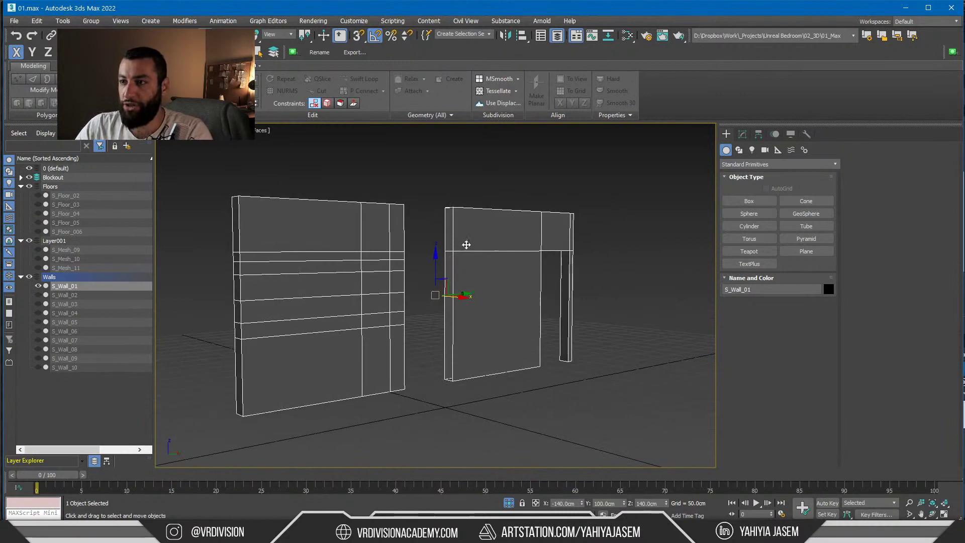
In Editable Poly, remove the extra horizontal edges from S_Wall_01
click(322, 256)
key(2)
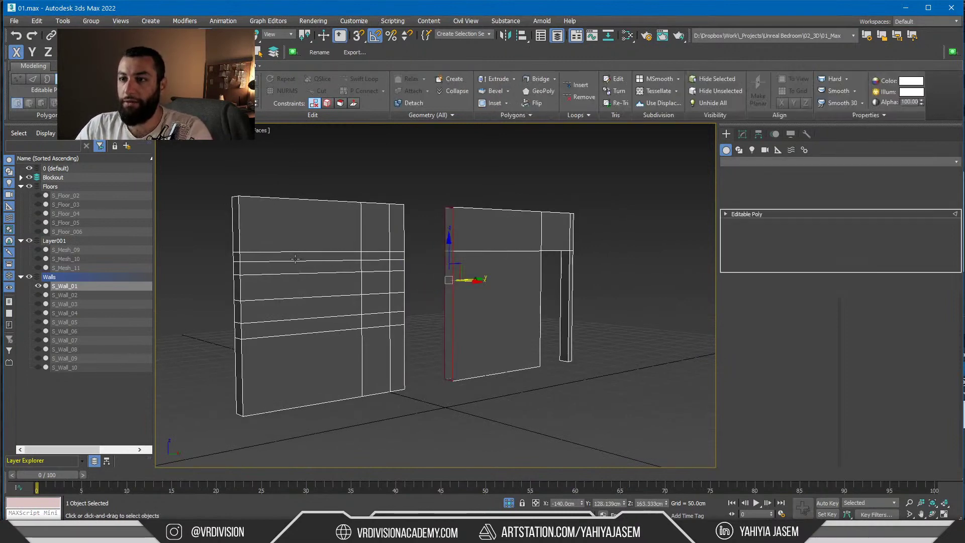
click(296, 259)
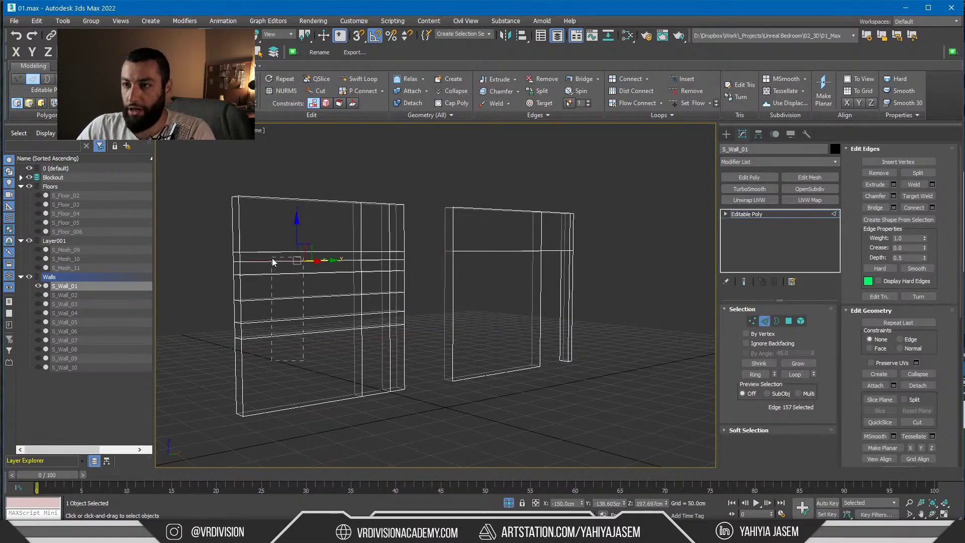
drag(271, 258, 271, 257)
key(ctrl+BackSpace)
alt+middle_drag(475, 232, 394, 270)
Select the wall's lower end face and back faces, viewing the wall shaded
key(4)
click(387, 249)
ctrl+click(384, 268)
key(ctrl+z)
ctrl+click(394, 270)
ctrl+click(438, 243)
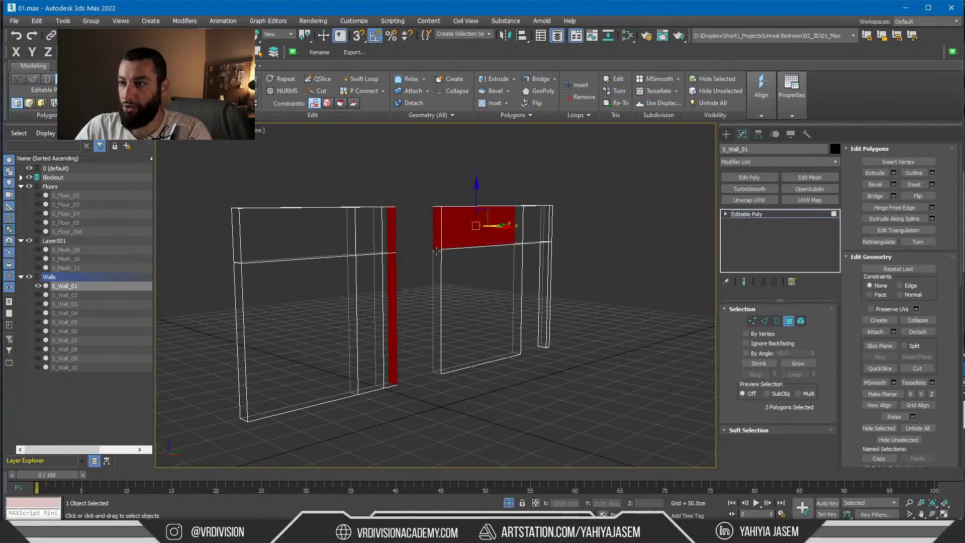
ctrl+click(437, 261)
scroll(431, 238, up, 3)
key(F3)
scroll(442, 239, down, 3)
Select the wall's end borders, then its narrow end strip and a front face
key(3)
click(443, 226)
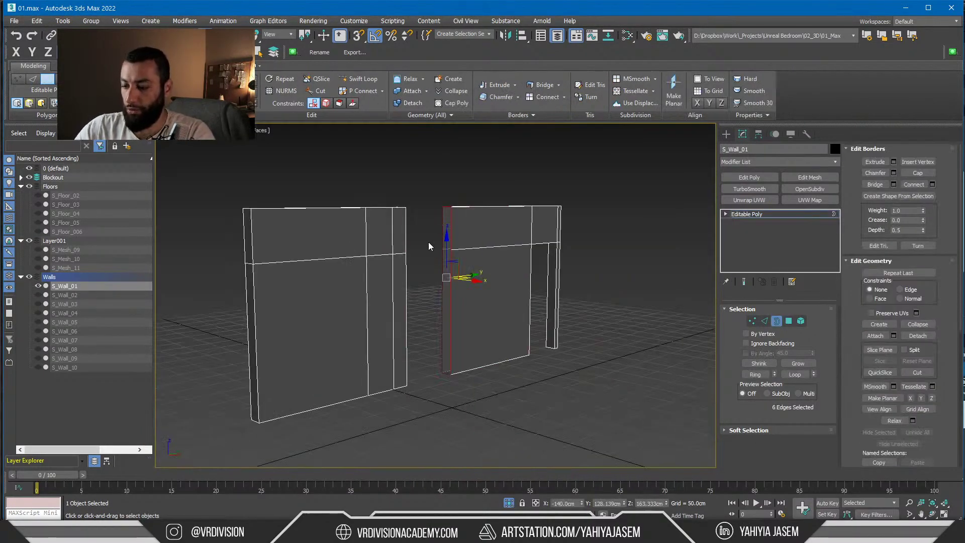
scroll(447, 239, up, 3)
ctrl+click(449, 230)
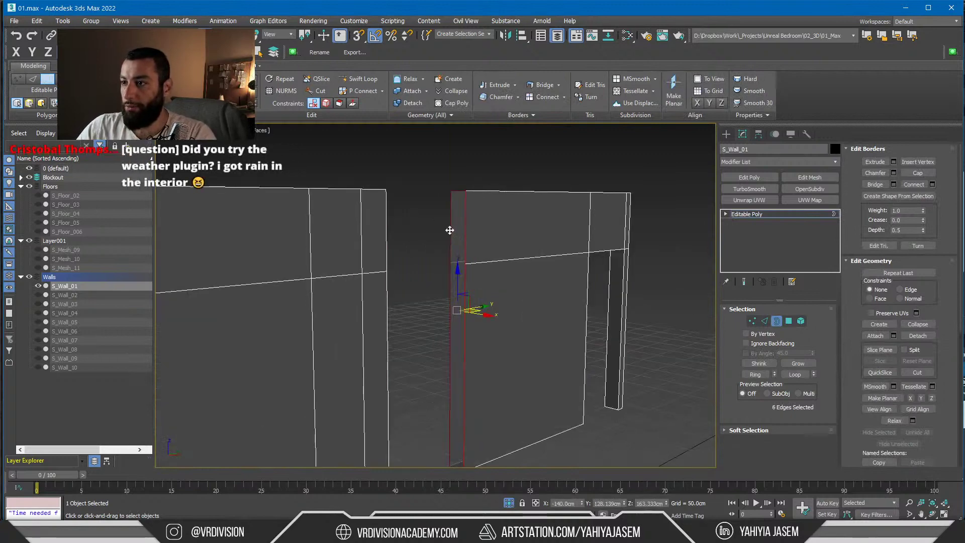
key(4)
click(459, 274)
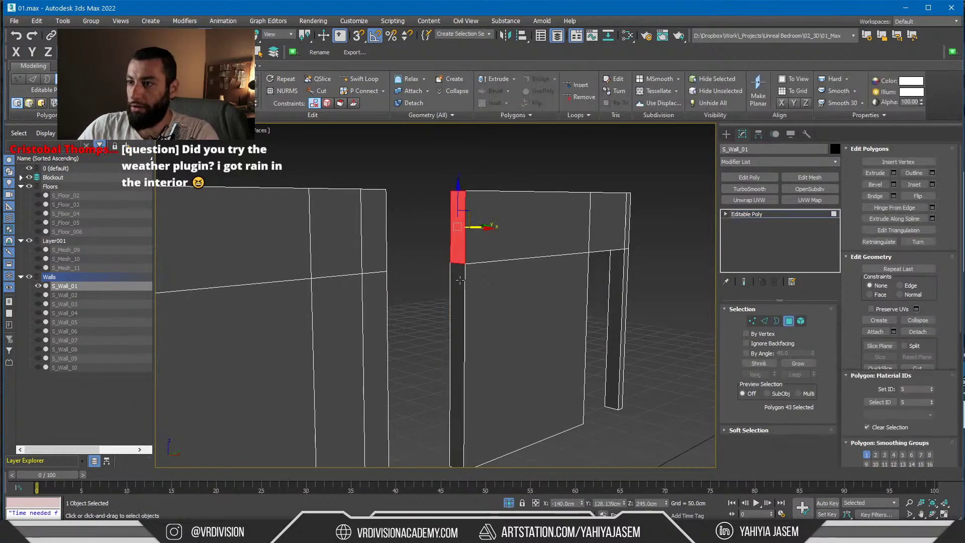
alt+middle_drag(459, 282, 412, 274)
ctrl+click(393, 268)
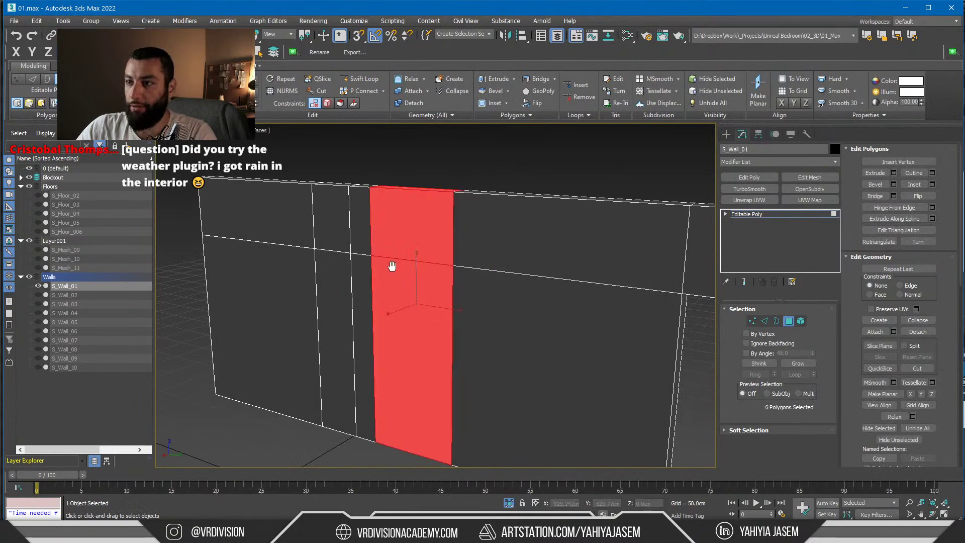
scroll(478, 232, down, 5)
Leave sub-object editing and inspect the shaded wall surface up close
key(2)
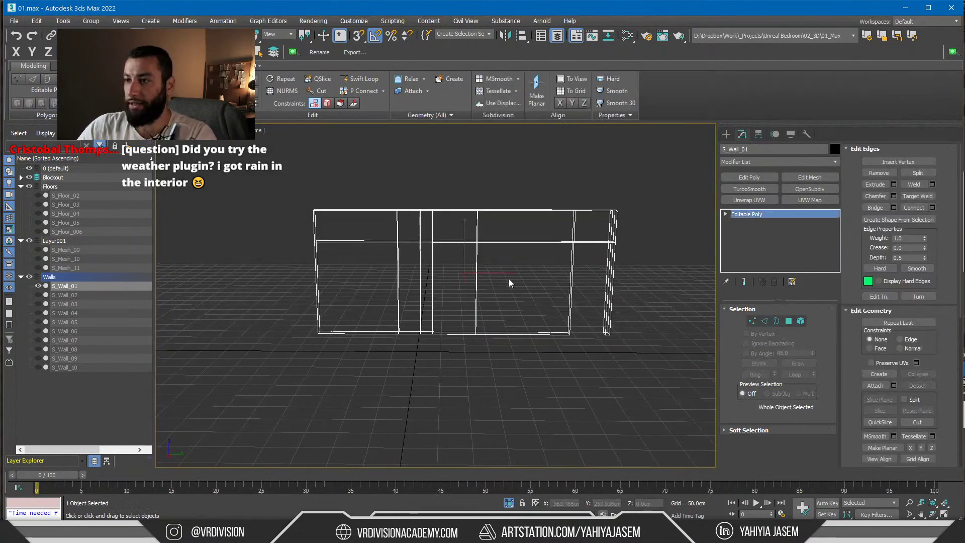
click(747, 214)
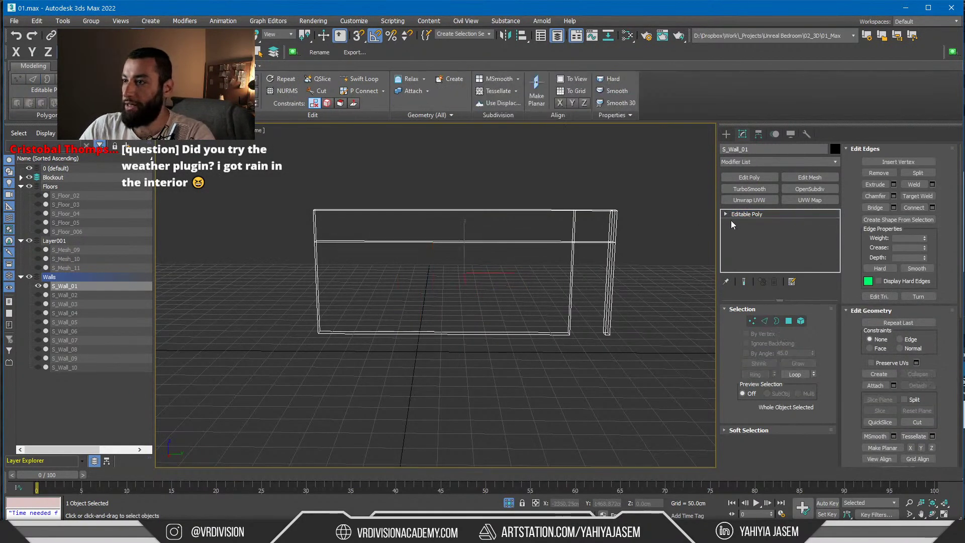
alt+middle_drag(694, 254, 625, 257)
key(F3)
click(658, 270)
scroll(658, 270, up, 5)
mouse_move(528, 266)
alt+middle_down()
mouse_move(504, 263)
mouse_move(640, 273)
mouse_move(583, 269)
mouse_move(340, 302)
mouse_move(367, 311)
alt+middle_up()
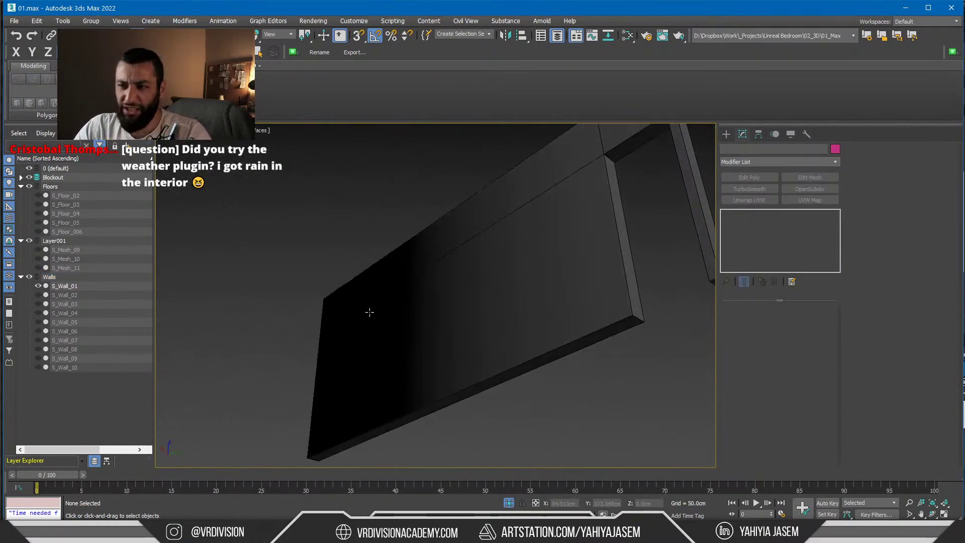
Select all 22 wall polygons and Clear All smoothing groups, redoing it after an undo
click(384, 338)
key(4)
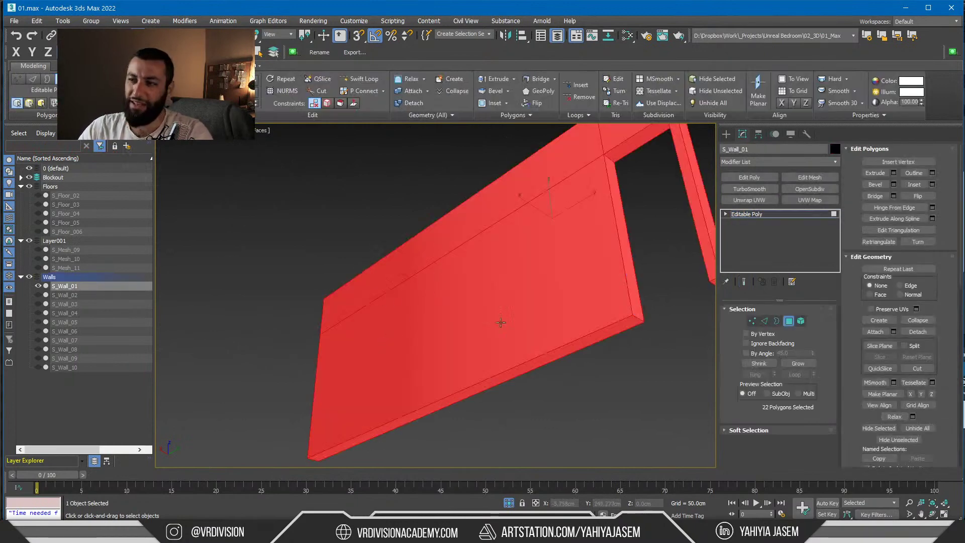
key(ctrl+d)
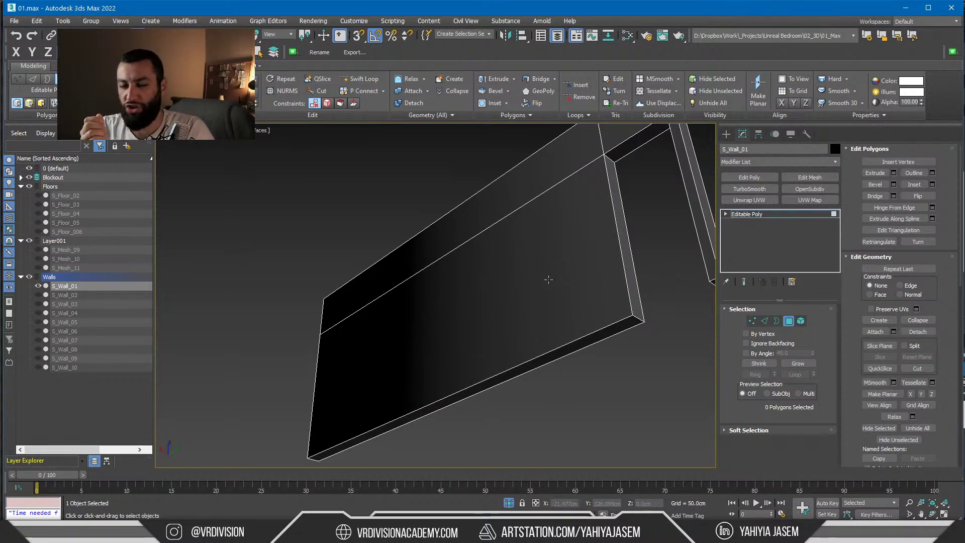
key(ctrl+a)
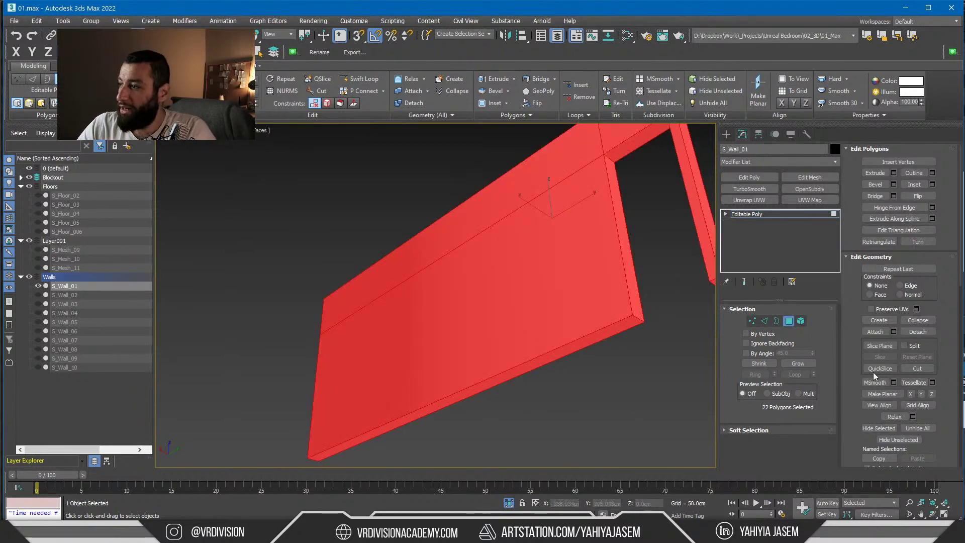
scroll(943, 341, down, 8)
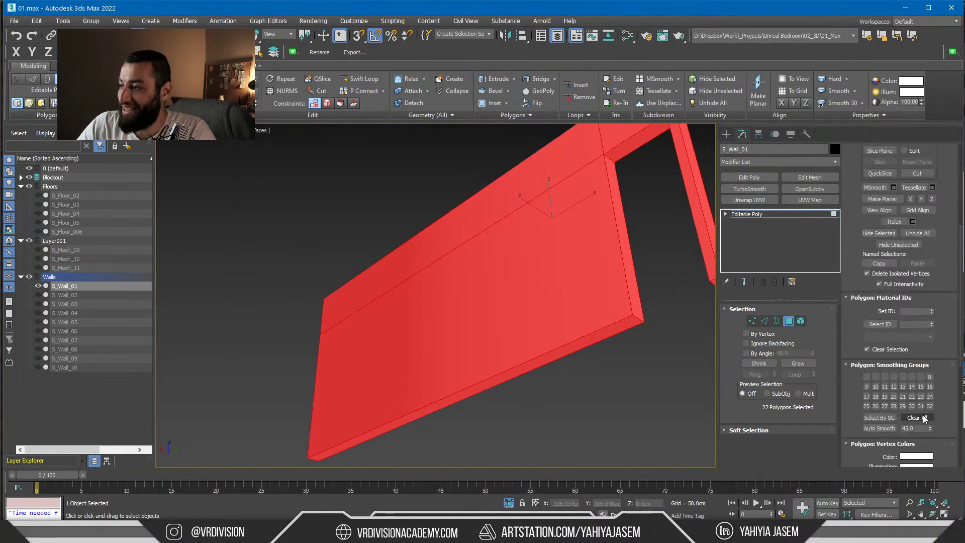
click(914, 417)
click(636, 406)
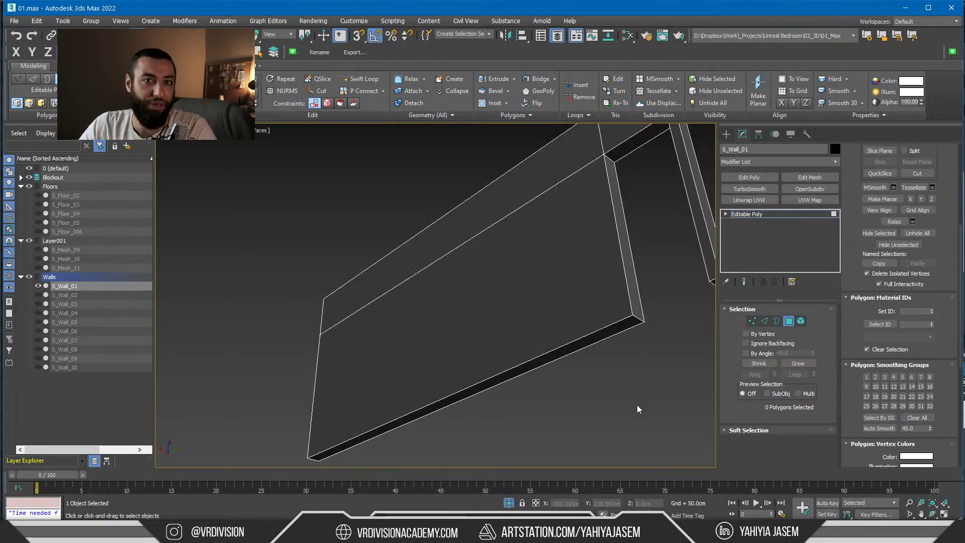
key(ctrl+z)
key(ctrl+z)
key(ctrl+z)
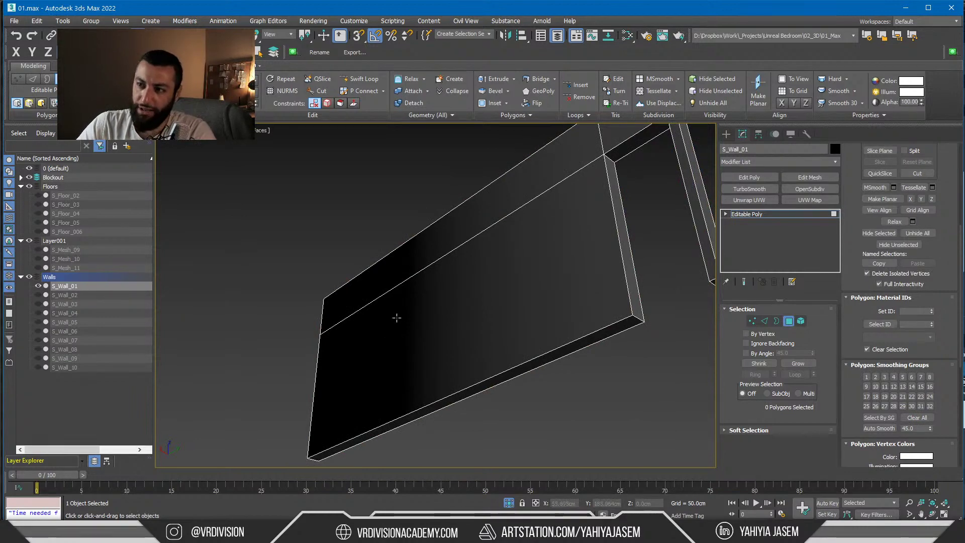
key(ctrl+a)
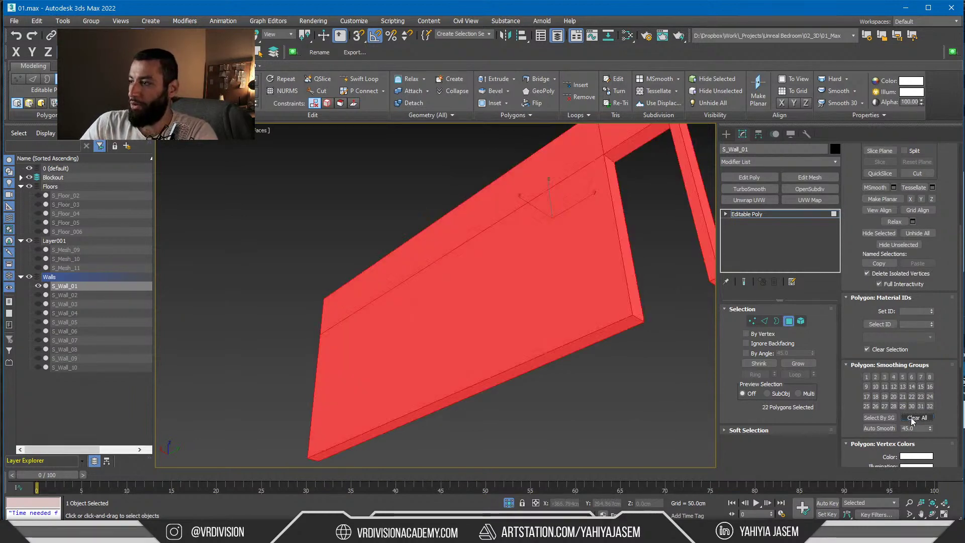
click(609, 403)
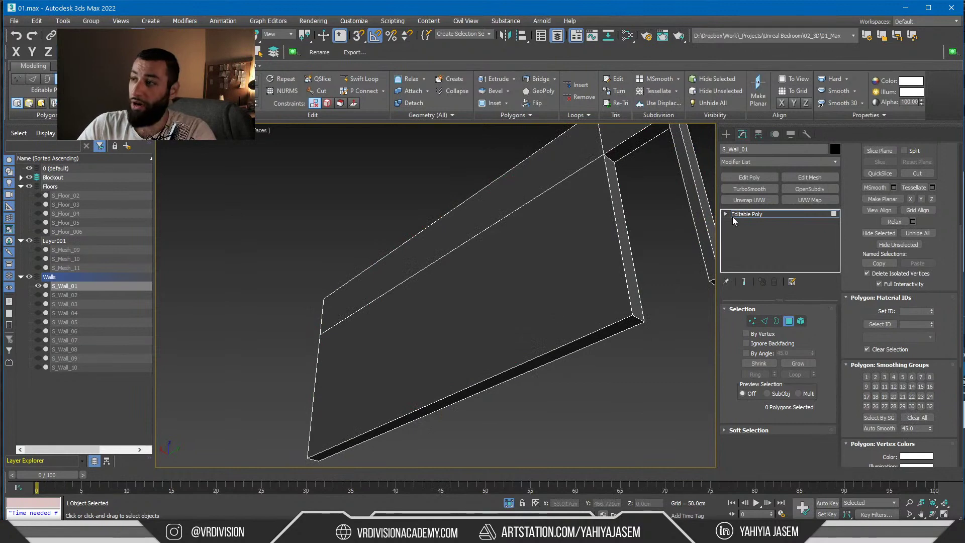
click(747, 214)
Orbit and zoom around the room box, cabinet box and panels to inspect the scene
alt+middle_drag(500, 442, 432, 388)
scroll(432, 388, down, 6)
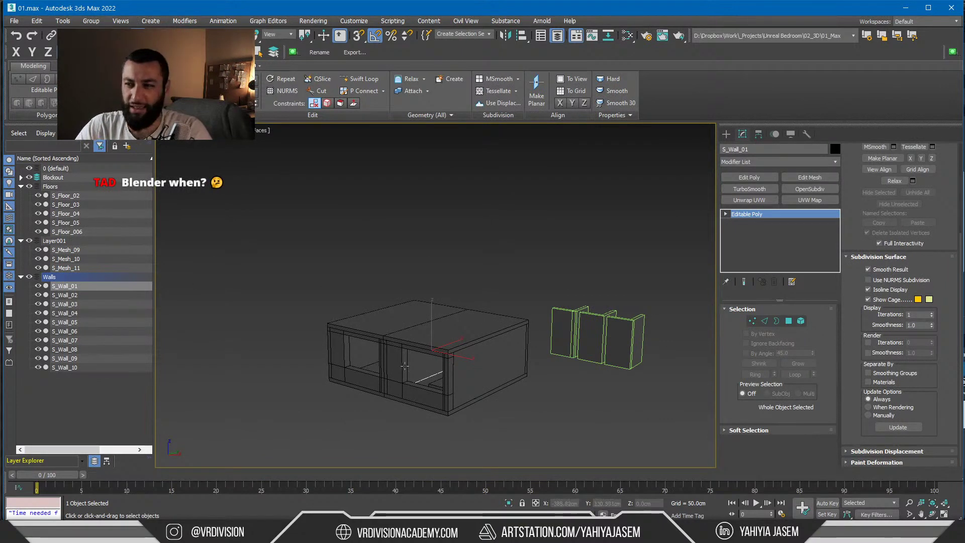
scroll(522, 311, up, 6)
scroll(563, 287, up, 4)
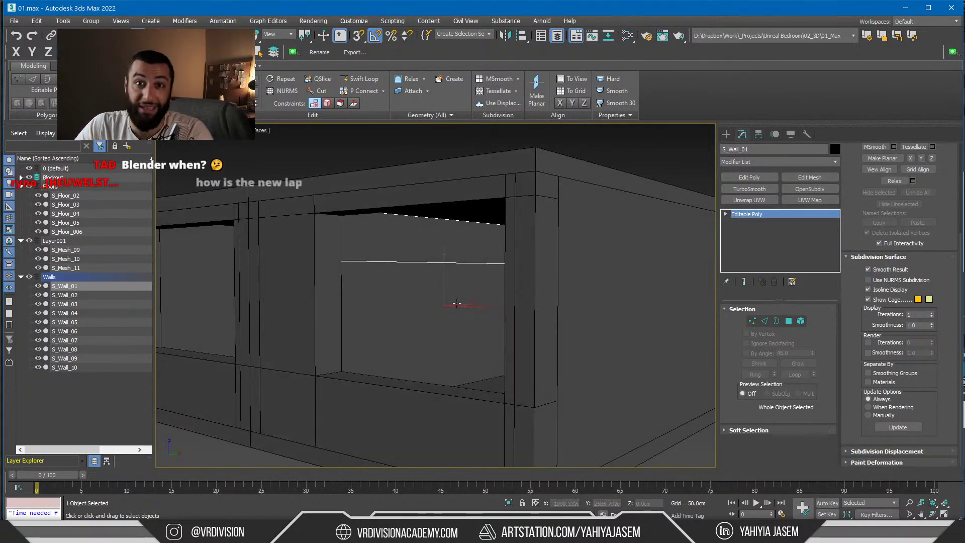
scroll(400, 304, down, 8)
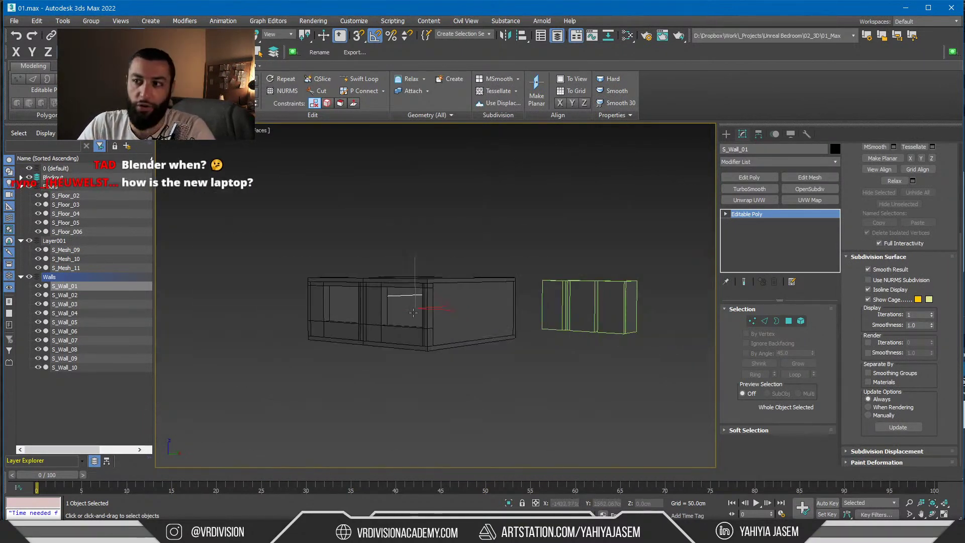
alt+middle_drag(429, 315, 441, 364)
scroll(434, 339, down, 2)
click(471, 386)
scroll(475, 382, up, 3)
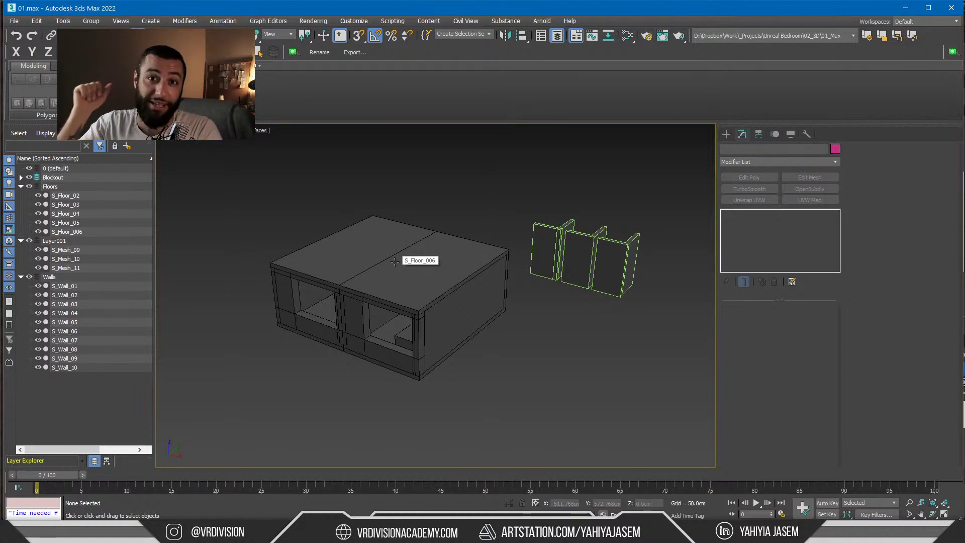
alt+middle_drag(403, 292, 432, 336)
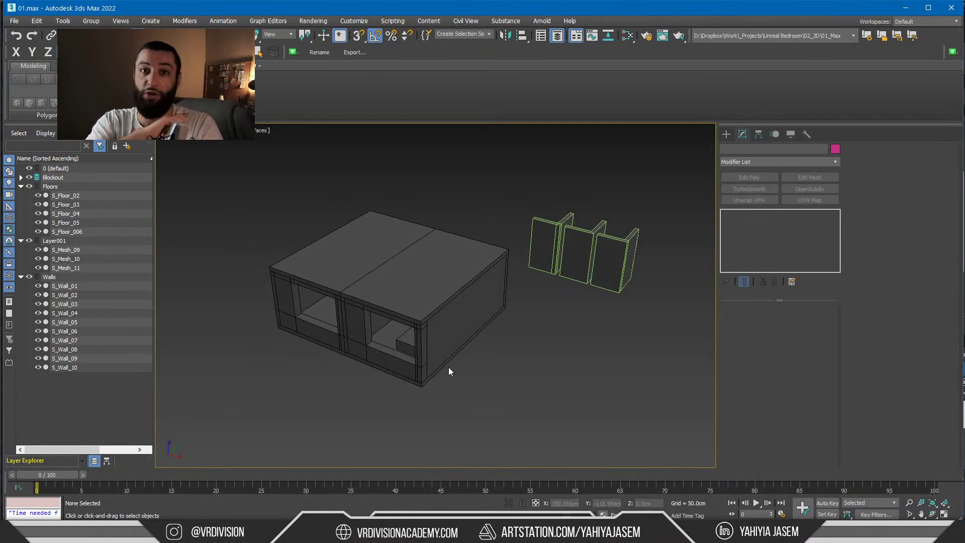
alt+middle_drag(437, 367, 392, 303)
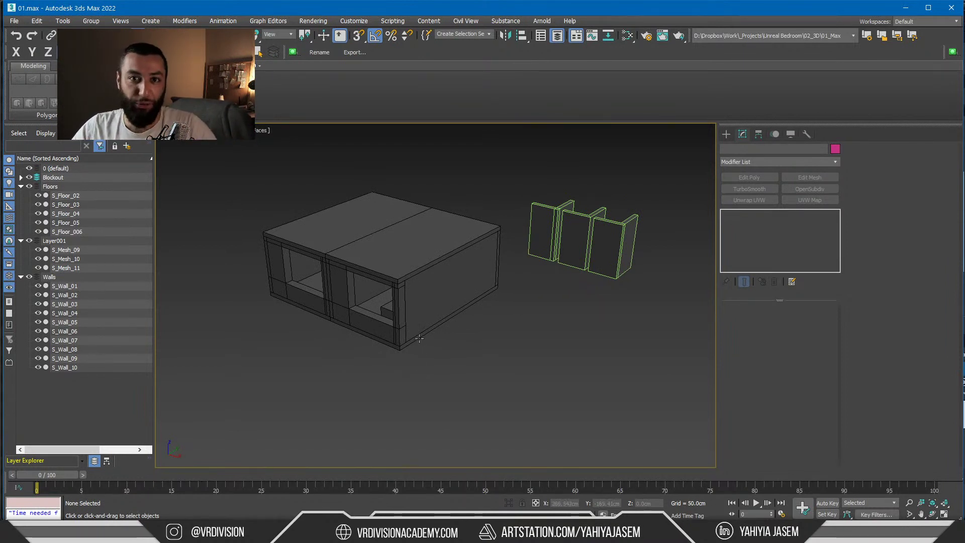
scroll(383, 255, up, 8)
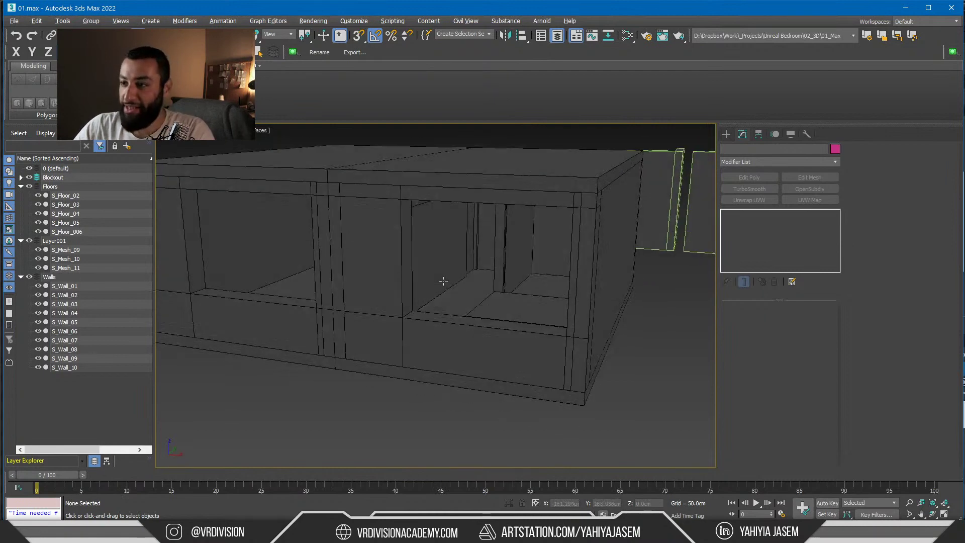
middle_drag(517, 273, 491, 273)
scroll(443, 277, down, 3)
scroll(444, 278, up, 2)
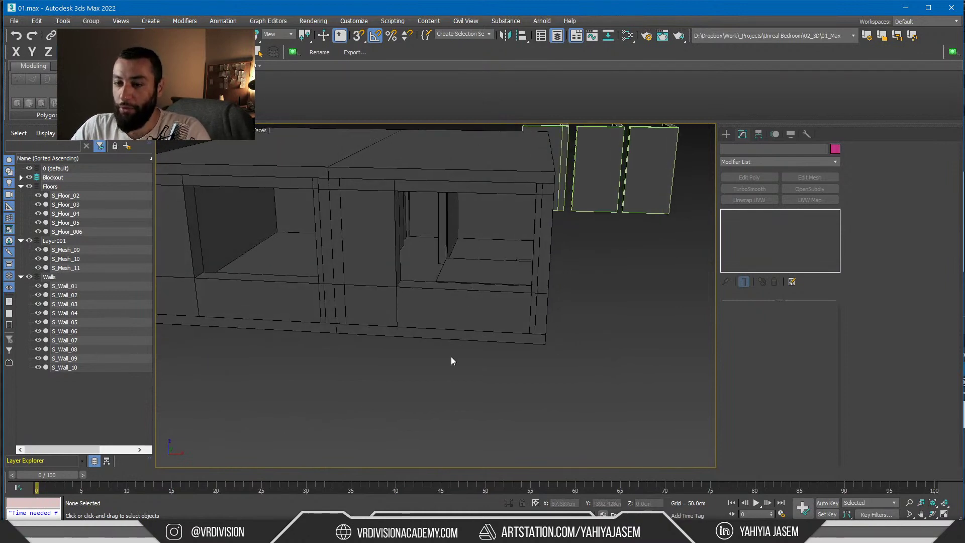
alt+middle_drag(453, 360, 411, 388)
scroll(412, 388, down, 3)
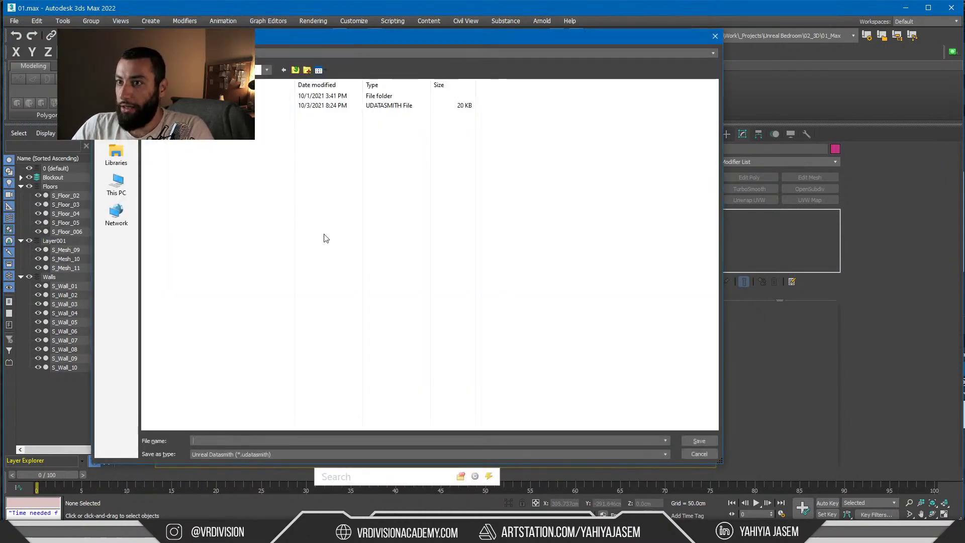
Export to Datasmith over the existing BedTemp.udatasmith file, accepting options and dismissing warnings
double_click(221, 105)
click(531, 280)
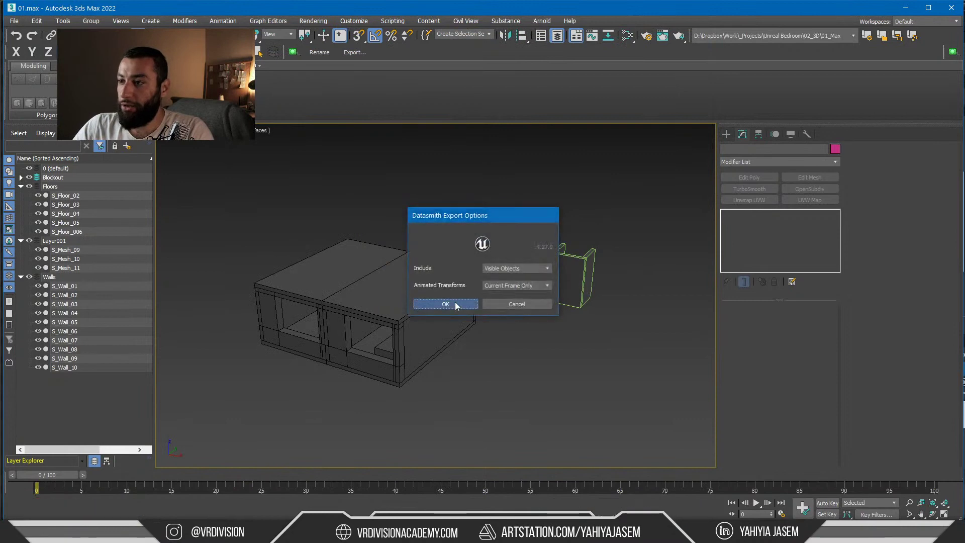
click(454, 302)
click(593, 186)
In Unreal Engine, reimport the BedTemp Datasmith scene
key(alt+Tab)
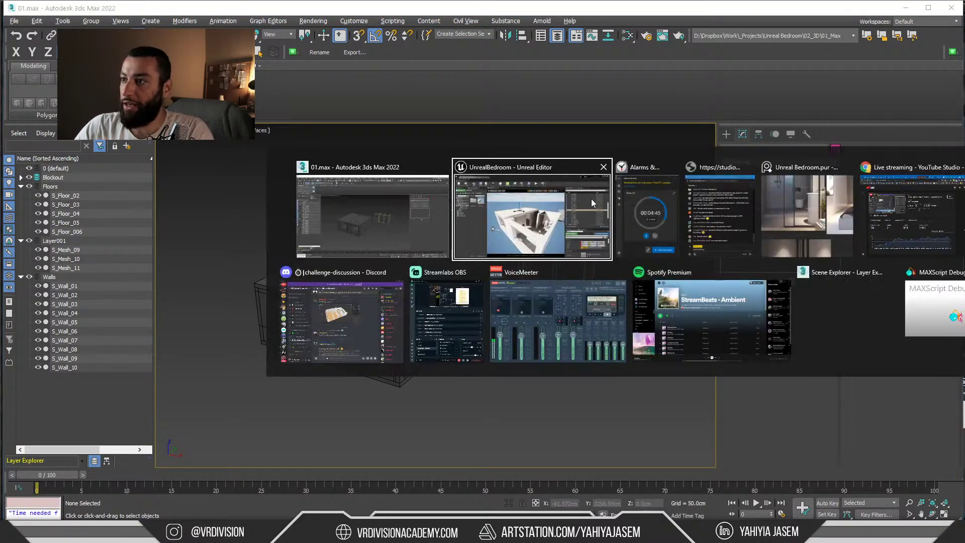
right_click(172, 174)
click(216, 184)
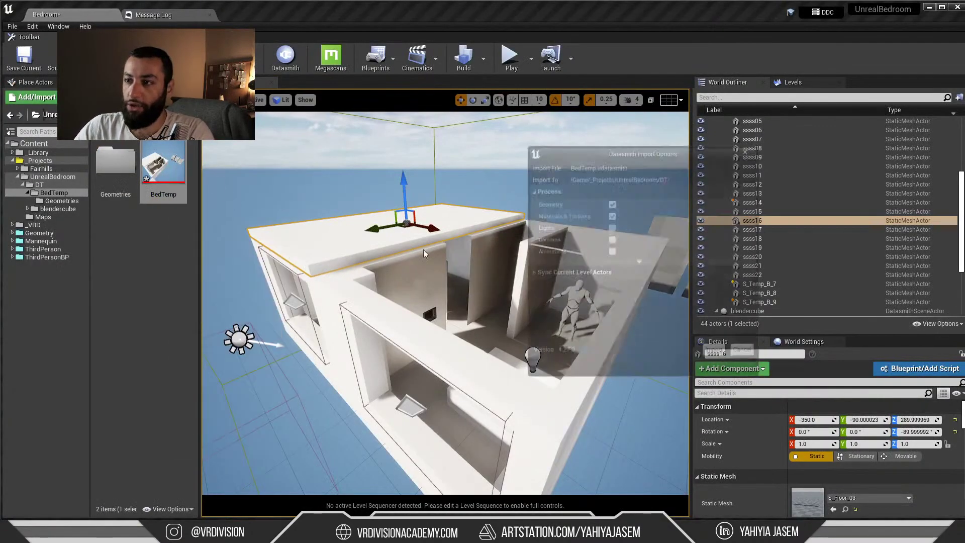
Import the updated BedTemp geometry through Datasmith and browse the imported Geometries folder
click(715, 352)
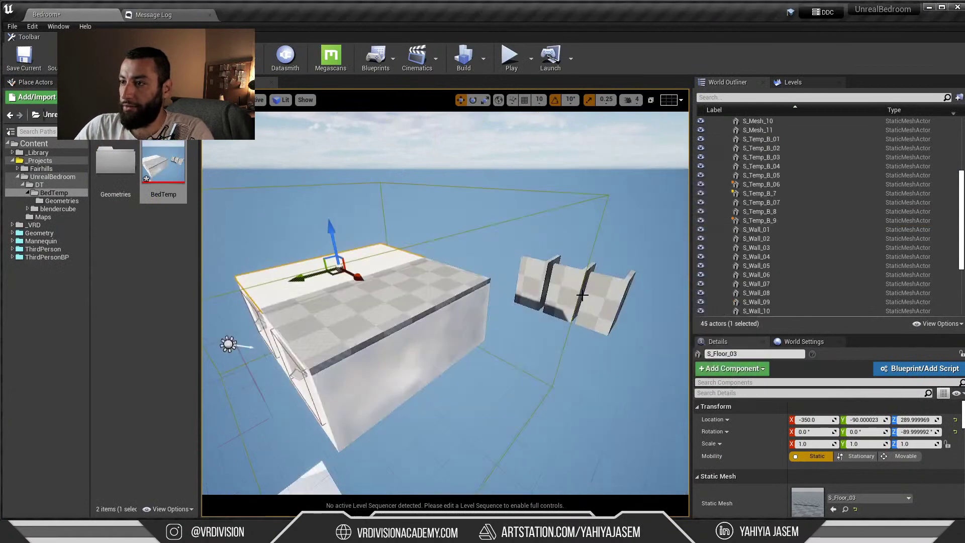
right_drag(452, 248, 489, 247)
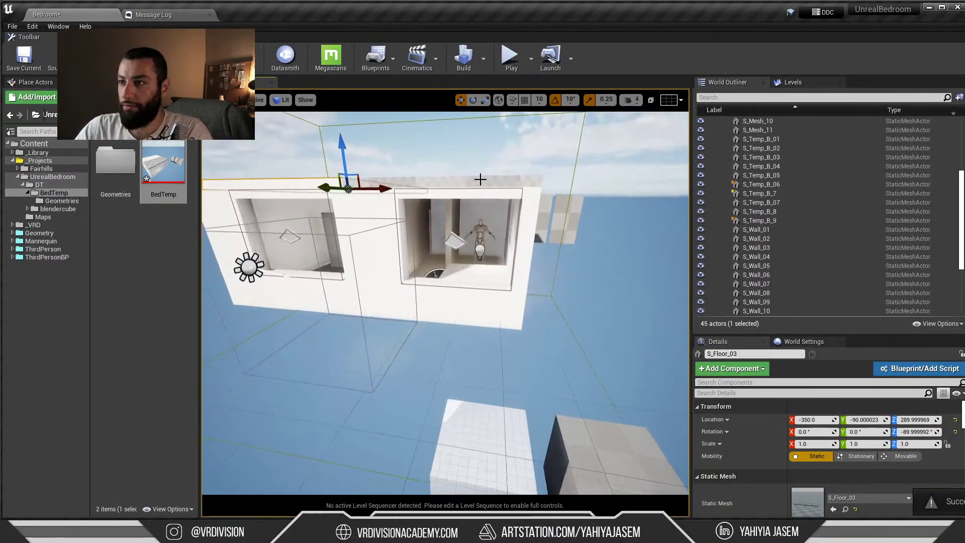
click(480, 180)
scroll(785, 241, down, 3)
scroll(779, 236, down, 3)
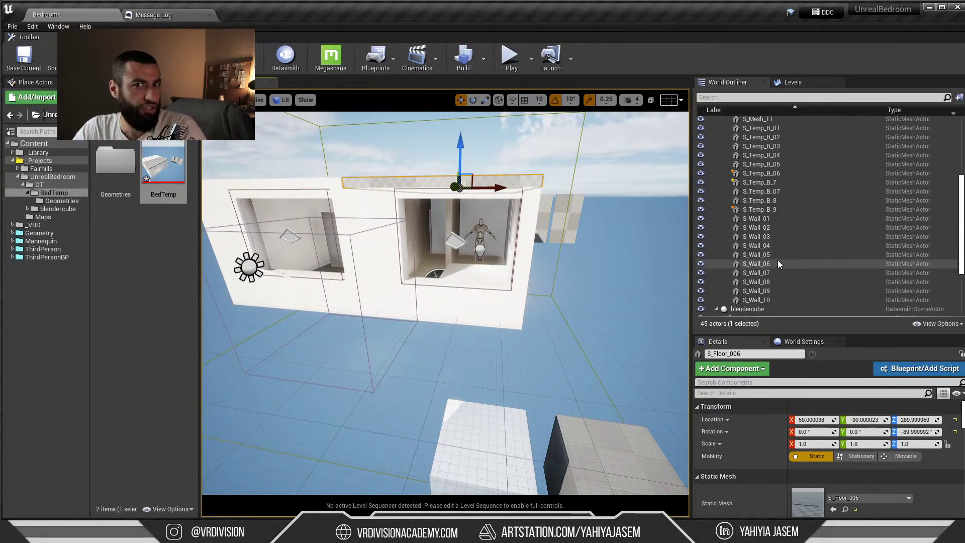
scroll(779, 257, up, 3)
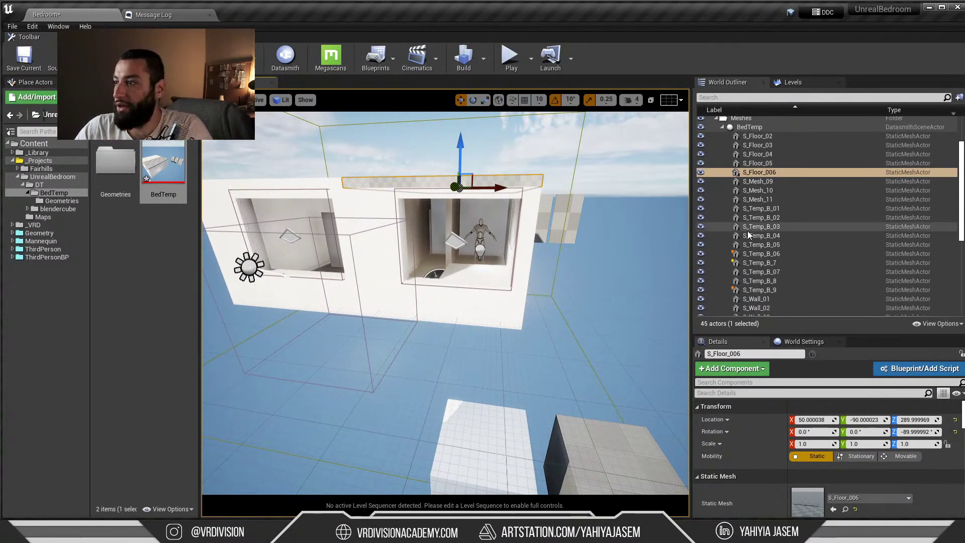
scroll(747, 230, up, 1)
double_click(107, 171)
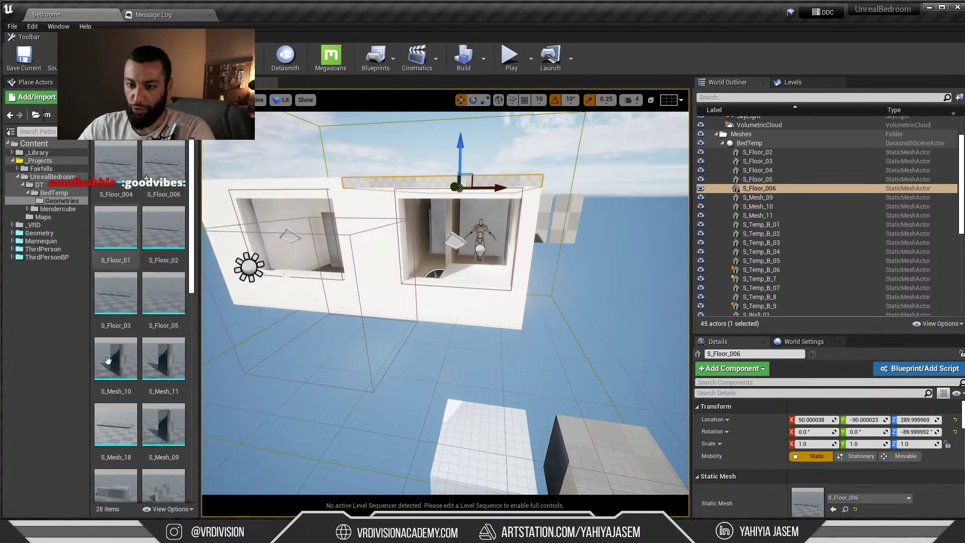
Select and inspect the whole model in 3ds Max, then return to Unreal
key(alt+Tab)
key(ctrl+a)
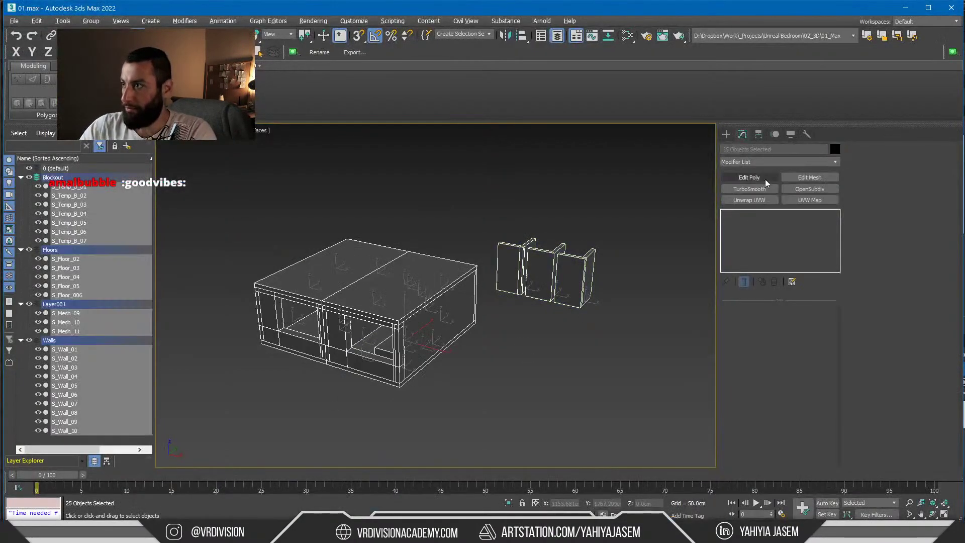
alt+middle_drag(625, 185, 620, 190)
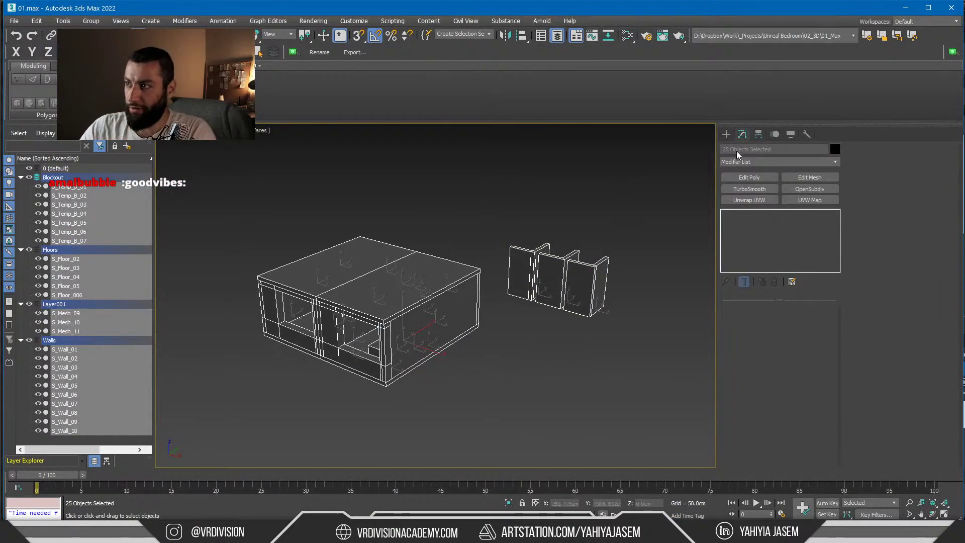
key(alt+Tab)
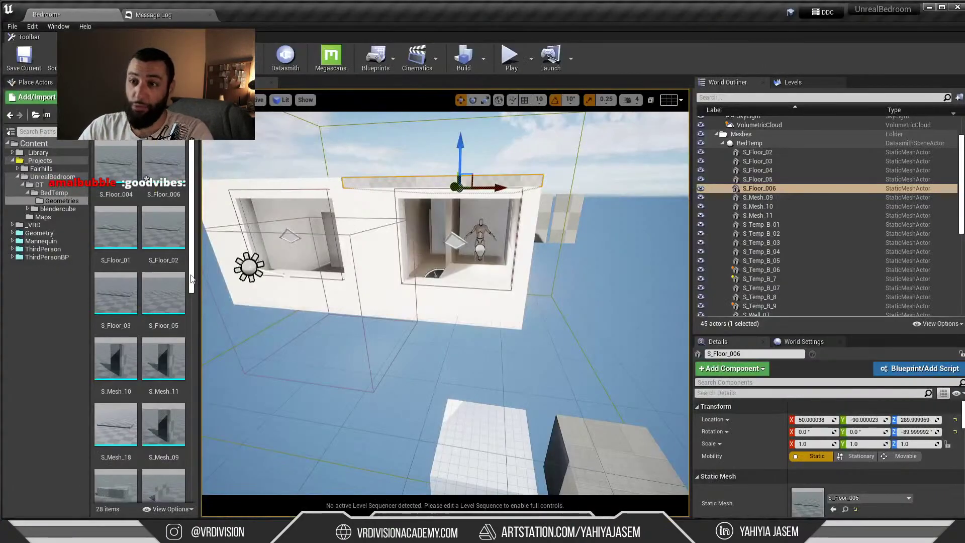
Select the reimported meshes from S_Floor_02 through S_Wall_10 in the Outliner
scroll(584, 220, down, 5)
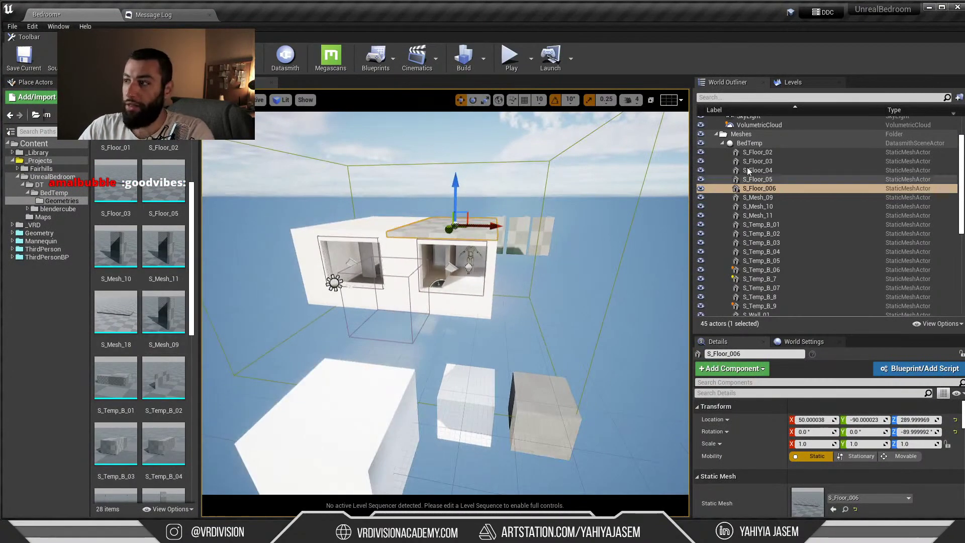
click(752, 151)
scroll(764, 231, down, 4)
shift+click(764, 283)
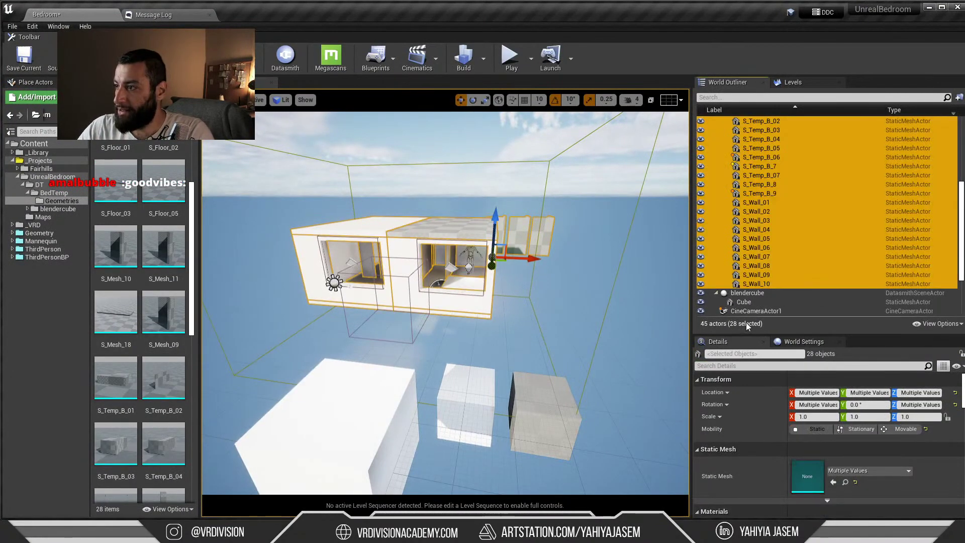
right_drag(512, 277, 427, 277)
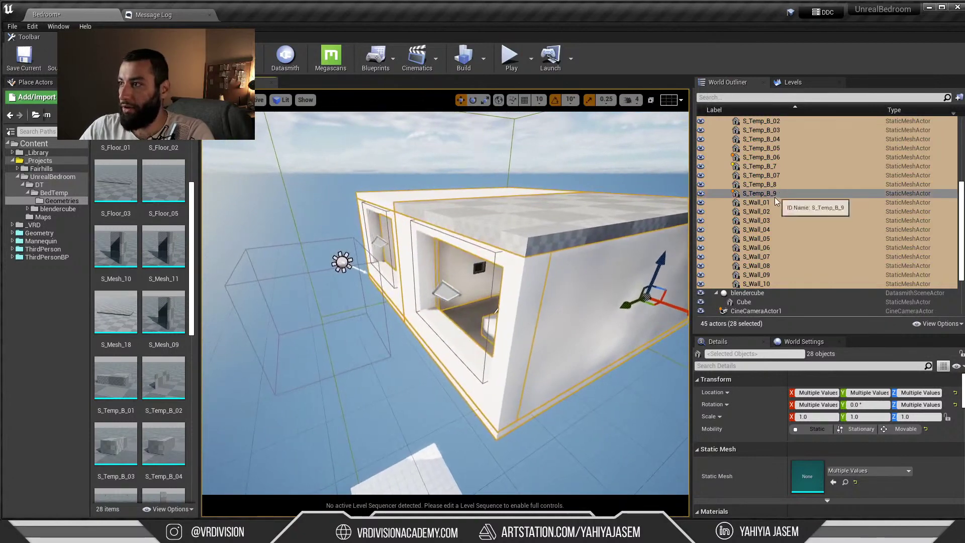
Delete the leftover temp wall panels S_Temp_B_9, S_Temp_B_8 and S_Temp_B_7
click(782, 194)
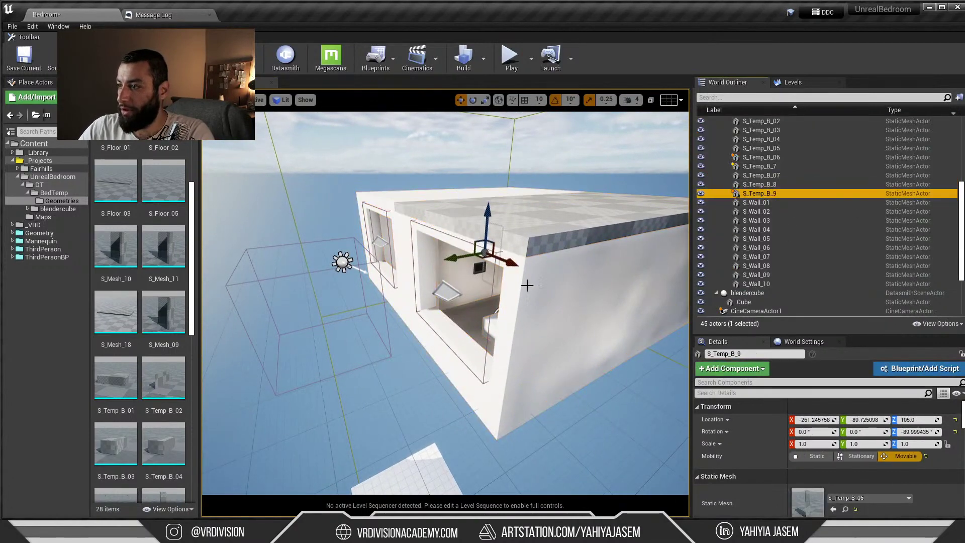
key(f)
ctrl+click(334, 297)
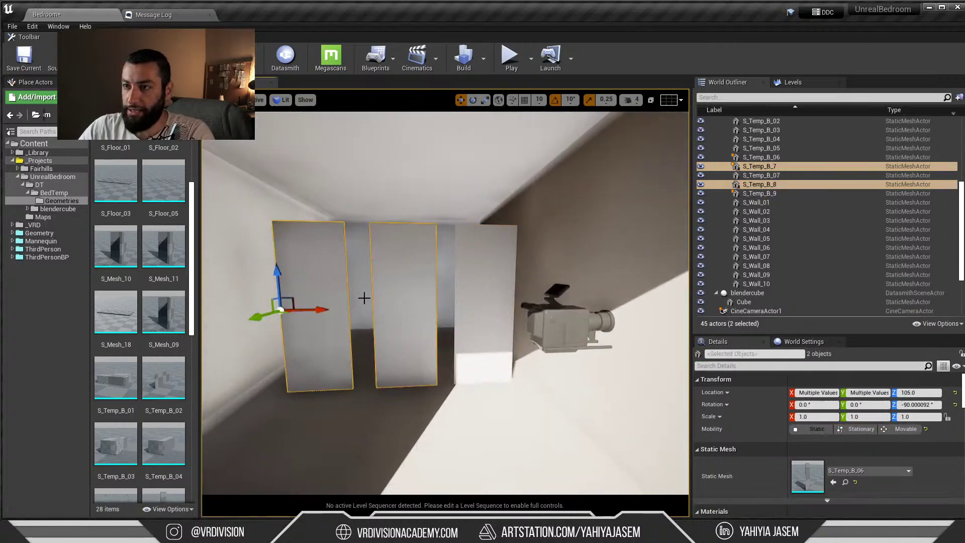
ctrl+click(390, 298)
key(Delete)
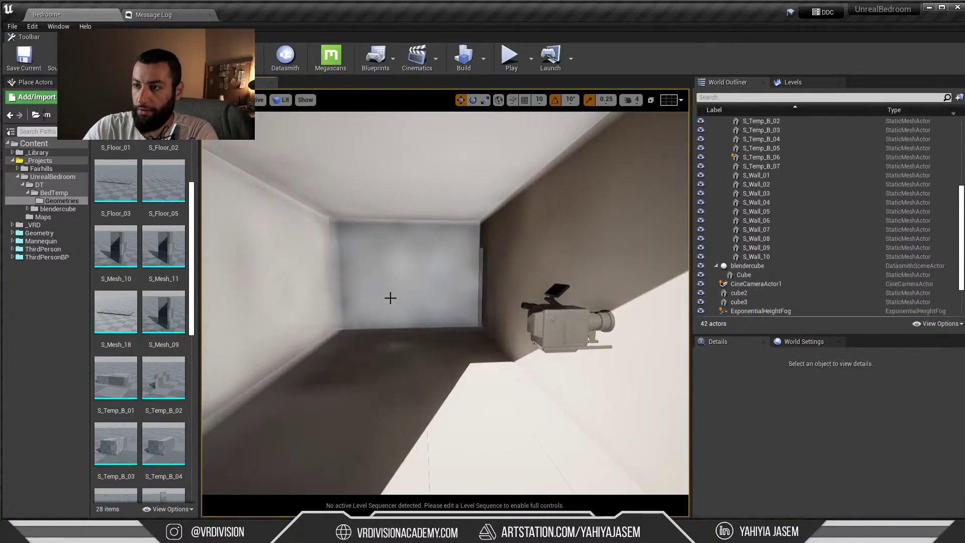
Reselect the reimported meshes from S_Floor_02 through S_Wall_10
click(737, 261)
scroll(786, 169, up, 5)
shift+click(752, 152)
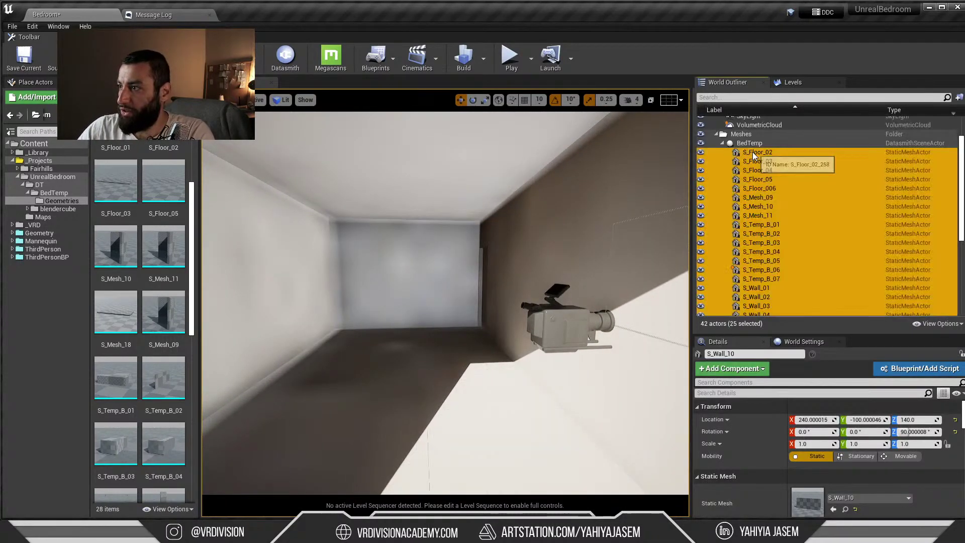
Set S_Temp_B_06's mobility to Stationary
key(f)
scroll(805, 214, down, 4)
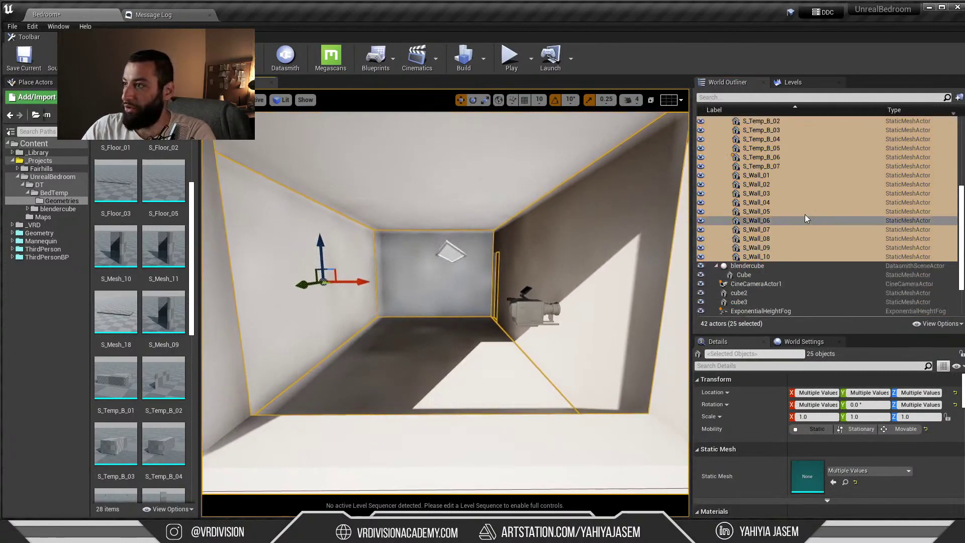
click(781, 158)
click(816, 456)
right_drag(453, 302, 466, 267)
click(855, 460)
Drag the S_Wall_01 wall's MI_Paige material into the room
click(466, 283)
scroll(837, 457, down, 3)
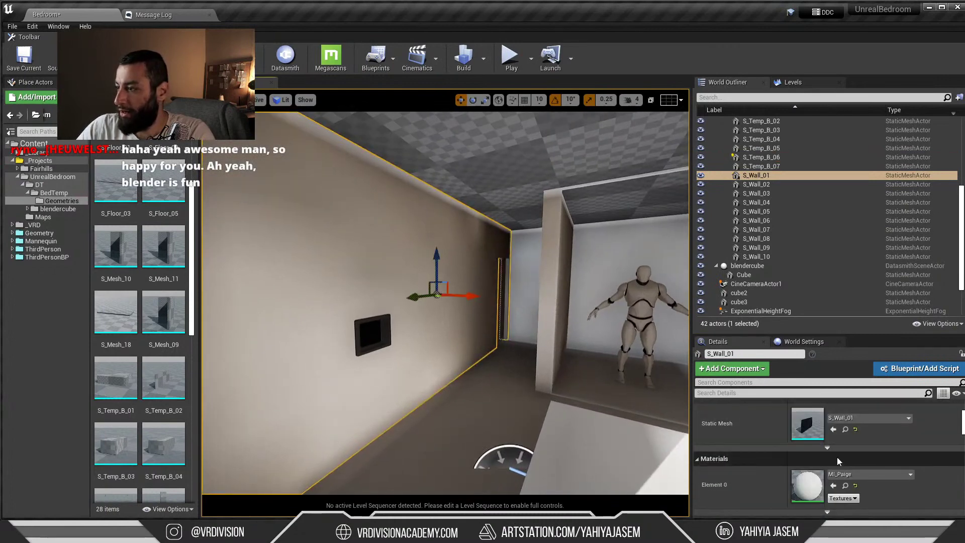
click(845, 486)
drag(113, 173, 521, 140)
right_drag(442, 222, 543, 224)
right_drag(446, 281, 668, 282)
Delete the old blendercube and Cube actors outside the room
key(w)
mouse_move(439, 260)
right_down()
mouse_move(483, 261)
mouse_move(439, 260)
right_up()
click(362, 282)
mouse_move(362, 282)
right_down()
mouse_move(452, 306)
mouse_move(362, 282)
right_up()
click(756, 265)
ctrl+click(752, 274)
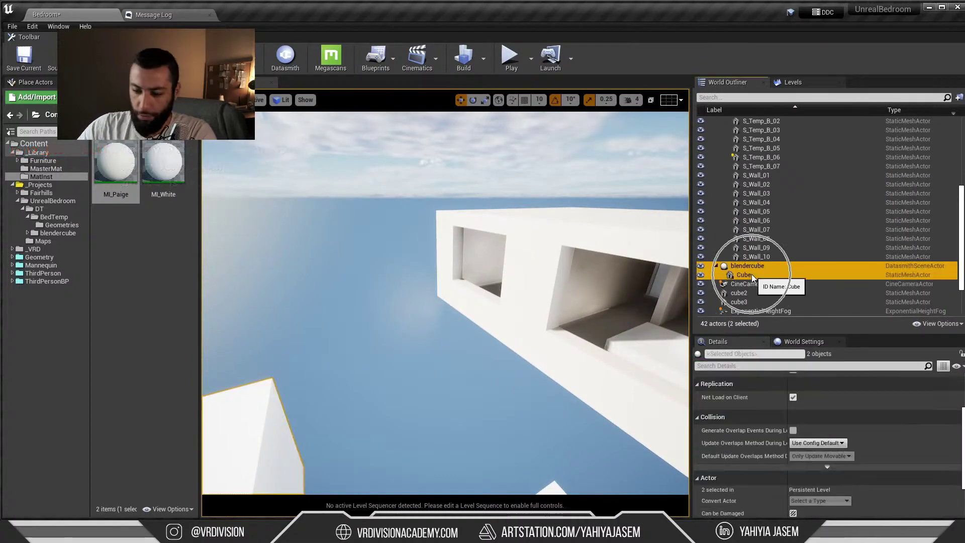
key(Delete)
click(817, 322)
Delete the test cubes cube2 and cube3
right_drag(623, 301, 638, 382)
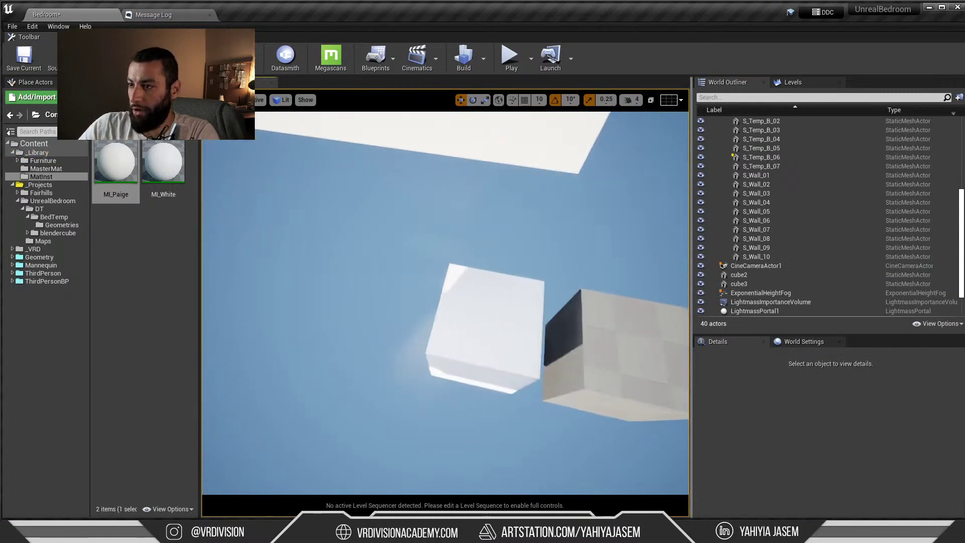
click(508, 327)
ctrl+click(624, 347)
key(Delete)
scroll(715, 295, up, 1)
right_drag(388, 222, 397, 166)
Save the level and start a GPU Lightmass lighting build
key(ctrl+s)
click(483, 59)
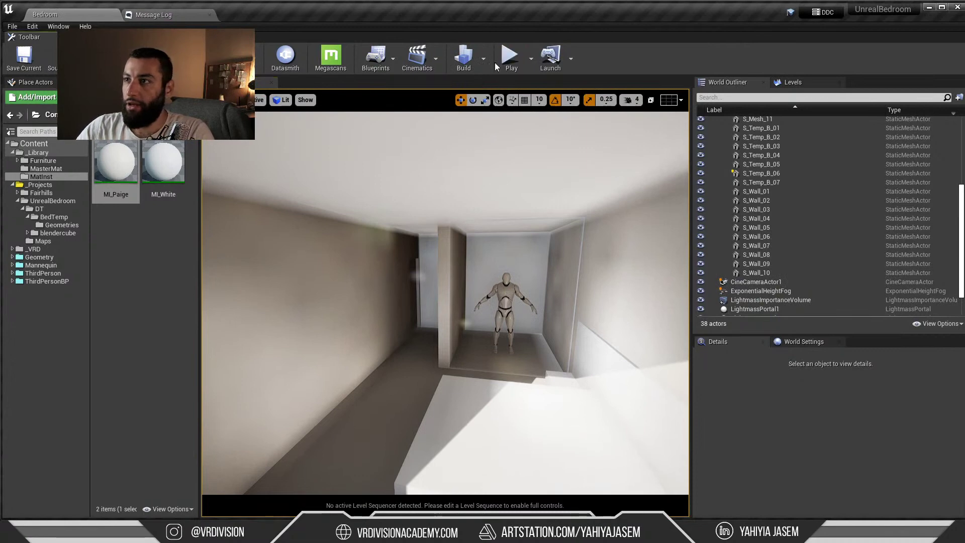
click(483, 58)
click(510, 93)
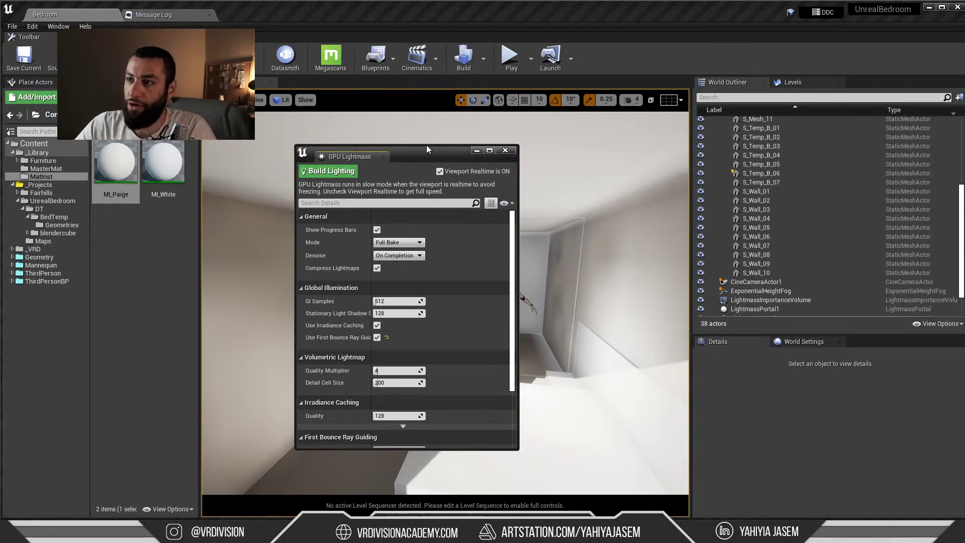
drag(427, 146, 426, 136)
click(326, 161)
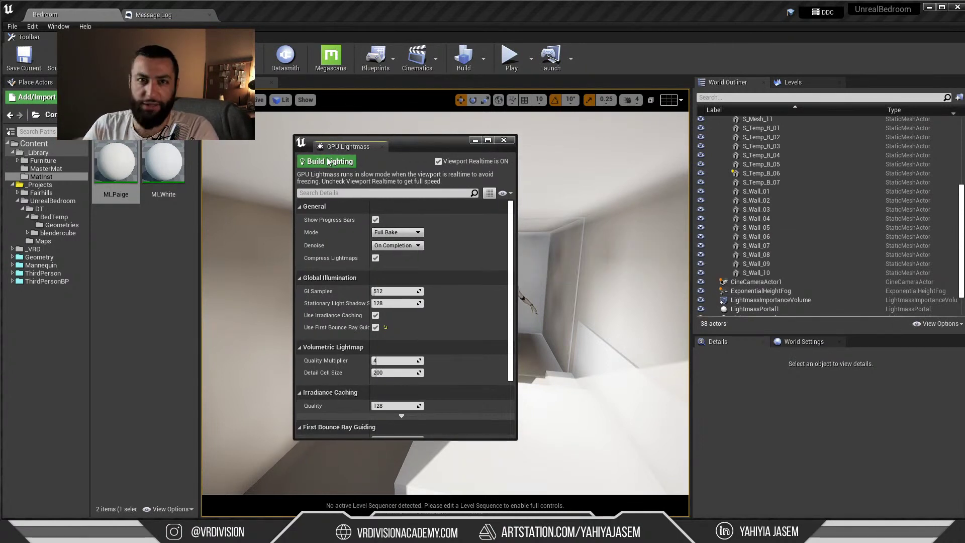
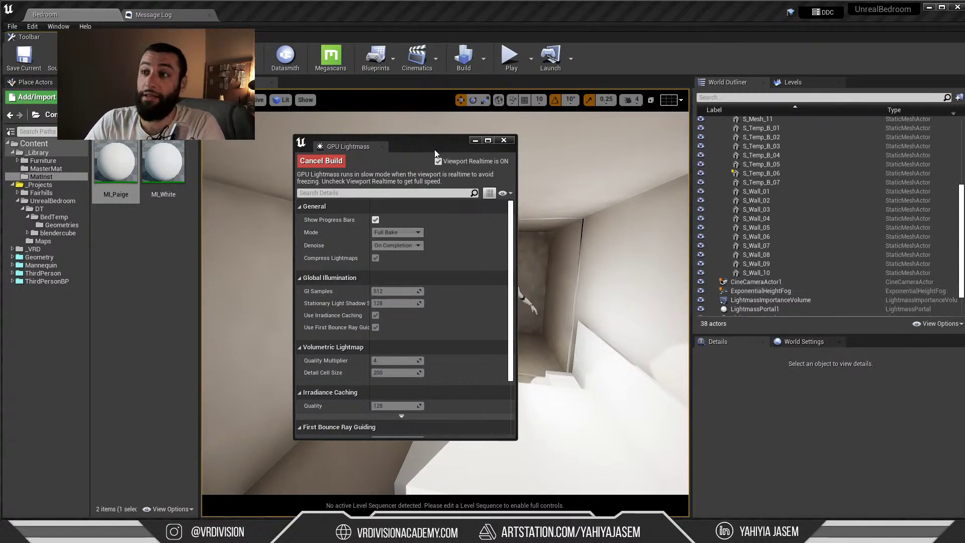
Move the finished GPU Lightmass window aside and focus the view on S_Temp_B_06
drag(436, 151, 432, 161)
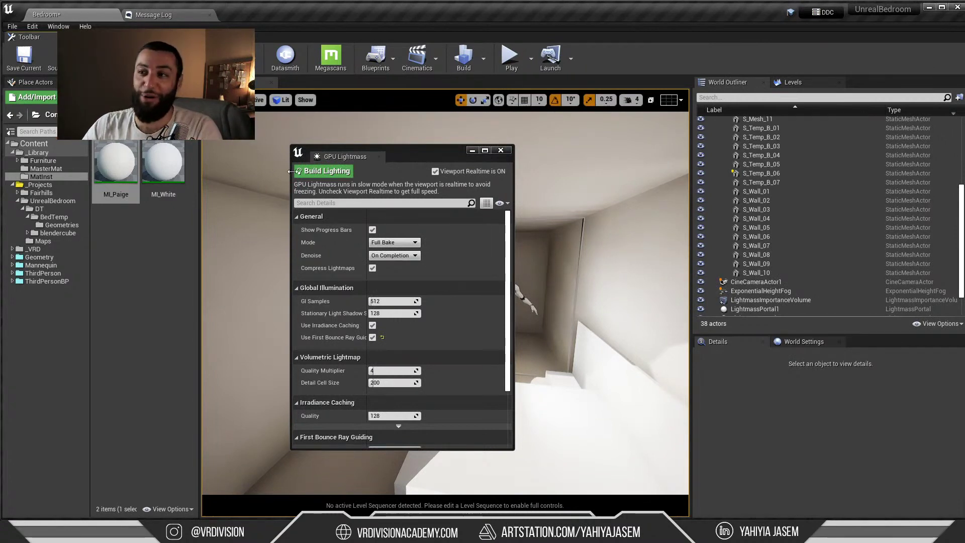
drag(409, 159, 394, 144)
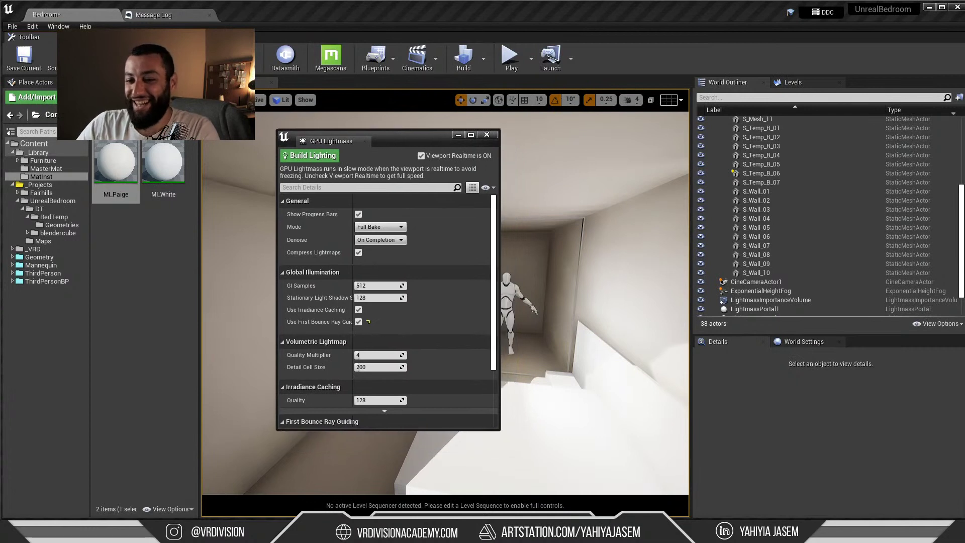
click(762, 173)
scroll(814, 442, up, 3)
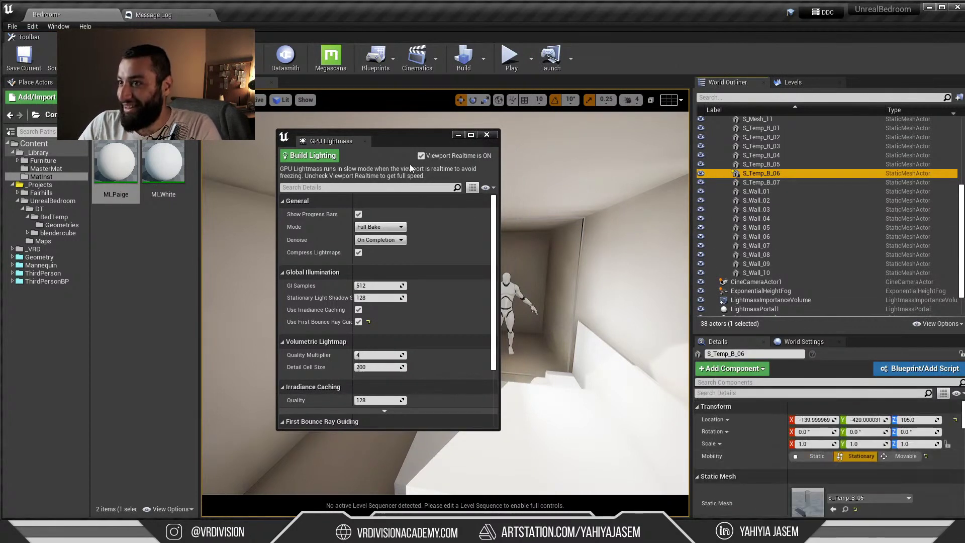
drag(414, 148, 297, 235)
key(f)
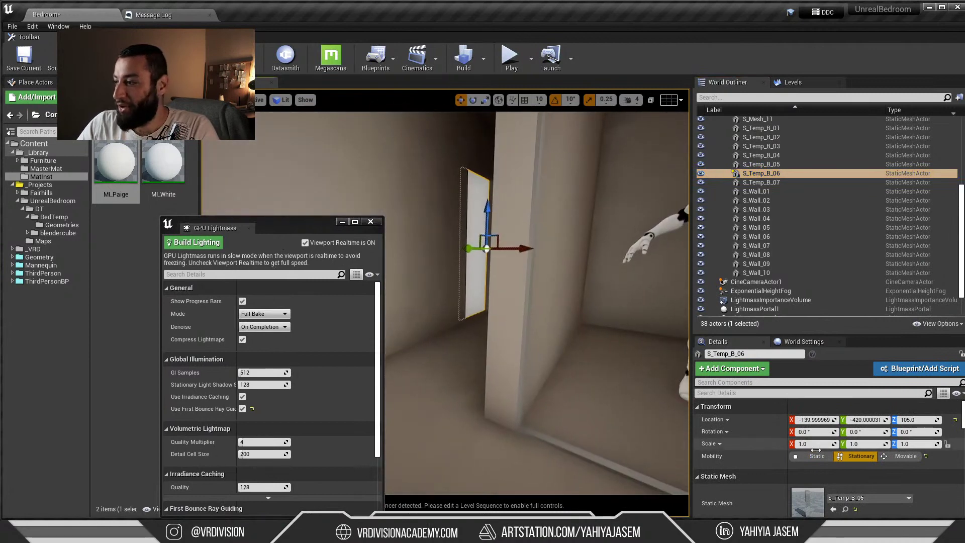
Set S_Temp_B_06's mobility to Static and clear the selection
click(817, 456)
right_drag(580, 306, 618, 305)
key(Escape)
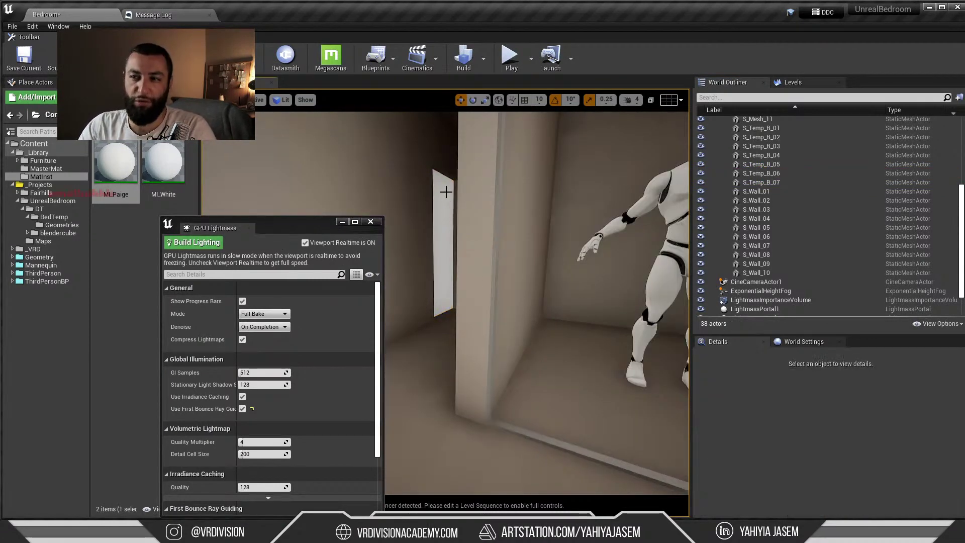
Reset the World Settings volumetric lightmap maximum brick memory and detail cell size to defaults
click(804, 341)
drag(829, 332, 829, 227)
scroll(813, 378, down, 5)
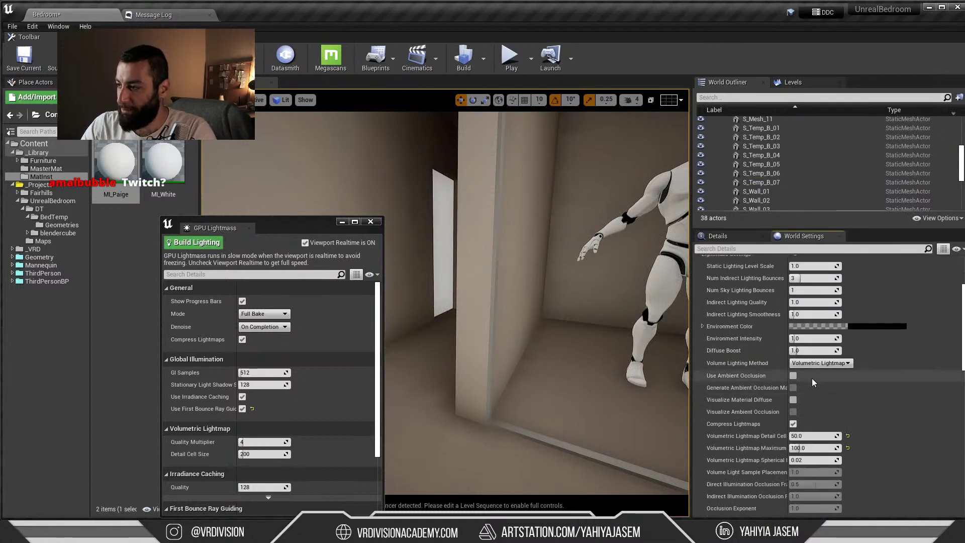
scroll(813, 378, down, 3)
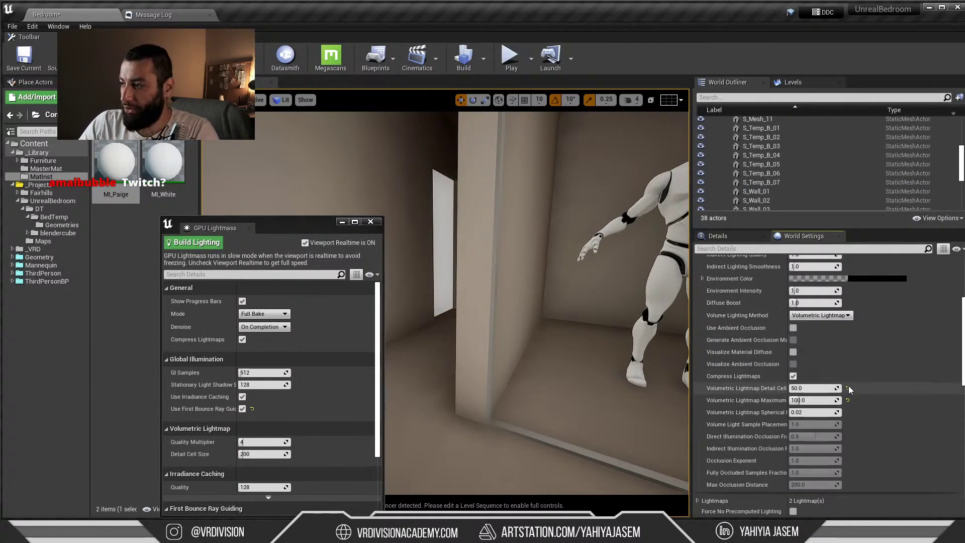
click(848, 400)
click(848, 388)
Select the wall S_Wall_10 and review its properties in Details
right_drag(581, 341, 472, 294)
click(502, 301)
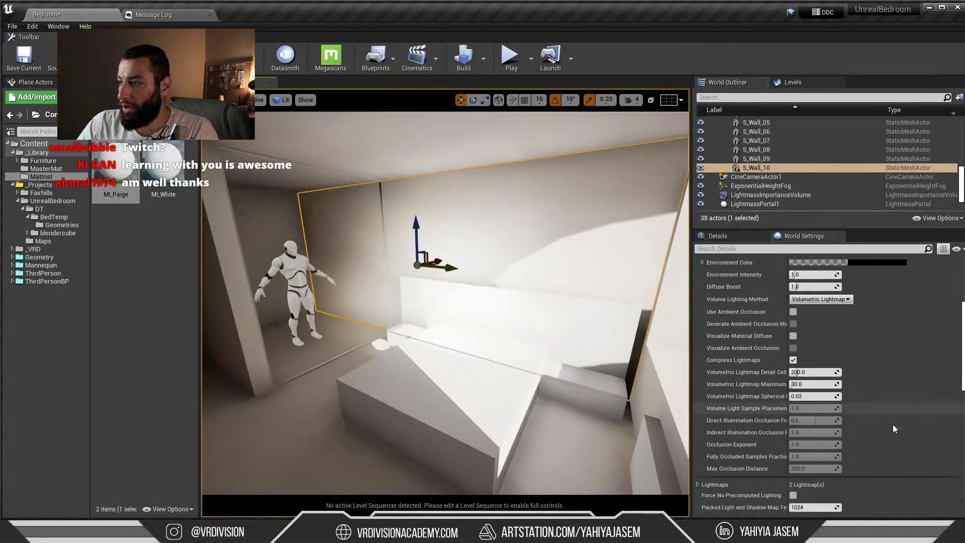
click(744, 237)
scroll(843, 411, down, 5)
scroll(842, 411, down, 5)
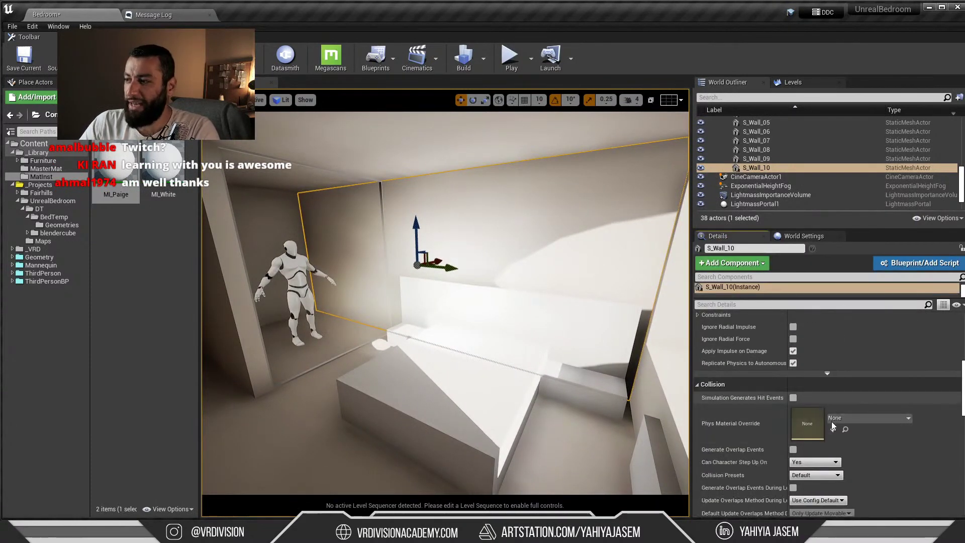
Move the view toward the mannequin and switch to a fullscreen game view
right_drag(504, 322, 575, 280)
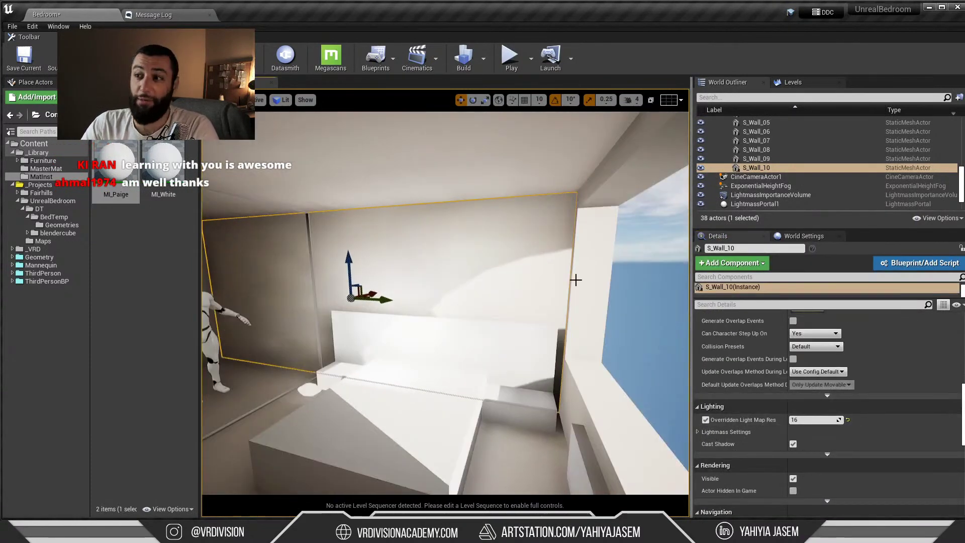
right_drag(531, 234, 482, 236)
right_drag(525, 277, 539, 272)
key(F11)
key(g)
key(s)
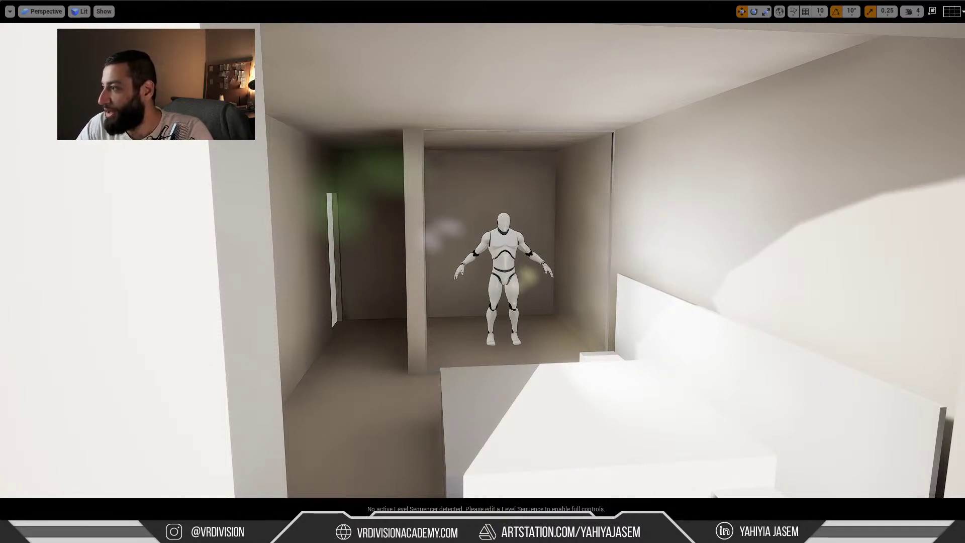
Fly the camera through the fullscreen view toward the mannequin
key(d)
right_drag(690, 330, 607, 312)
key(a)
key(d)
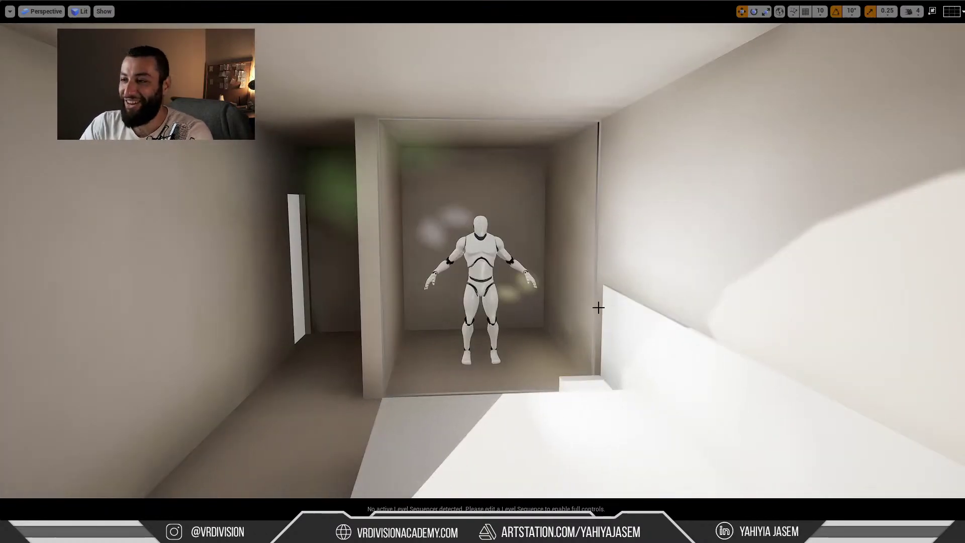
key(F11)
key(F11)
right_drag(528, 280, 554, 219)
right_drag(623, 213, 578, 215)
Delete the mannequin, leave fullscreen, and select the wall S_Wall_10
click(570, 217)
key(Delete)
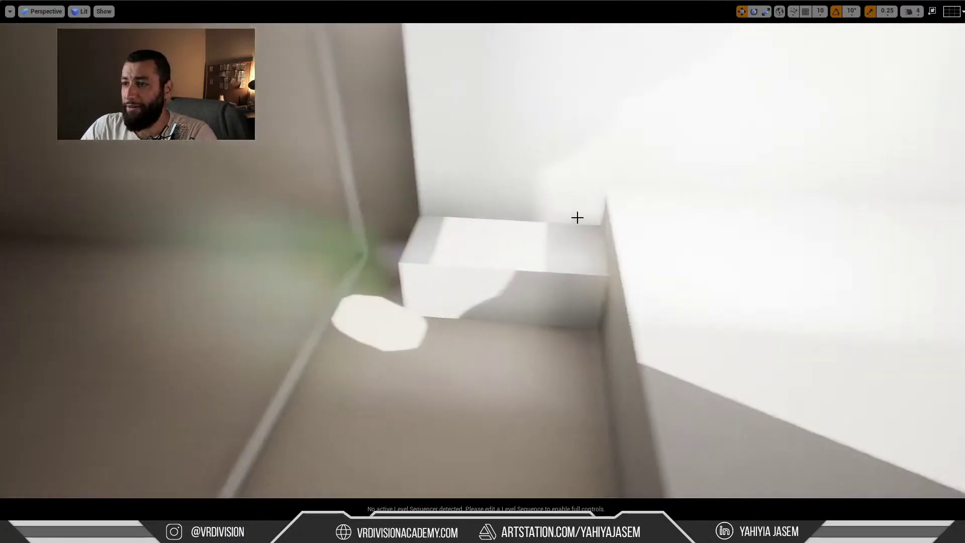
right_drag(532, 286, 551, 276)
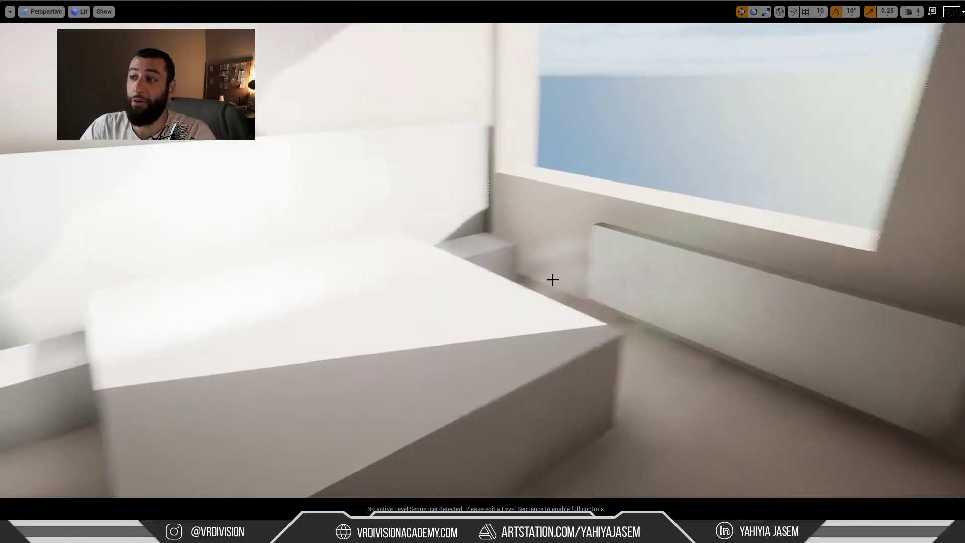
key(F11)
click(588, 233)
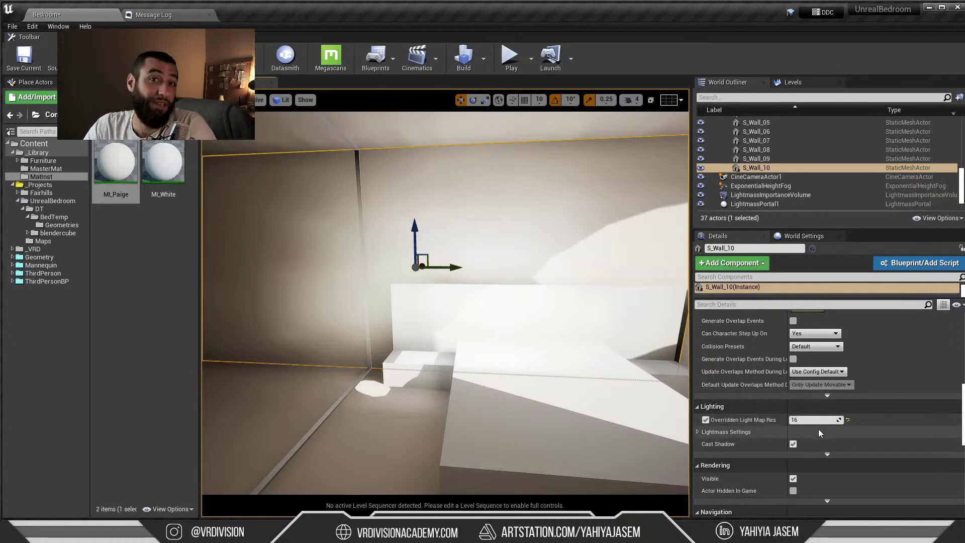
Find the wall's asset in the BedTemp folder and cancel a BedTemp Datasmith reimport
scroll(769, 176, up, 3)
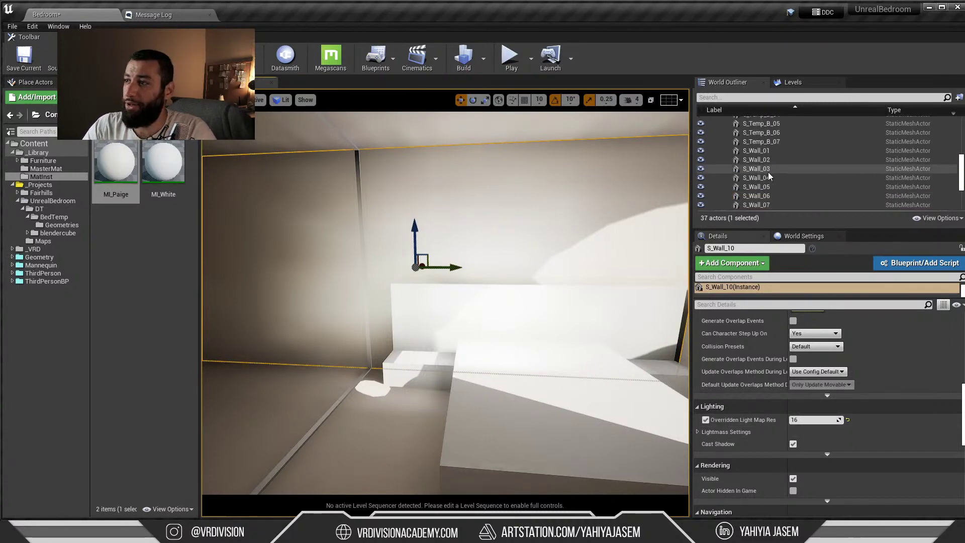
click(252, 222)
key(ctrl+b)
click(54, 218)
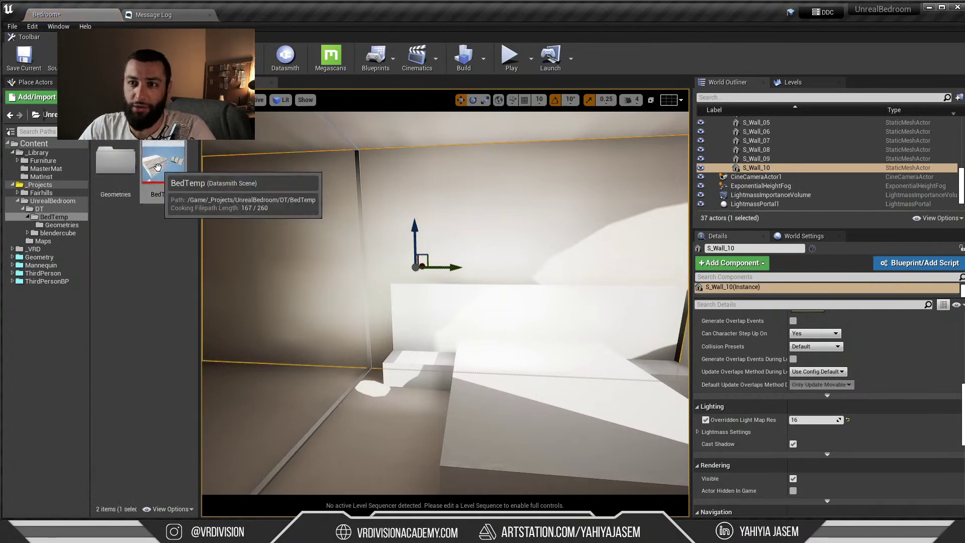
right_click(157, 167)
click(186, 191)
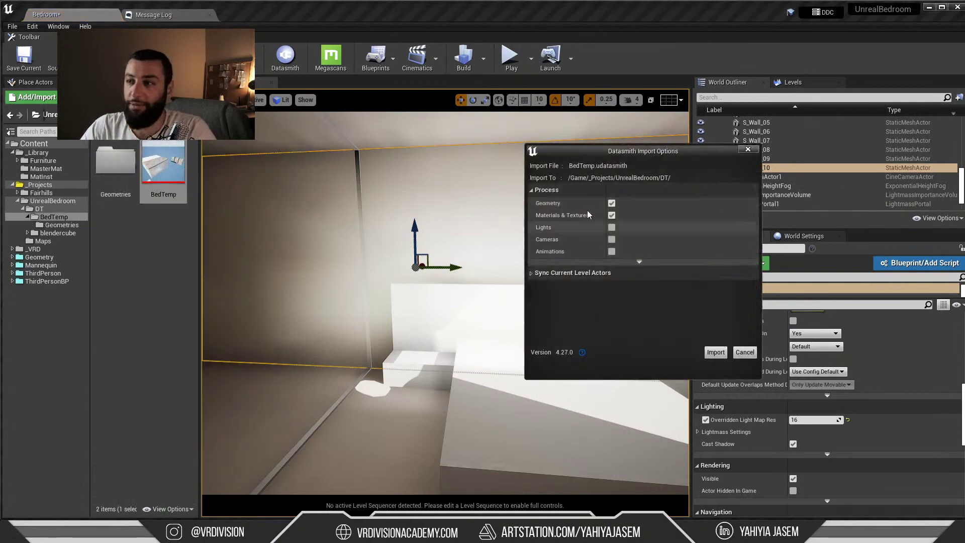
click(748, 150)
Select all 25 BedTemp room meshes in the outliner
right_drag(495, 215, 523, 239)
scroll(495, 215, up, 2)
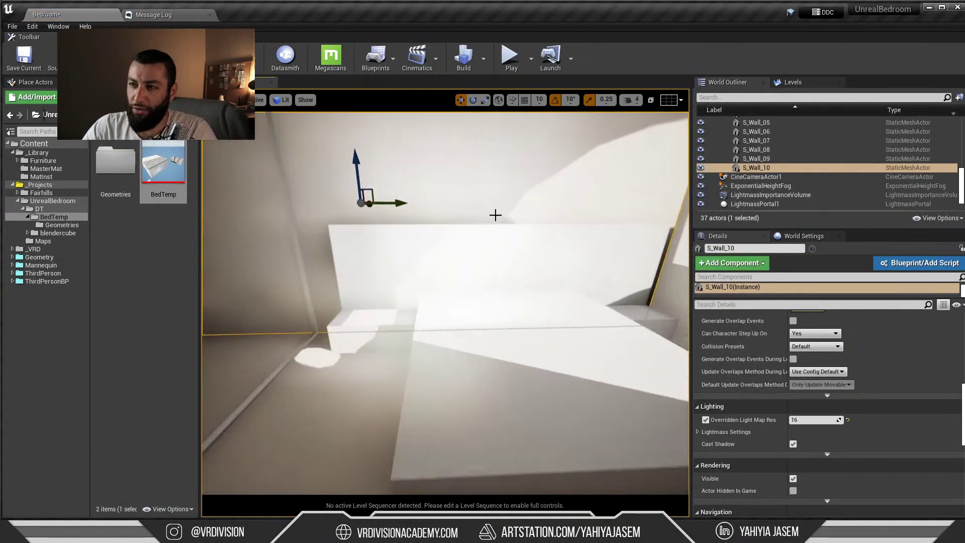
scroll(495, 215, up, 1)
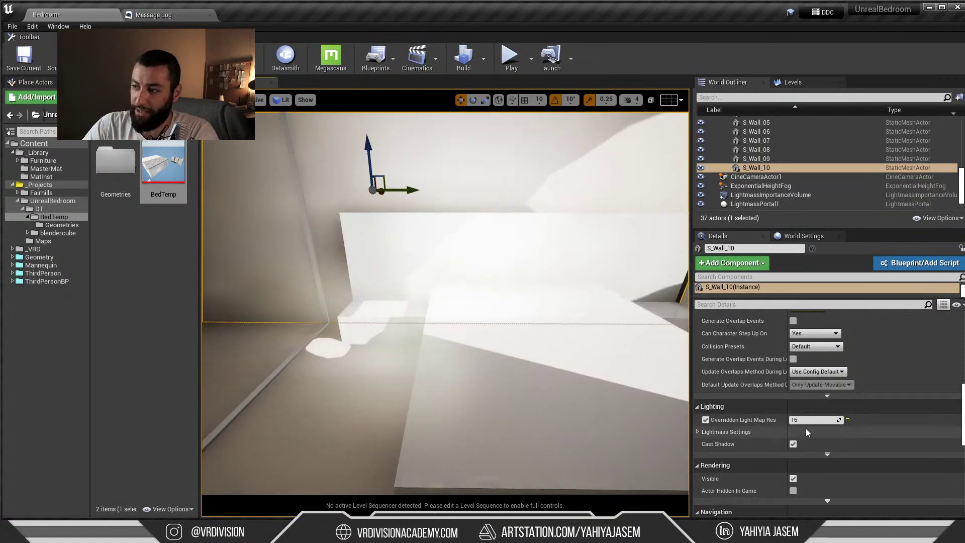
right_drag(593, 336, 588, 304)
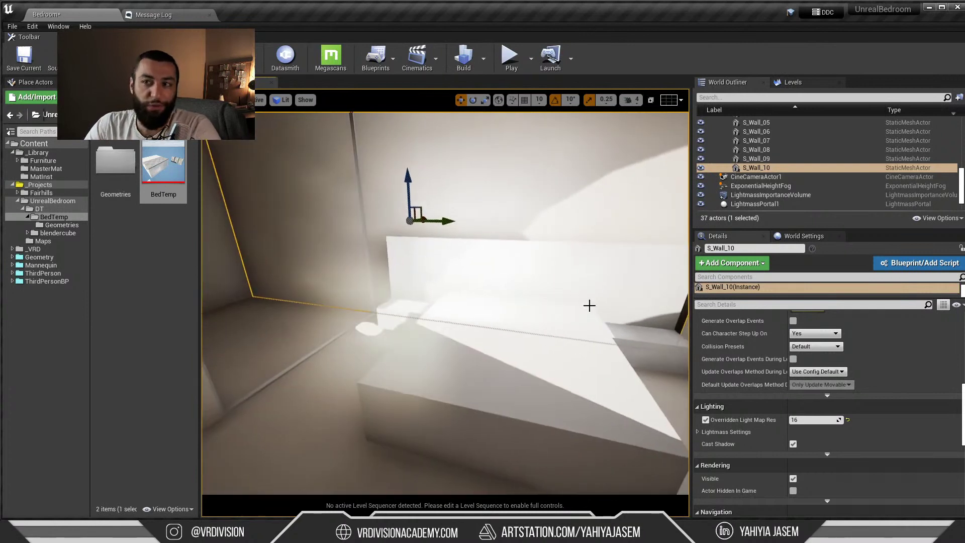
click(776, 150)
click(772, 168)
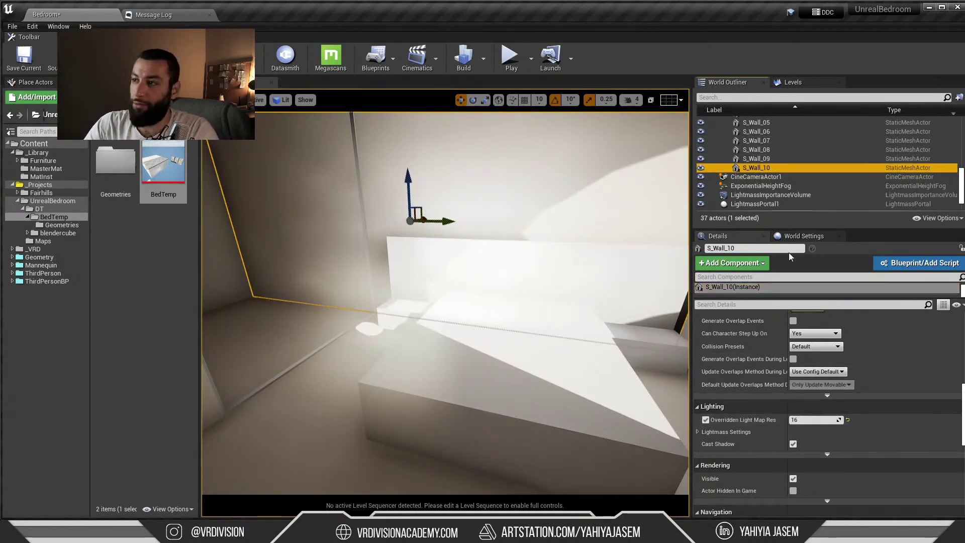
scroll(759, 170, up, 3)
right_drag(464, 259, 464, 258)
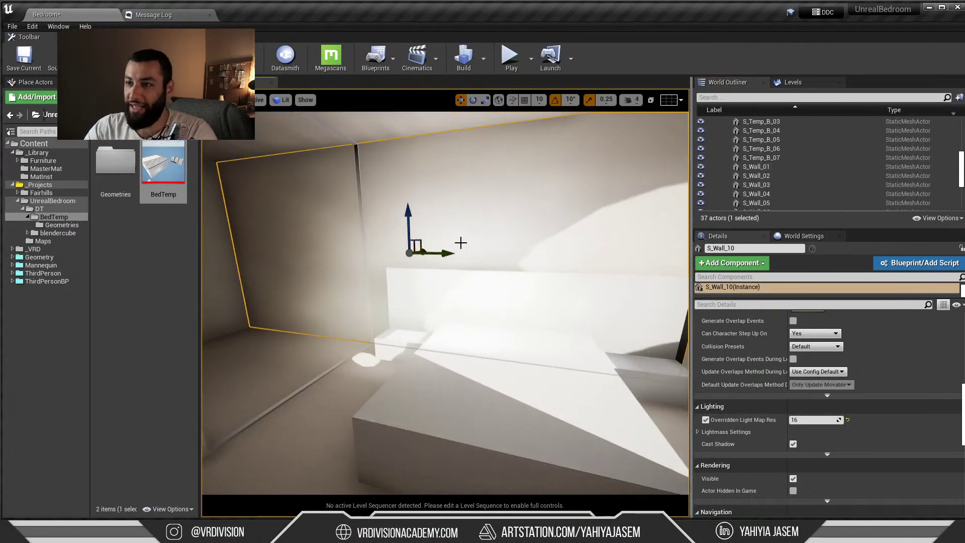
click(368, 181)
right_drag(368, 180, 368, 181)
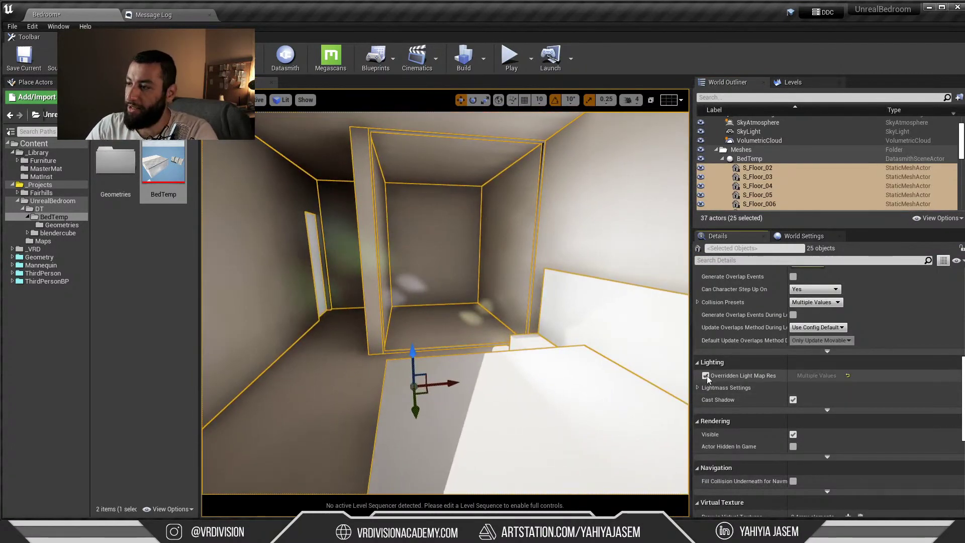
Set the overridden lightmap resolution of all 25 meshes to 64, then select S_Wall_10 alone
click(821, 376)
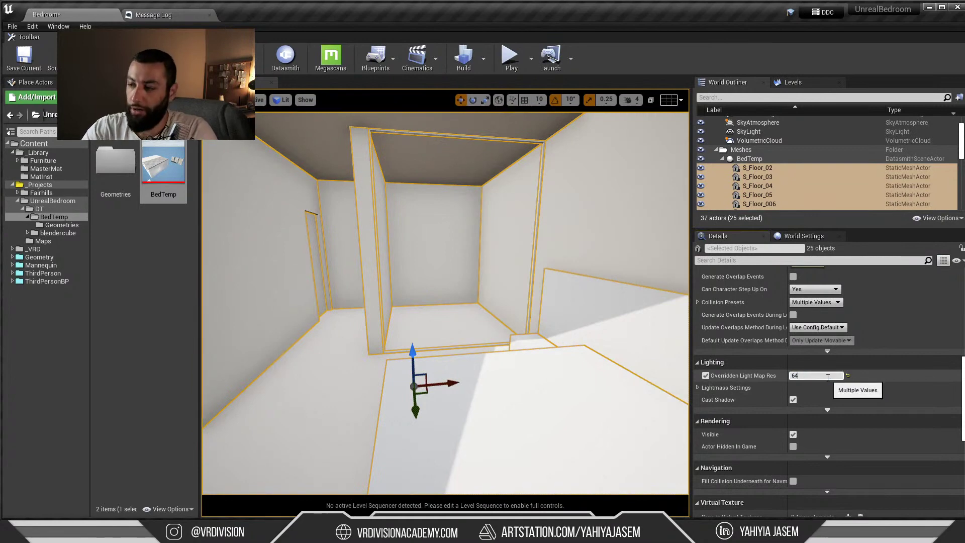
text(64)
key(Return)
right_drag(586, 242, 437, 330)
click(586, 242)
Select and frame floor piece S_Floor_05 and raise its overridden lightmap resolution to 300
right_drag(451, 215, 482, 236)
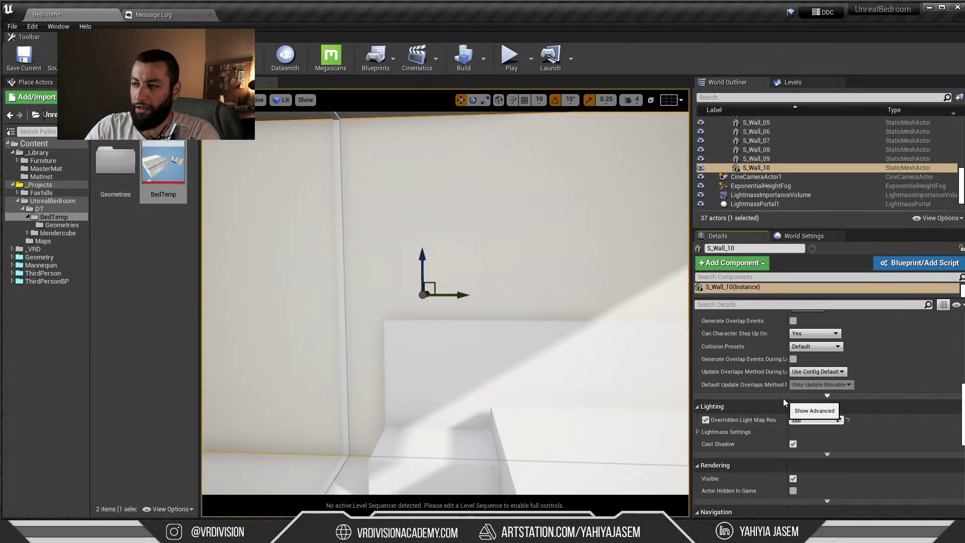
right_drag(606, 407, 593, 442)
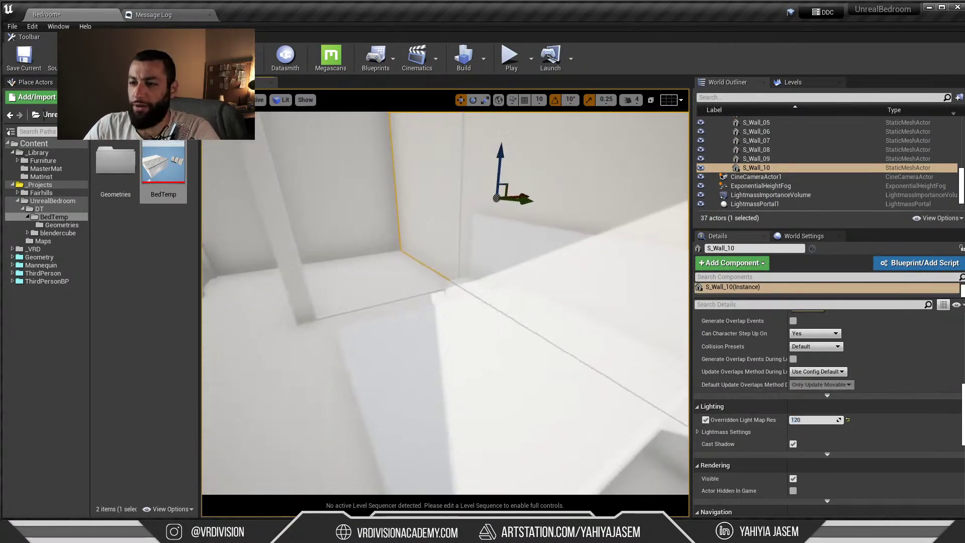
right_drag(387, 357, 322, 362)
click(477, 371)
key(f)
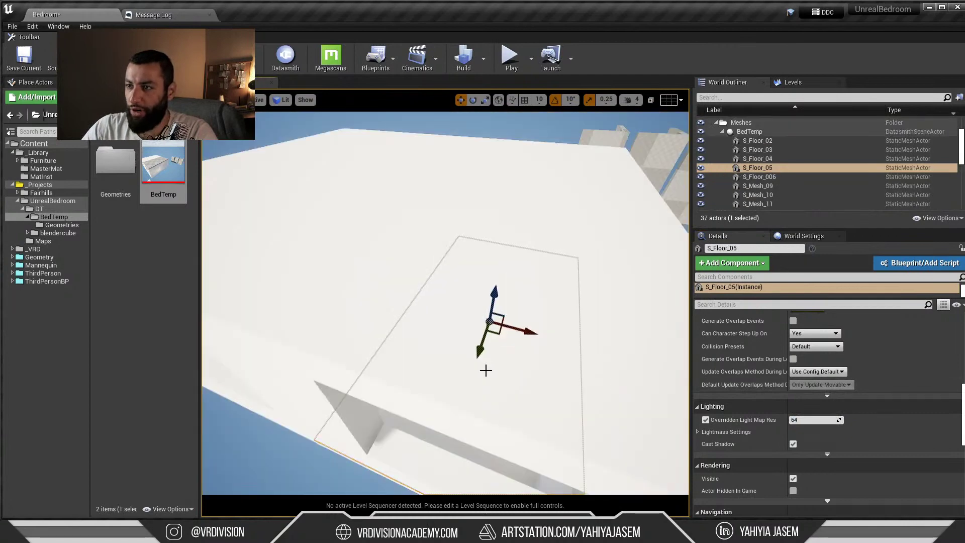
mouse_move(485, 370)
alt+mouse_down()
mouse_move(490, 329)
mouse_move(490, 354)
alt+mouse_up()
click(814, 419)
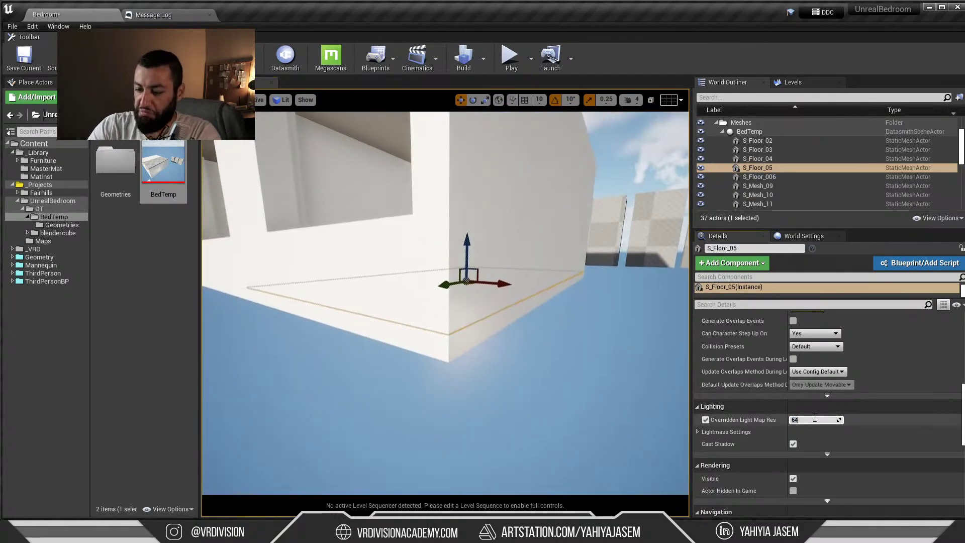
key(Return)
alt+drag(489, 302, 583, 327)
alt+drag(474, 234, 452, 239)
click(483, 60)
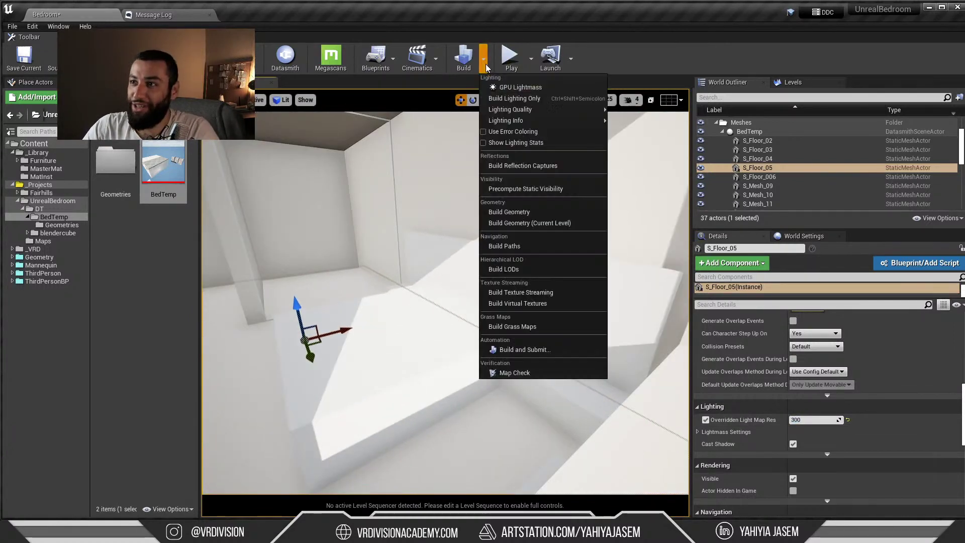
Run a GPU Lightmass bake, looking around the room while it runs and parking its window lower left
click(522, 88)
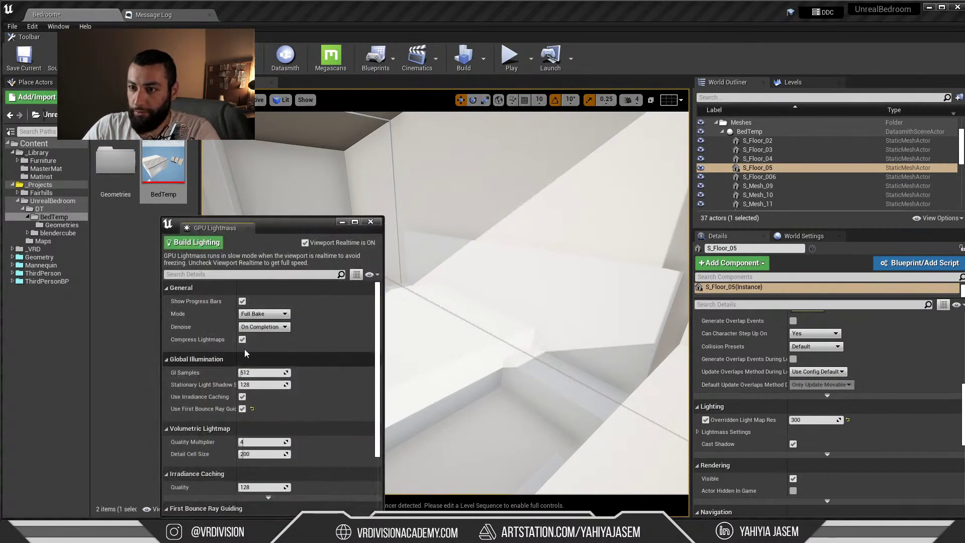
click(205, 245)
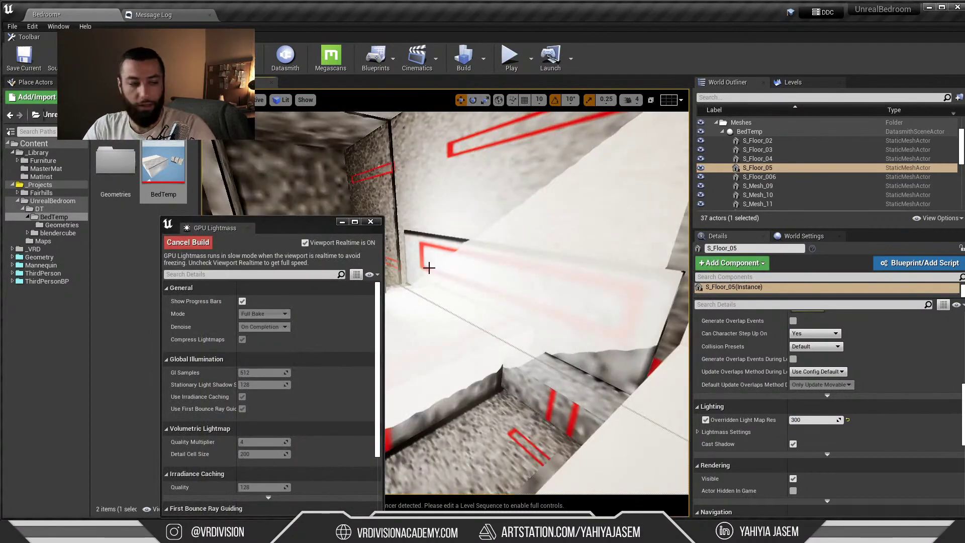
right_drag(539, 266, 535, 264)
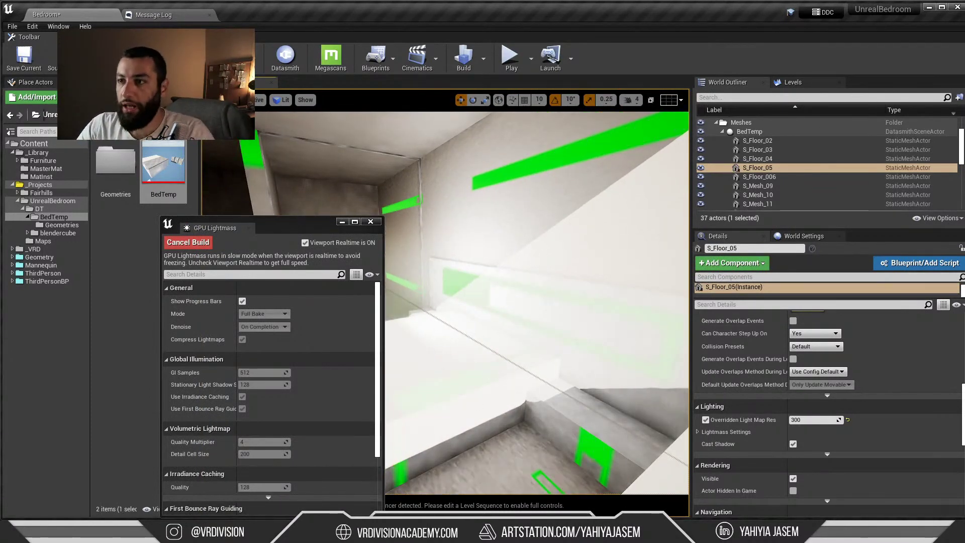
right_drag(502, 271, 452, 267)
drag(294, 231, 217, 200)
right_drag(463, 271, 573, 281)
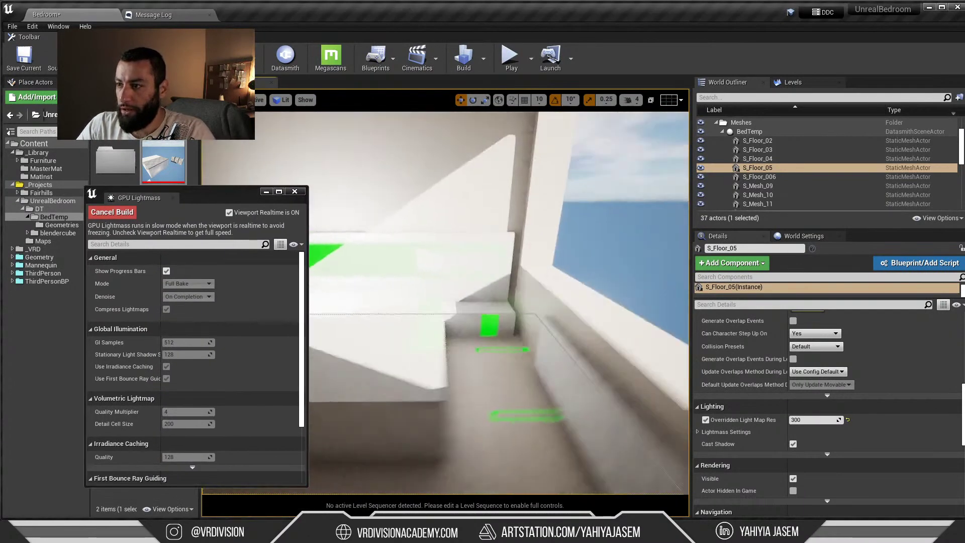
right_drag(431, 227, 553, 199)
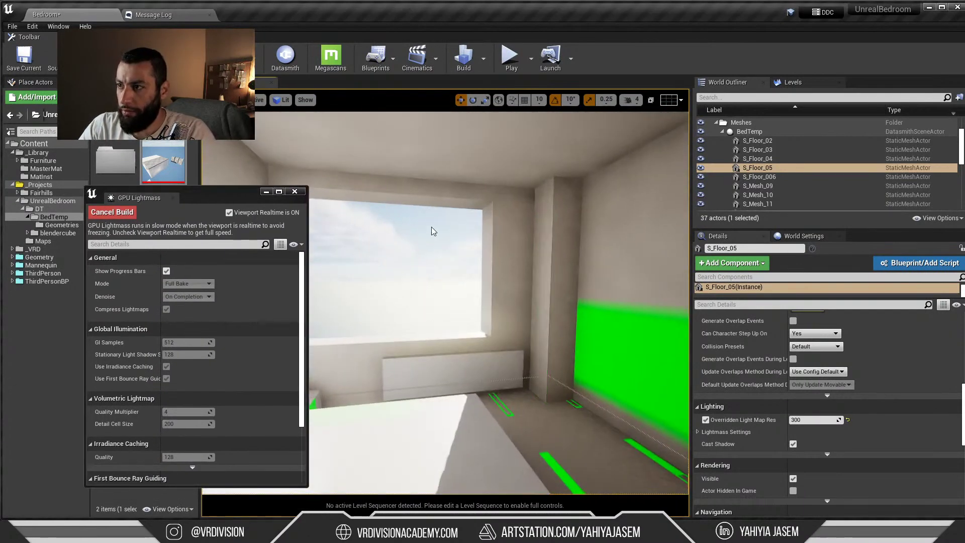
right_drag(431, 232, 415, 320)
right_drag(472, 312, 444, 264)
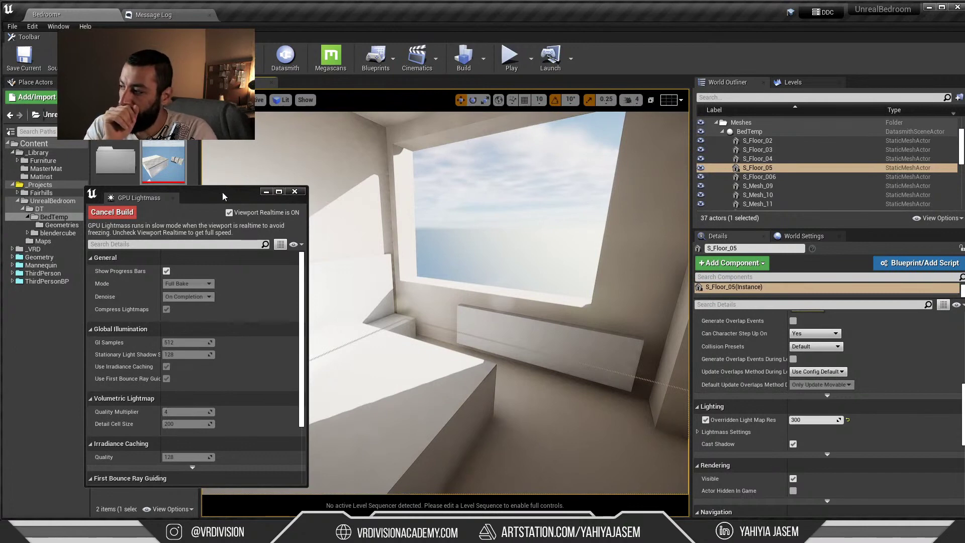
drag(211, 192, 311, 374)
right_drag(474, 269, 495, 254)
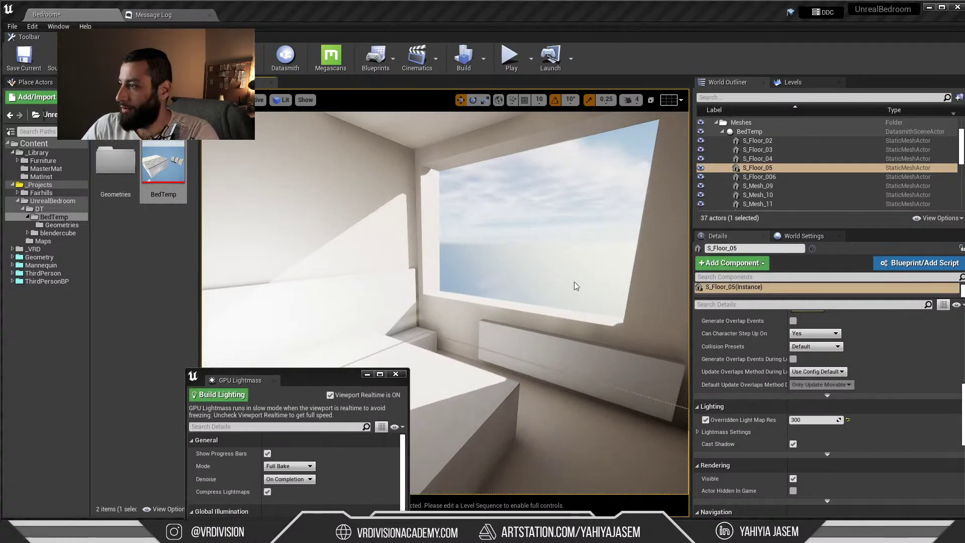
Look around the baked bedroom, then switch the editor to Modeling mode
right_drag(487, 229, 482, 218)
drag(0, 191, 964, 100)
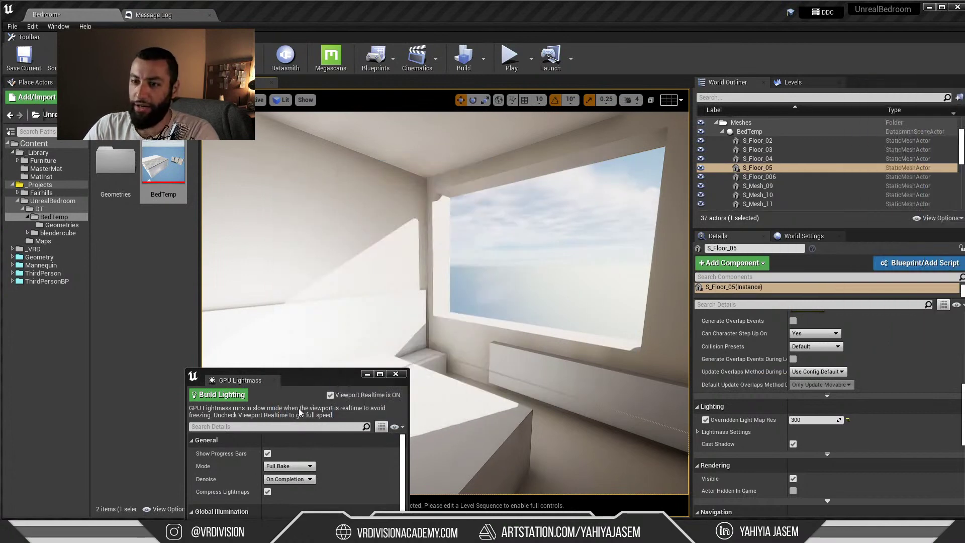
right_drag(330, 356, 383, 278)
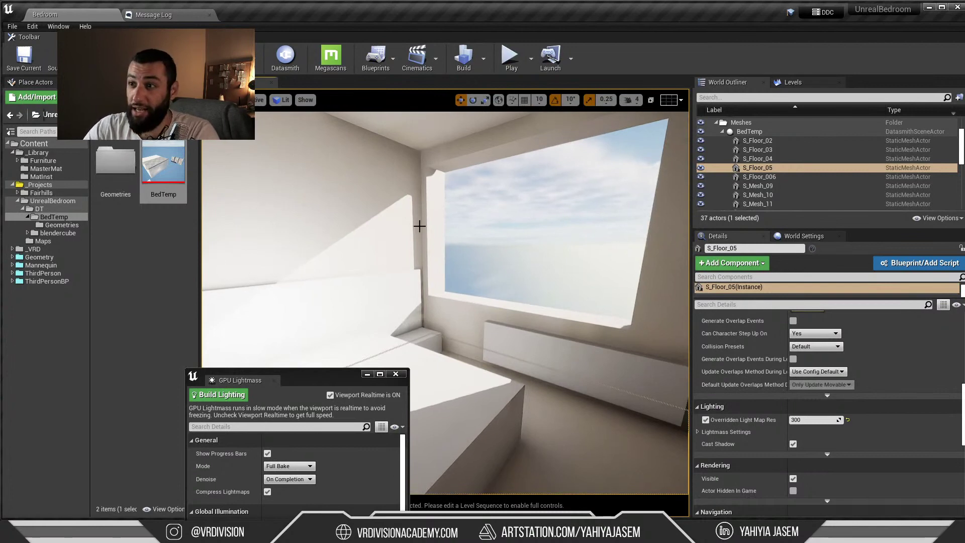
right_drag(647, 278, 513, 263)
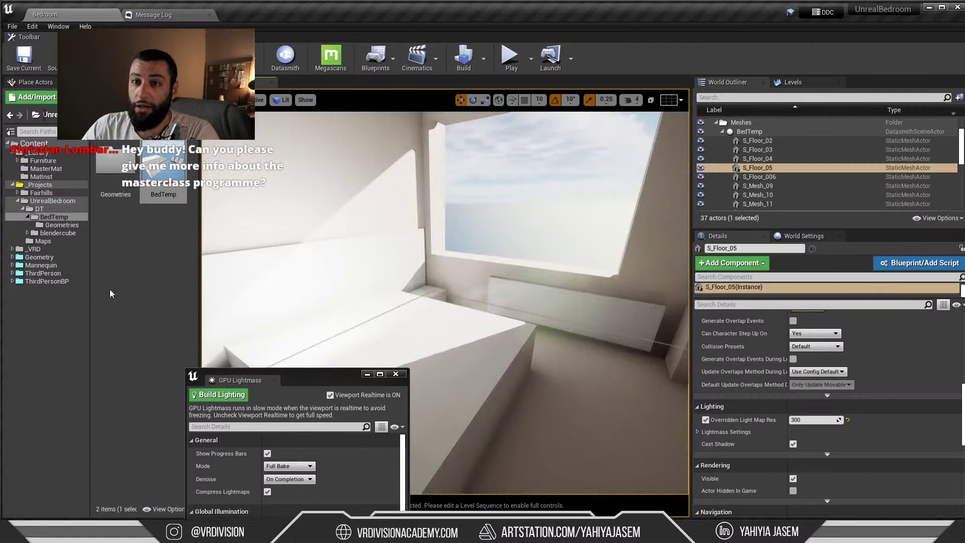
right_click(136, 275)
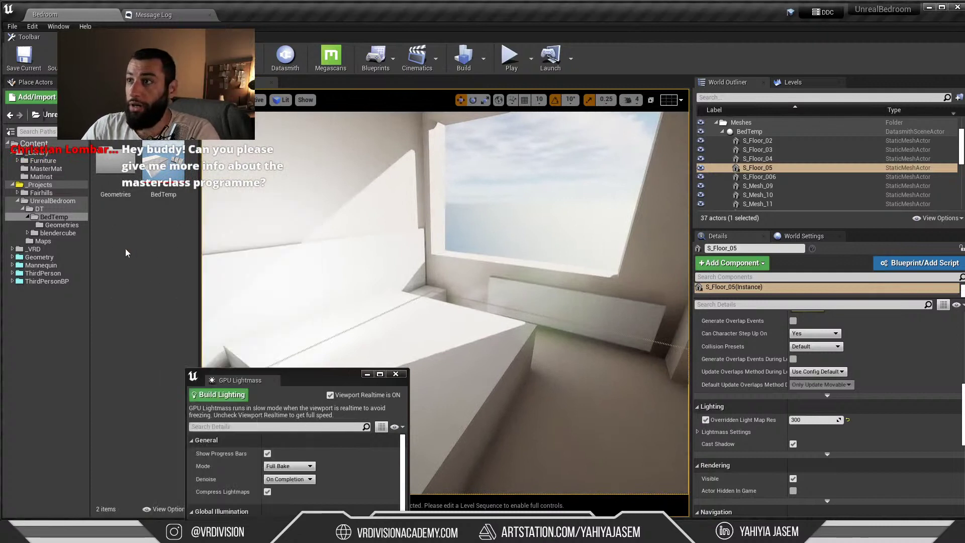
key(Escape)
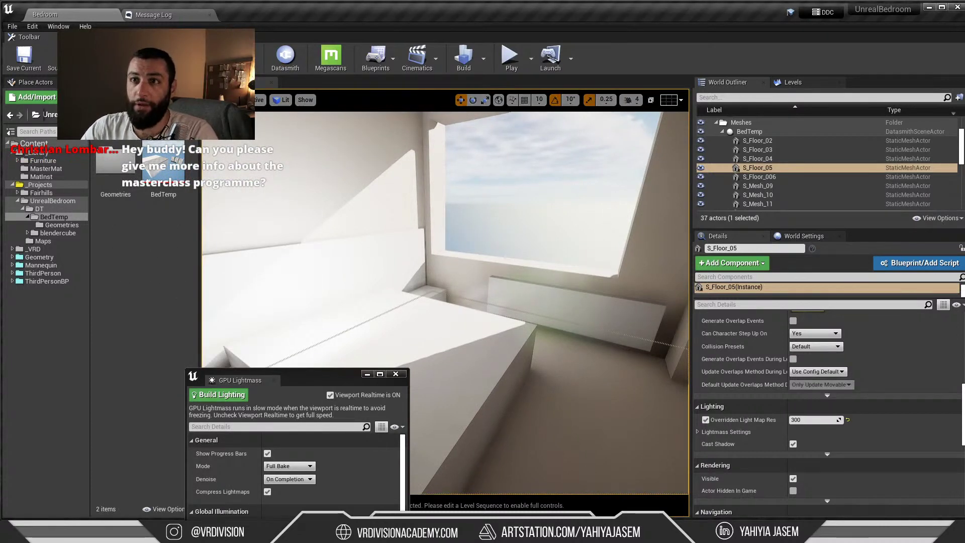
click(142, 150)
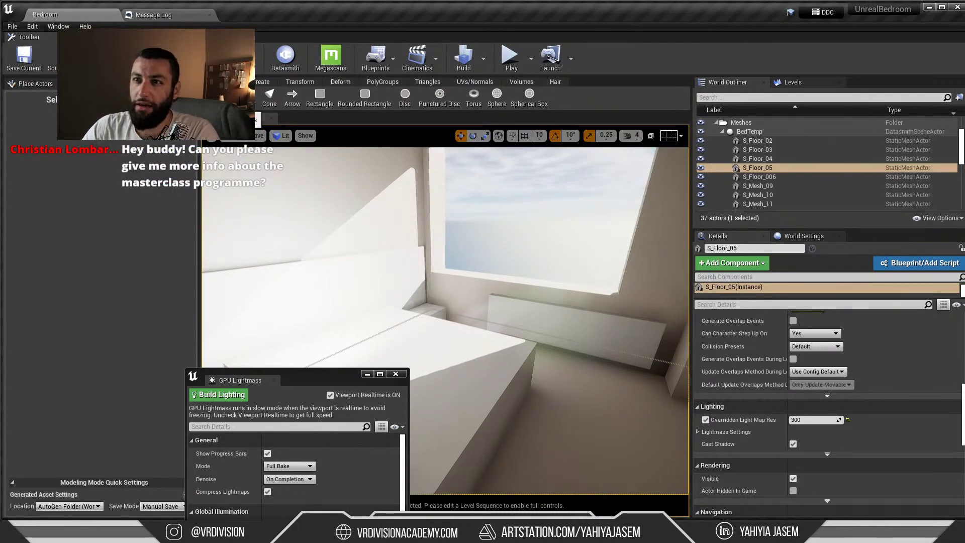
Pick the Box tool and set Height 1, Width 200 and Depth 200
click(269, 93)
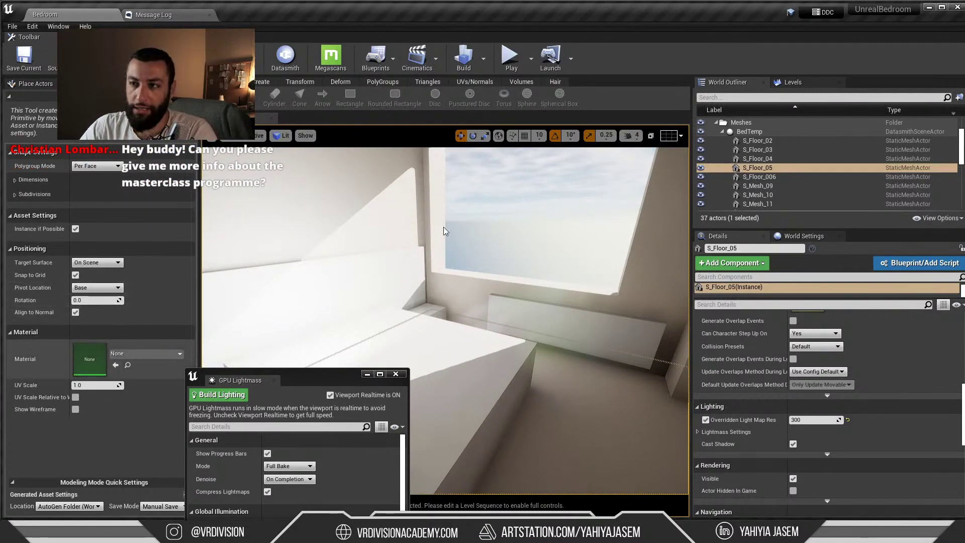
right_drag(446, 231, 471, 197)
click(30, 180)
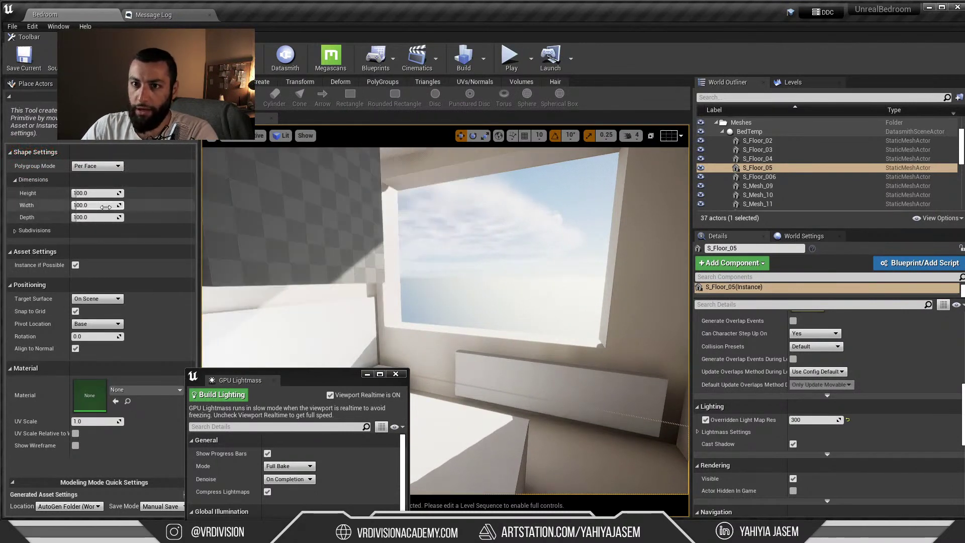
click(96, 193)
text(1)
key(Return)
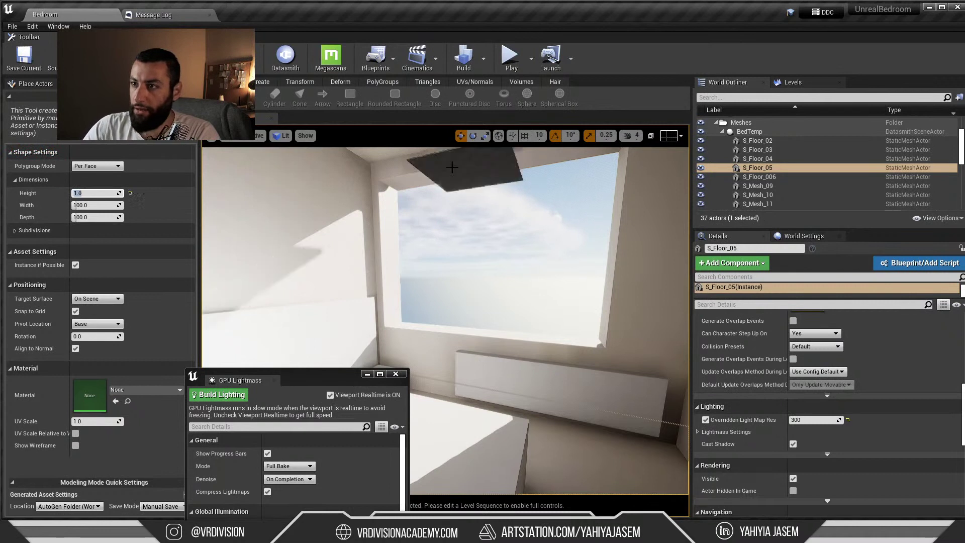
click(100, 206)
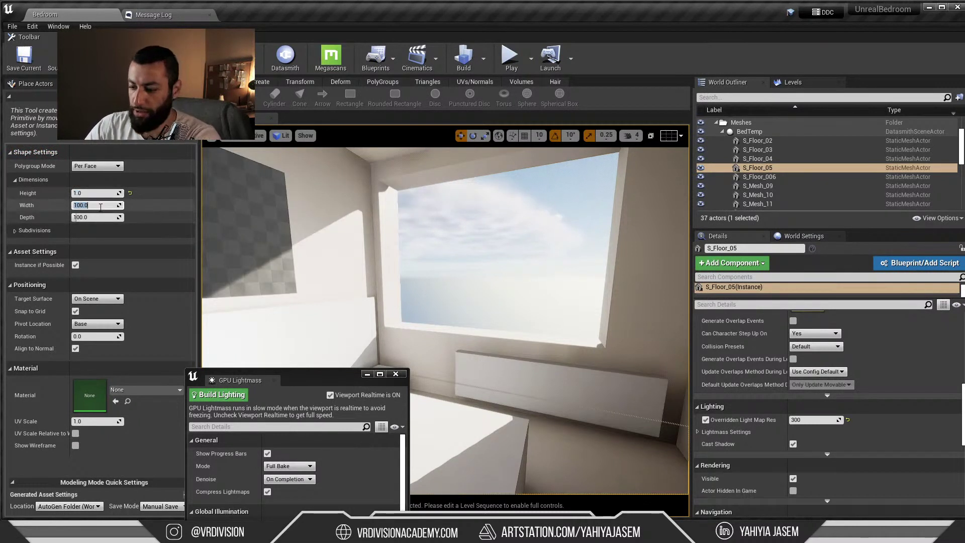
text(200)
click(103, 217)
text(200)
key(Return)
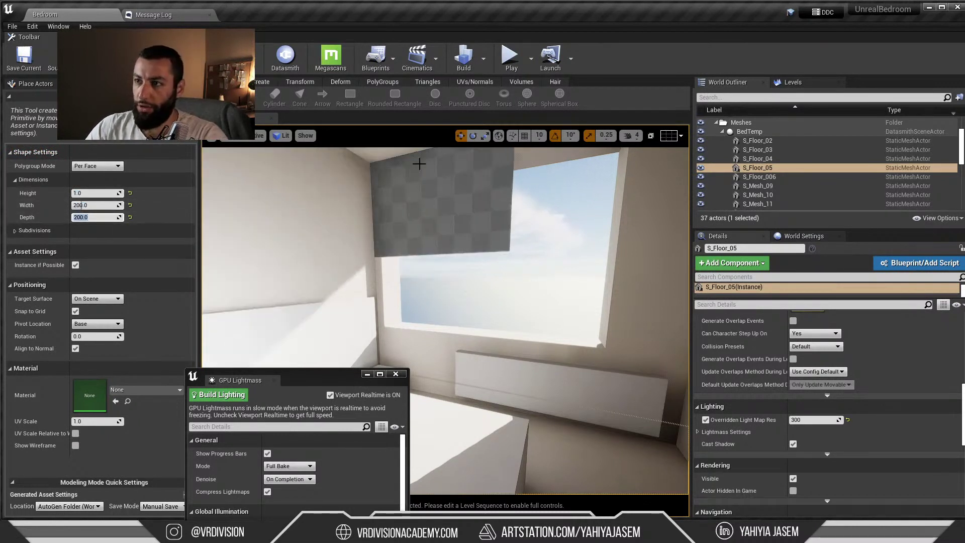
Place the flat box at the window, accept it, and stretch it across the window opening
click(421, 164)
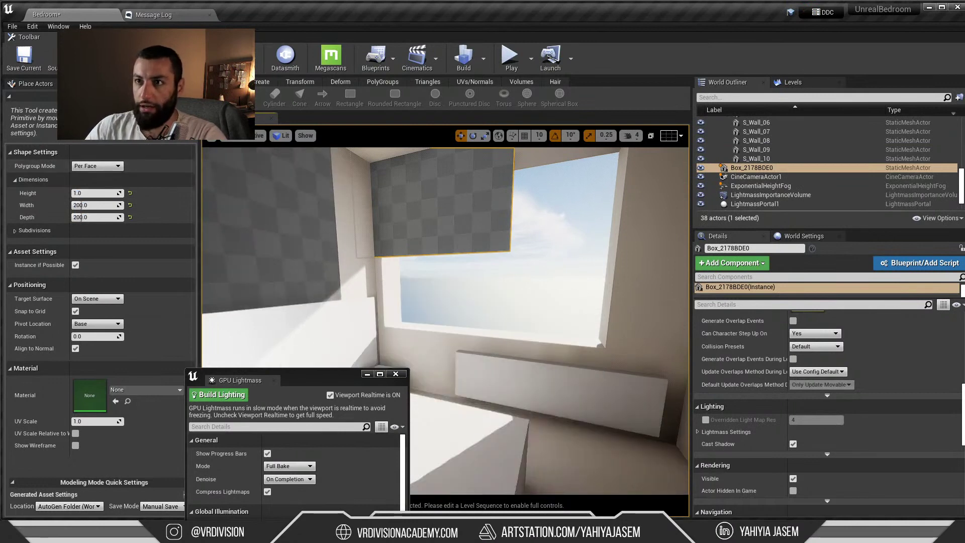
key(Escape)
key(f)
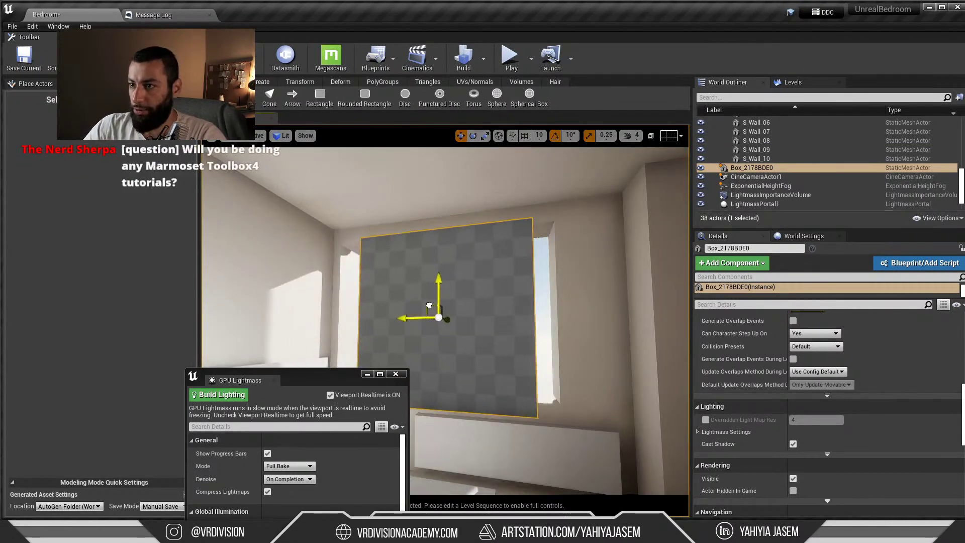
alt+drag(465, 296, 450, 268)
key(w)
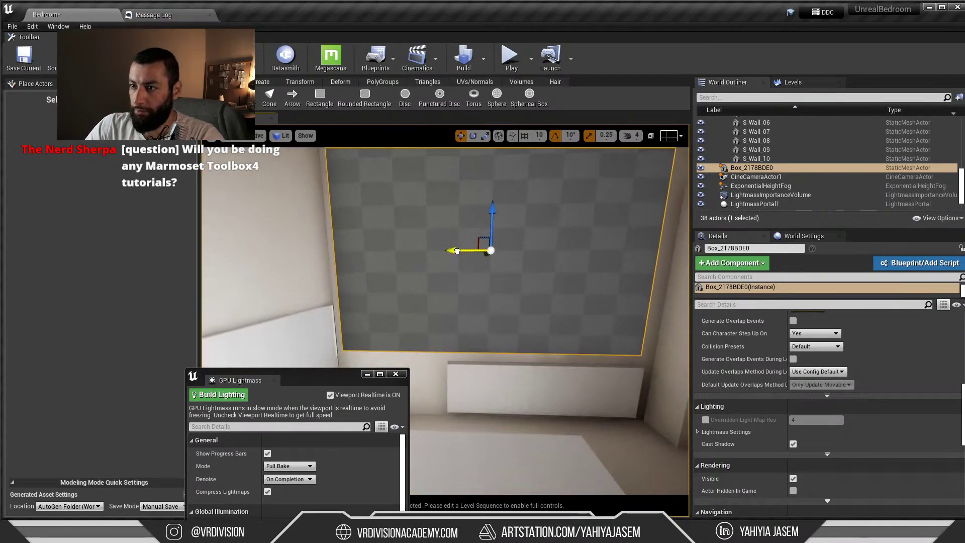
right_drag(407, 276, 407, 261)
key(s)
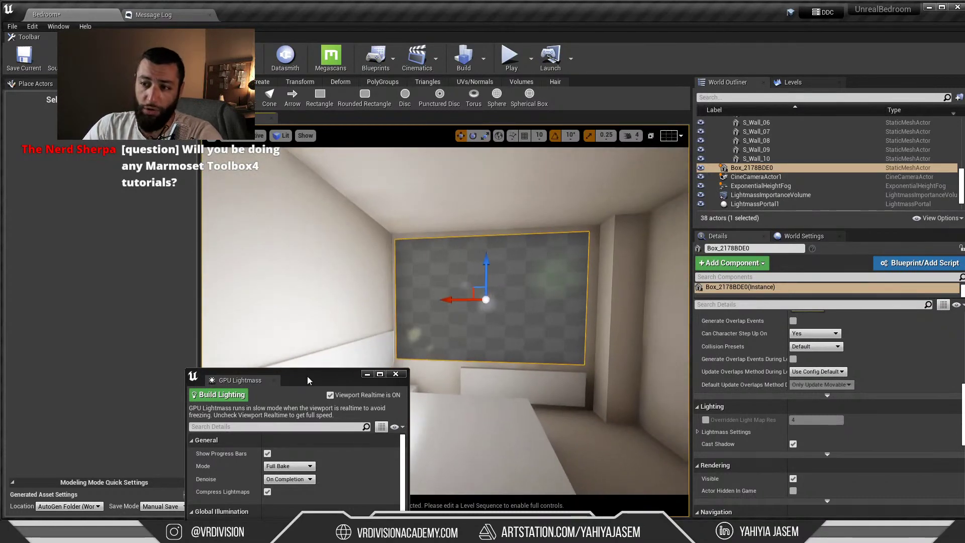
drag(308, 381, 210, 192)
click(188, 337)
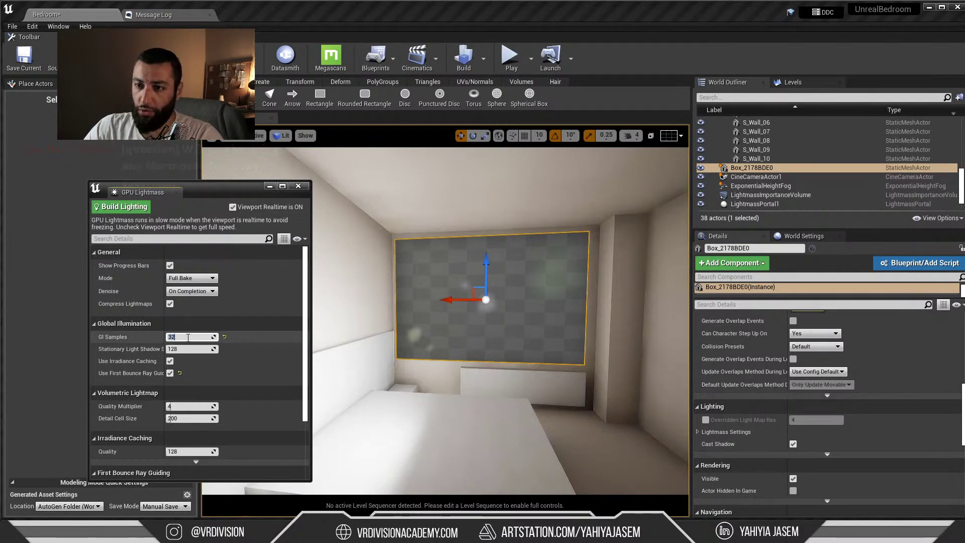
Make the new box Static, cancelling the lighting bake started beforehand
click(121, 207)
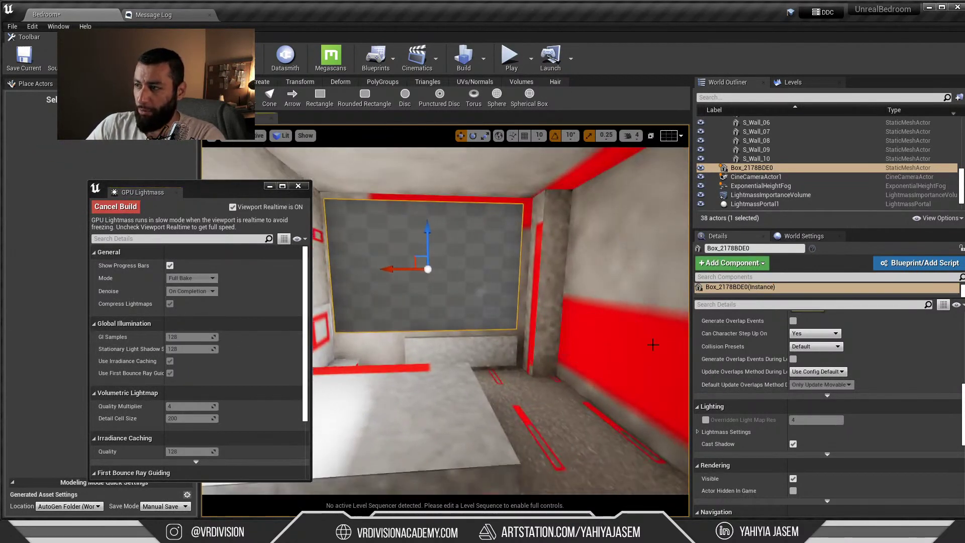
scroll(804, 375, up, 10)
click(815, 367)
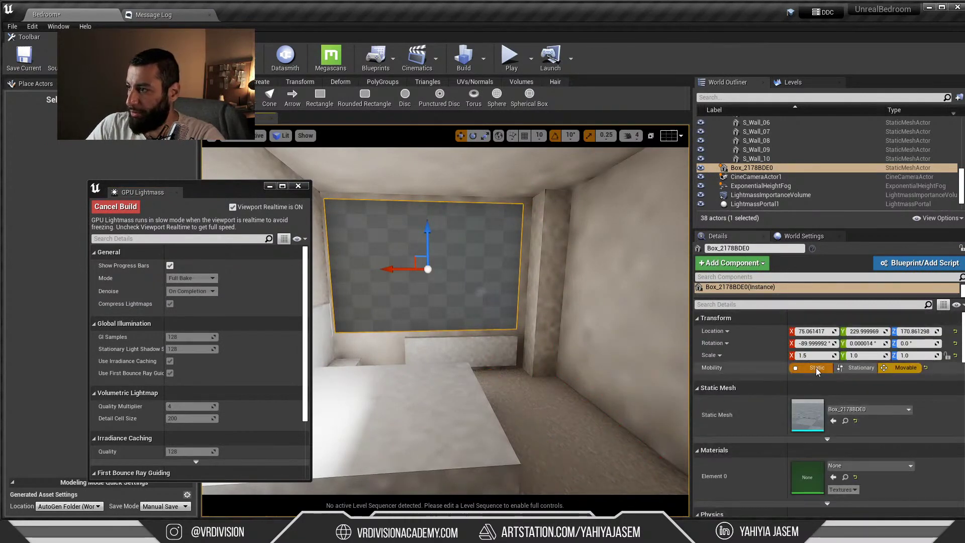
click(114, 205)
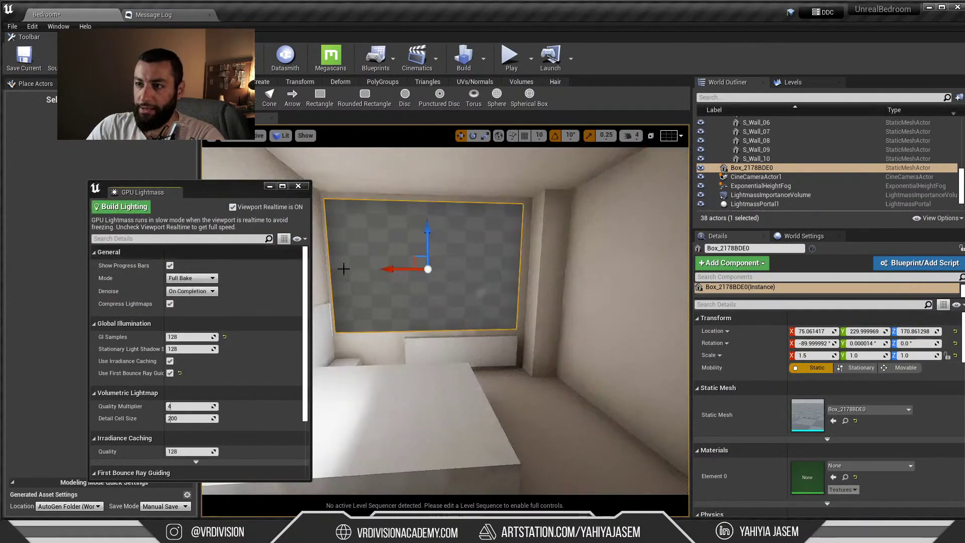
Select side wall S_Wall_01, show its material, and restart the GPU Lightmass bake
right_drag(344, 269, 377, 269)
click(563, 301)
click(845, 478)
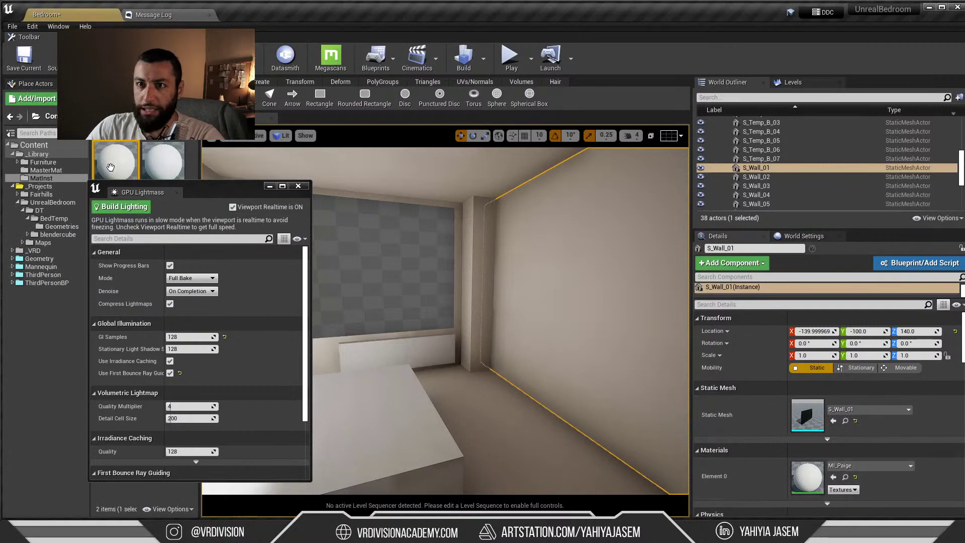
drag(206, 193, 151, 214)
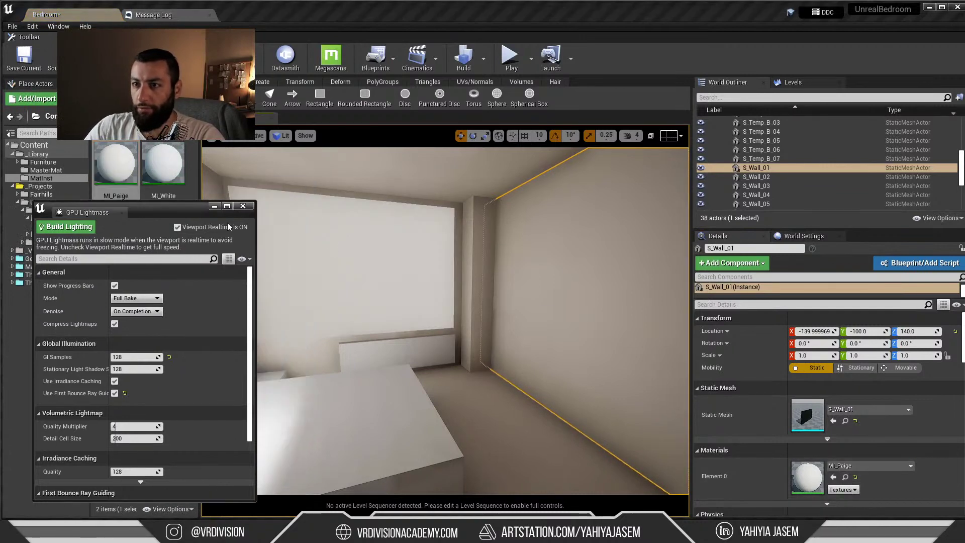
click(65, 227)
Delete the point light near the bed and select the box covering the window
right_drag(430, 279, 321, 251)
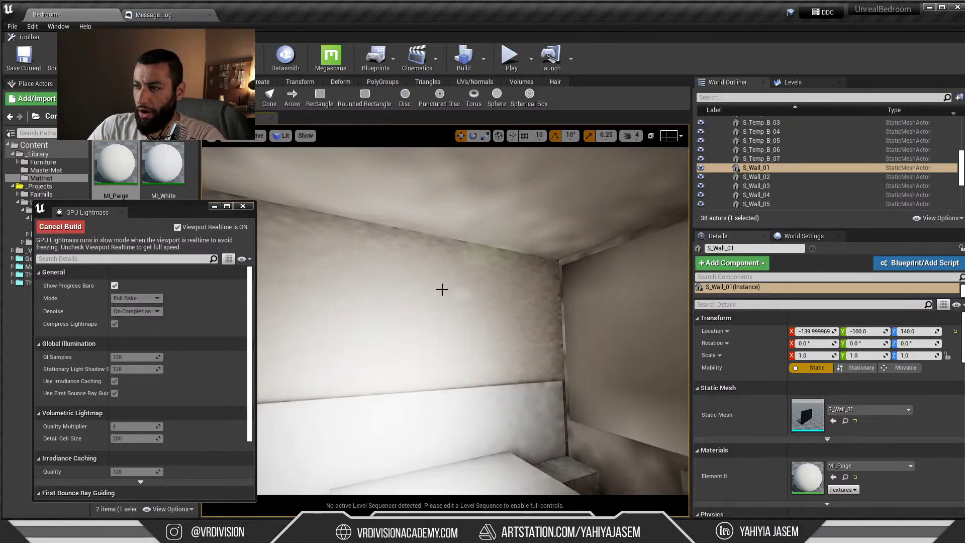
right_drag(442, 292, 510, 342)
click(512, 343)
key(Delete)
right_drag(433, 235, 559, 248)
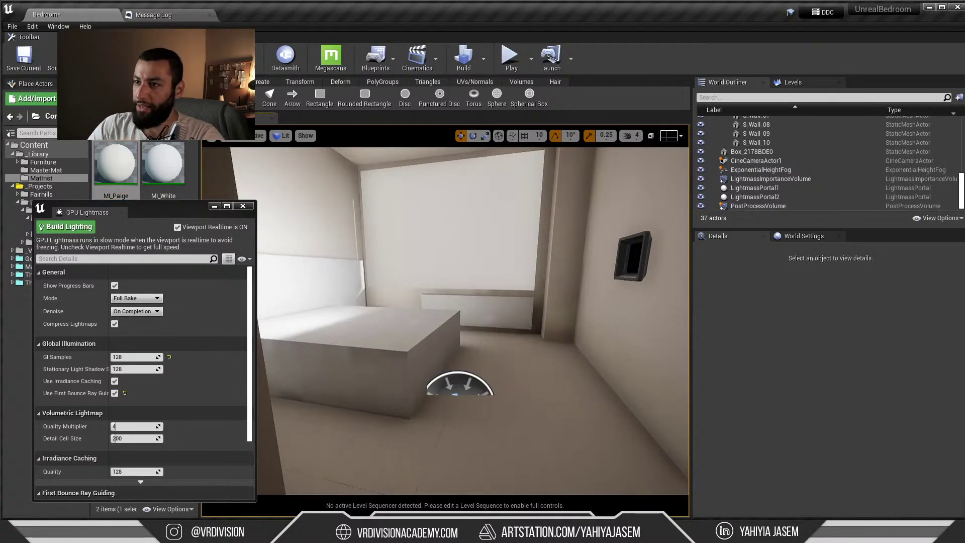
click(453, 262)
Create a new material named M_Cloth in the MasterMat folder and open it
drag(186, 211, 132, 428)
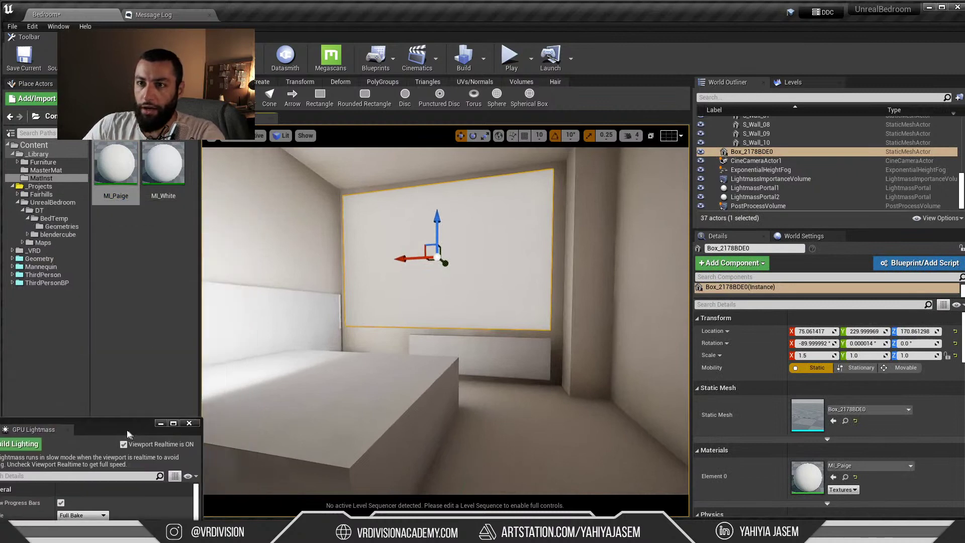
right_click(141, 291)
click(46, 171)
right_click(149, 319)
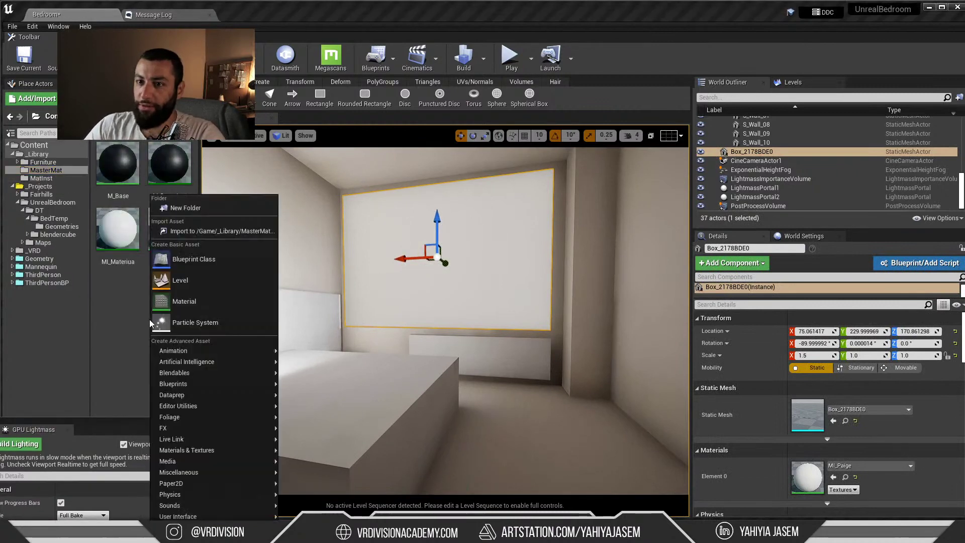
click(196, 304)
text(M_Cloth)
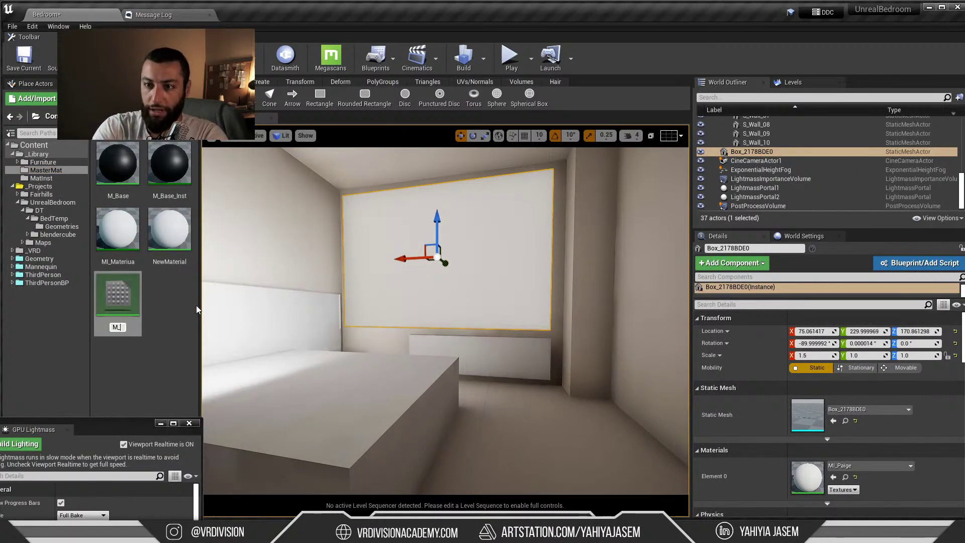
key(Return)
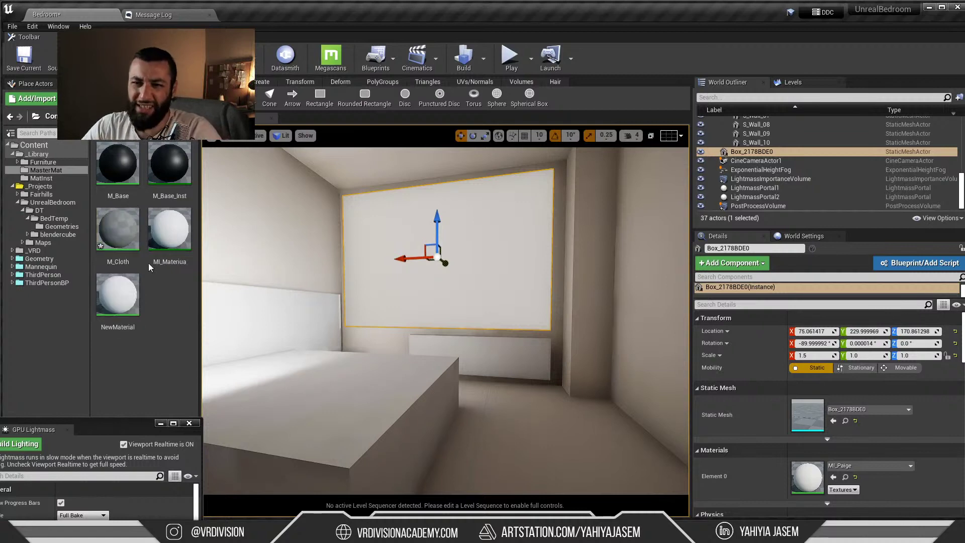
double_click(134, 237)
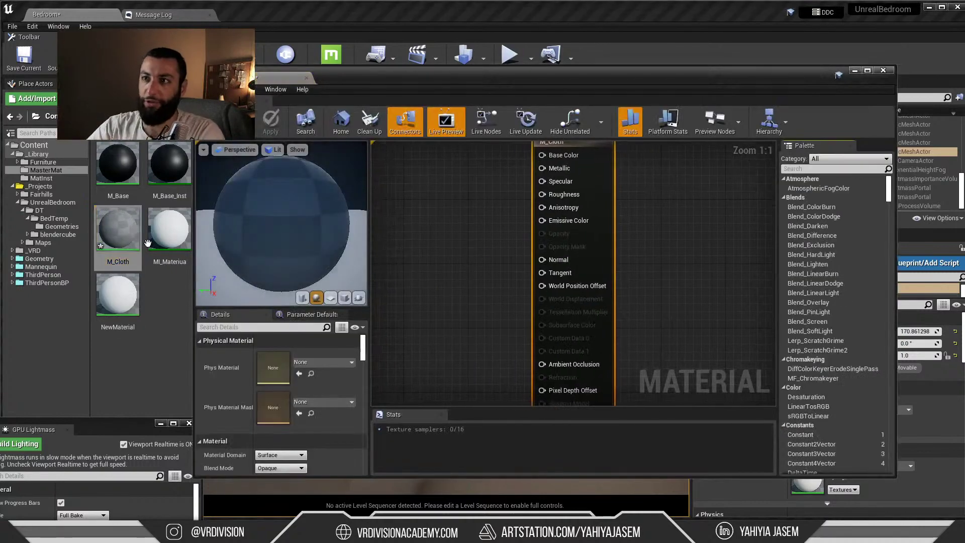
Set M_Cloth's Shading Model to Cloth, keeping Blend Mode Opaque
drag(385, 81, 339, 133)
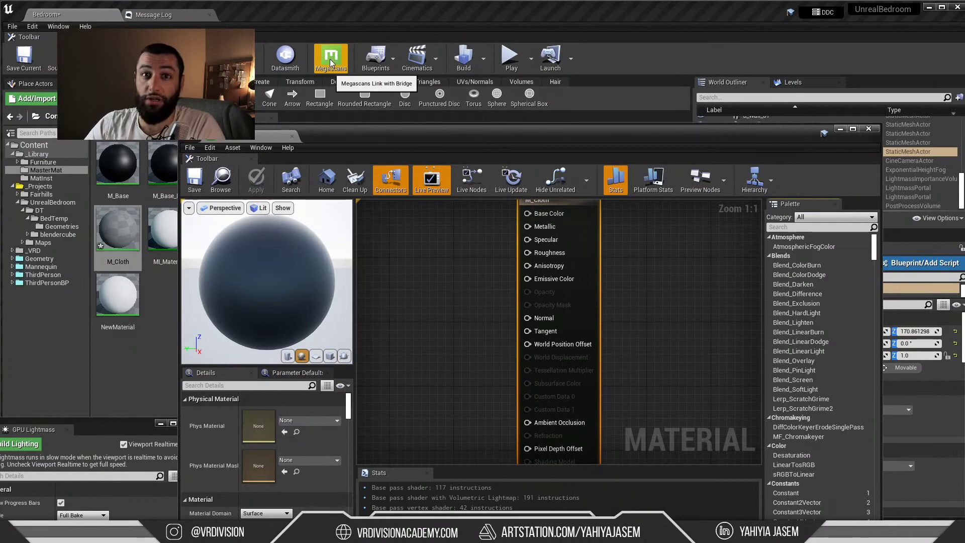
drag(347, 133, 324, 57)
right_drag(378, 174, 417, 221)
click(419, 211)
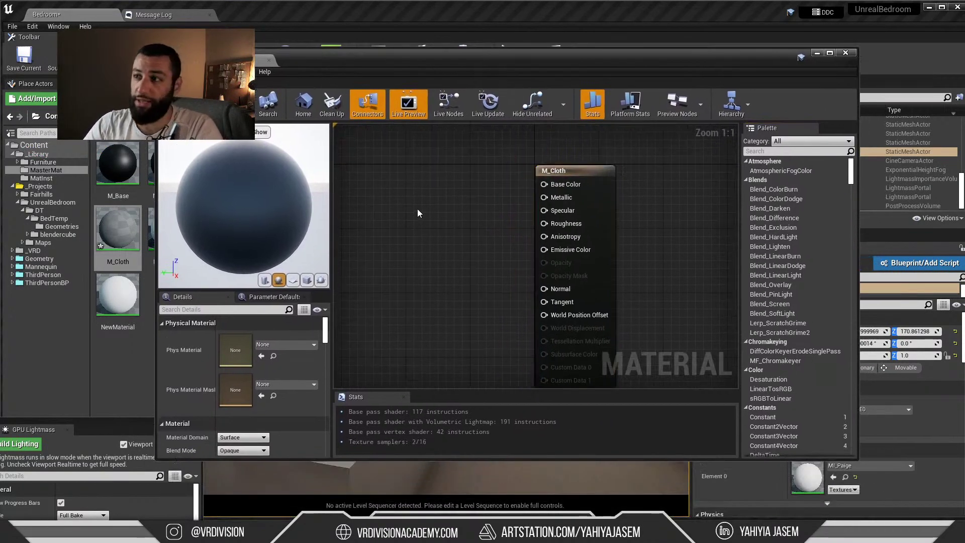
scroll(241, 382, down, 3)
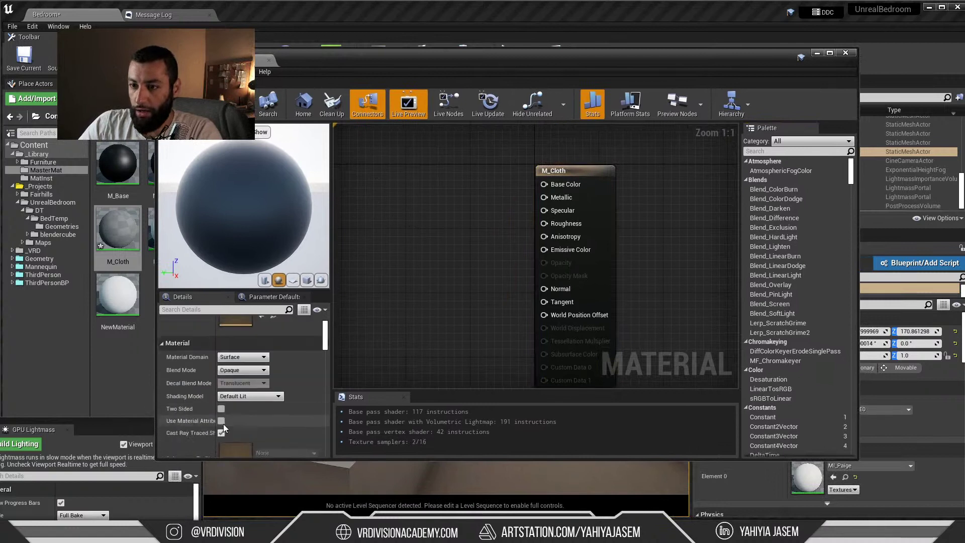
click(254, 371)
click(253, 371)
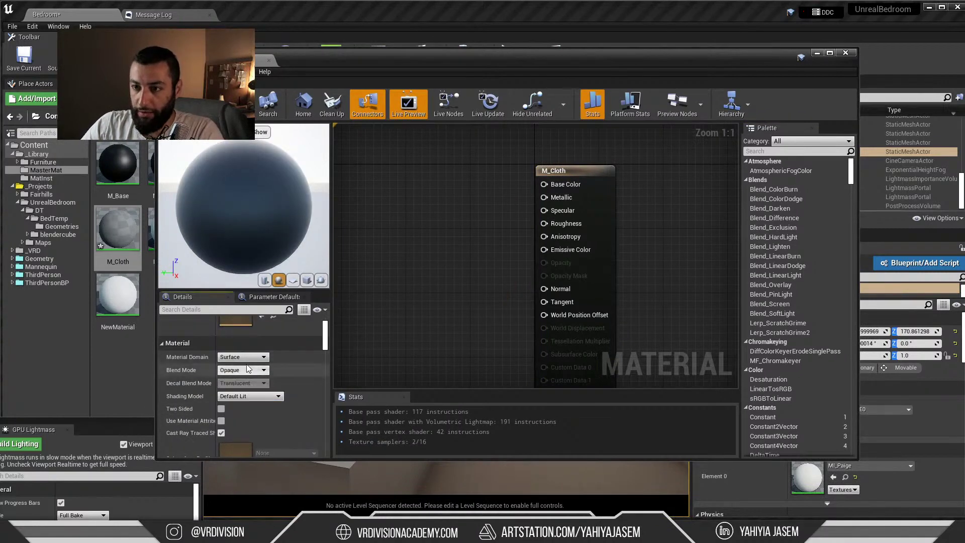
click(259, 396)
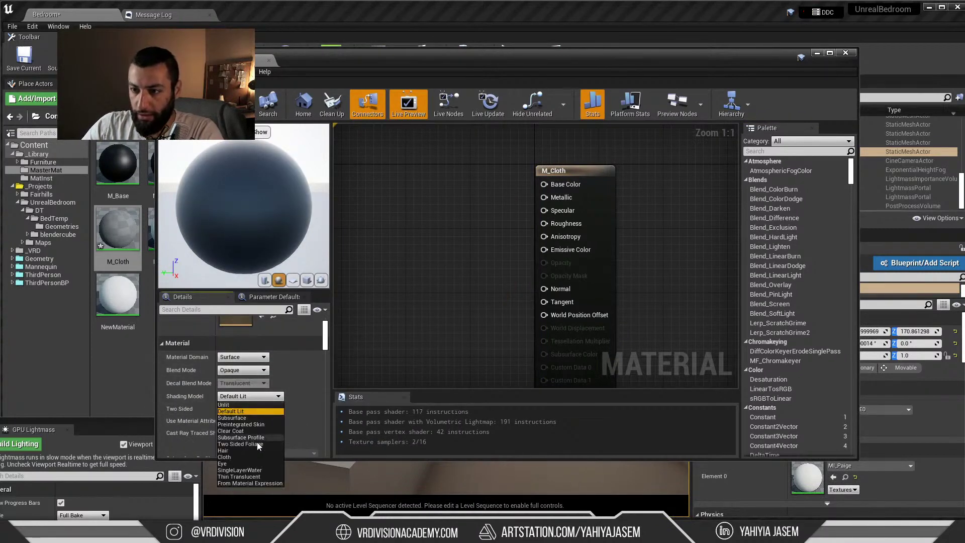
click(237, 456)
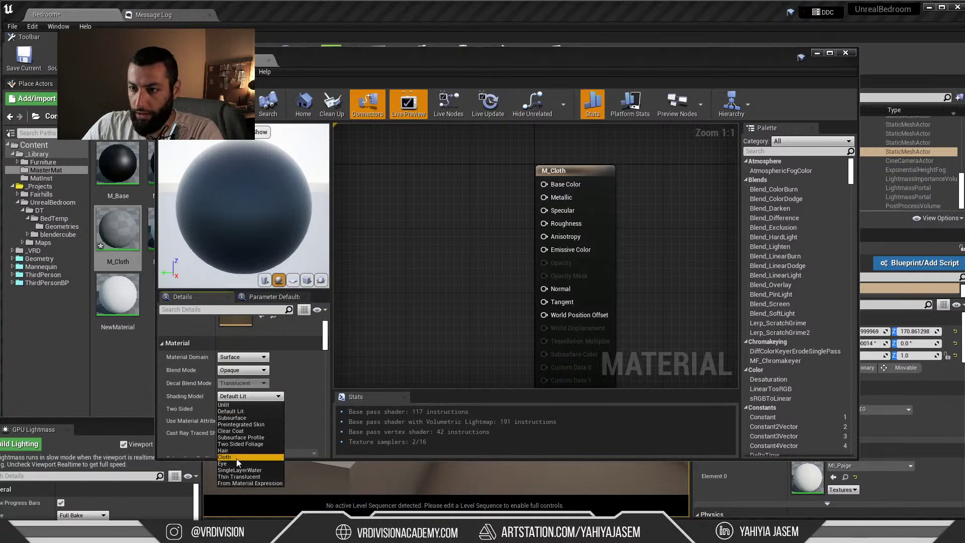
Wire a 0.953 near-white Color parameter into Base Color and Cloth, then apply M_Cloth to Box_2178BDE0
right_drag(442, 229, 480, 247)
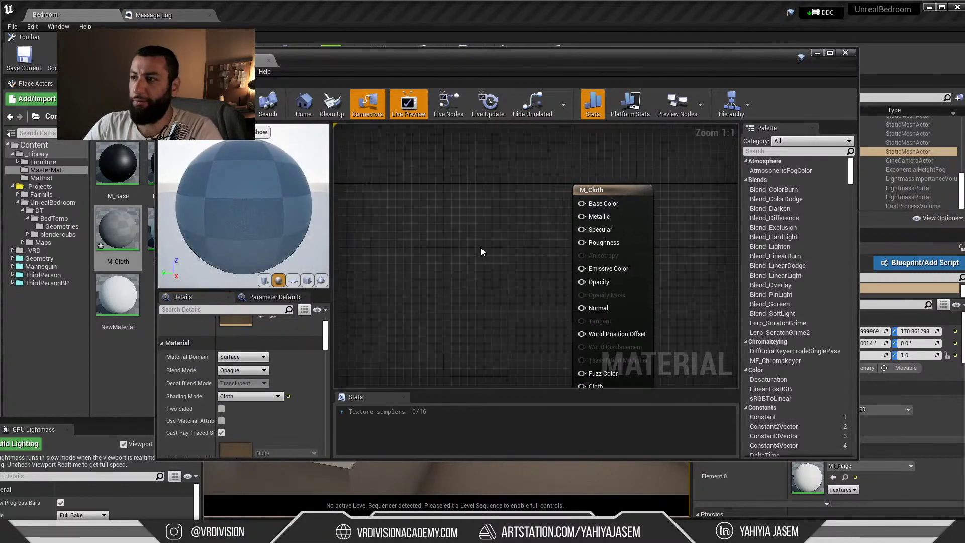
click(435, 210)
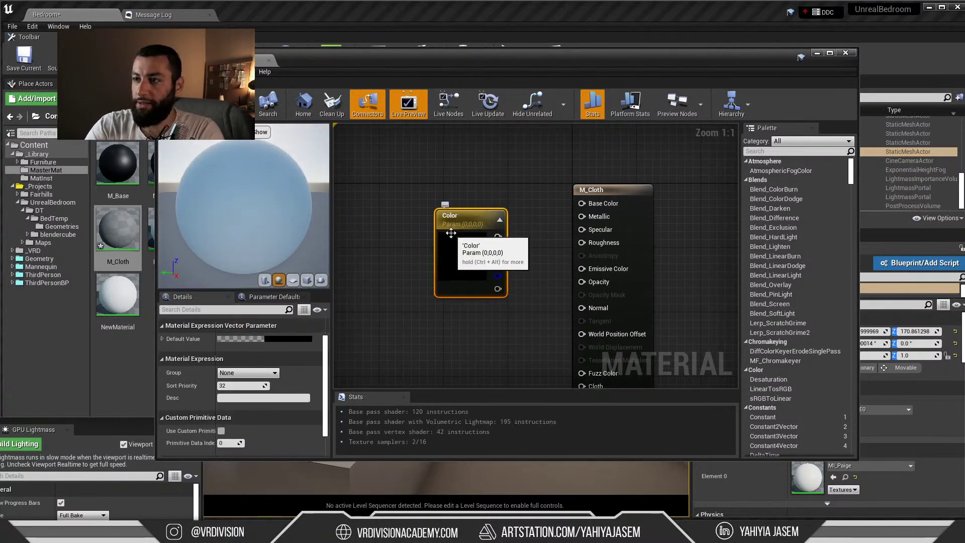
drag(497, 236, 581, 203)
drag(474, 253, 585, 344)
drag(445, 231, 413, 232)
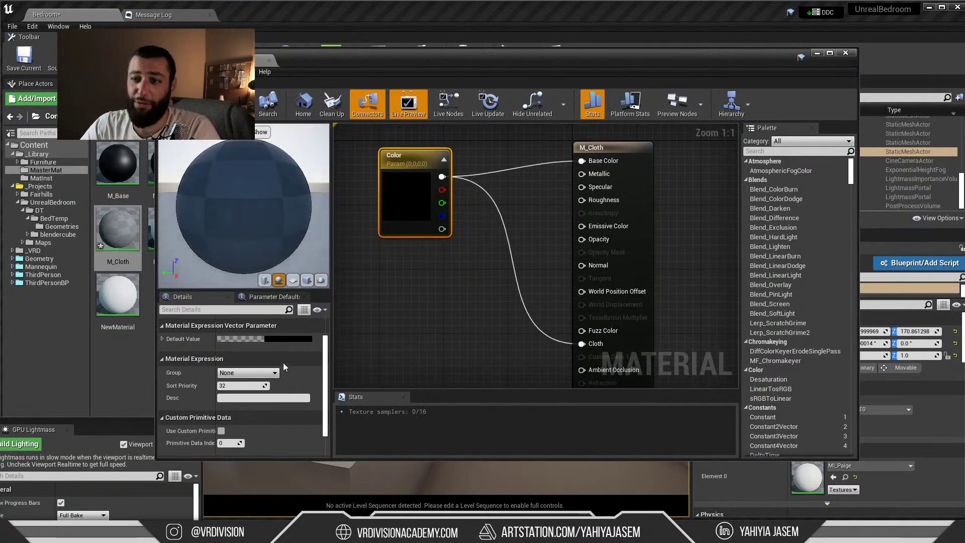
click(289, 339)
drag(435, 314, 435, 310)
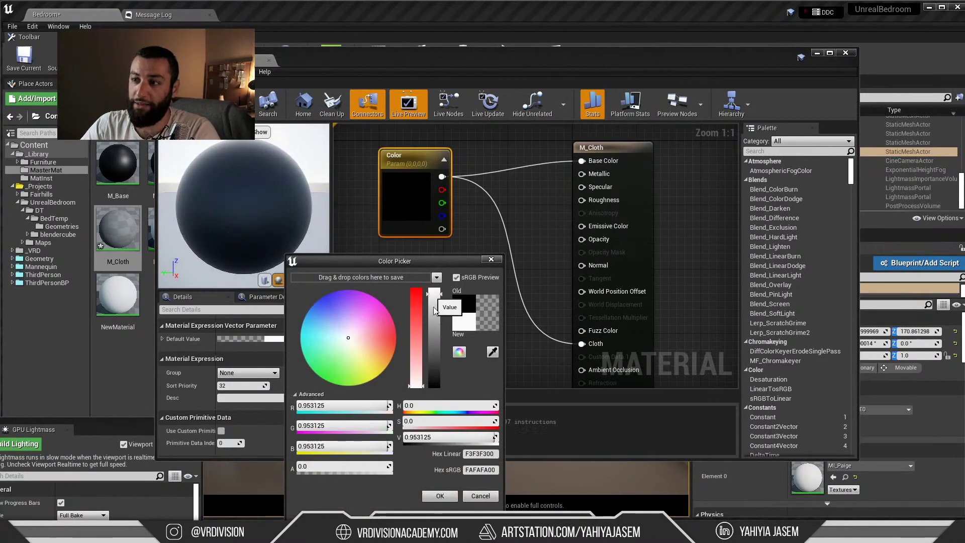
click(441, 495)
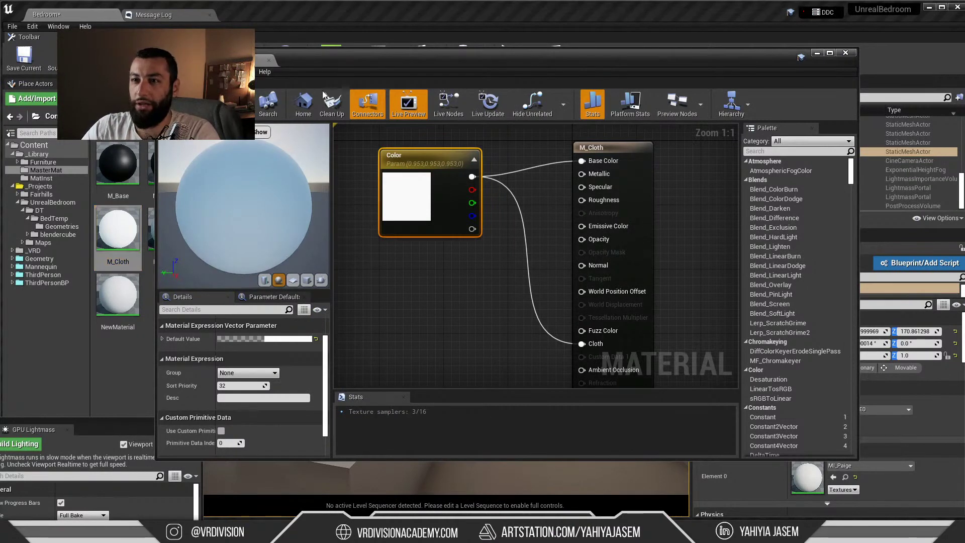
drag(118, 229, 447, 222)
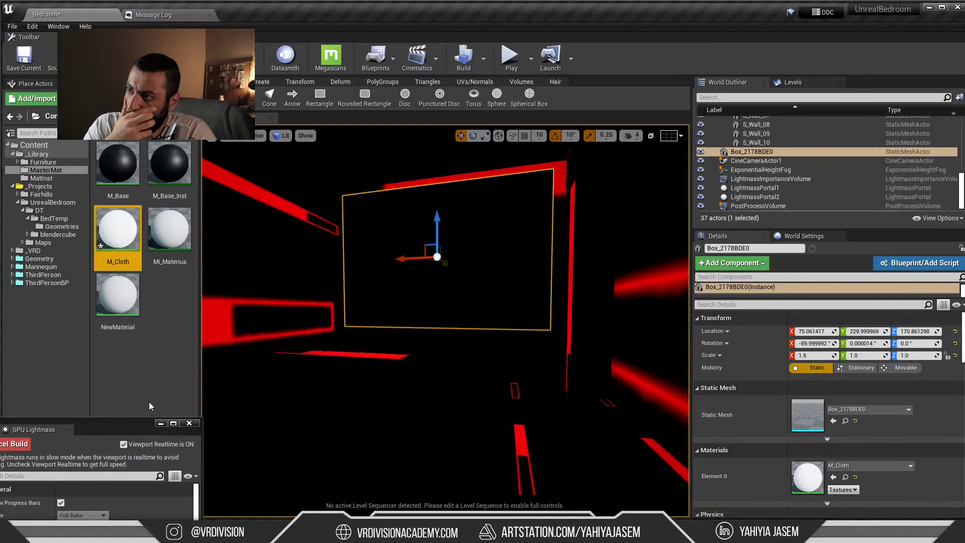
Run Build Lighting Only, note the 50% overlapping lightmap UV warning, and return to Bedroom
drag(110, 420, 187, 399)
click(484, 64)
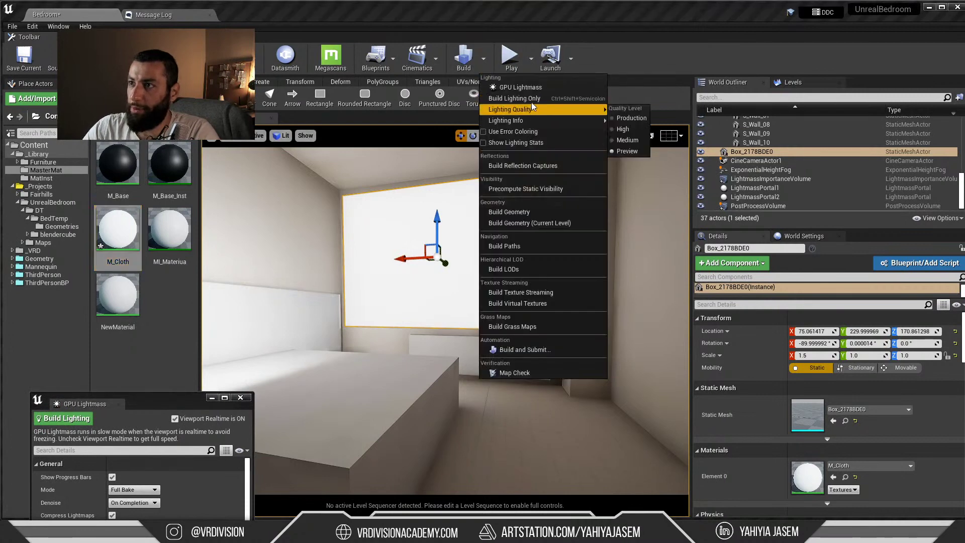
click(547, 98)
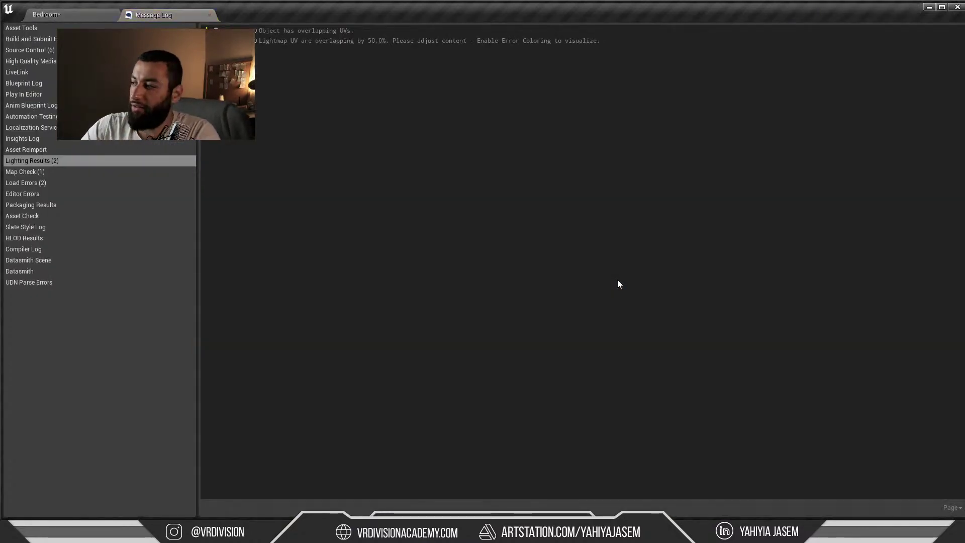
click(59, 18)
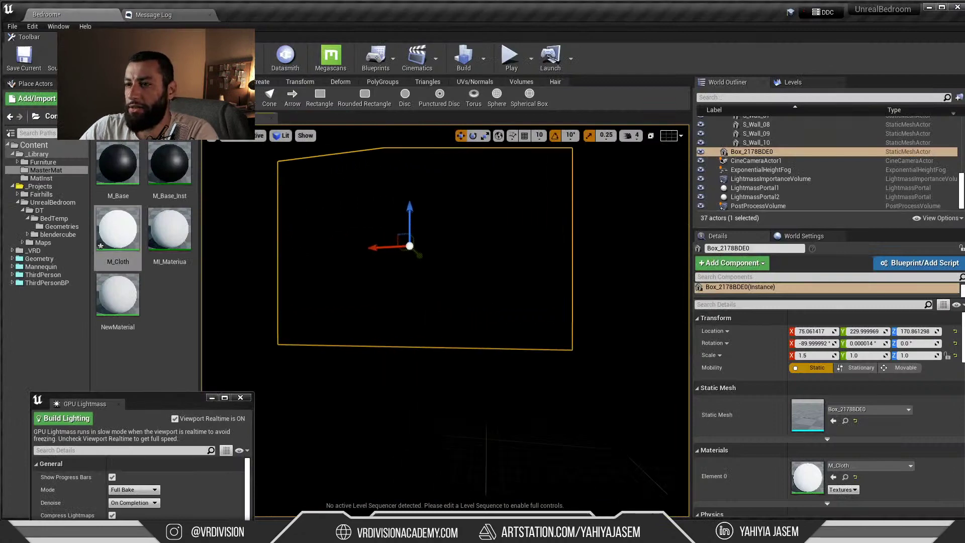
Frame the old box curtain and slide it along X toward the window, to X 13.709
right_drag(446, 322, 332, 324)
key(f)
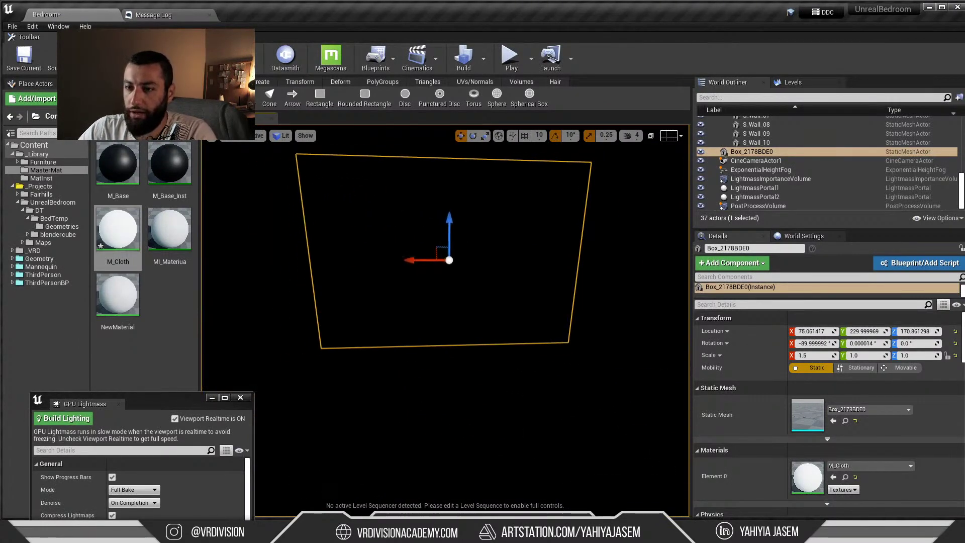
drag(421, 259, 475, 260)
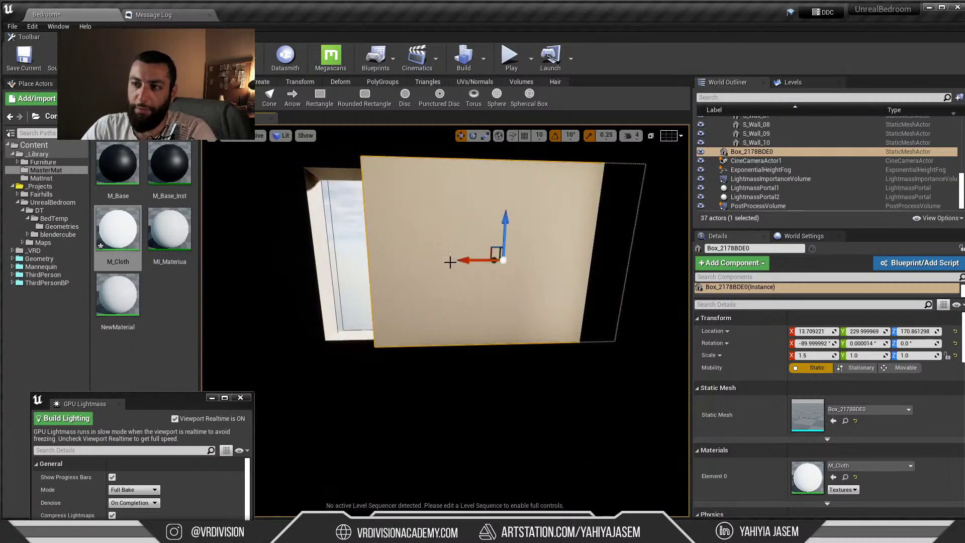
right_drag(442, 264, 493, 264)
Draw a 200 by 200 rectangle plane near the window with the Rectangle modeling tool
click(220, 97)
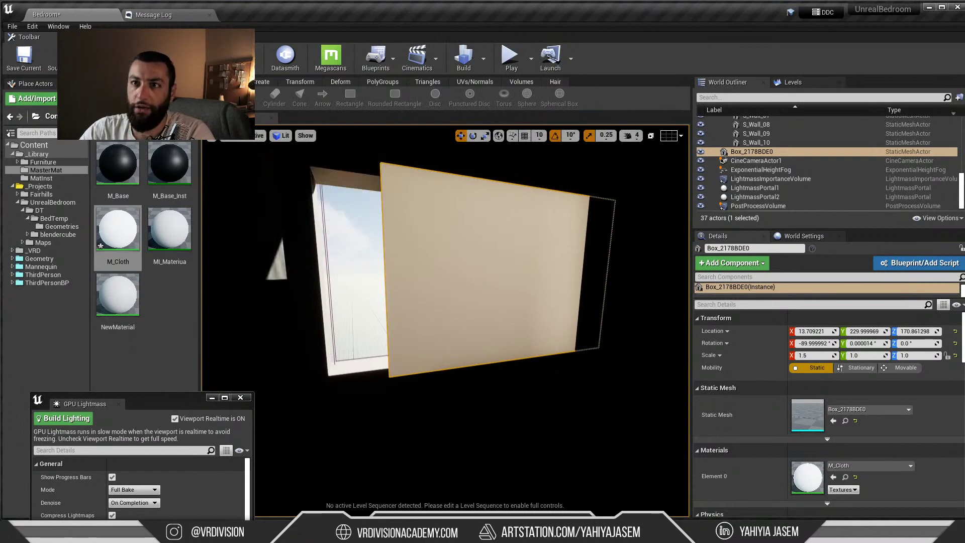
click(105, 84)
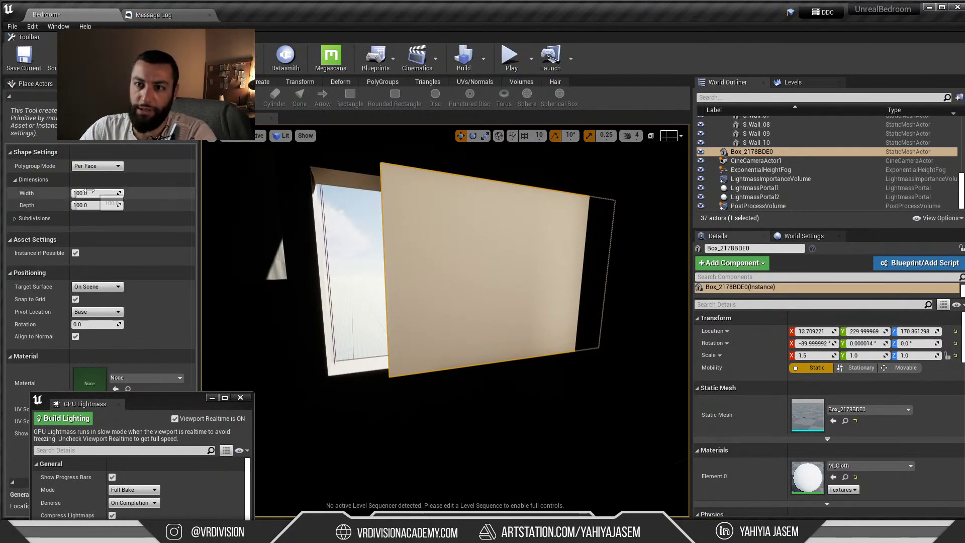
click(108, 205)
text(200)
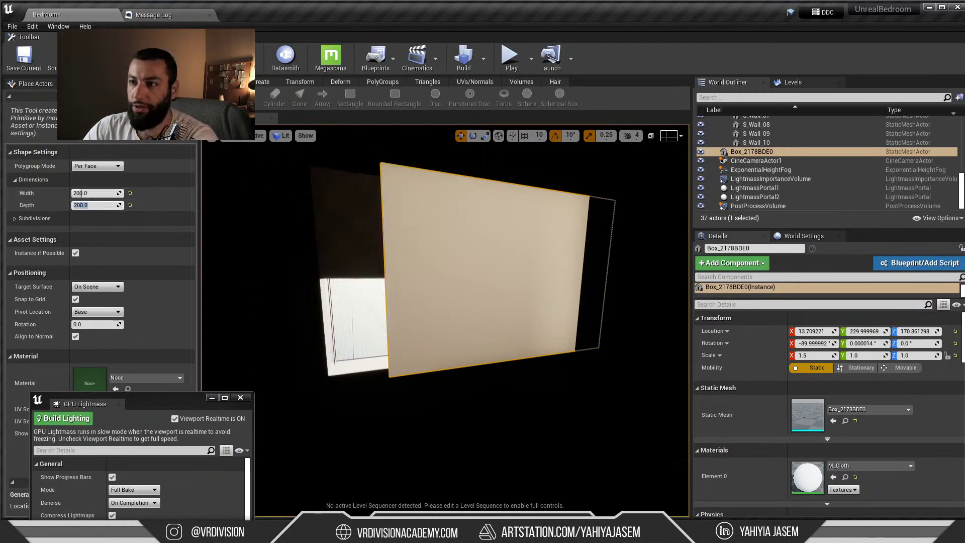
click(336, 221)
key(Escape)
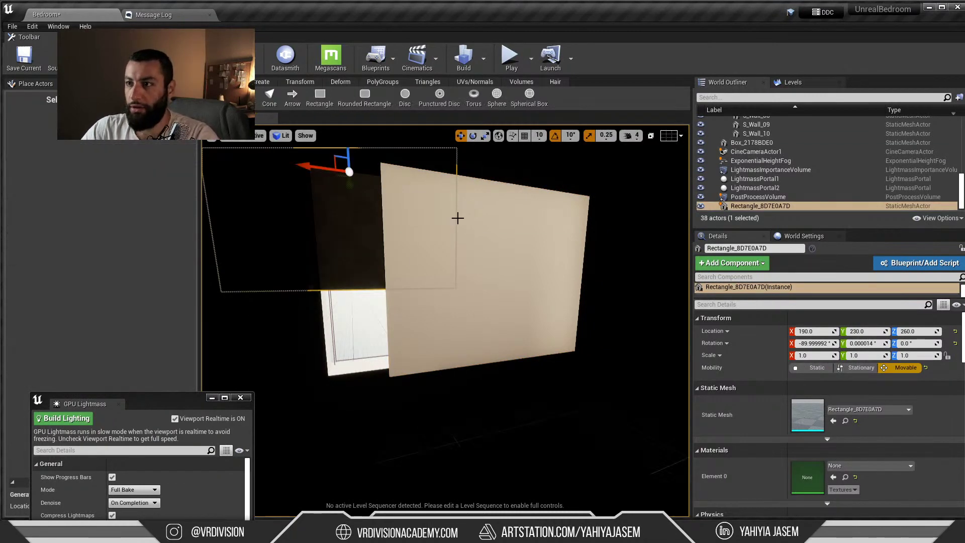
Delete the old Box_2178BDE0 curtain after locating its M_Cloth material
click(456, 218)
click(844, 477)
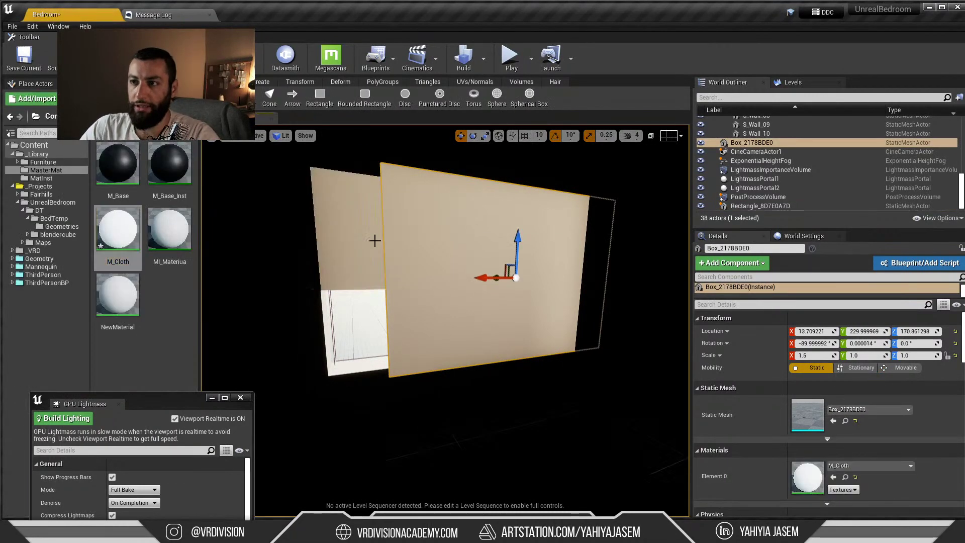
key(Delete)
Move the new rectangle over the window and scale it to 1.5 along X
click(372, 241)
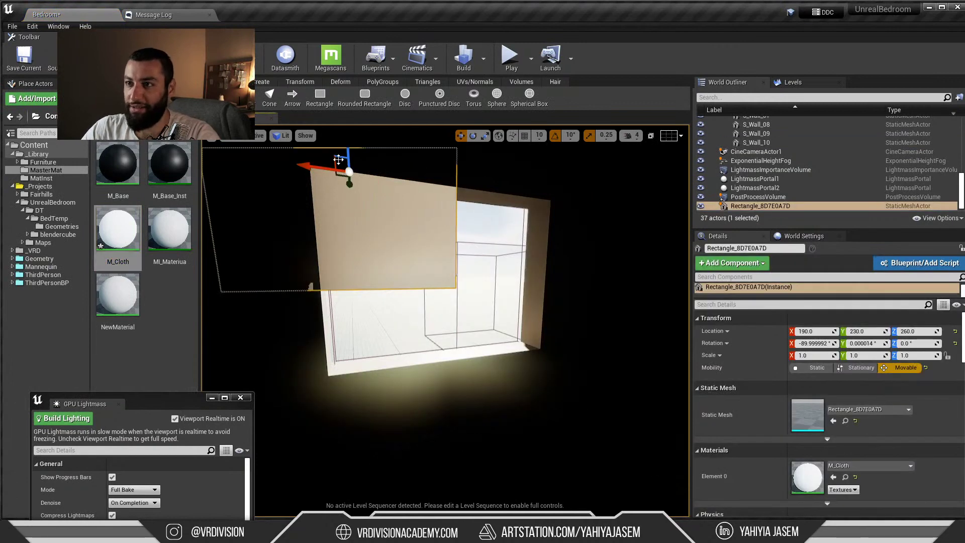
drag(338, 160, 426, 274)
key(r)
key(w)
key(w)
right_drag(426, 273, 409, 237)
drag(413, 235, 386, 251)
key(r)
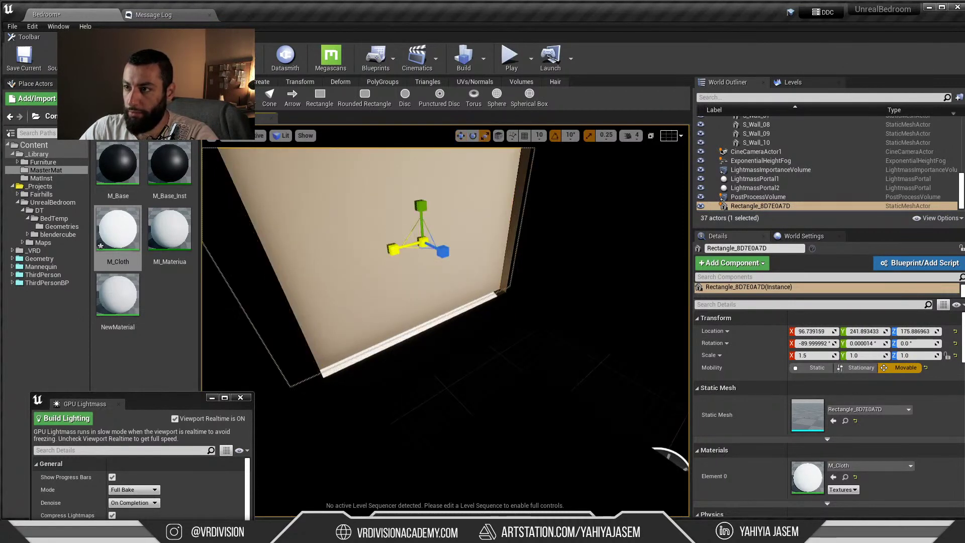
key(f)
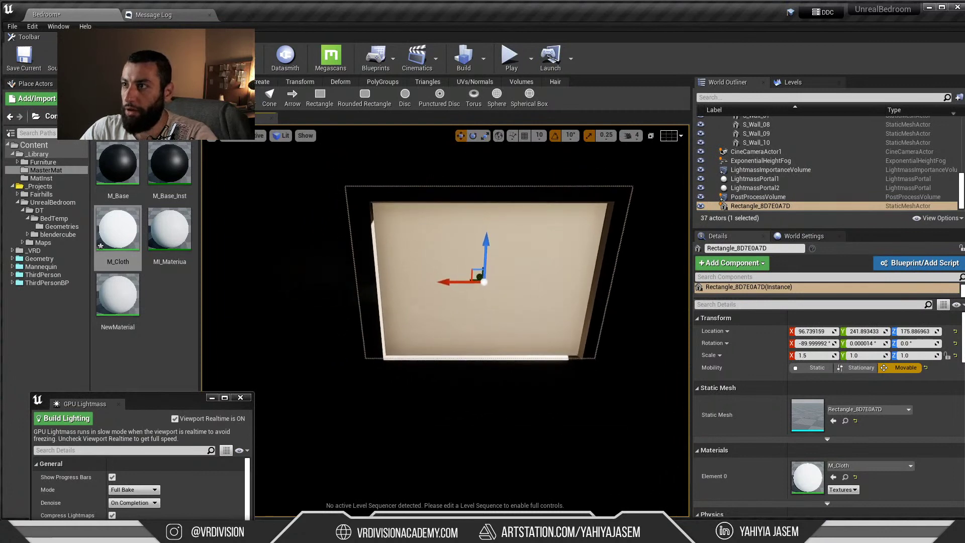
Run Build Lighting Only and orbit toward the bed and window
click(484, 60)
click(526, 99)
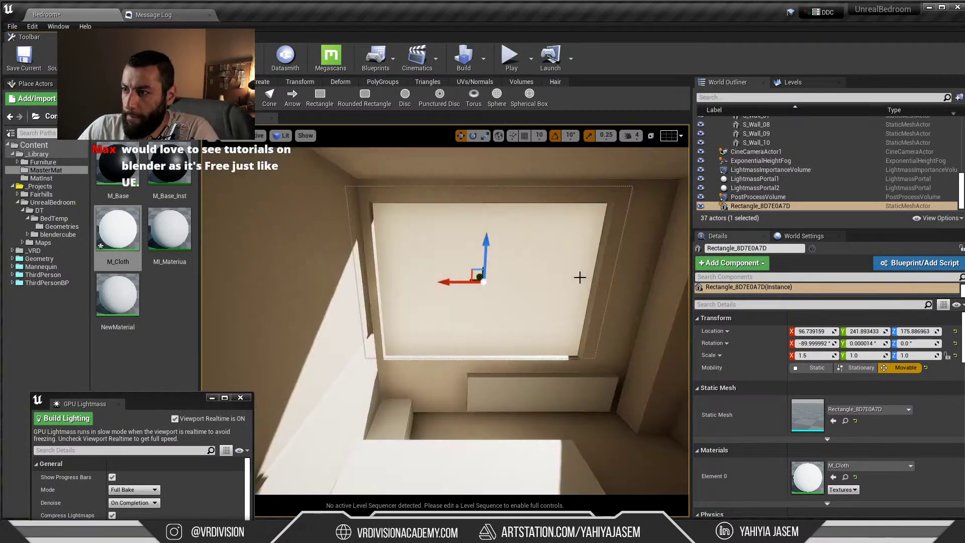
right_drag(578, 274, 556, 306)
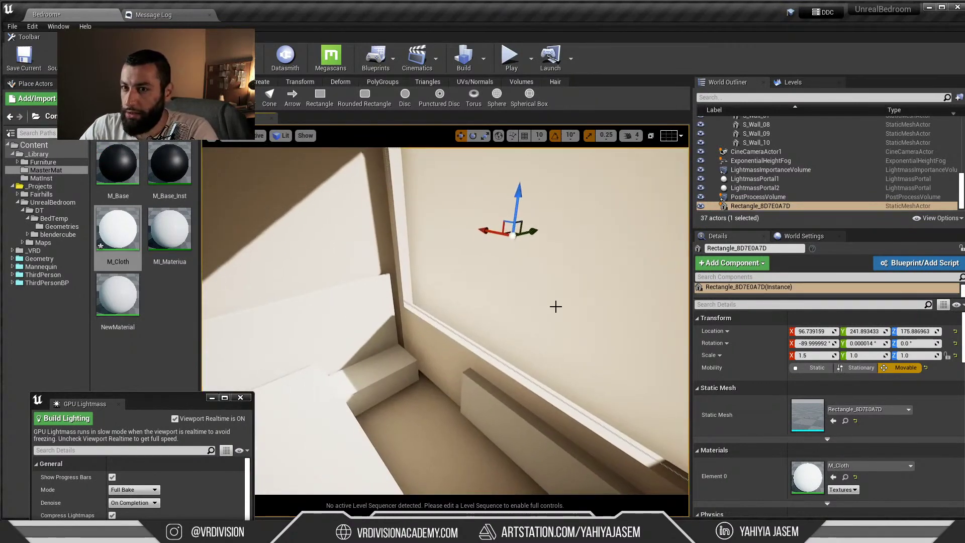
Tick Two Sided on M_Cloth, save it, and run Build Lighting Only
double_click(118, 229)
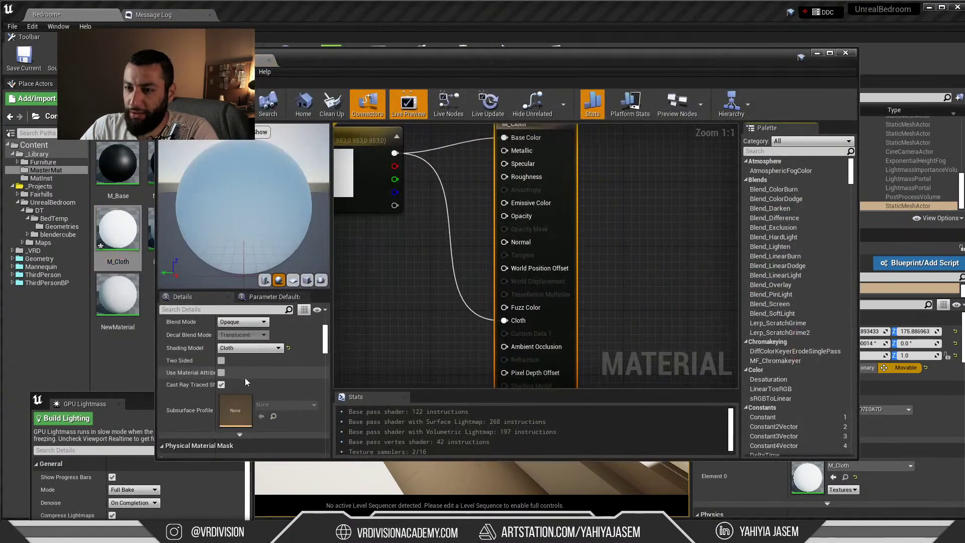
click(221, 360)
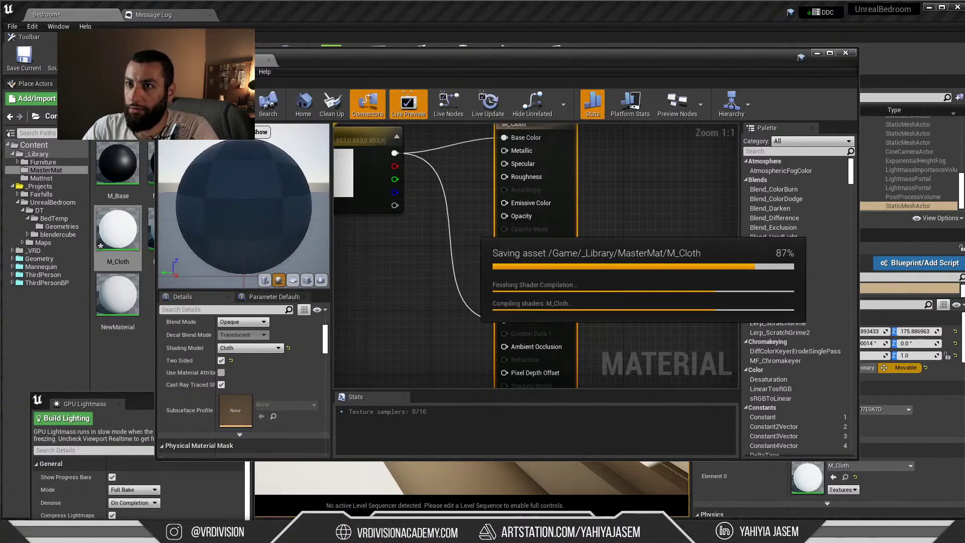
click(845, 52)
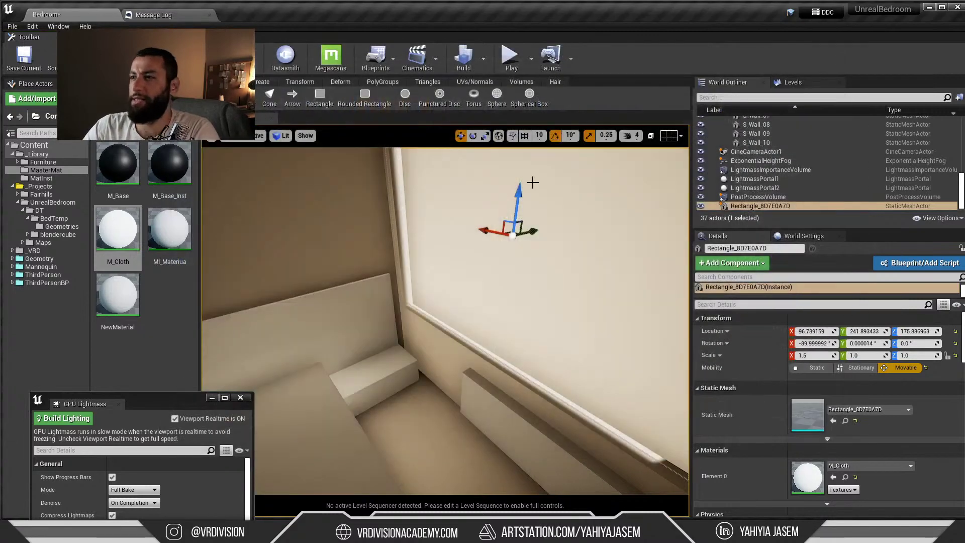
click(483, 59)
click(520, 99)
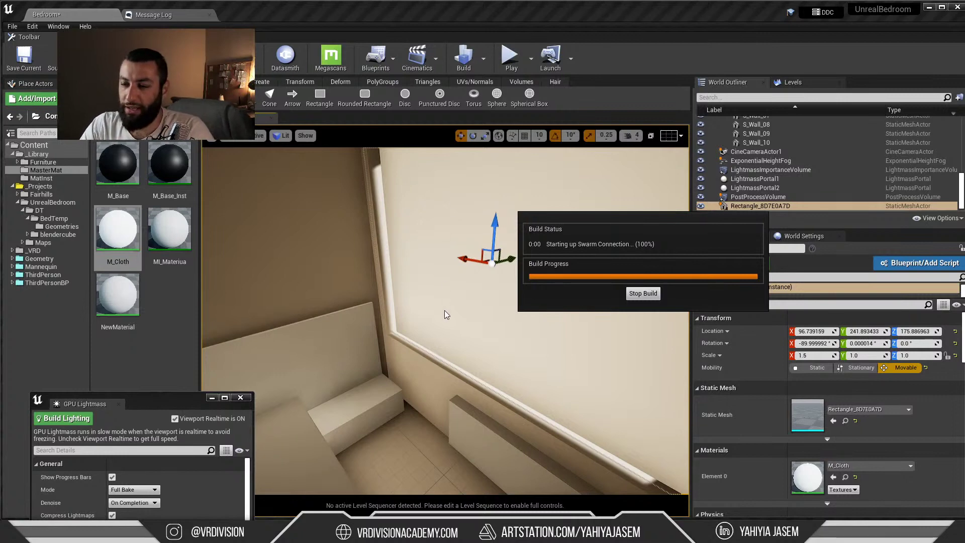
Orbit around the freshly lit room and window, selecting the curtain rectangle
mouse_move(439, 298)
right_down()
mouse_move(467, 301)
mouse_move(432, 313)
right_up()
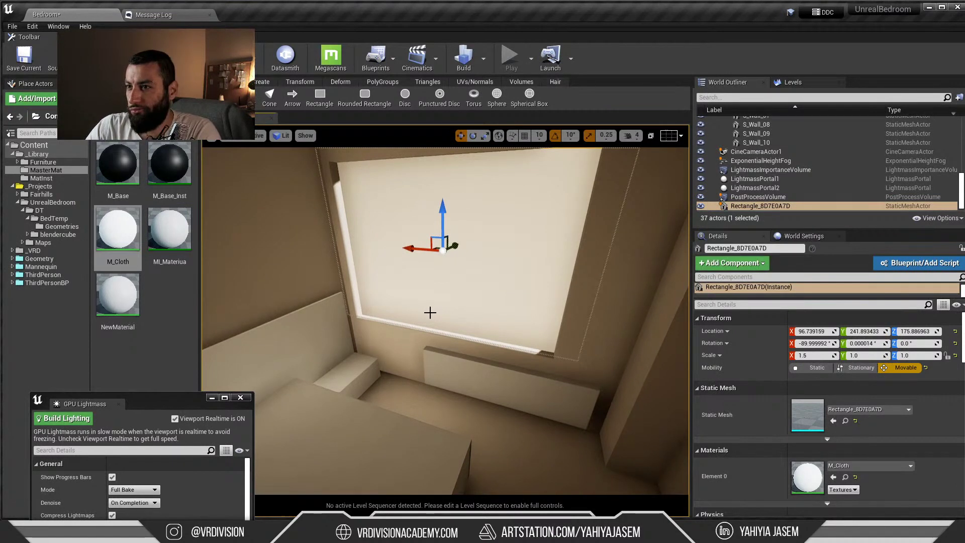
mouse_move(430, 313)
right_down()
mouse_move(440, 311)
mouse_move(422, 320)
right_up()
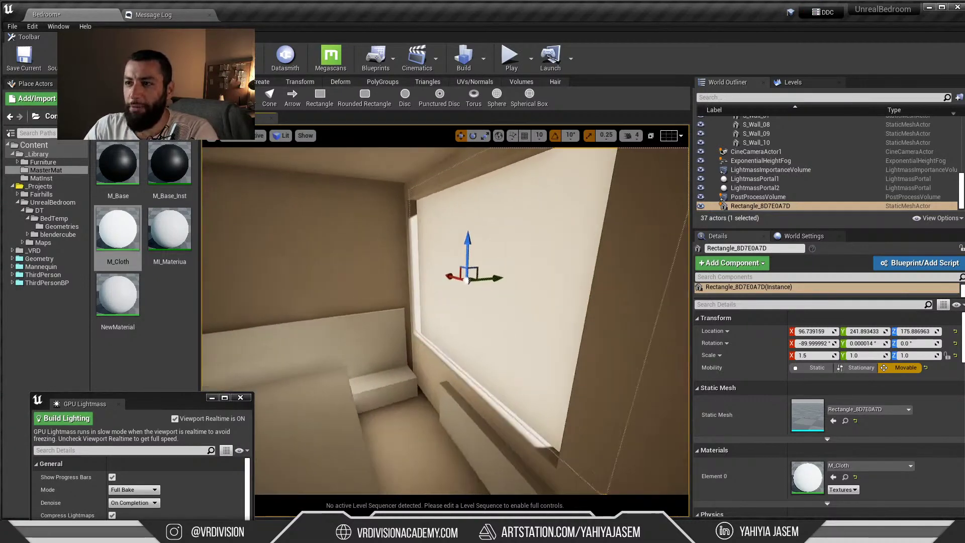
right_drag(496, 273, 476, 270)
key(Escape)
click(476, 270)
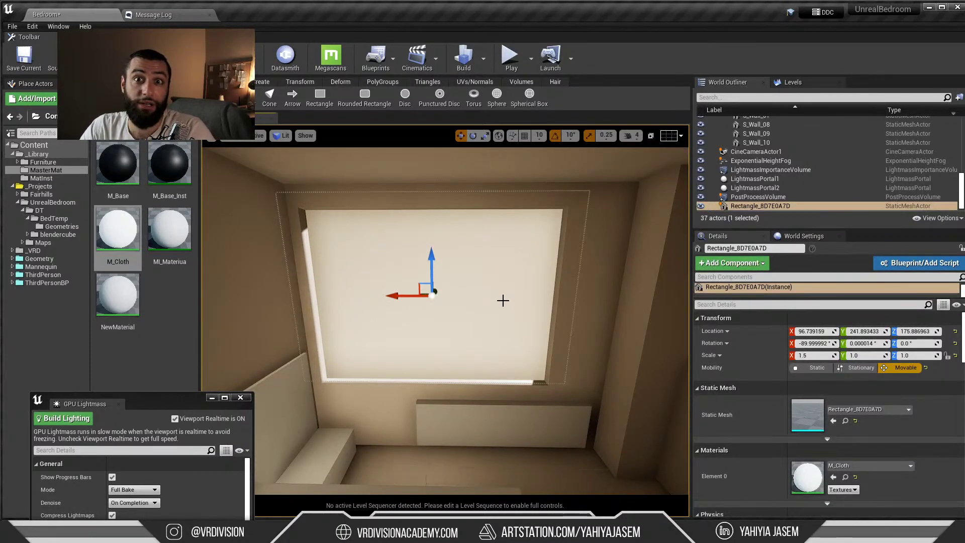
right_drag(531, 260, 448, 254)
Exit Modeling mode with Shift+1 and select the wall S_Wall_02
key(shift+1)
key(Escape)
click(451, 256)
scroll(793, 448, down, 2)
scroll(799, 449, down, 5)
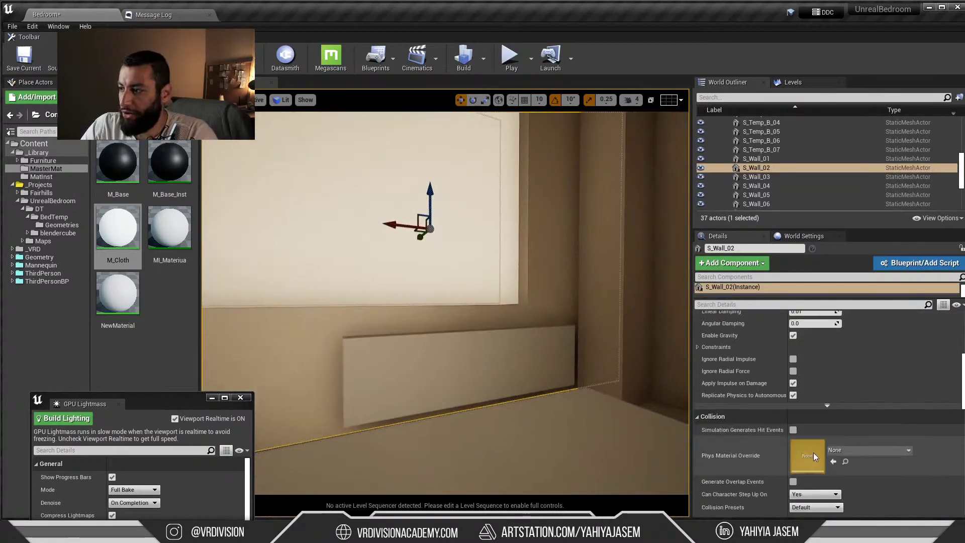
right_drag(472, 300, 487, 194)
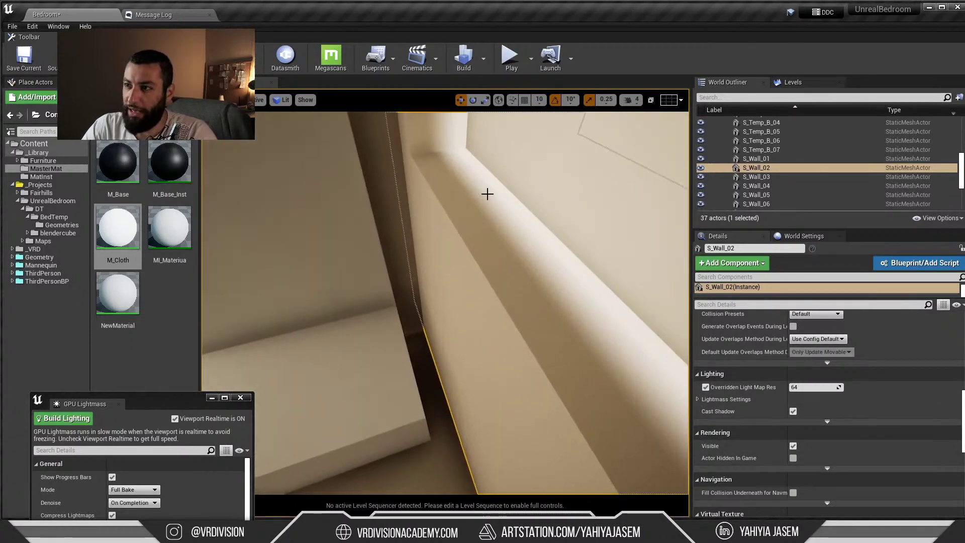
right_drag(474, 161, 436, 256)
key(Escape)
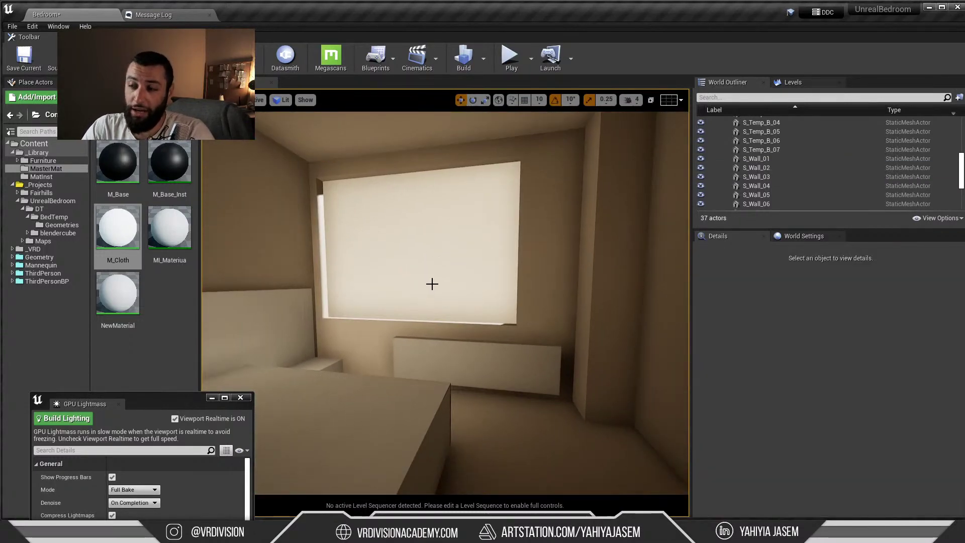
click(436, 285)
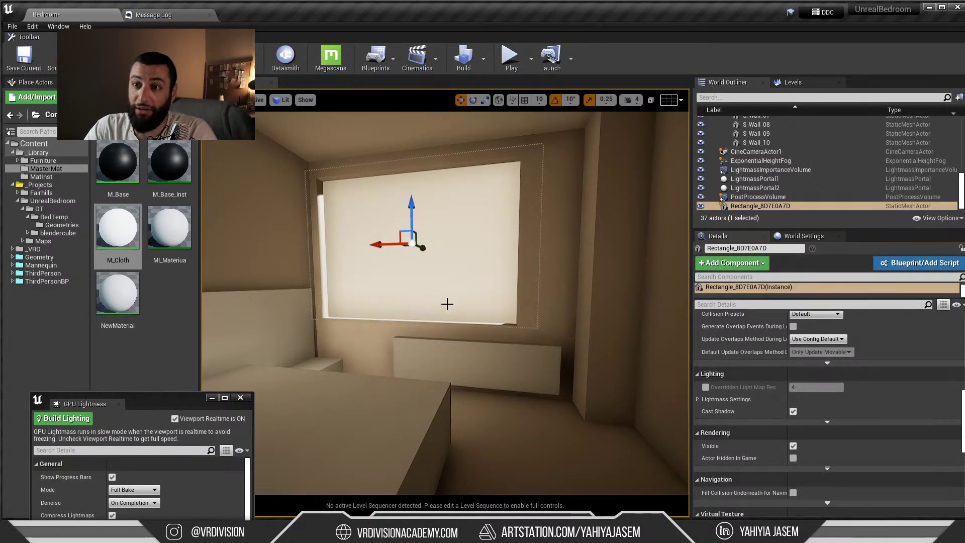
double_click(170, 228)
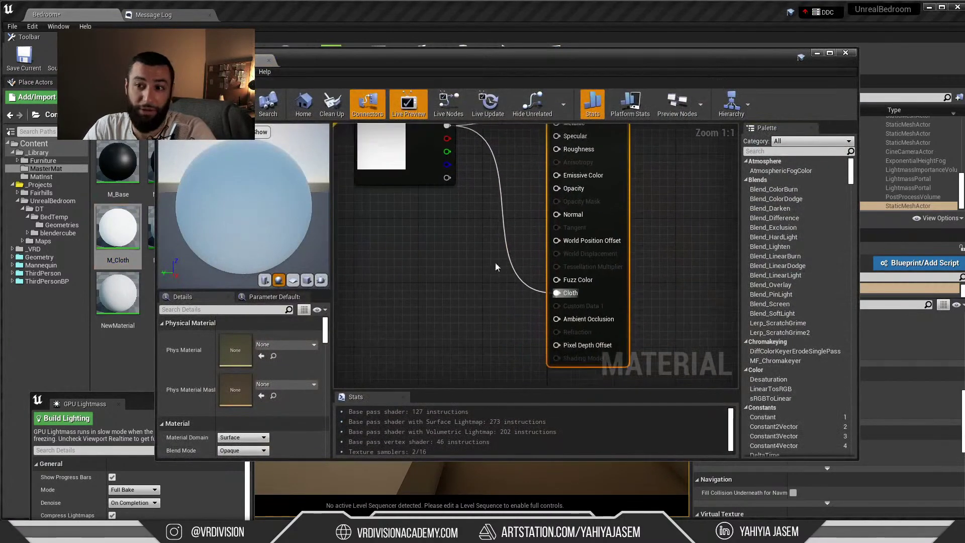
Switch M_Cloth's Shading Model to Subsurface, move the editor aside, and run Build Lighting Only
scroll(241, 382, down, 3)
click(249, 396)
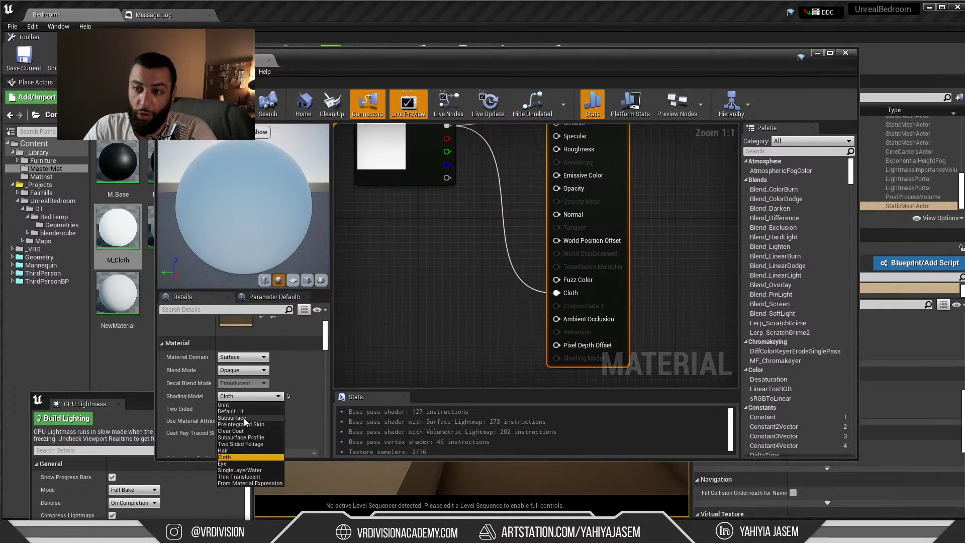
click(234, 417)
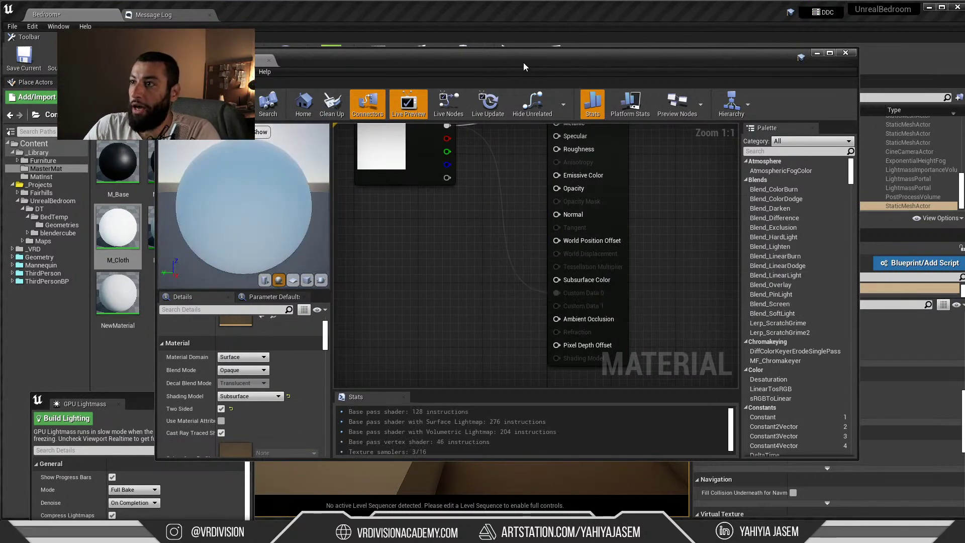
drag(524, 63, 368, 344)
click(484, 58)
click(511, 99)
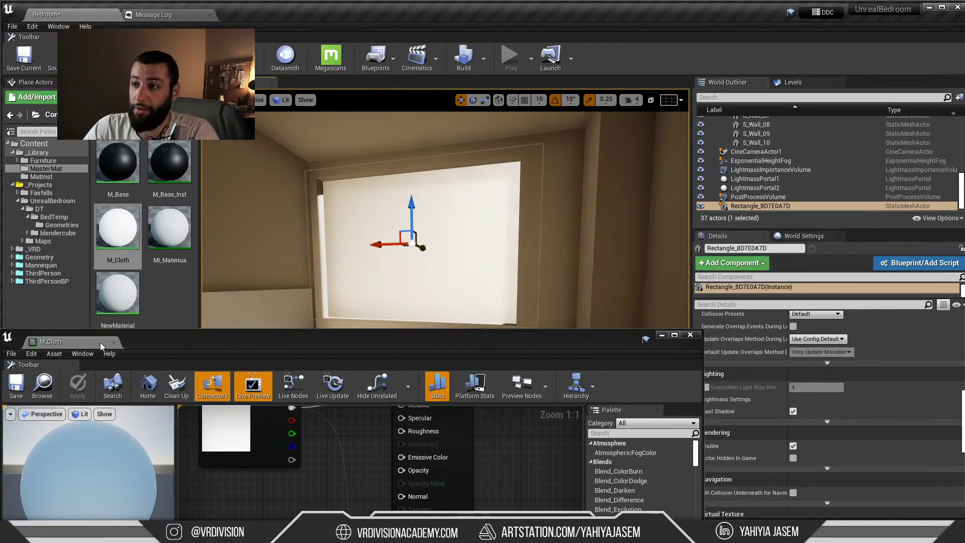
Close the material editor, bake with GPU Lightmass Build Lighting, and save the Bedroom level
click(114, 342)
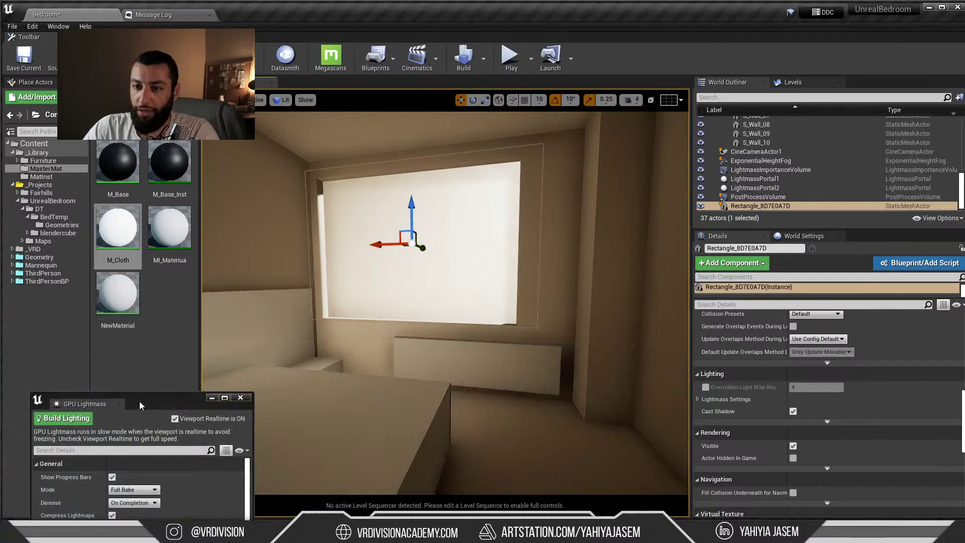
drag(140, 401, 118, 273)
click(50, 294)
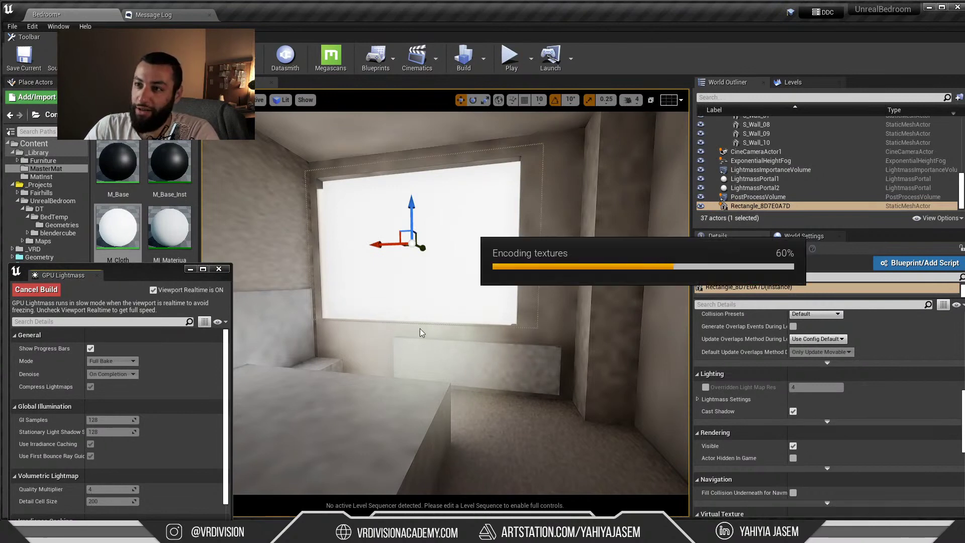
mouse_move(420, 328)
right_down()
mouse_move(411, 329)
mouse_move(422, 321)
right_up()
key(Escape)
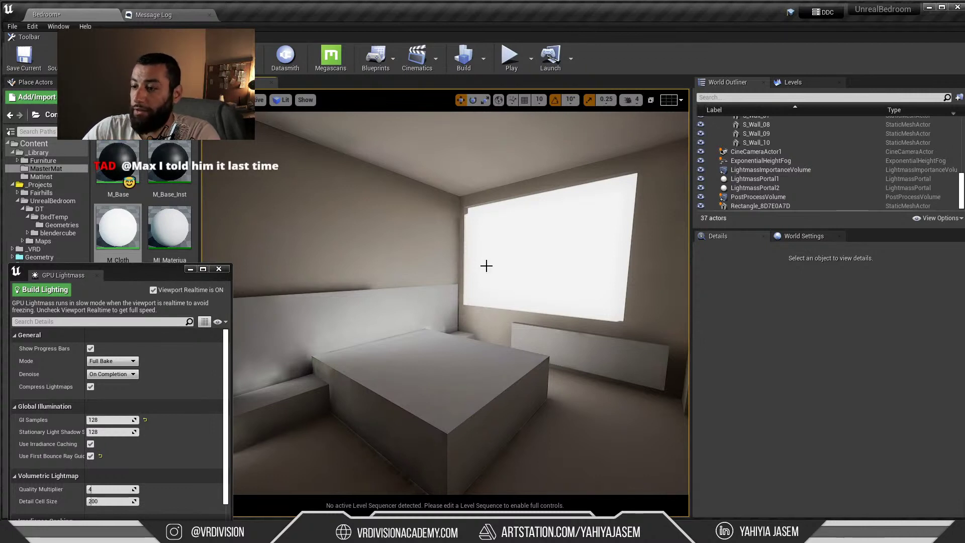
key(ctrl+s)
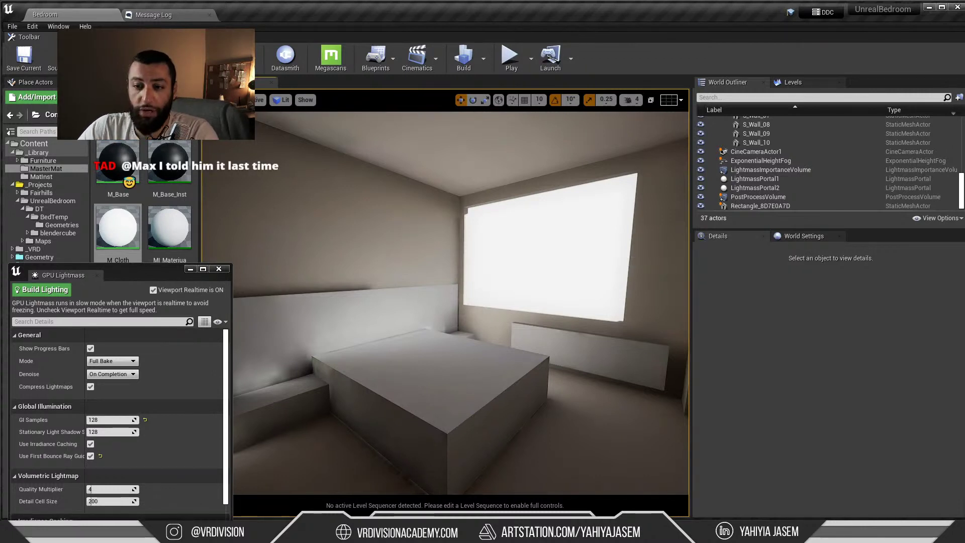
key(alt+Tab)
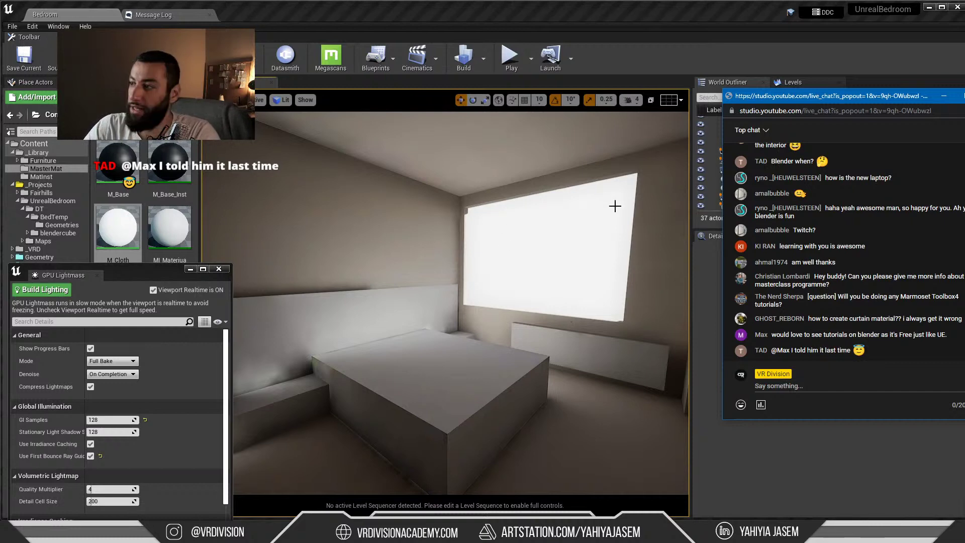
Move the live chat popout off-screen, then bring it back to screen centre
drag(834, 95, 964, 96)
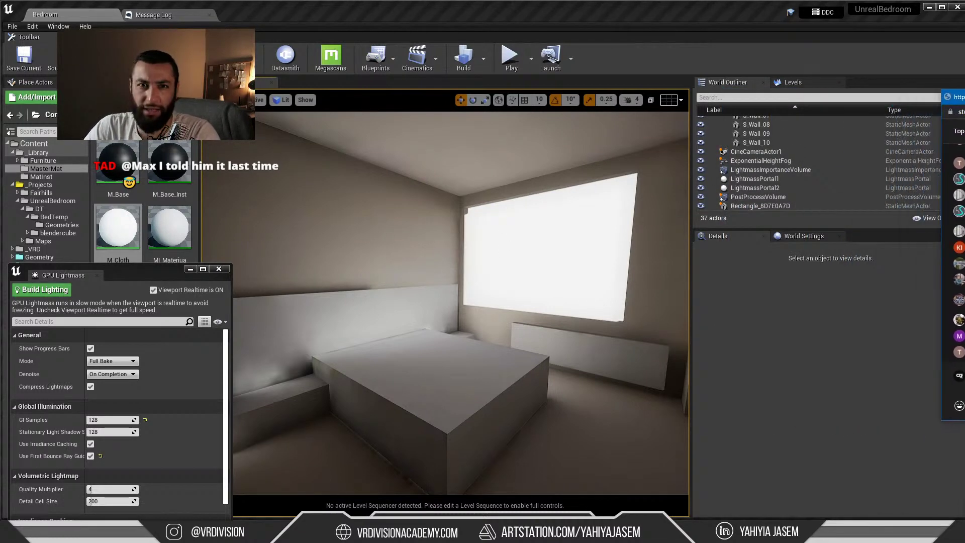
drag(523, 196, 518, 217)
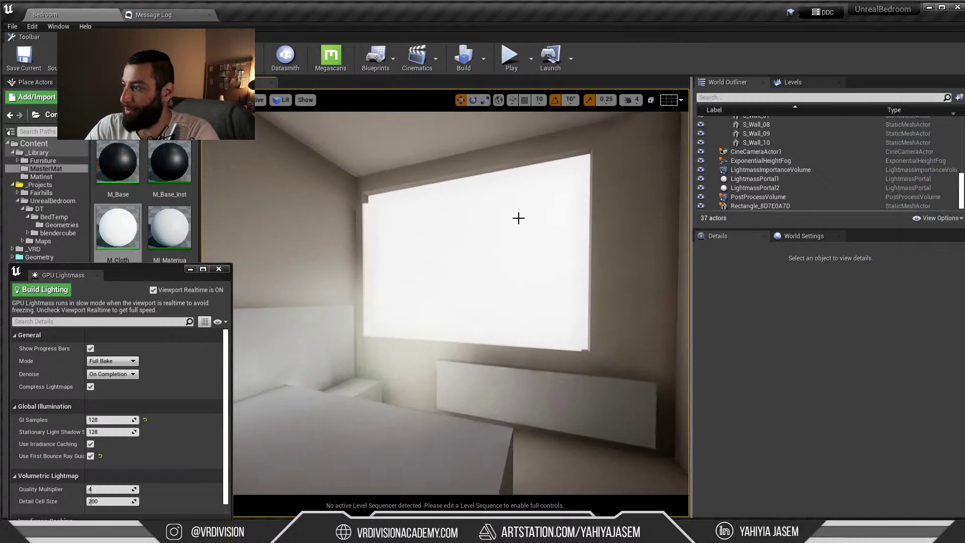
click(955, 101)
drag(955, 101, 460, 100)
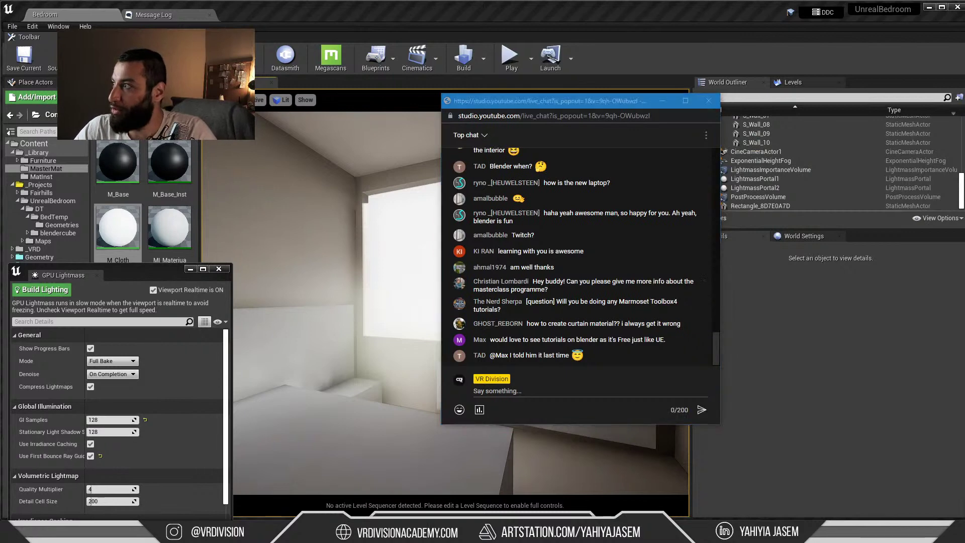
Start a 7-minute timer in the clock app, then show the channel's videos page in Chrome
key(alt+Tab)
click(396, 170)
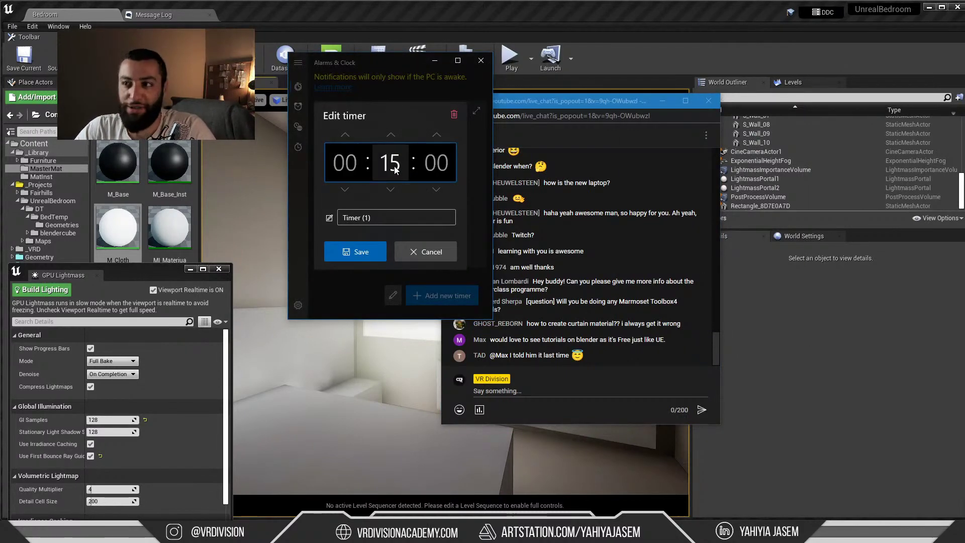
scroll(396, 170, down, 6)
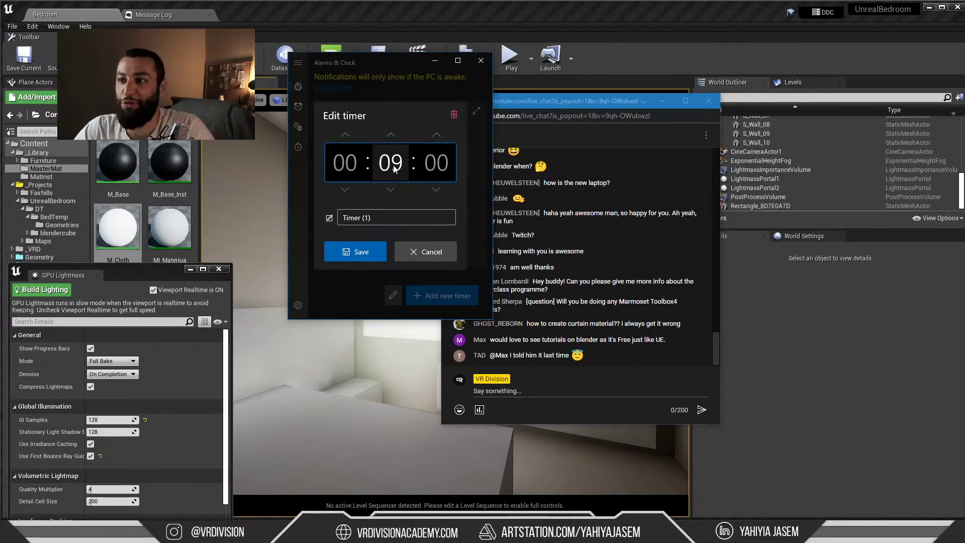
click(359, 252)
click(435, 60)
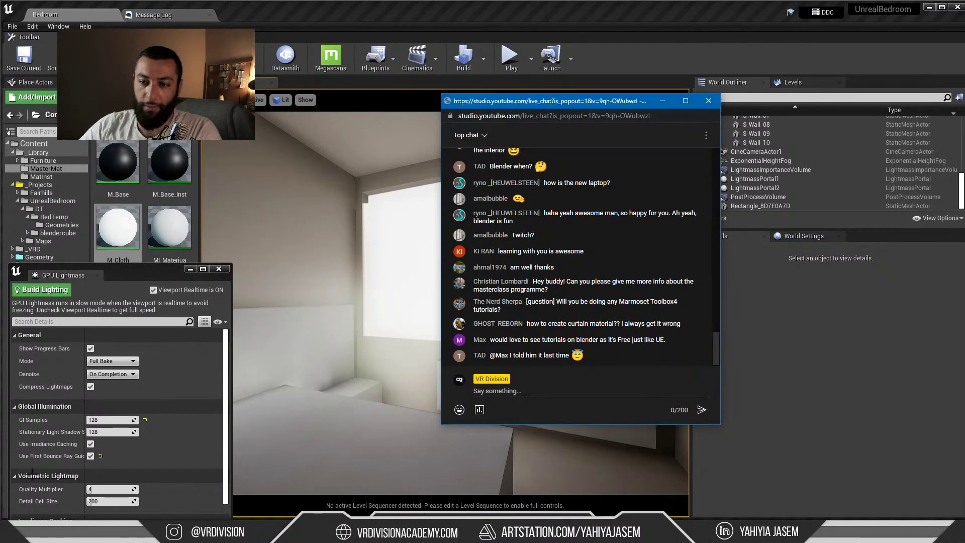
key(alt+Tab)
click(302, 22)
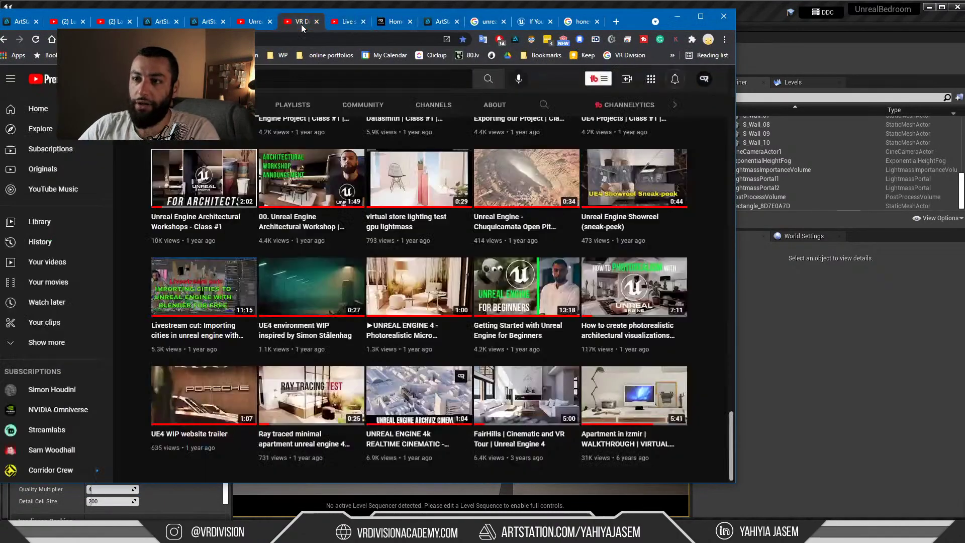
Open the channel's most recent stream video and pause it
scroll(296, 203, up, 15)
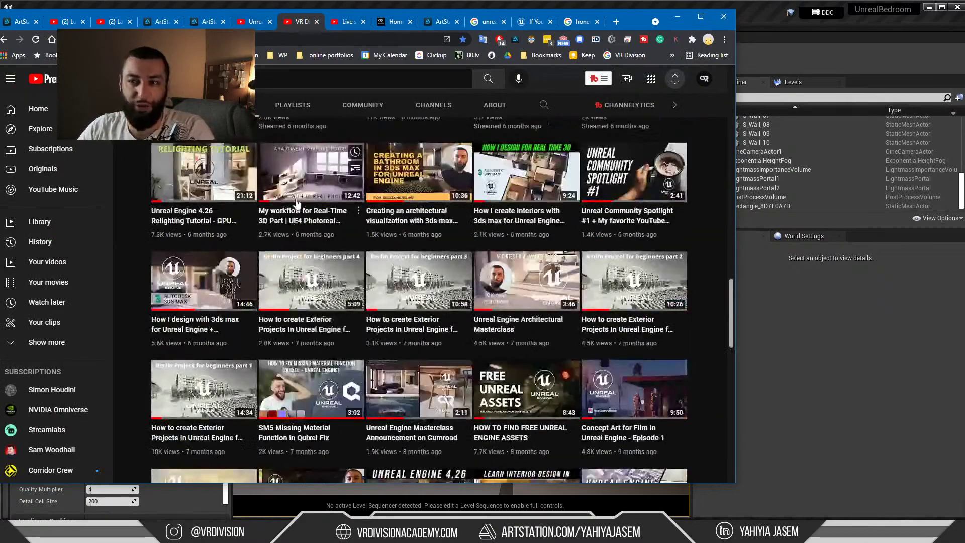
scroll(296, 203, up, 15)
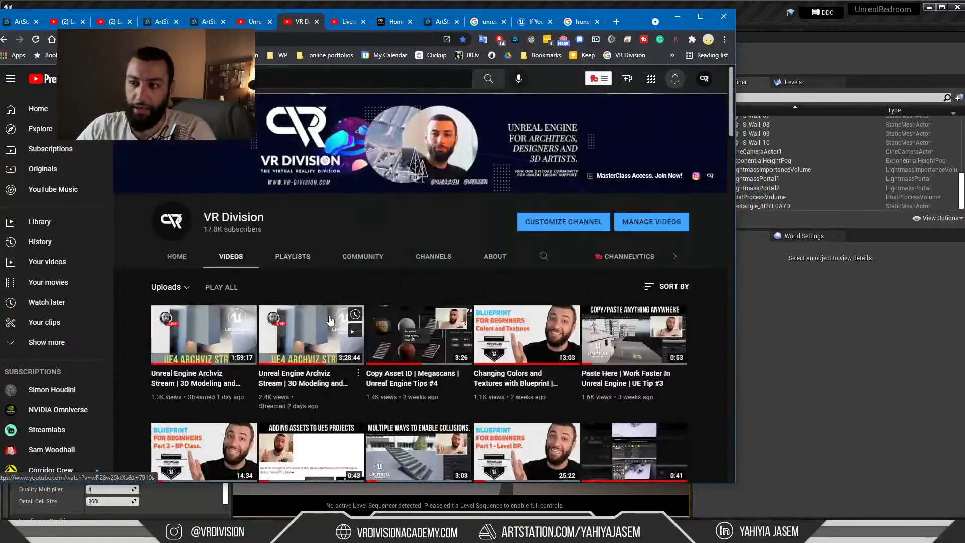
click(224, 332)
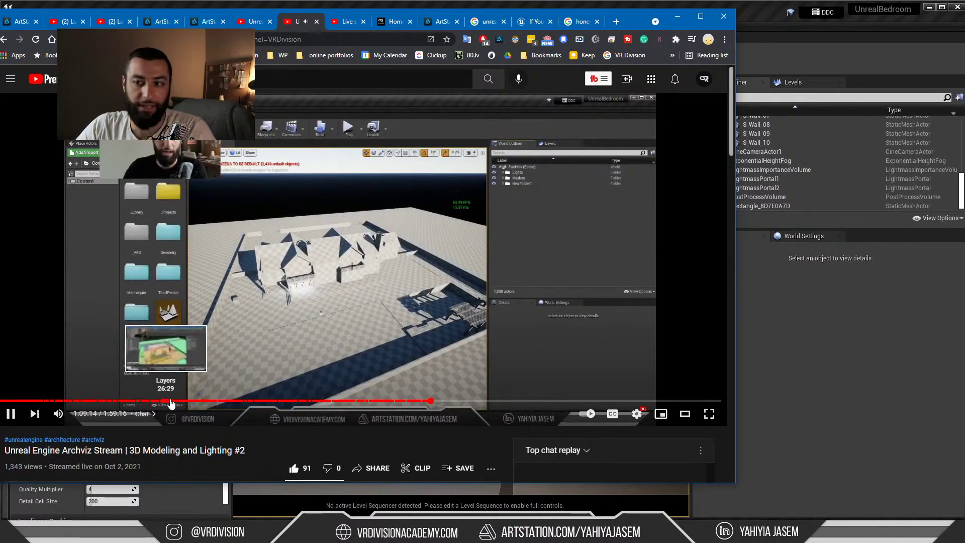
click(261, 304)
Expand the description to read the timestamps, go back to Videos, and minimize Chrome
drag(321, 13, 409, 7)
scroll(315, 325, down, 6)
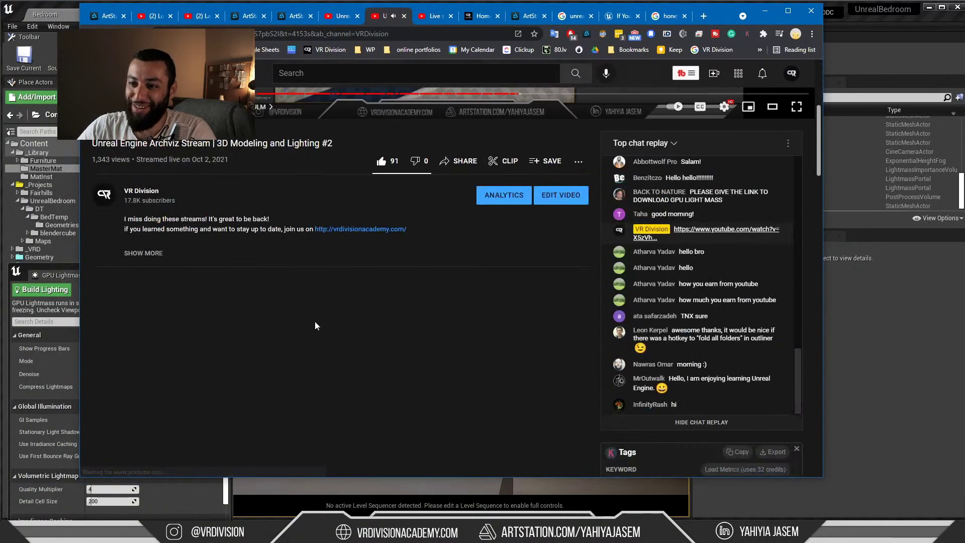
scroll(314, 326, down, 2)
click(145, 142)
scroll(166, 266, down, 2)
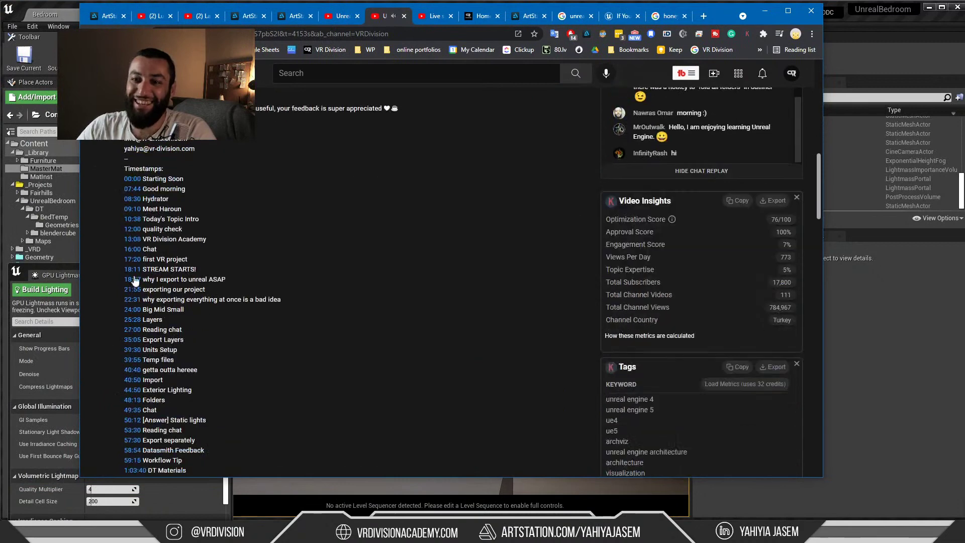
scroll(136, 266, down, 3)
scroll(158, 264, up, 10)
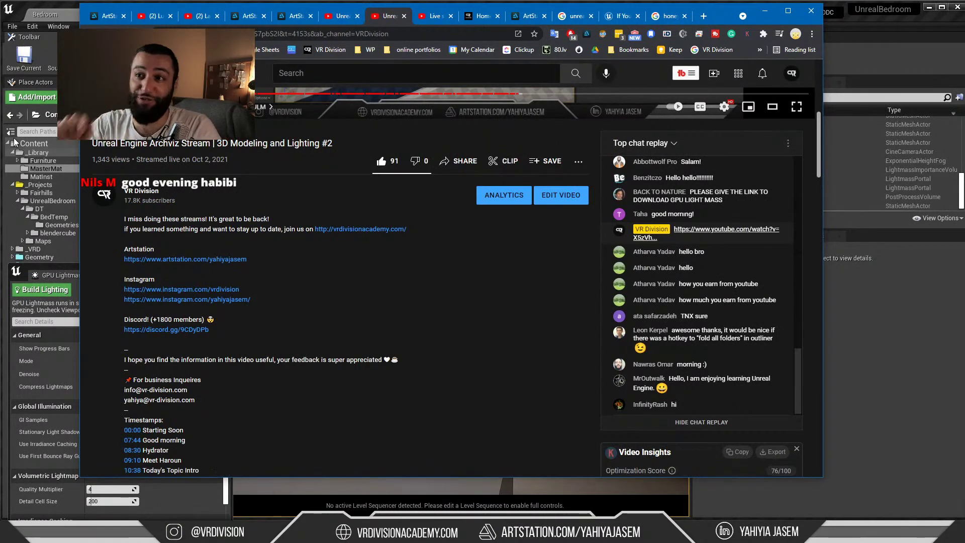
click(90, 33)
click(765, 11)
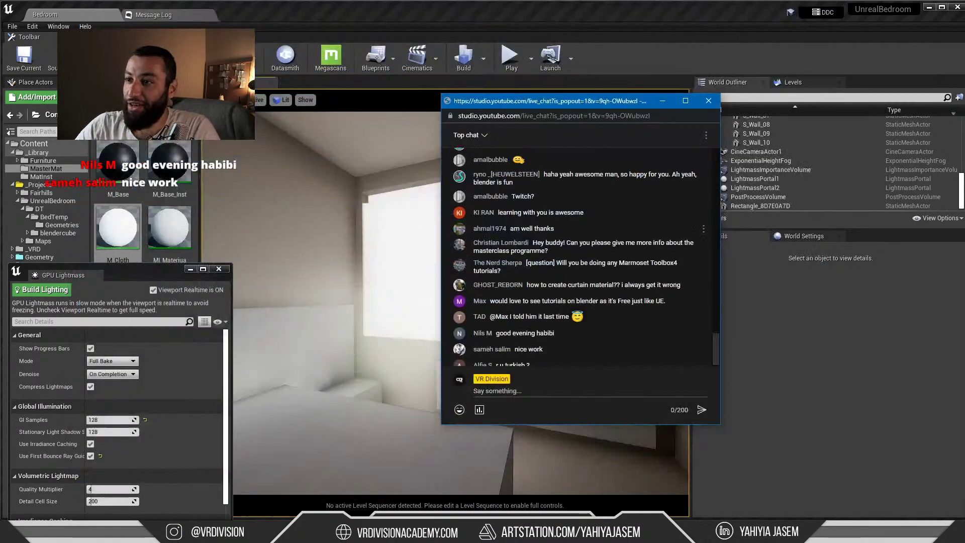
Centre the live chat window and highlight the masterclass programme and Marmoset Toolbox4 tutorials questions
drag(578, 114, 473, 124)
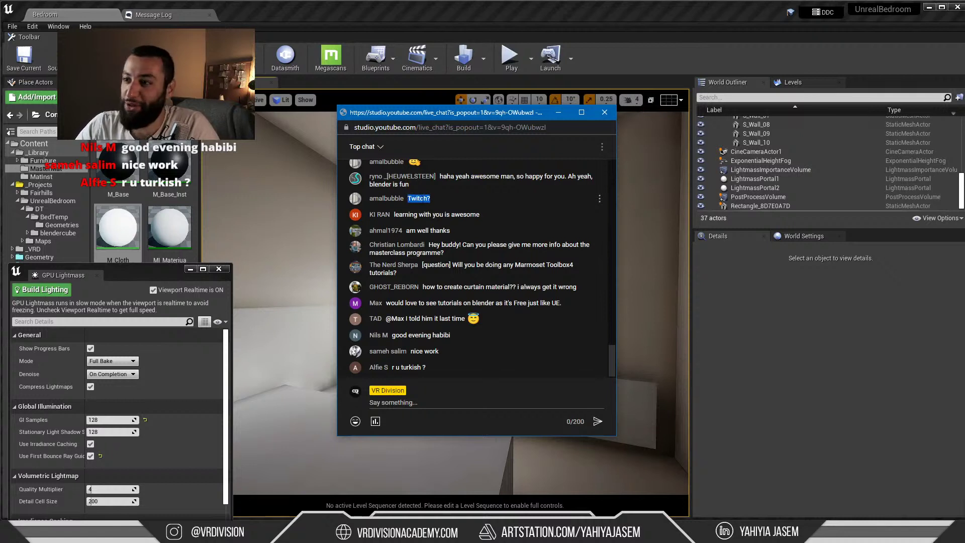
click(411, 209)
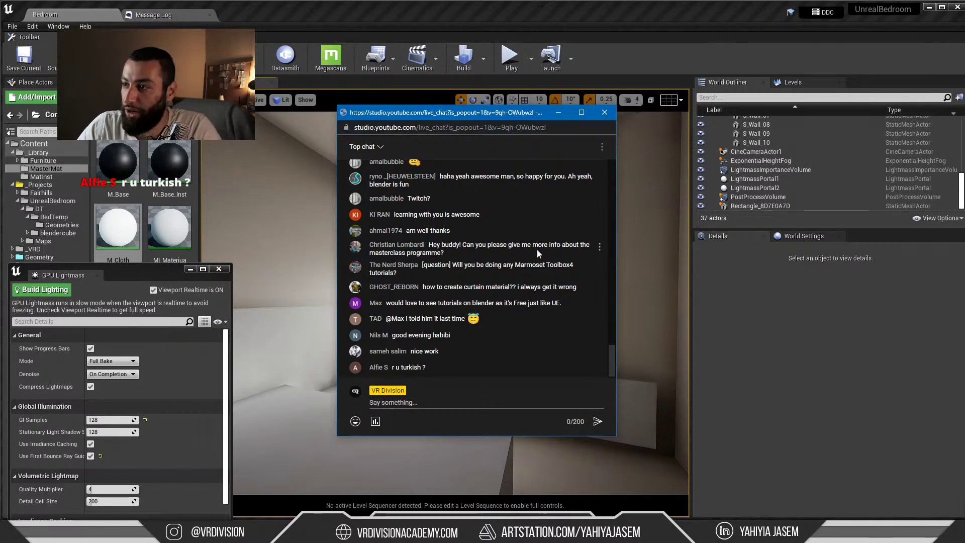
drag(546, 252, 433, 245)
click(446, 253)
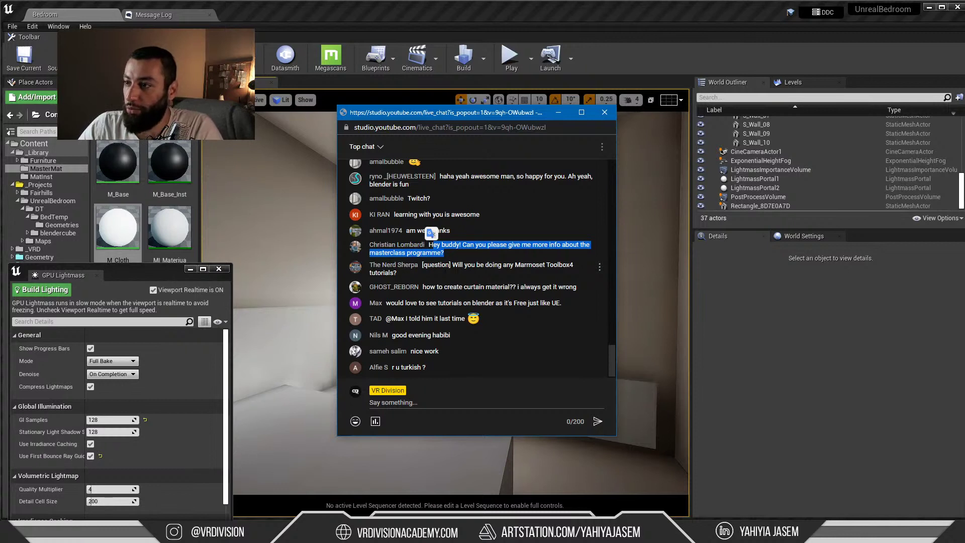
drag(550, 269, 516, 249)
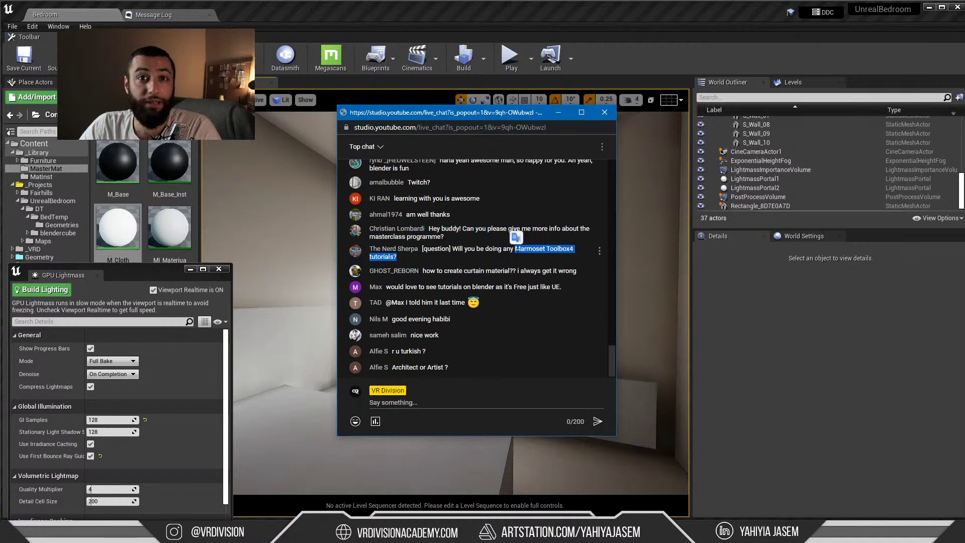
click(521, 257)
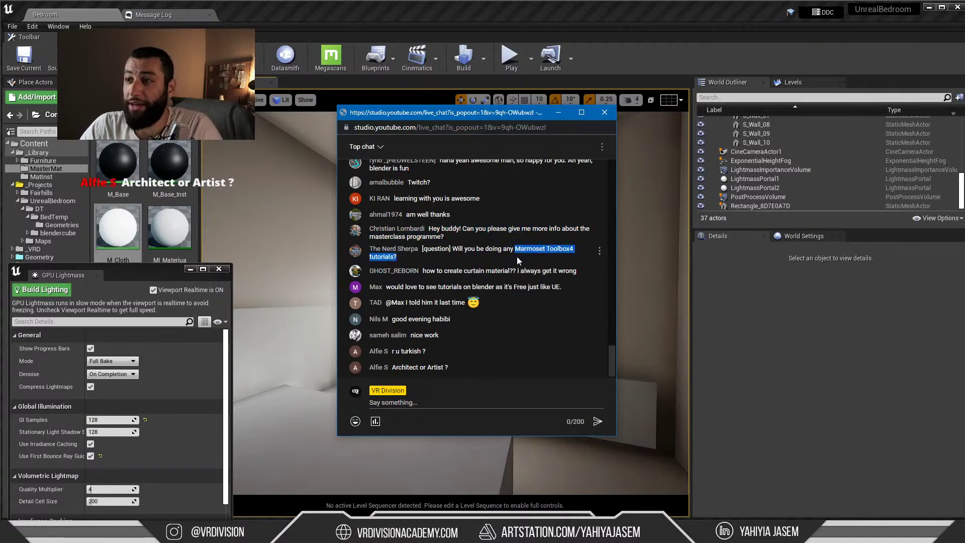
Re-highlight the Marmoset Toolbox4 question, then the curtain material and masterclass programme questions
click(502, 256)
drag(502, 257, 515, 250)
click(516, 249)
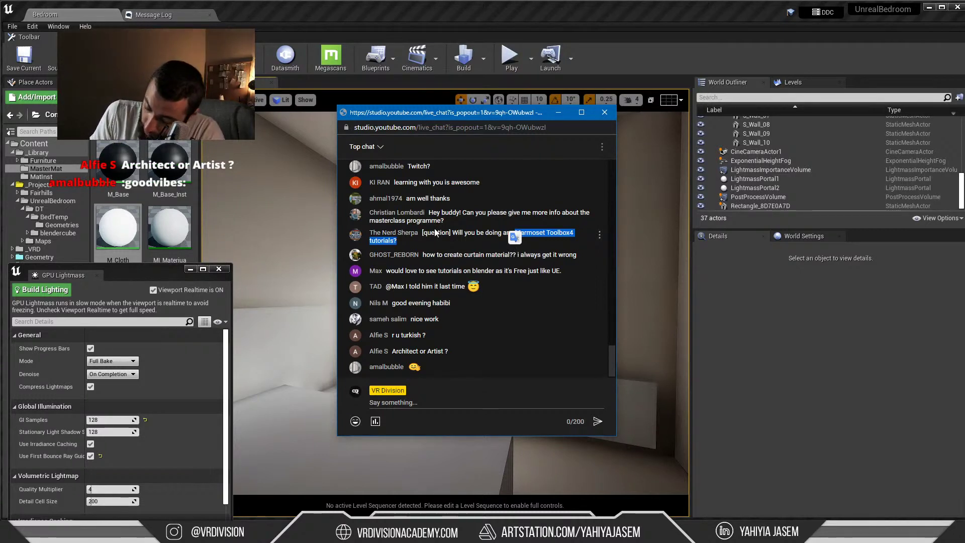
click(454, 267)
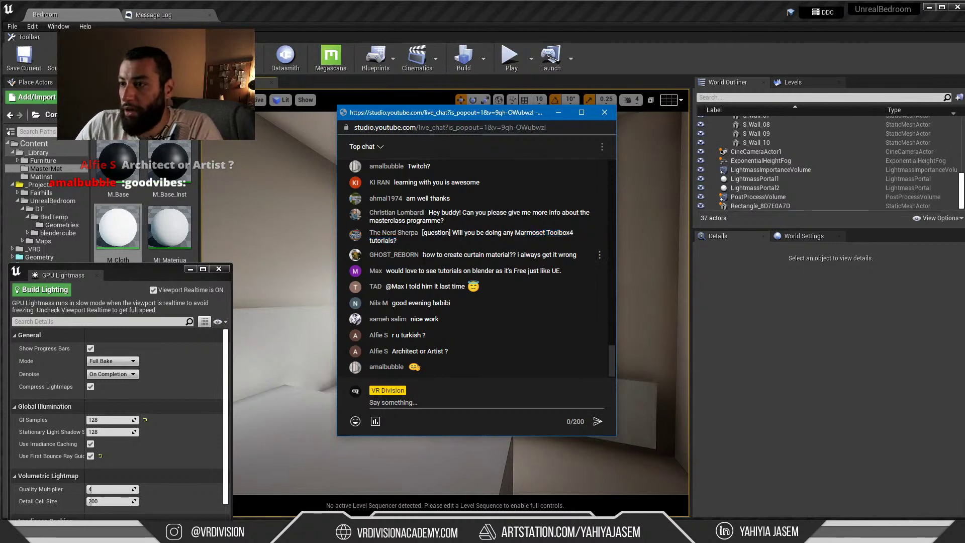
drag(422, 255, 500, 255)
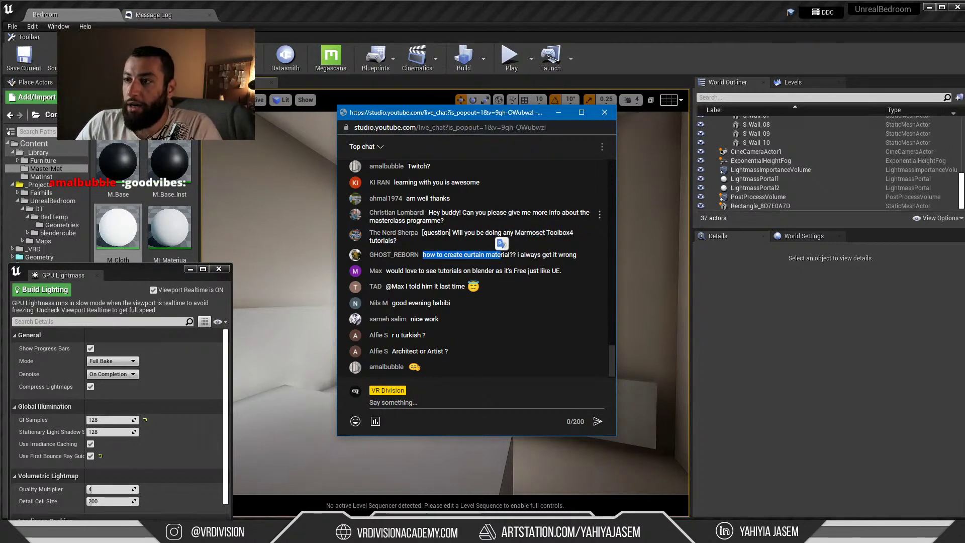
drag(433, 212, 444, 220)
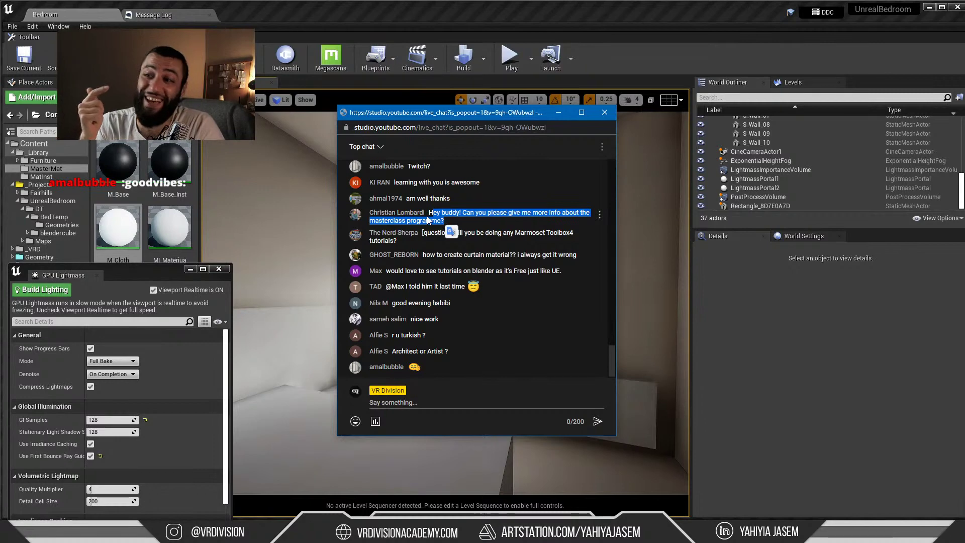
Minimise the live chat and switch the Streamlabs OBS broadcast to the Camera scene
click(558, 113)
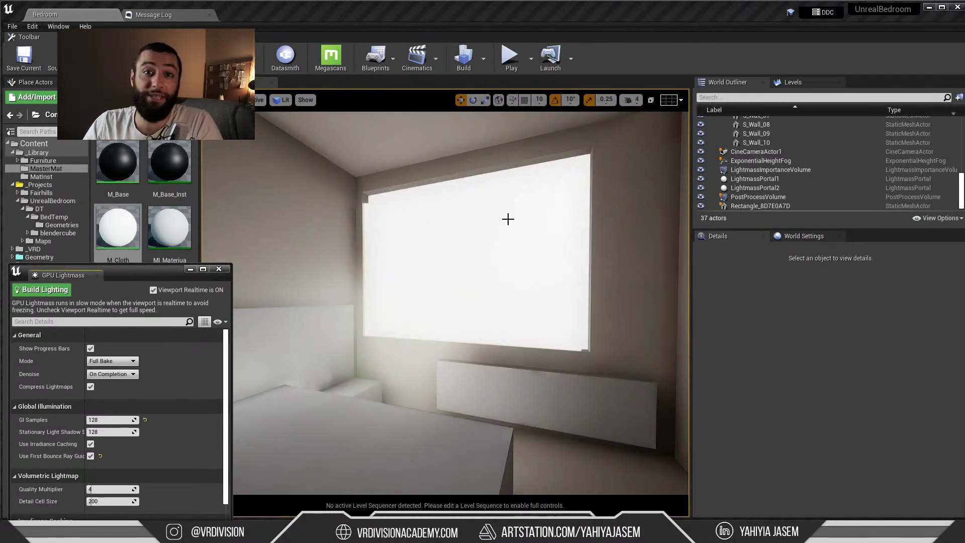
click(945, 532)
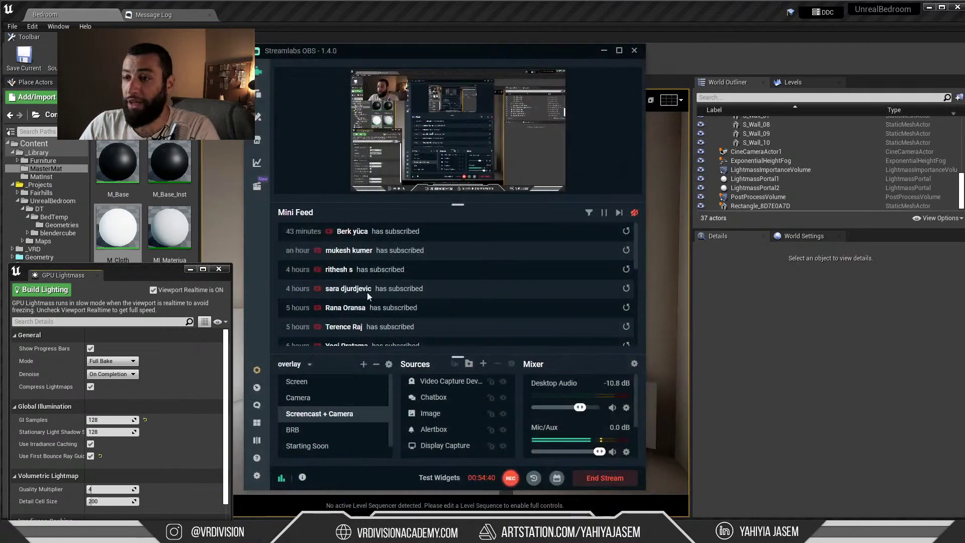
click(308, 398)
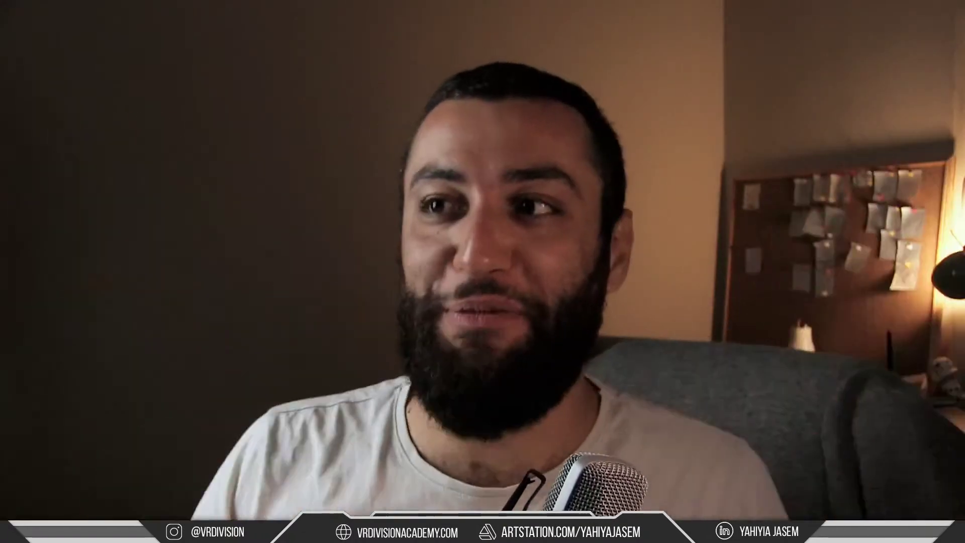
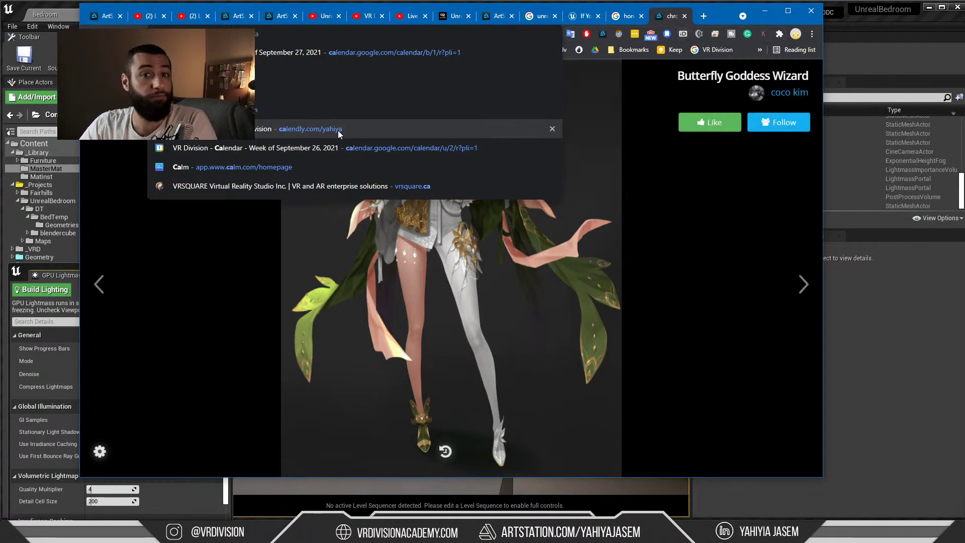
Minimise Chrome and bring the live chat window to the front over Unreal
click(764, 11)
click(442, 216)
scroll(440, 205, down, 1)
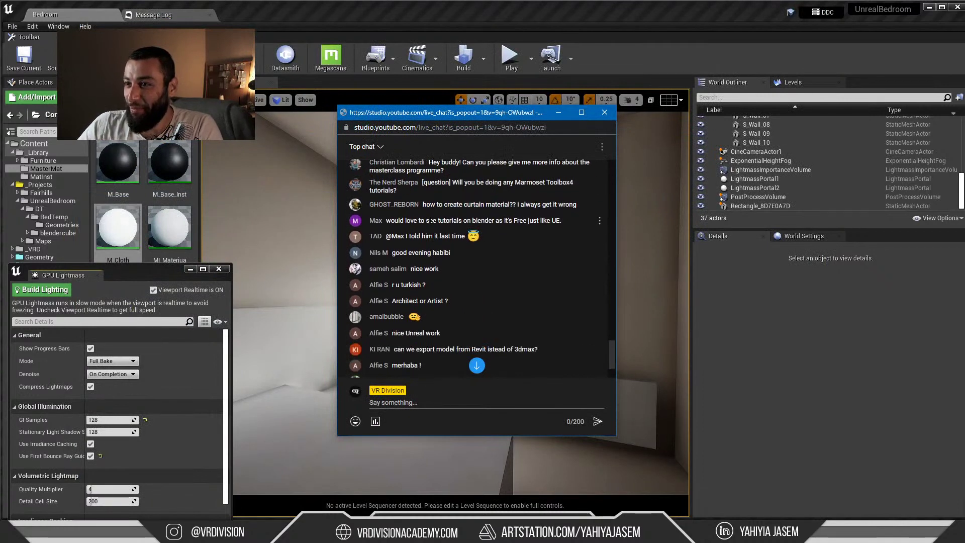
scroll(435, 243, up, 1)
Highlight the Marmoset Toolbox4 and curtain material questions, then clear the highlights
drag(448, 240, 537, 236)
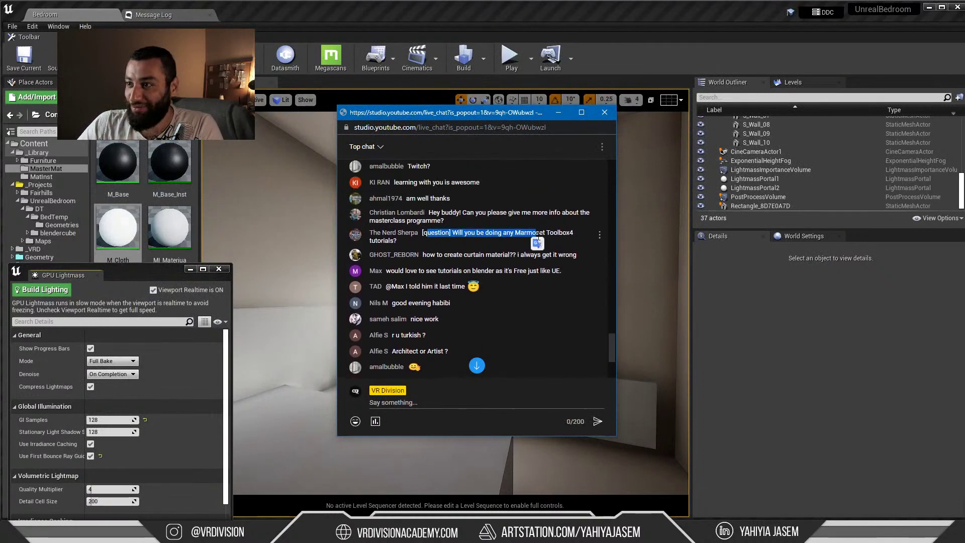
scroll(441, 242, down, 1)
drag(438, 204, 546, 205)
drag(443, 205, 557, 205)
click(457, 206)
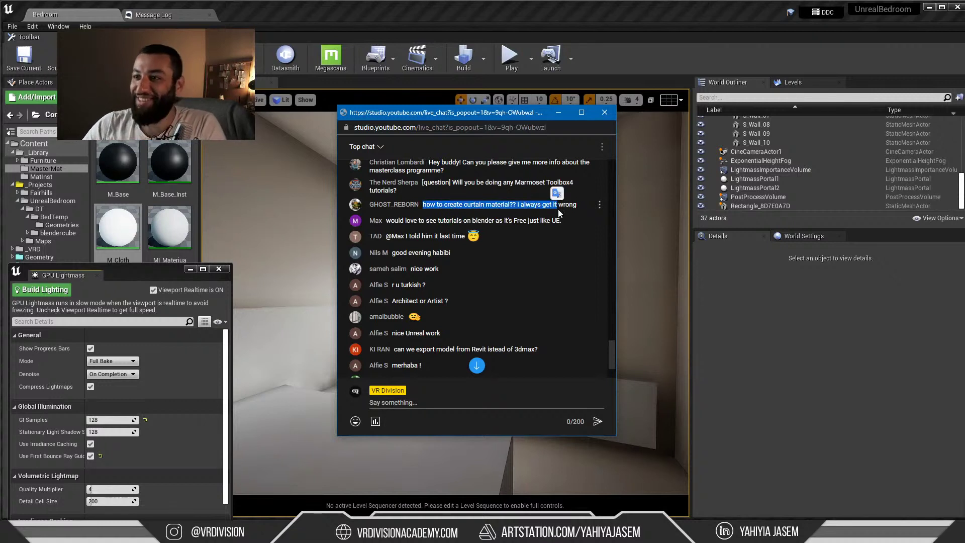
click(391, 215)
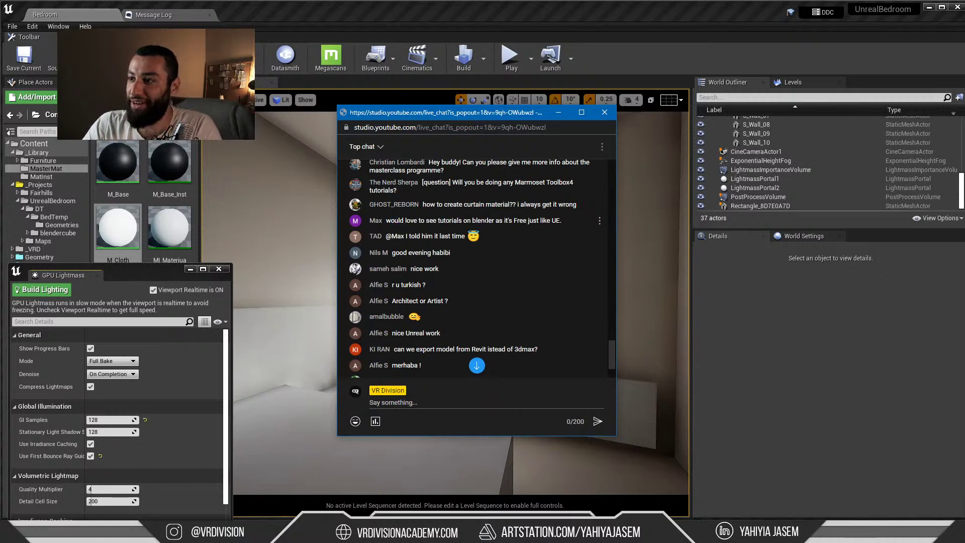
Highlight the viewer request for Blender tutorials and scroll through the chat
drag(550, 220, 504, 220)
scroll(432, 195, up, 1)
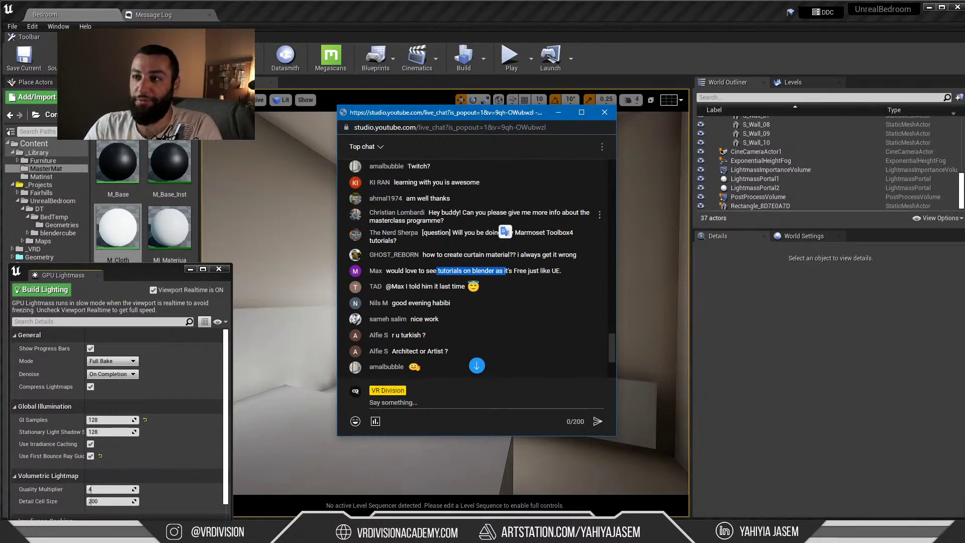
scroll(466, 261, down, 1)
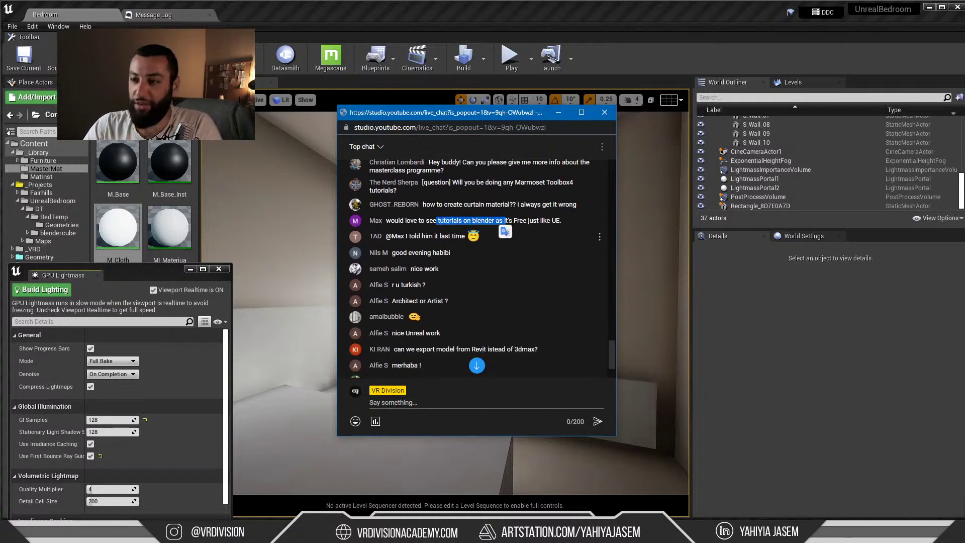
scroll(458, 252, up, 1)
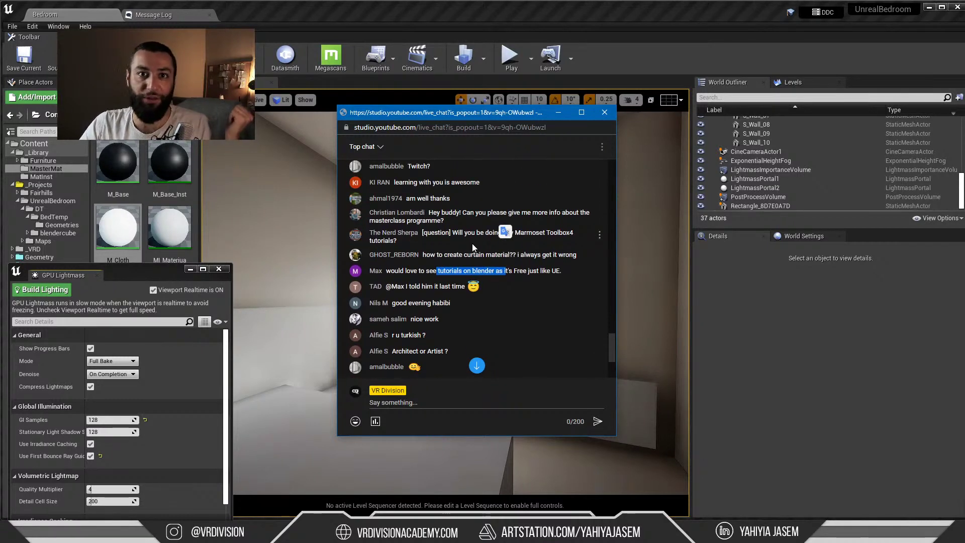
scroll(473, 247, down, 1)
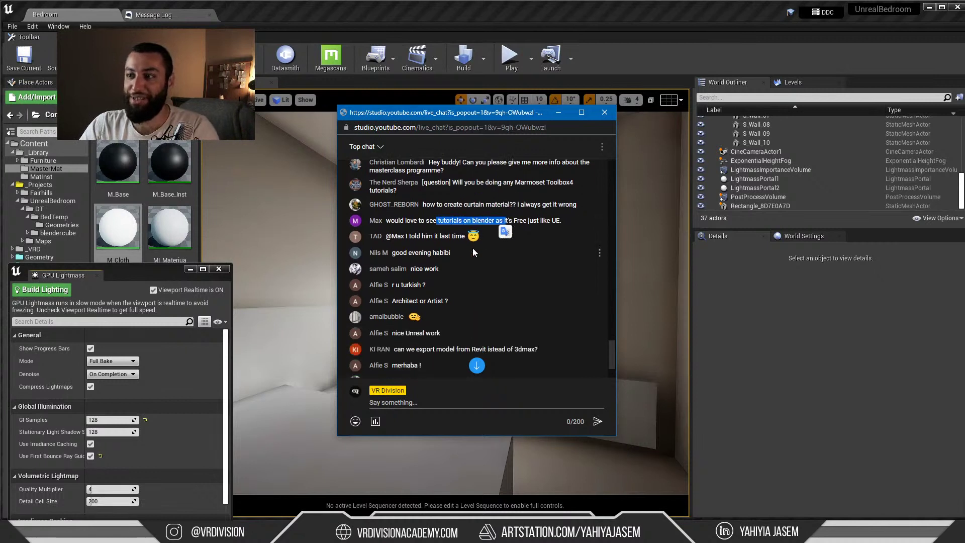
scroll(451, 248, down, 1)
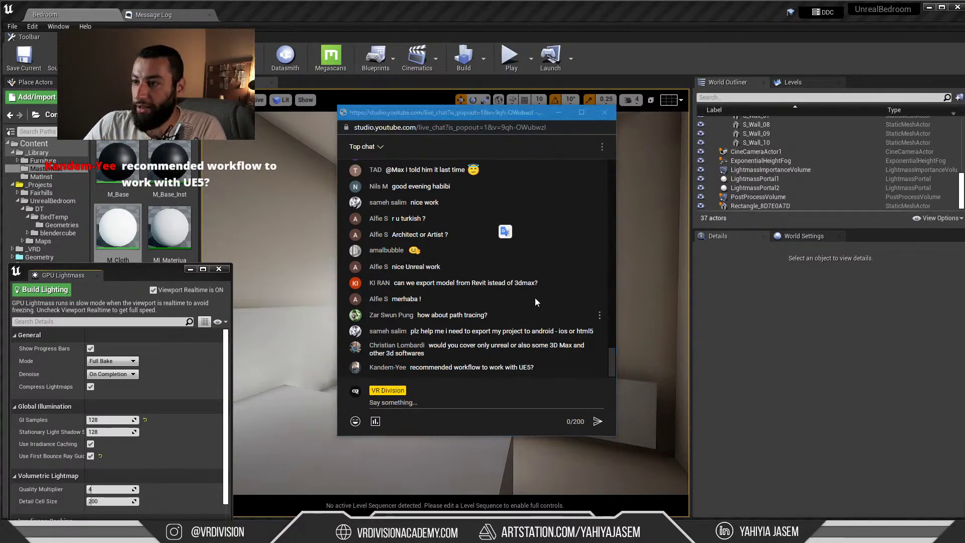
click(460, 285)
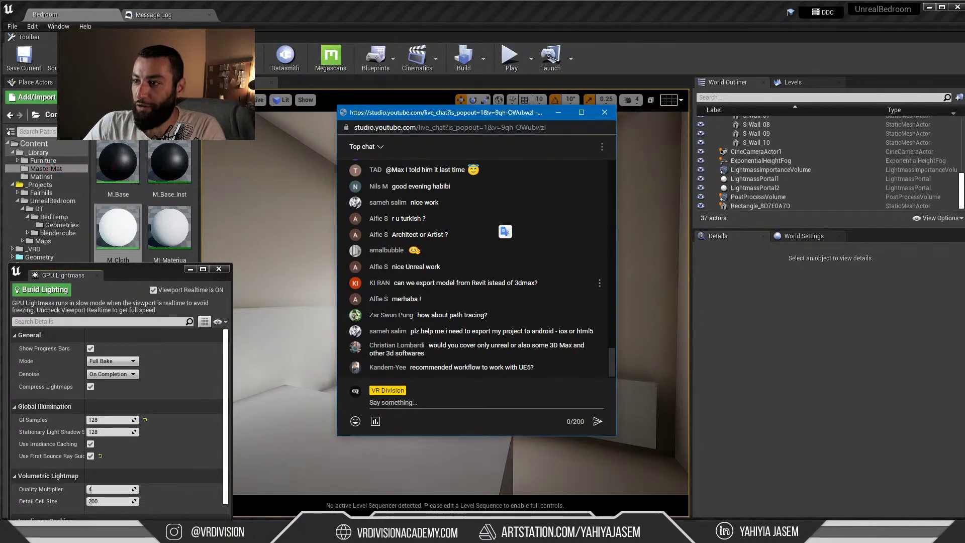
drag(522, 283, 471, 283)
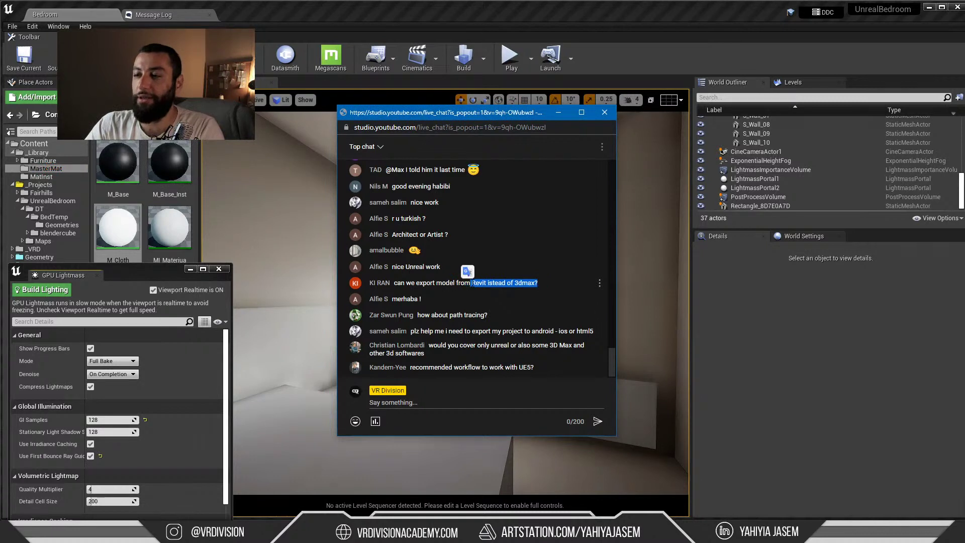
click(473, 283)
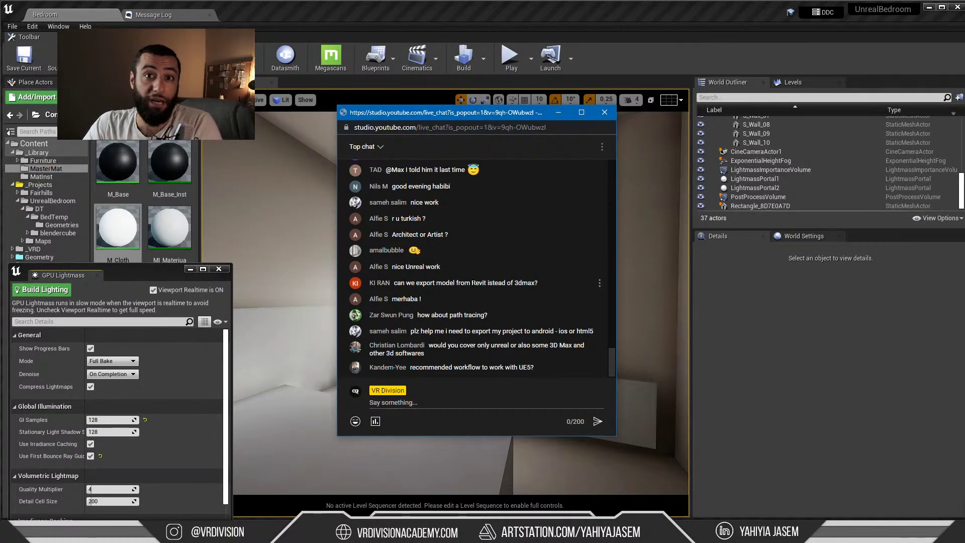
double_click(475, 282)
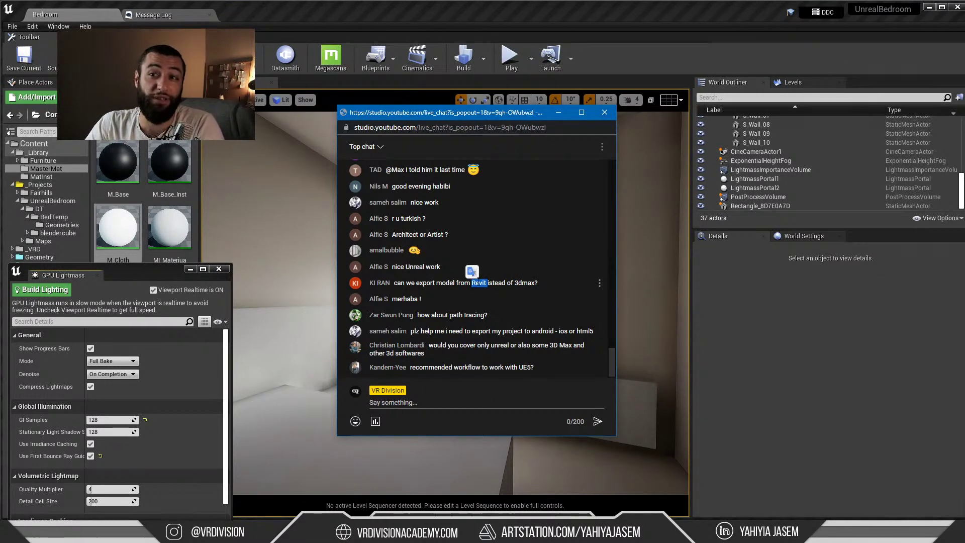
click(493, 282)
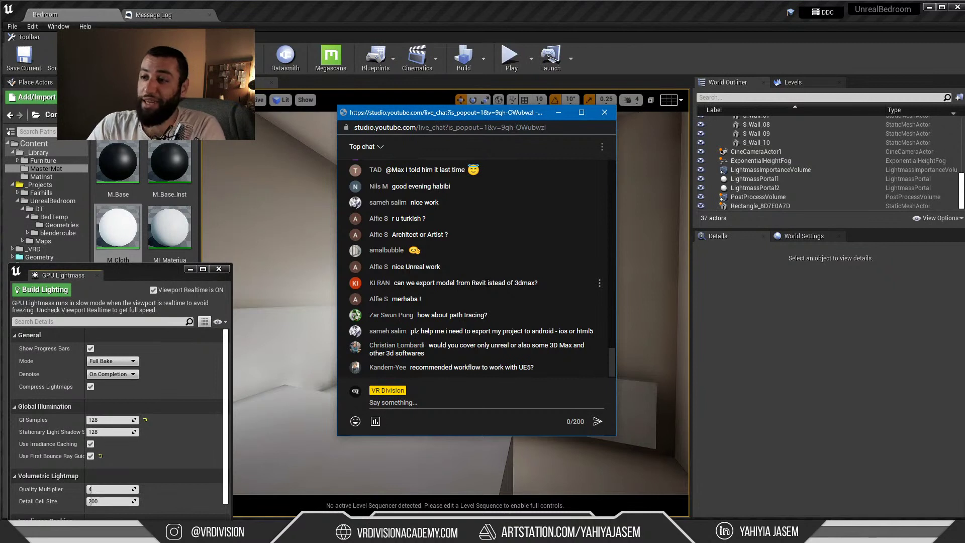
drag(480, 282, 464, 283)
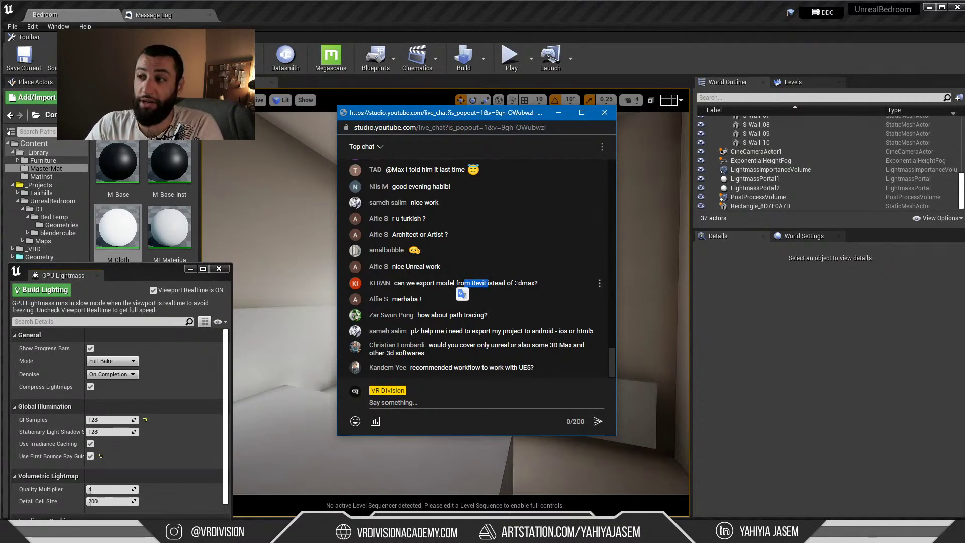
drag(502, 283, 471, 283)
click(531, 283)
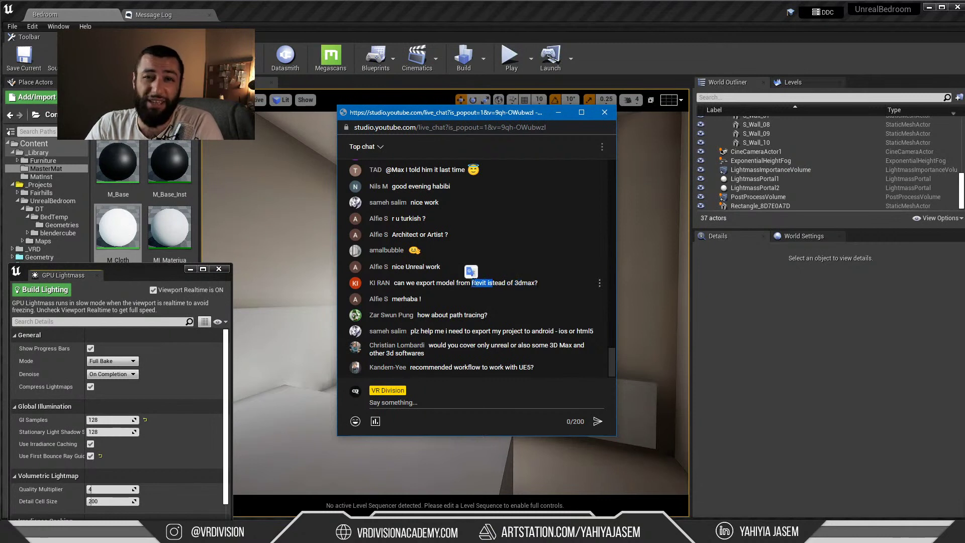
click(383, 281)
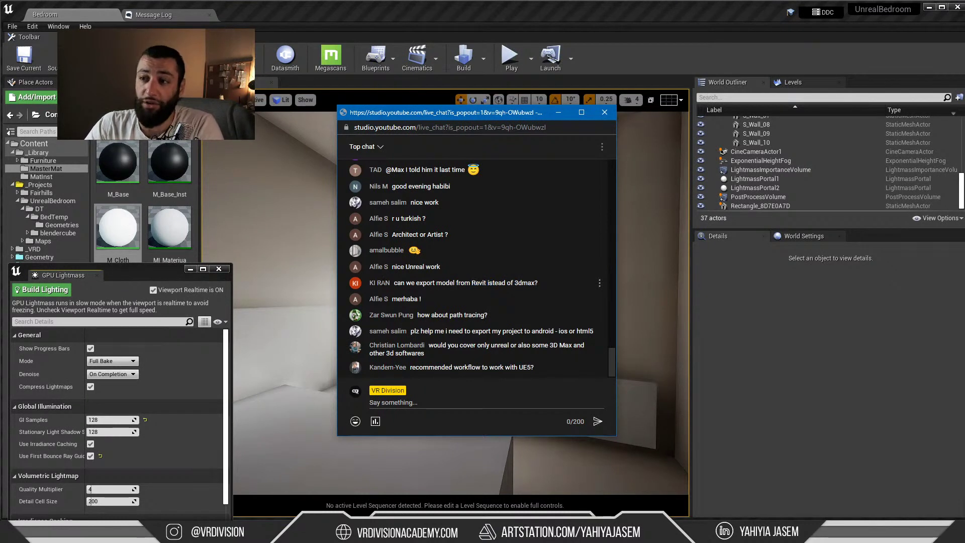
mouse_move(405, 283)
mouse_down()
mouse_move(536, 283)
mouse_move(416, 283)
mouse_up()
click(537, 283)
click(417, 284)
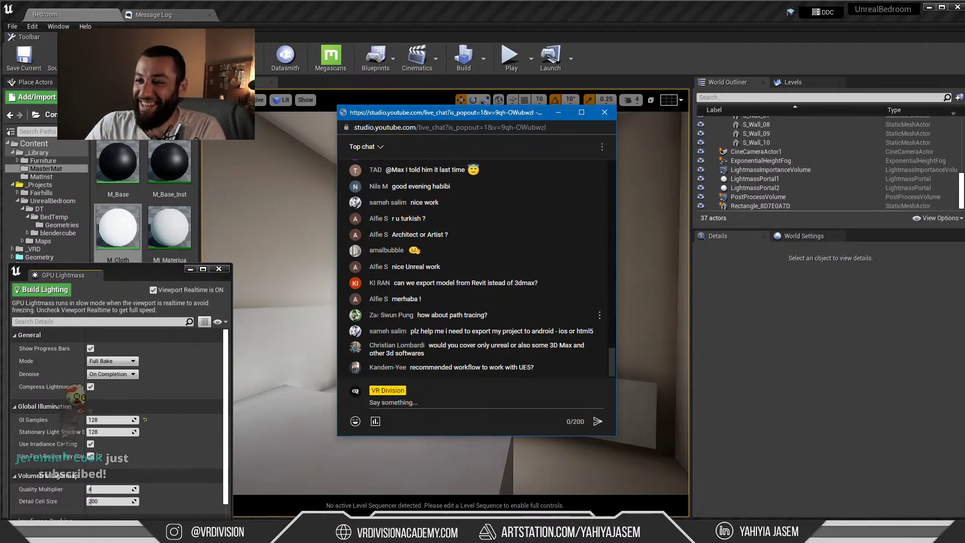
mouse_move(417, 315)
mouse_down()
mouse_move(493, 316)
mouse_move(431, 316)
mouse_up()
click(502, 315)
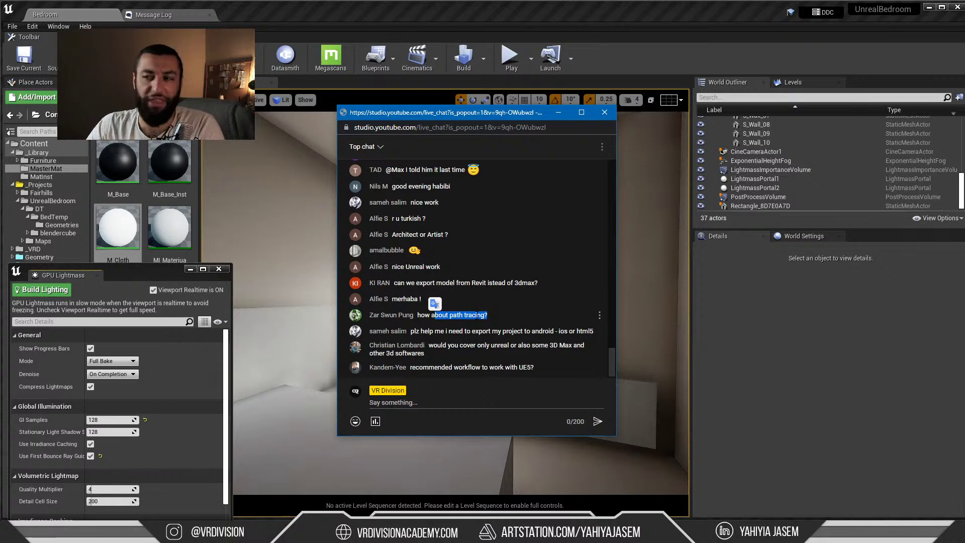
click(449, 315)
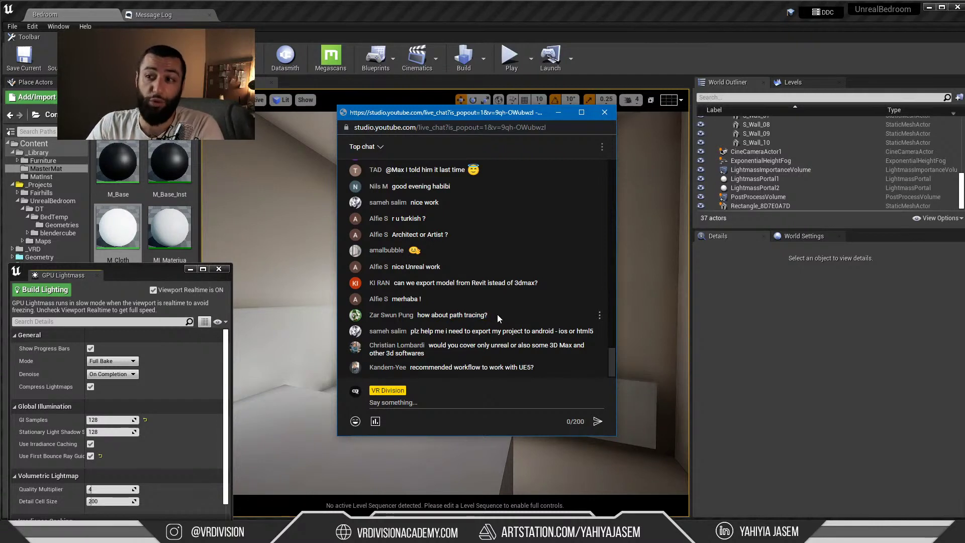
drag(496, 315, 445, 315)
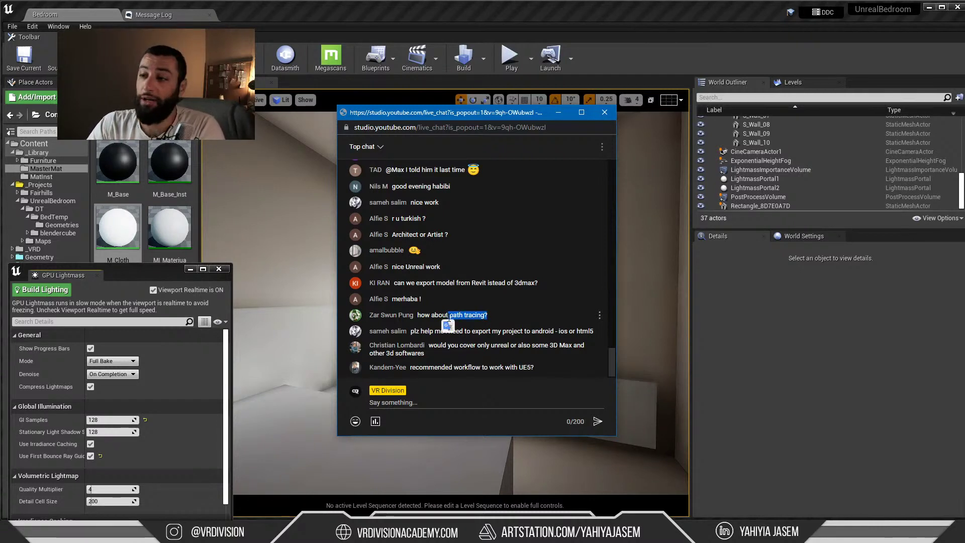
click(448, 322)
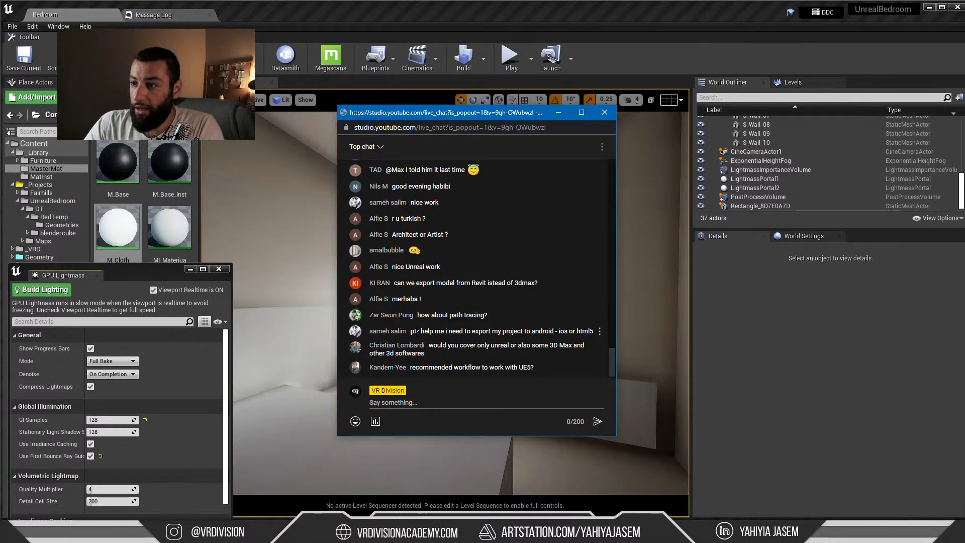
drag(420, 331, 596, 338)
click(578, 330)
click(595, 338)
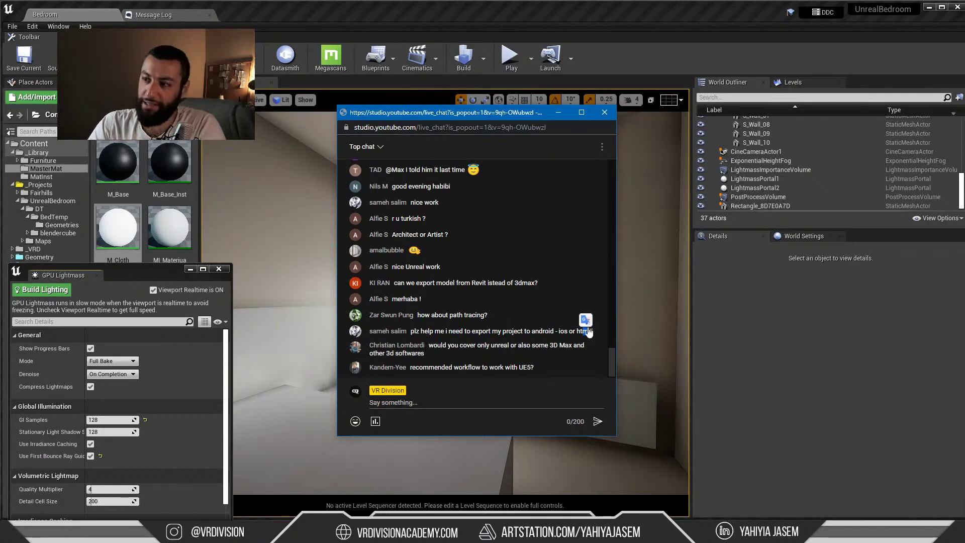
drag(571, 331, 532, 342)
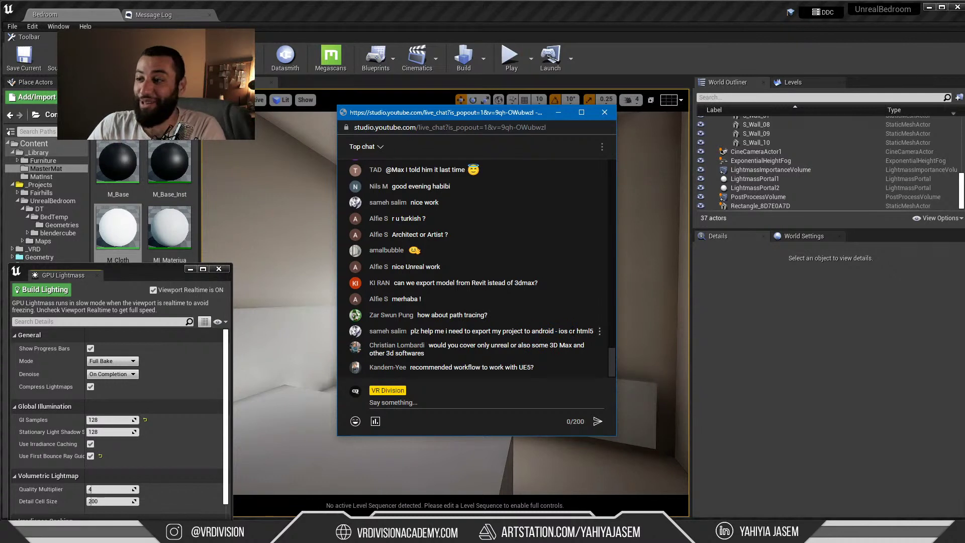
drag(575, 332, 532, 335)
click(564, 331)
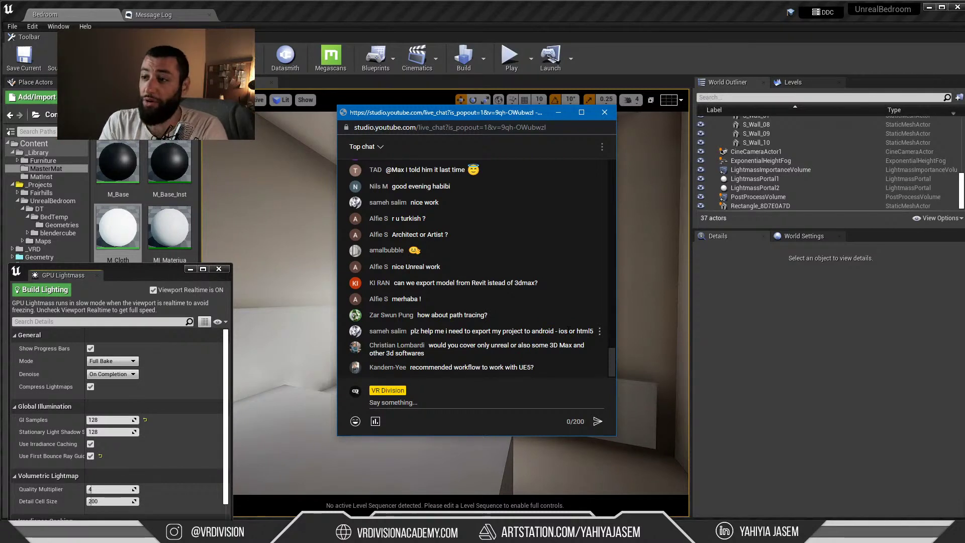
drag(573, 332, 535, 333)
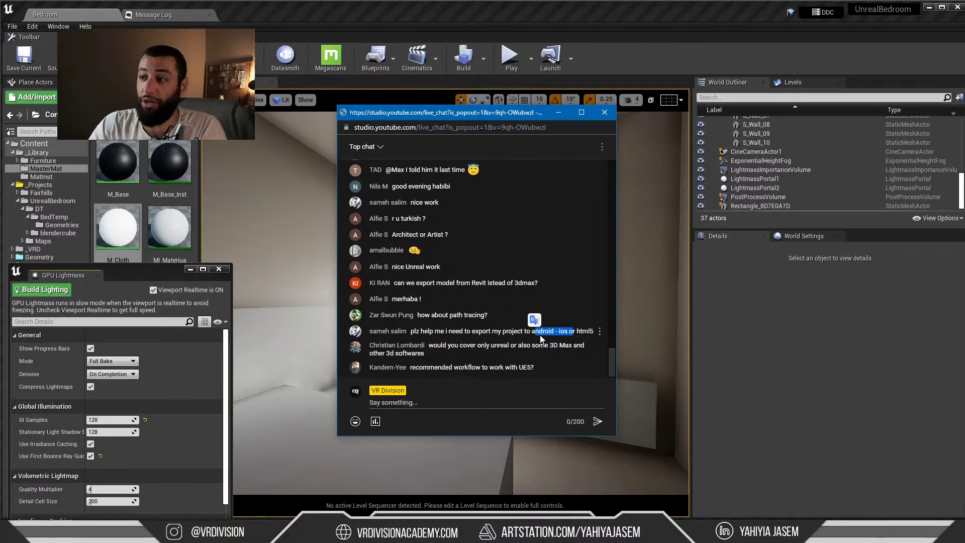
click(566, 336)
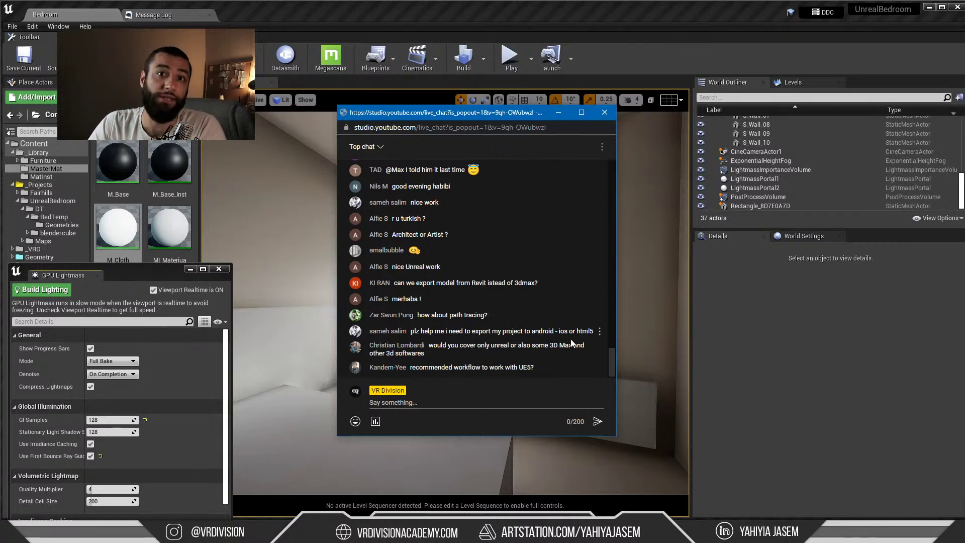
drag(570, 330, 534, 315)
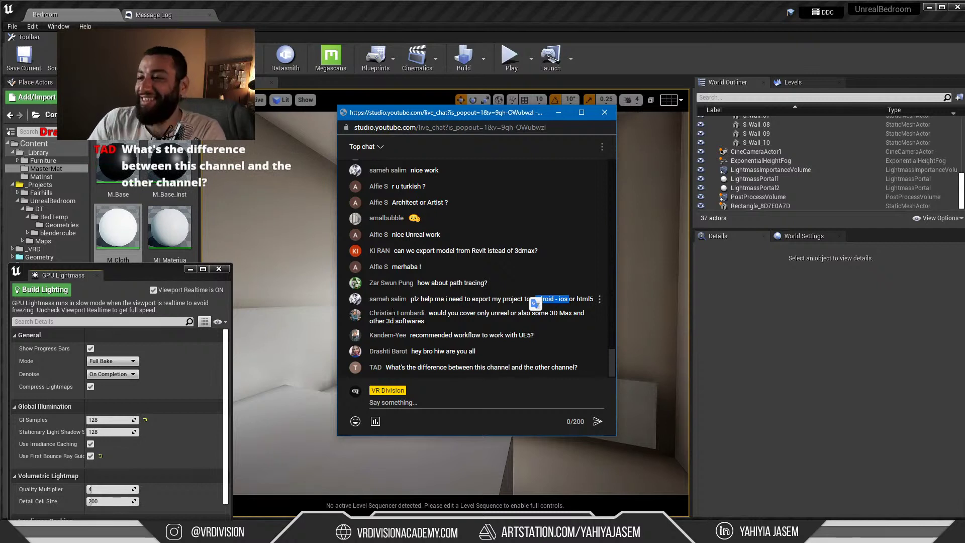
Highlight the question about 3D Max and other 3D software, then return to Unreal
click(437, 316)
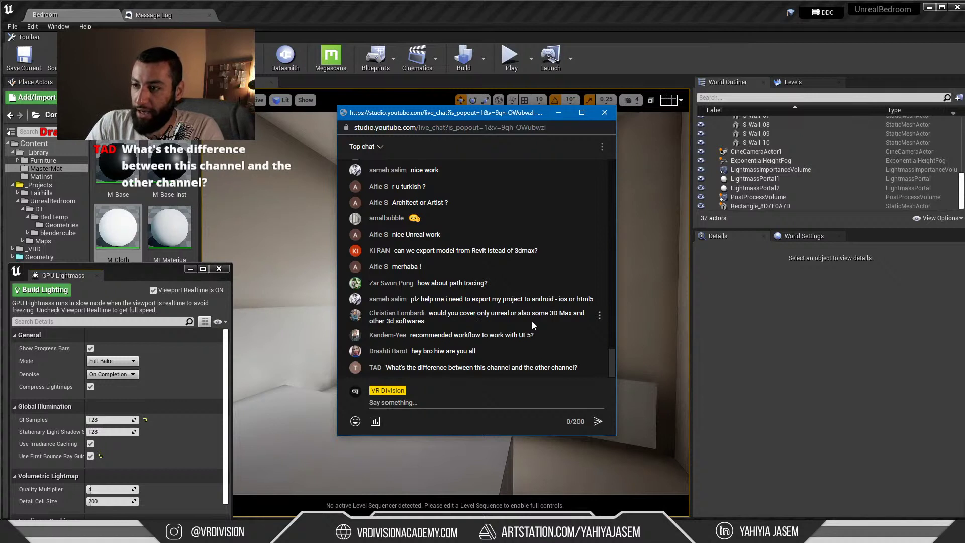
drag(532, 322, 550, 313)
click(545, 320)
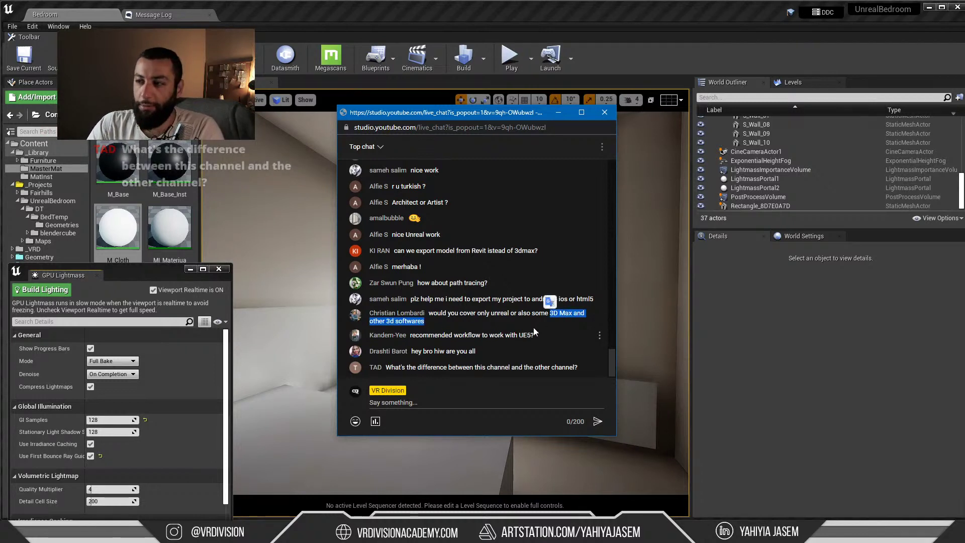
drag(534, 325, 552, 313)
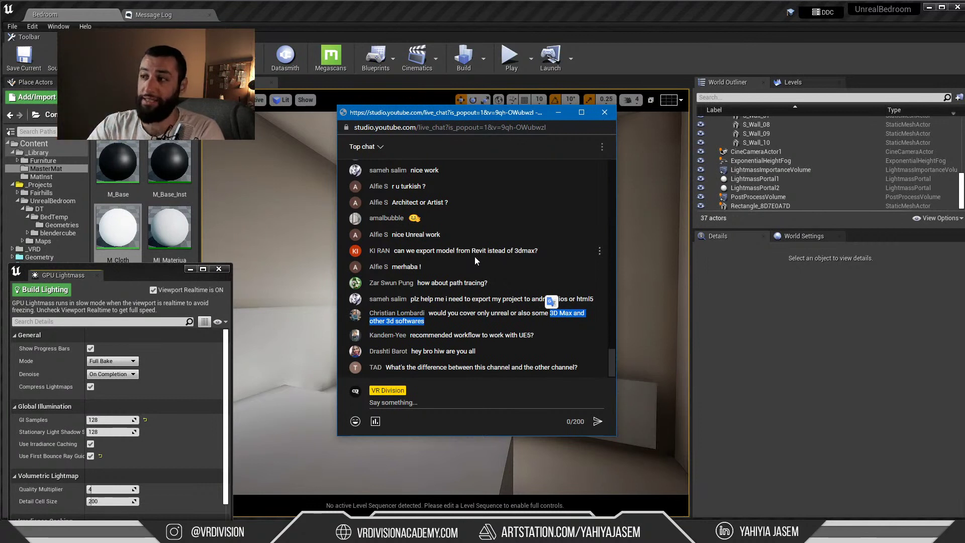
click(744, 327)
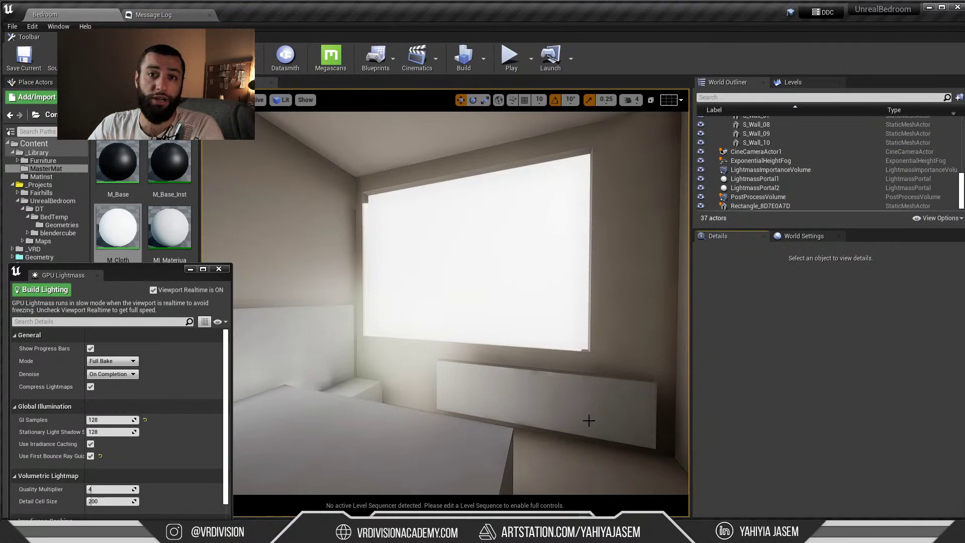
Select and frame the bed S_Temp_B_01 to check its lightmap resolution of 64, then switch to Chrome
right_drag(558, 403, 412, 400)
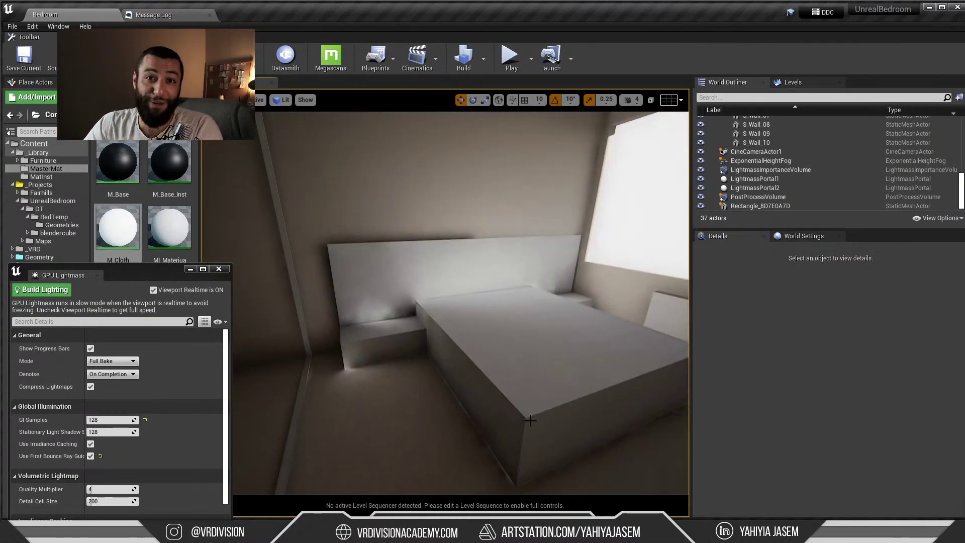
mouse_move(532, 411)
right_down()
mouse_move(482, 422)
mouse_move(532, 412)
right_up()
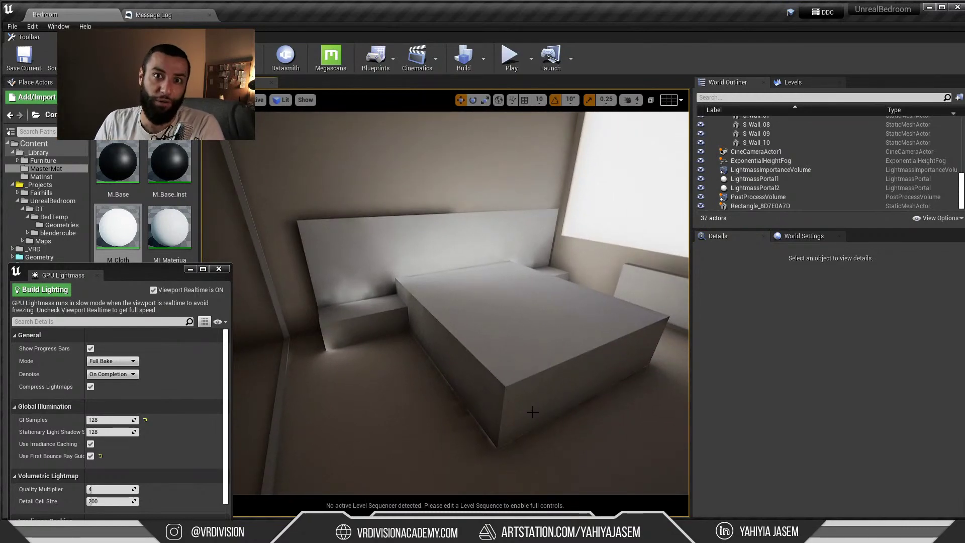
click(501, 374)
key(f)
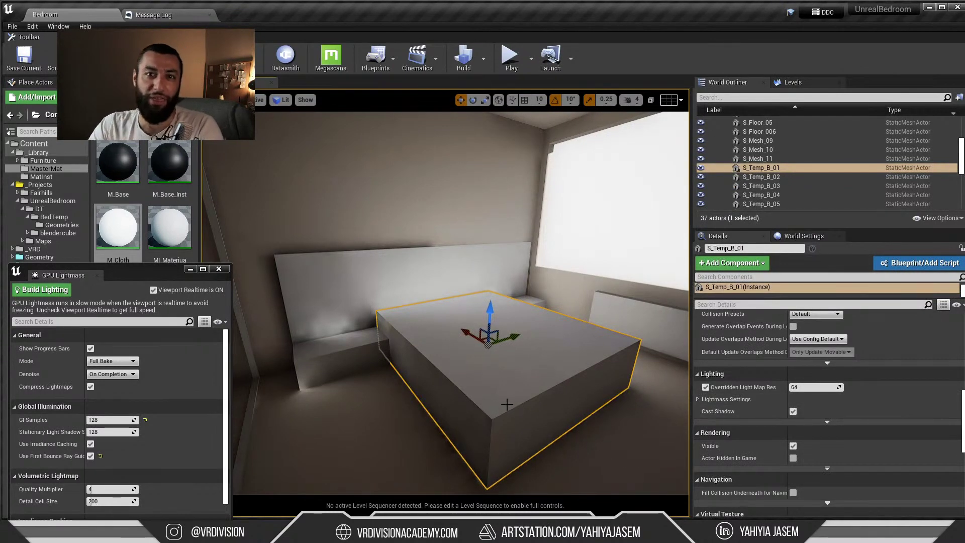
right_drag(504, 401, 508, 400)
right_drag(506, 339, 506, 339)
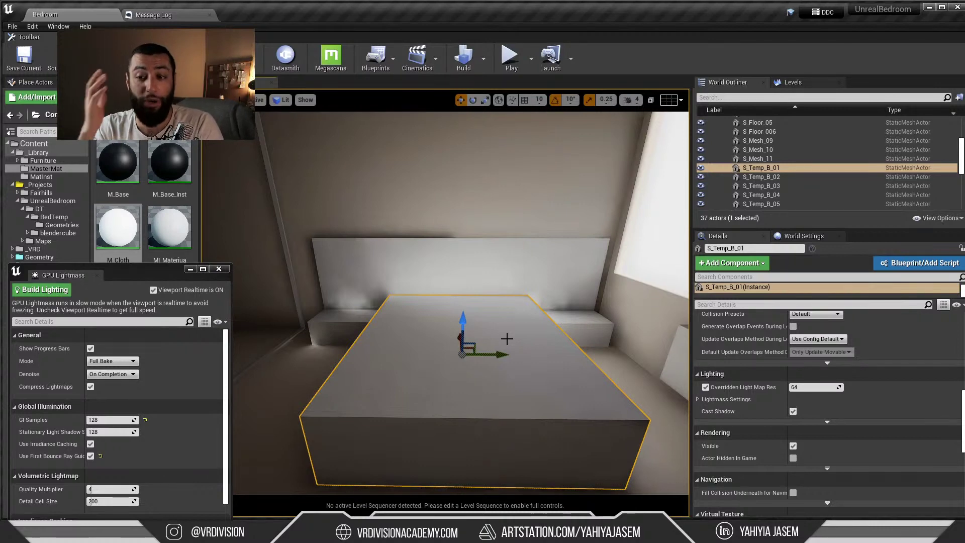
key(alt+Tab)
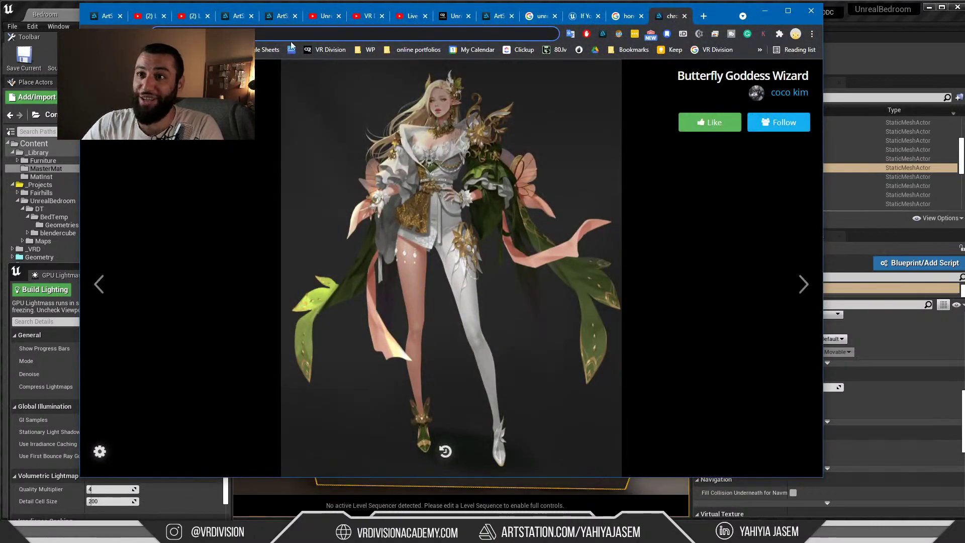
Show the Unreal Engine Architectural Masterclass [Unit 1] course page, then minimise Chrome
click(456, 18)
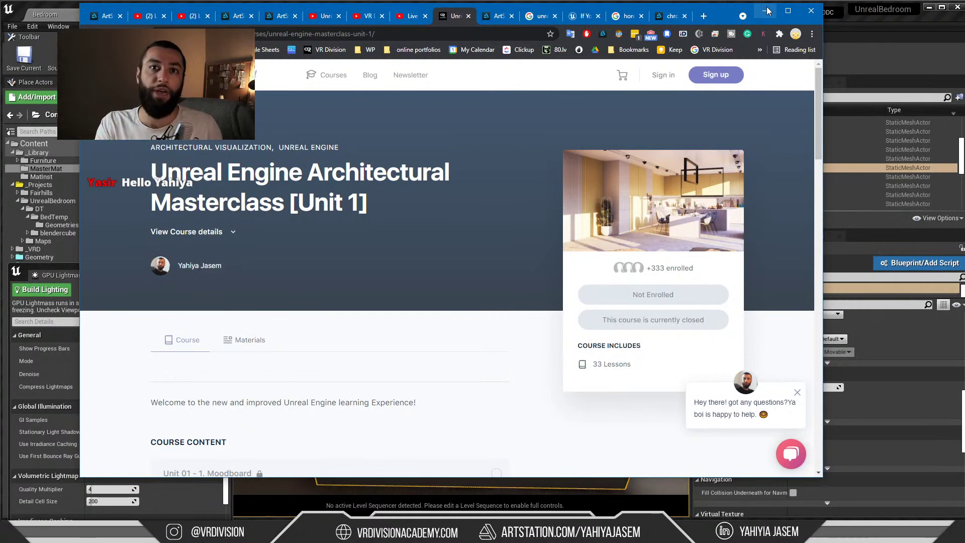
click(768, 11)
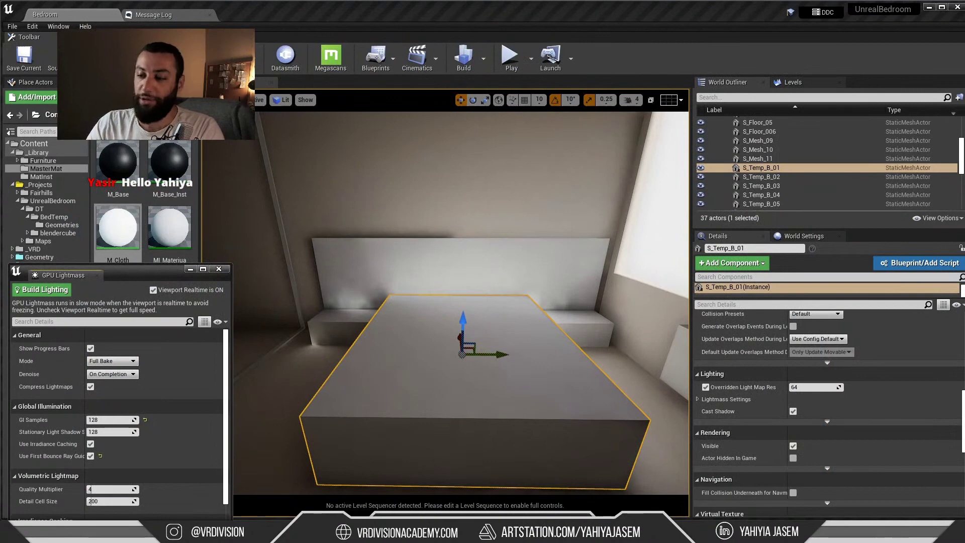
In the live chat, highlight the question 'recommended workflow to work with UE5?'
key(alt+Tab)
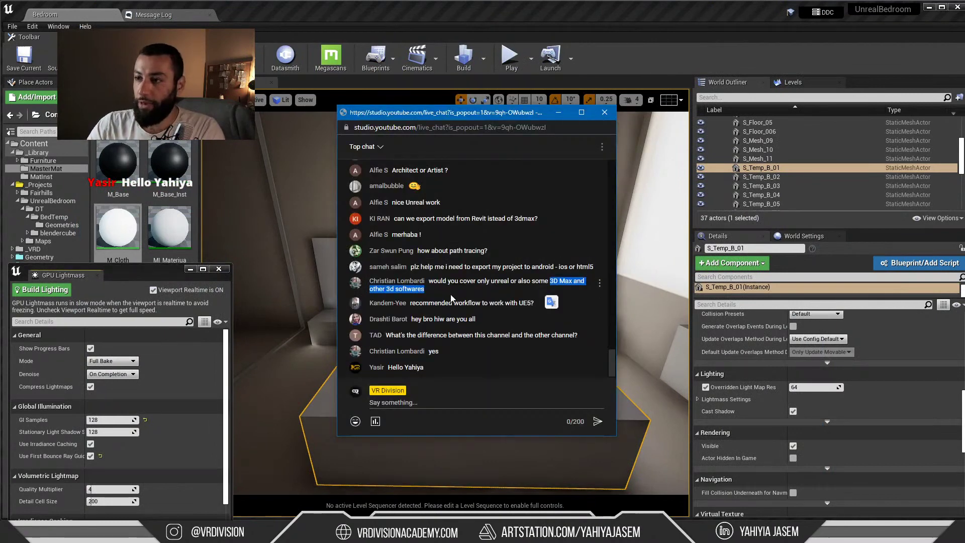
drag(428, 303, 504, 302)
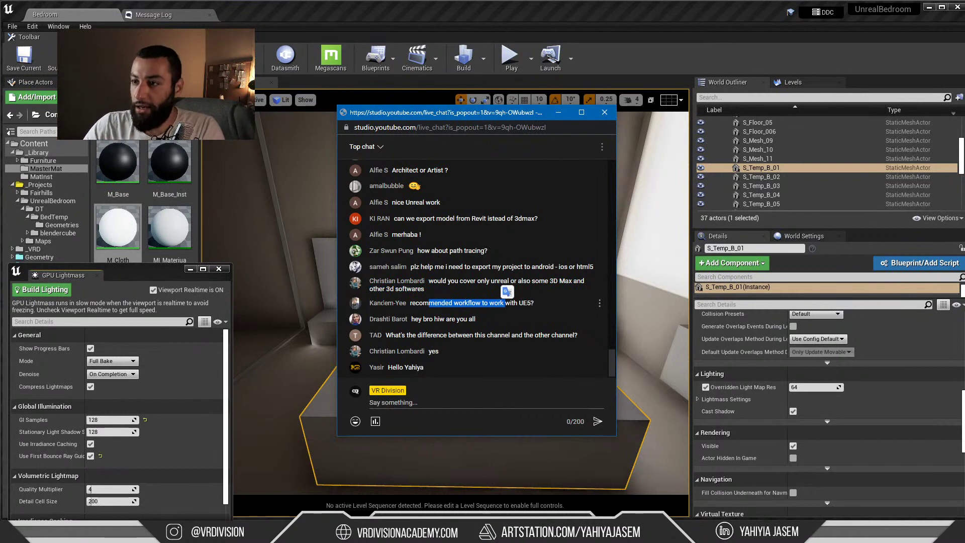
click(458, 308)
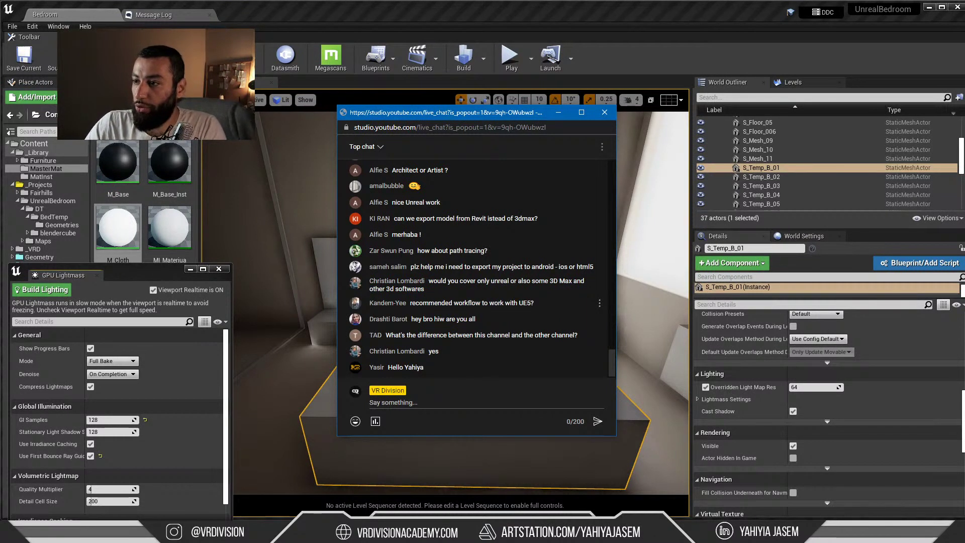
drag(534, 305, 494, 304)
click(540, 309)
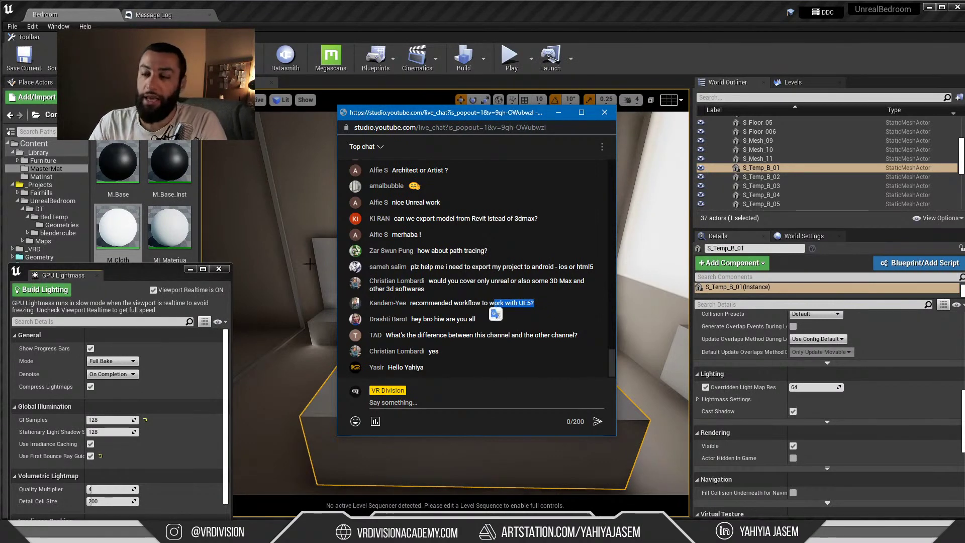
Back in Unreal, select the back wall S_Wall_10 with its lightmap resolution of 120
right_drag(304, 260, 261, 260)
right_drag(338, 267, 317, 259)
click(564, 230)
right_drag(564, 231, 598, 243)
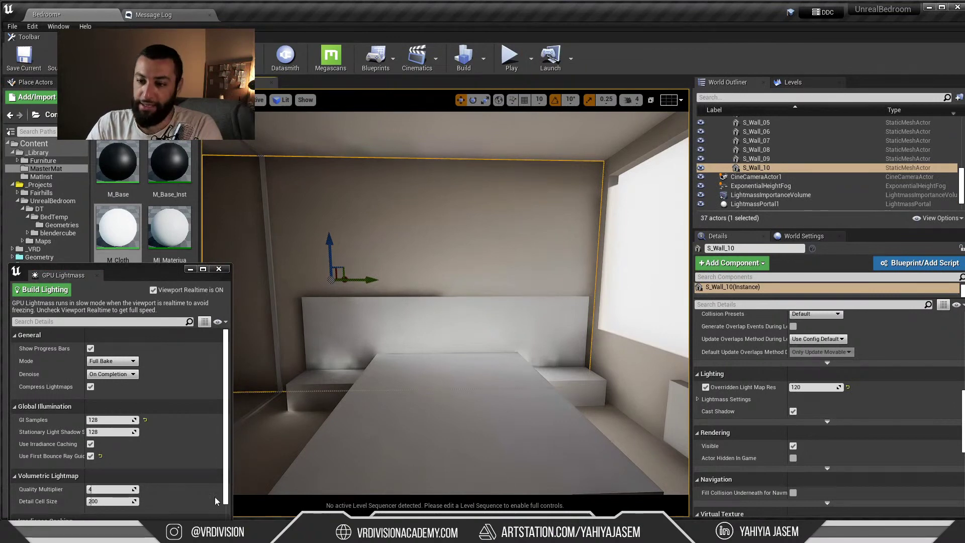
In 3ds Max, select and isolate the S_Mesh_11 wall piece in Polygon mode
key(alt+Tab)
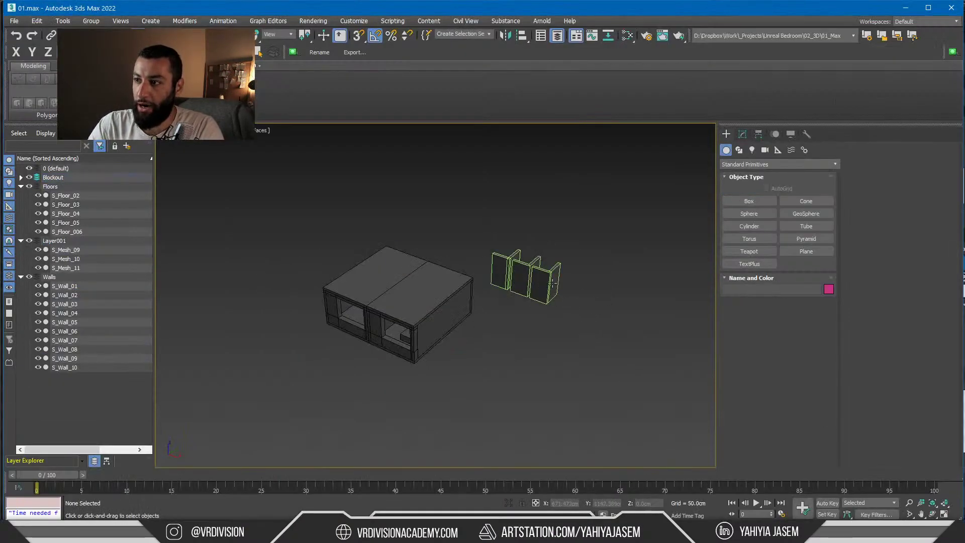
click(559, 298)
key(alt+q)
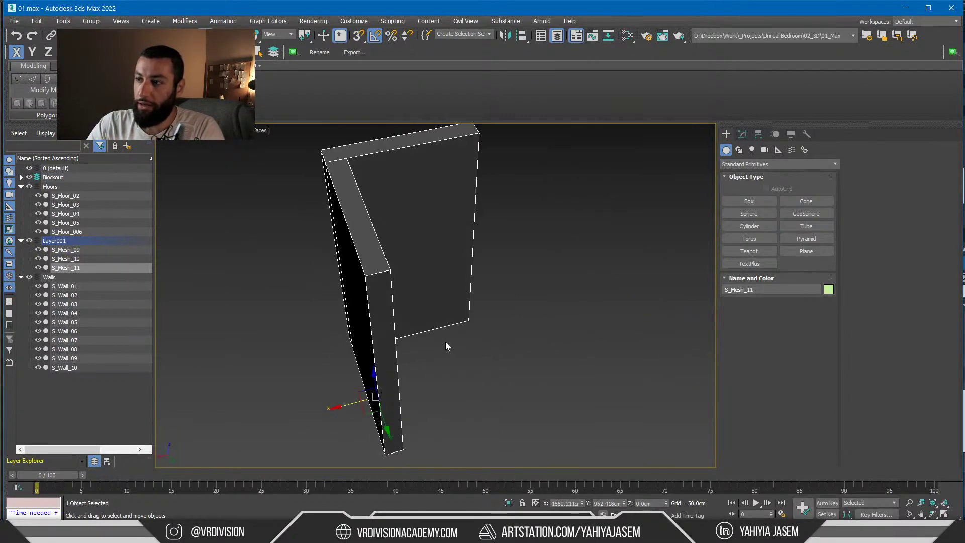
key(1)
key(alt+e)
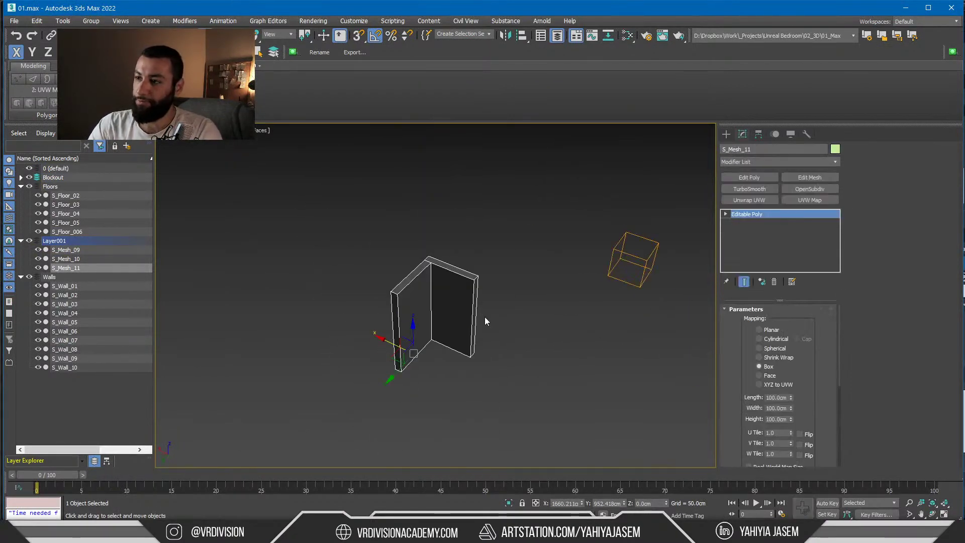
key(4)
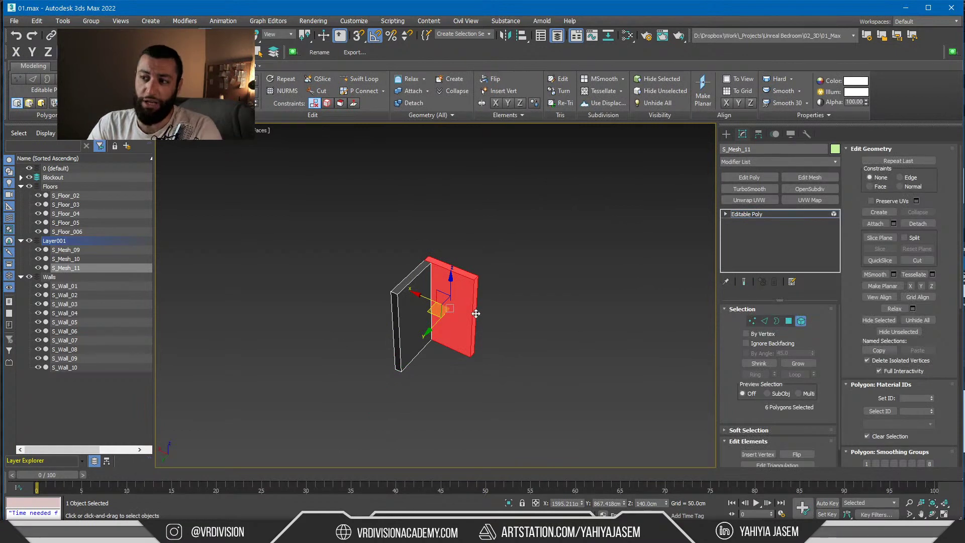
Move both end faces outward along X and Y to lengthen the wall
click(475, 317)
scroll(488, 327, down, 3)
drag(431, 303, 568, 338)
click(398, 322)
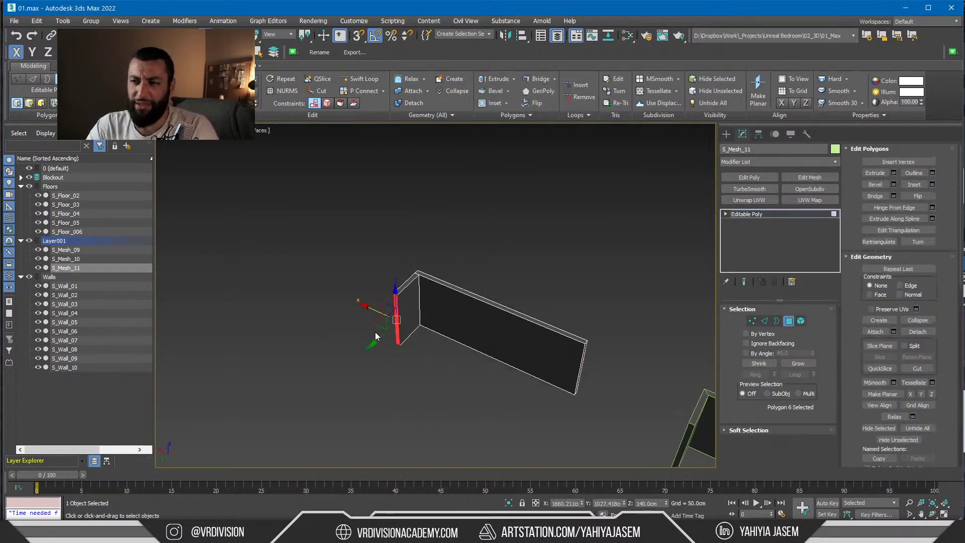
key(F6)
drag(398, 322, 301, 415)
middle_drag(390, 374, 404, 311)
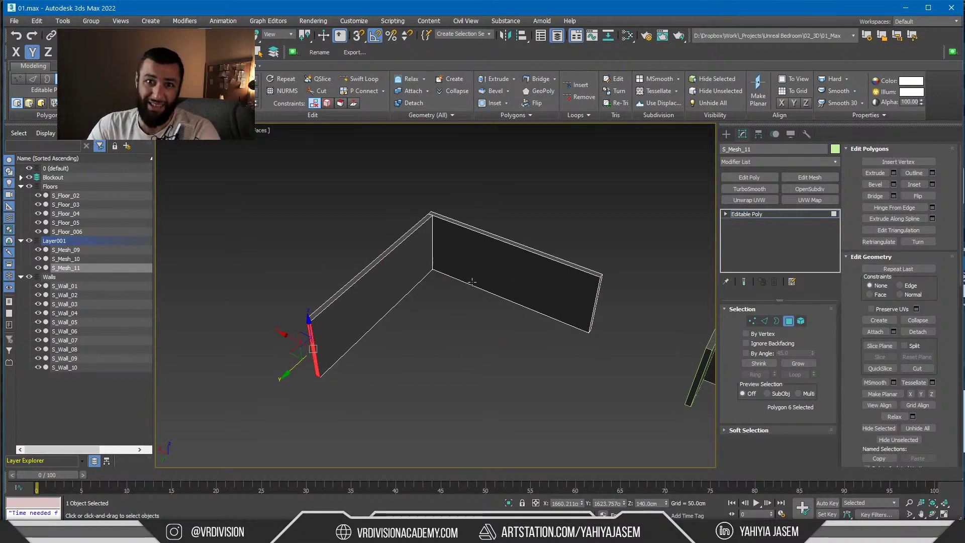
Reselect the wall's end face with X/Y axis constraints and orbit to view the walls
key(6)
key(F5)
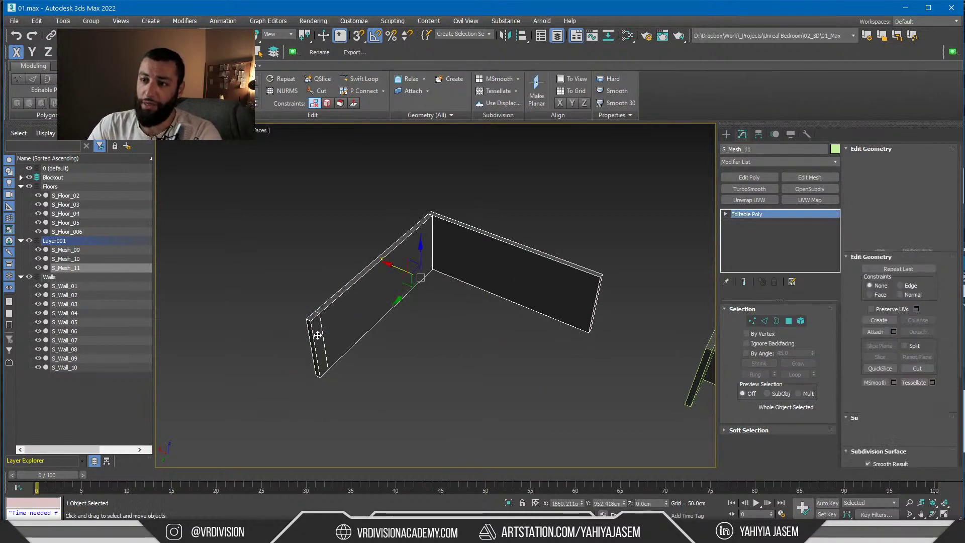
key(4)
click(317, 342)
key(F6)
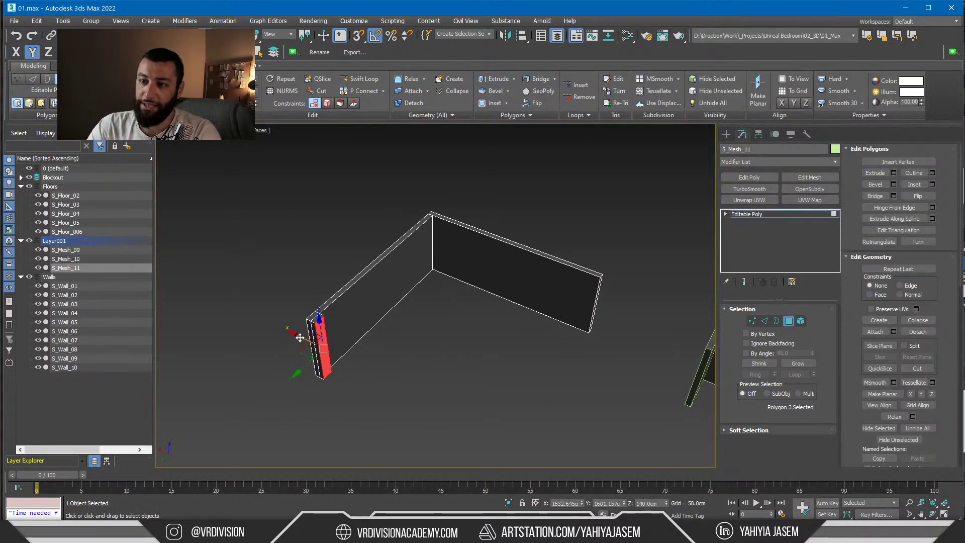
key(F5)
alt+middle_drag(300, 338, 423, 338)
Detach the left wall as Object001 and the back wall as Object002
drag(399, 283, 136, 456)
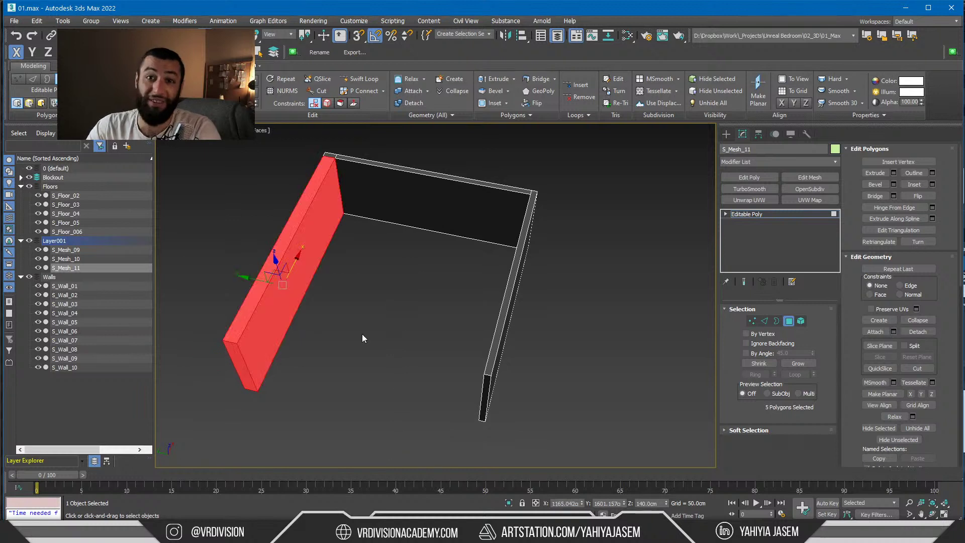
key(alt+d)
click(509, 273)
double_click(374, 203)
key(alt+d)
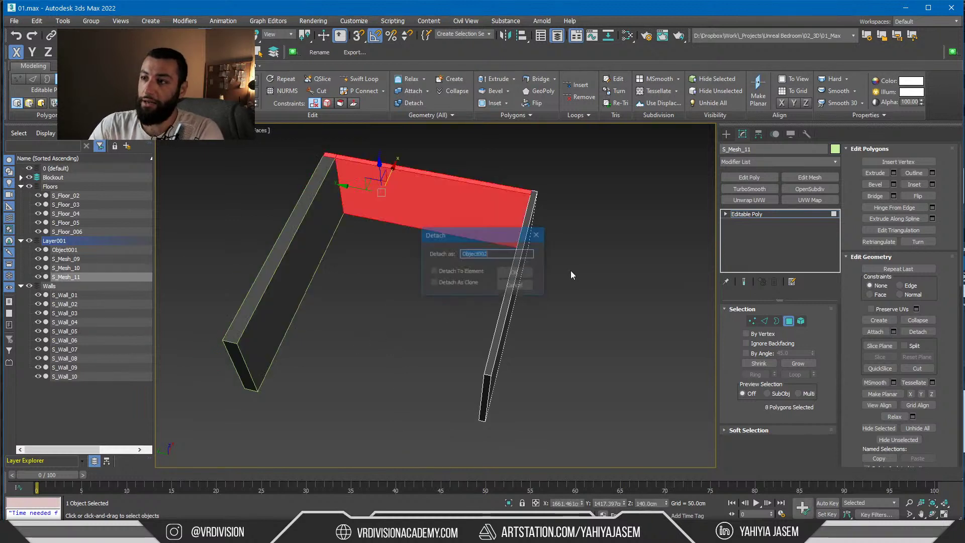
click(525, 271)
Clear the face selection, leave Polygon mode and deselect the wall mesh
double_click(505, 342)
click(387, 131)
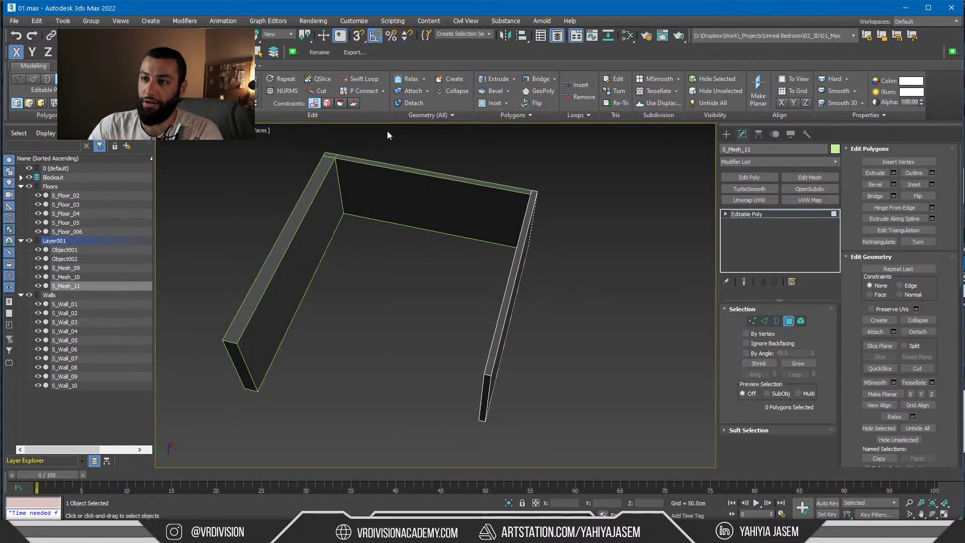
click(774, 214)
click(592, 261)
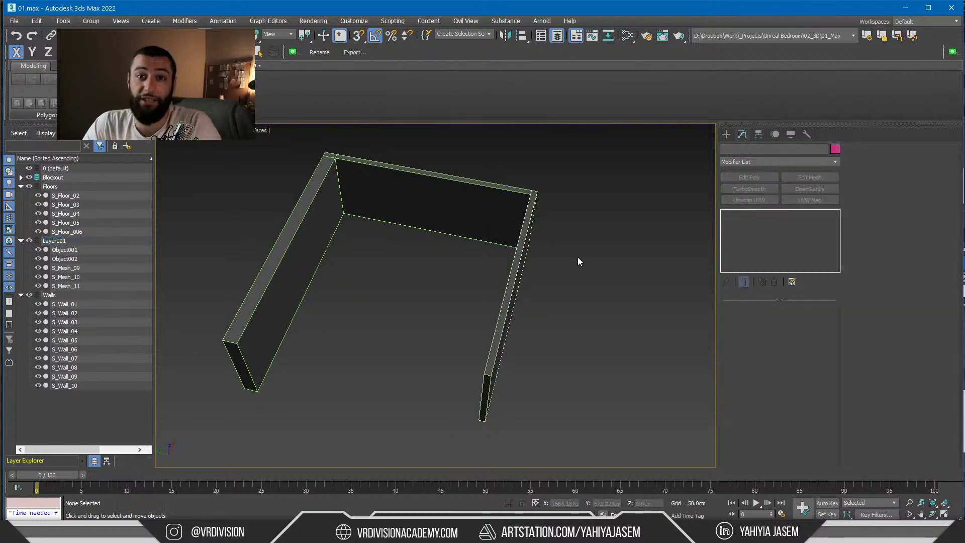
Orbit and pan over the split walls, then switch to Unreal with the live chat on top
alt+middle_drag(561, 266, 531, 250)
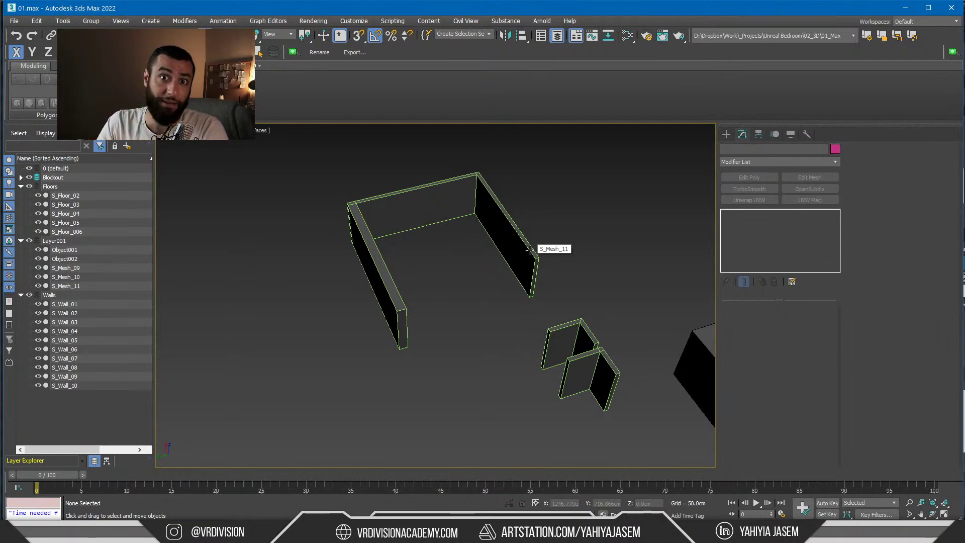
key(alt+Tab)
key(alt+Tab)
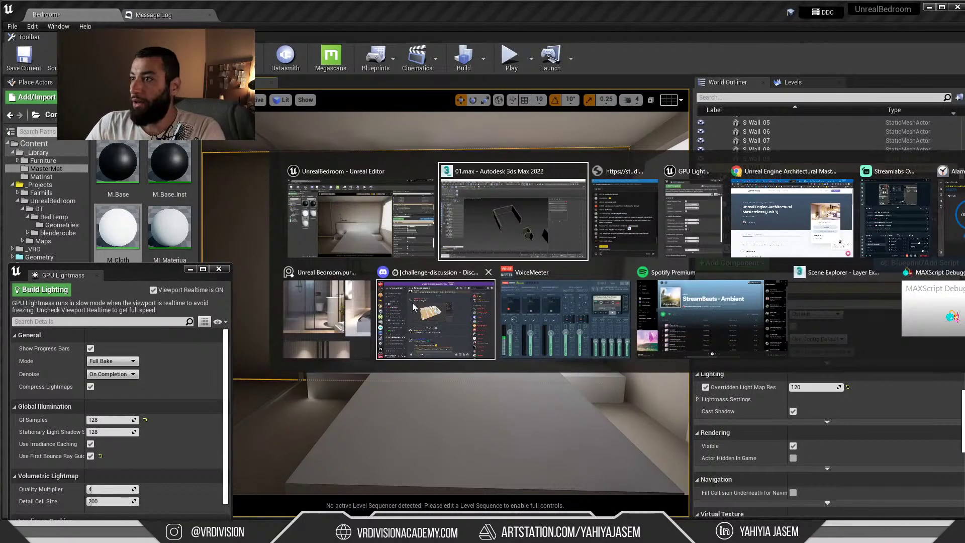
middle_drag(406, 298, 351, 297)
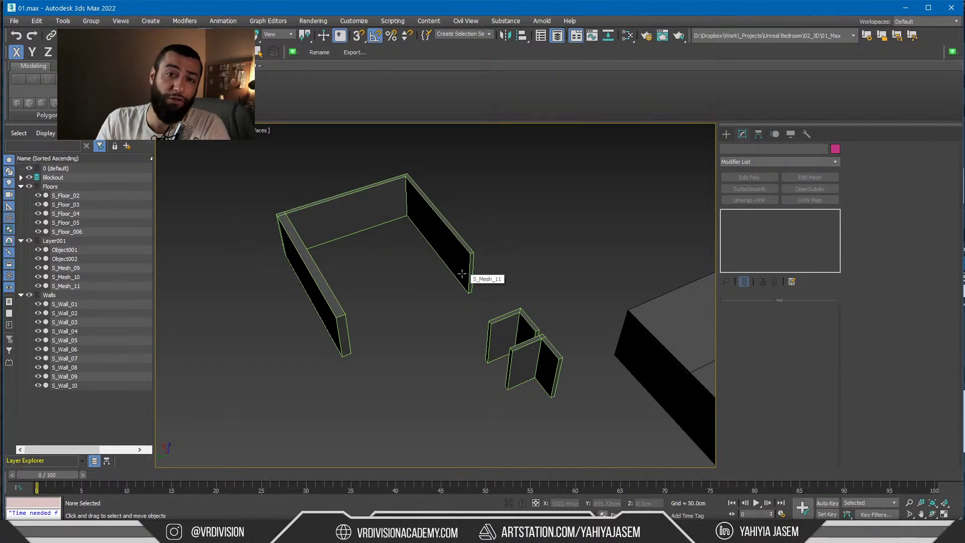
key(alt+Tab)
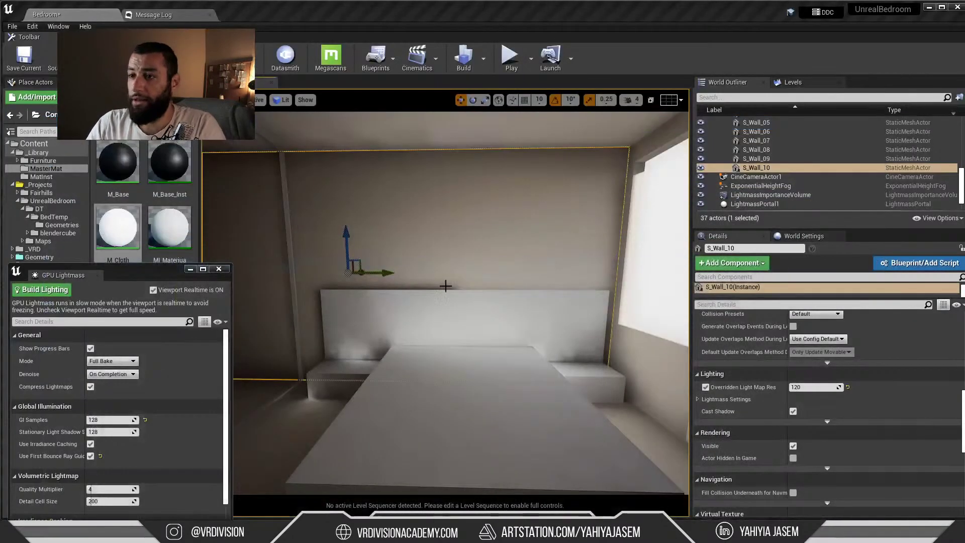
key(alt+Tab)
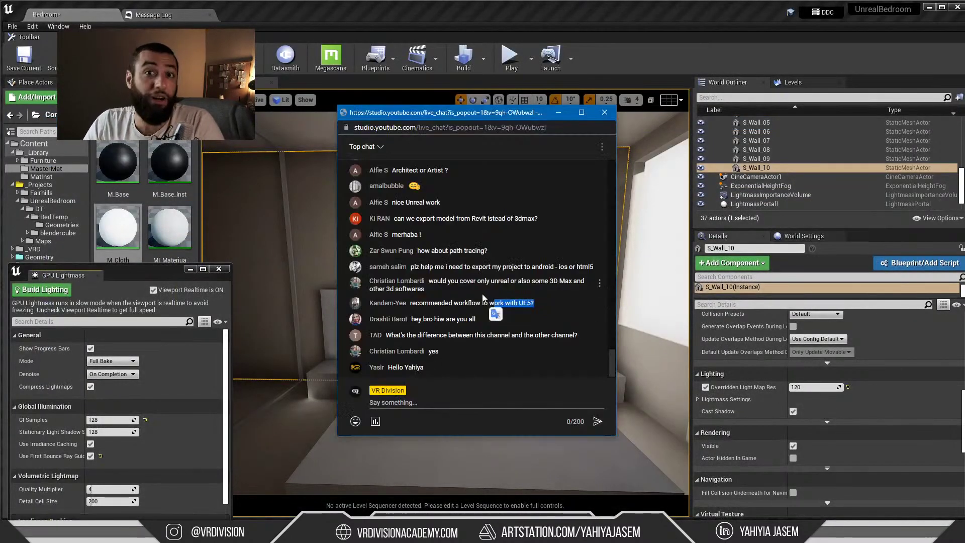
Highlight a viewer's greeting and the question about channels in the live chat
drag(411, 320, 469, 320)
click(418, 319)
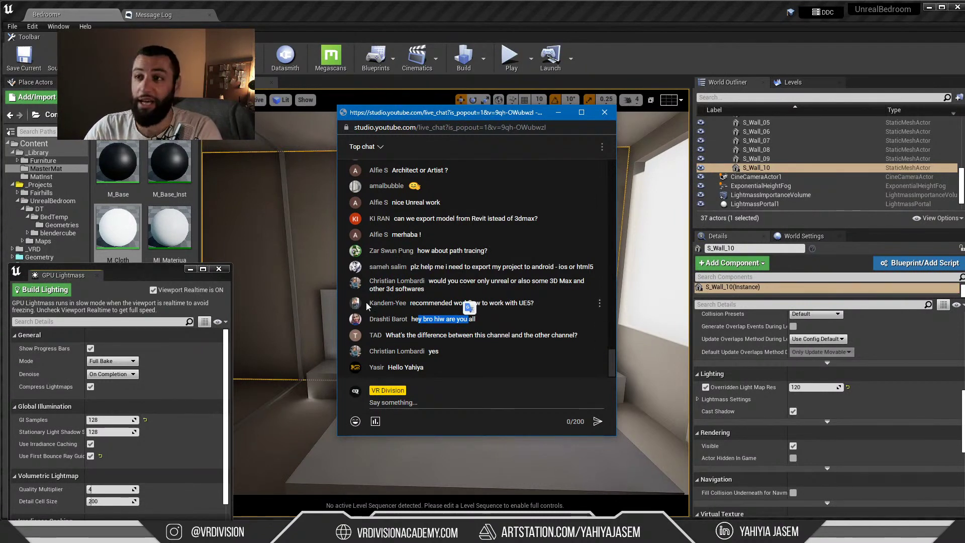
scroll(367, 307, up, 2)
scroll(367, 308, down, 2)
click(396, 335)
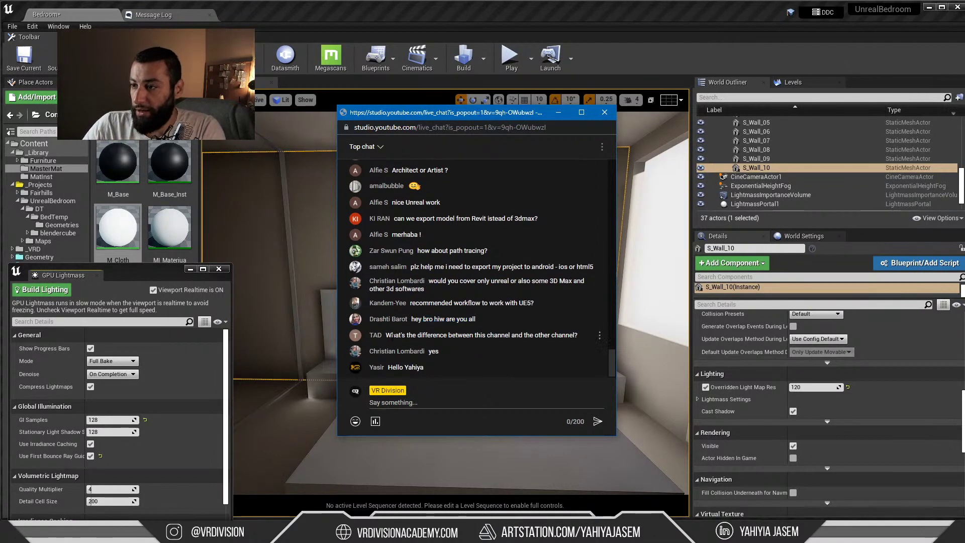
drag(392, 335, 562, 336)
click(380, 335)
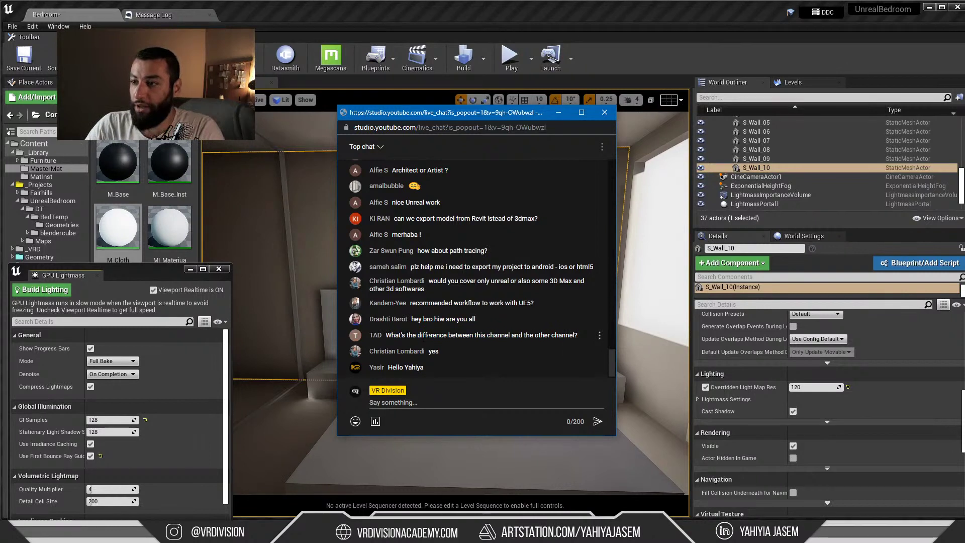
drag(425, 335, 552, 335)
click(567, 335)
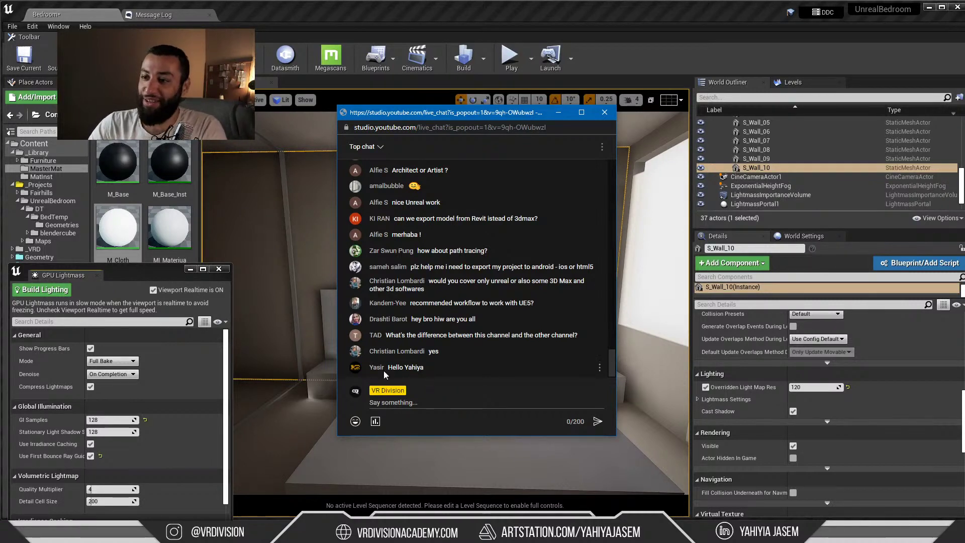
Drag the live chat off screen and minimise the GPU Lightmass window
scroll(398, 312, up, 5)
scroll(410, 248, down, 5)
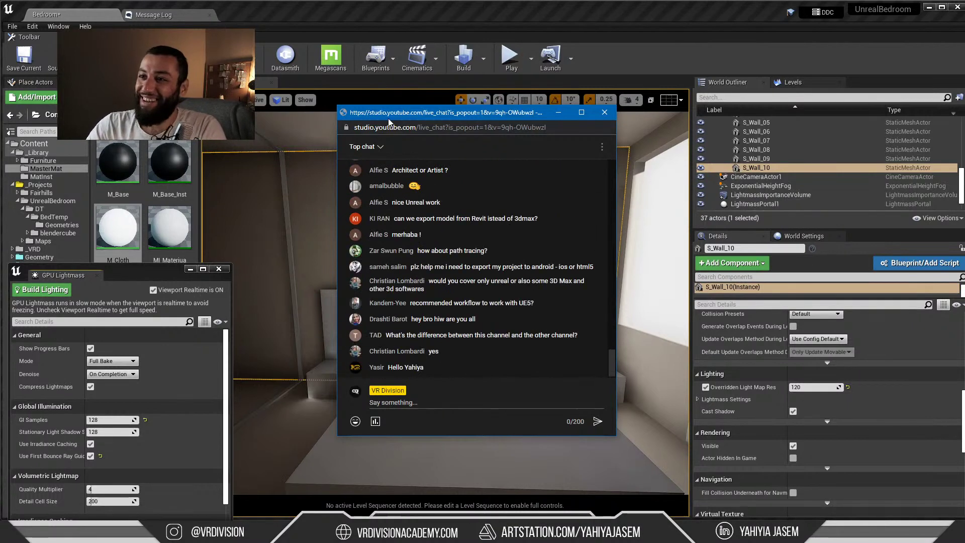
drag(389, 121, 964, 120)
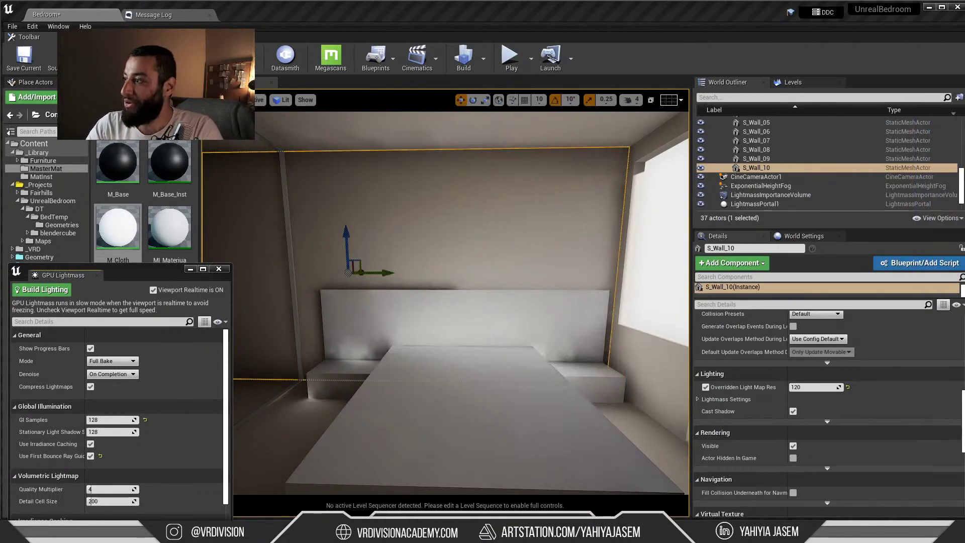
click(191, 269)
Deselect the wall in Unreal, minimise the editor and restore 3ds Max
right_drag(382, 271, 231, 271)
key(Escape)
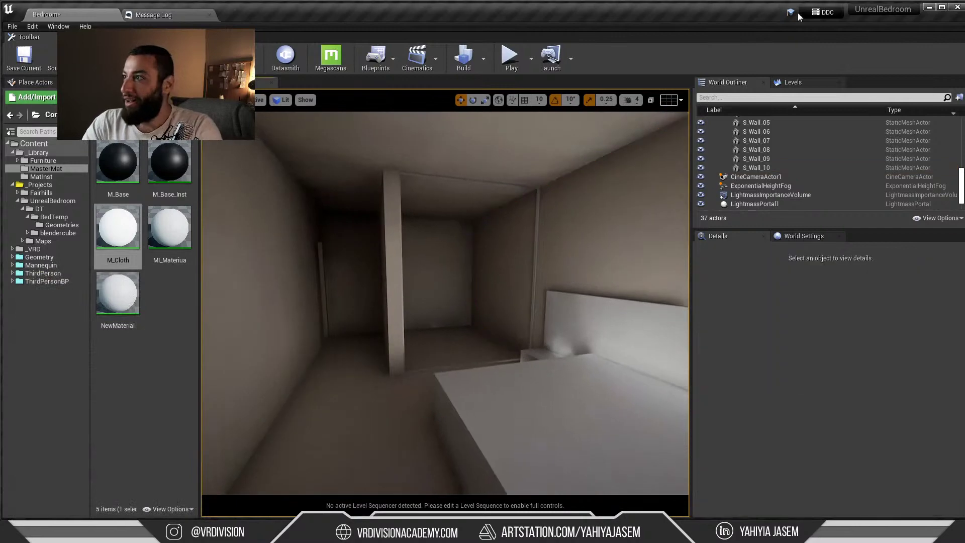
click(928, 8)
click(238, 512)
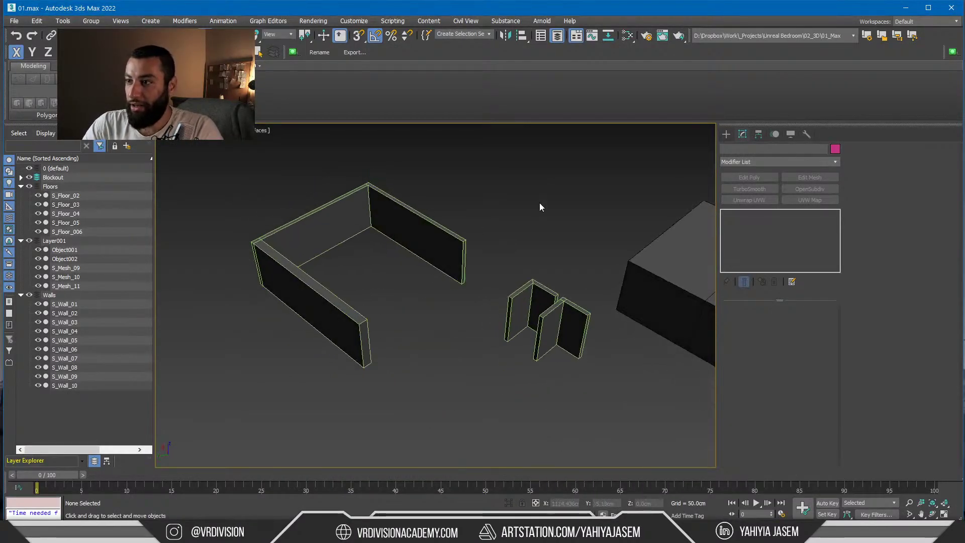
Select the Layer001 objects and undo five times to remove the wall edits and box
drag(539, 204, 249, 431)
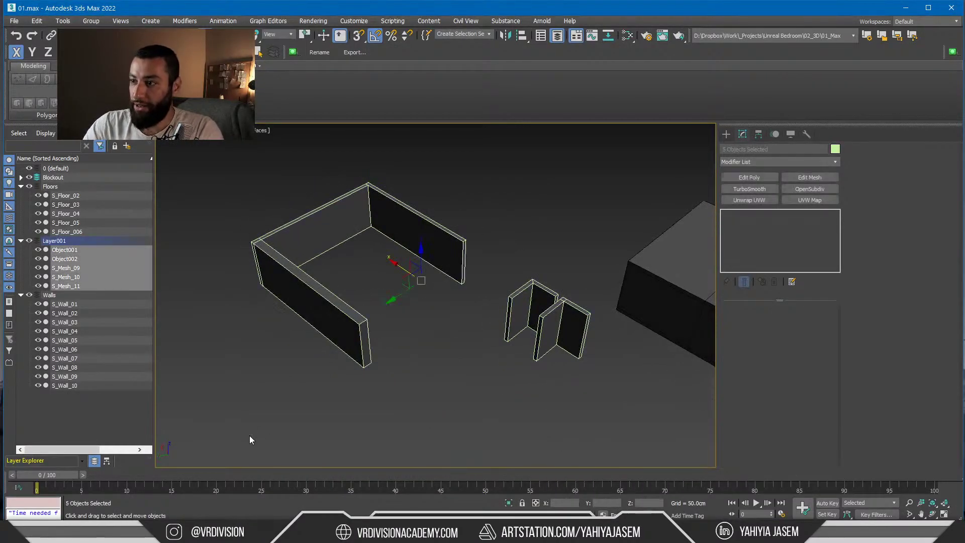
key(ctrl+z)
key(ctrl+z)
key(ctrl+z)
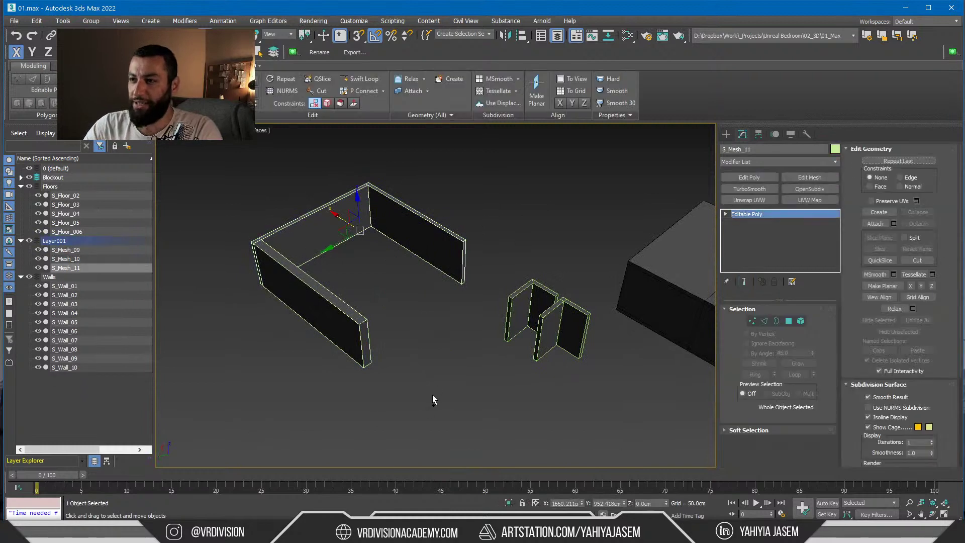
key(ctrl+z)
key(ctrl+z)
key(ctrl+z)
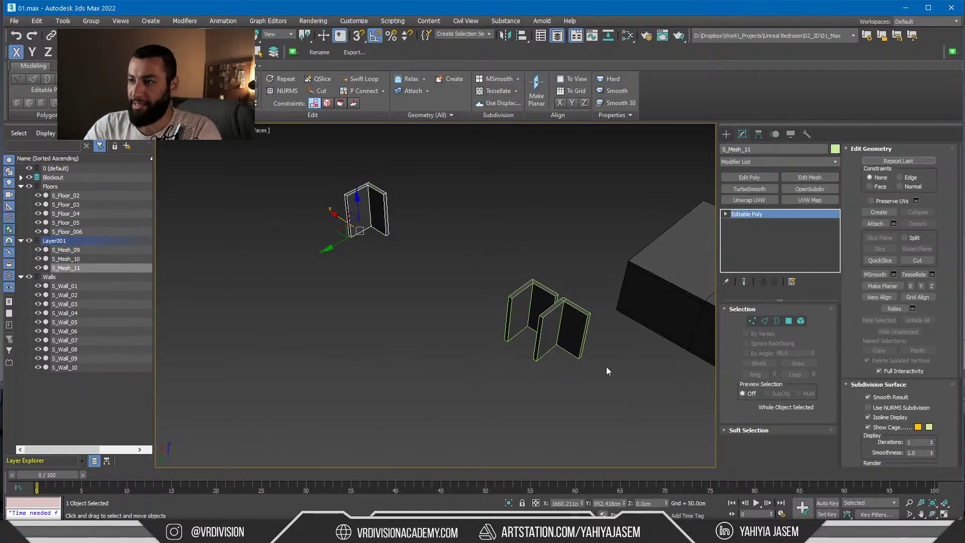
key(ctrl+z)
key(ctrl+z)
key(ctrl+z)
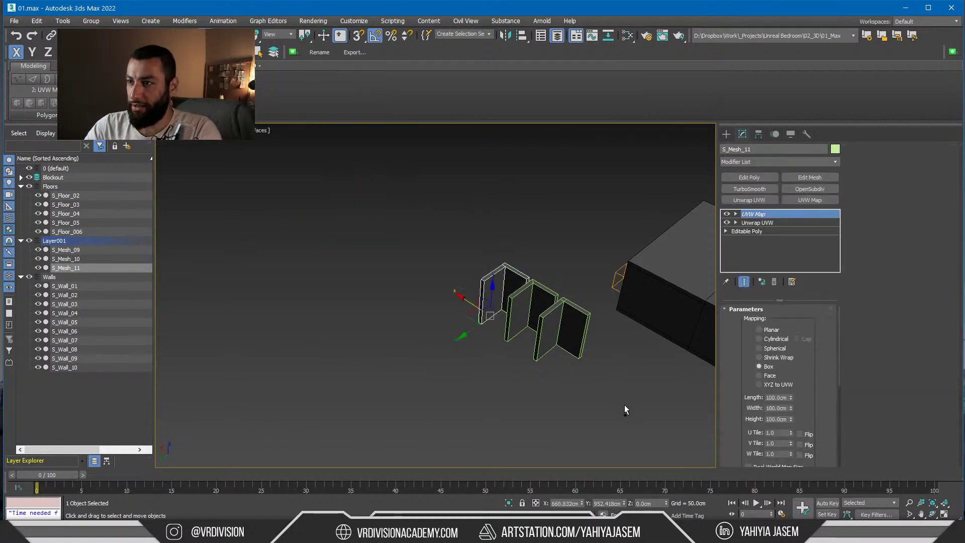
key(ctrl+z)
key(ctrl+z)
key(ctrl+z)
key(ctrl+z)
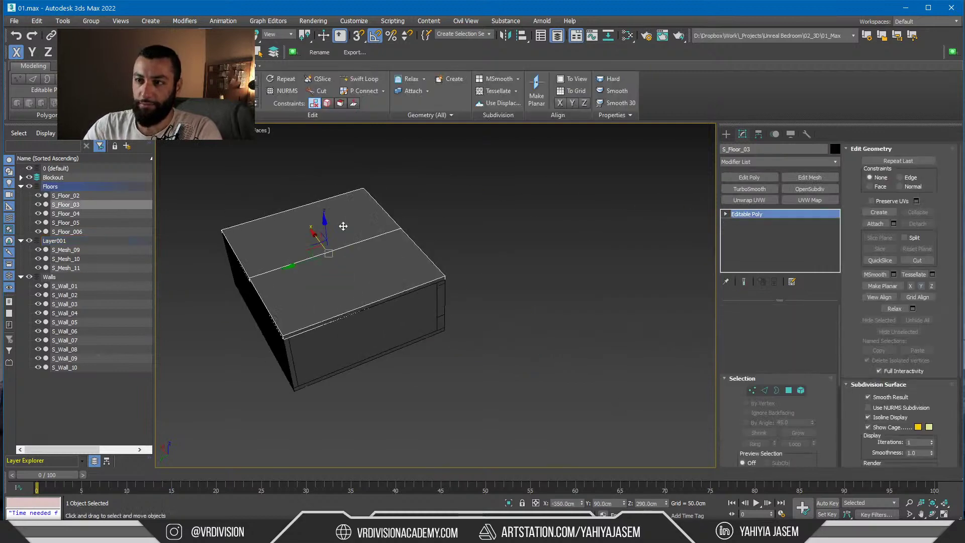
key(ctrl+z)
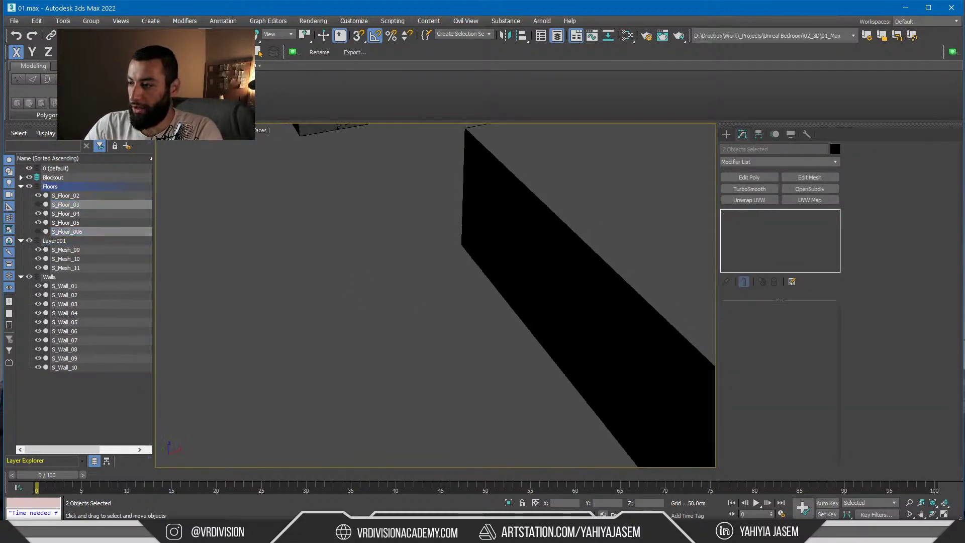
Start a seven-minute timer, orbit out over the house, then return to Unreal facing the bed
click(386, 250)
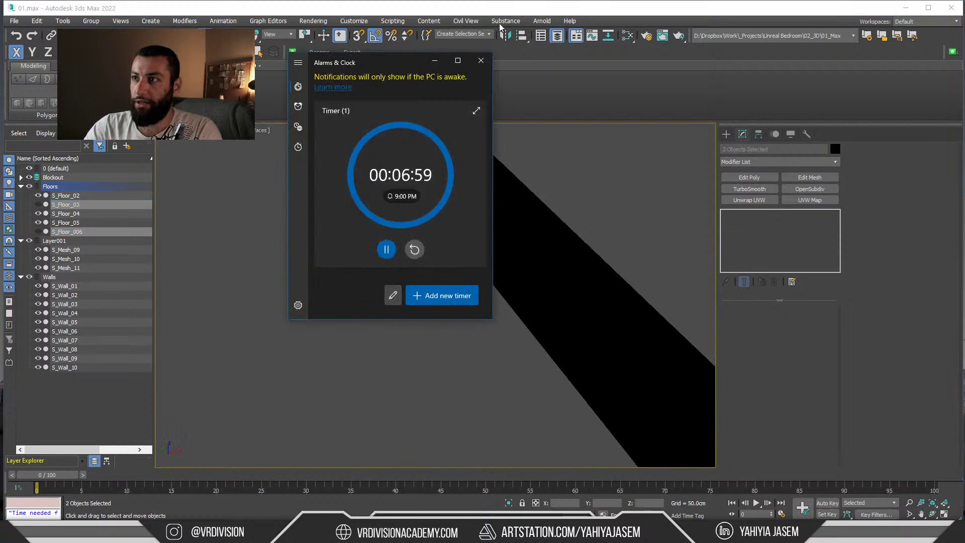
click(499, 28)
scroll(414, 300, down, 10)
middle_drag(413, 300, 453, 470)
click(452, 232)
scroll(420, 207, up, 5)
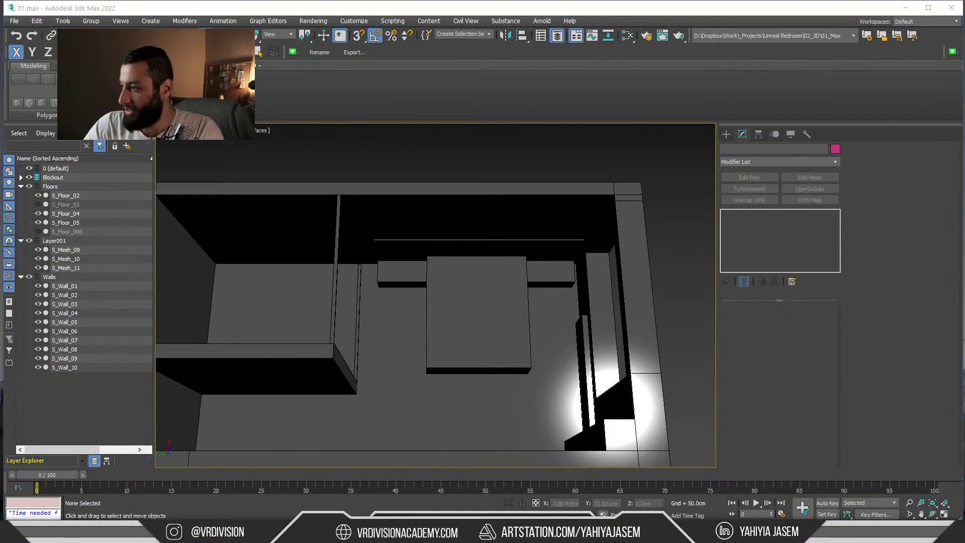
key(alt+Tab)
right_drag(445, 303, 509, 296)
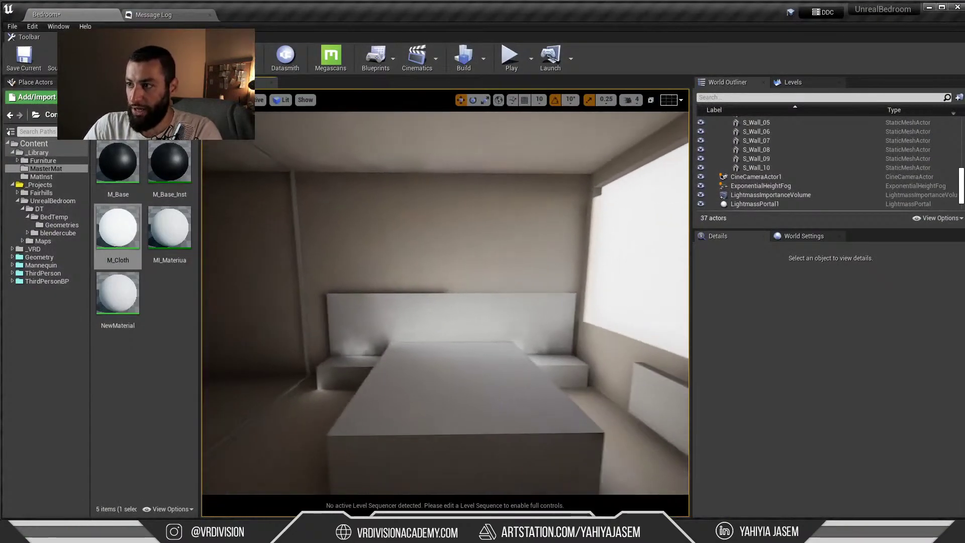
Show the PureRef reference board full screen and centre the bedroom reference image
key(alt+Tab)
key(ctrl+f)
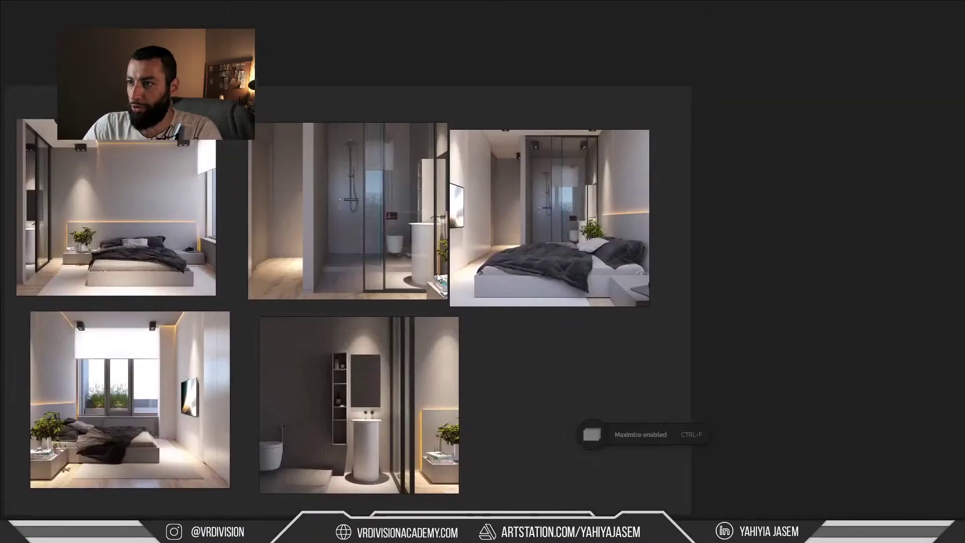
scroll(456, 124, up, 3)
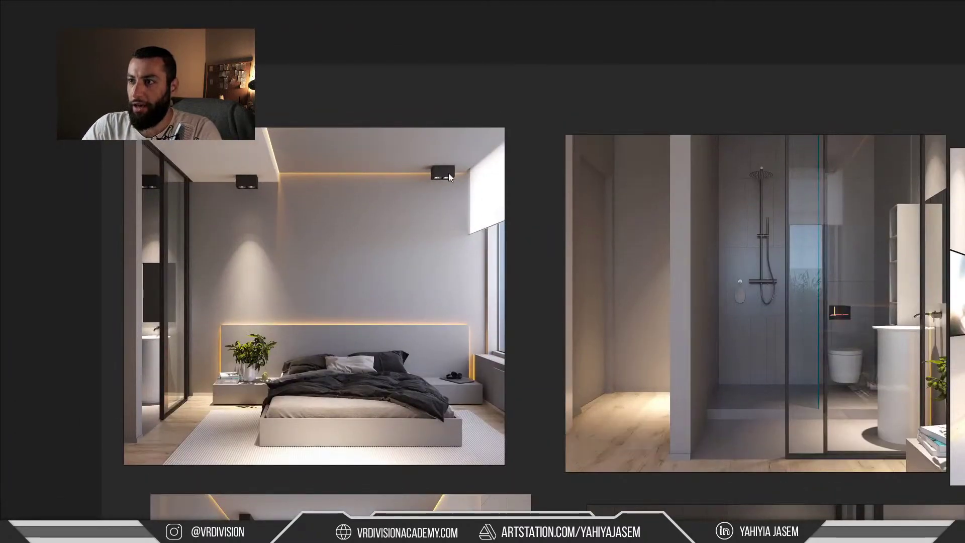
scroll(442, 168, up, 1)
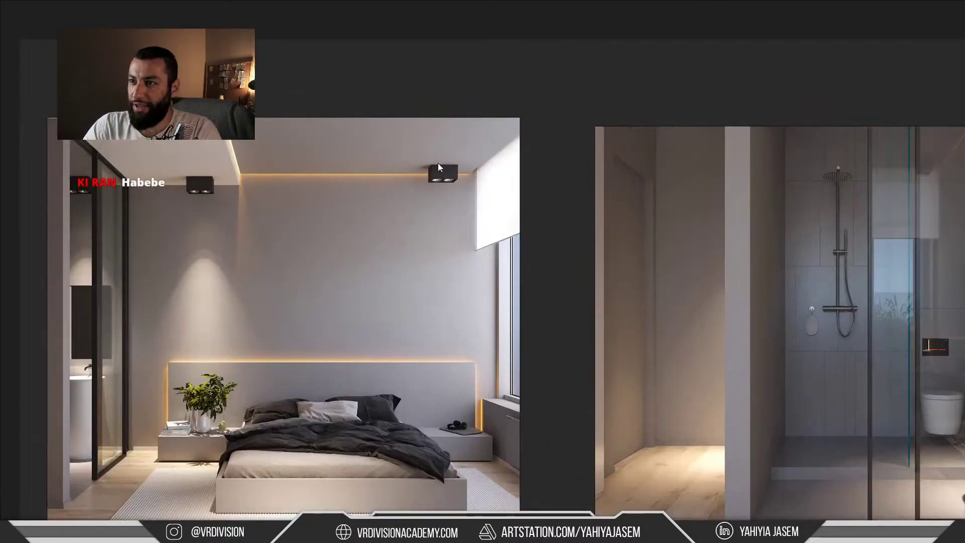
middle_drag(447, 172, 492, 161)
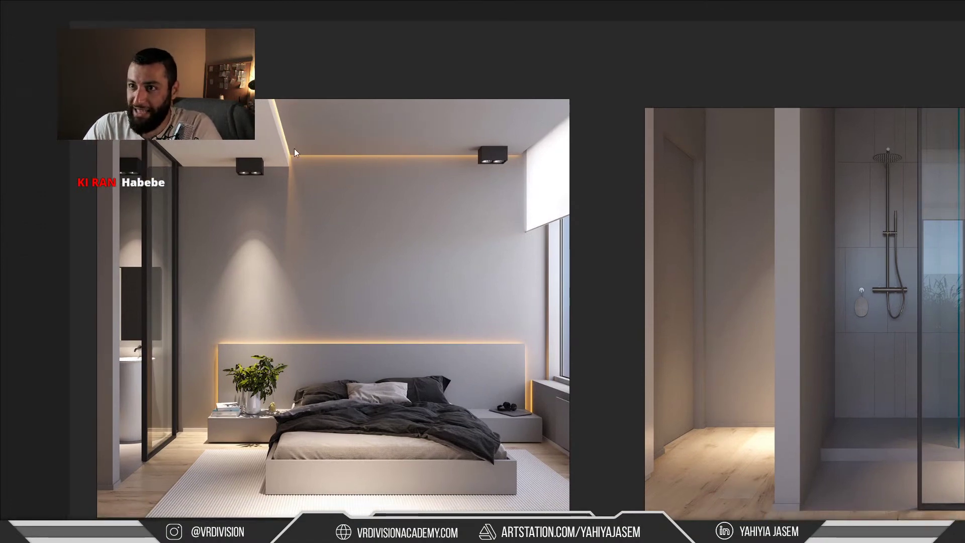
scroll(97, 393, up, 2)
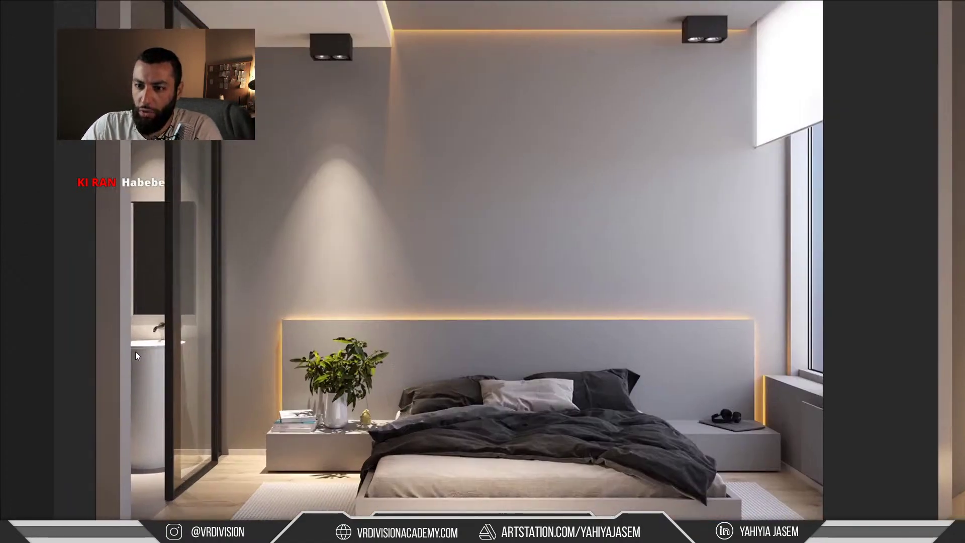
middle_drag(181, 490, 274, 378)
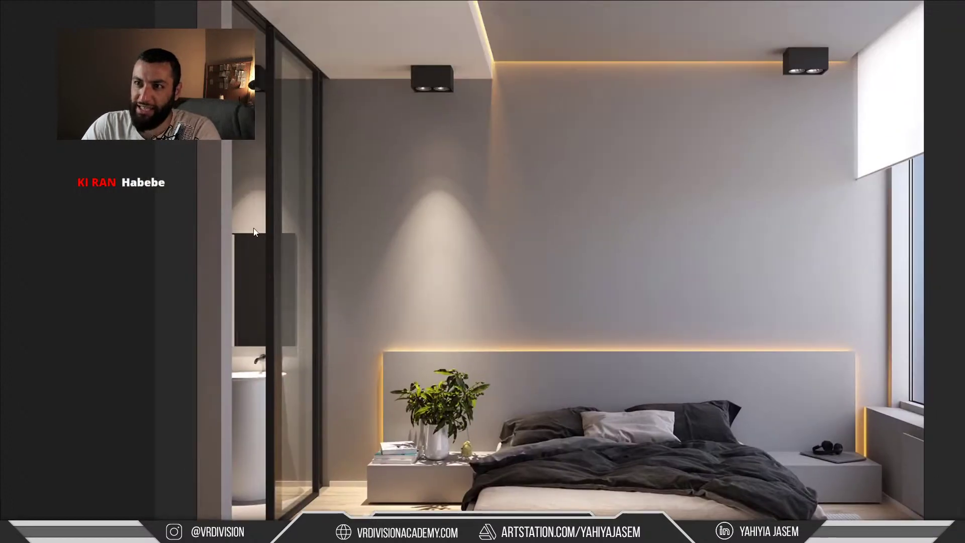
Compare the bedroom reference with the Unreal scene, then pan the board to the bathroom image
key(alt+Tab)
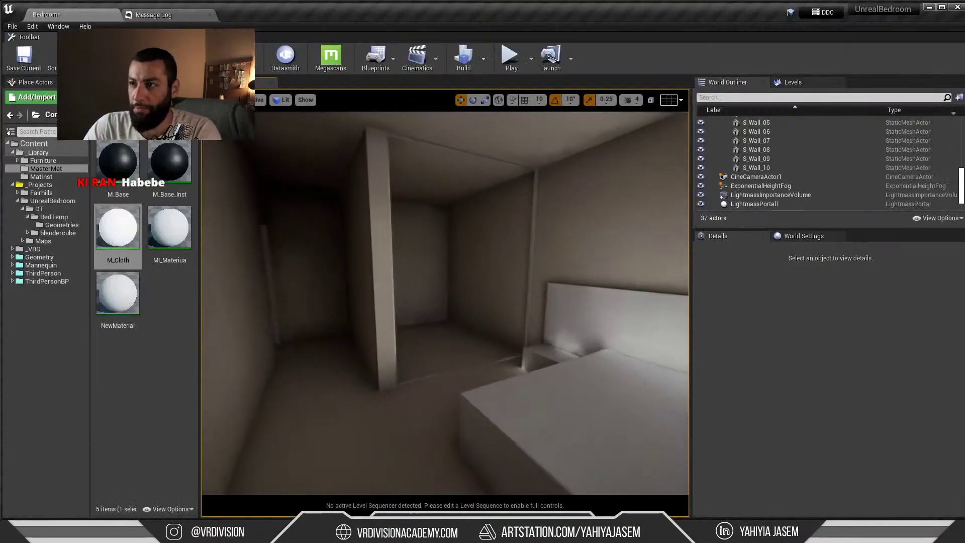
key(alt+Tab)
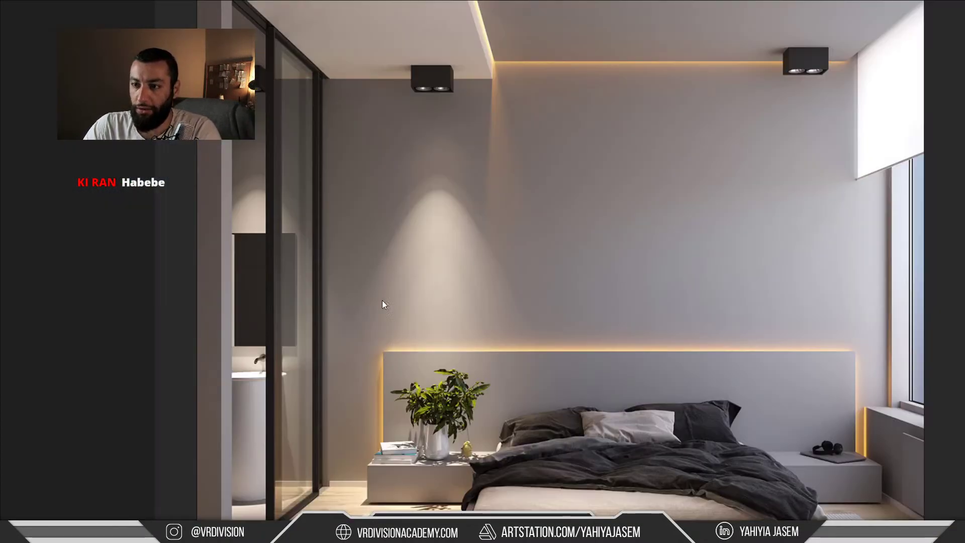
scroll(390, 303, down, 1)
key(alt+Tab)
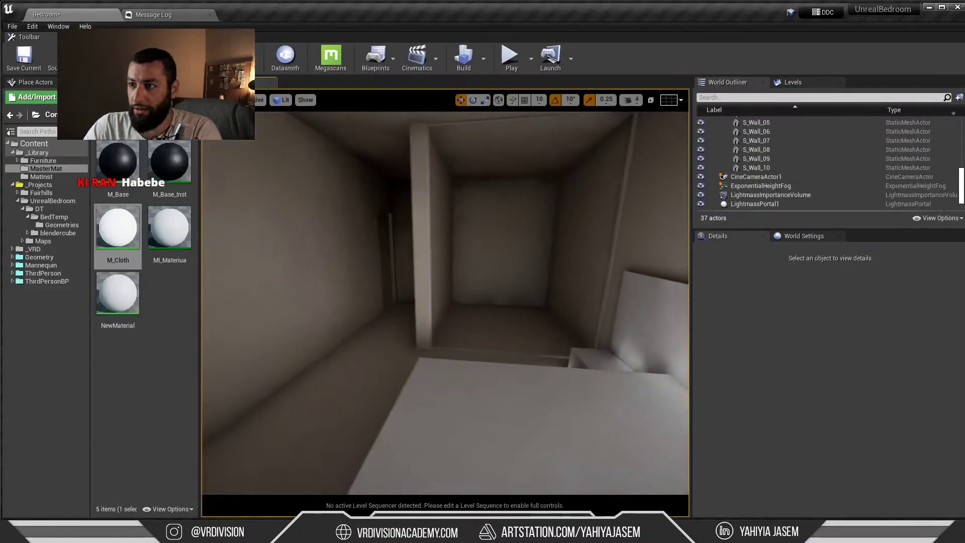
key(alt+Tab)
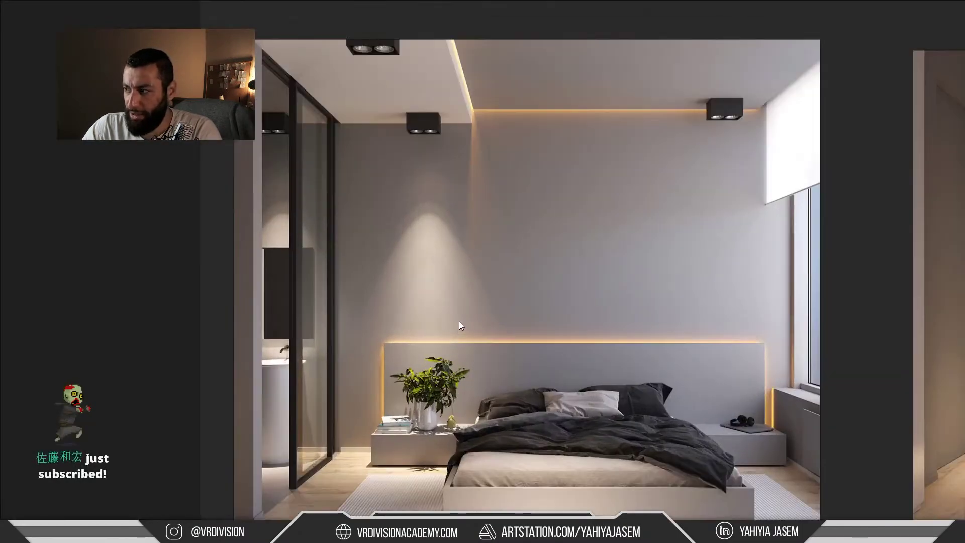
middle_drag(948, 395, 589, 270)
scroll(589, 271, down, 2)
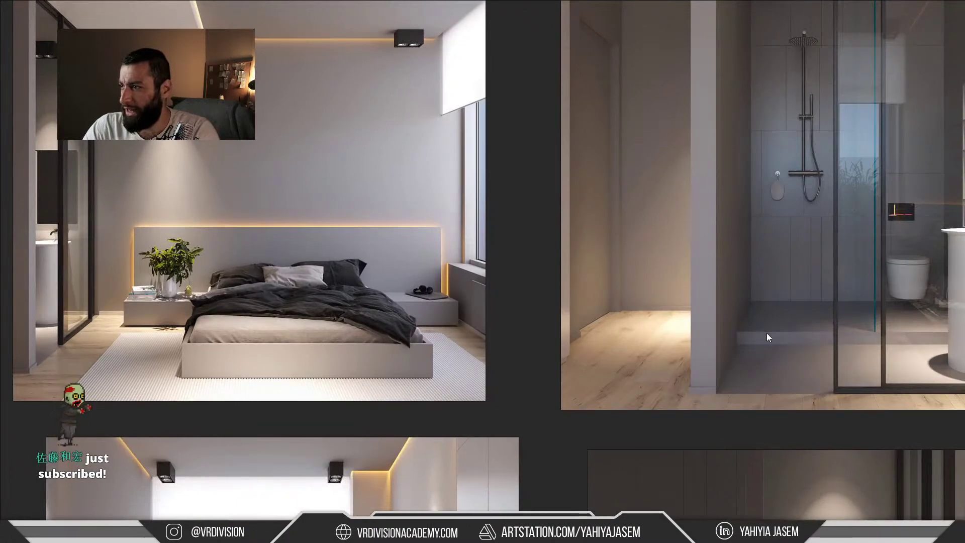
scroll(758, 266, down, 1)
scroll(864, 391, down, 1)
Line up the Unreal bedroom view against the references, then minimise Unreal and bring up 3ds Max
key(alt+Tab)
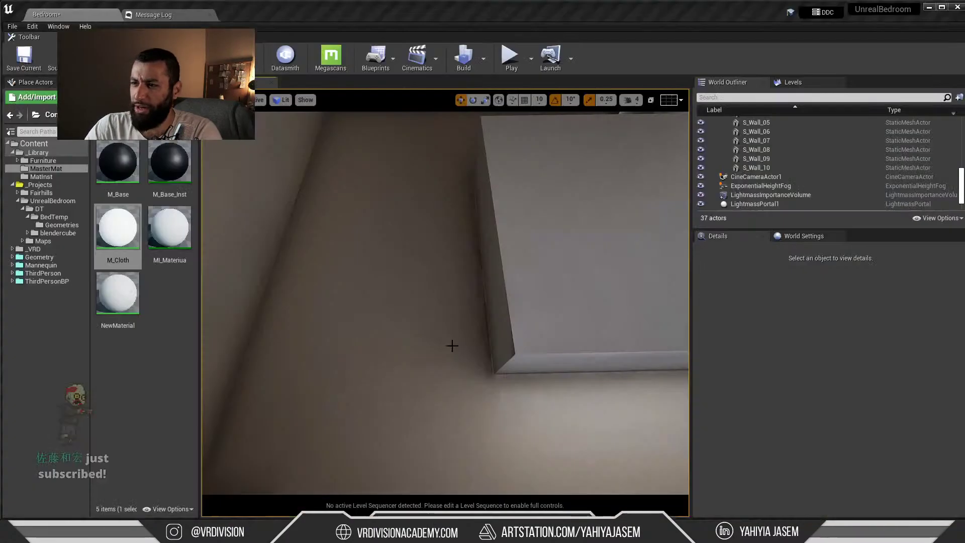
right_drag(452, 345, 471, 337)
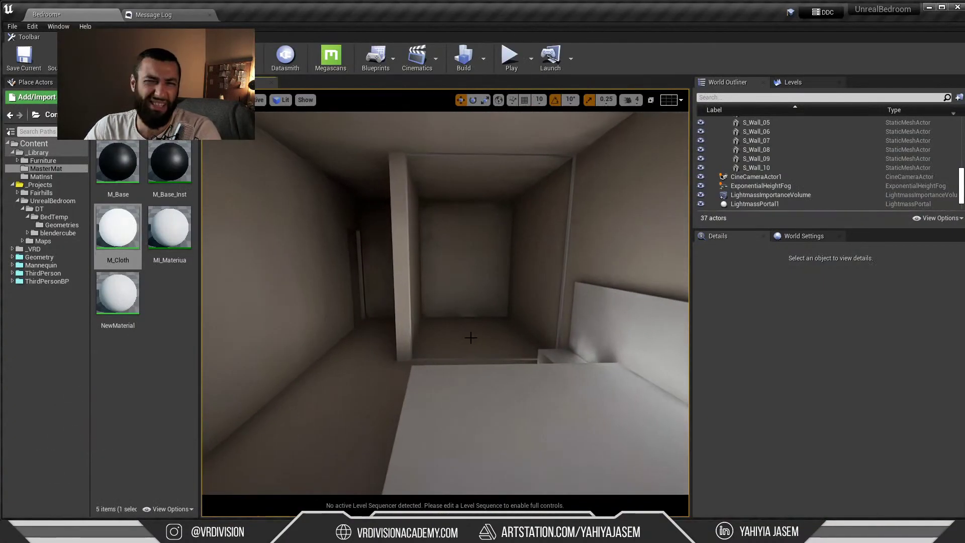
key(alt+Tab)
middle_drag(575, 352, 478, 357)
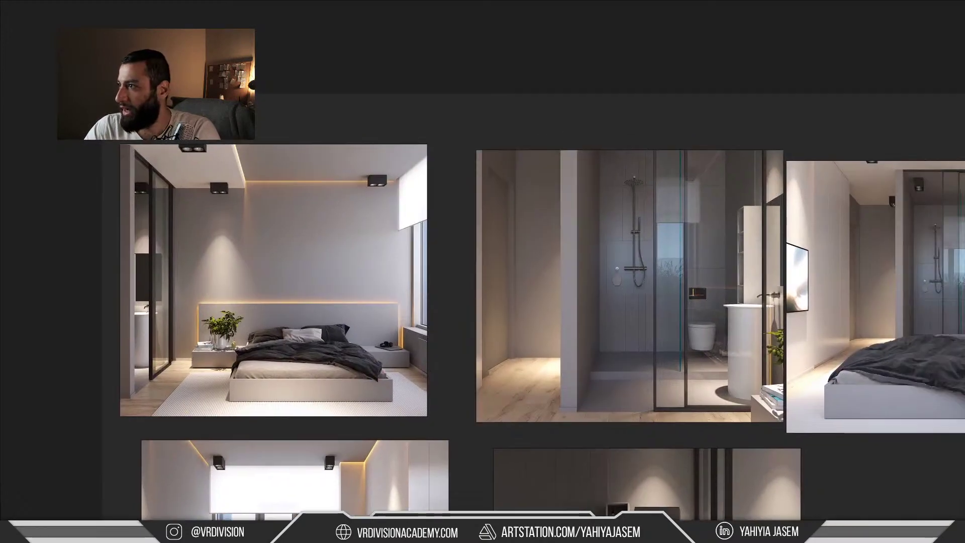
key(alt+Tab)
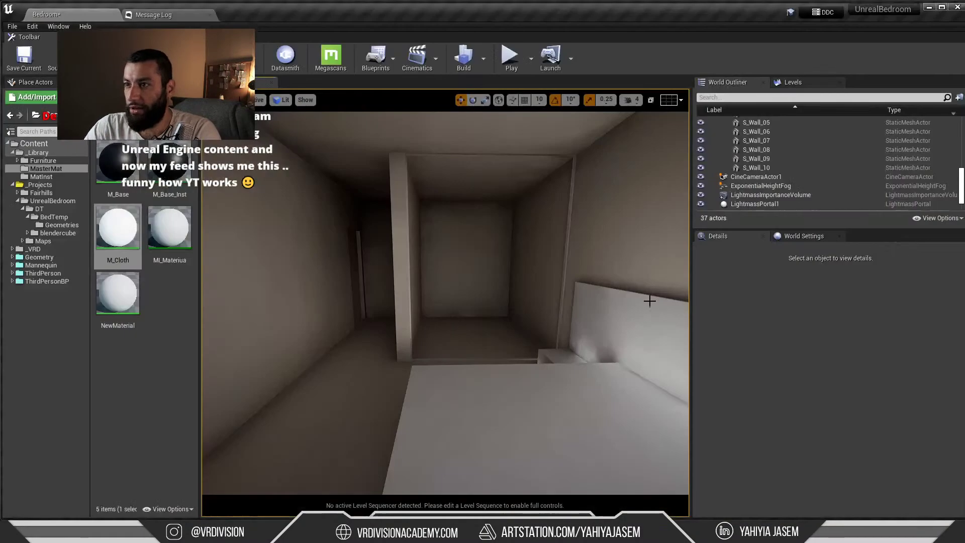
right_drag(566, 286, 546, 286)
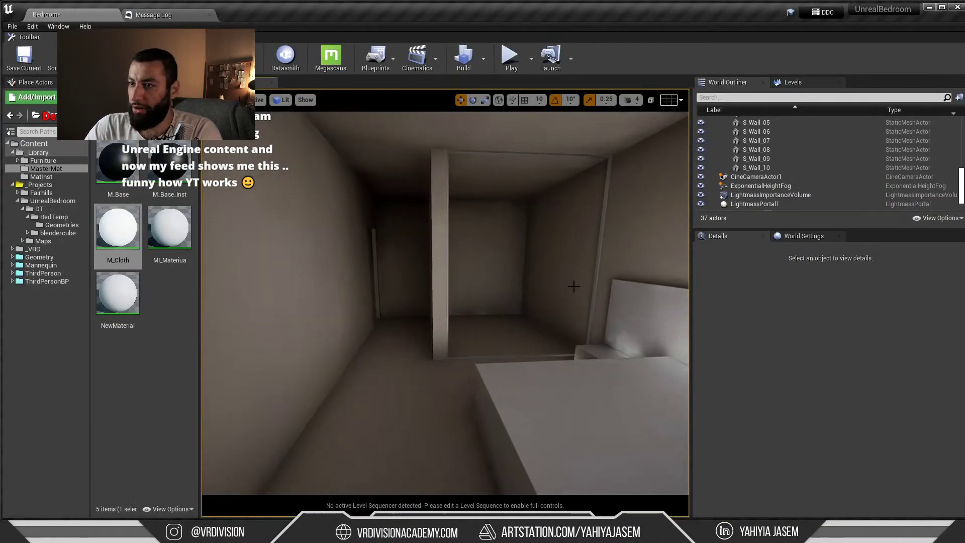
click(929, 7)
key(alt+Tab)
key(Tab)
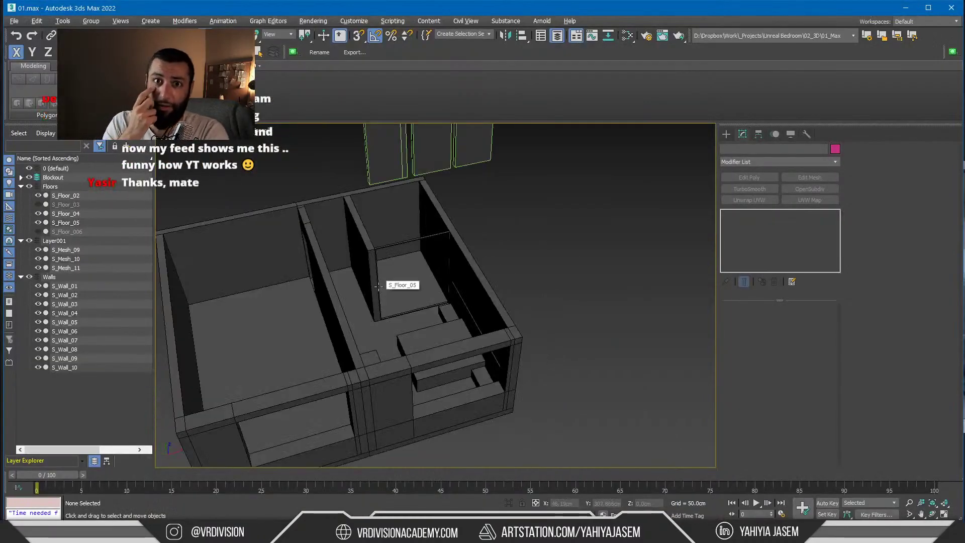
Measure the wall ledge with a snapped tape helper, reading 220 cm
alt+middle_drag(366, 300, 380, 190)
scroll(476, 293, down, 5)
scroll(379, 190, up, 3)
alt+middle_drag(350, 317, 419, 241)
key(t)
scroll(415, 332, up, 7)
key(s)
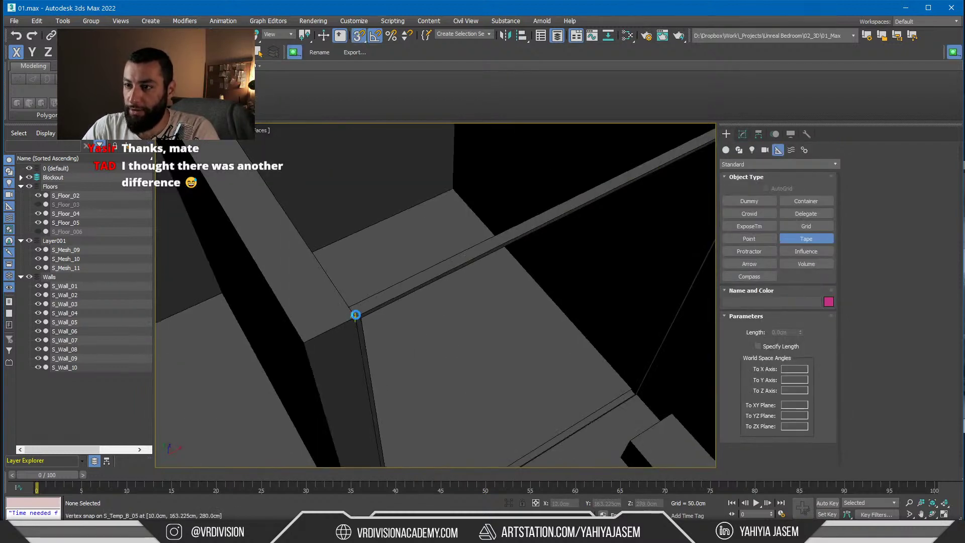
alt+middle_drag(356, 315, 236, 365)
drag(236, 366, 468, 251)
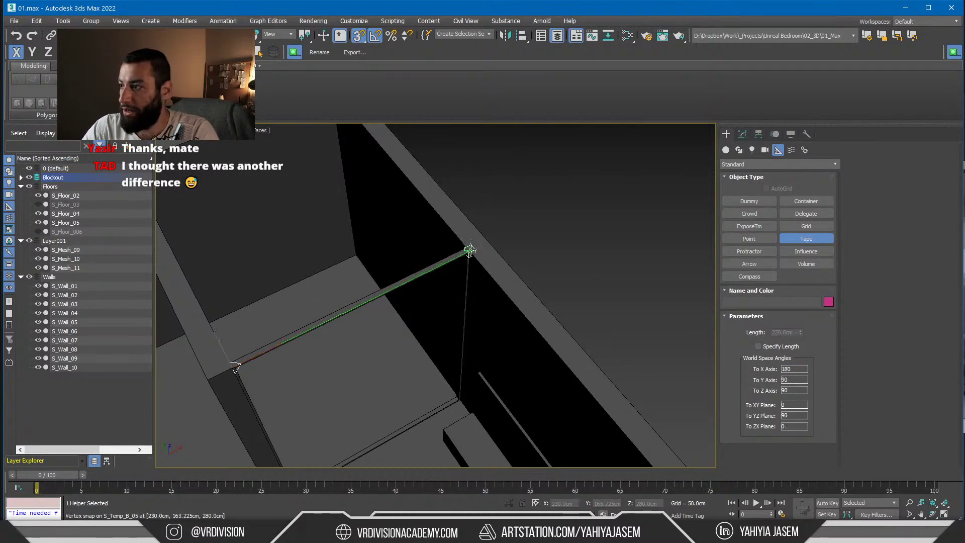
right_click(558, 245)
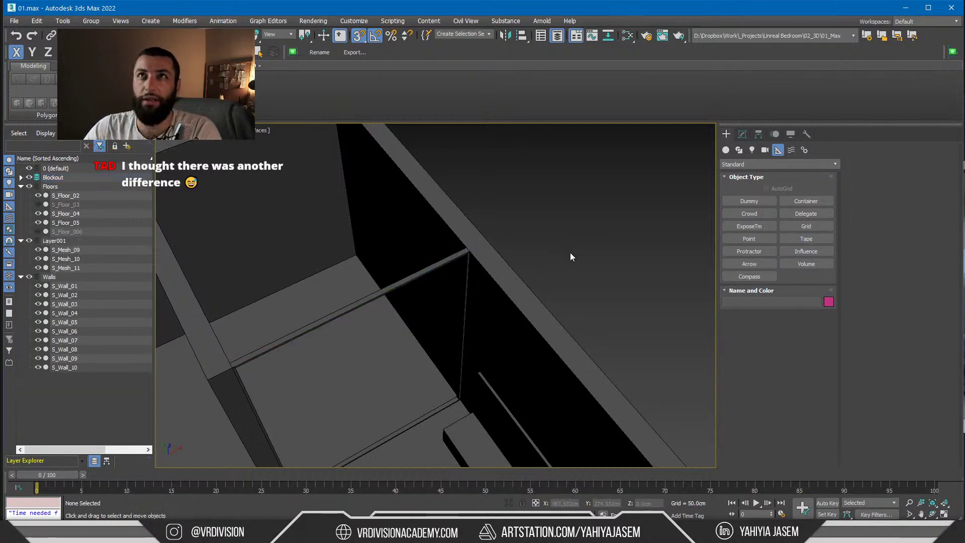
From a top-down view, window-select all 14 wall and floor objects of the room
scroll(573, 247, down, 5)
alt+middle_drag(573, 246, 539, 275)
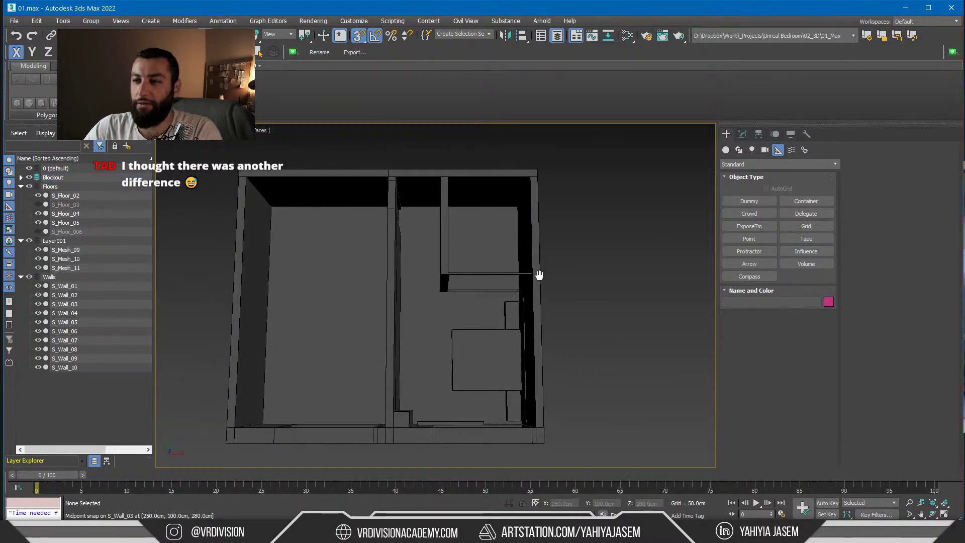
scroll(539, 275, down, 6)
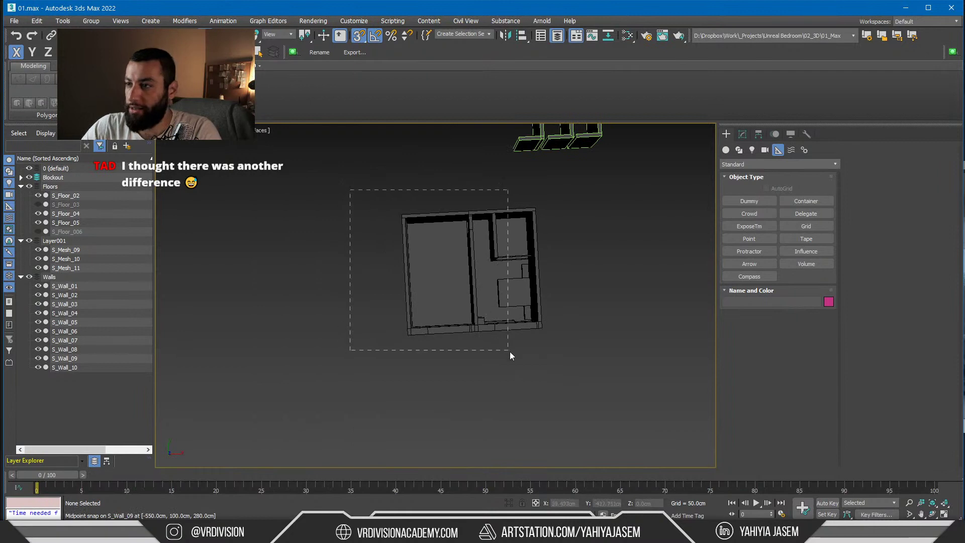
drag(509, 352, 512, 359)
scroll(513, 360, up, 8)
Add a shared Edit Poly modifier to the 14 selected room objects
scroll(507, 302, down, 3)
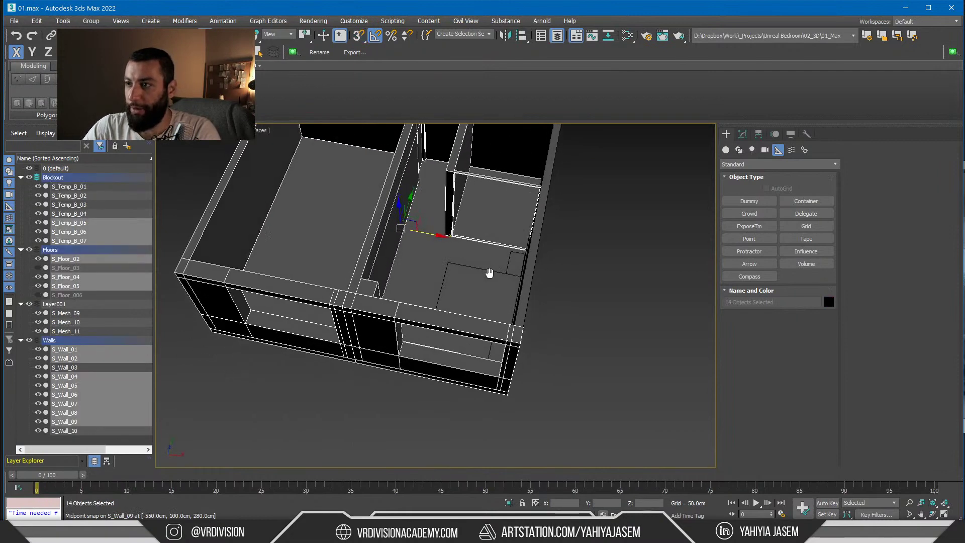
alt+middle_drag(489, 273, 472, 324)
click(742, 135)
alt+middle_drag(472, 324, 486, 321)
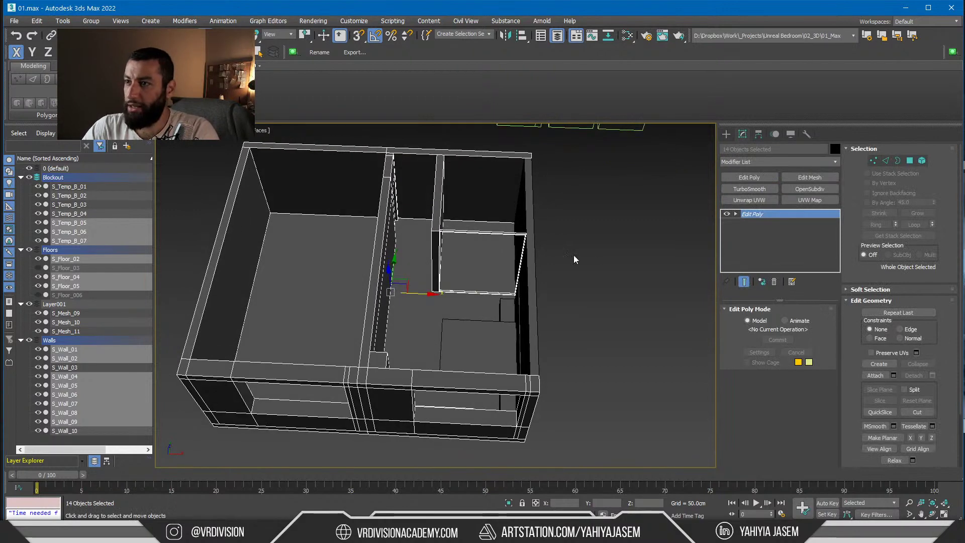
alt+middle_drag(574, 256, 557, 244)
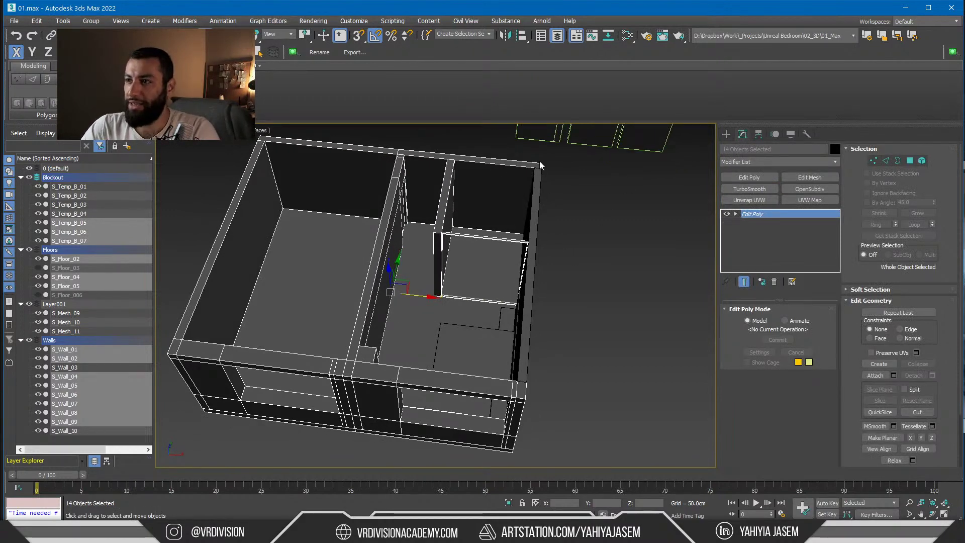
key(ctrl+z)
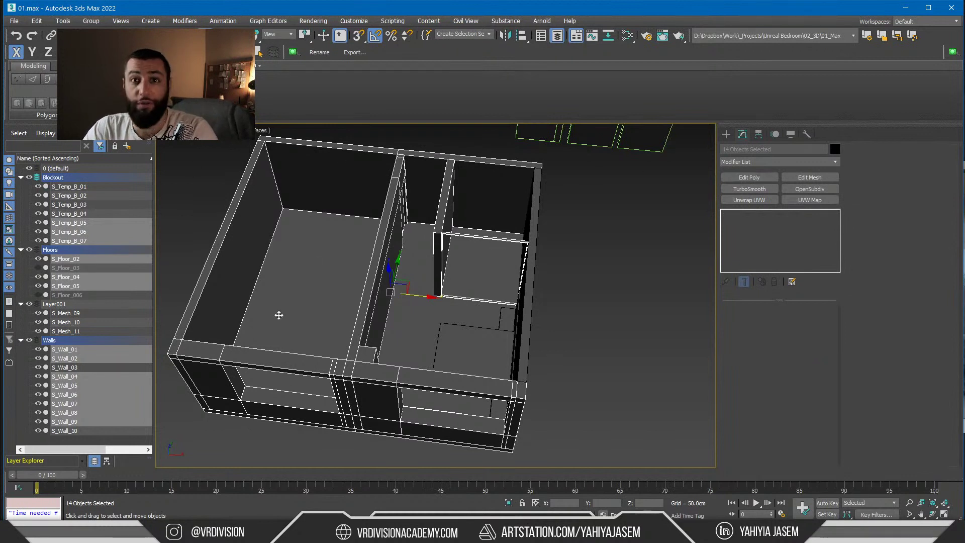
click(749, 178)
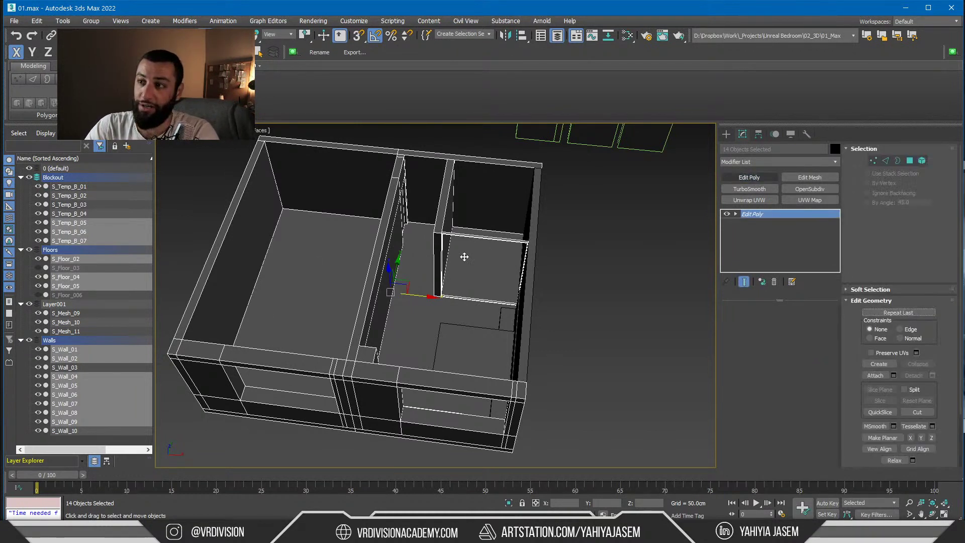
In Vertex mode, select the vertices on the room's left side and drag them along X
key(1)
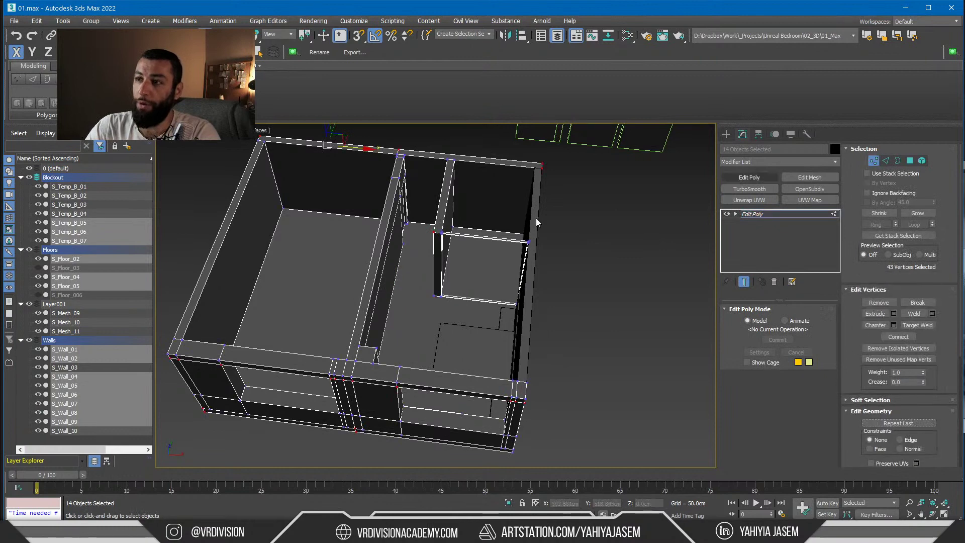
scroll(455, 223, down, 5)
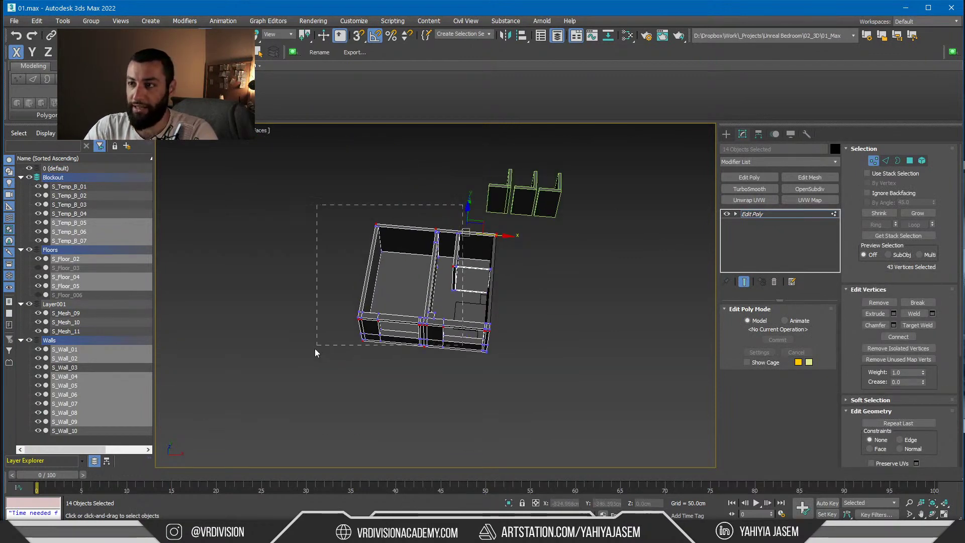
drag(315, 352, 262, 402)
drag(488, 284, 459, 296)
scroll(461, 298, up, 4)
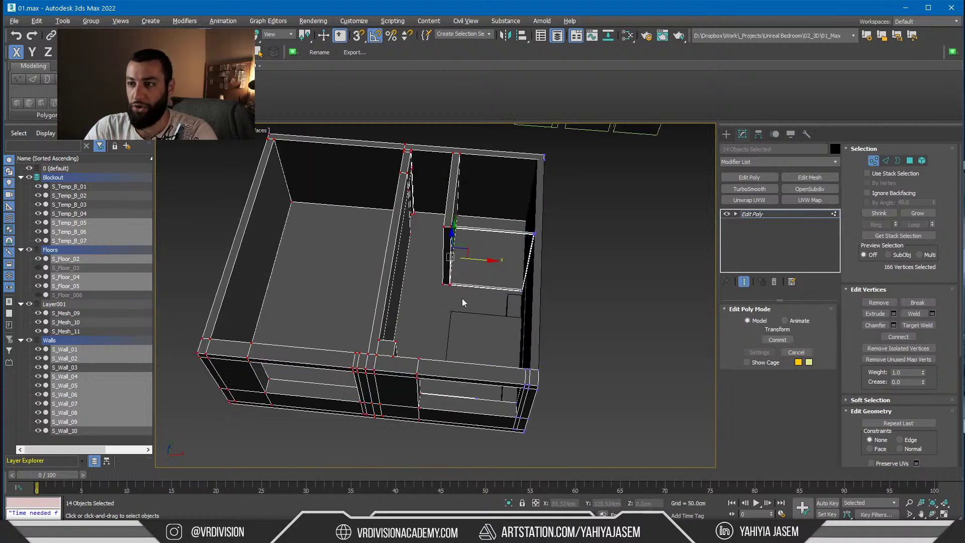
alt+middle_drag(461, 298, 469, 318)
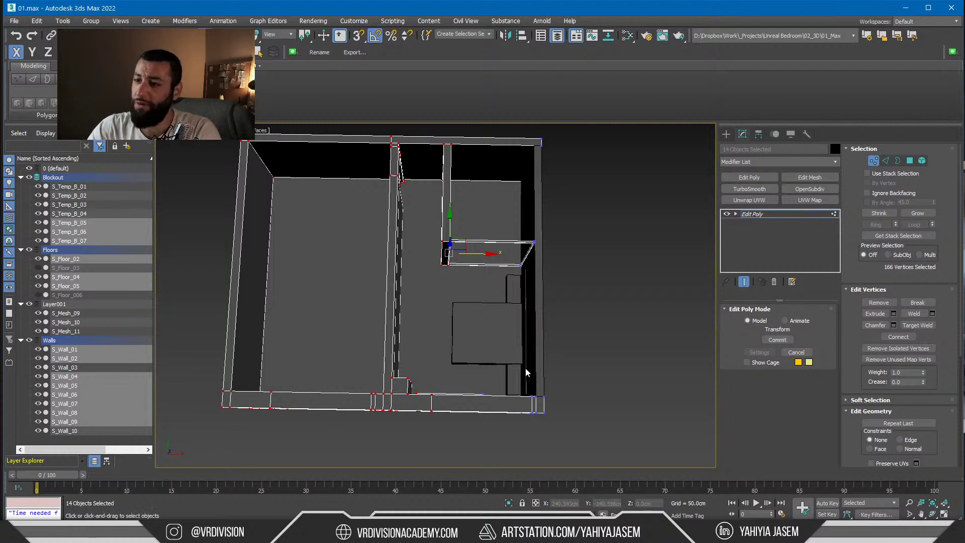
alt+middle_drag(525, 372, 543, 383)
Reselect a set of vertices and offset them 50 cm along X with Move Transform Type-In
key(F12)
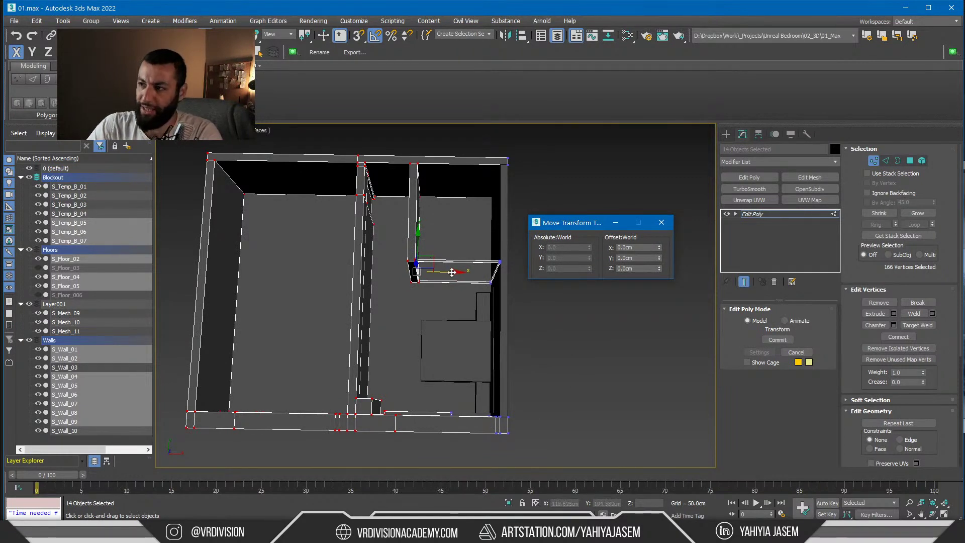
alt+middle_drag(407, 326, 409, 360)
drag(352, 316, 373, 189)
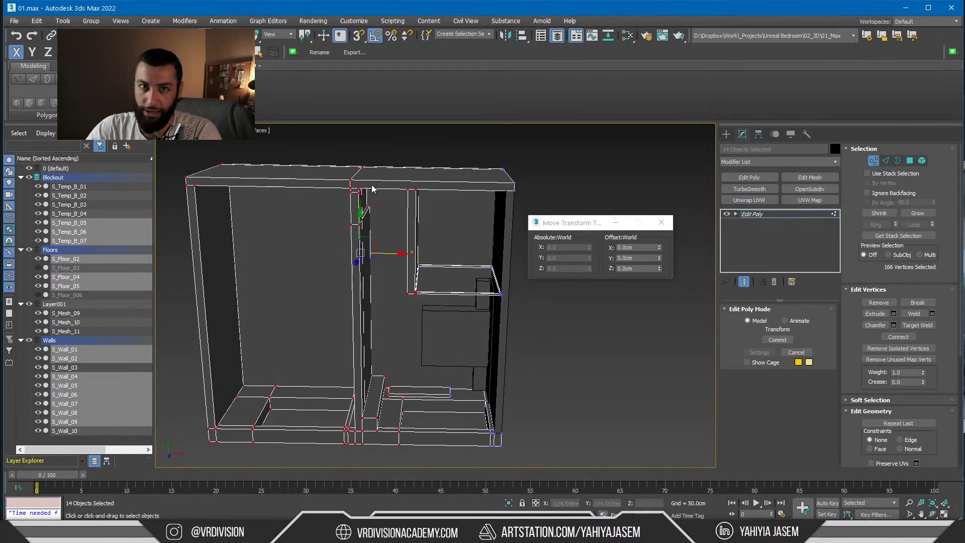
click(641, 250)
text(50)
key(Return)
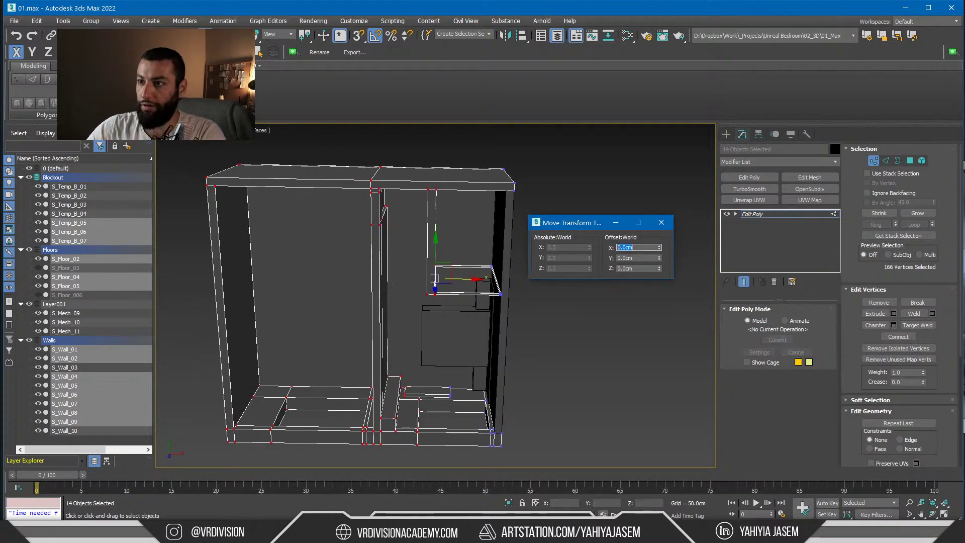
Leave vertex editing, clear the vertex and object selection, and return to the Create panel
alt+middle_drag(412, 312, 424, 275)
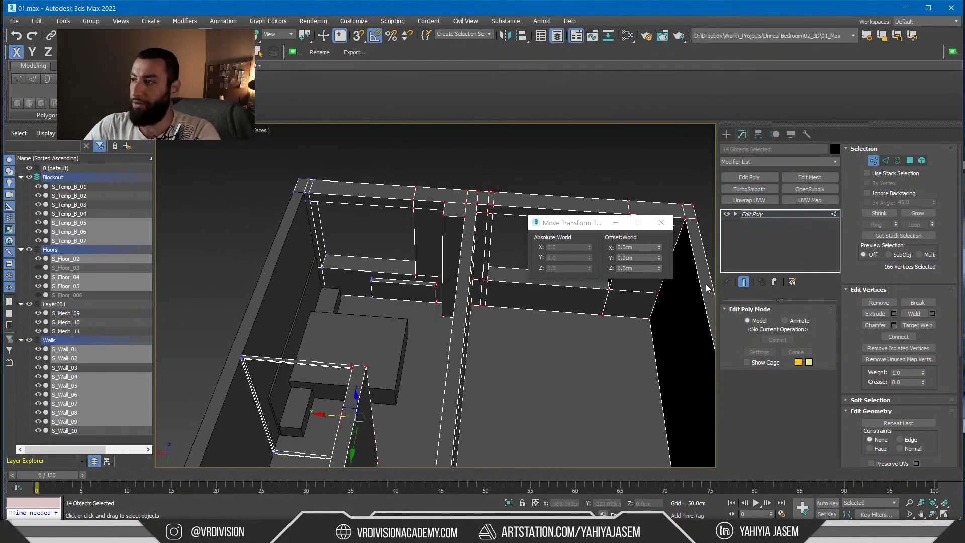
click(707, 286)
click(663, 223)
click(775, 214)
click(510, 185)
alt+middle_drag(513, 187, 688, 207)
click(726, 134)
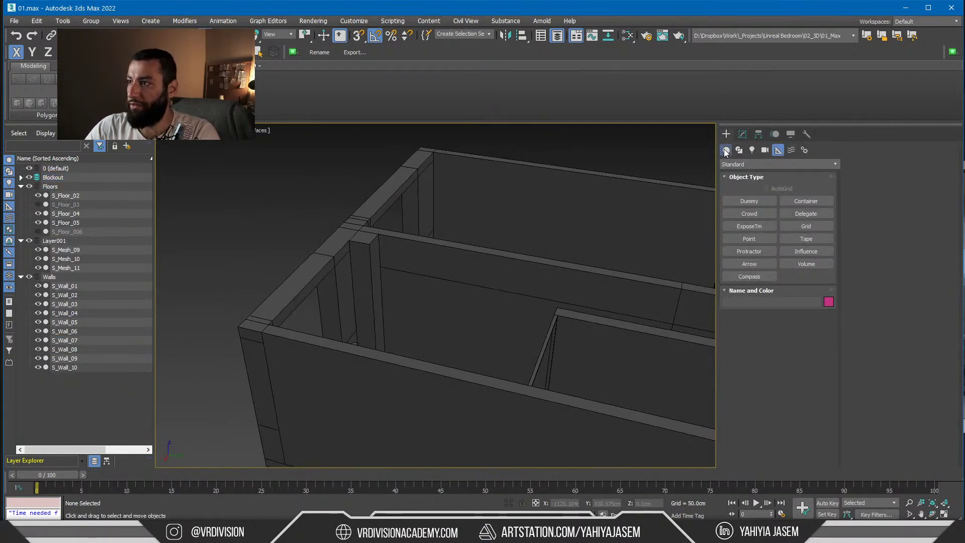
Create a thin box primitive against the wall
click(749, 201)
scroll(405, 291, up, 5)
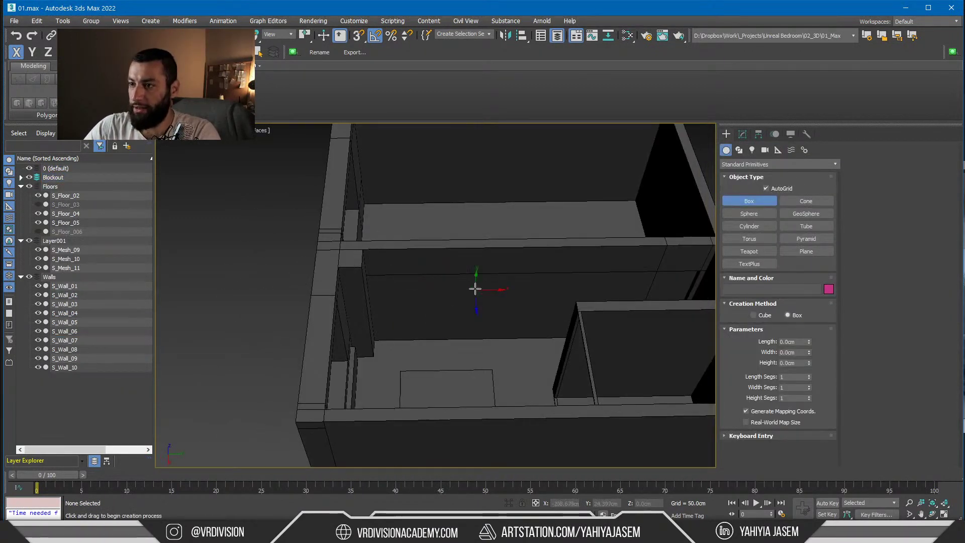
drag(478, 282, 403, 314)
click(402, 315)
Align the new box's centre to the target object's centre, excluding the Z axis
key(alt+a)
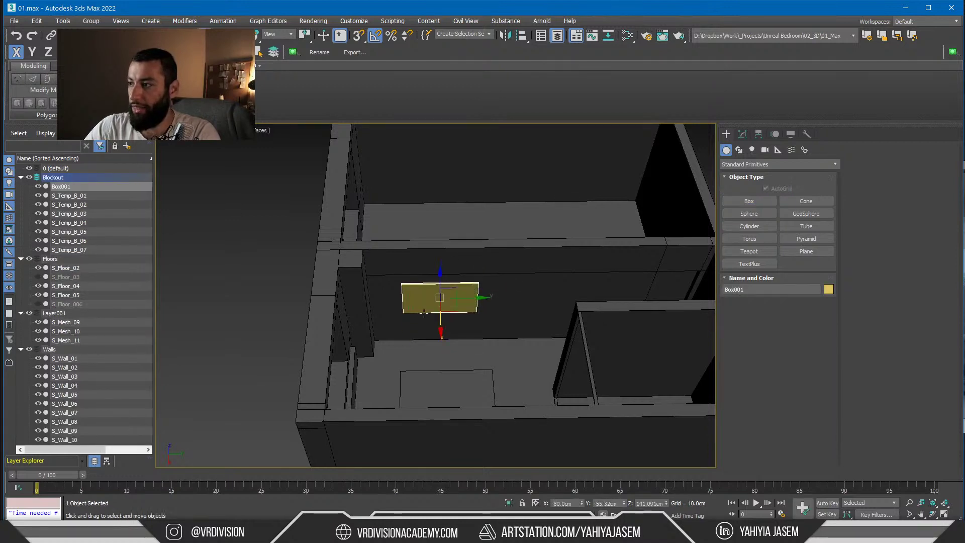
scroll(463, 319, up, 2)
click(452, 418)
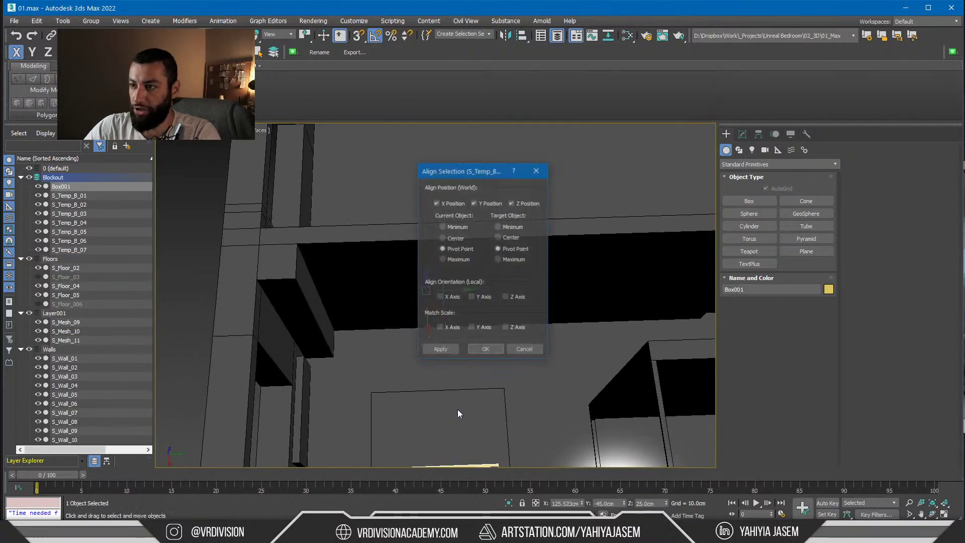
click(512, 202)
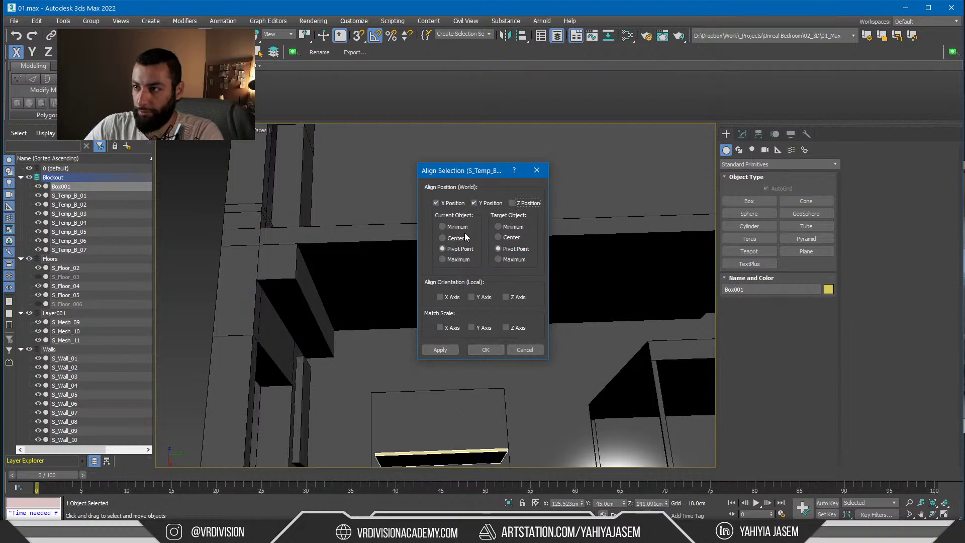
click(442, 238)
click(498, 237)
click(436, 203)
click(486, 349)
alt+middle_drag(470, 330, 295, 229)
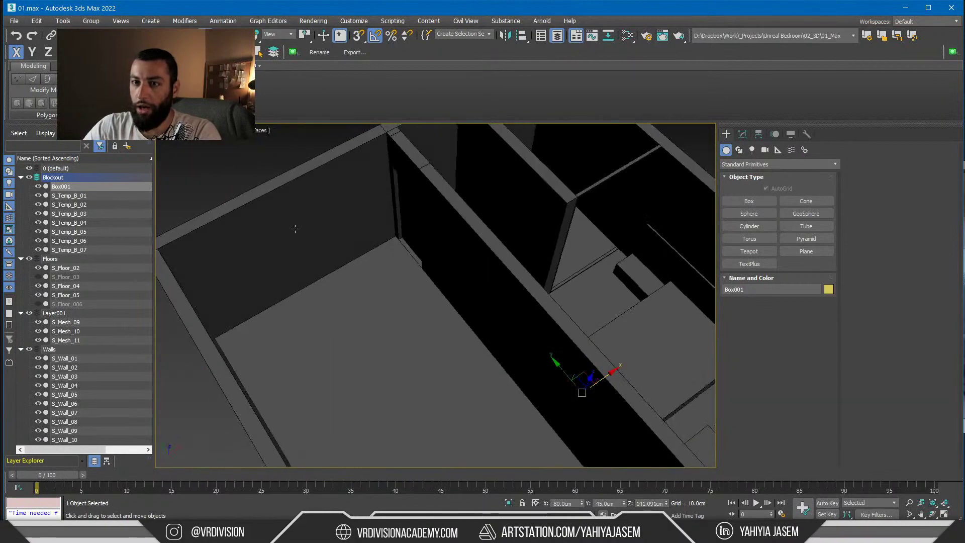
Unhide and select the S_Floor_006 slab and frame it in view
click(38, 304)
click(525, 200)
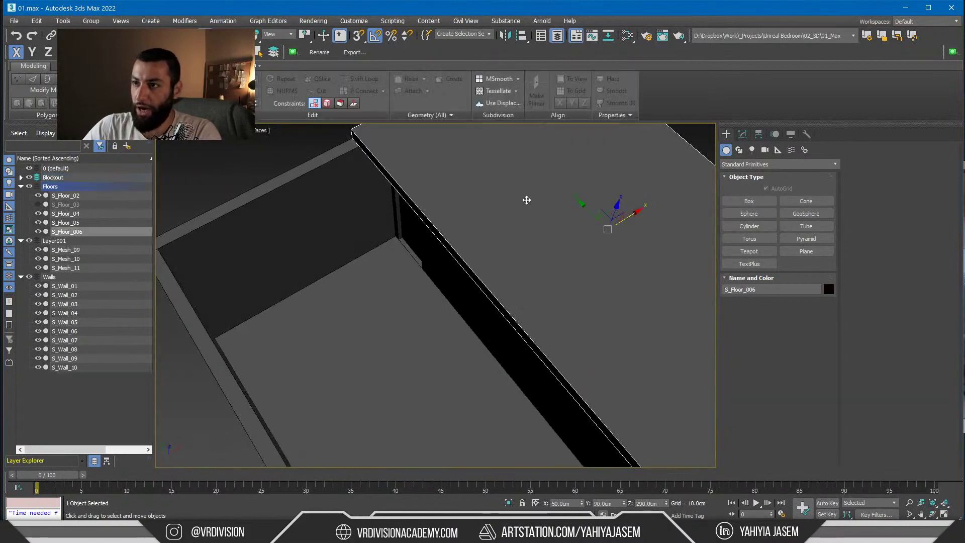
key(z)
alt+middle_drag(525, 201, 356, 307)
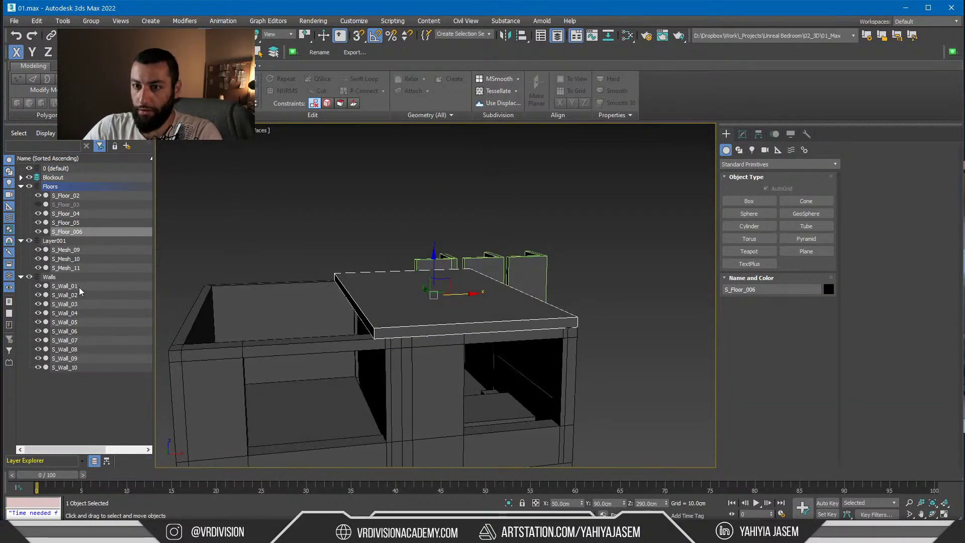
Delete S_Floor_03 and the left room's walls and floor
click(38, 204)
click(270, 306)
key(Delete)
middle_drag(270, 306, 311, 245)
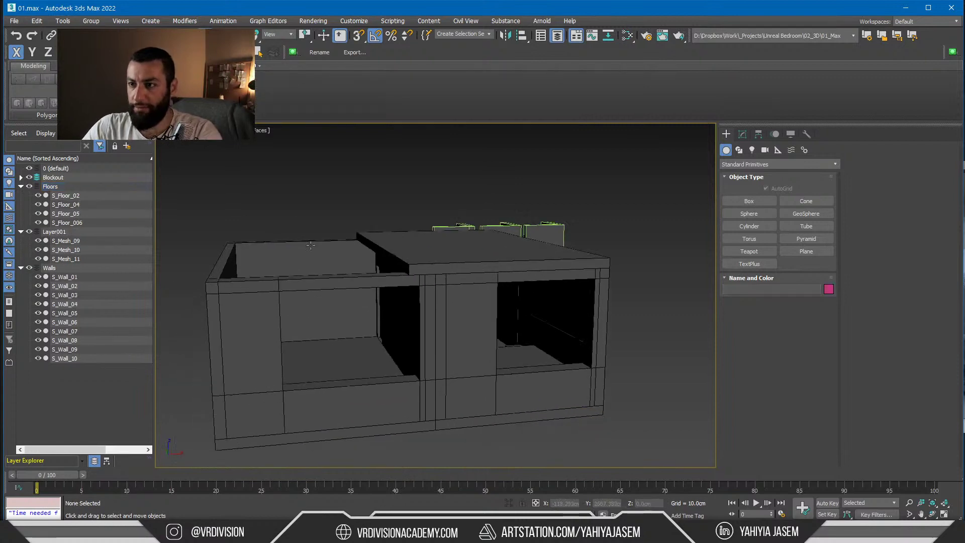
click(310, 245)
key(Delete)
Stretch S_Floor_006's left side face along X to snap onto a wall vertex, then bring up PureRef
click(485, 252)
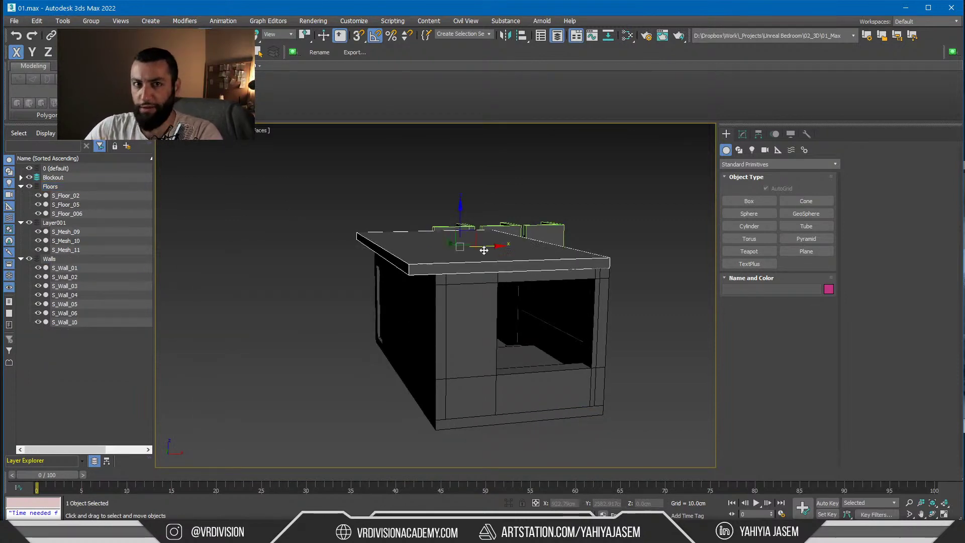
alt+middle_drag(398, 279, 431, 279)
key(4)
click(436, 268)
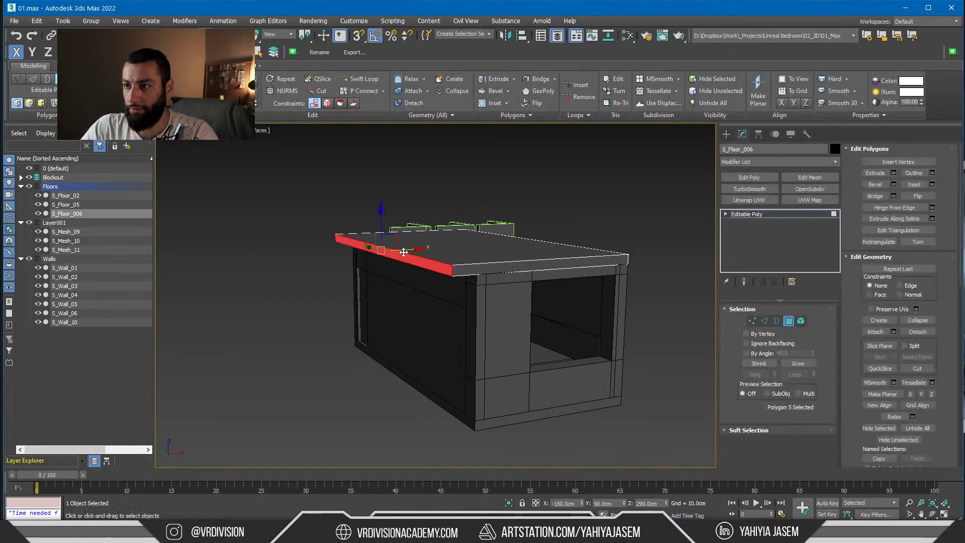
drag(405, 249, 467, 277)
middle_drag(558, 307, 478, 327)
scroll(478, 327, up, 4)
key(4)
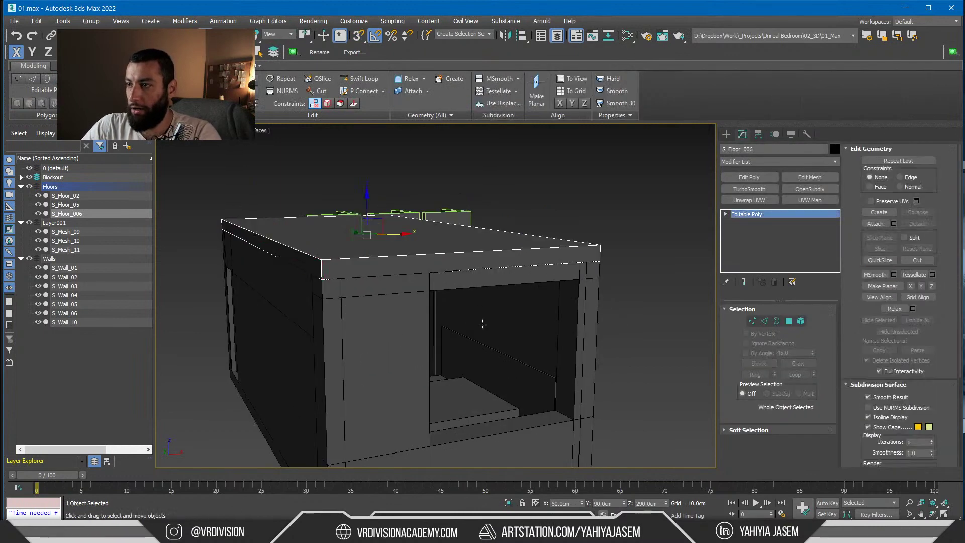
key(alt+Tab)
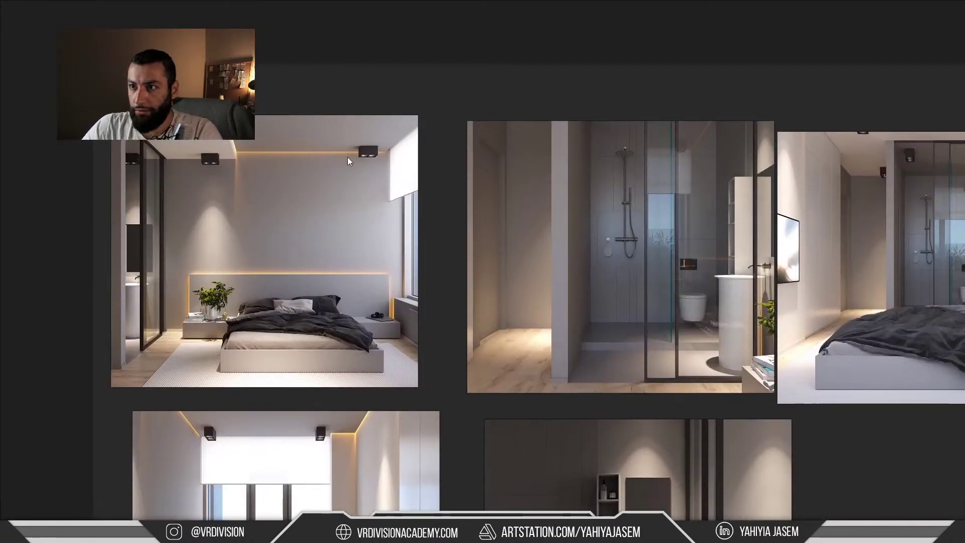
Return to 3ds Max and deselect the floor slab from the viewport right-click menu
key(alt+Tab)
scroll(488, 310, up, 5)
key(alt+Tab)
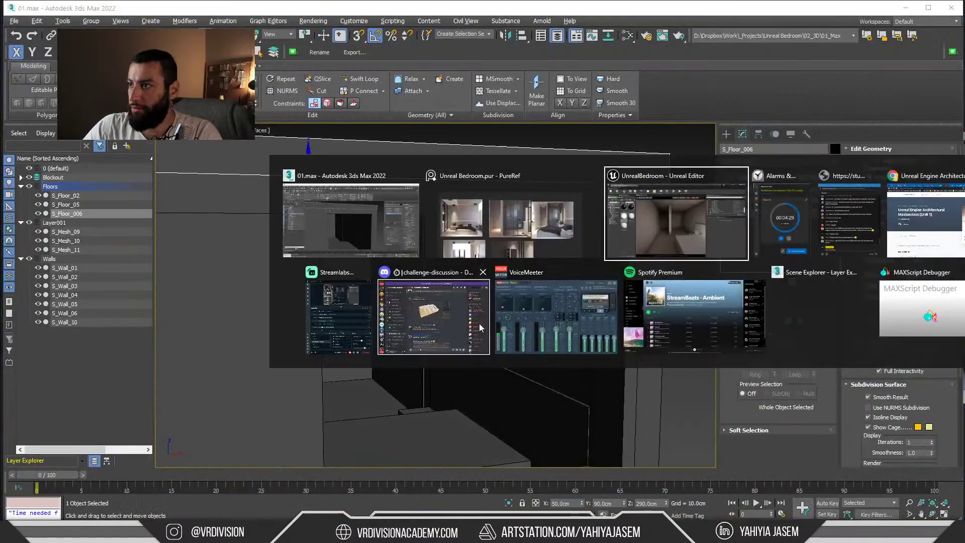
right_click(488, 311)
click(676, 279)
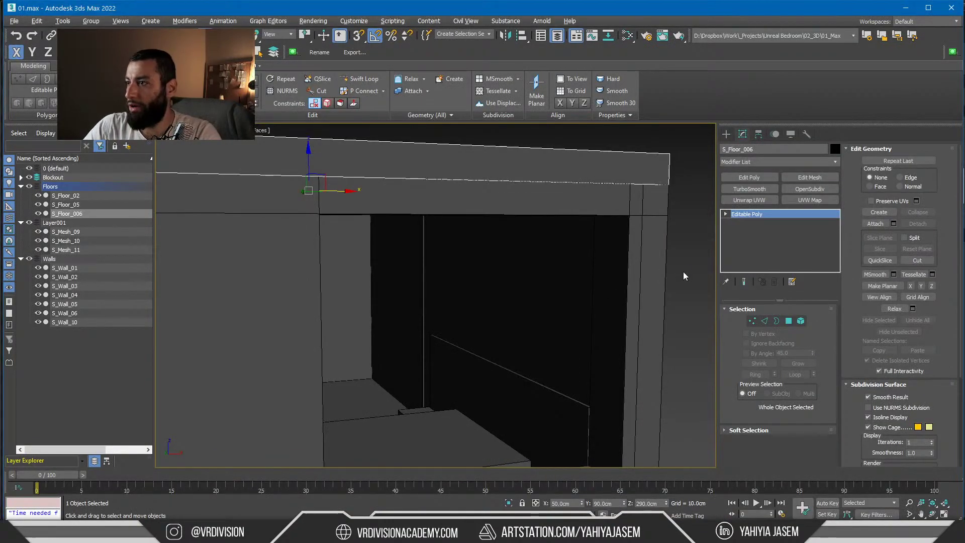
Minimize 3ds Max and compare Unreal's bedroom view against the PureRef reference renders
click(909, 9)
right_drag(495, 231, 495, 279)
key(alt+Tab)
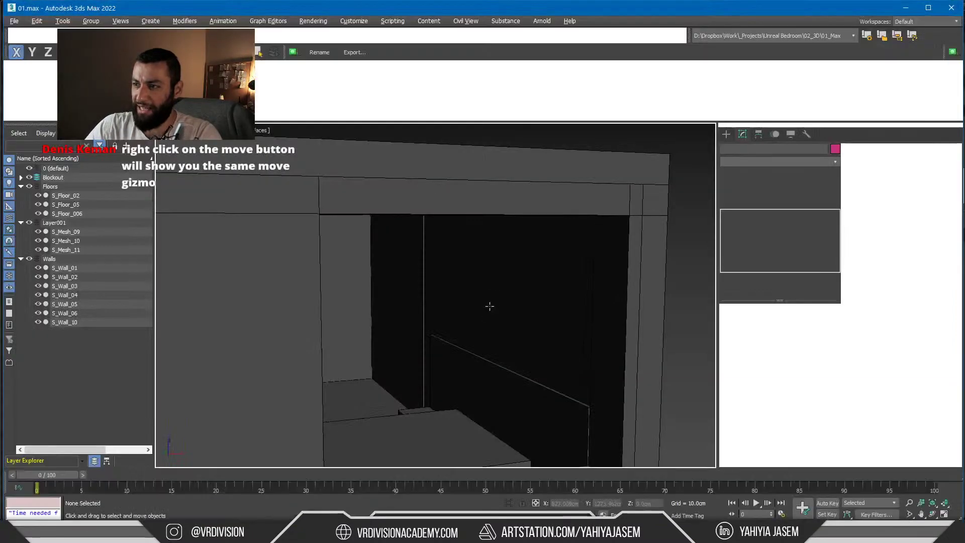
key(alt+Tab)
key(alt+Tab)
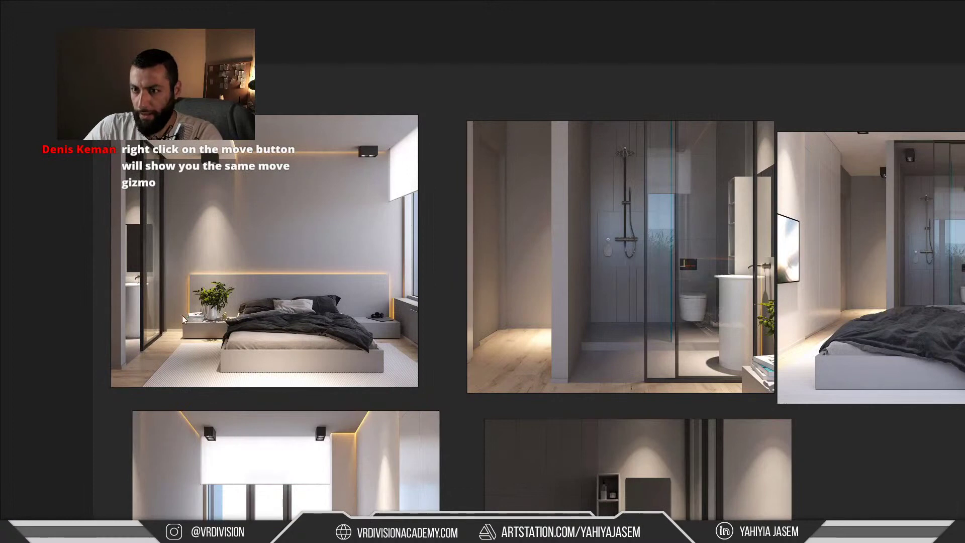
key(alt+Tab)
right_drag(372, 328, 405, 327)
key(alt+Tab)
key(Tab)
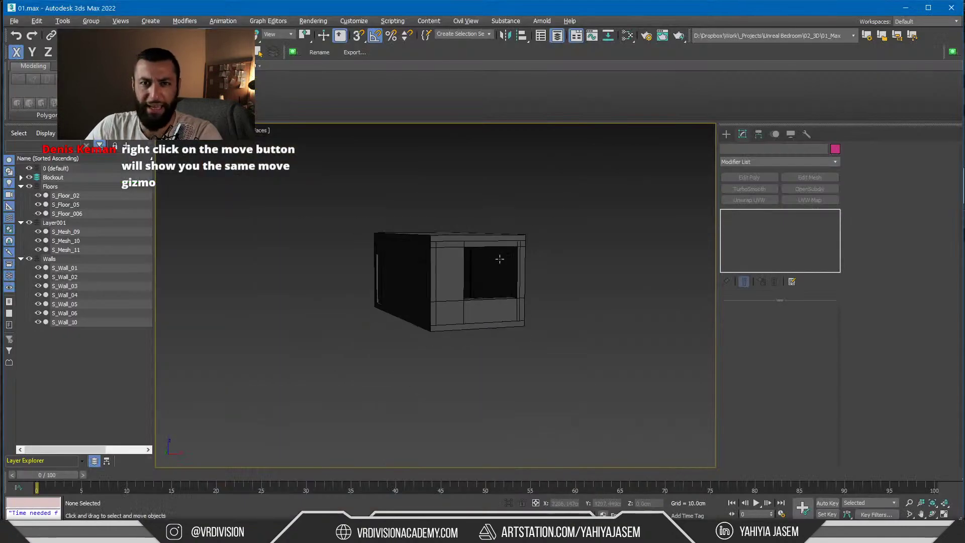
In wireframe, give all 18 blockout pieces Edit Poly and drag the room's right-end vertices along Y
alt+middle_drag(500, 259, 561, 259)
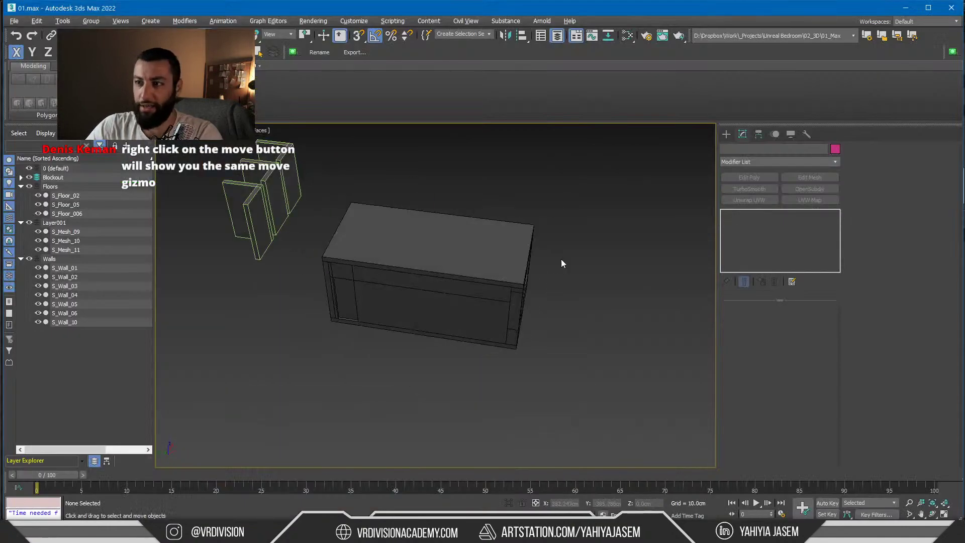
key(F3)
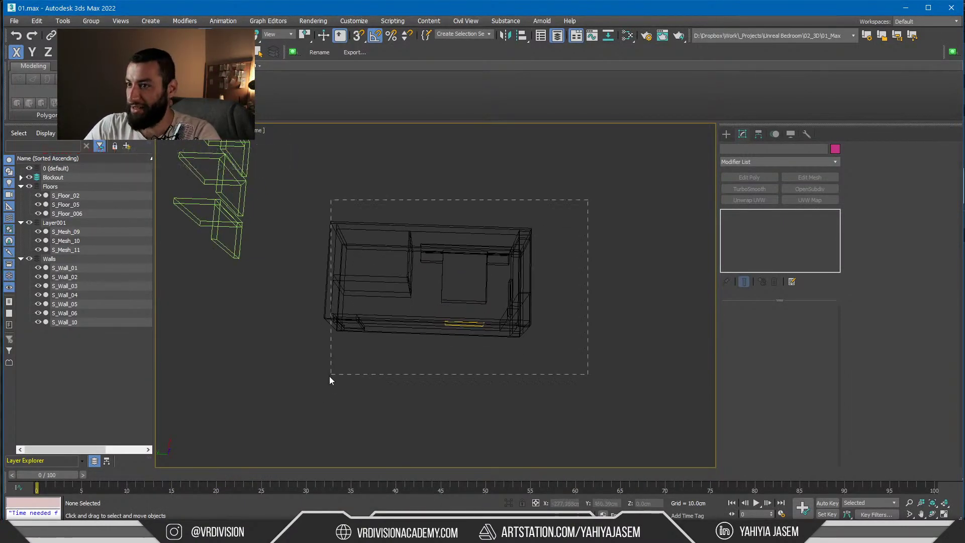
drag(330, 376, 330, 376)
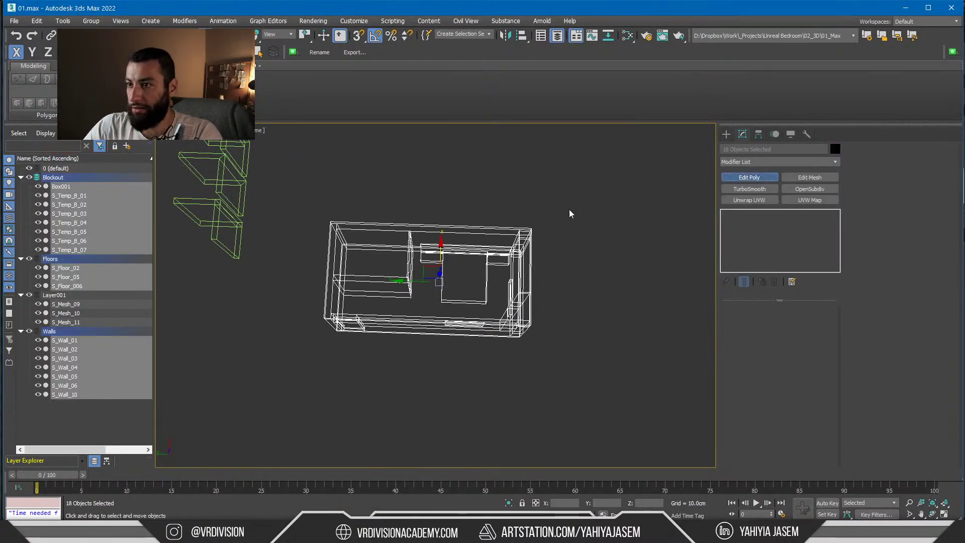
key(1)
drag(583, 190, 421, 380)
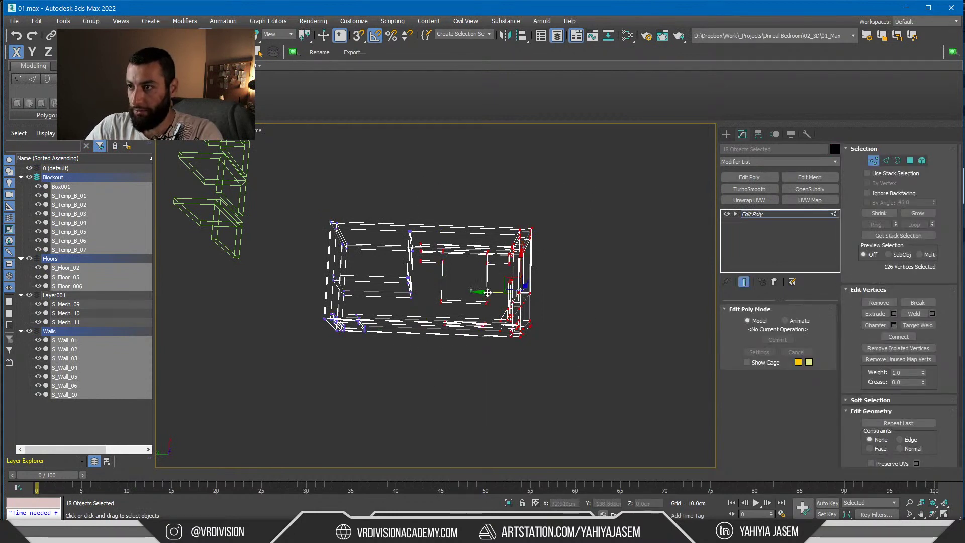
drag(487, 292, 536, 507)
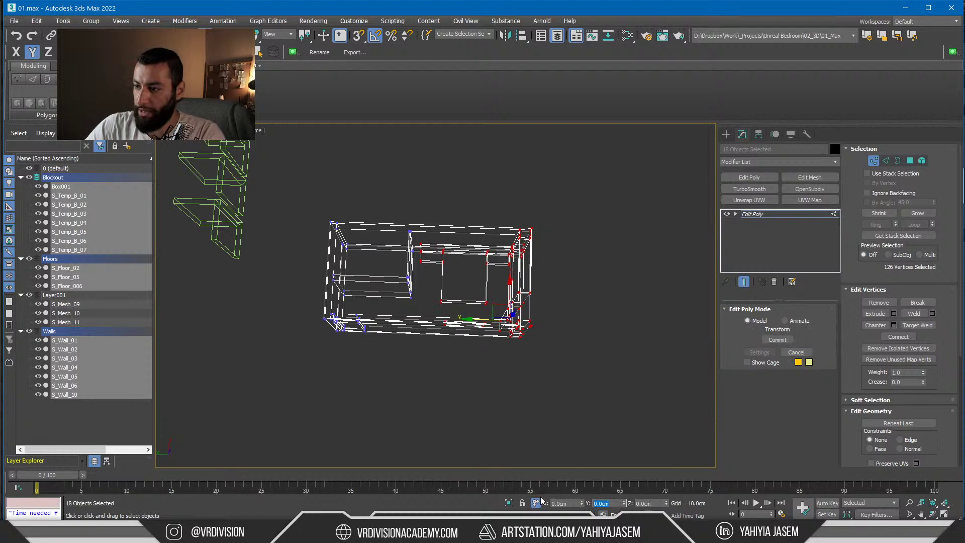
Offset the selected vertices -30 cm in Y via Move Transform Type-In, then exit vertex mode and deselect
middle_drag(517, 420, 489, 417)
key(F12)
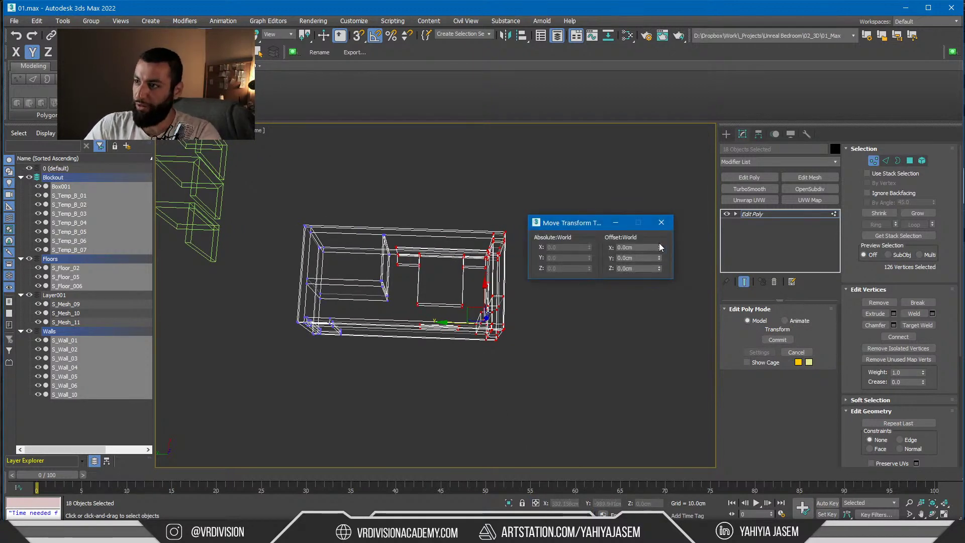
drag(661, 258, 640, 301)
key(F12)
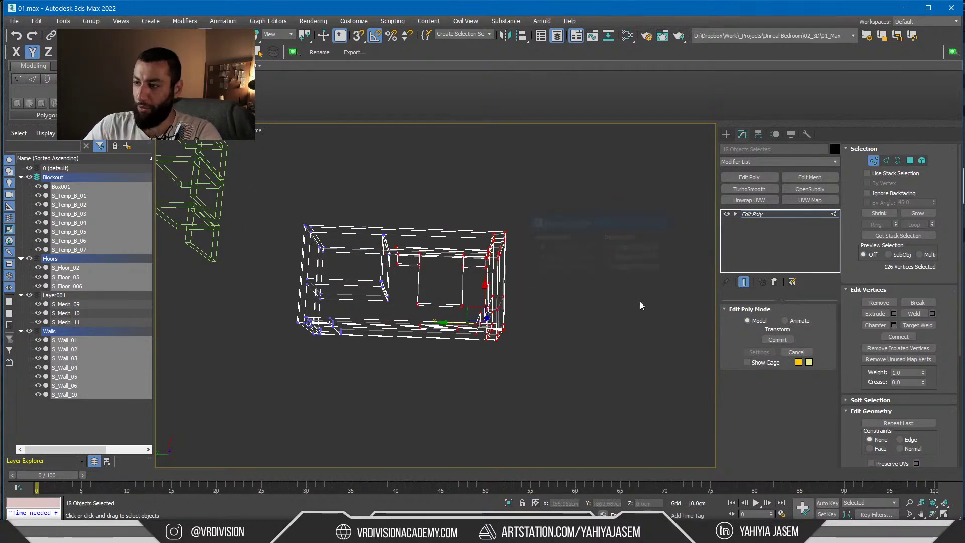
middle_drag(509, 340, 537, 333)
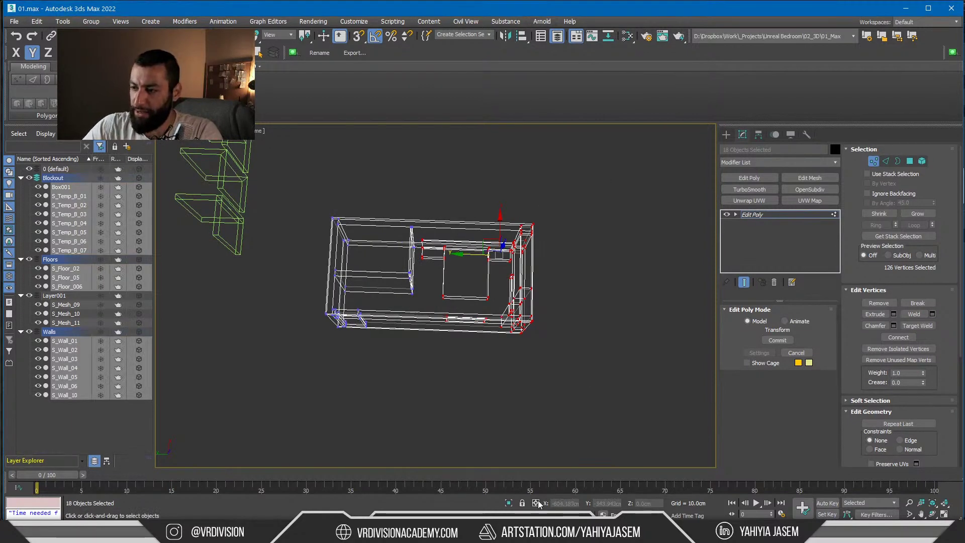
middle_drag(526, 415, 525, 392)
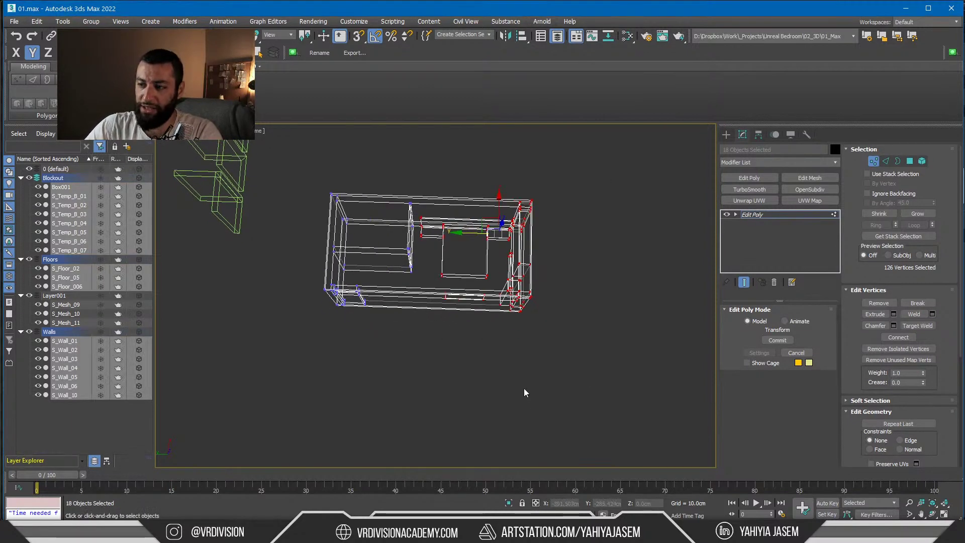
click(536, 503)
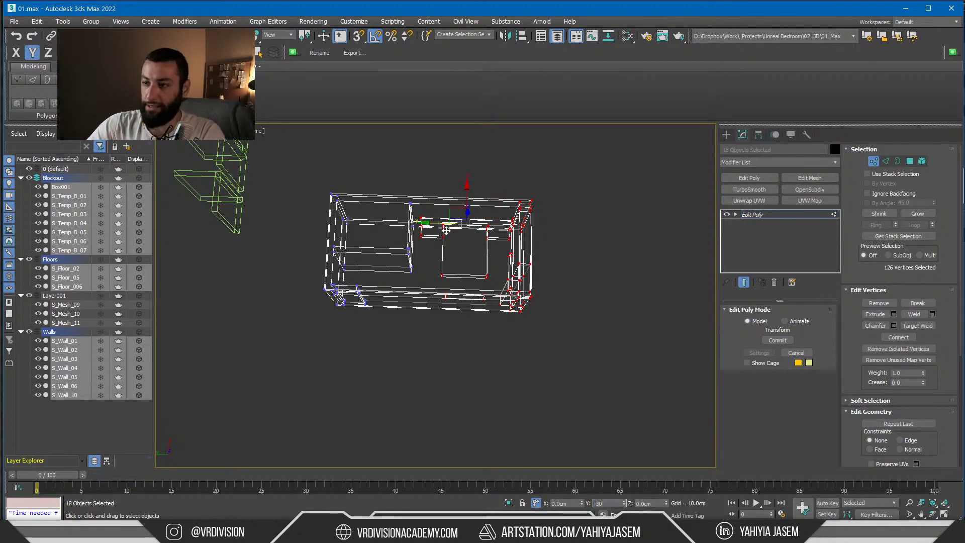
key(Return)
click(748, 215)
click(617, 304)
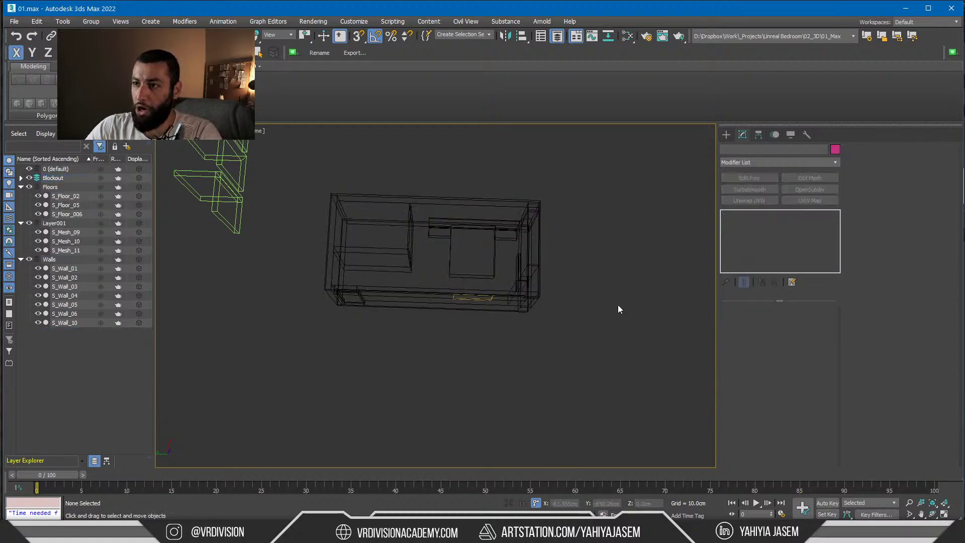
key(z)
Export the scene with Datasmith, overwriting BedTemp.udatasmith
click(354, 53)
double_click(301, 93)
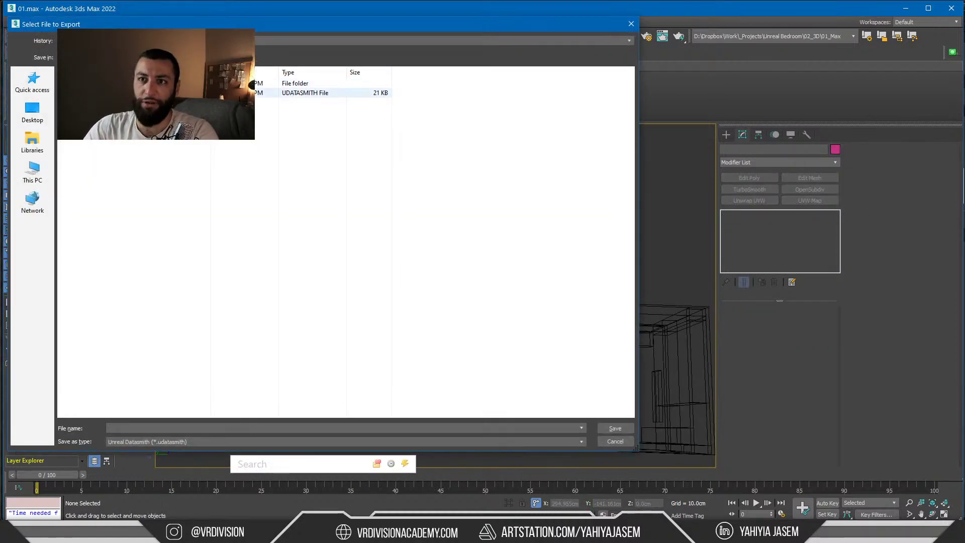
click(530, 280)
click(461, 303)
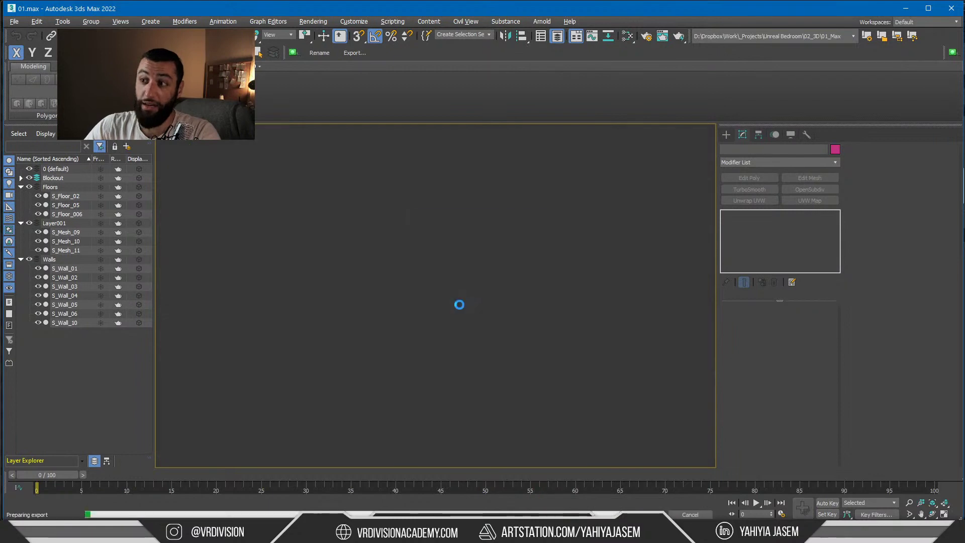
key(alt+Tab)
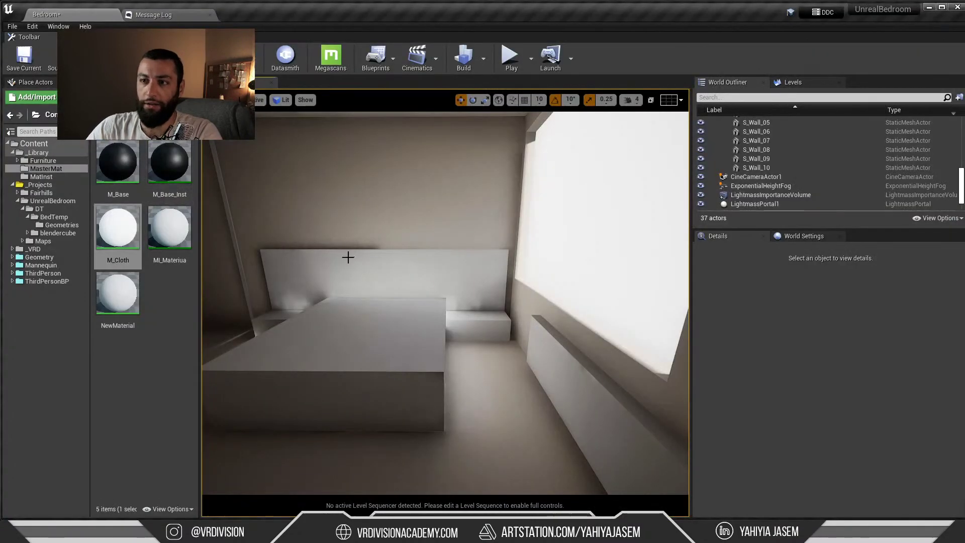
Reimport the BedTemp Datasmith scene with current options, then look up S_Wall_10's mesh asset
click(350, 255)
click(54, 216)
right_click(164, 174)
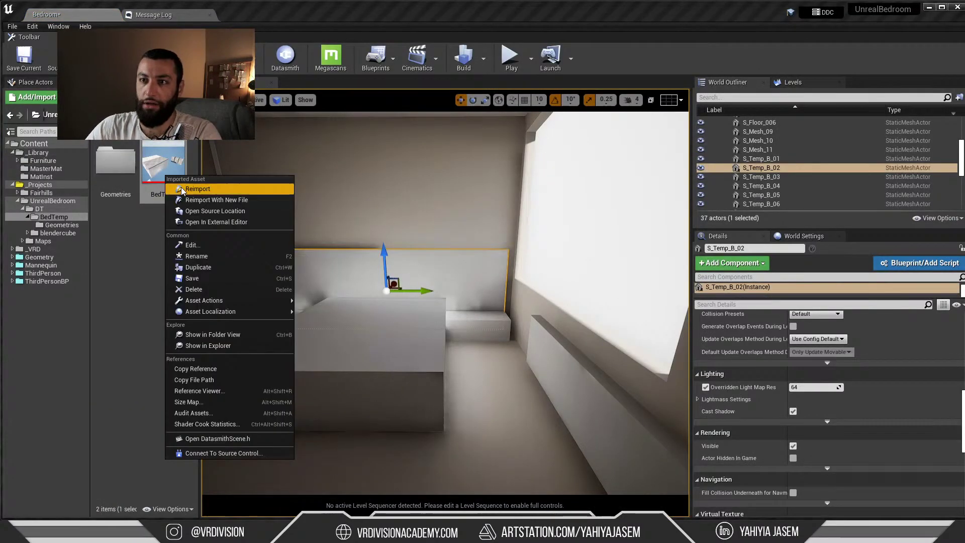
click(194, 186)
click(716, 352)
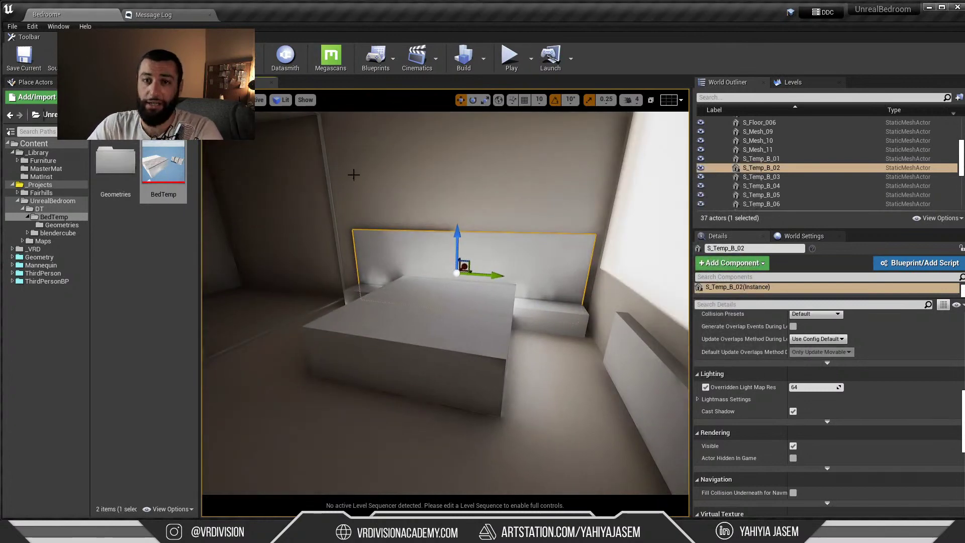
click(387, 186)
key(ctrl+b)
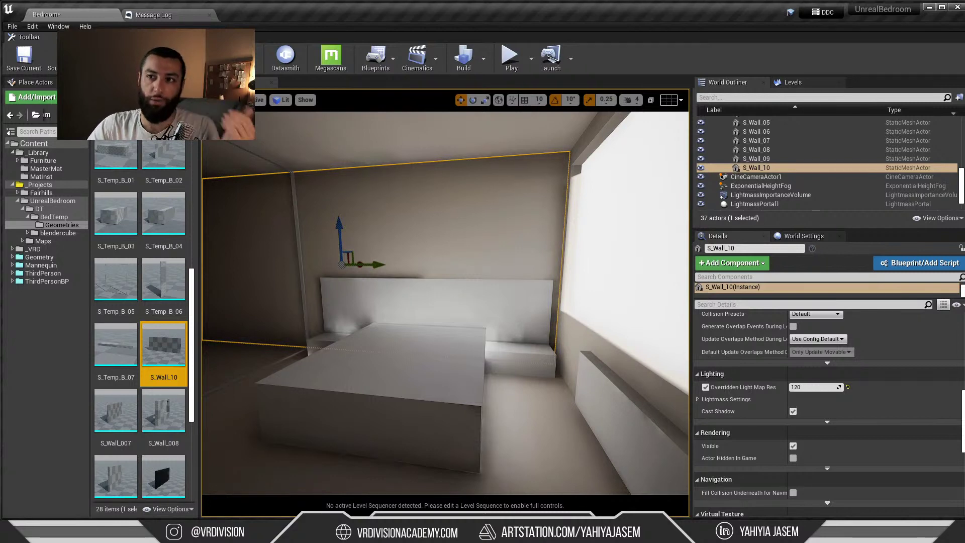
click(90, 115)
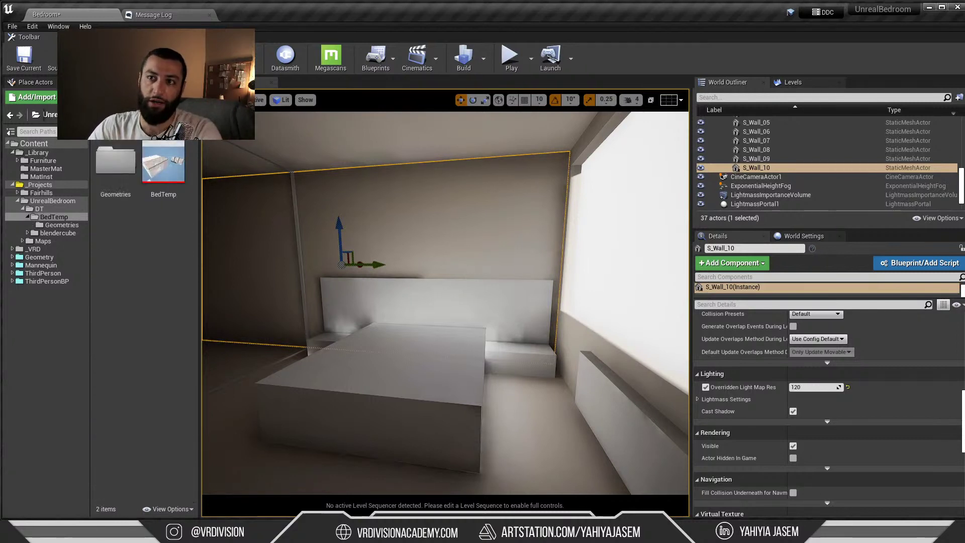
Reimport BedTemp again with Static Mesh Options expanded, using 16–64 lightmap resolution
right_click(164, 152)
click(182, 170)
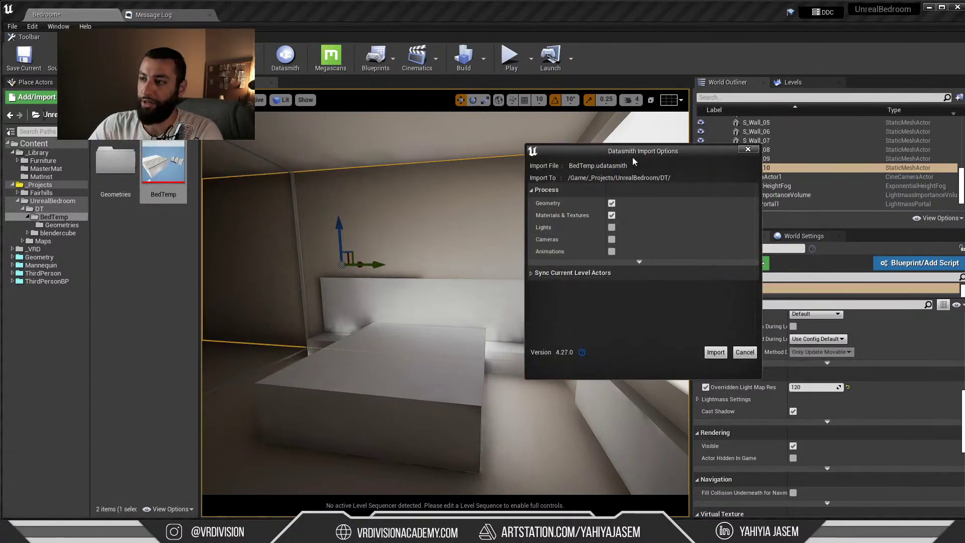
drag(633, 156, 357, 154)
click(363, 261)
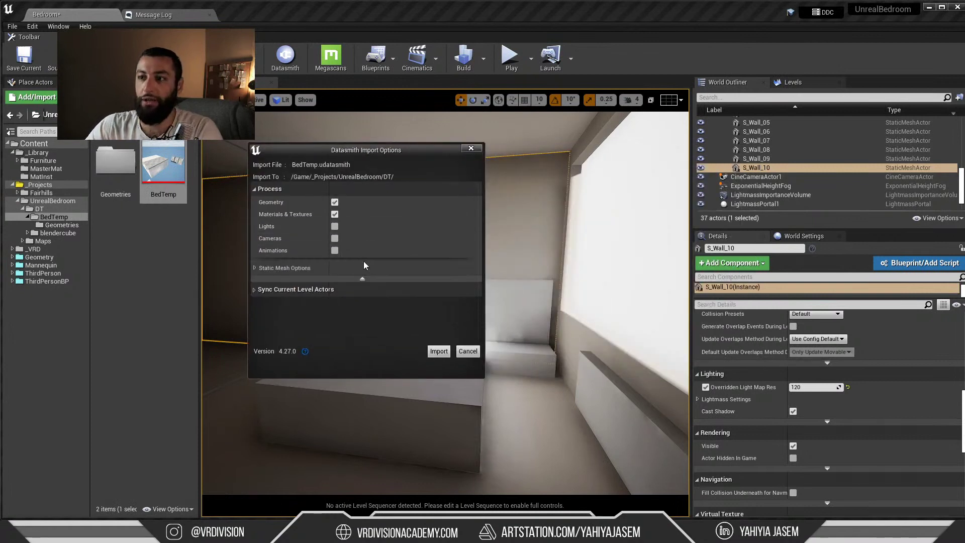
click(255, 267)
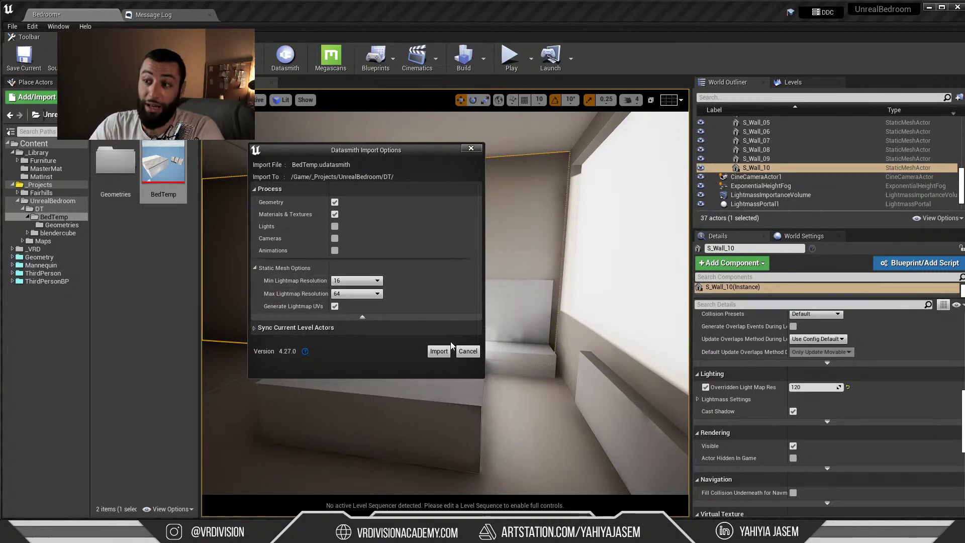
click(438, 354)
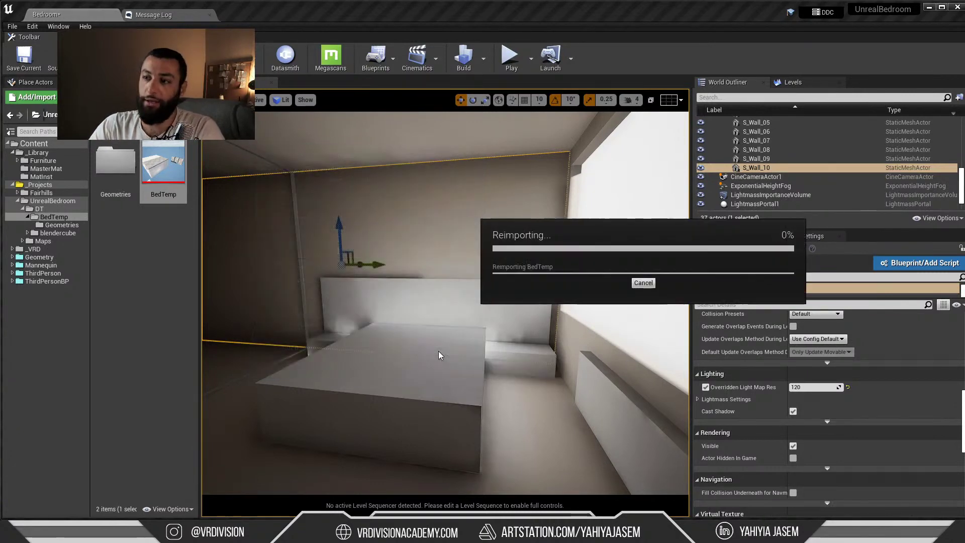
Fly the camera into the bedroom toward the bed and open the S_Wall_10 static mesh editor
key(w)
right_drag(483, 308, 573, 308)
right_drag(503, 275, 478, 255)
key(d)
key(ctrl+b)
double_click(113, 366)
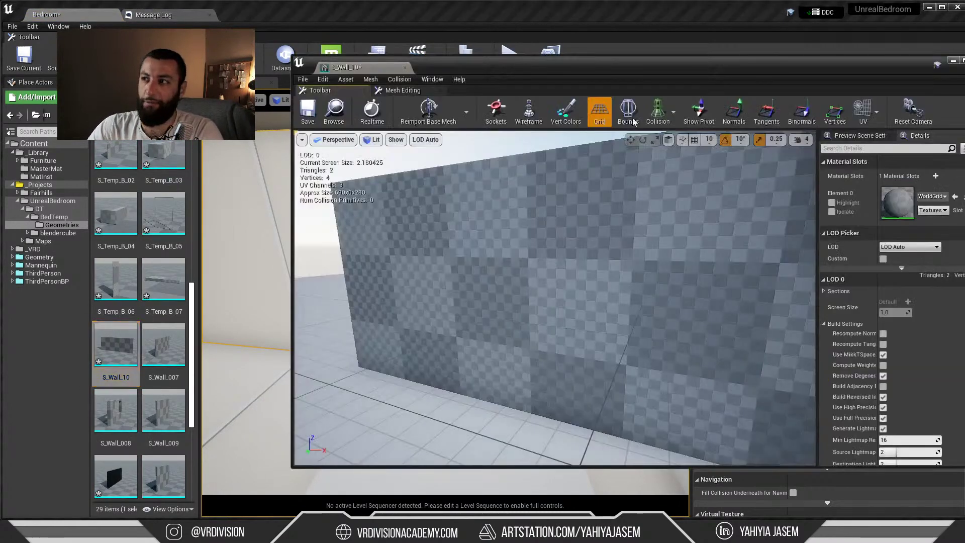
Compare S_Wall_10's UV channel 1 and channel 2 layouts, then close its mesh editor
drag(515, 67, 327, 72)
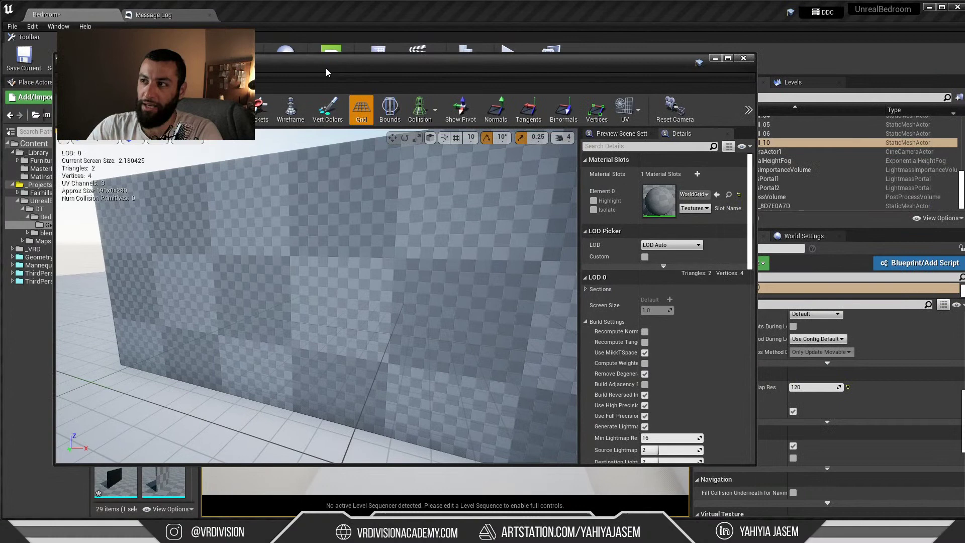
click(637, 117)
click(643, 165)
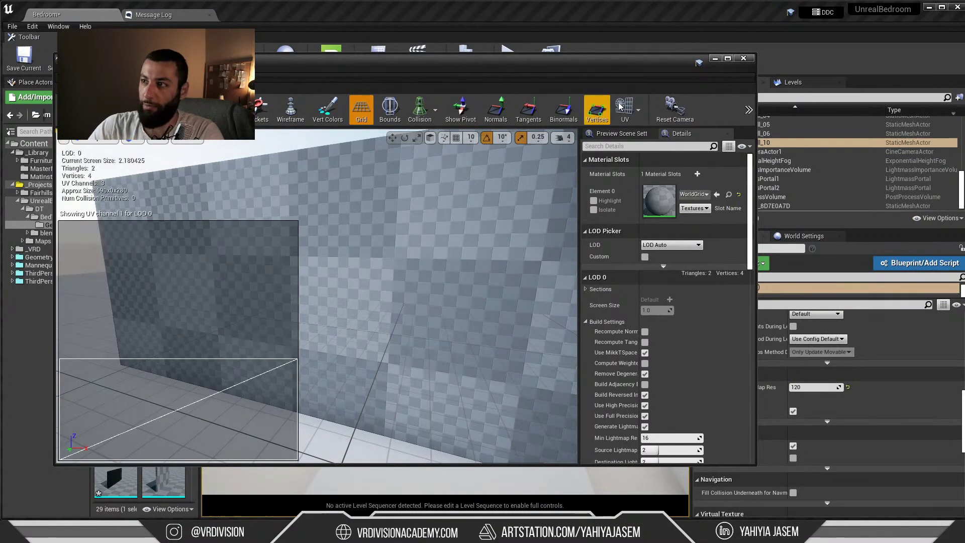
click(624, 110)
click(642, 166)
click(625, 109)
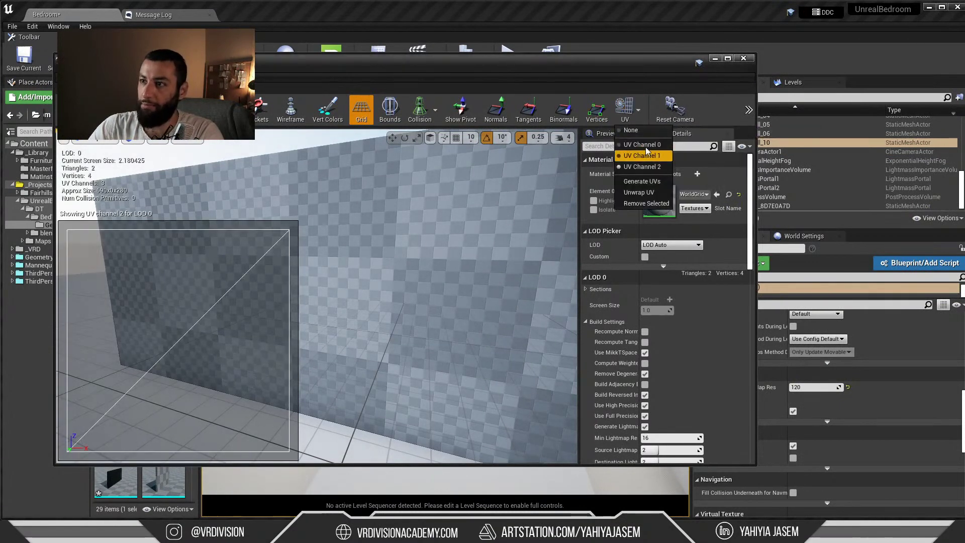
click(647, 152)
click(743, 58)
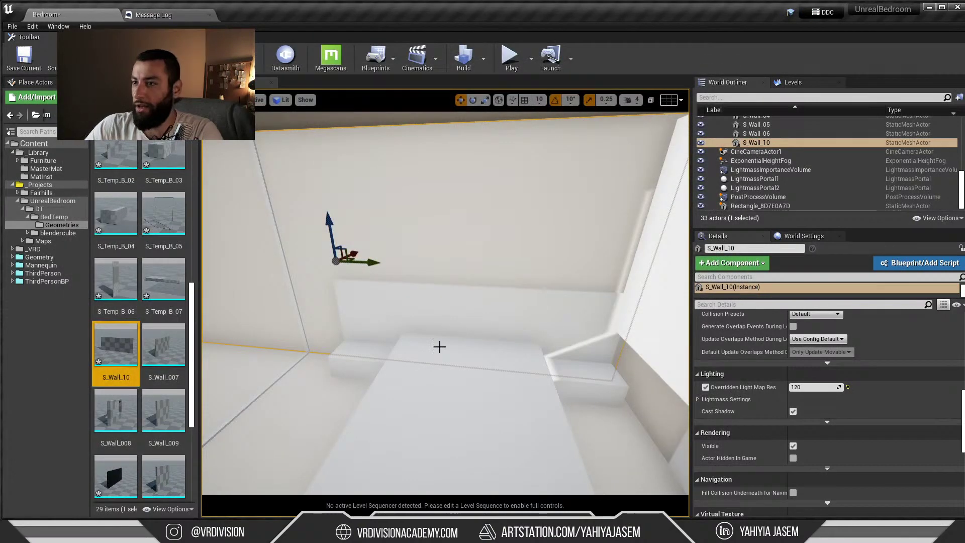
Open wall S_Wall_05 from the level, view its lightmap UVs on channel 1, and close it
right_click(410, 344)
click(444, 451)
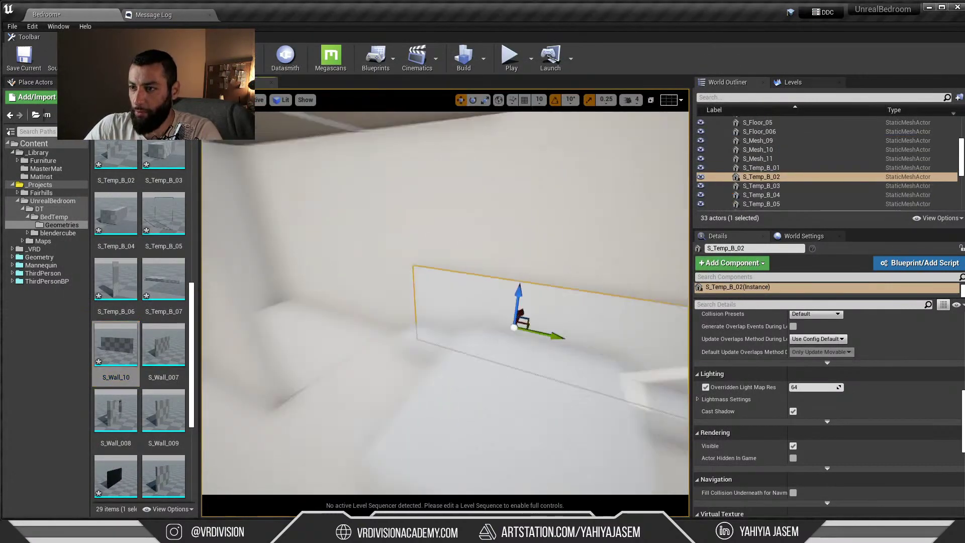
right_drag(503, 302, 437, 309)
click(341, 233)
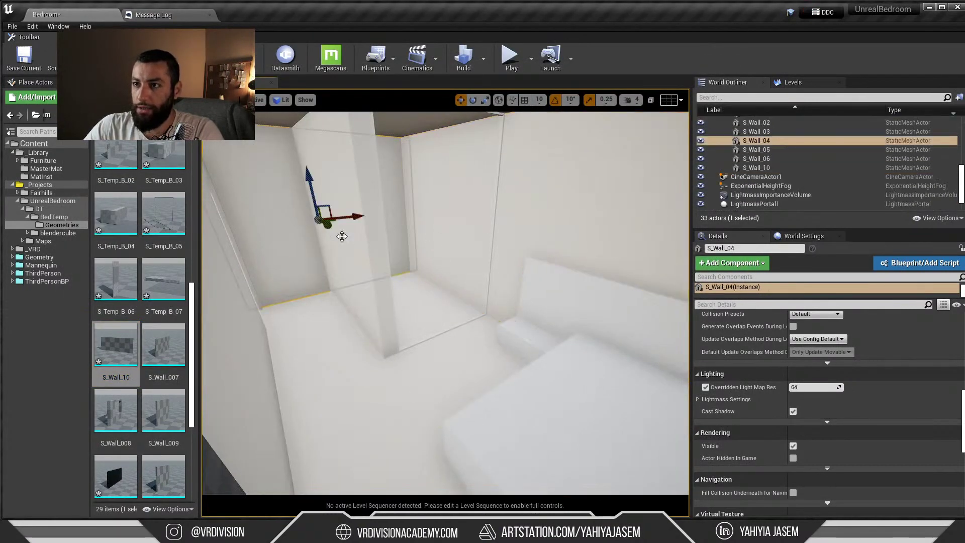
double_click(372, 248)
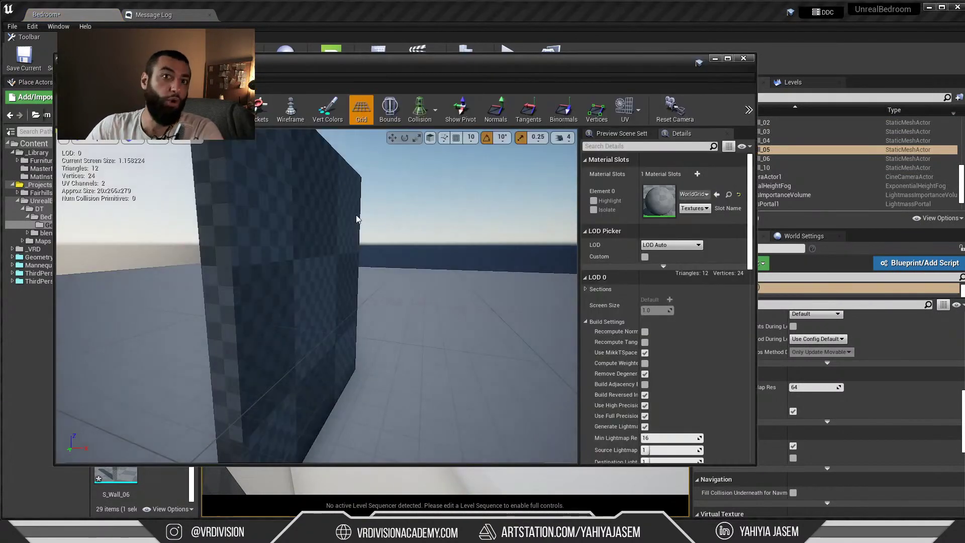
click(625, 108)
click(649, 156)
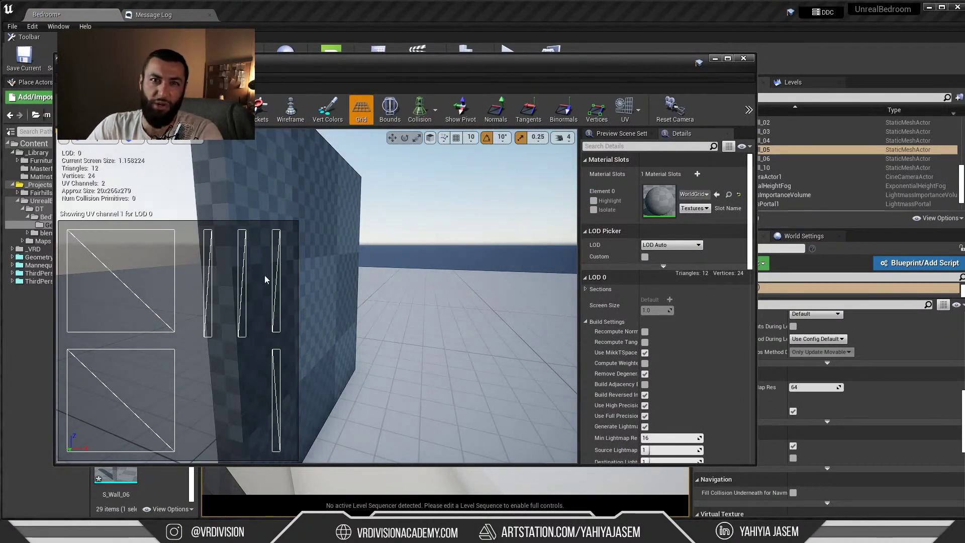
click(743, 59)
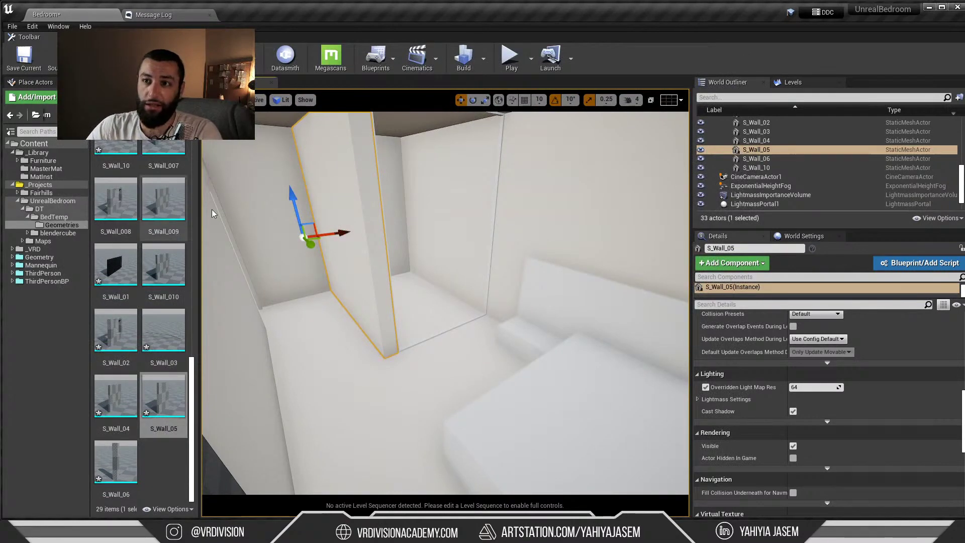
Reimport BedTemp from its folder with minimum and maximum lightmap resolution both 64
key(alt+Left)
right_click(171, 177)
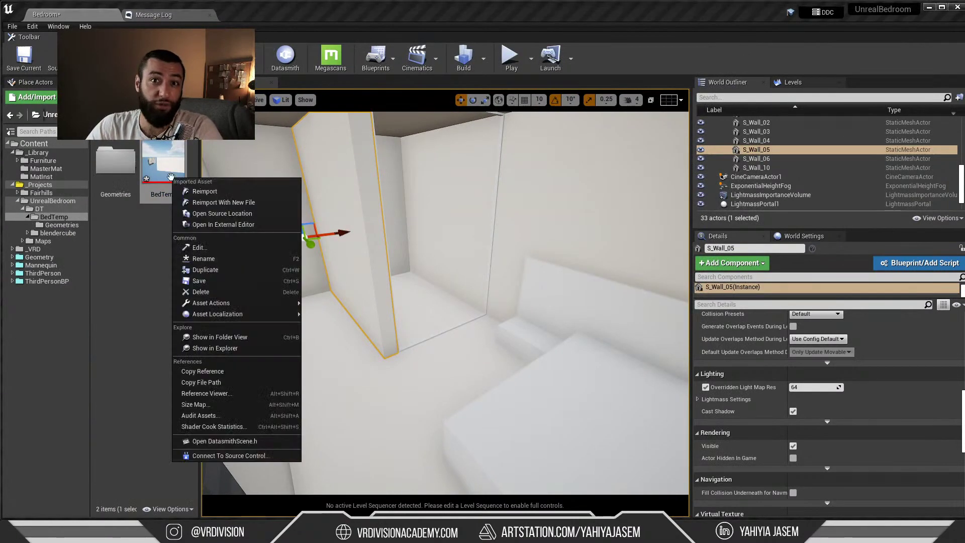
click(248, 191)
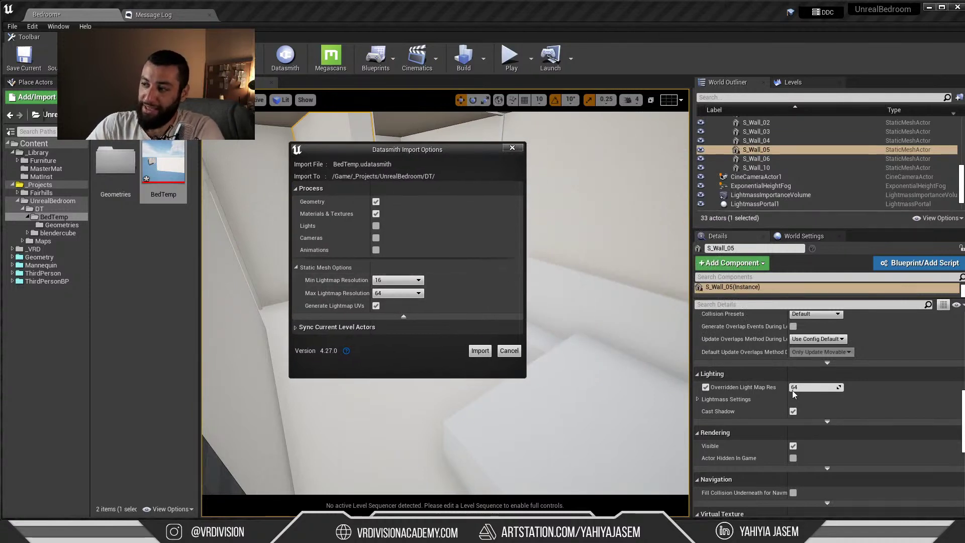
click(387, 280)
click(383, 301)
click(395, 293)
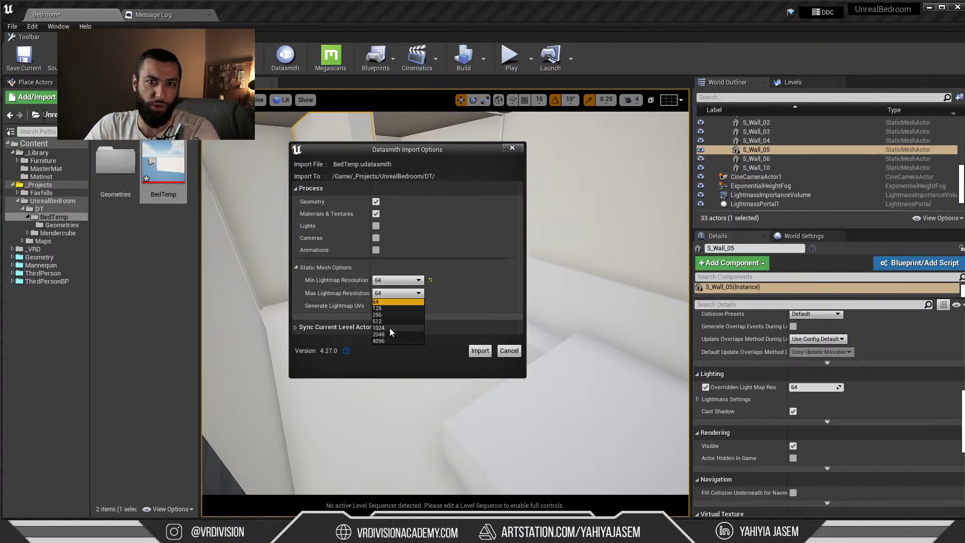
click(394, 295)
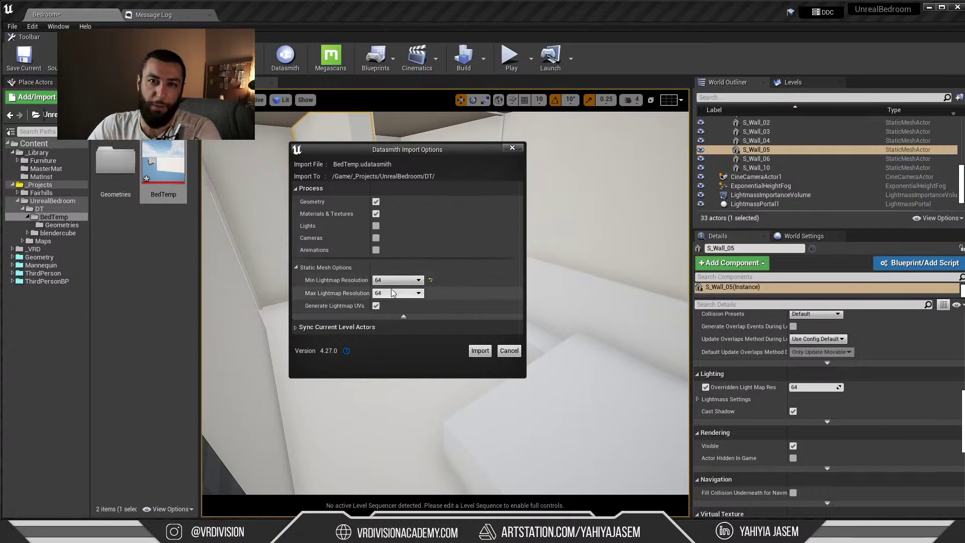
click(480, 350)
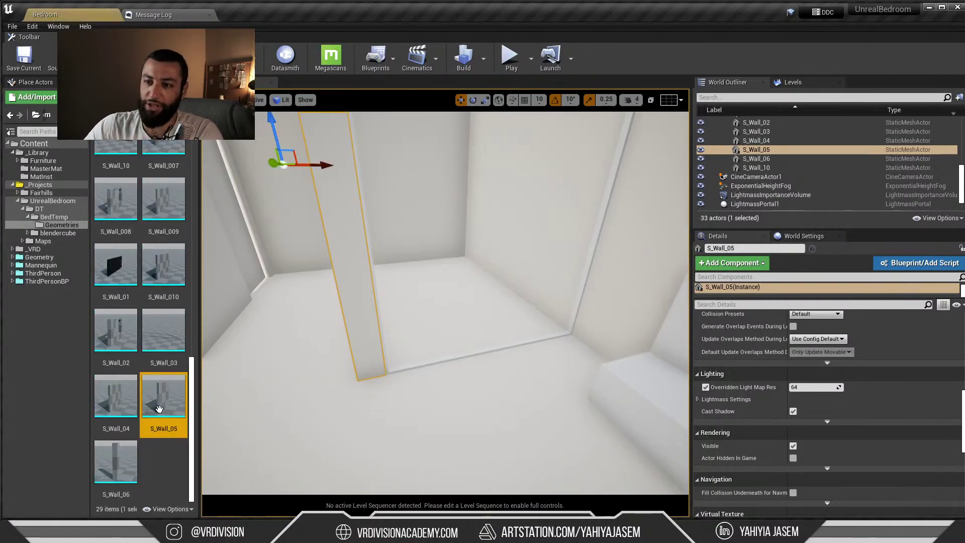
Open S_Wall_05 in the mesh editor and inspect its UV channel 1 layout from several angles
double_click(162, 408)
click(637, 110)
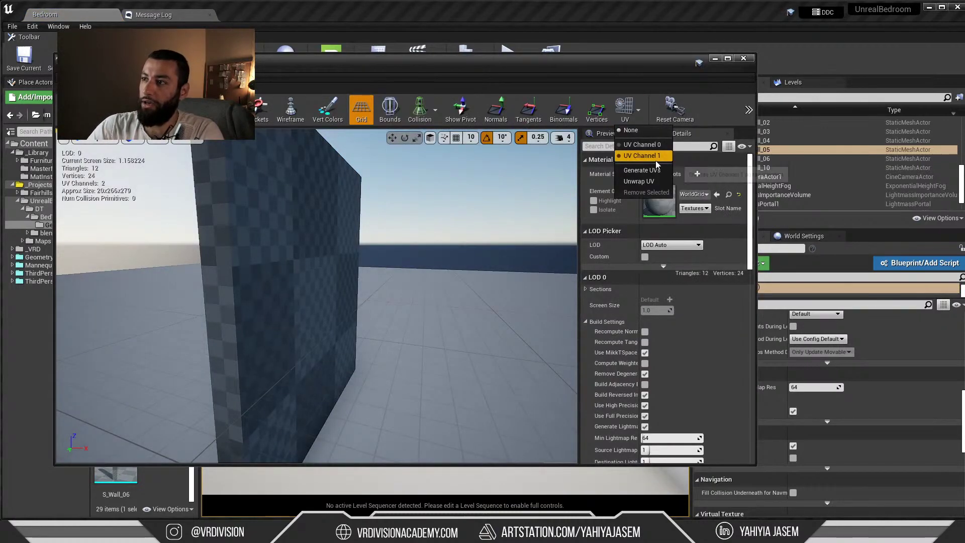
click(649, 156)
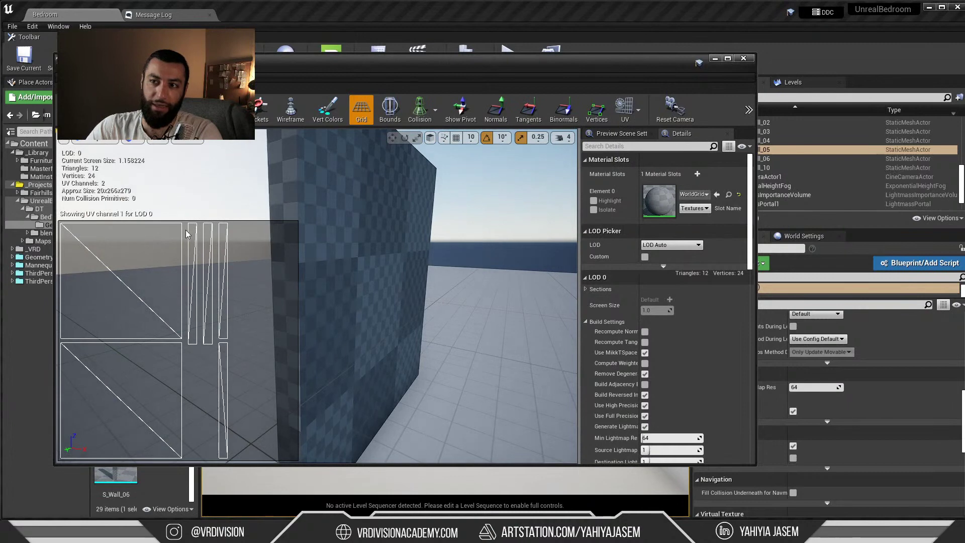
drag(252, 261, 342, 260)
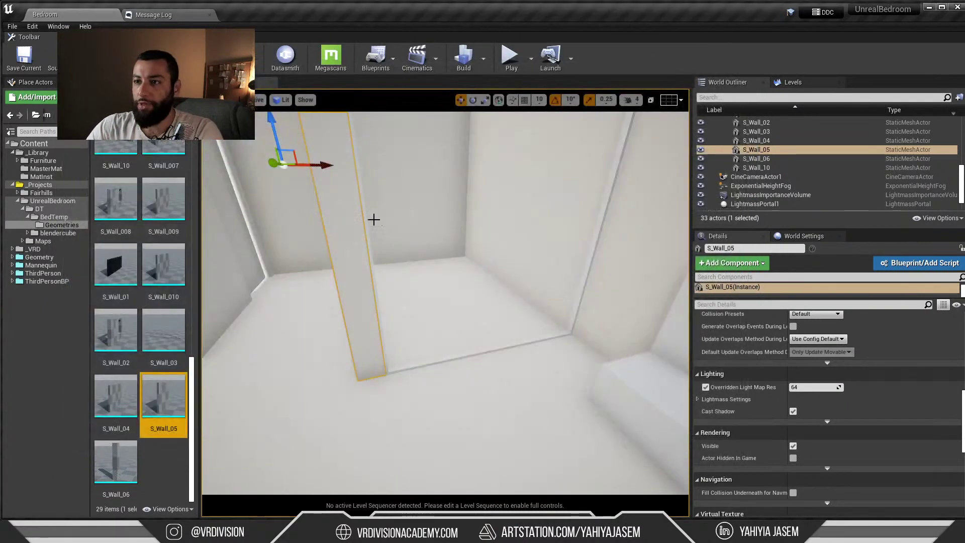
double_click(186, 388)
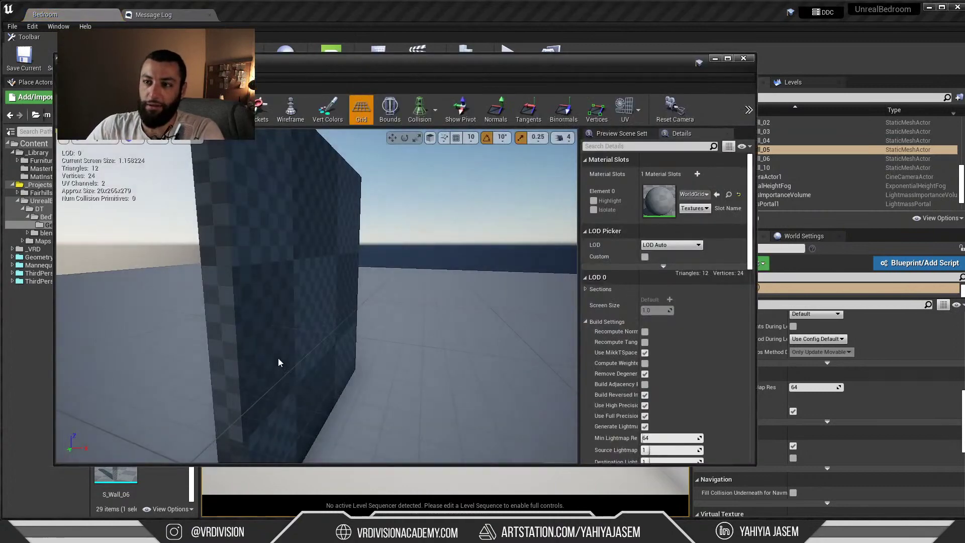
click(628, 110)
click(642, 155)
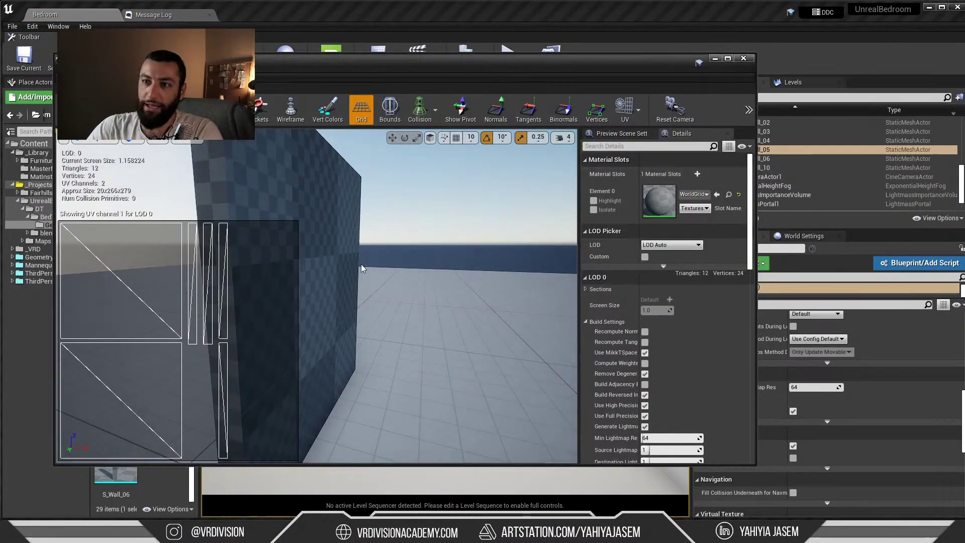
drag(211, 274, 152, 281)
drag(354, 270, 401, 278)
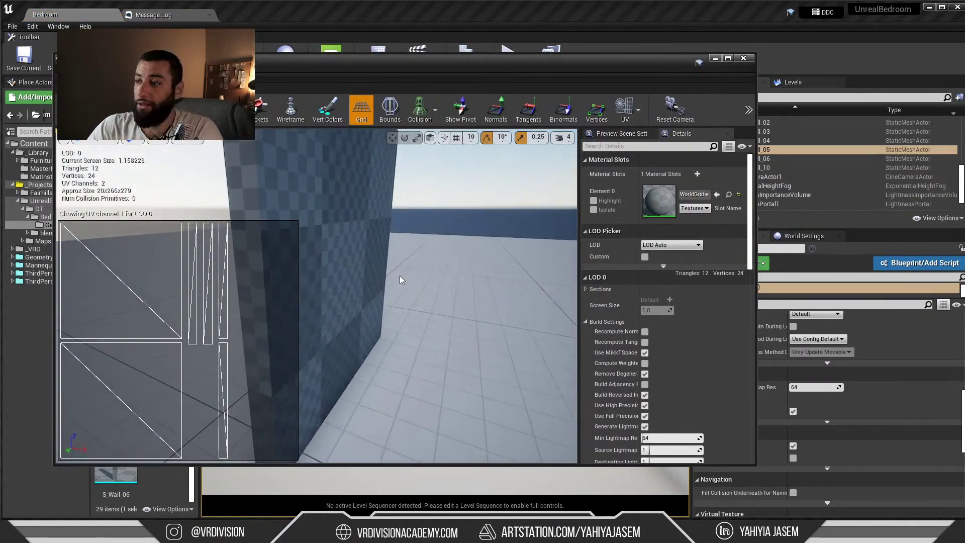
scroll(679, 300, down, 6)
scroll(668, 317, down, 5)
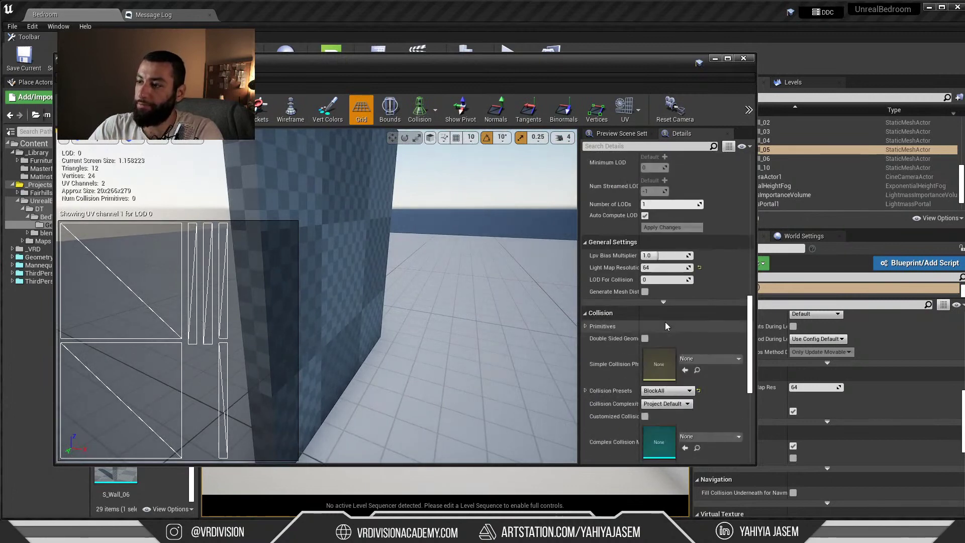
scroll(623, 285, up, 10)
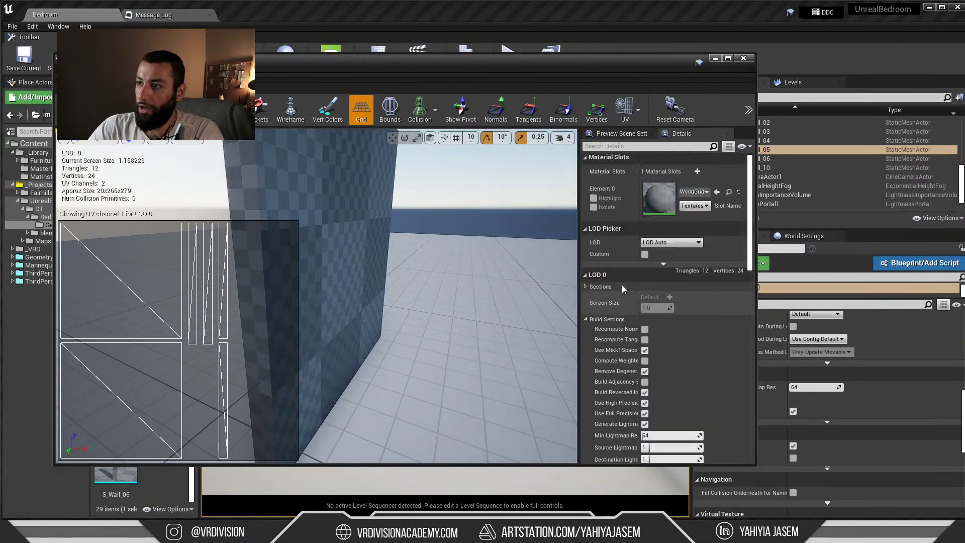
scroll(598, 279, down, 2)
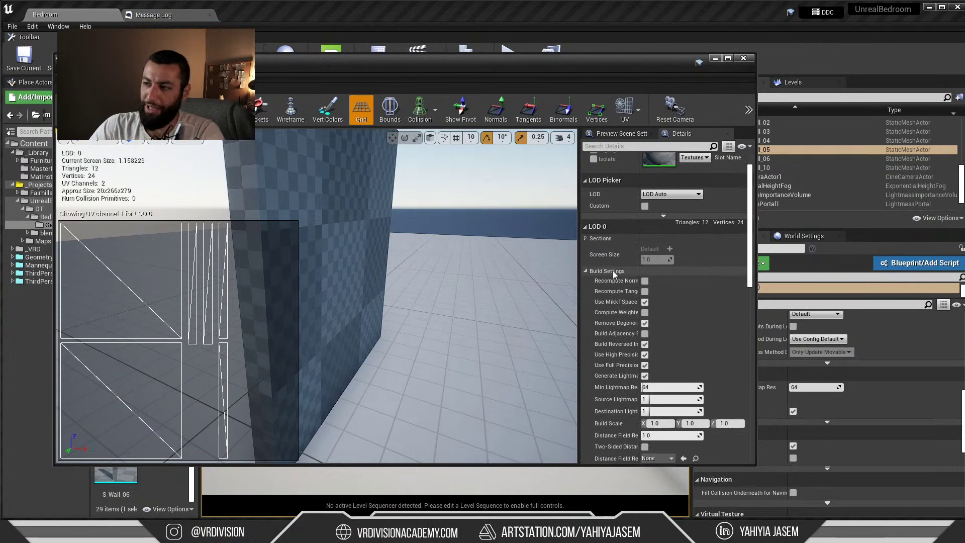
scroll(613, 274, down, 3)
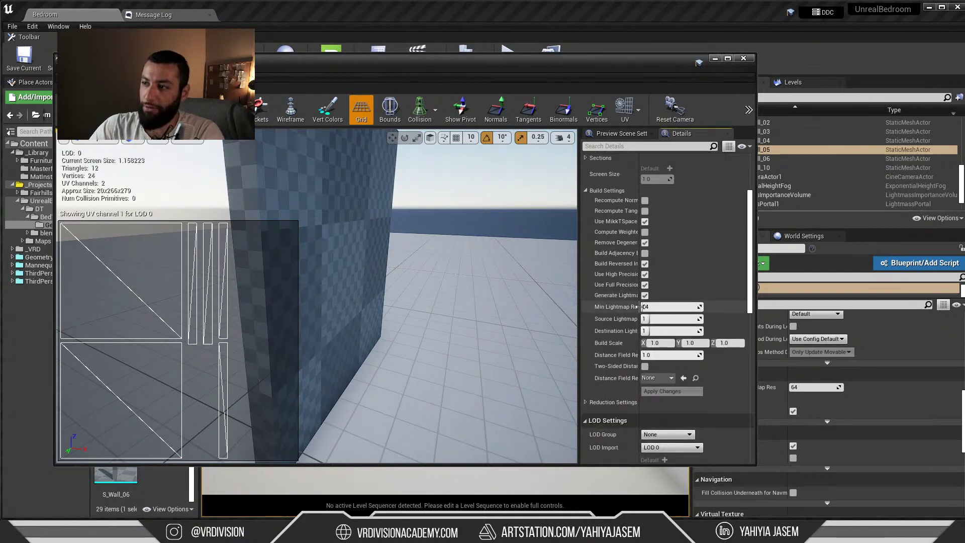
Try several minimum lightmap resolutions on S_Wall_05 (256, 682, 125), applying each
drag(640, 307, 672, 307)
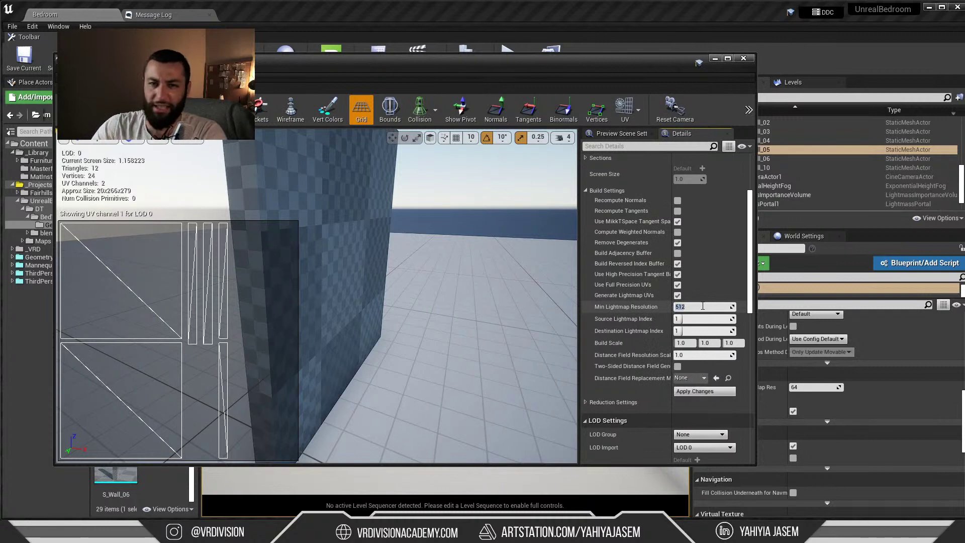
click(691, 392)
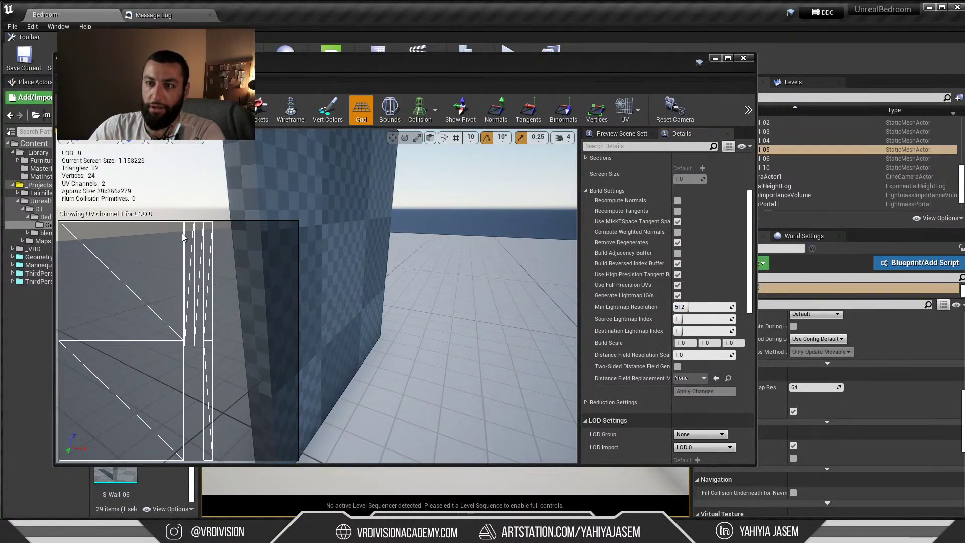
click(698, 307)
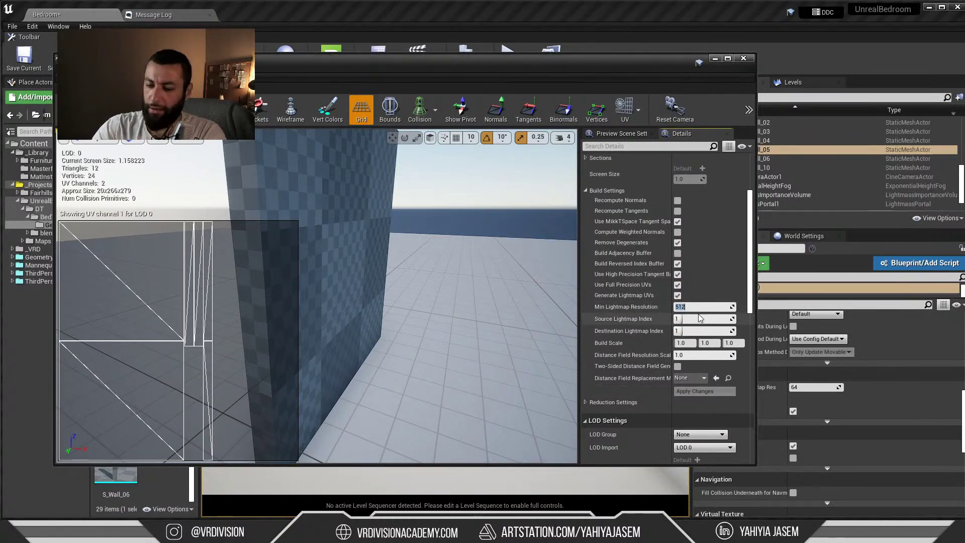
text(256)
key(Return)
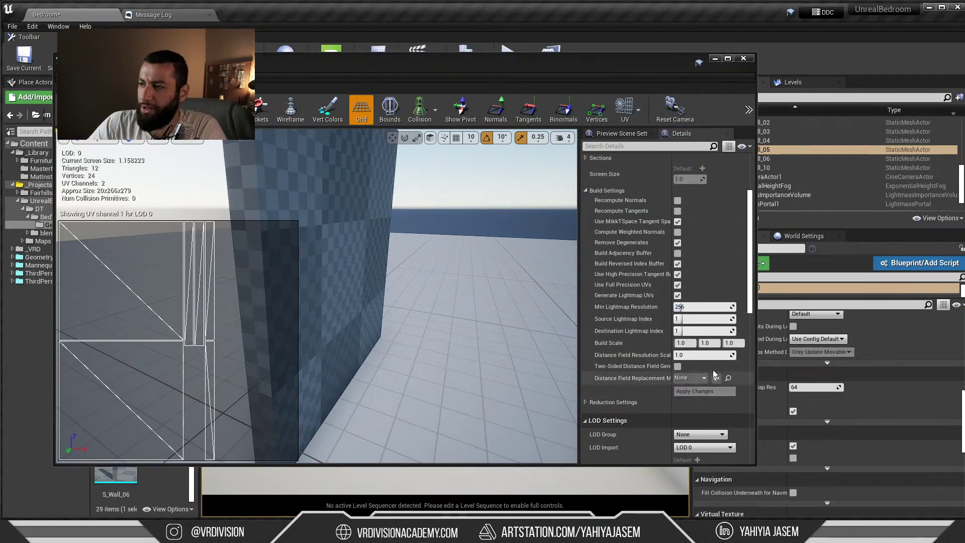
mouse_move(686, 306)
mouse_down()
mouse_move(719, 307)
mouse_move(683, 307)
mouse_up()
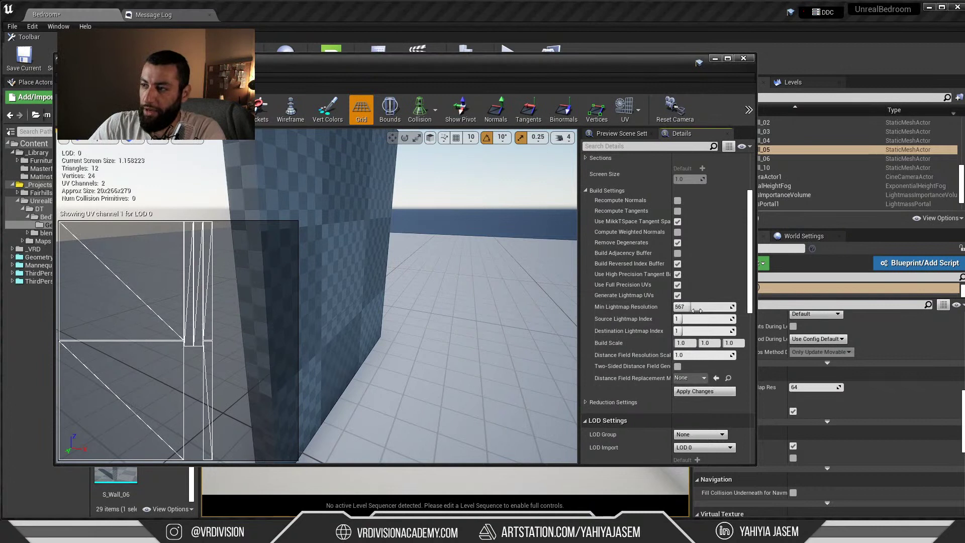
click(704, 391)
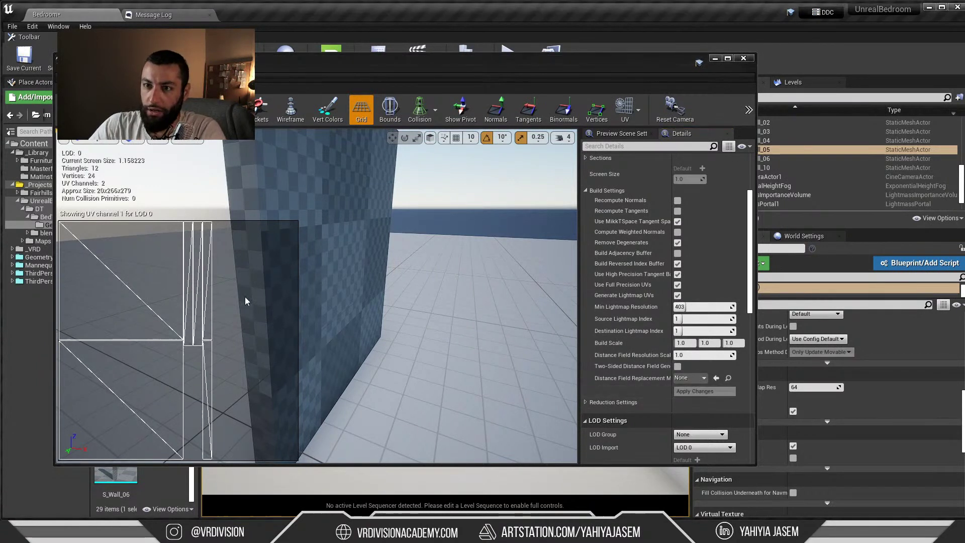
mouse_move(692, 312)
mouse_down()
mouse_move(672, 307)
mouse_move(699, 307)
mouse_up()
click(704, 391)
click(704, 391)
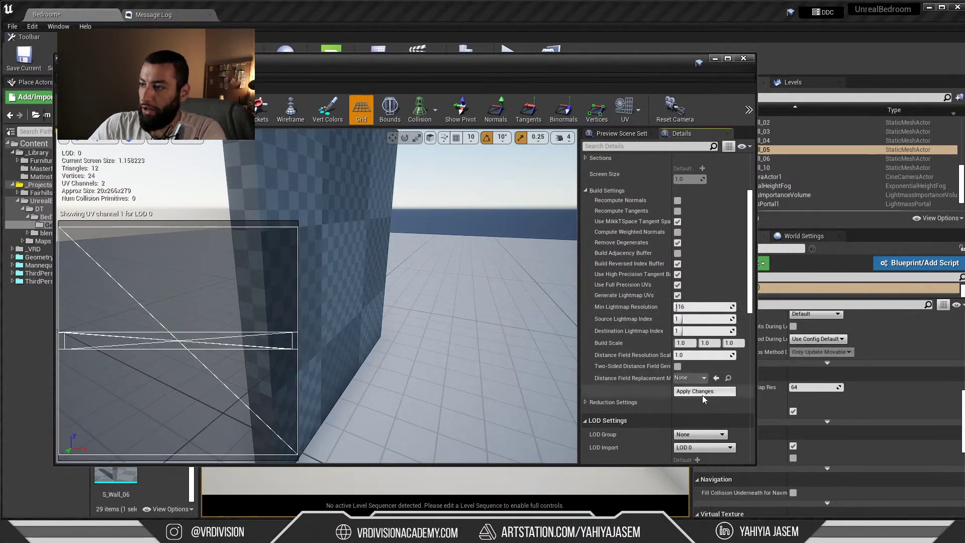
click(705, 391)
Apply a minimum lightmap resolution of 500, close the mesh editor, and open the Build menu
click(680, 307)
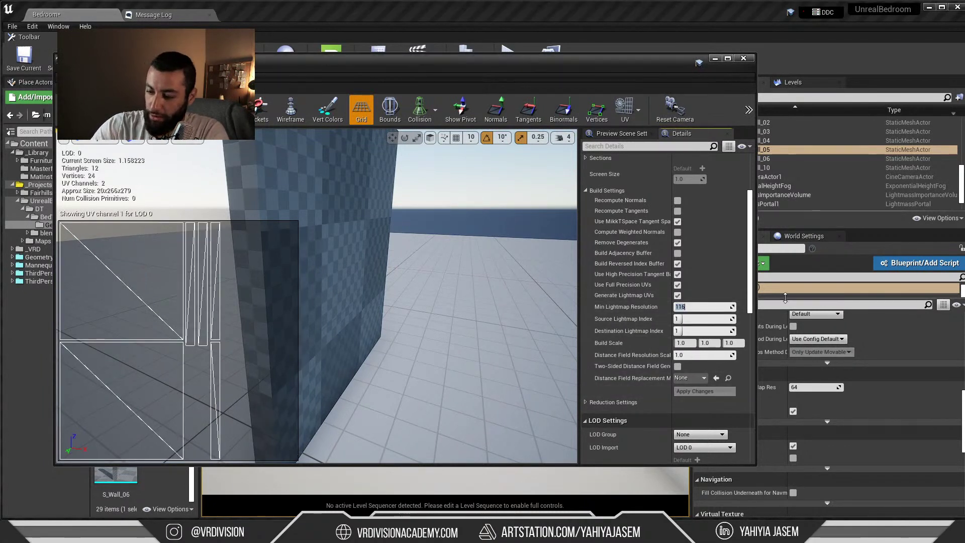
text(500)
key(Return)
click(702, 391)
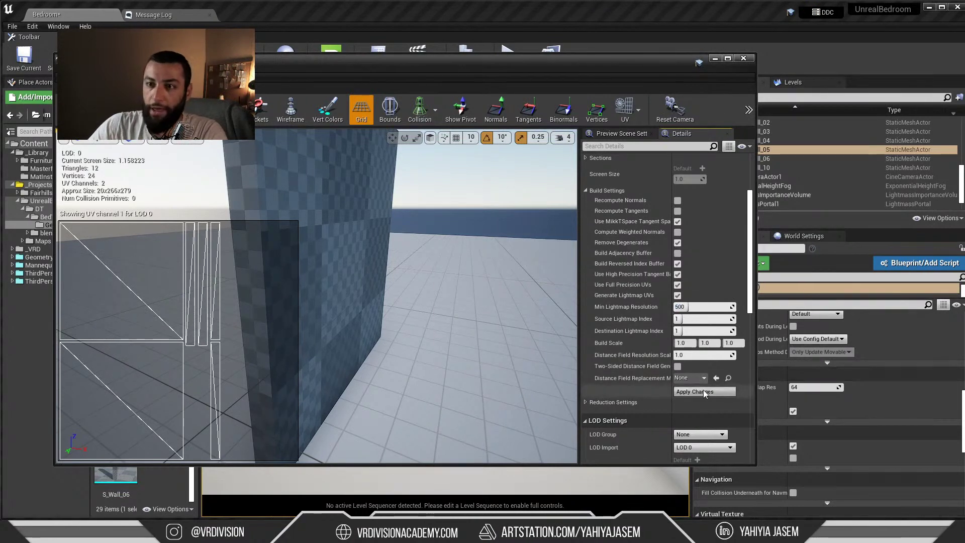
click(743, 58)
right_drag(351, 246, 417, 216)
click(483, 65)
Launch the GPU Lightmass lighting build, select floor S_Floor_05, and switch to 3ds Max
click(520, 87)
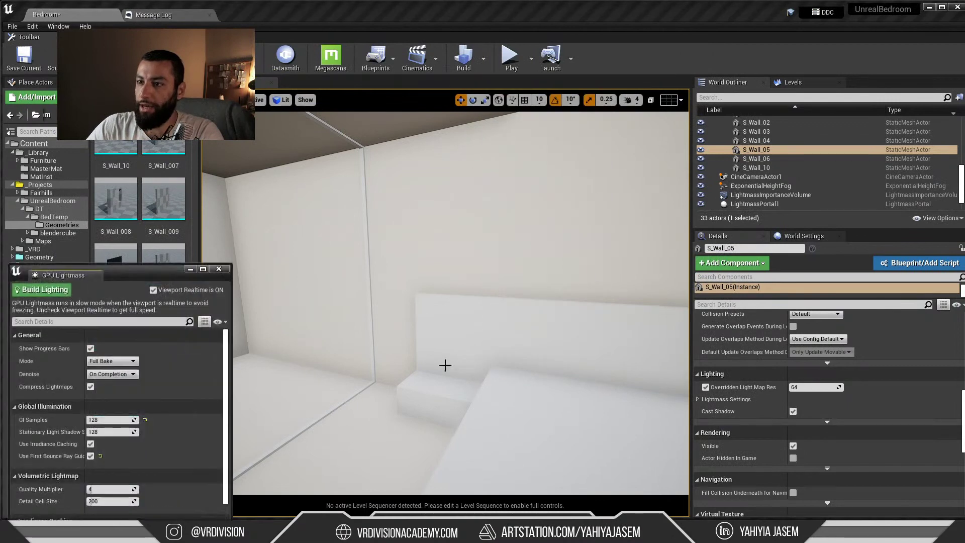
click(44, 290)
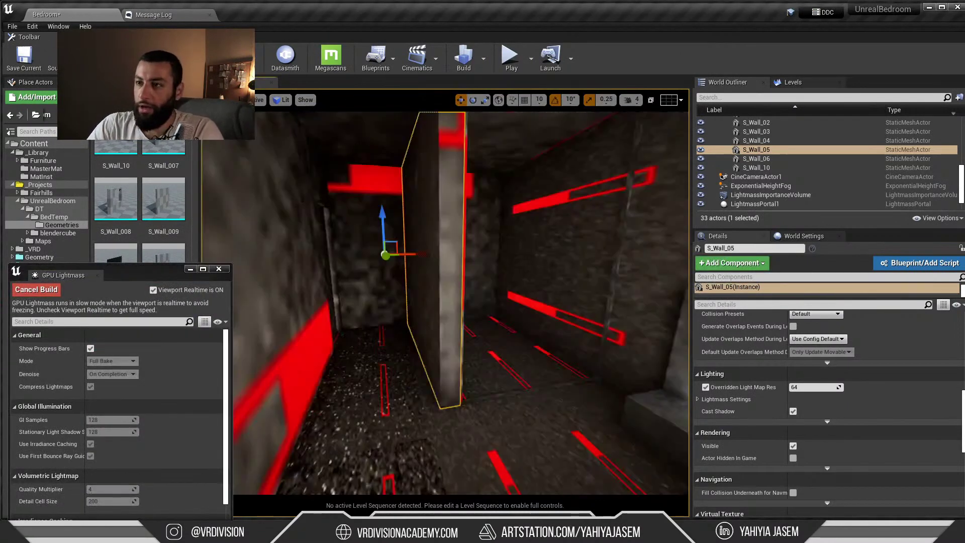
right_drag(481, 243, 547, 241)
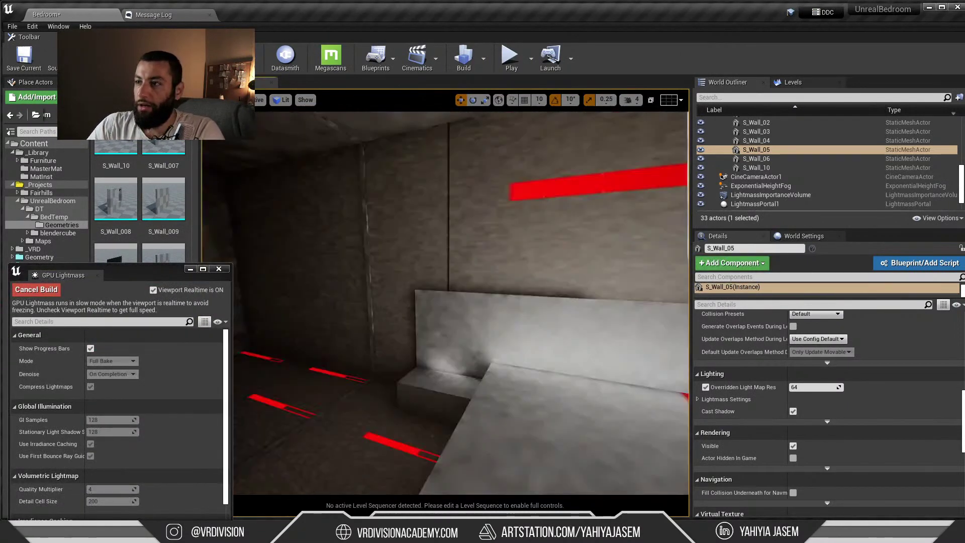
click(480, 243)
right_drag(480, 244, 472, 199)
right_drag(484, 304, 412, 246)
click(412, 246)
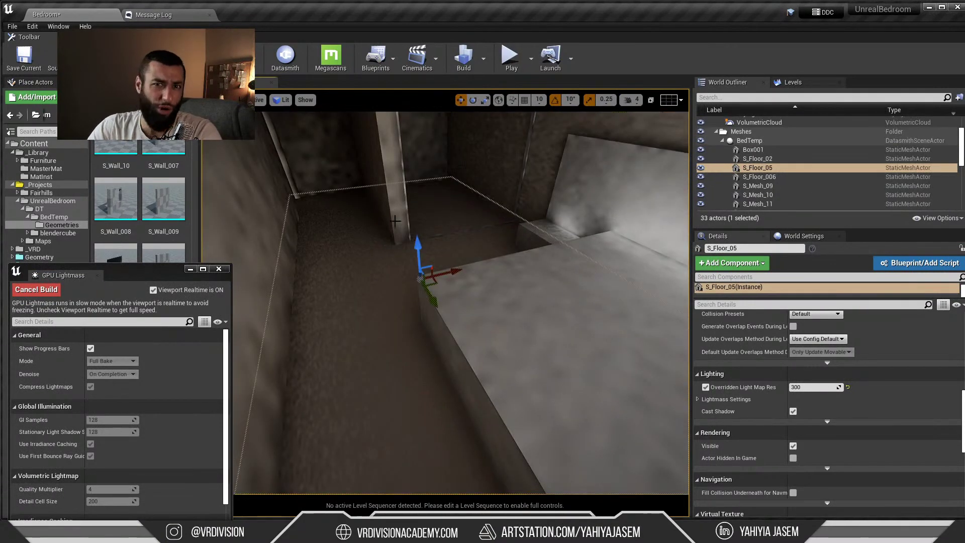
key(alt+Tab)
Dismiss the Output Warnings and isolate floors S_Floor_05, S_Floor_02 and wall S_Wall_03
click(633, 160)
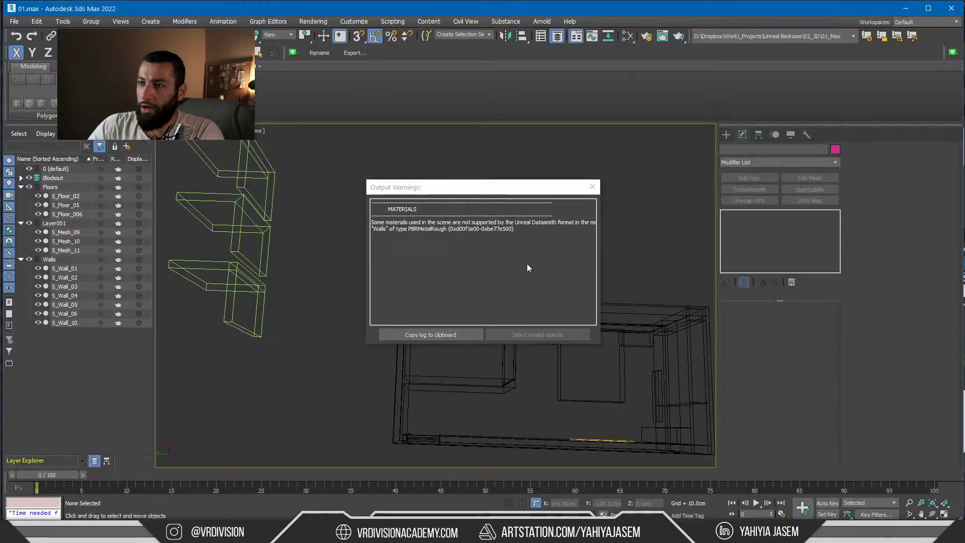
click(592, 187)
mouse_move(558, 209)
alt+middle_down()
mouse_move(536, 218)
mouse_move(491, 196)
mouse_move(478, 155)
mouse_move(526, 227)
mouse_move(501, 230)
alt+middle_up()
key(F3)
scroll(526, 228, up, 3)
alt+middle_drag(276, 320, 250, 300)
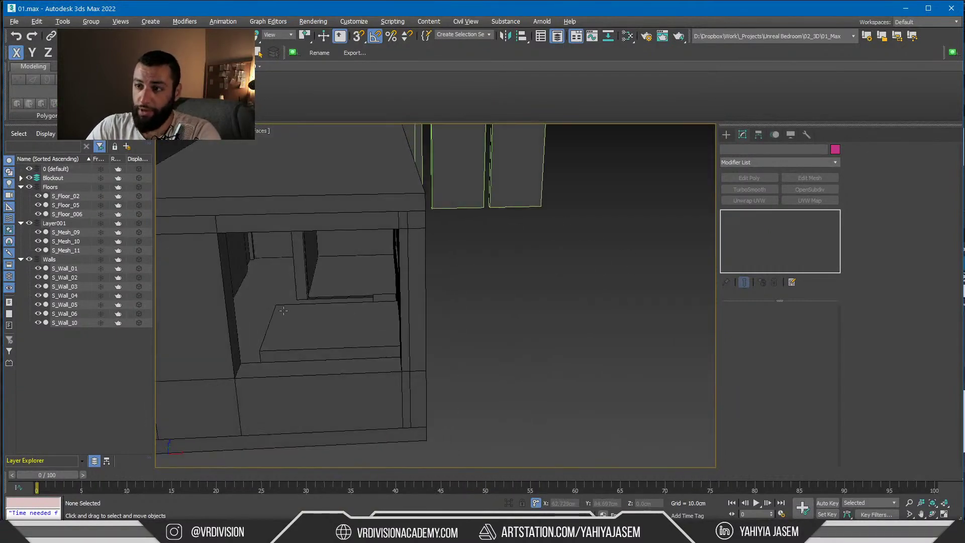
click(302, 332)
alt+middle_drag(302, 331, 325, 317)
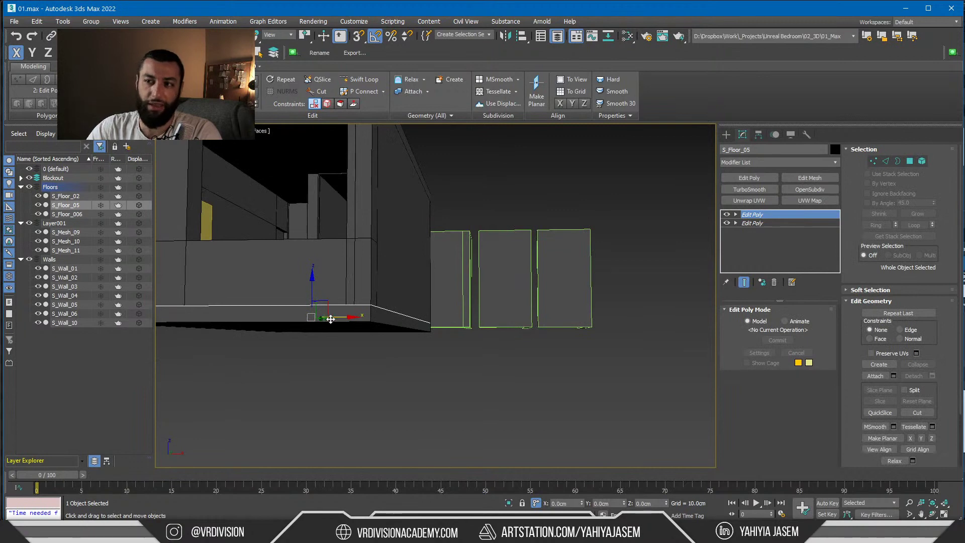
ctrl+click(331, 319)
ctrl+click(379, 291)
alt+middle_drag(378, 291, 546, 216)
key(alt+q)
Select wall S_Wall_10, drag out a copy of it, then undo the copy
click(546, 217)
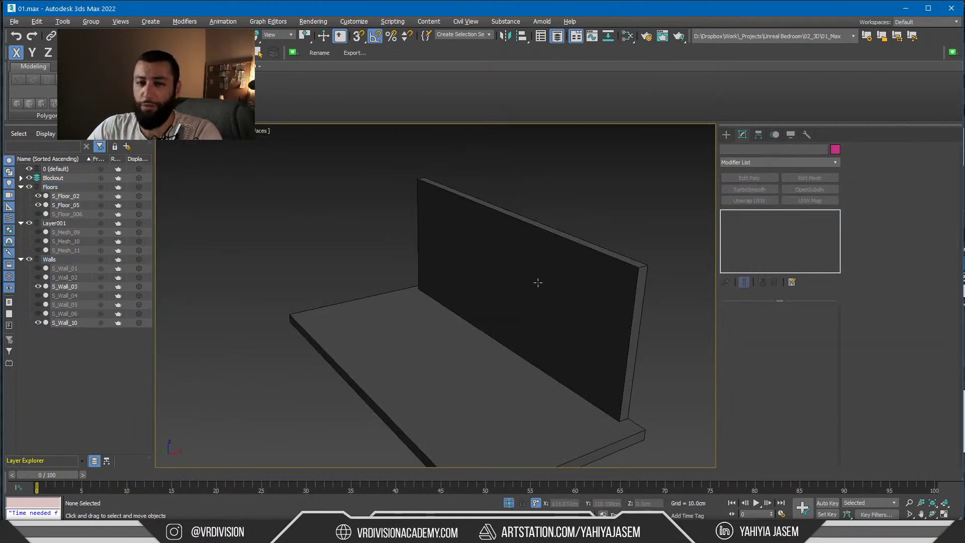
click(542, 283)
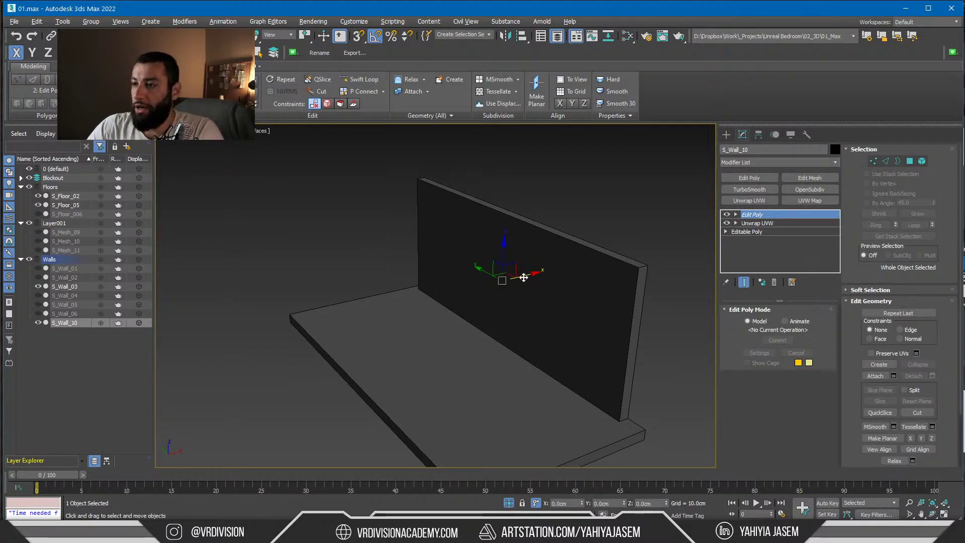
shift+drag(523, 278, 600, 280)
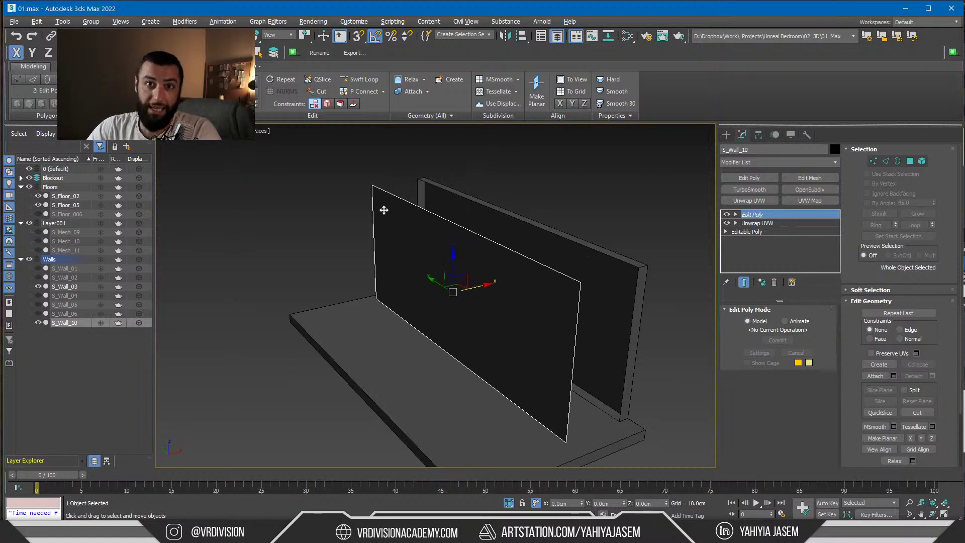
key(ctrl+z)
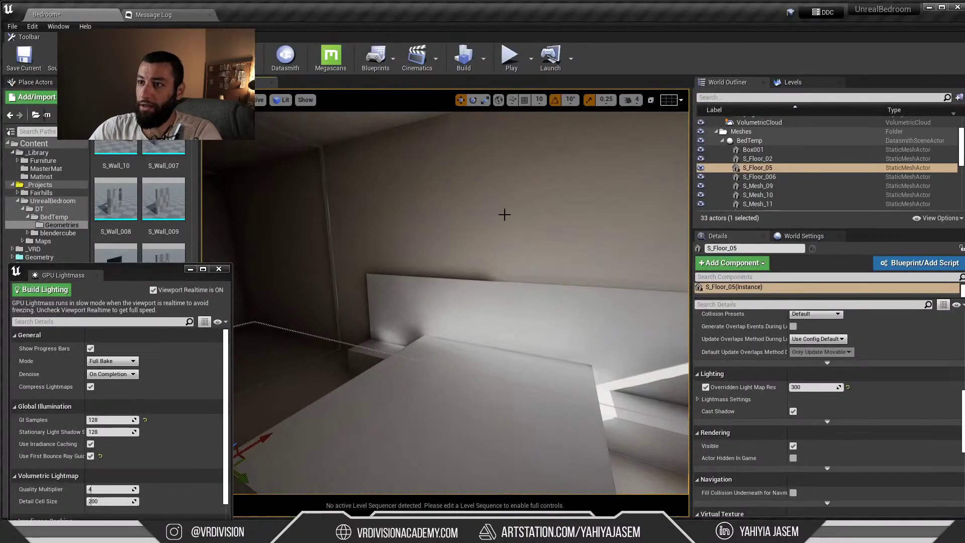
click(504, 215)
right_drag(505, 214, 463, 237)
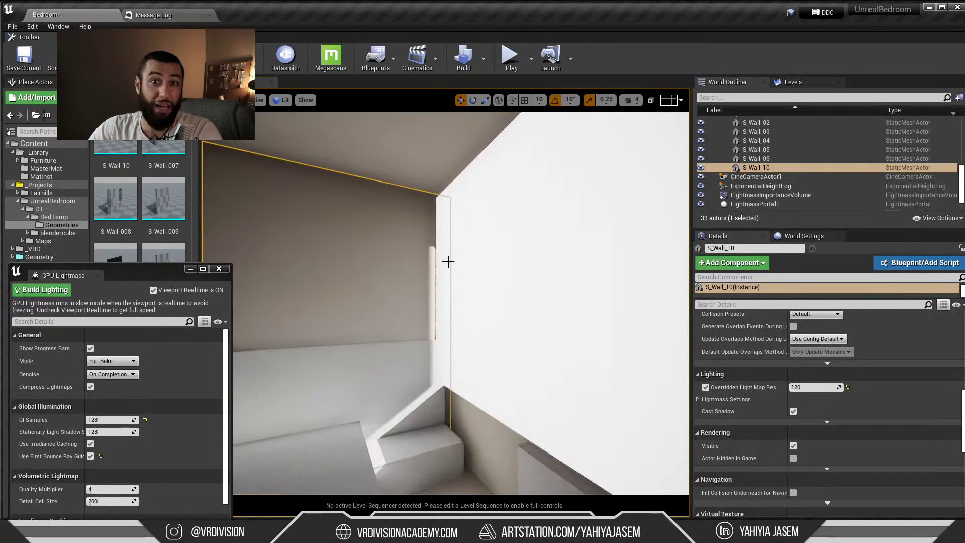
right_drag(491, 292, 529, 296)
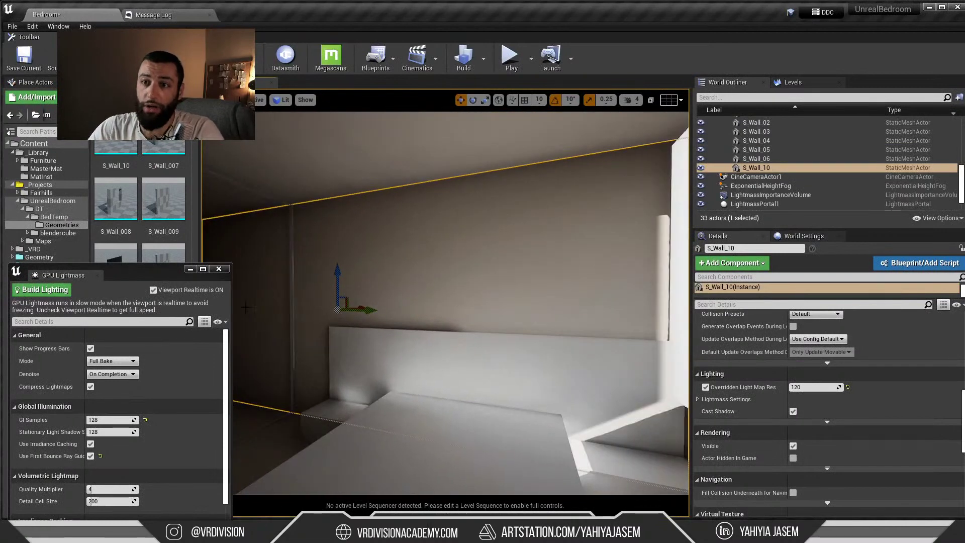
scroll(155, 216, up, 4)
drag(160, 275, 143, 478)
key(ctrl+b)
double_click(116, 342)
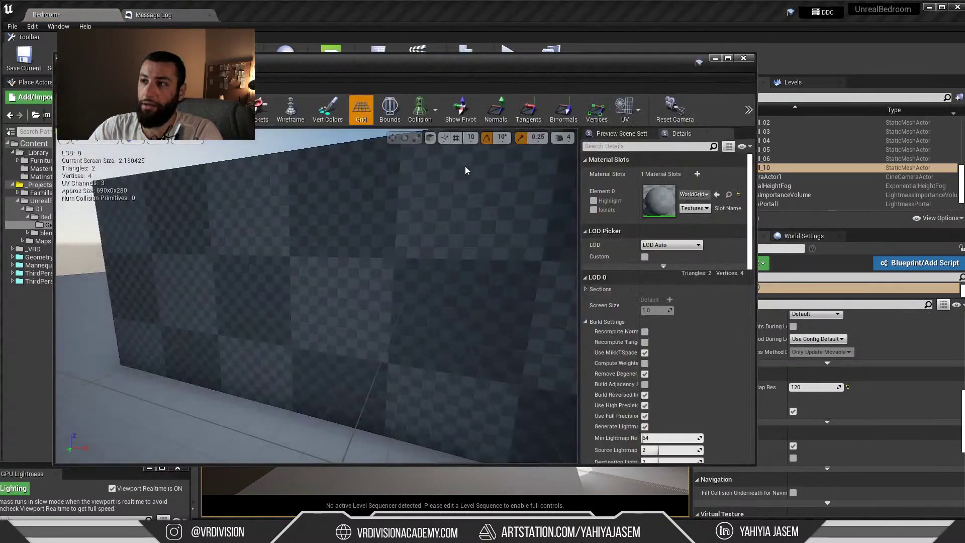
click(627, 116)
click(650, 155)
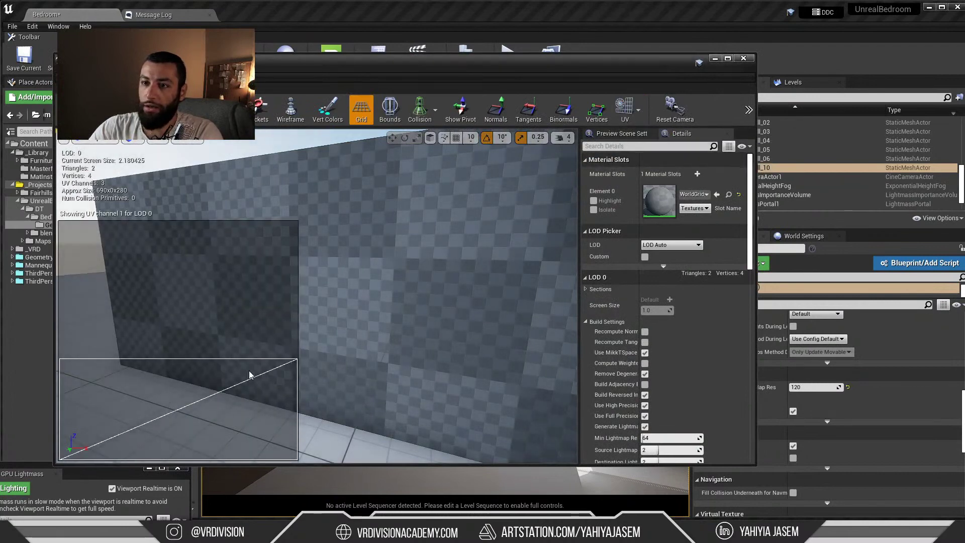
click(631, 113)
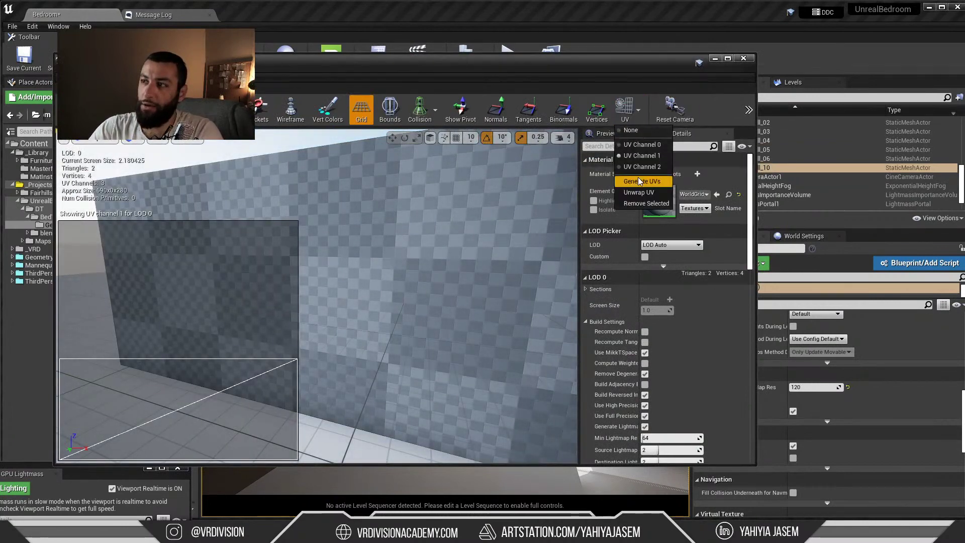
click(637, 174)
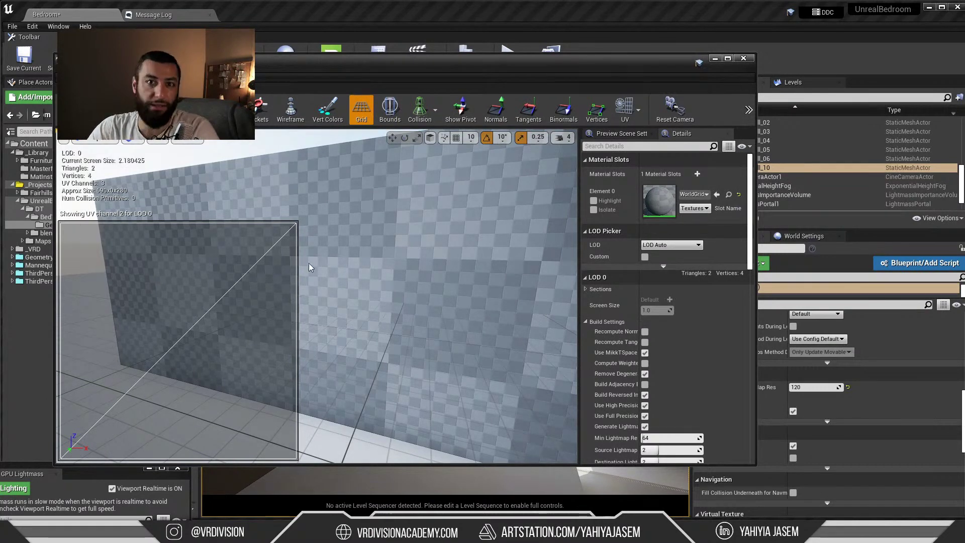
click(744, 59)
right_drag(503, 301, 477, 309)
click(496, 259)
right_drag(483, 218, 407, 216)
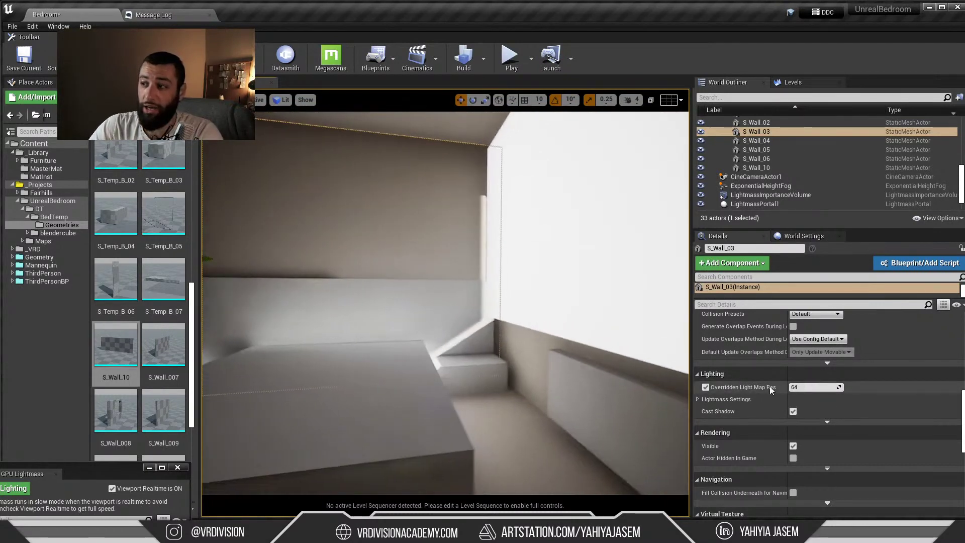
Lower S_Wall_03's overridden light map resolution to 4
drag(816, 387, 784, 387)
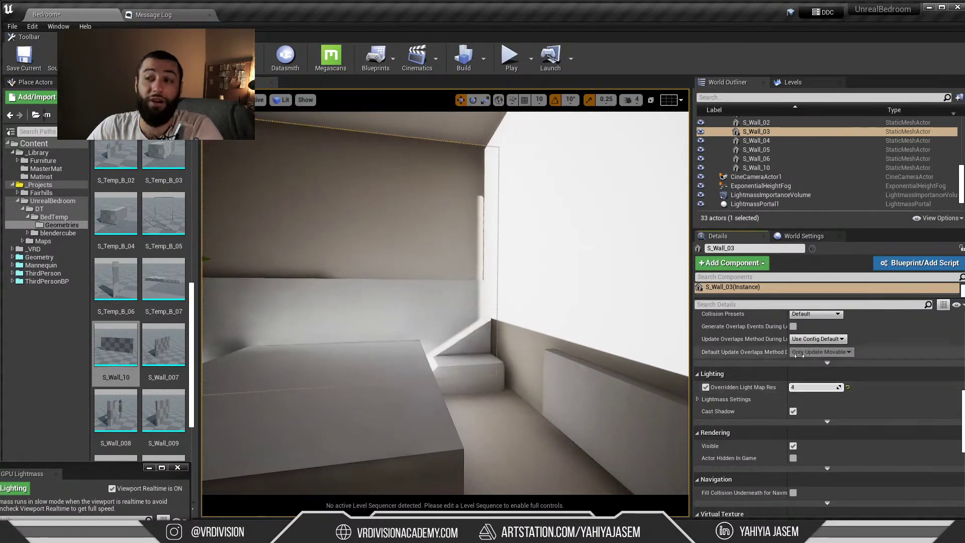
click(813, 387)
text(1)
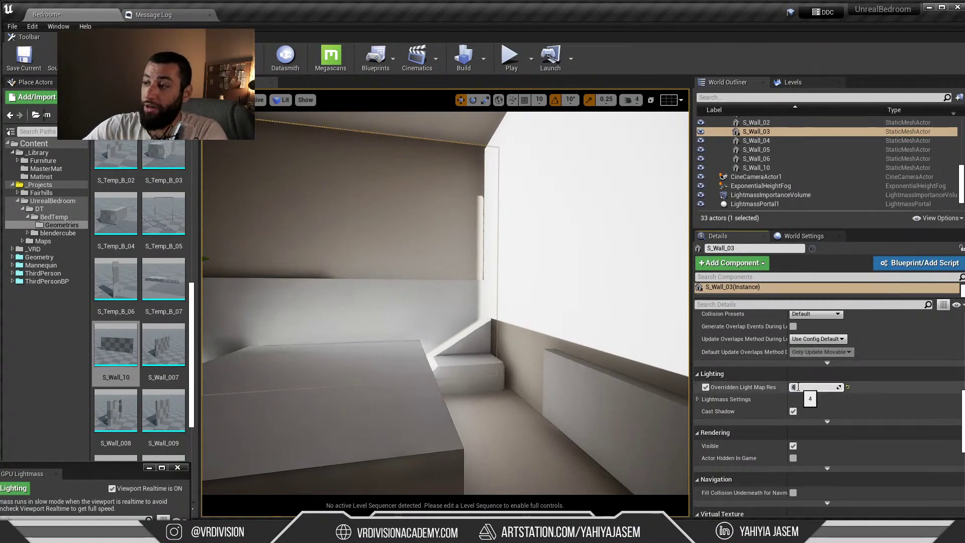
right_drag(529, 318, 500, 312)
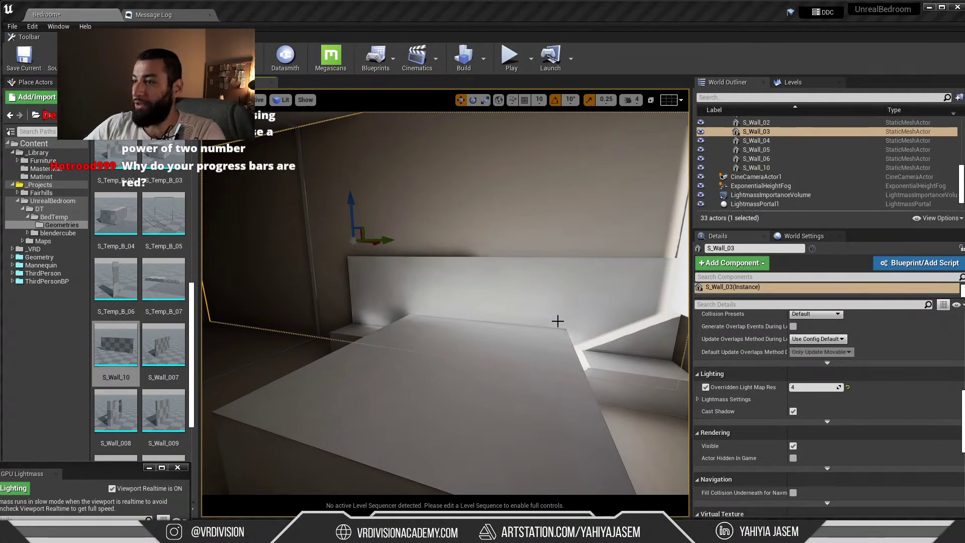
double_click(744, 132)
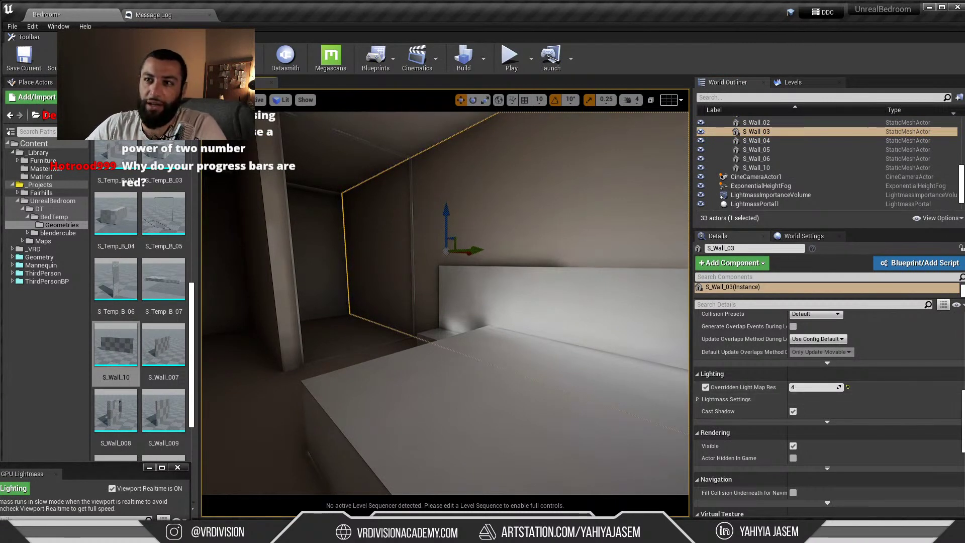
Turn on the viewport frame rate readout and look toward the window
click(208, 100)
click(259, 145)
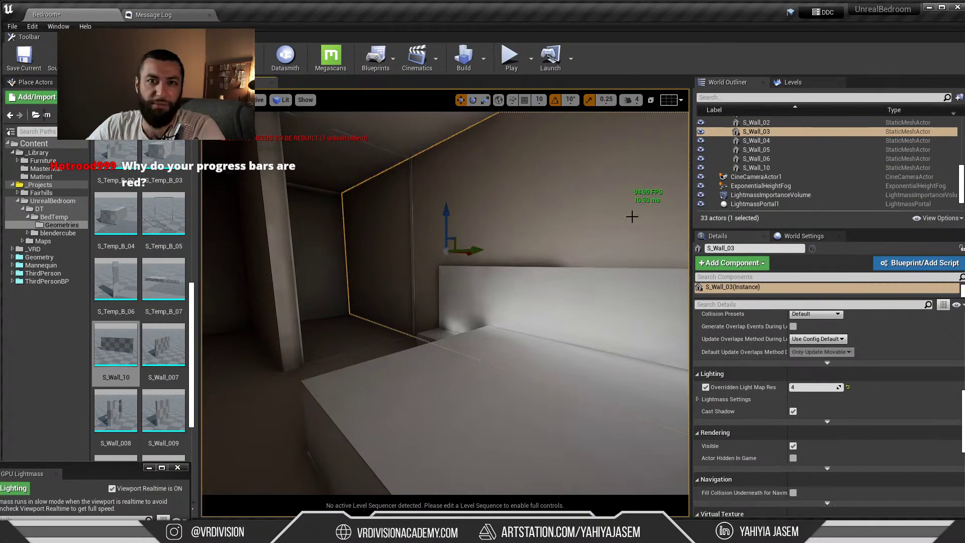
right_drag(631, 215, 431, 250)
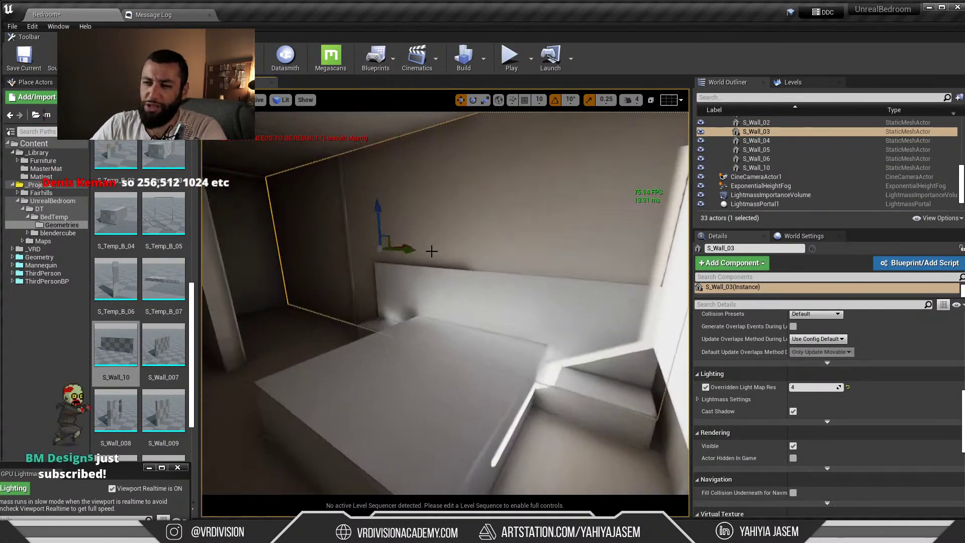
scroll(438, 254, up, 2)
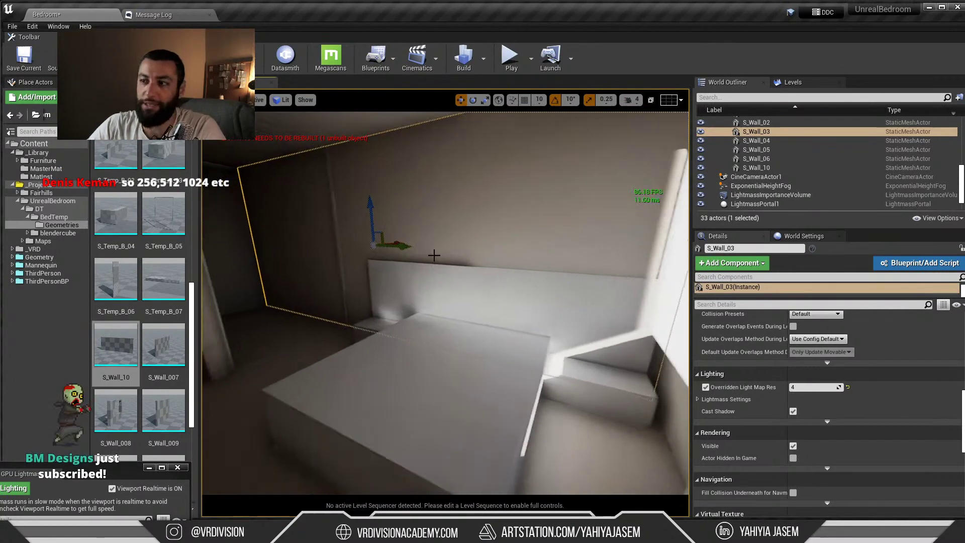
right_drag(453, 265, 603, 262)
Select wall S_Wall_02 below the window and set its light map resolution to 300
key(Escape)
right_drag(437, 286, 483, 282)
click(437, 287)
alt+drag(458, 291, 433, 304)
click(457, 345)
alt+drag(457, 344, 527, 355)
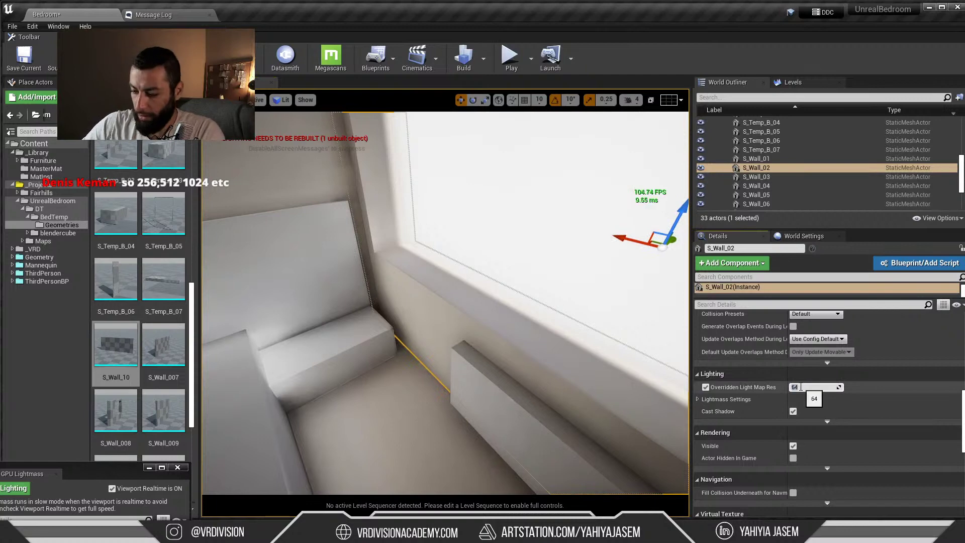
text(300)
key(Return)
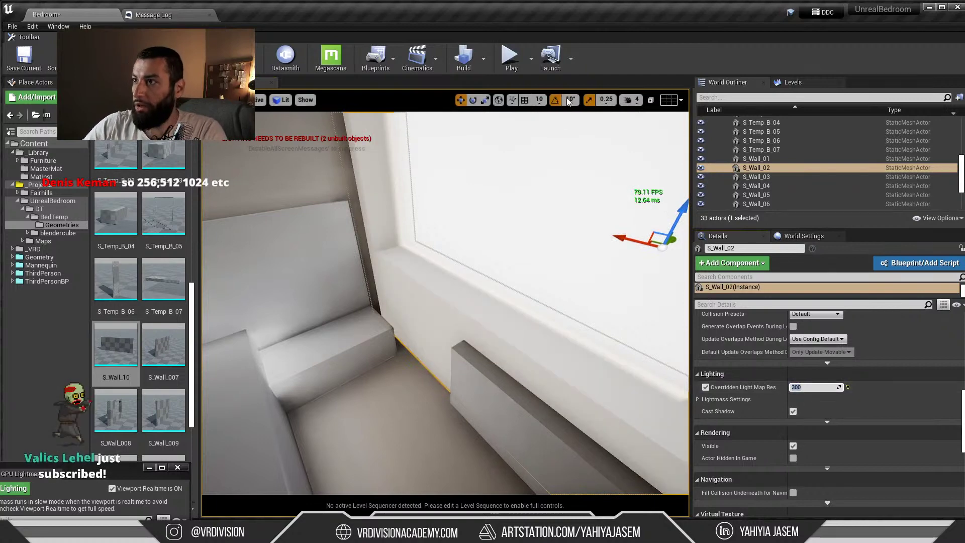
key(Escape)
click(483, 58)
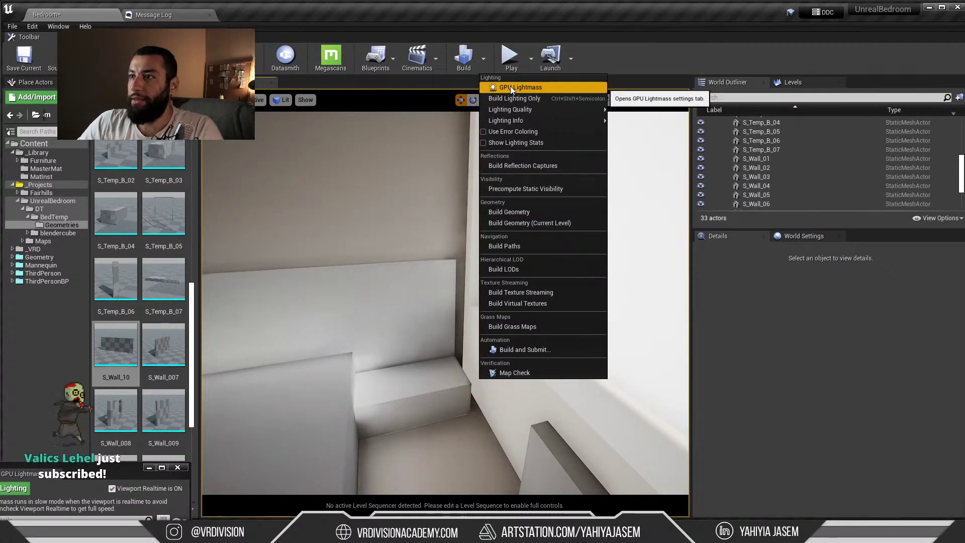
Build the bedroom lighting from the GPU Lightmass window, then drag the live chat over the viewport
click(511, 86)
right_drag(551, 185, 467, 218)
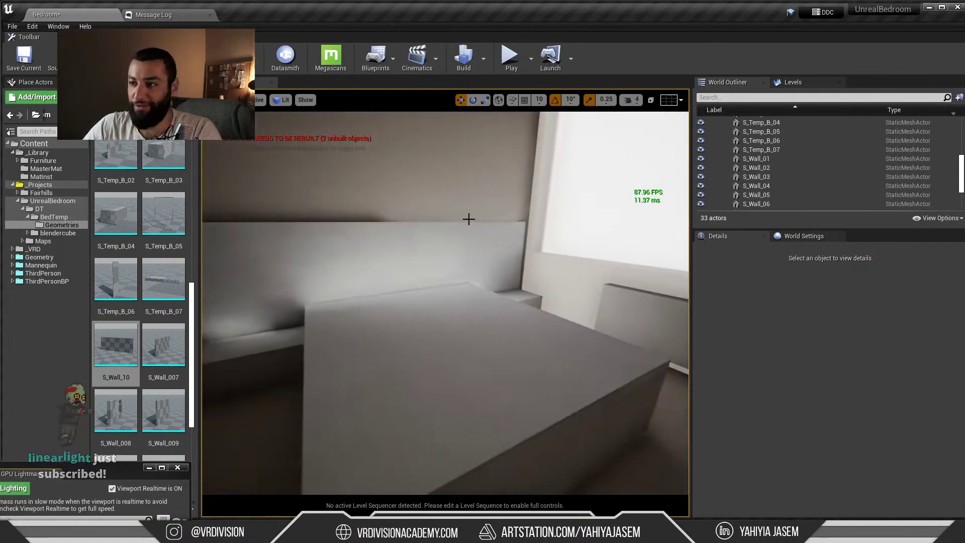
drag(88, 480, 287, 266)
click(201, 274)
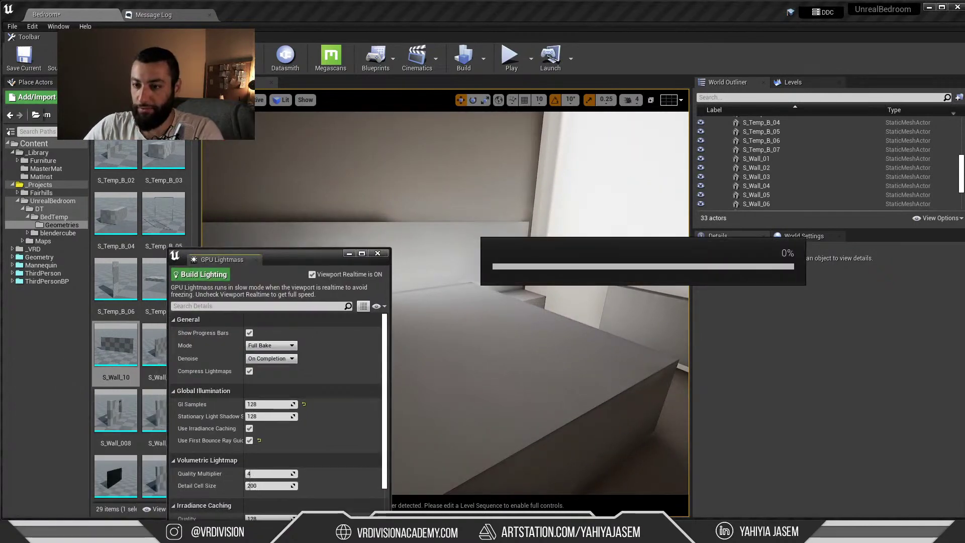
drag(964, 83, 453, 76)
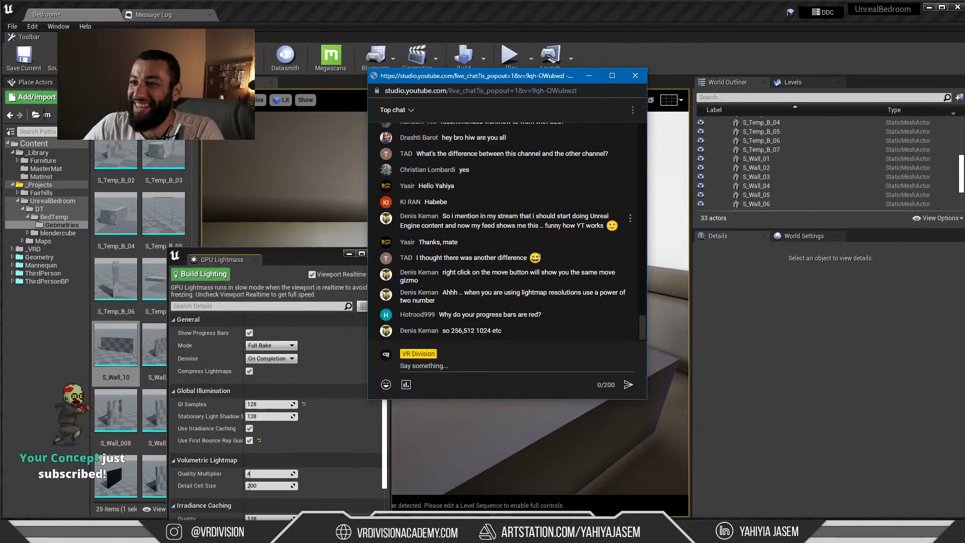
Highlight viewer chat messages to read them, then drag the chat popout off the viewport
drag(431, 216, 405, 217)
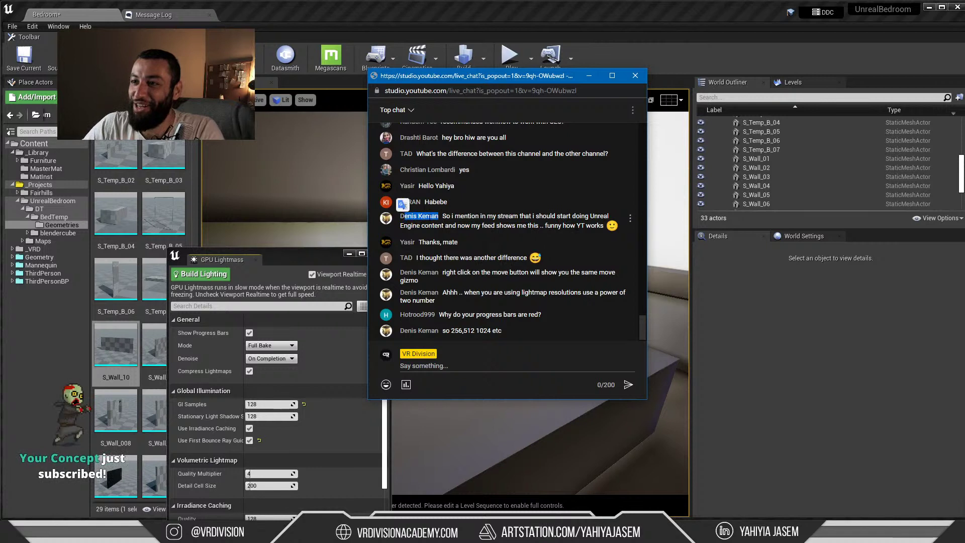
click(440, 219)
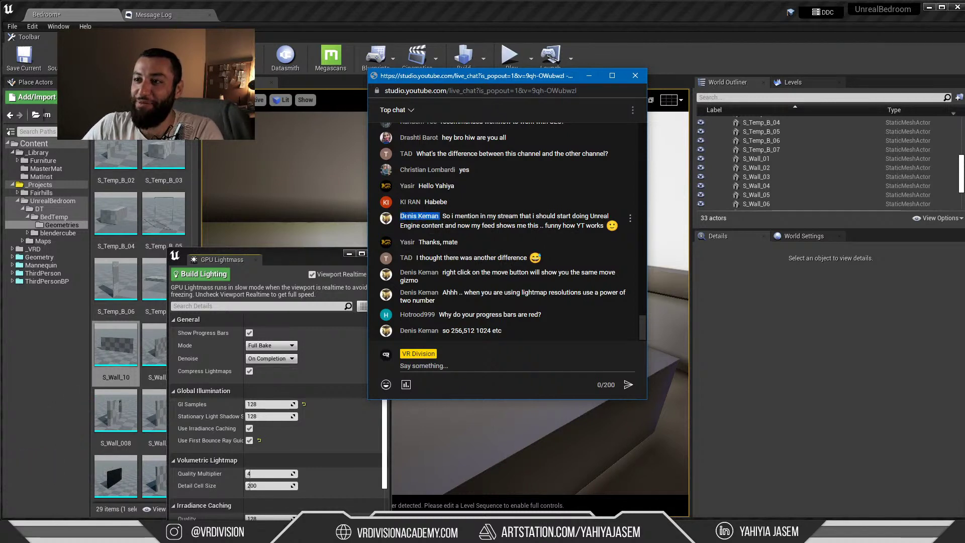
drag(405, 217, 405, 217)
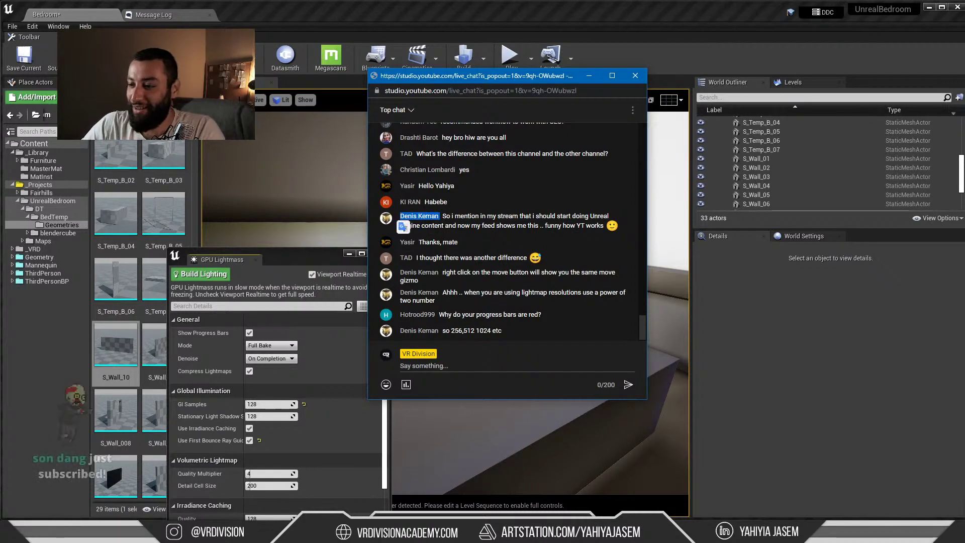
key(alt+Tab)
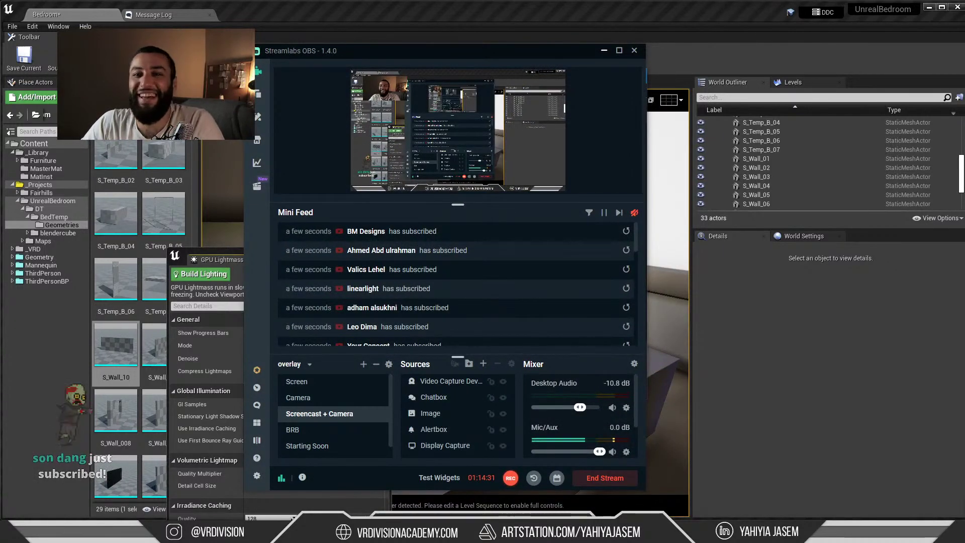
key(alt+Tab)
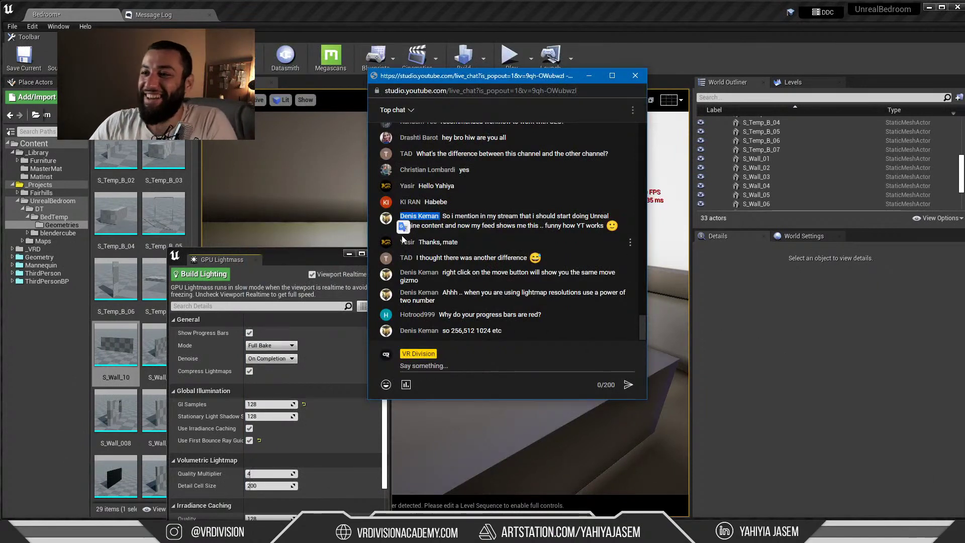
click(458, 241)
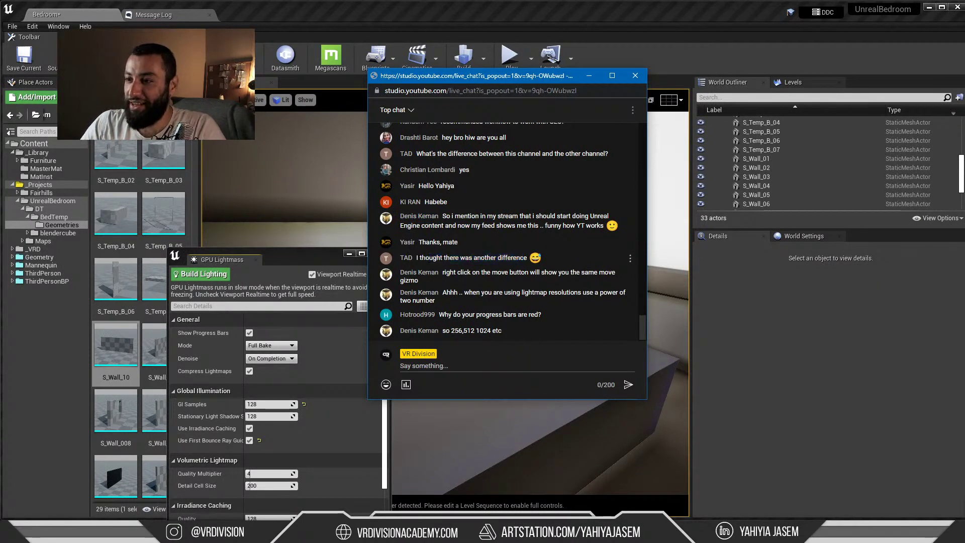
drag(507, 259, 416, 257)
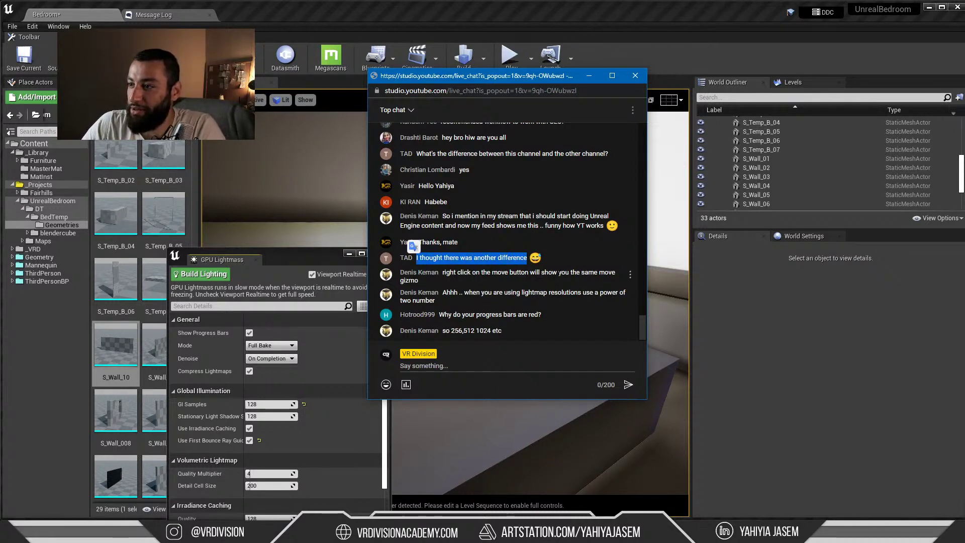
drag(512, 75, 0, 236)
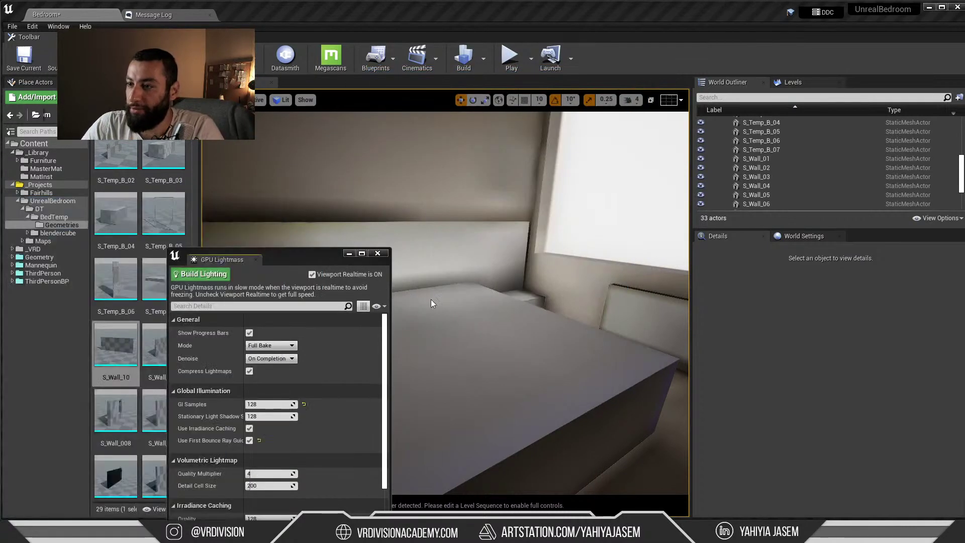
Select the bed S_Temp_B_01 to show its light map resolution of 64, then switch to chat
click(453, 306)
right_drag(453, 306, 458, 344)
right_click(462, 342)
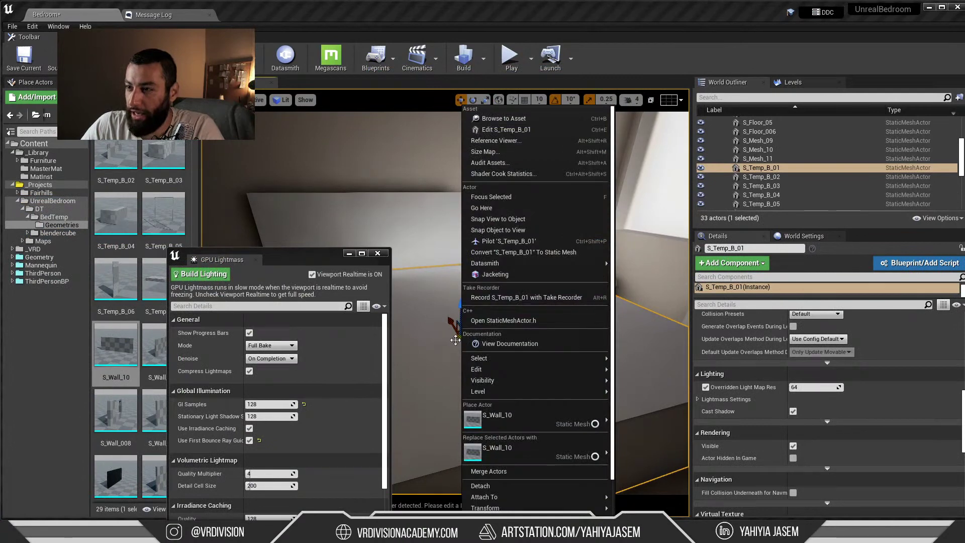
key(Escape)
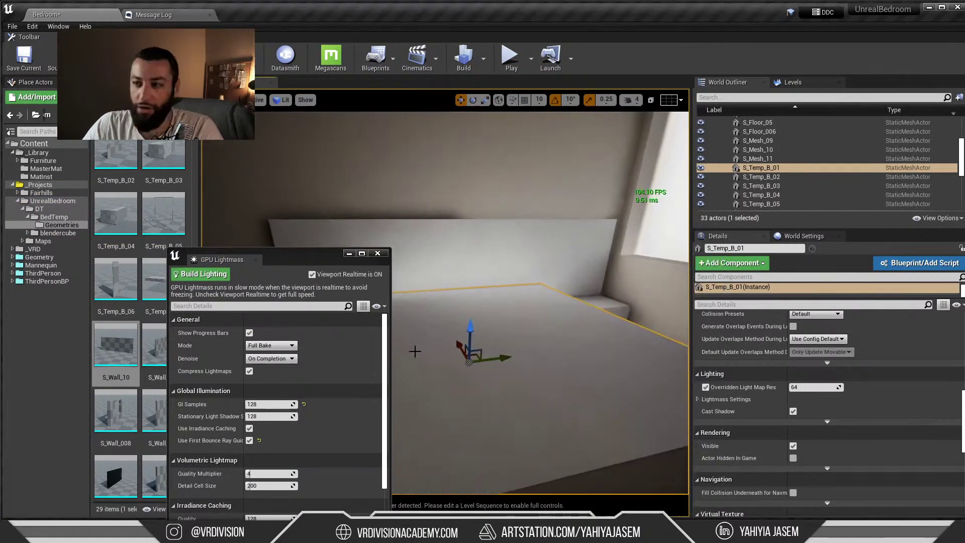
right_click(471, 361)
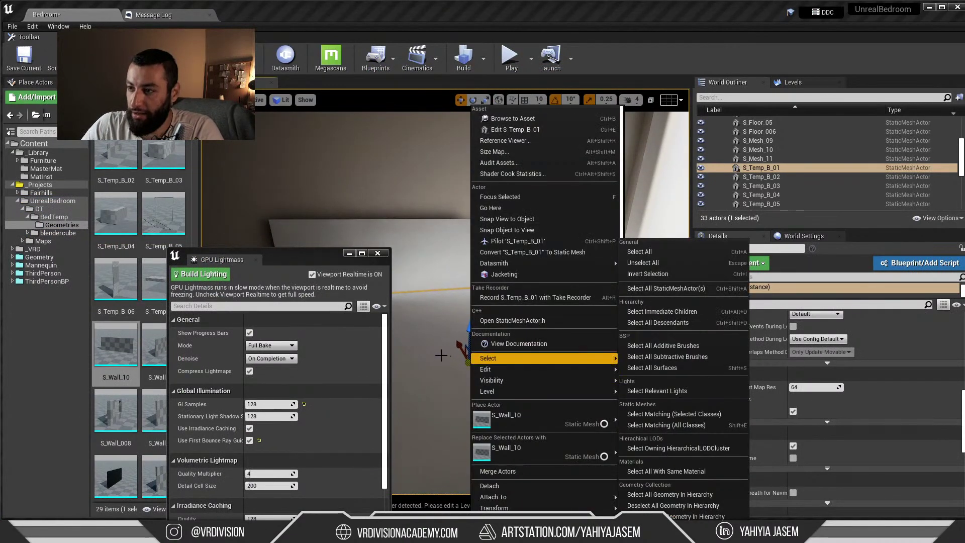
key(Escape)
key(alt+Tab)
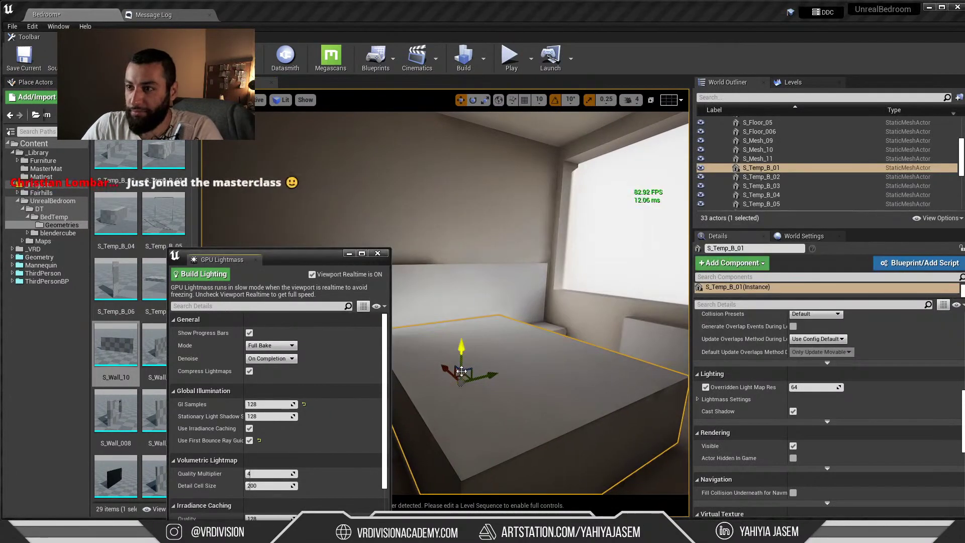
Move the chat to top centre and highlight the power-of-two resolution tip (256, 512, 1024)
drag(130, 205, 408, 116)
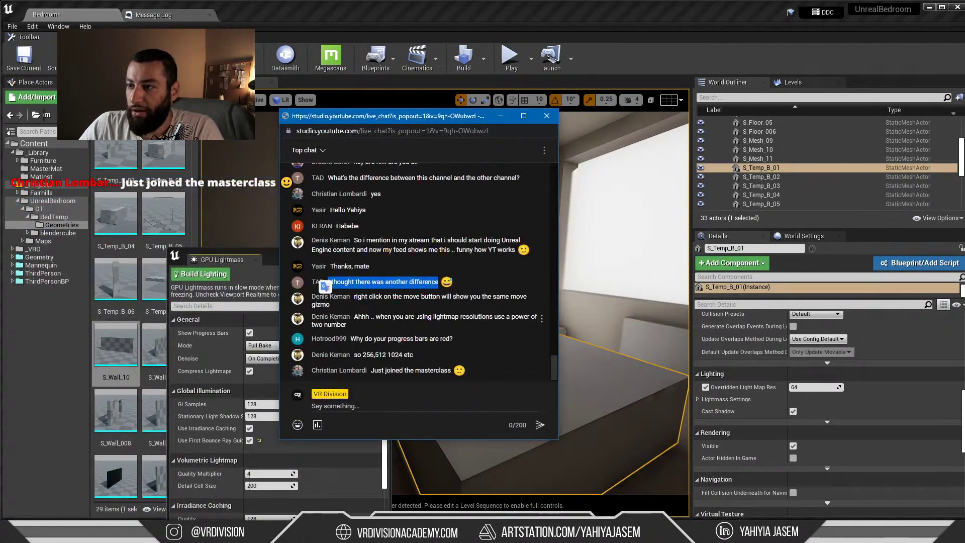
drag(413, 330, 505, 321)
click(384, 321)
click(442, 318)
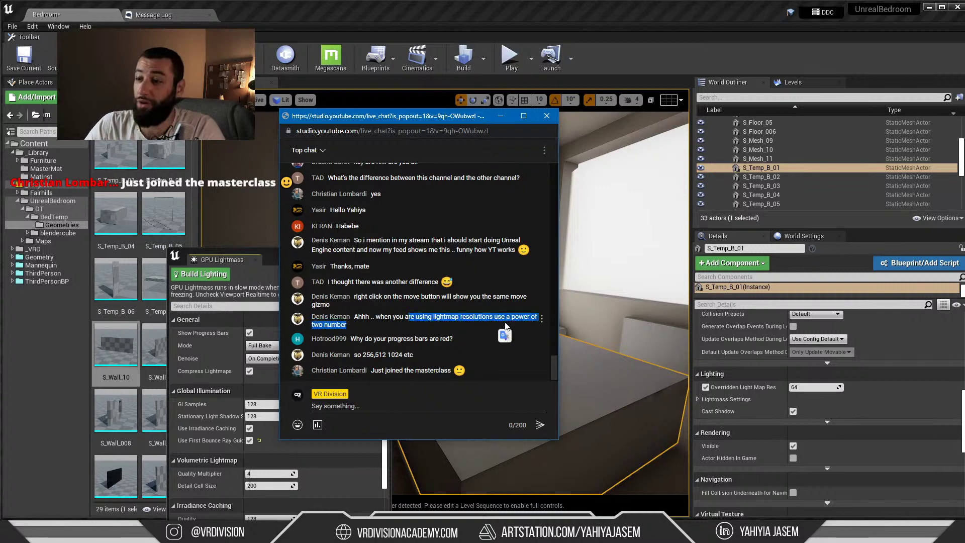
click(484, 323)
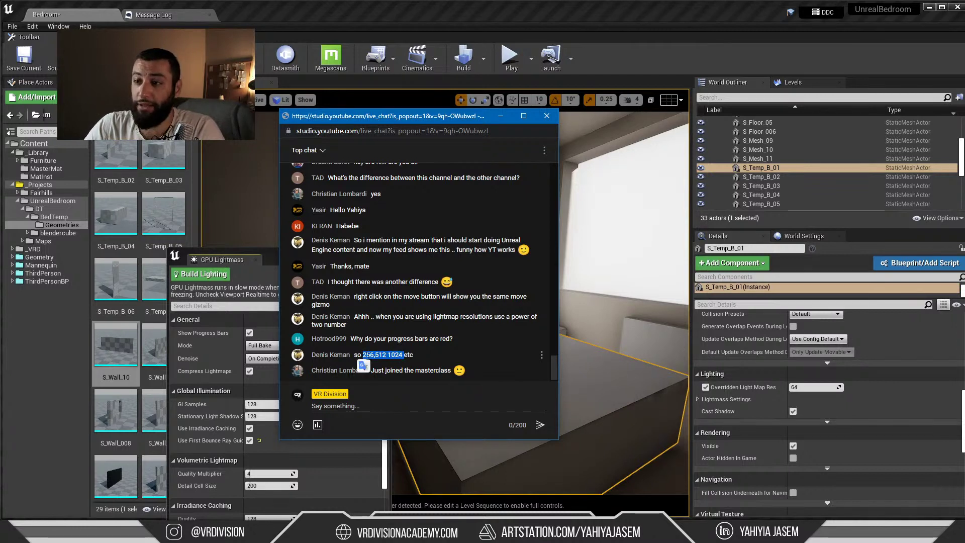
Close the live chat, switch the viewport to Lightmap Density view and minimize GPU Lightmass
click(501, 116)
right_drag(347, 171, 322, 179)
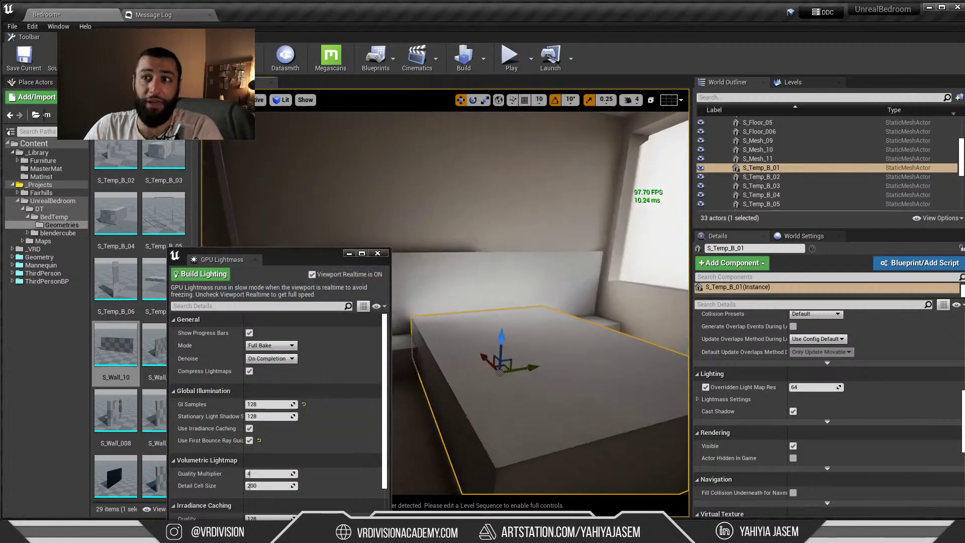
key(alt+0)
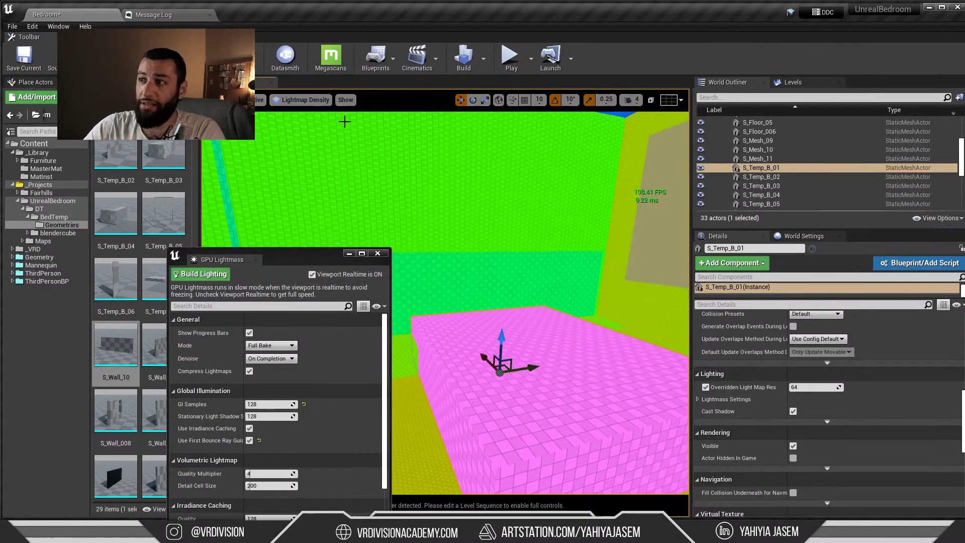
click(350, 254)
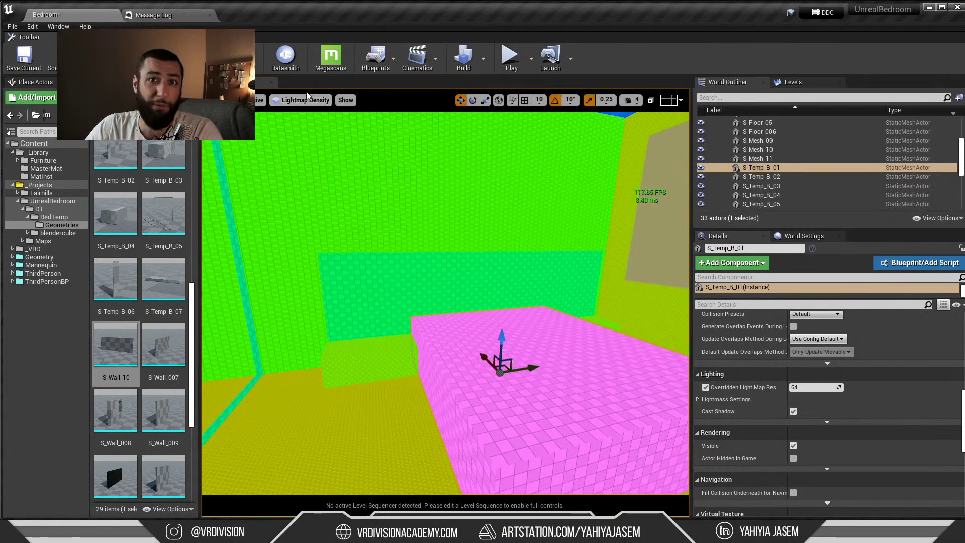
mouse_move(451, 204)
right_down()
mouse_move(443, 211)
mouse_move(453, 206)
right_up()
right_drag(491, 282, 491, 282)
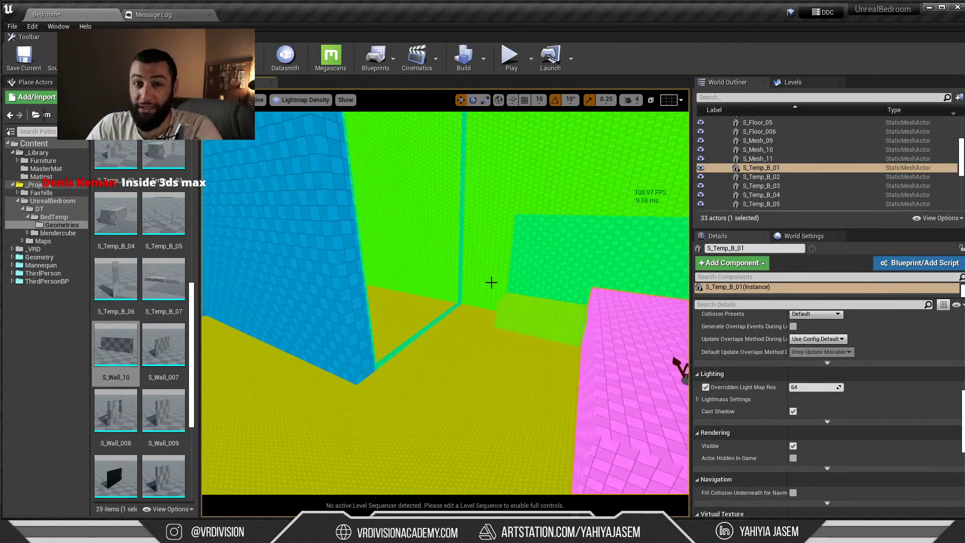
Set the back wall S_Wall_10's overridden lightmap resolution to 200
click(487, 345)
click(473, 235)
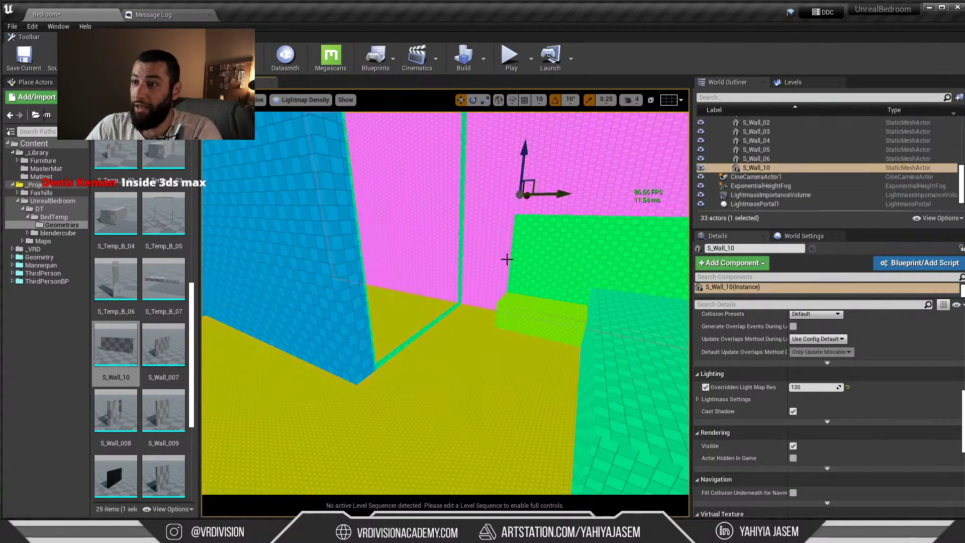
click(813, 387)
text(2)
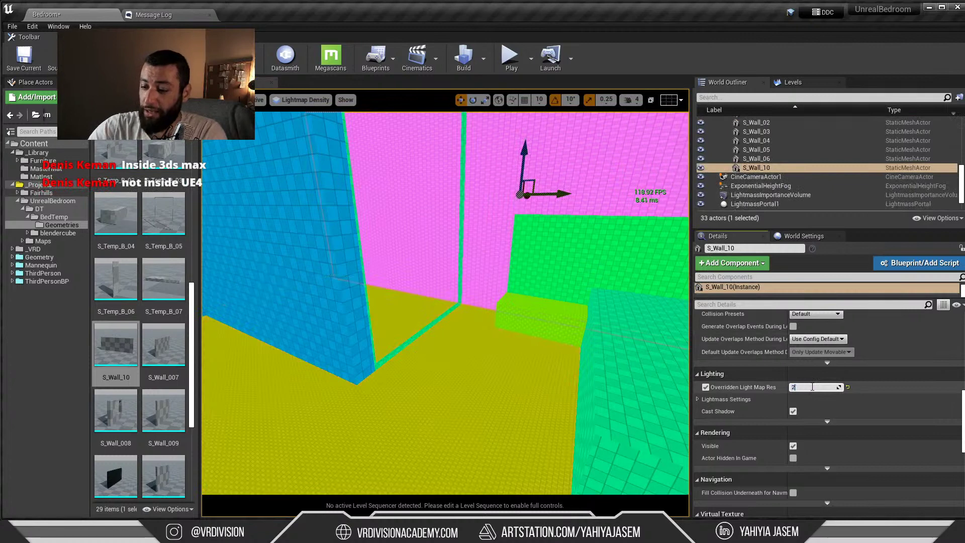
text(00)
key(Return)
Move closer to the floor S_Floor_05 and adjust its lightmap resolution from 512 to 312
click(546, 375)
click(802, 388)
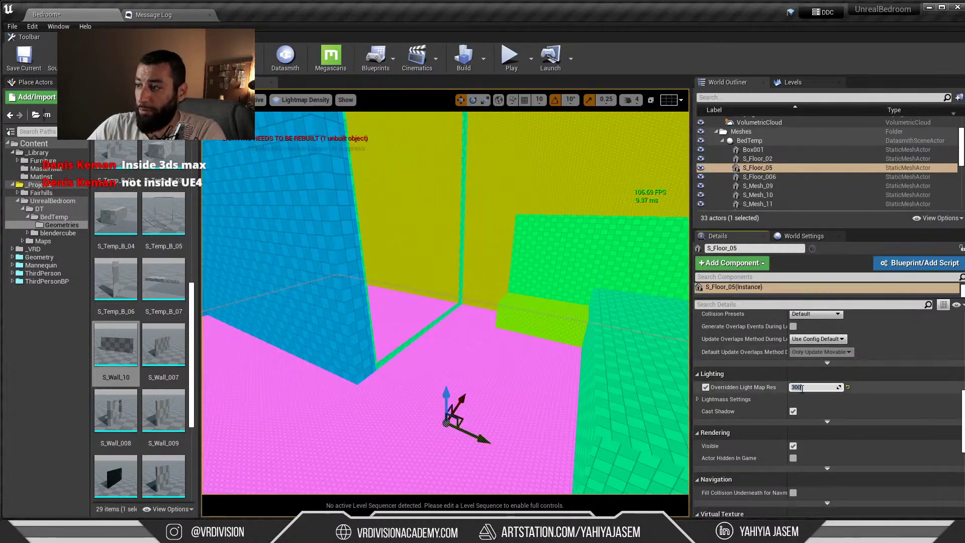
right_drag(519, 337, 525, 302)
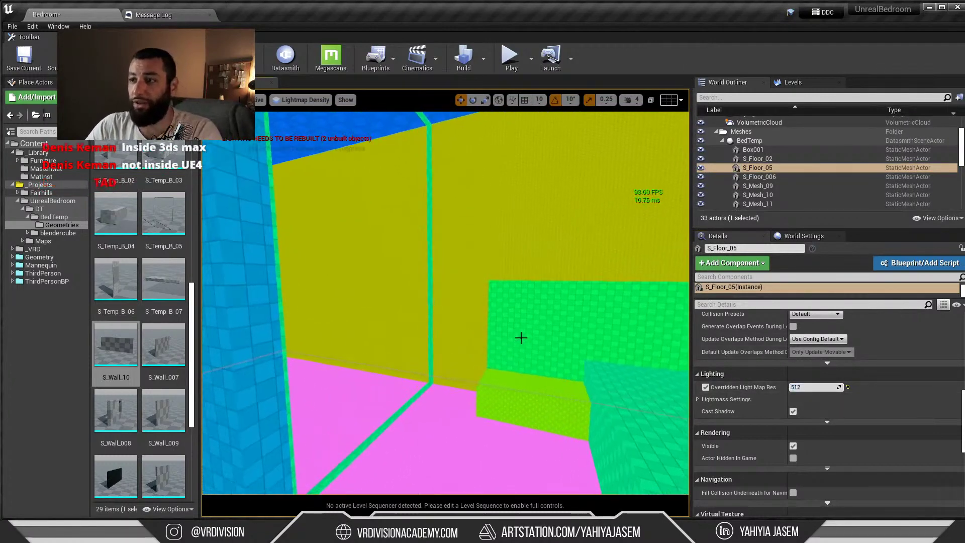
key(Escape)
right_drag(442, 356, 445, 387)
key(w)
click(441, 356)
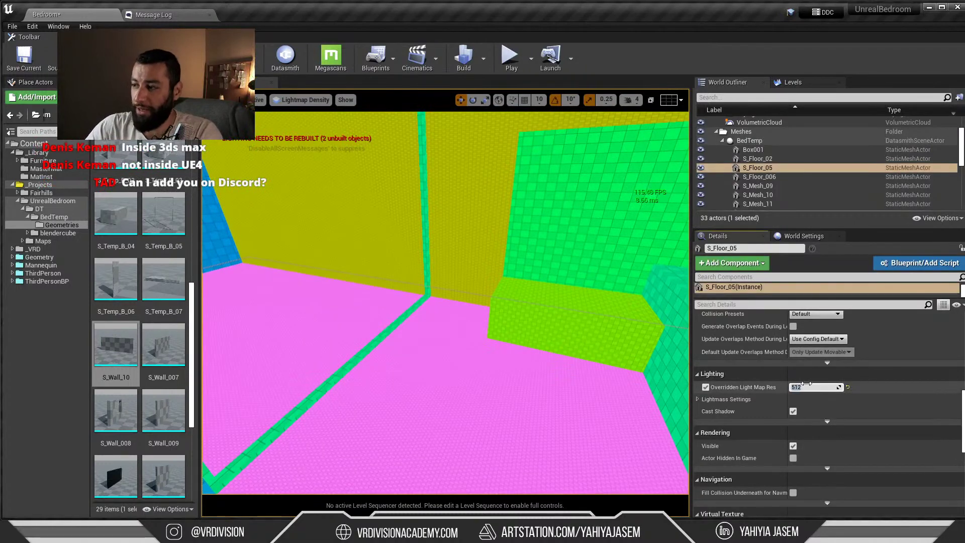
scroll(503, 336, up, 3)
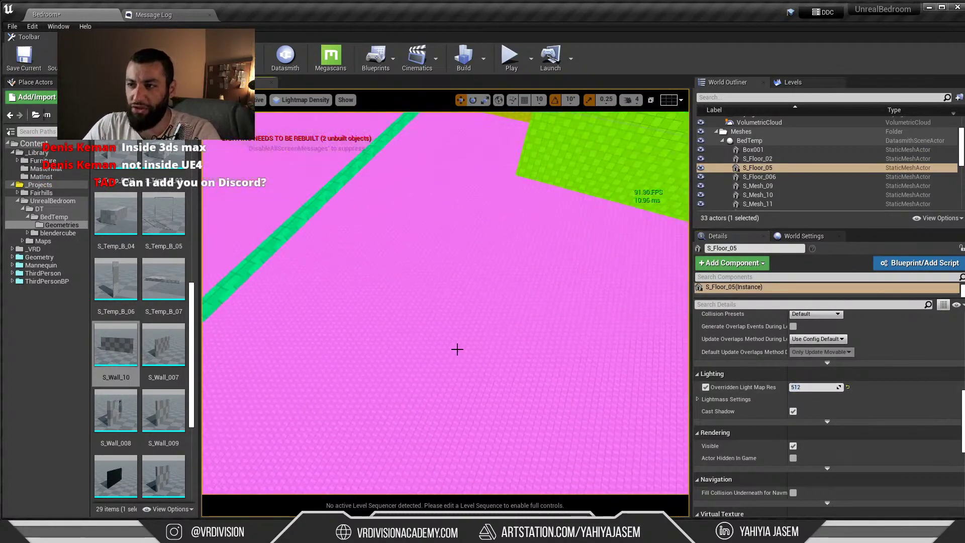
key(Escape)
scroll(437, 317, up, 2)
click(439, 316)
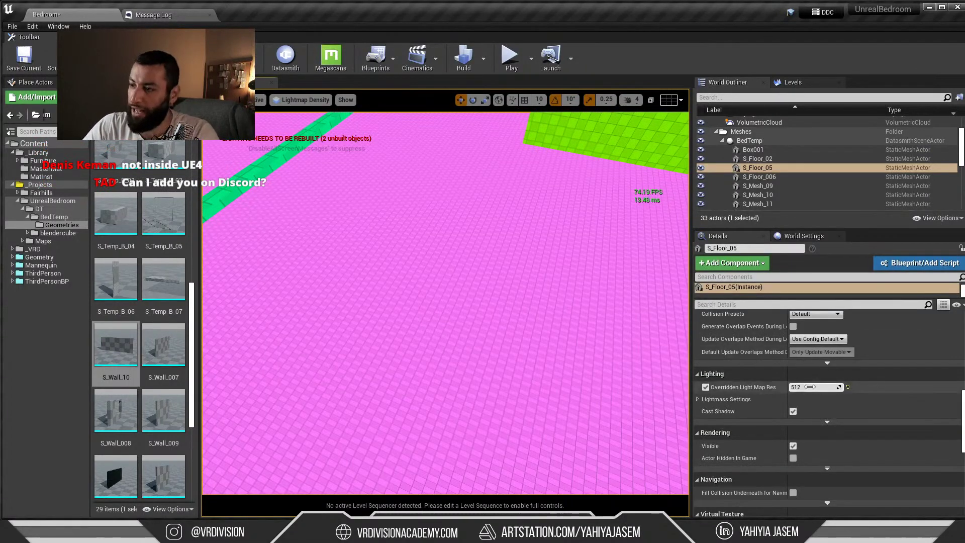
mouse_move(814, 387)
mouse_down()
mouse_move(779, 387)
mouse_move(808, 389)
mouse_up()
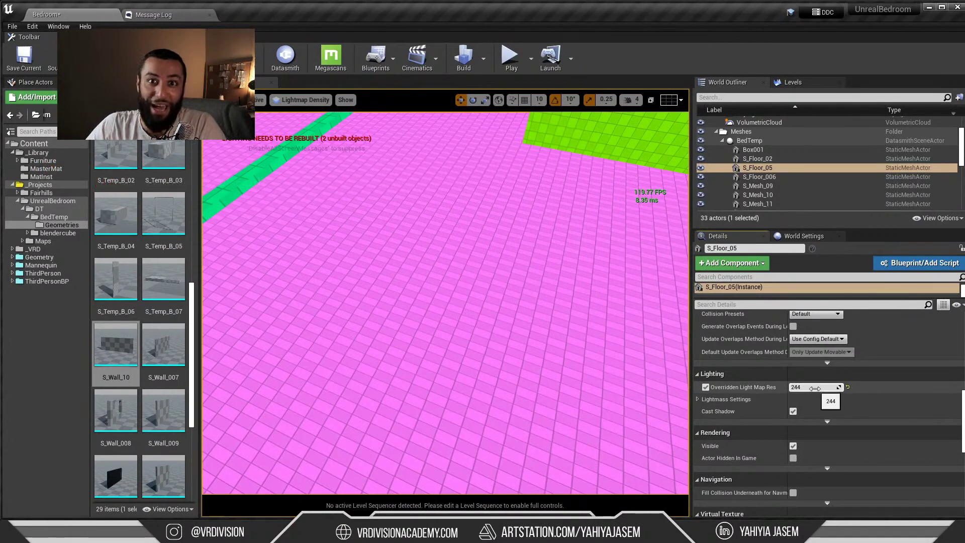
drag(819, 387, 850, 387)
Lower the bed S_Temp_B_04's lightmap resolution from 64
right_drag(452, 301, 533, 296)
click(517, 300)
right_drag(452, 282, 502, 281)
mouse_move(800, 386)
mouse_down()
mouse_move(786, 386)
mouse_move(804, 386)
mouse_up()
Raise the floor S_Floor_05's lightmap resolution to 336 and check its density colour
click(496, 334)
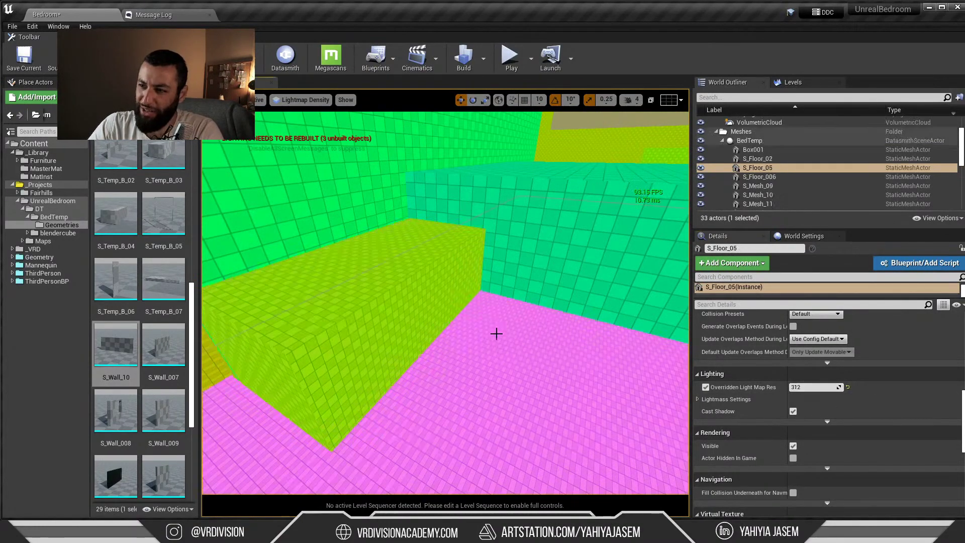
right_drag(496, 334, 452, 324)
key(Escape)
click(518, 322)
drag(810, 387, 819, 388)
key(Escape)
right_drag(570, 355, 537, 357)
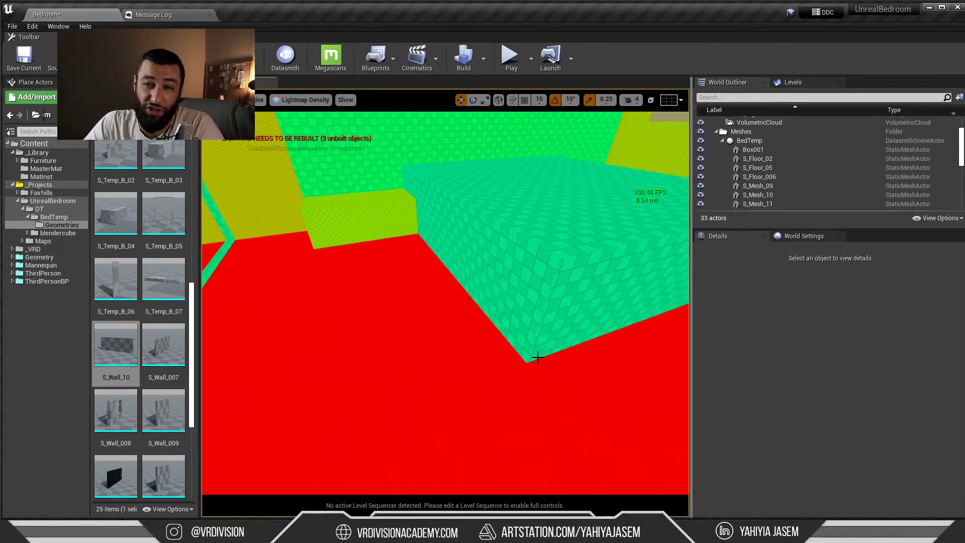
Change the floor S_Floor_05's lightmap resolution to 820 and inspect its density colour
click(535, 355)
click(581, 379)
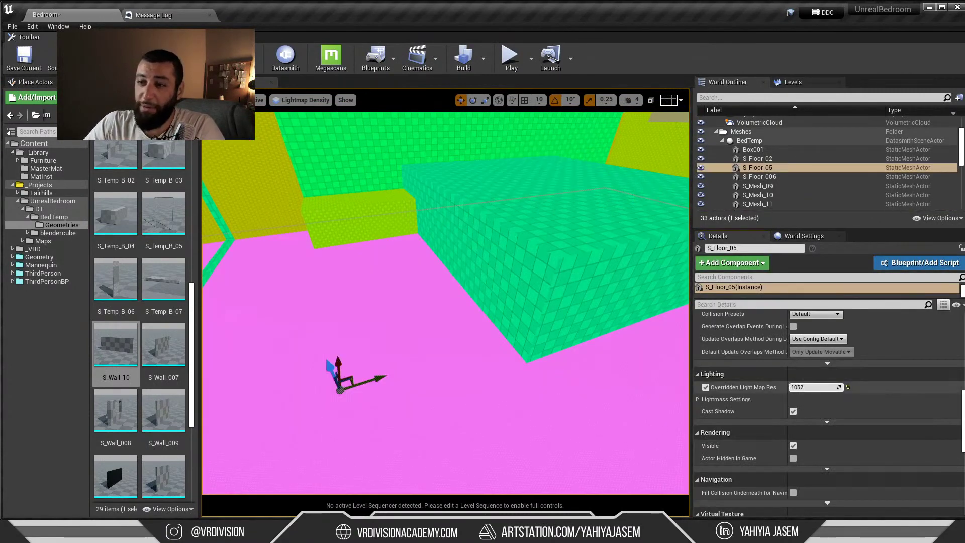
drag(814, 387, 791, 387)
right_drag(571, 346, 531, 349)
key(Escape)
click(572, 355)
key(Escape)
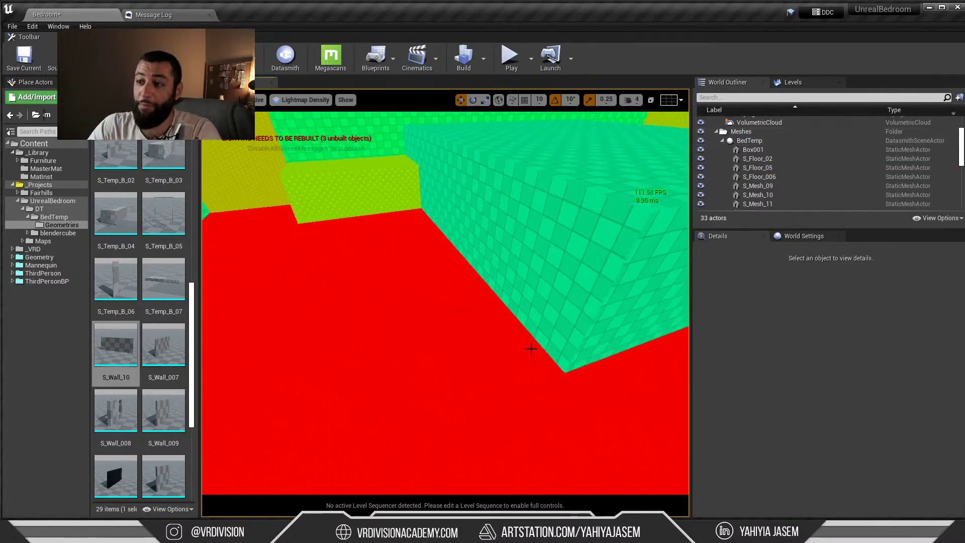
Lower the floor S_Floor_05's lightmap resolution to 264
click(534, 351)
click(525, 360)
drag(825, 387, 759, 387)
right_drag(554, 329, 398, 285)
key(Escape)
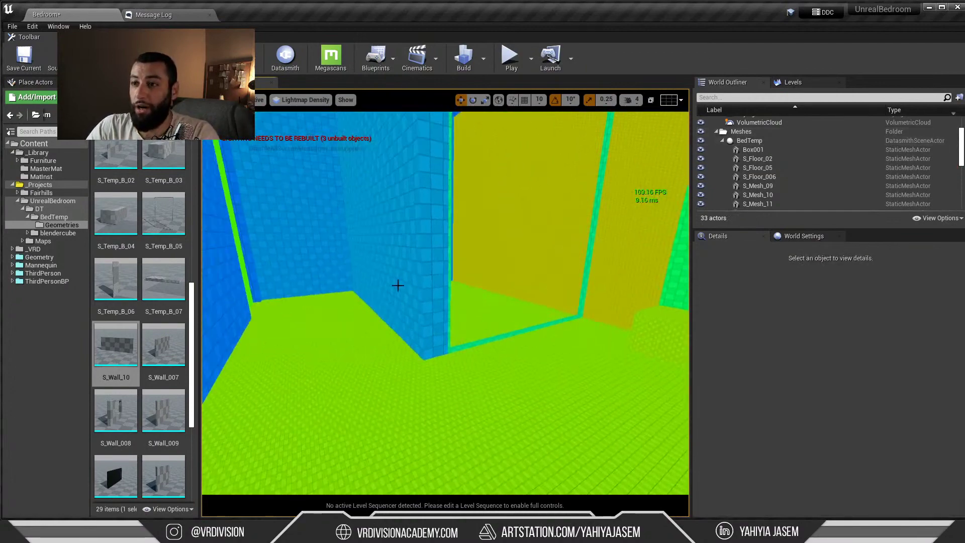
Adjust the middle wall's lightmap resolution and raise S_Wall_01's from 64 to 404
click(398, 285)
drag(784, 387, 771, 387)
key(Escape)
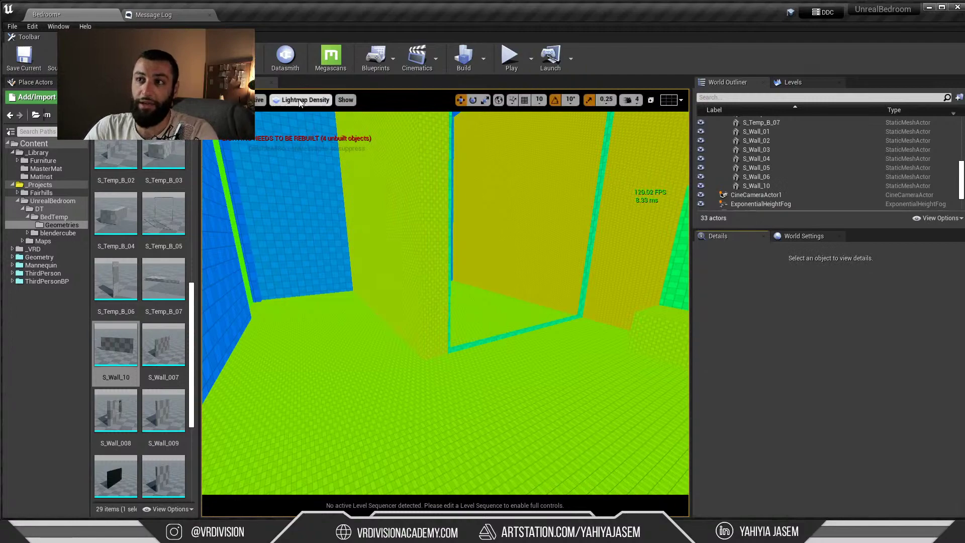
right_drag(353, 171, 422, 176)
click(452, 226)
drag(806, 388, 835, 387)
right_drag(413, 308, 408, 314)
key(Escape)
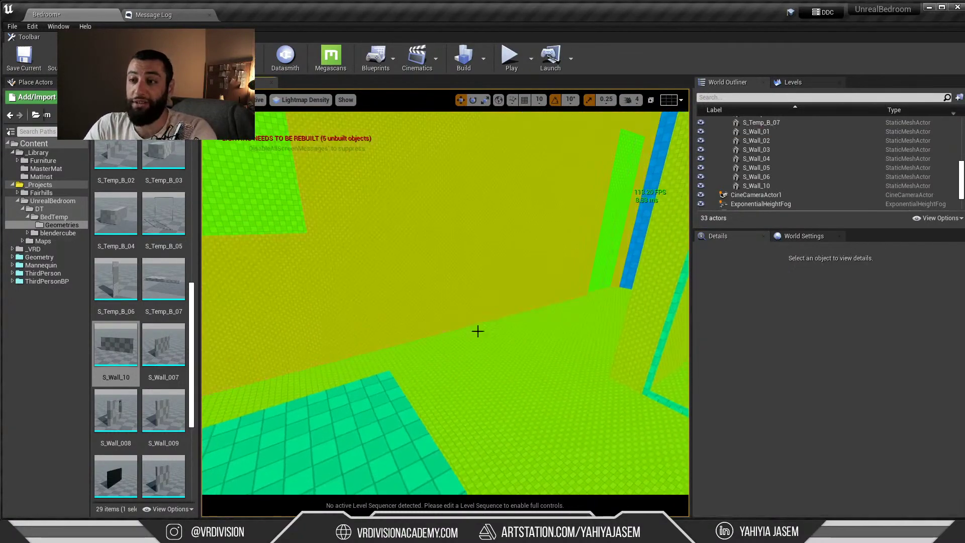
Save the Bedroom level and return to the GPU Lightmass settings window
mouse_move(478, 330)
right_down()
mouse_move(467, 328)
mouse_move(482, 327)
right_up()
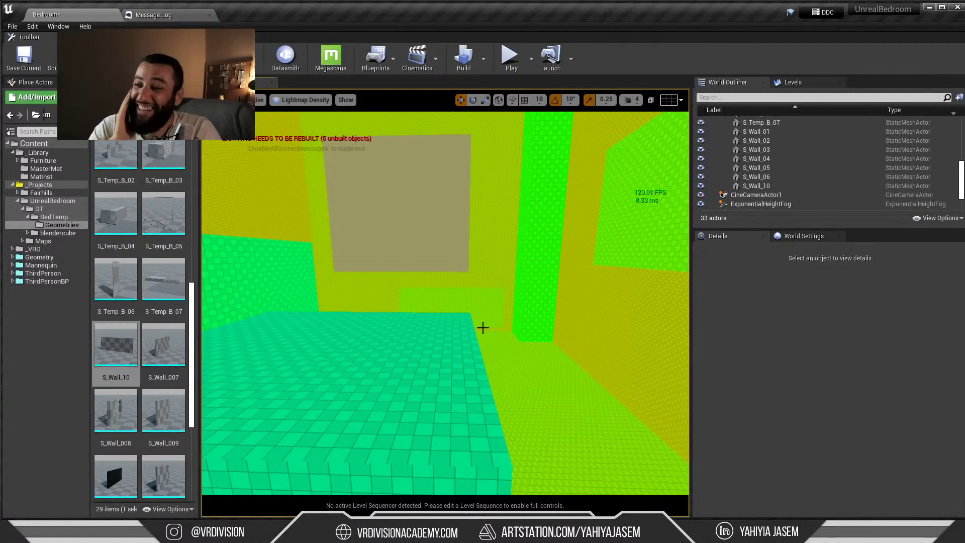
right_drag(620, 171, 506, 267)
key(ctrl+s)
key(alt+Tab)
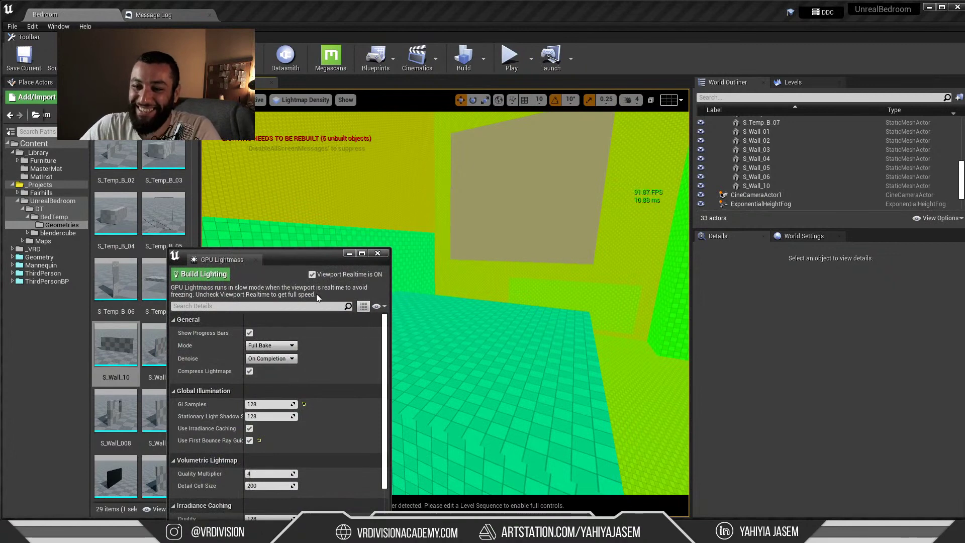
Bring the live chat forward and highlight the Discord question and latest messages
key(alt+Tab)
click(410, 314)
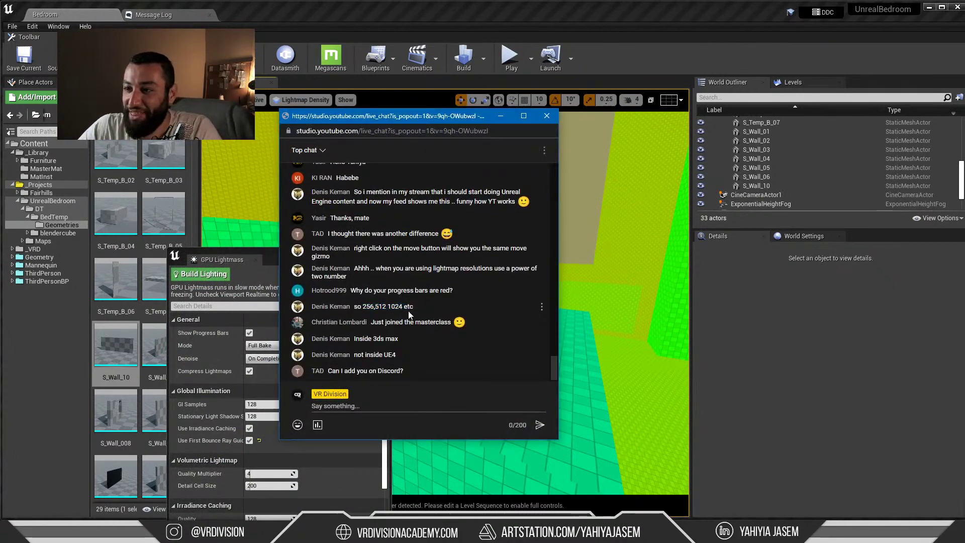
drag(329, 372, 402, 372)
click(405, 373)
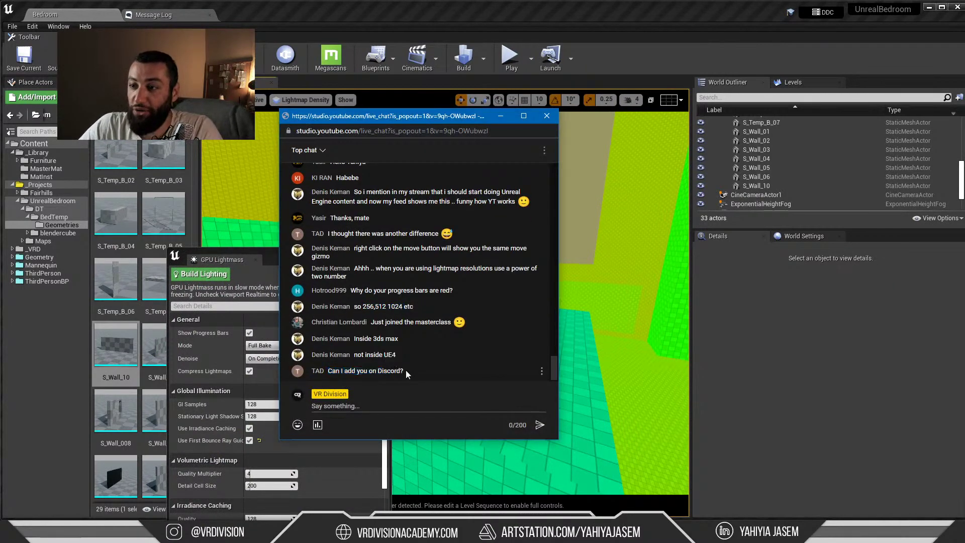
drag(330, 372, 371, 322)
click(402, 371)
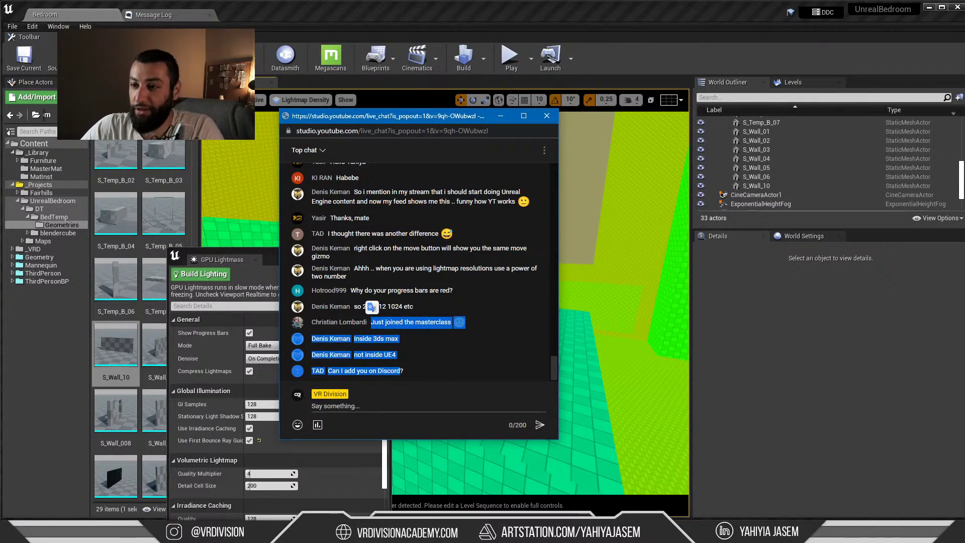
mouse_move(487, 536)
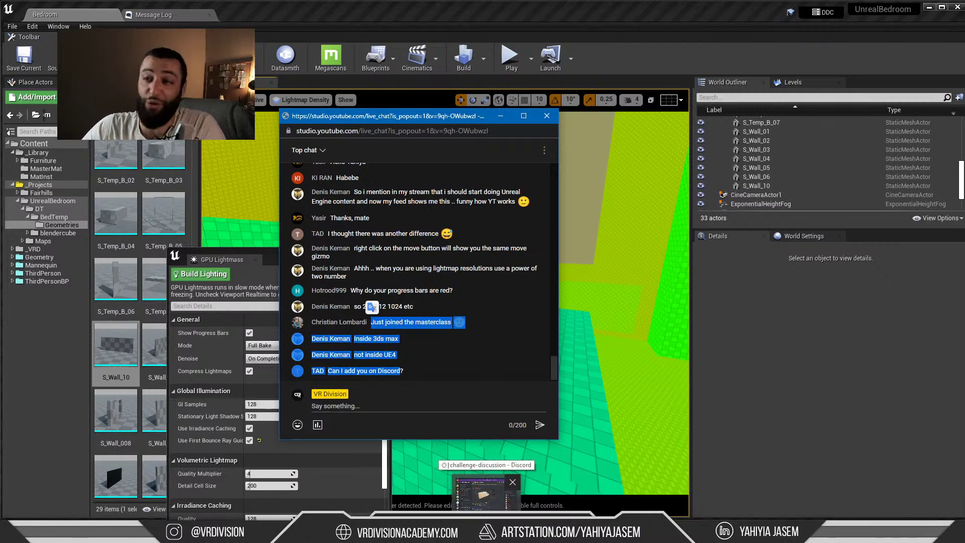
click(483, 496)
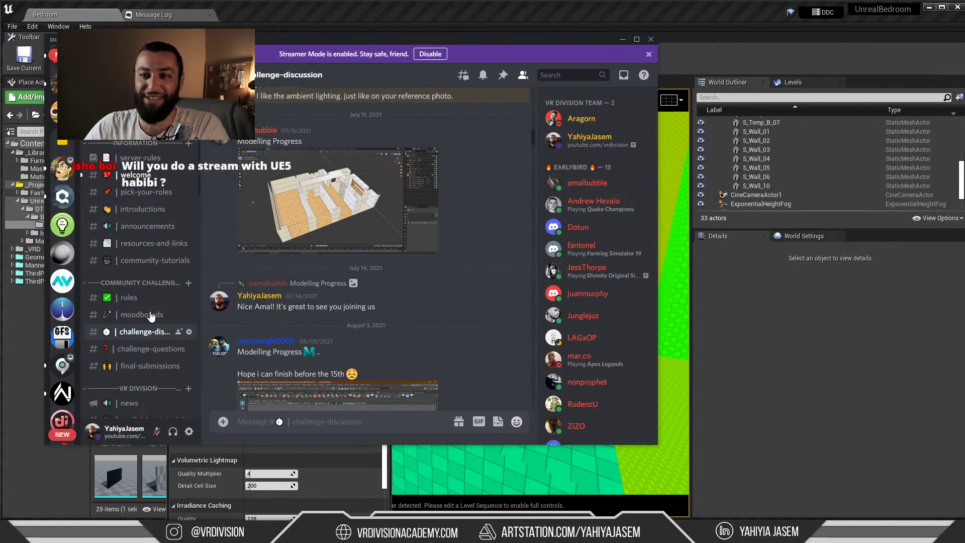
scroll(420, 328, down, 3)
scroll(421, 328, down, 10)
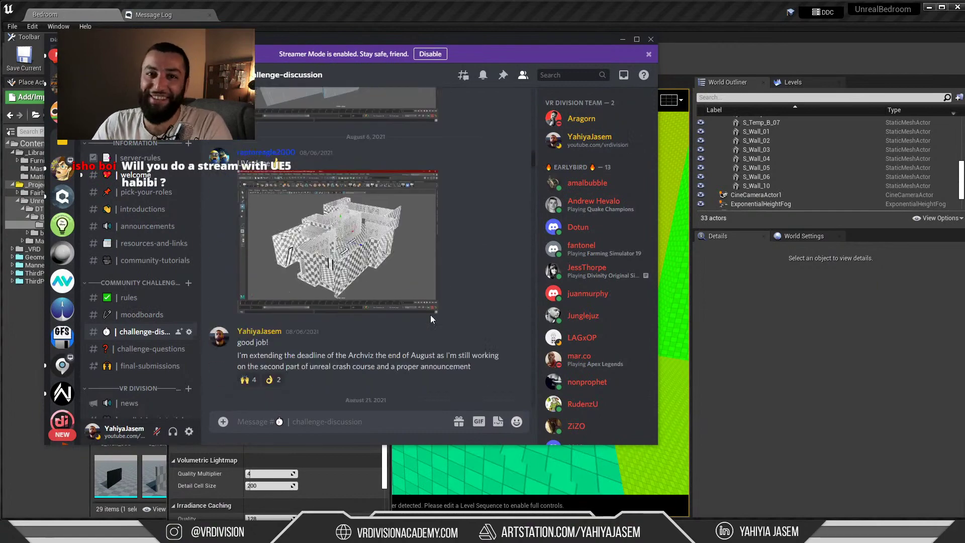
scroll(490, 170, down, 15)
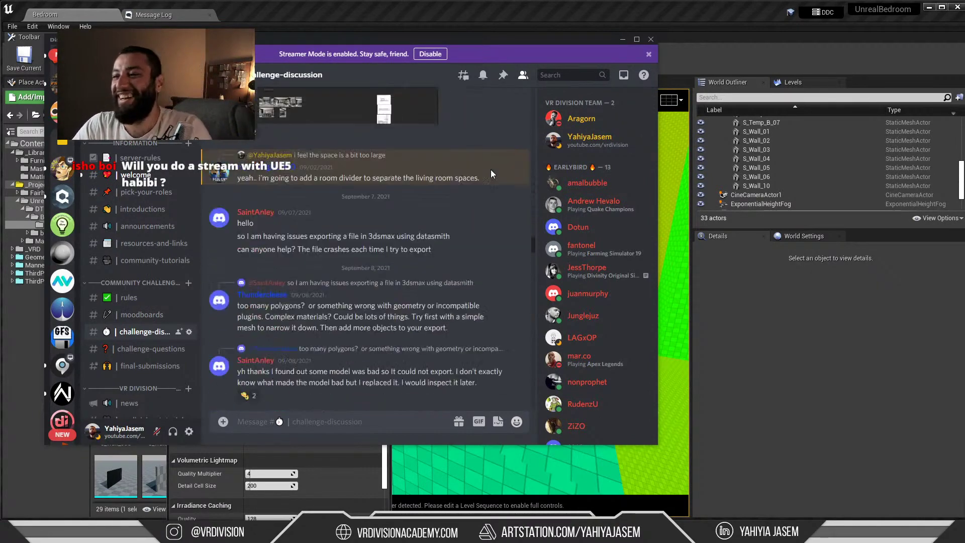
scroll(500, 165, up, 10)
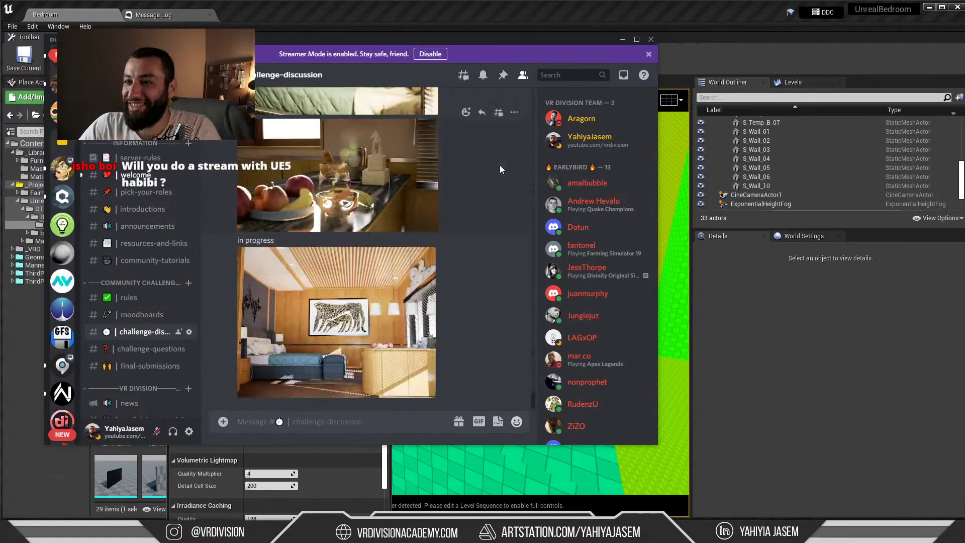
scroll(512, 170, up, 5)
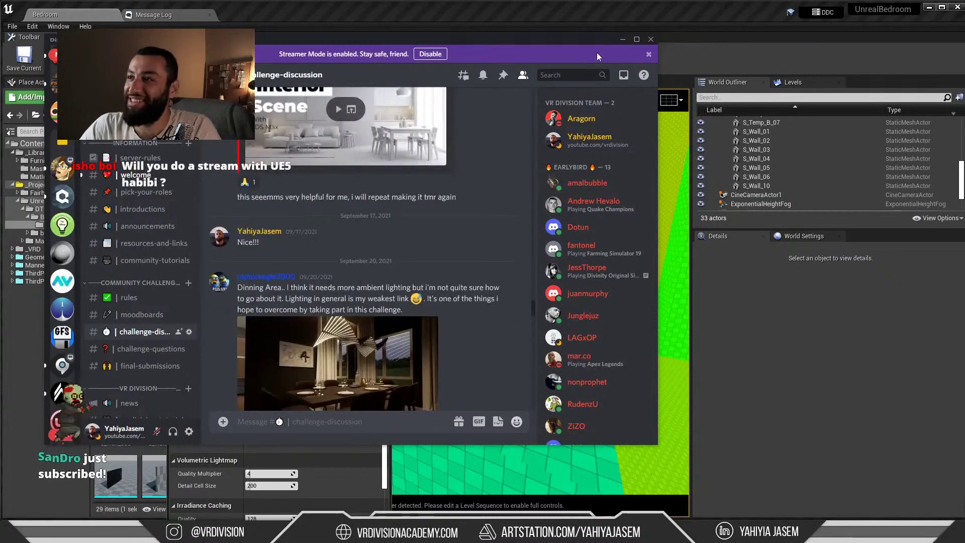
click(623, 40)
Highlight the viewer's UE5 stream question in the live chat to read it
click(468, 307)
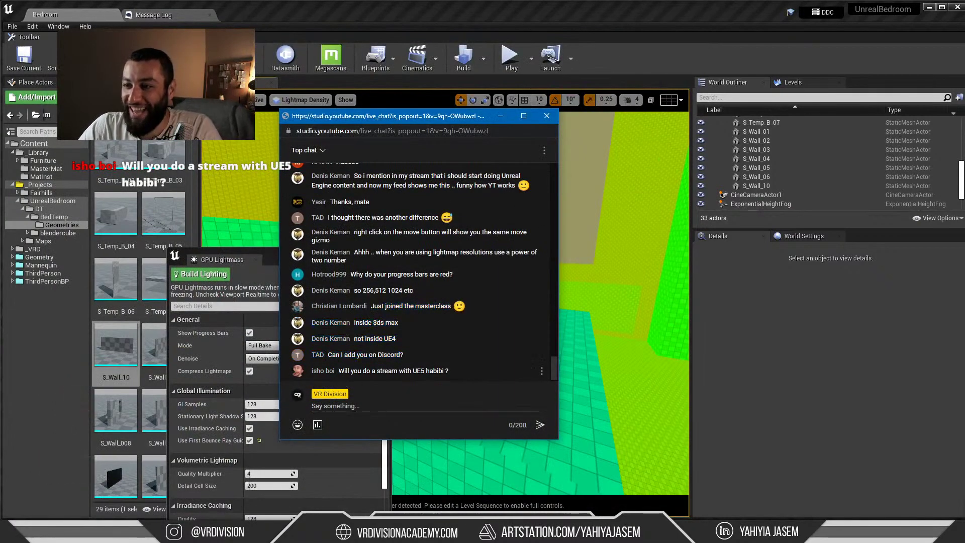
drag(337, 374, 449, 371)
click(426, 369)
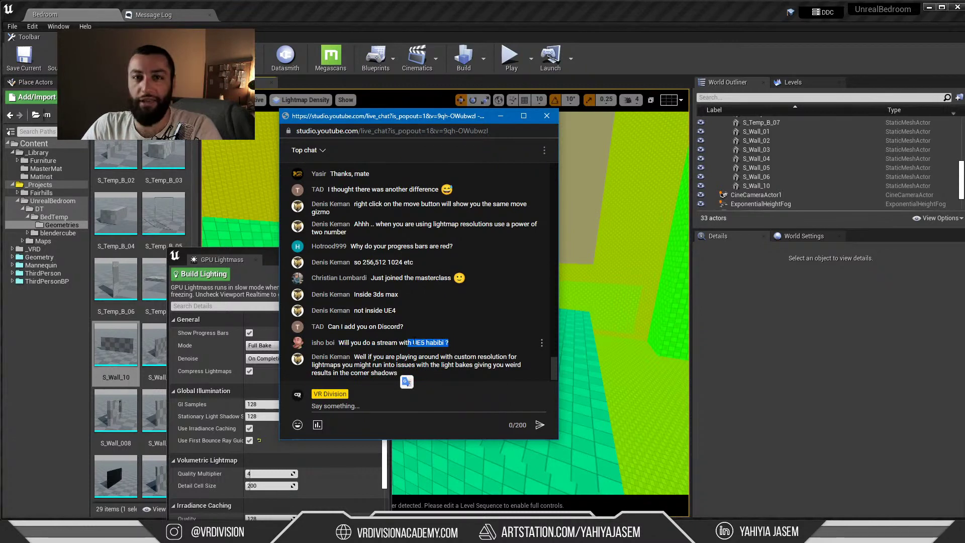
click(424, 343)
drag(458, 344, 408, 342)
click(363, 365)
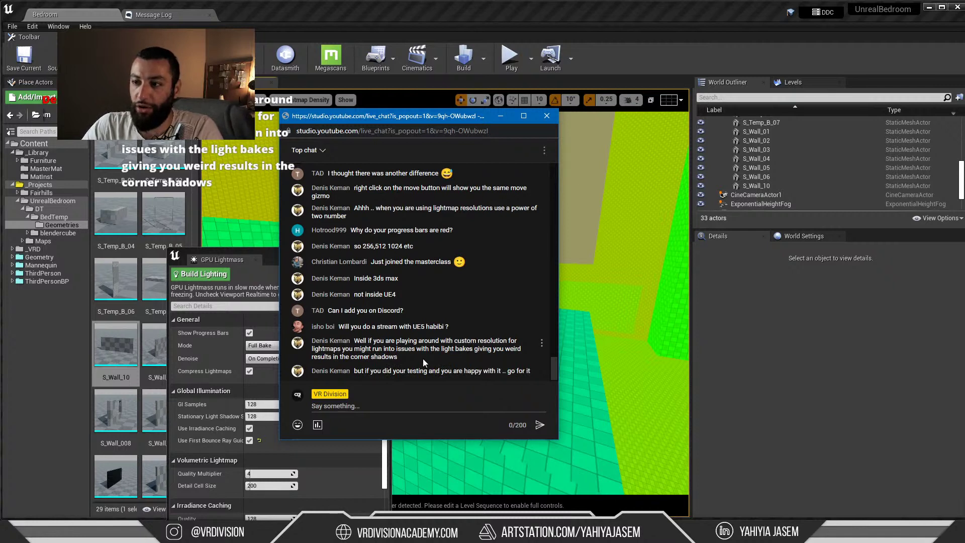
Read the lightmap resolution reply and corner shadows warning, moving the chat slightly down-left
drag(424, 358, 432, 348)
click(392, 349)
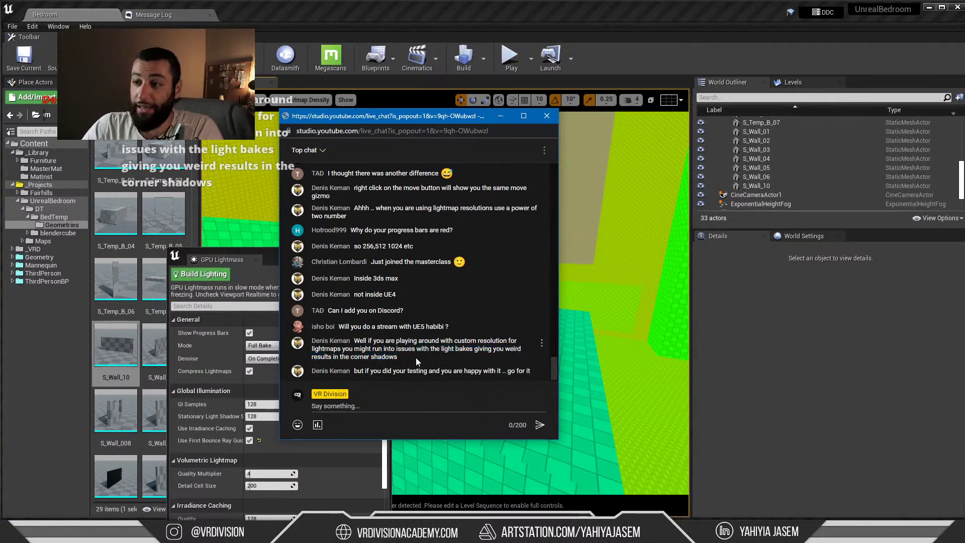
drag(403, 360, 431, 349)
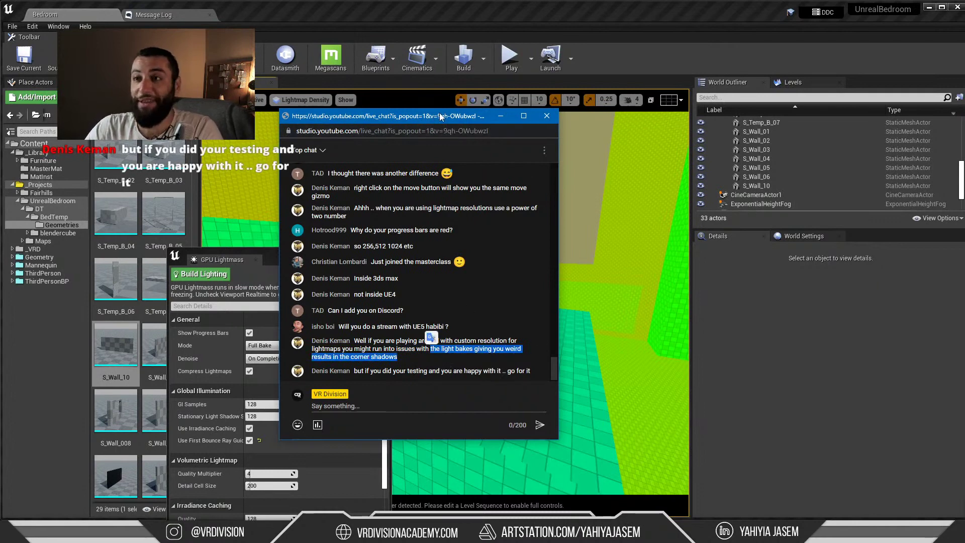
drag(439, 113, 390, 129)
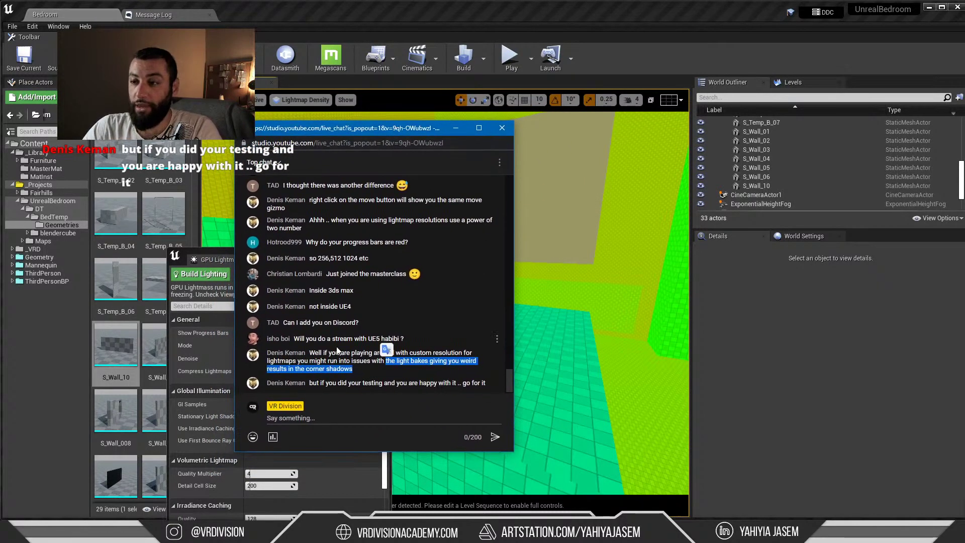
click(382, 366)
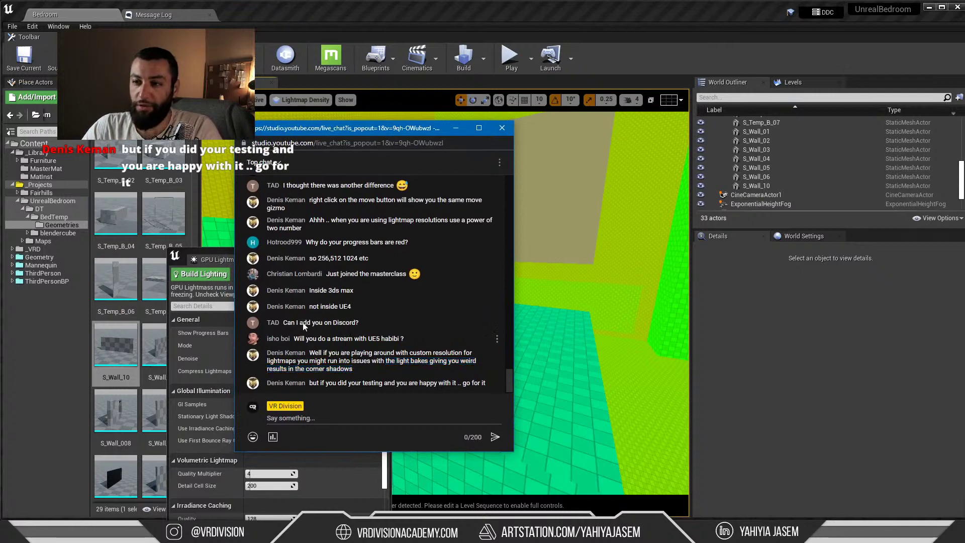
Check the Build options and orbit the bedroom, then bring the chat back into full view
drag(330, 125, 258, 332)
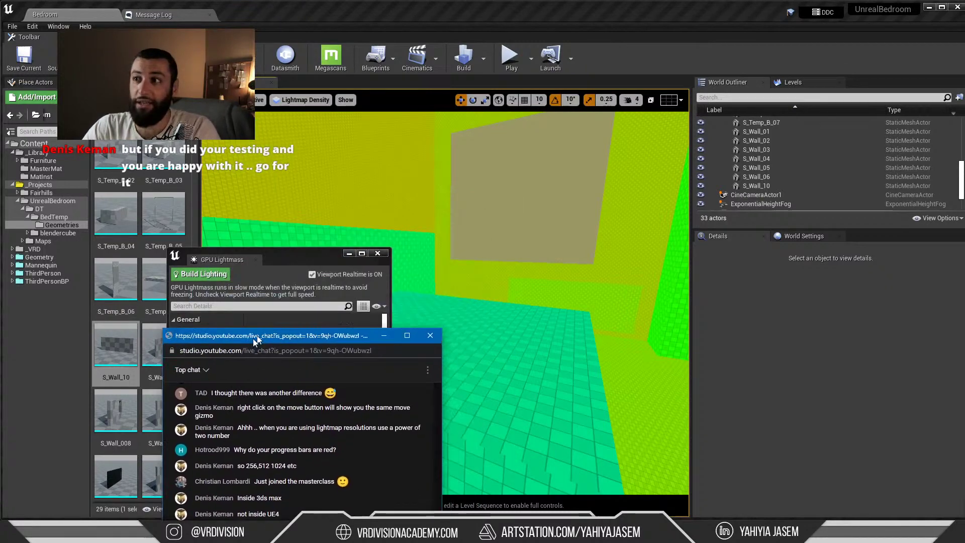
click(484, 57)
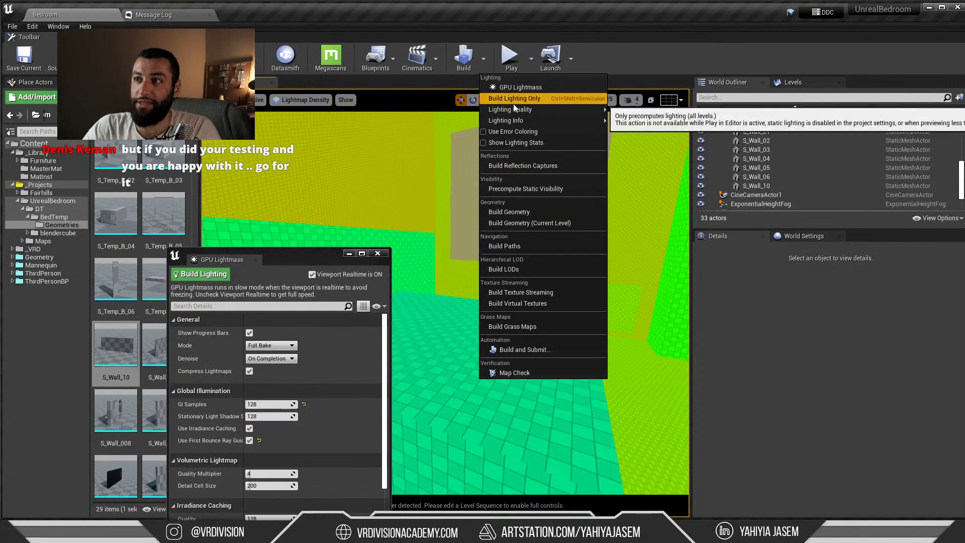
mouse_move(360, 177)
right_down()
mouse_move(282, 181)
mouse_move(359, 178)
right_up()
key(alt+Tab)
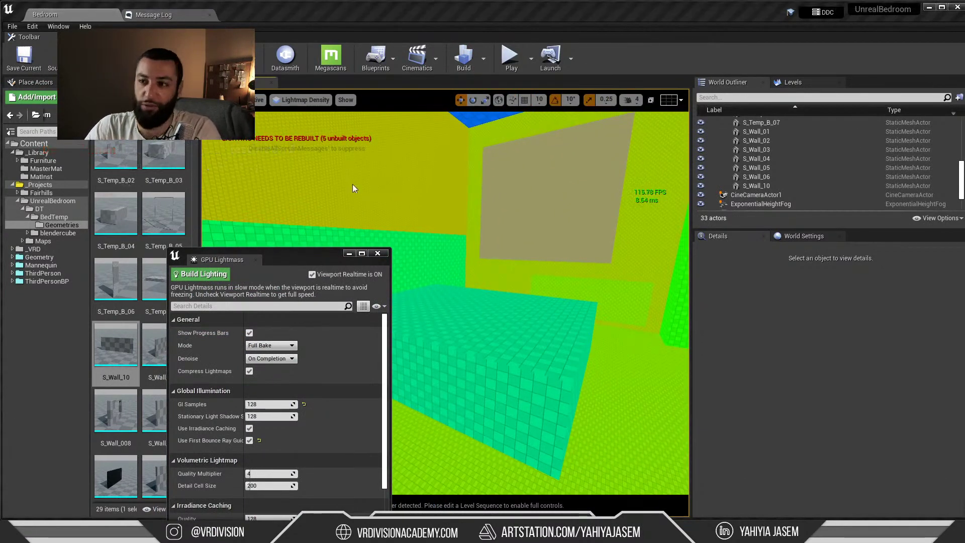
drag(325, 348, 359, 150)
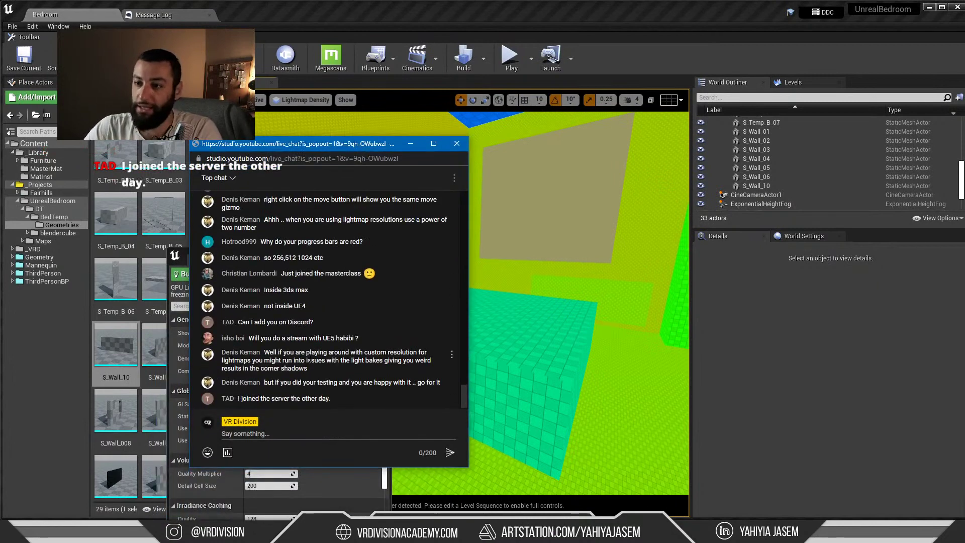
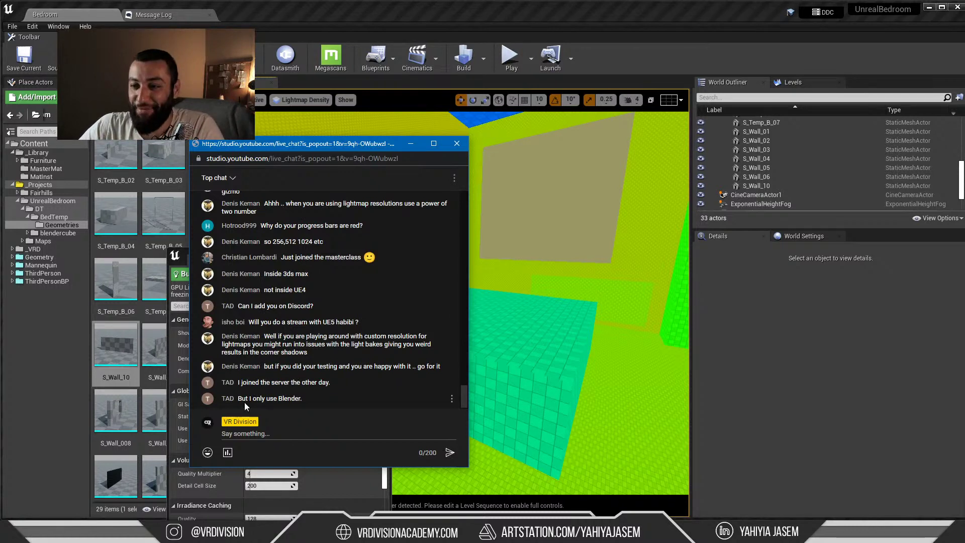
Select and read the latest live chat messages, scrolling through the chat
drag(317, 396, 249, 383)
click(311, 399)
click(305, 395)
drag(306, 395, 268, 396)
click(304, 396)
click(301, 397)
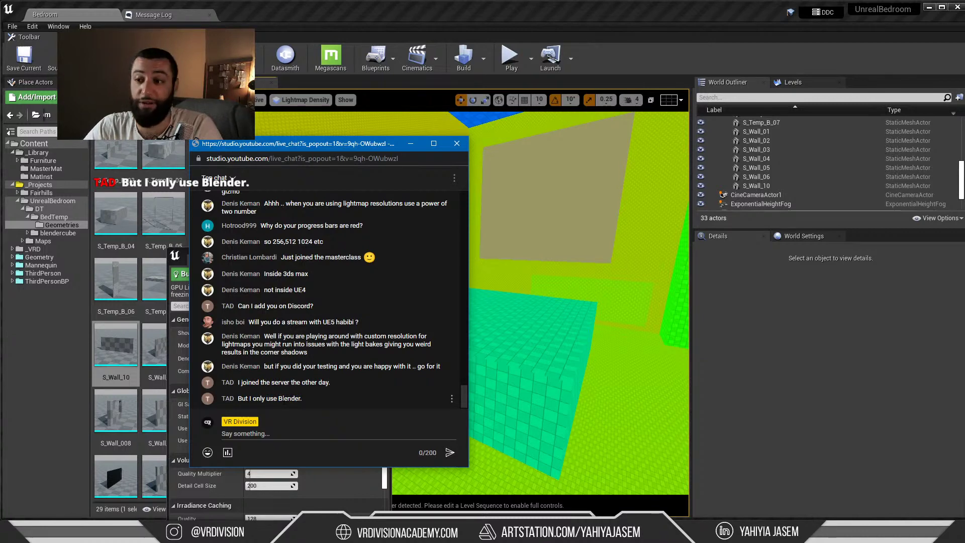
scroll(303, 312, up, 3)
scroll(304, 312, down, 3)
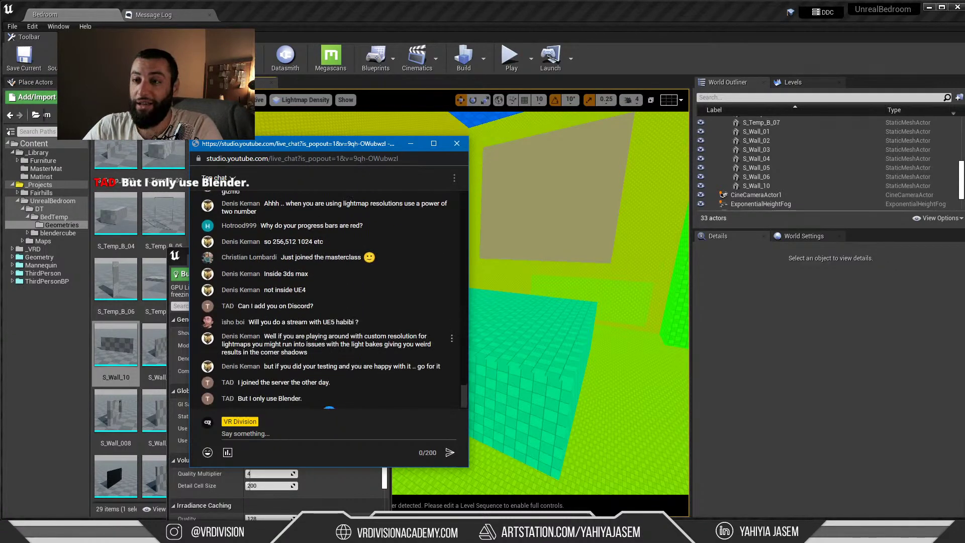
scroll(272, 306, up, 5)
scroll(306, 282, down, 5)
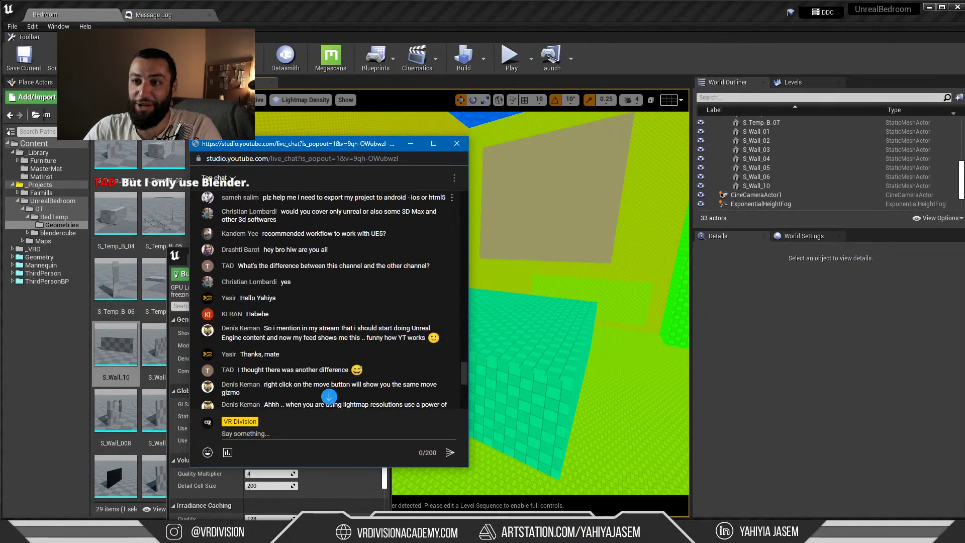
Move the live chat window off the viewport and shift the GPU Lightmass window up-left
drag(359, 145, 604, 115)
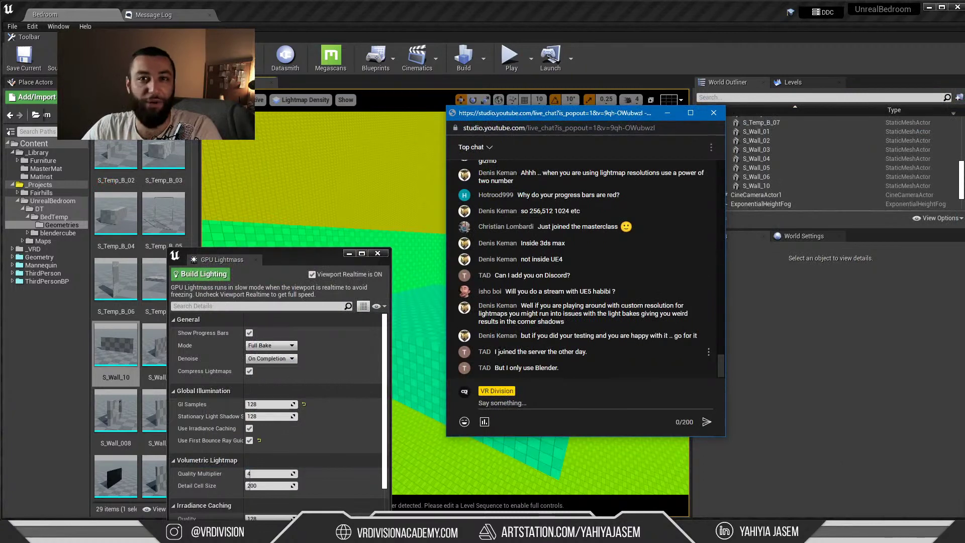
drag(603, 112, 964, 113)
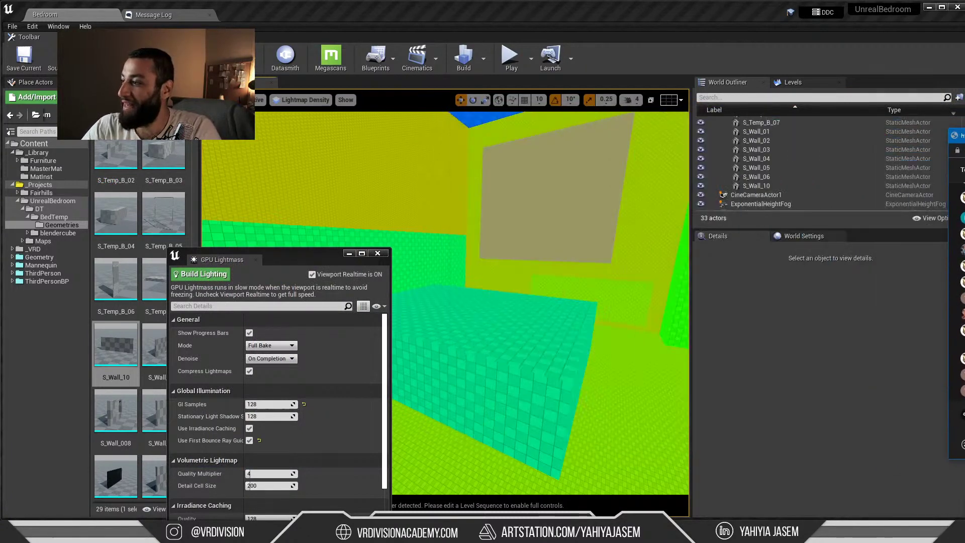
drag(231, 254, 213, 182)
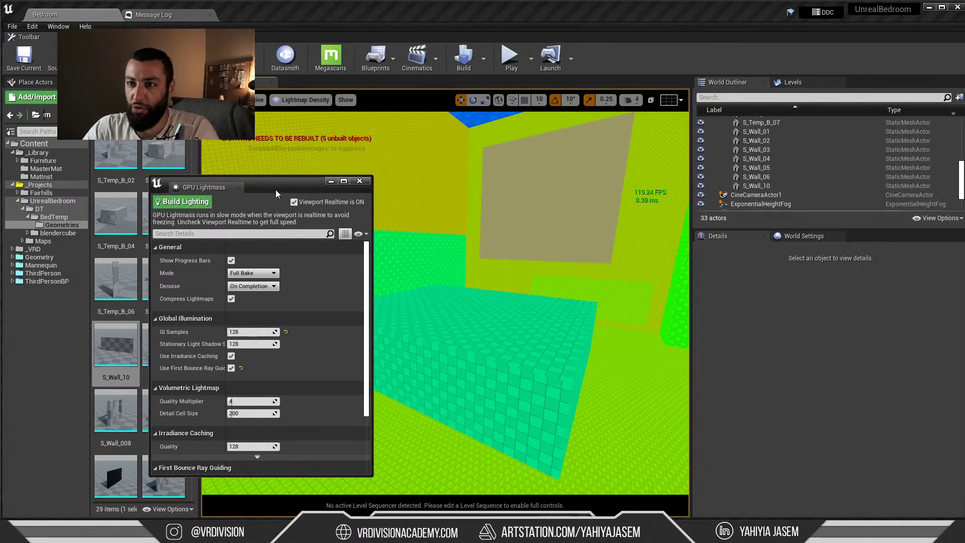
Tilt the view up to the blue ceiling and close the GPU Lightmass settings window
right_drag(468, 299, 465, 282)
right_drag(584, 303, 587, 294)
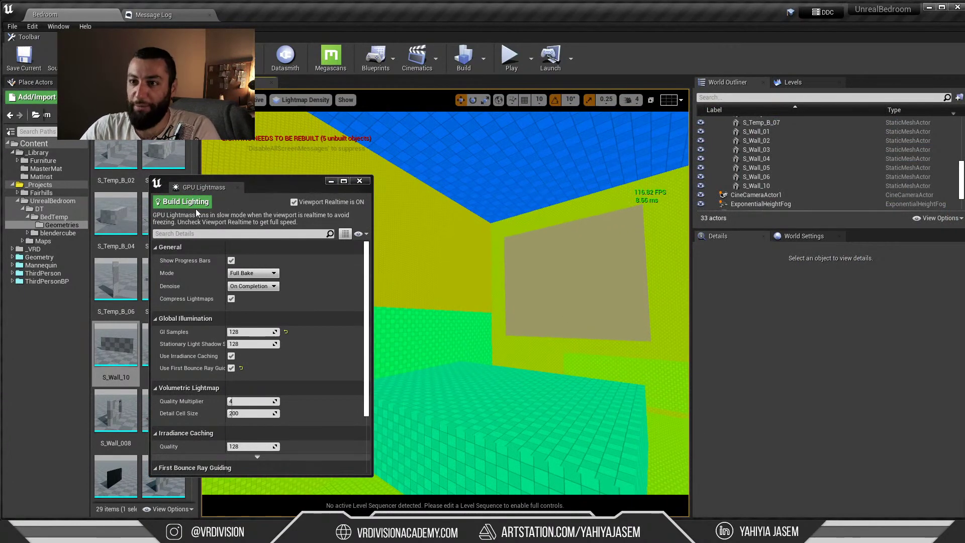
click(359, 181)
Return Unreal's viewport to lit mode, then unhide all objects in 3ds Max and orbit the room
right_drag(442, 232, 445, 299)
key(alt+4)
key(alt+Tab)
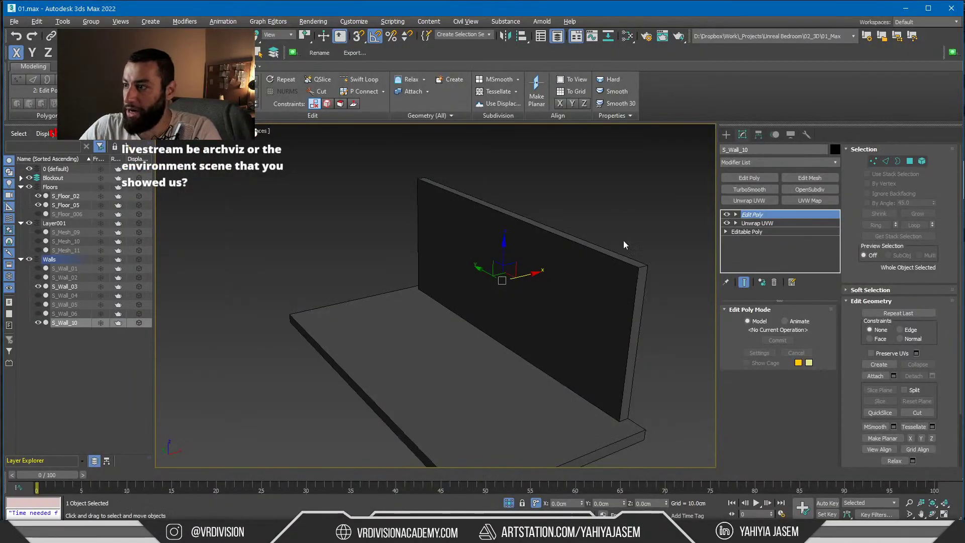
click(623, 244)
click(509, 502)
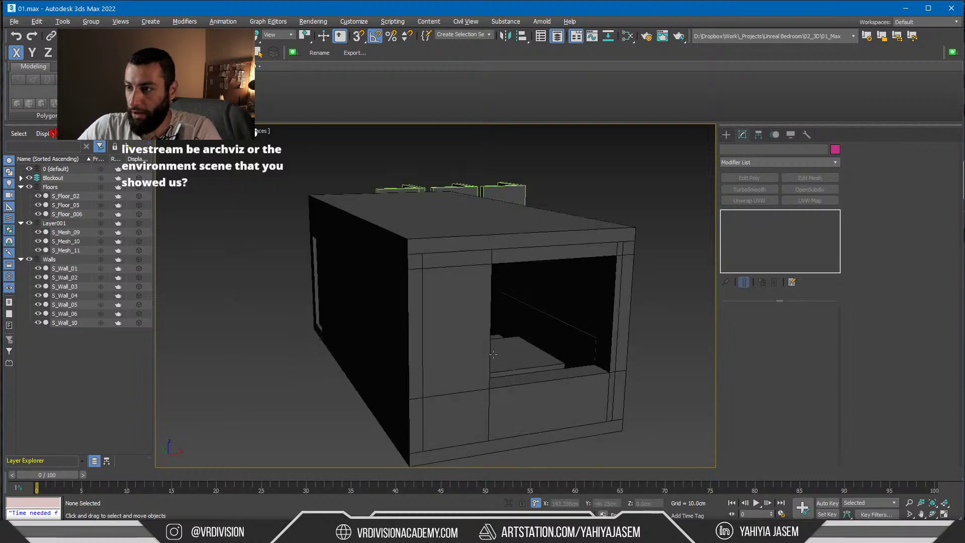
scroll(452, 327, down, 3)
alt+middle_drag(453, 322, 407, 346)
Select the S_Floor_006 slab, isolate it with Alt+Q, and look down at it
key(ctrl+a)
scroll(404, 356, up, 3)
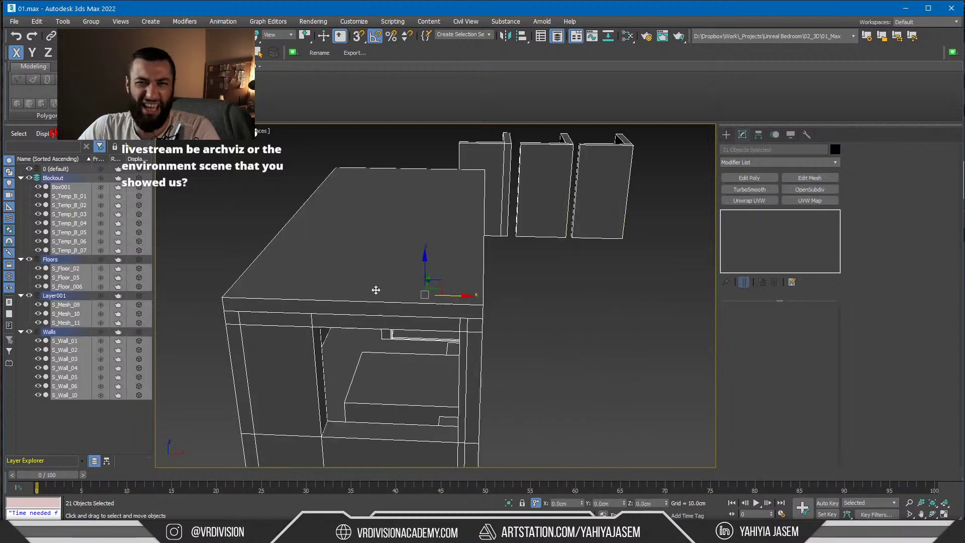
scroll(390, 276, up, 8)
scroll(417, 291, down, 4)
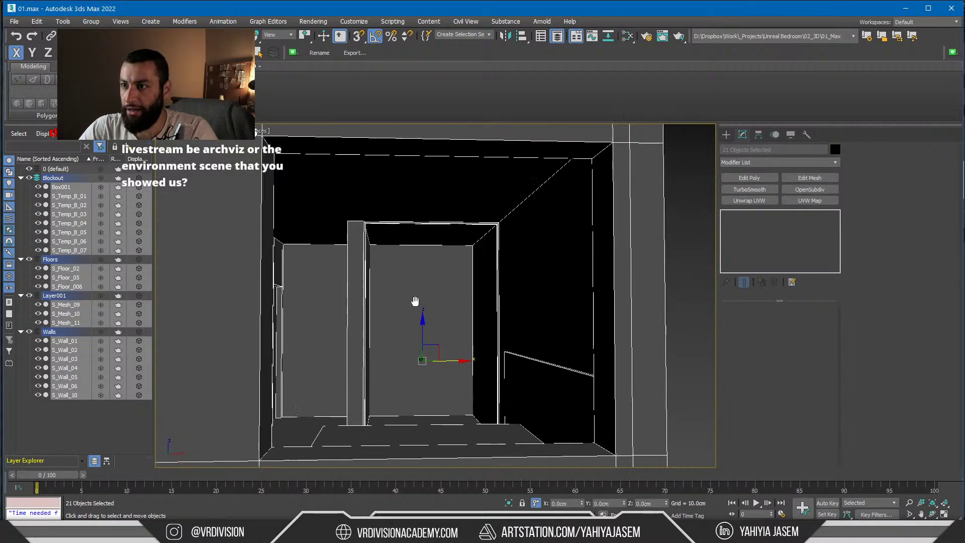
scroll(382, 231, down, 3)
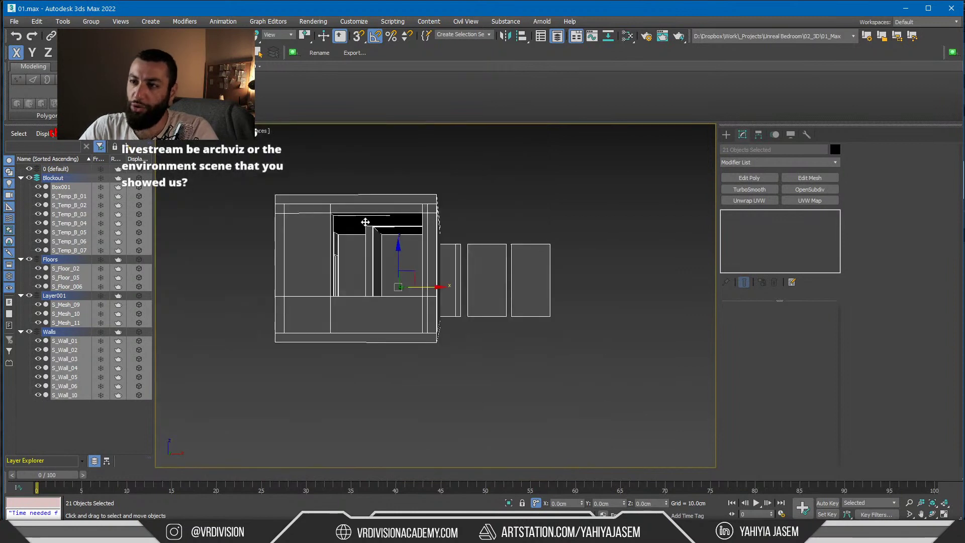
click(377, 226)
key(alt+q)
alt+middle_drag(404, 226, 421, 216)
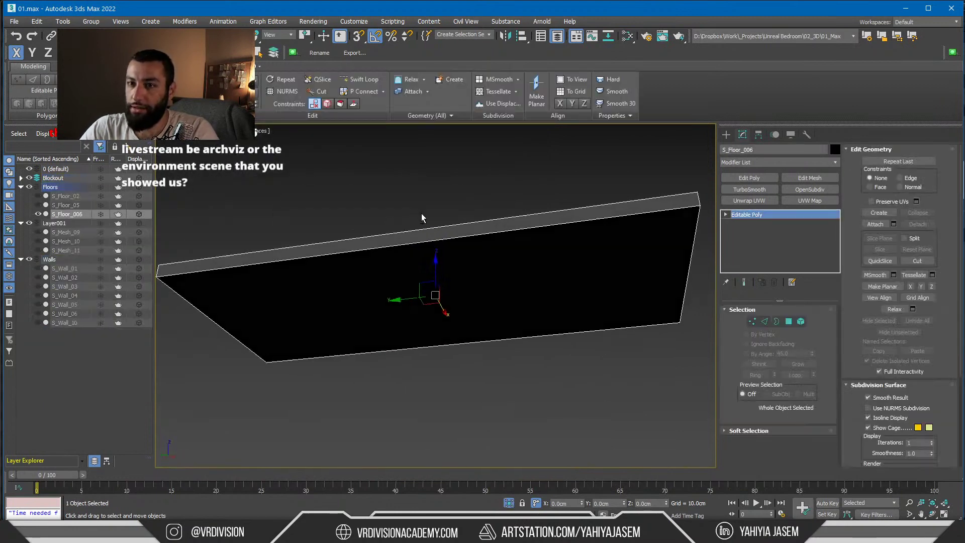
key(alt+Tab)
key(alt+Tab)
key(alt+Tab)
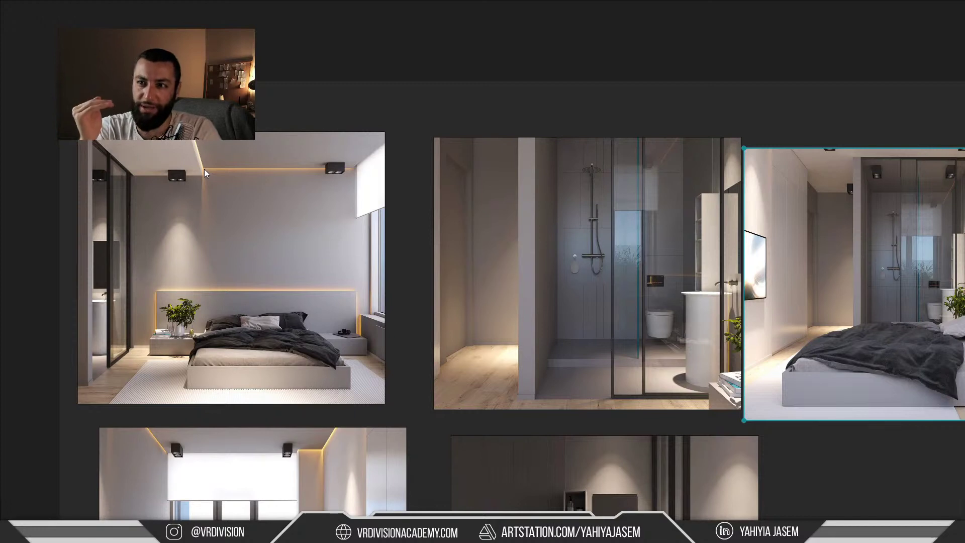
Back in 3ds Max, show all scene objects and switch to the Top view
key(alt+Tab)
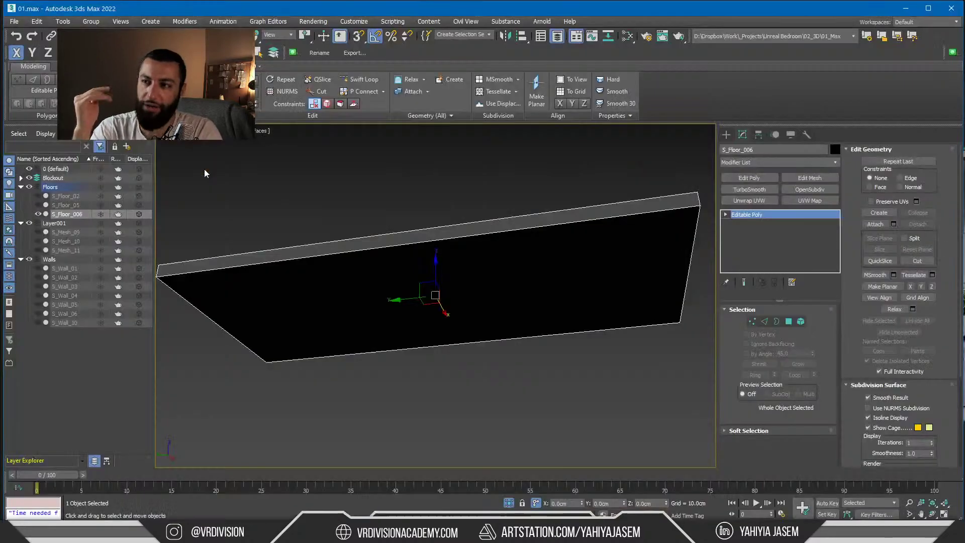
click(508, 502)
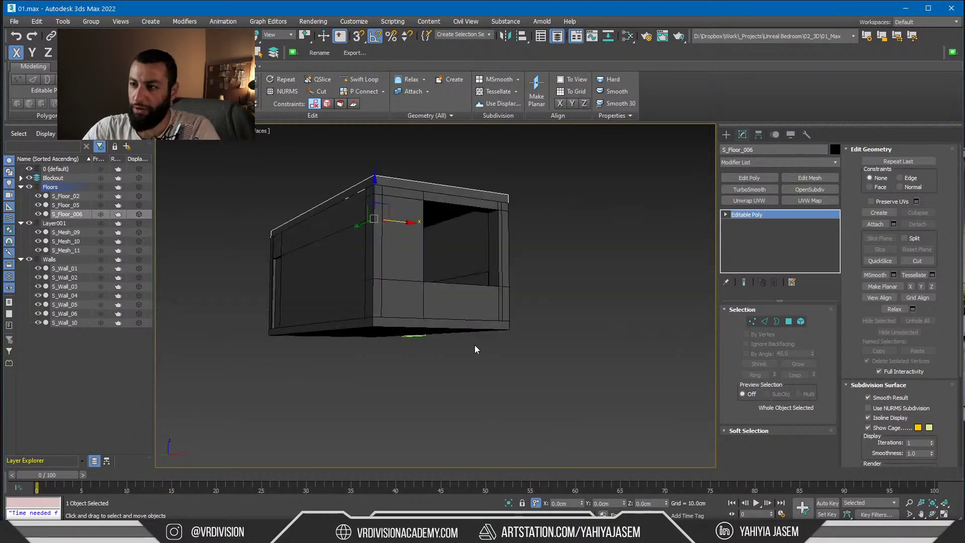
key(t)
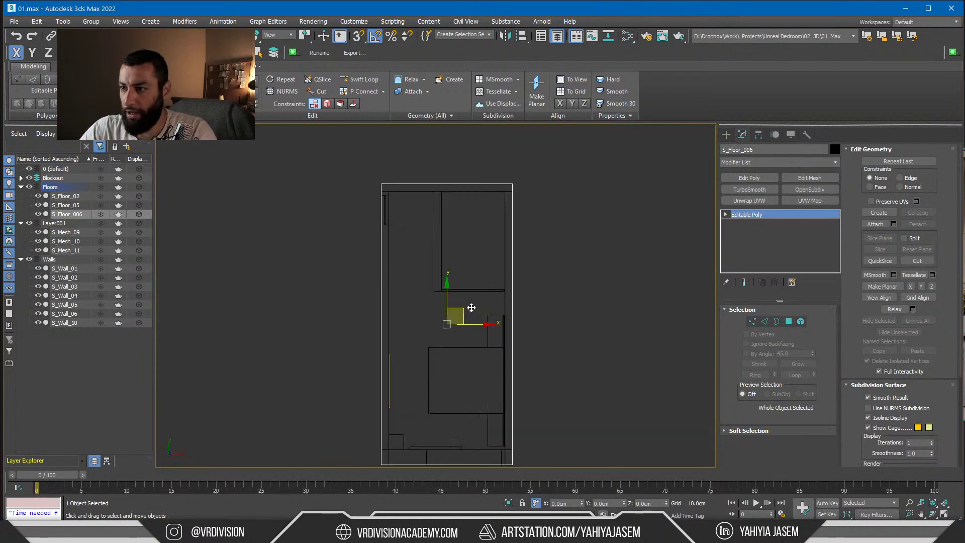
scroll(471, 307, up, 2)
Add a Swift Loop edge across the slab and snap-move it toward the wall
key(alt+shift+w)
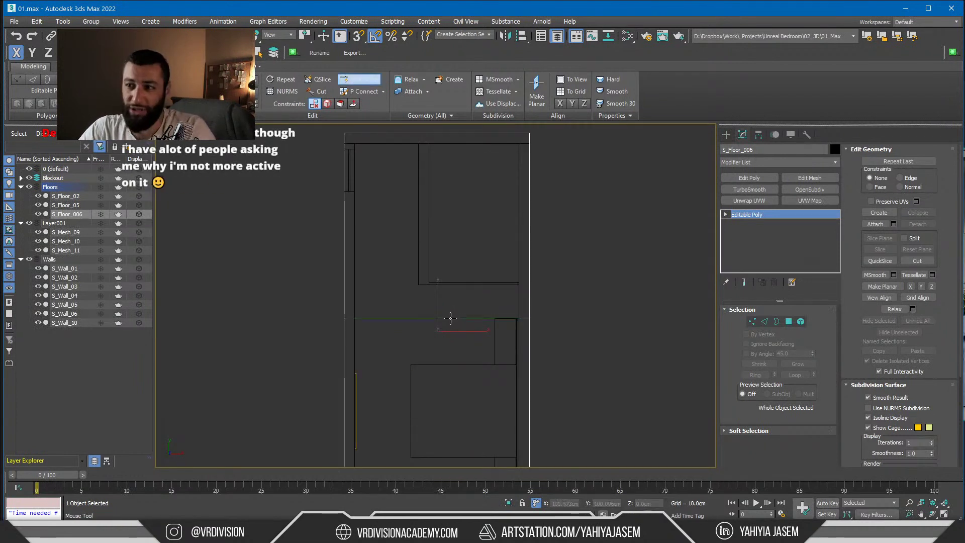
click(443, 310)
right_click(460, 312)
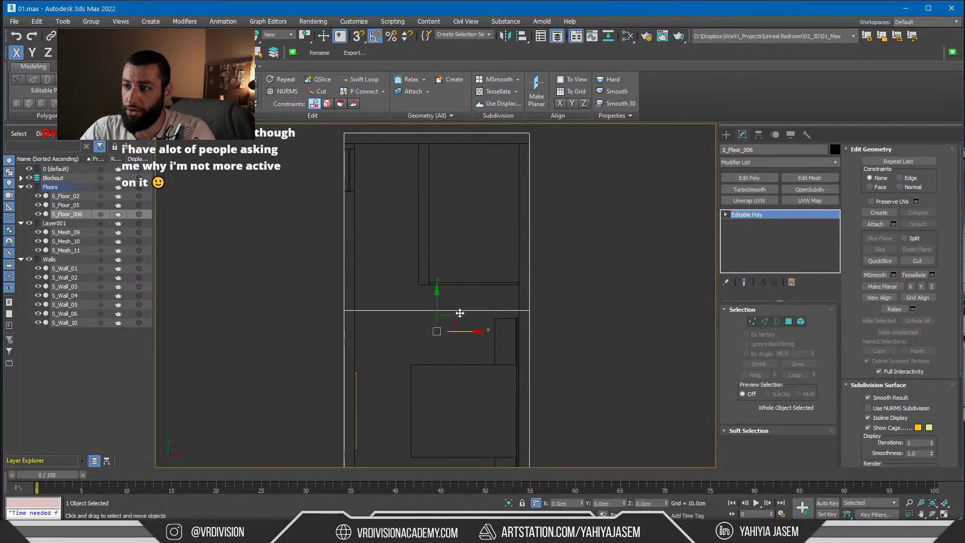
key(2)
key(s)
drag(437, 287, 418, 285)
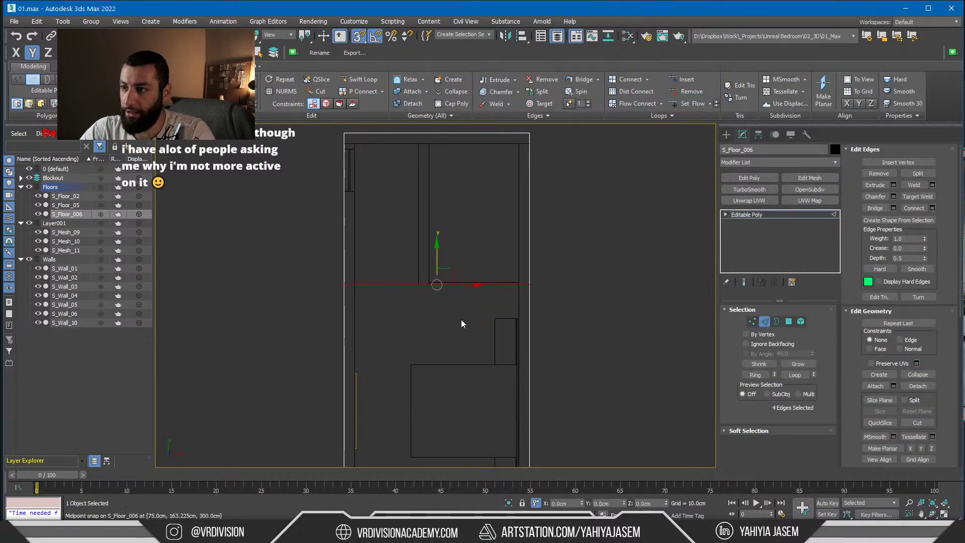
Add a second loop, snap it to S_Wall_05's midpoint, and offset it -50 in Y
key(alt+shift+w)
click(442, 315)
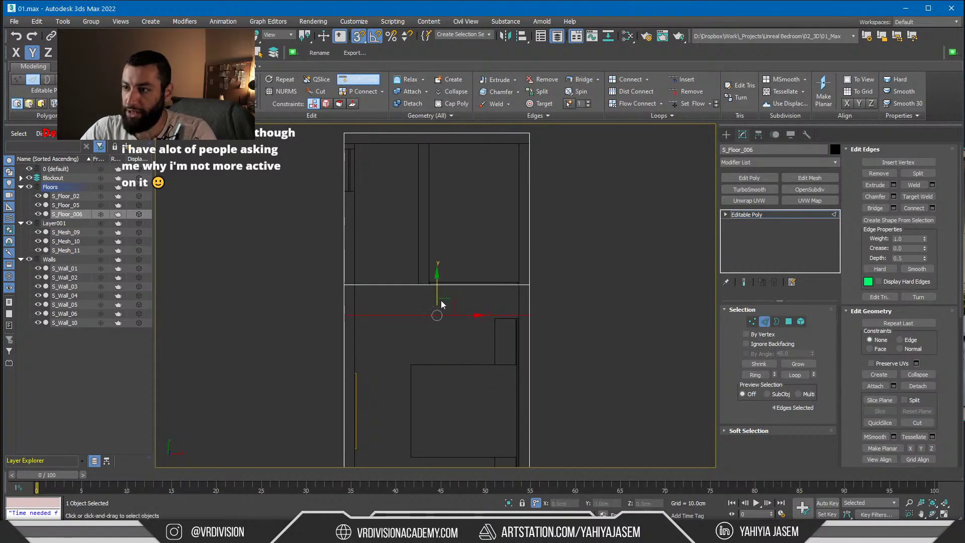
right_click(442, 304)
drag(437, 314, 414, 284)
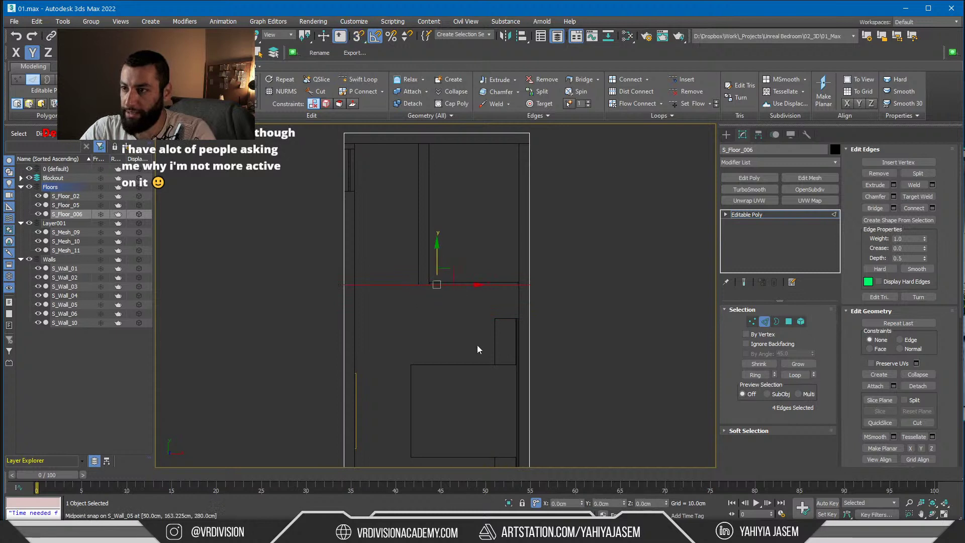
drag(624, 501, 625, 10)
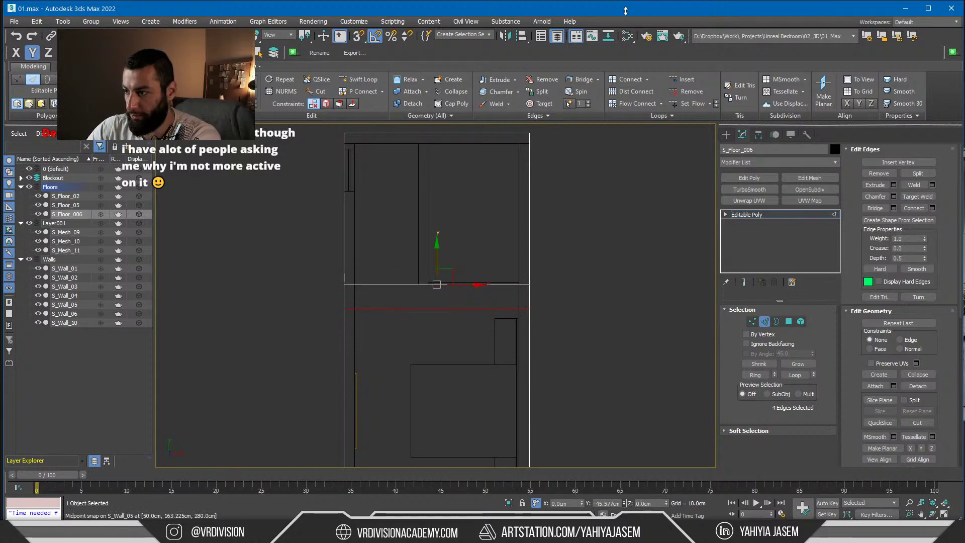
key(ctrl+z)
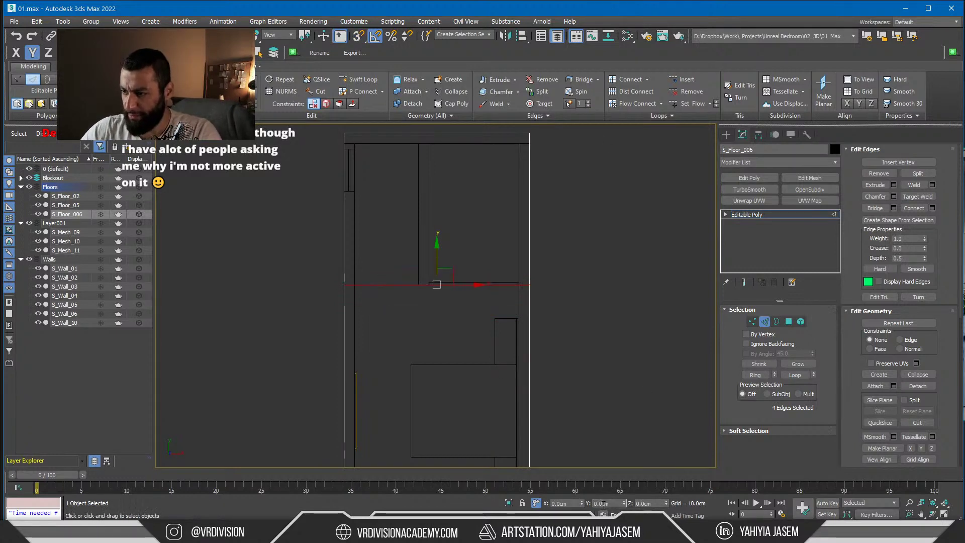
text(-50)
key(Return)
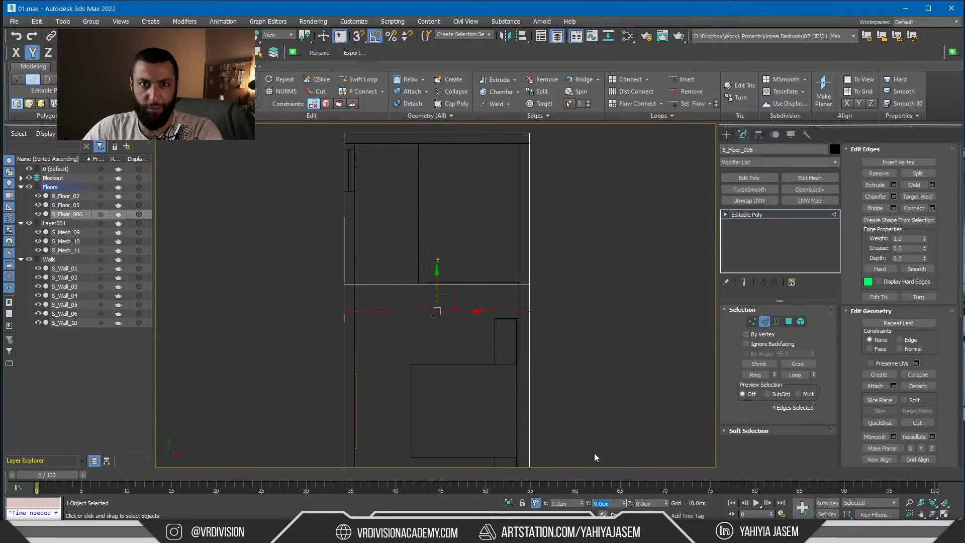
Orbit to a tilted view and select the slab's top polygon, then check the reference images
alt+middle_drag(439, 316, 481, 284)
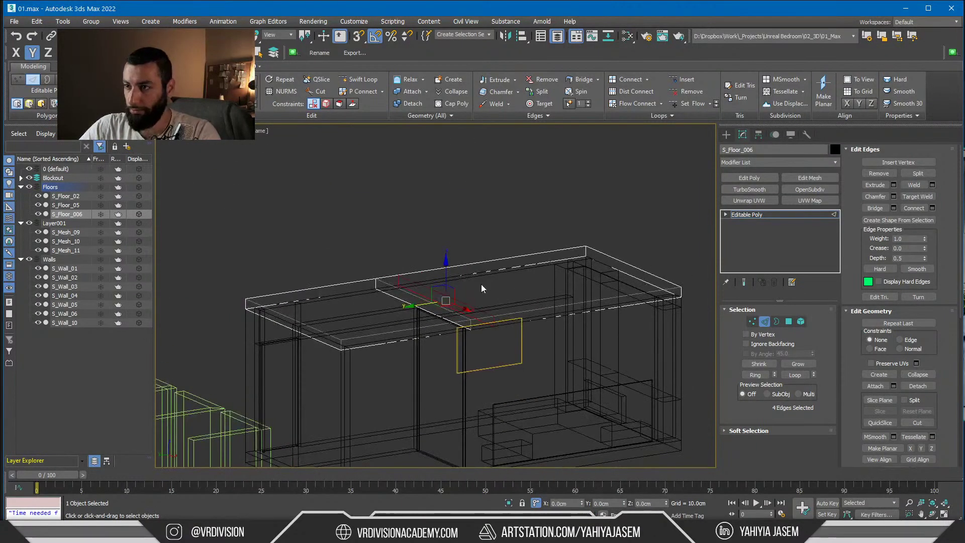
key(4)
click(508, 289)
key(alt+Tab)
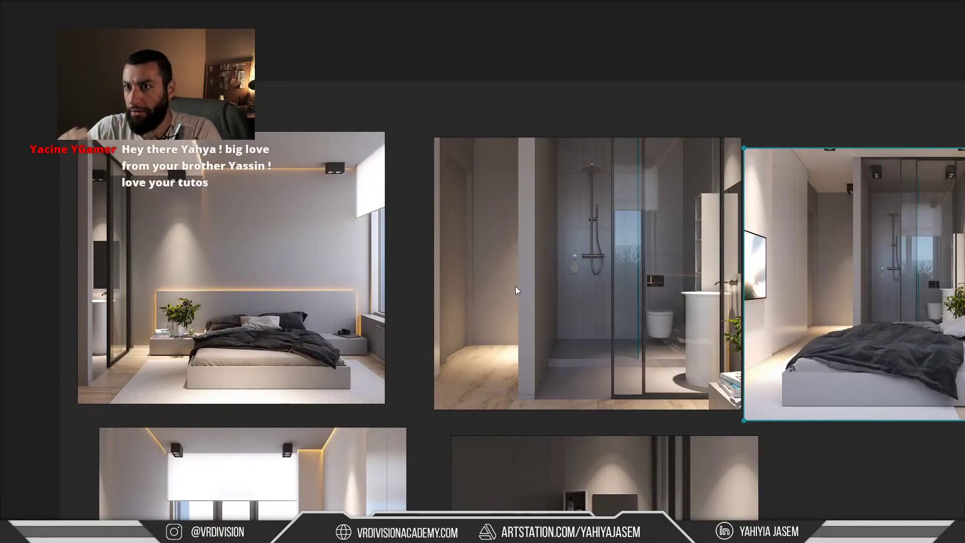
scroll(201, 150, up, 5)
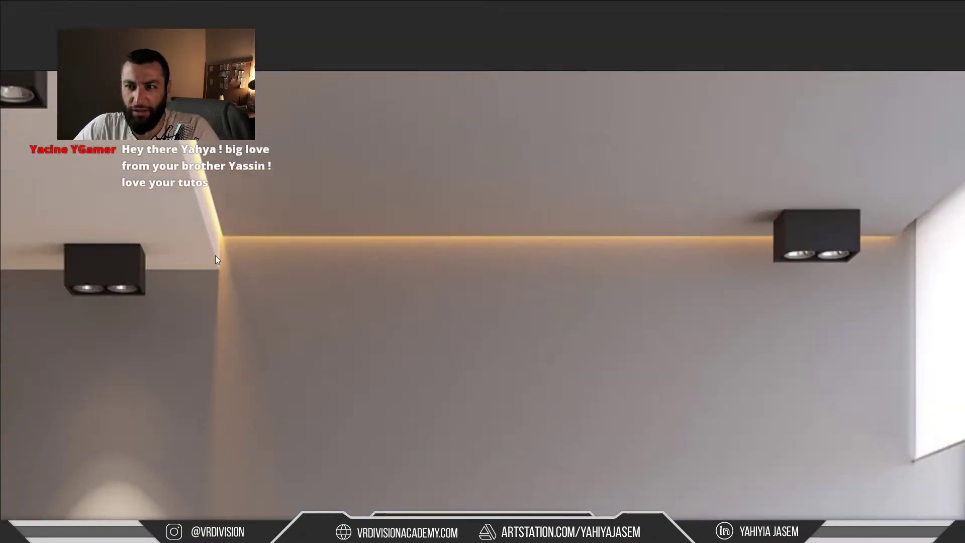
scroll(263, 217, down, 3)
Back in 3ds Max, insert an edge loop across the S_Floor_006 ceiling slab
key(alt+Tab)
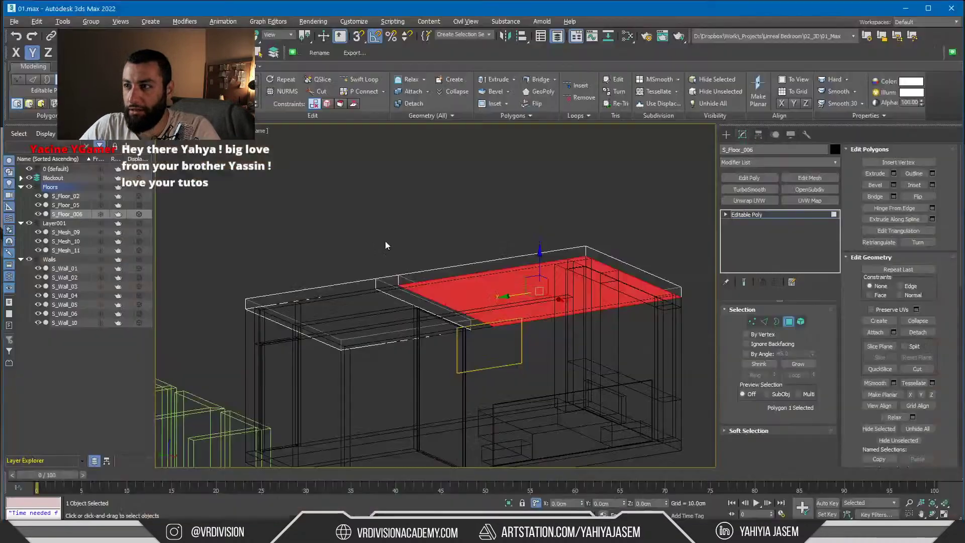
scroll(468, 226, up, 5)
key(z)
click(469, 201)
scroll(469, 203, down, 5)
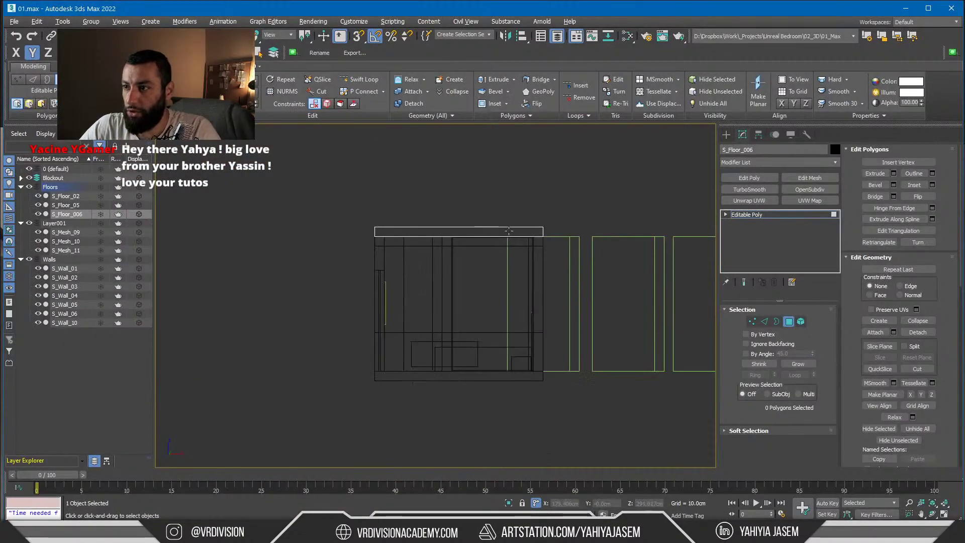
scroll(516, 232, up, 3)
key(alt+1)
right_click(533, 230)
key(alt+1)
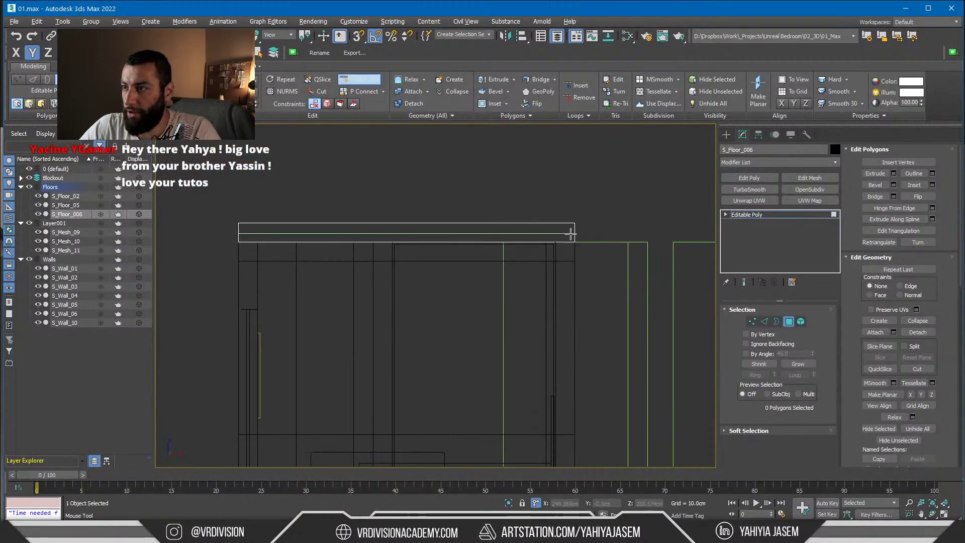
click(573, 233)
right_click(596, 222)
Try snapping the new edge loop to a wall vertex, then cancel the move
key(2)
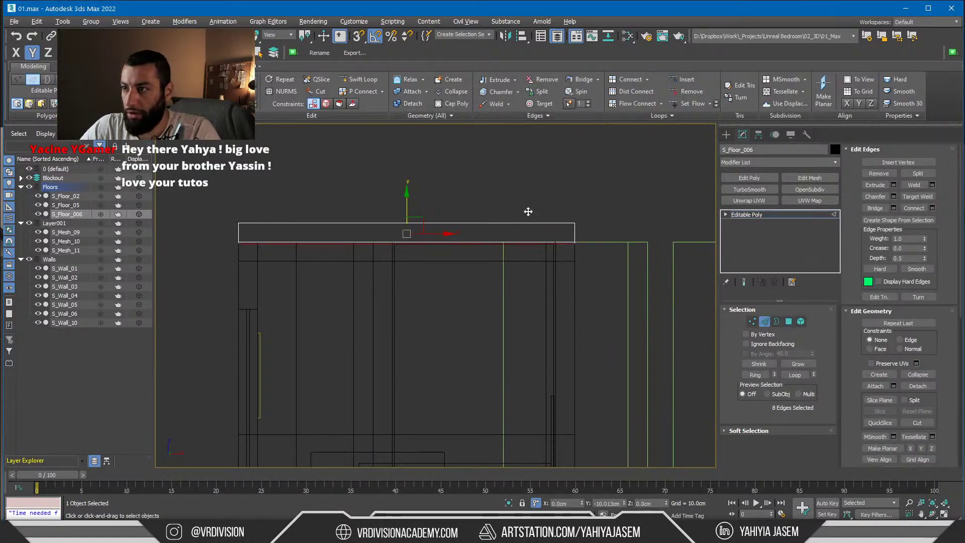
key(s)
drag(407, 234, 573, 237)
right_click(579, 237)
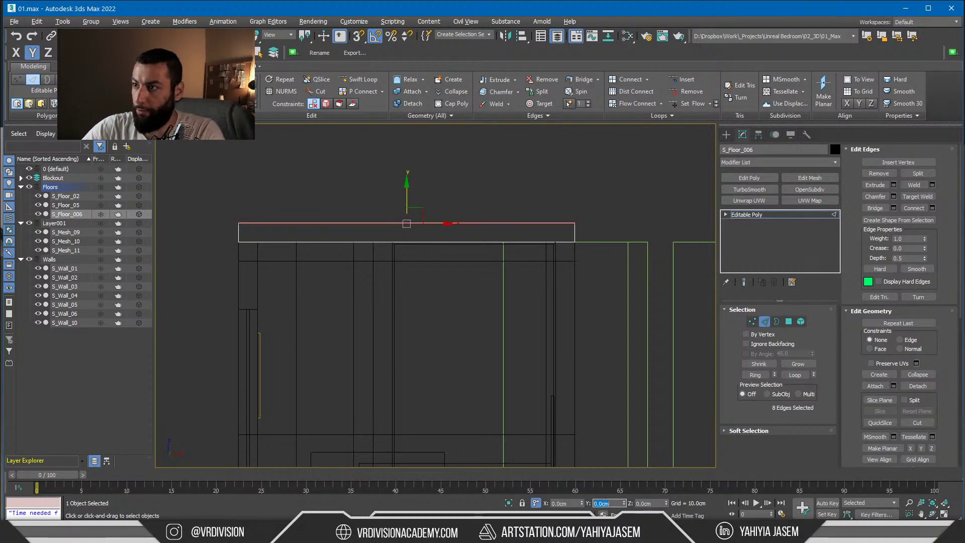
Raise the slab's three top faces 5 units along Z
alt+middle_drag(577, 217, 461, 205)
key(4)
key(F3)
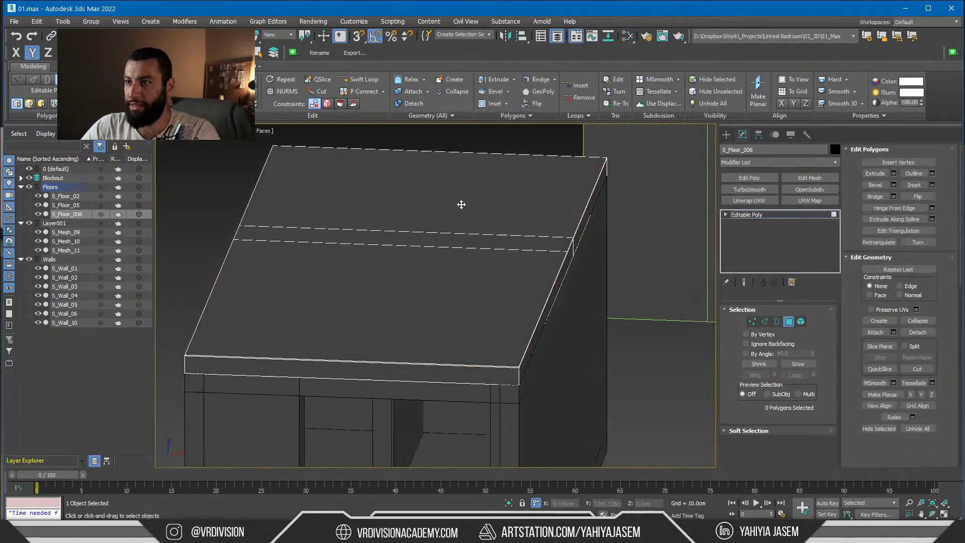
click(462, 205)
ctrl+click(446, 239)
ctrl+click(516, 340)
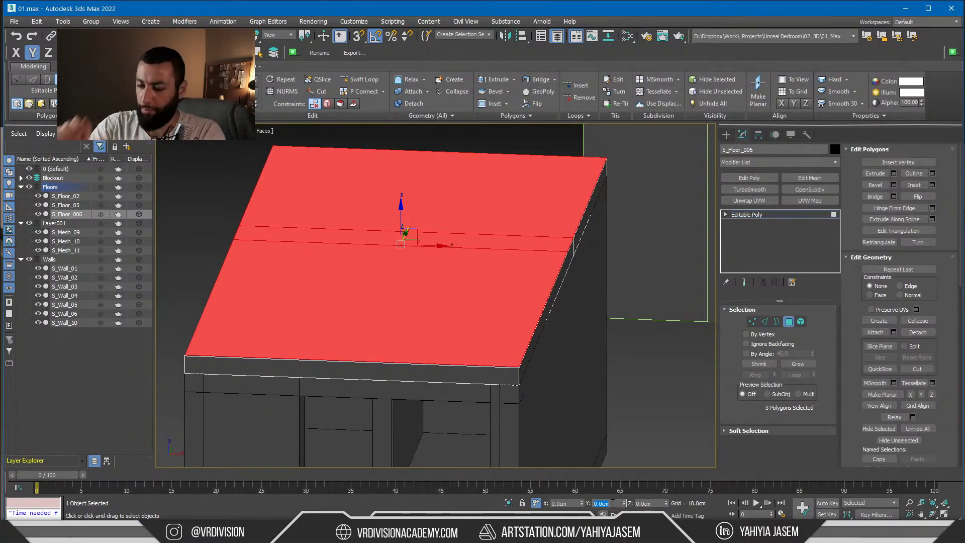
click(642, 503)
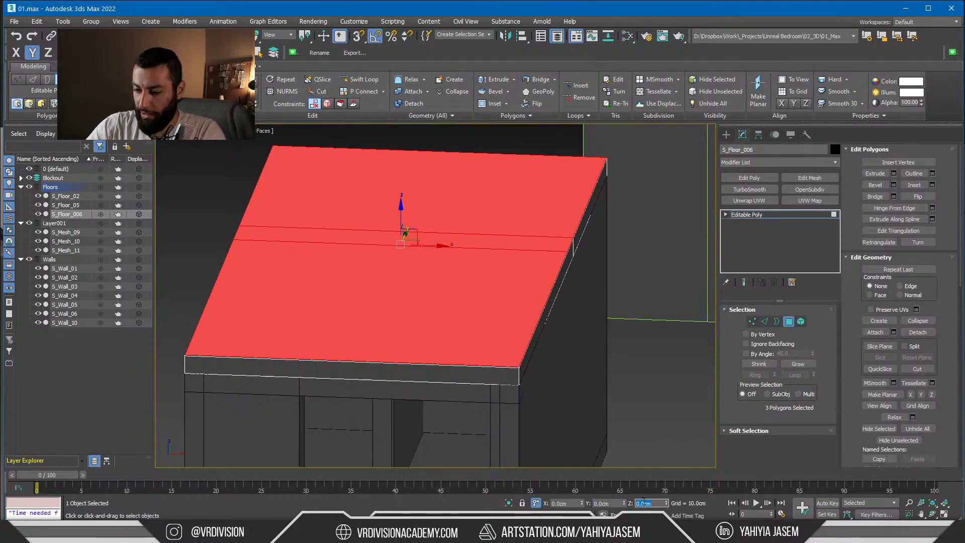
text(5)
key(Return)
Isolate the slab and inspect its underside and left side view
alt+middle_drag(482, 427, 646, 318)
key(alt+q)
click(660, 318)
key(l)
key(z)
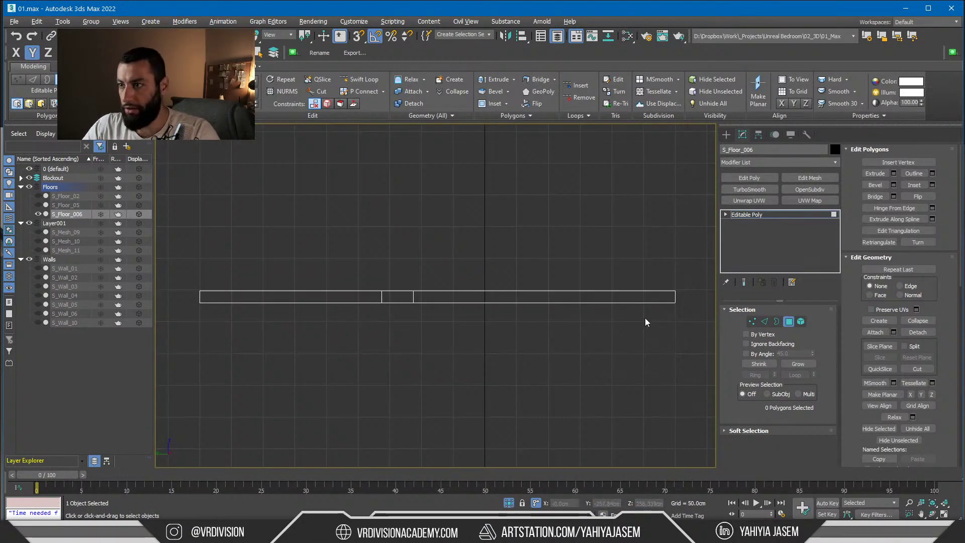
drag(180, 301, 225, 313)
click(357, 324)
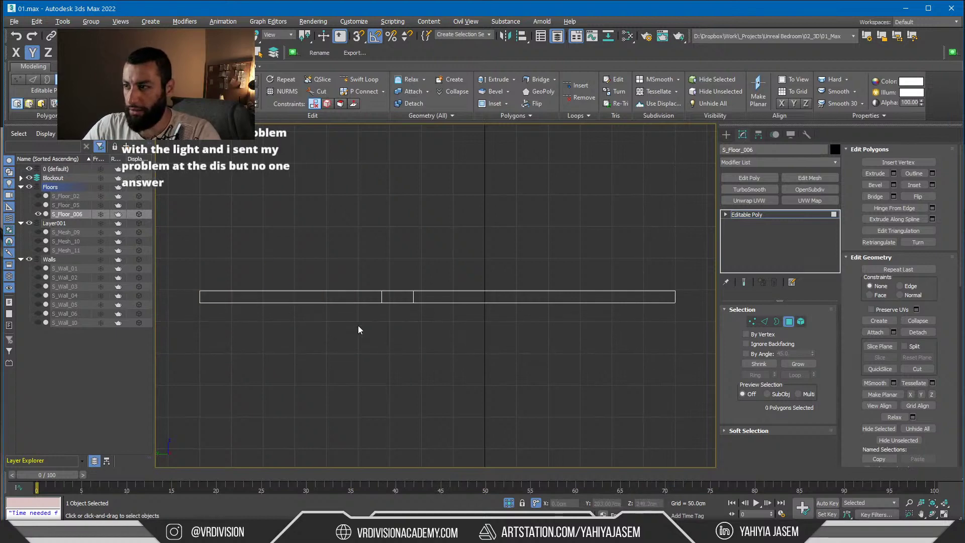
alt+middle_drag(358, 324, 436, 346)
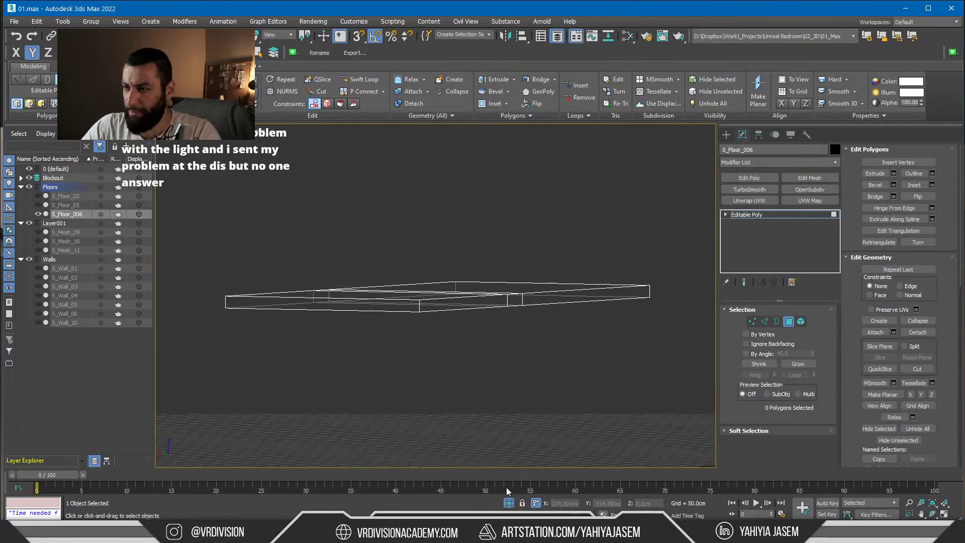
key(ctrl+z)
In the front view, select segments of the slab to check its shape
key(alt+q)
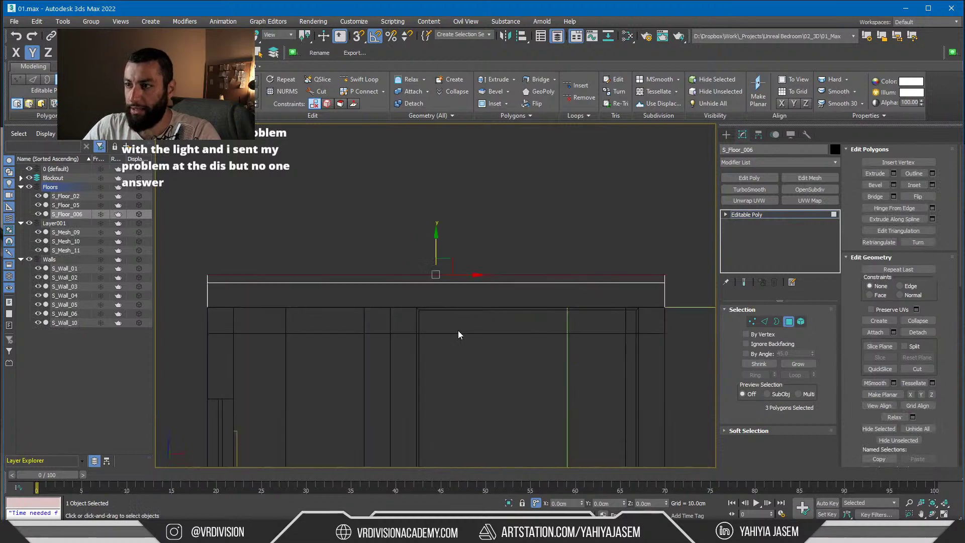
scroll(484, 331, up, 6)
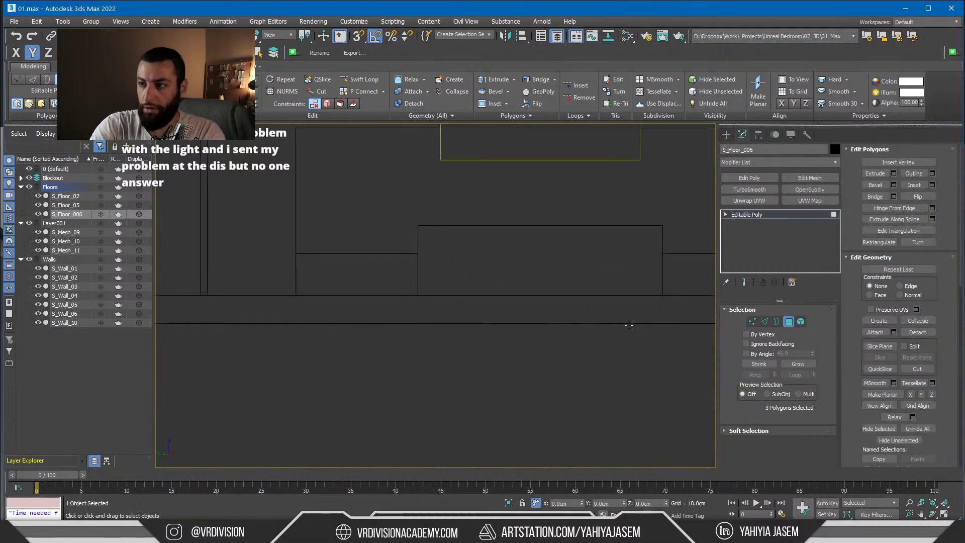
key(z)
click(517, 241)
scroll(428, 152, down, 2)
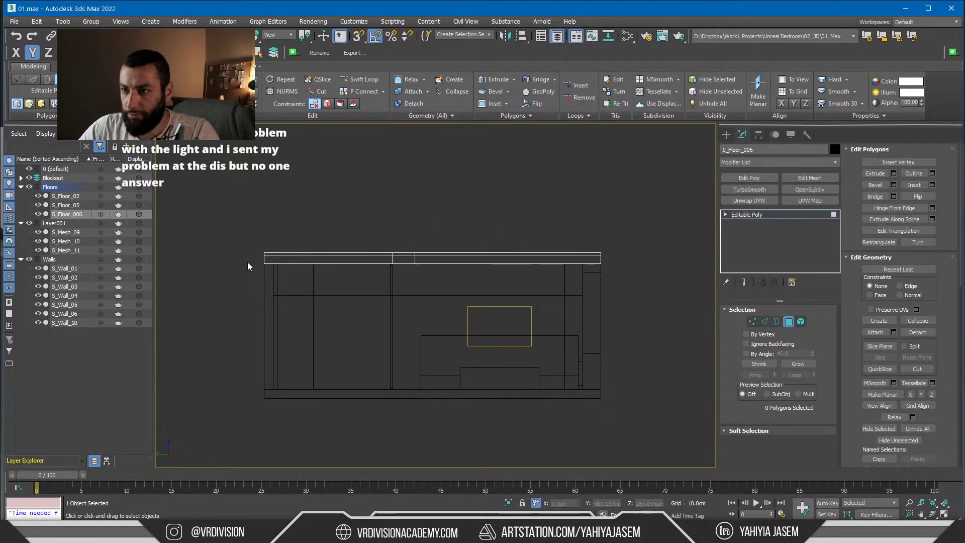
drag(248, 263, 334, 291)
alt+middle_drag(334, 291, 521, 297)
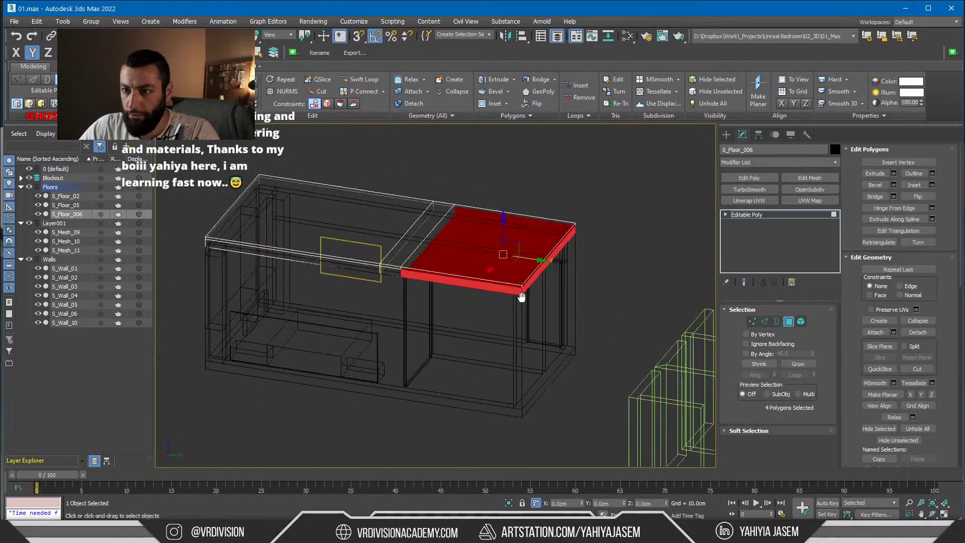
key(f)
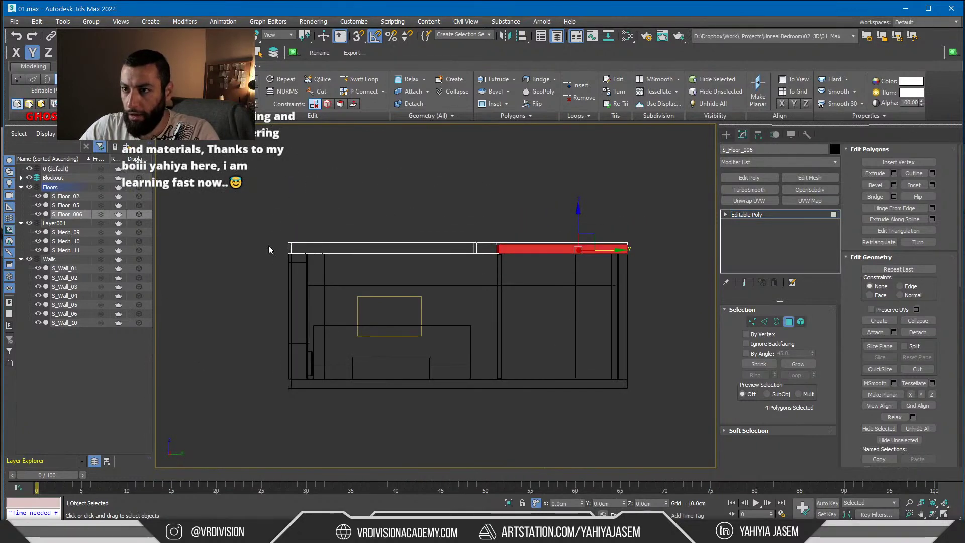
drag(267, 245, 365, 276)
scroll(312, 259, up, 2)
alt+middle_drag(321, 259, 339, 223)
Compare against the bedroom reference image, then return to the slab's top view
key(alt+Tab)
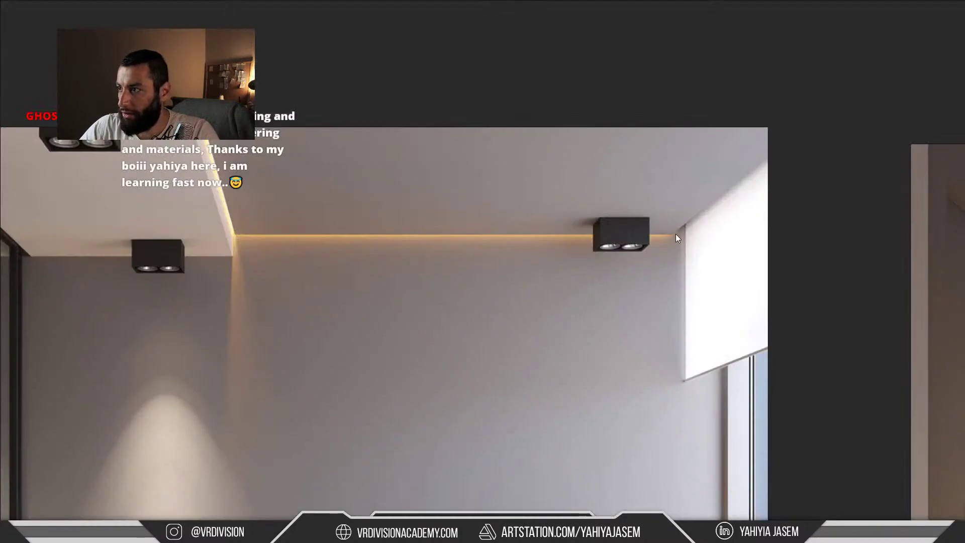
key(alt+Tab)
click(342, 174)
key(alt+1)
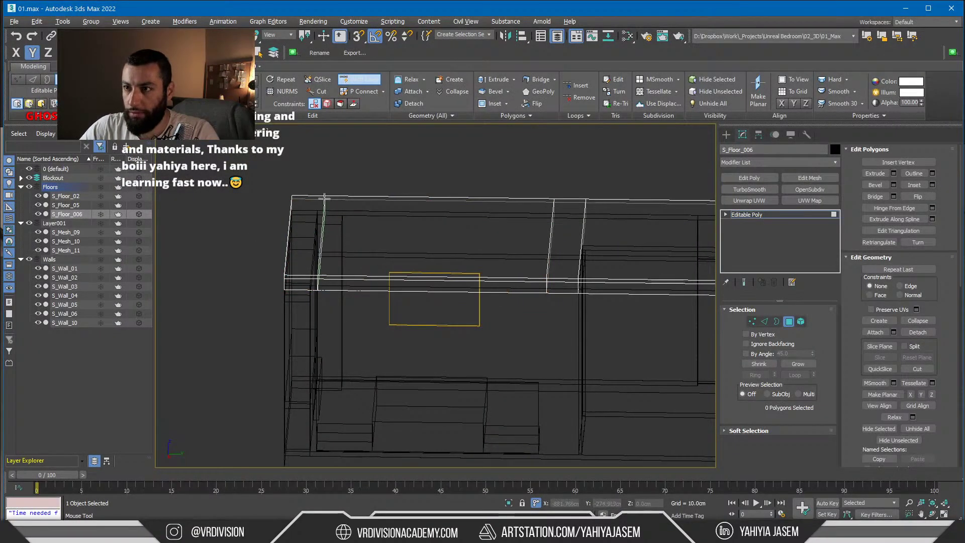
right_click(347, 213)
key(f)
key(t)
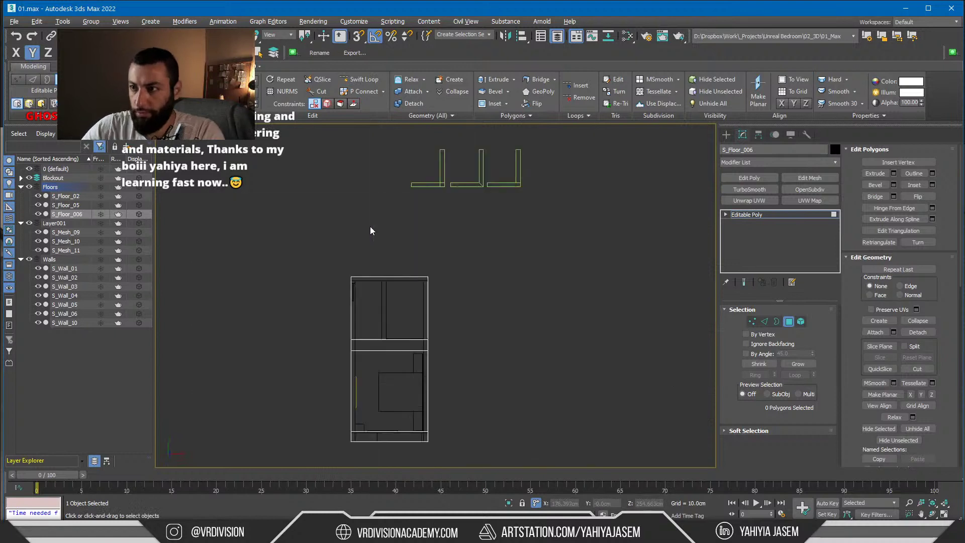
Select the slab's left and right end vertices and snap them down to the lower line
key(1)
key(z)
scroll(472, 324, up, 3)
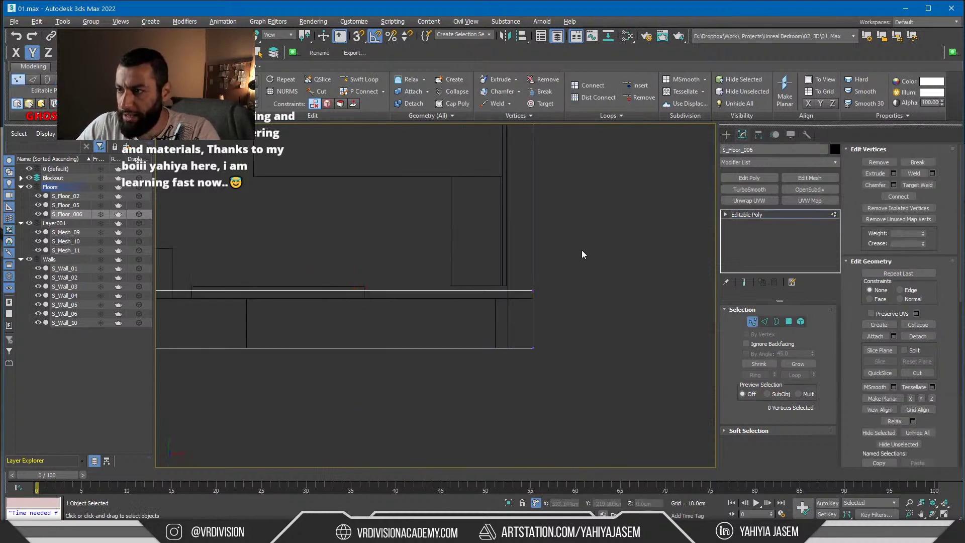
drag(582, 254, 343, 304)
scroll(345, 304, down, 1)
scroll(465, 285, down, 1)
ctrl+drag(402, 261, 176, 308)
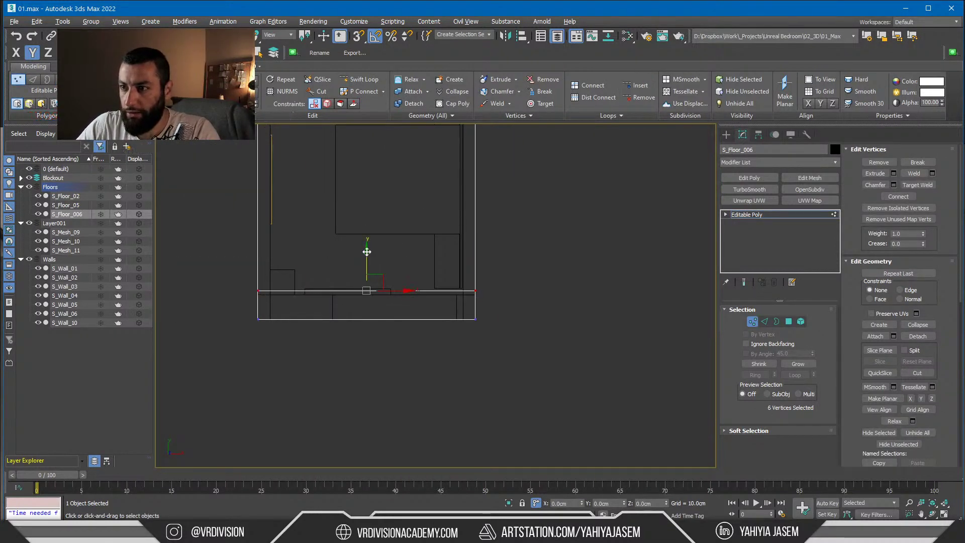
key(s)
drag(367, 252, 334, 297)
key(s)
scroll(334, 297, down, 2)
middle_drag(335, 298, 463, 221)
Isolate the slab again and pick one of its faces in polygon mode
key(z)
key(1)
key(alt+q)
key(4)
key(z)
scroll(458, 247, up, 3)
click(432, 233)
key(ctrl+d)
Select the slab's top and bottom edges and delete the face between them
key(F3)
key(2)
click(446, 249)
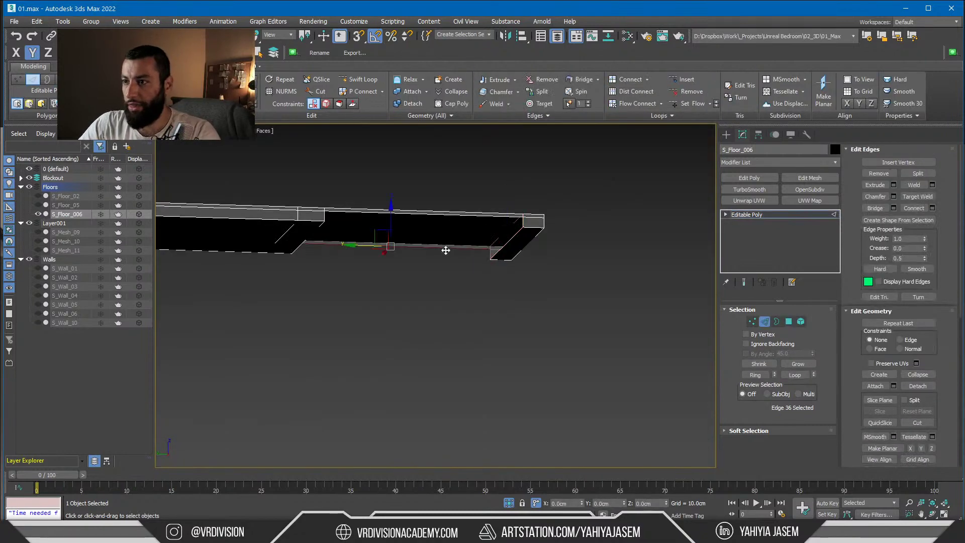
ctrl+click(490, 216)
key(3)
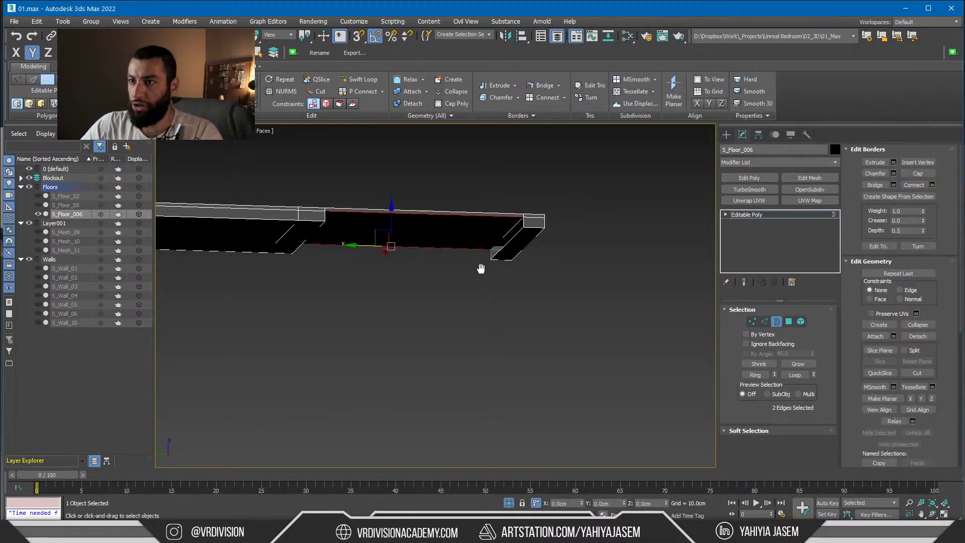
alt+middle_drag(481, 268, 356, 213)
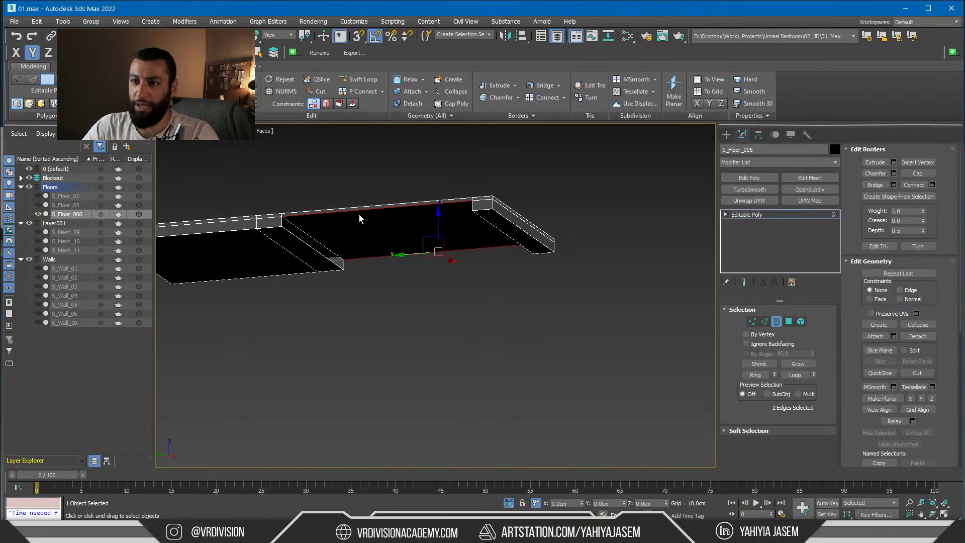
scroll(307, 213, up, 4)
key(ctrl+z)
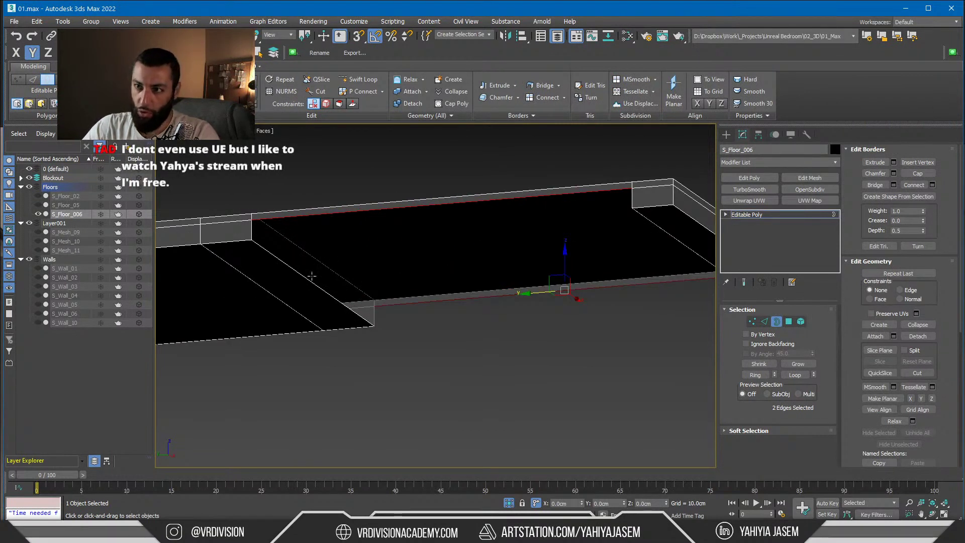
Select the slab's open border and cap it closed
alt+middle_drag(568, 247, 600, 300)
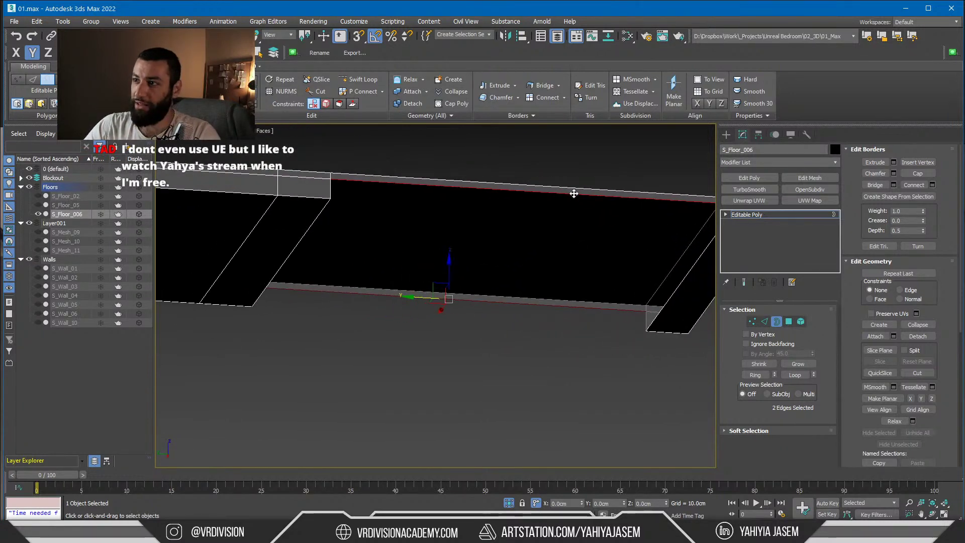
alt+middle_drag(560, 180, 485, 302)
key(2)
click(776, 321)
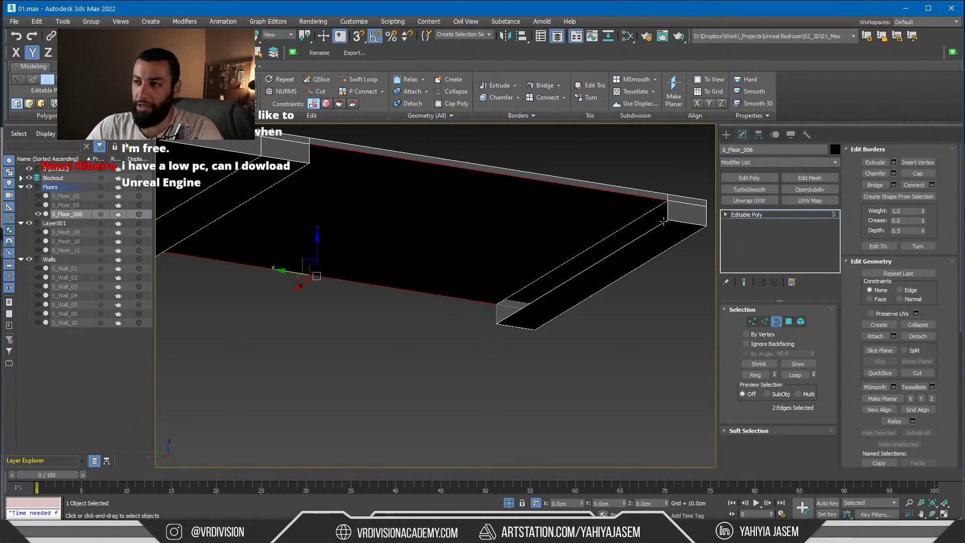
click(663, 221)
alt+middle_drag(511, 254, 352, 251)
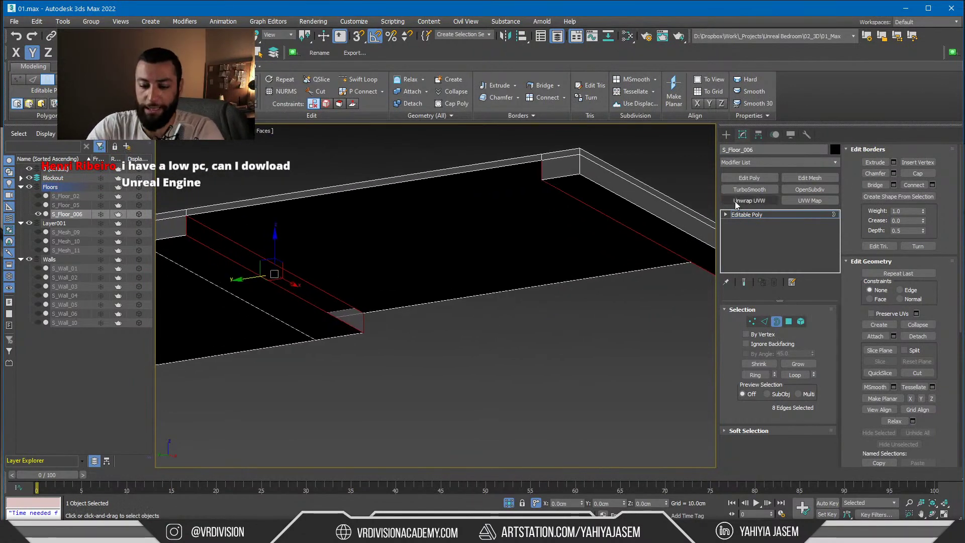
alt+middle_drag(443, 342, 495, 333)
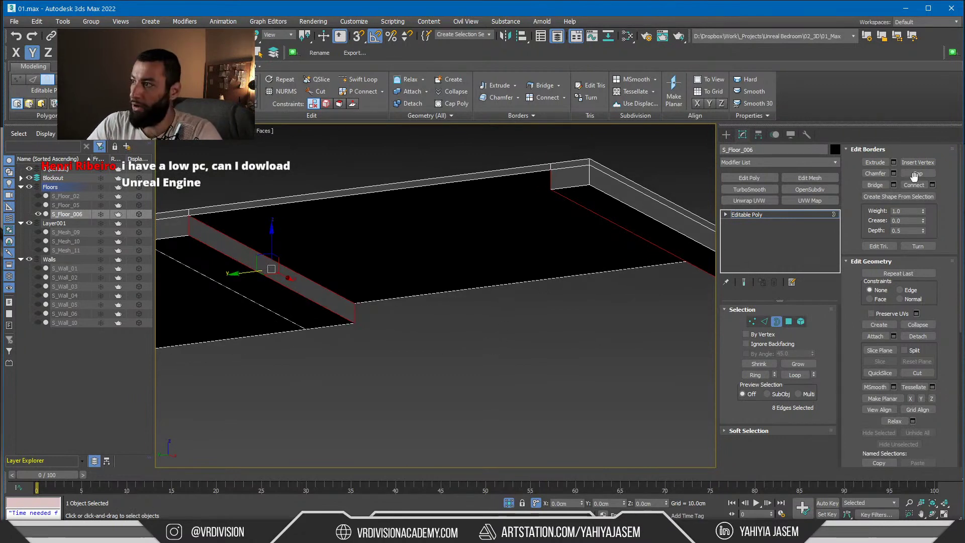
click(916, 174)
click(916, 178)
alt+middle_drag(409, 341, 470, 344)
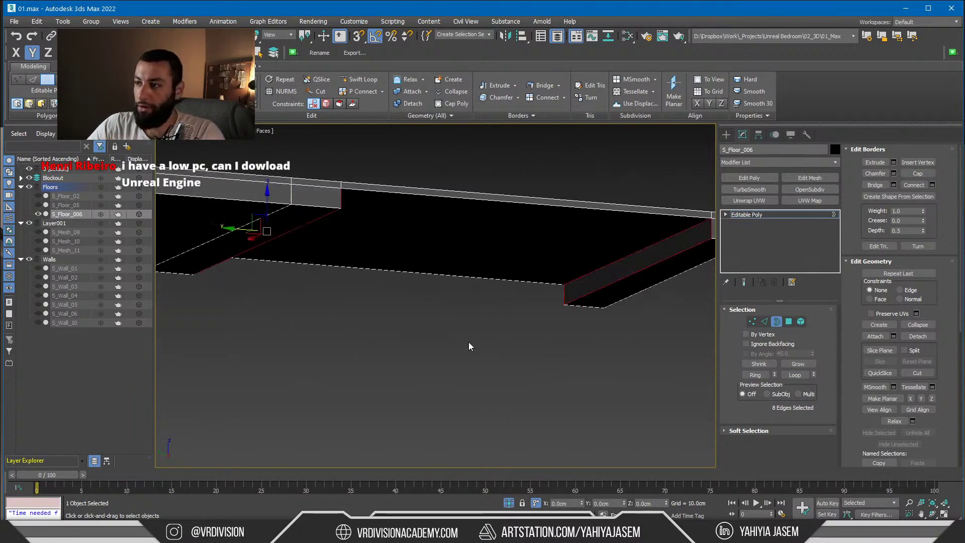
click(469, 344)
Clear smoothing groups on all slab polygons and deselect S_Floor_006
key(4)
click(686, 303)
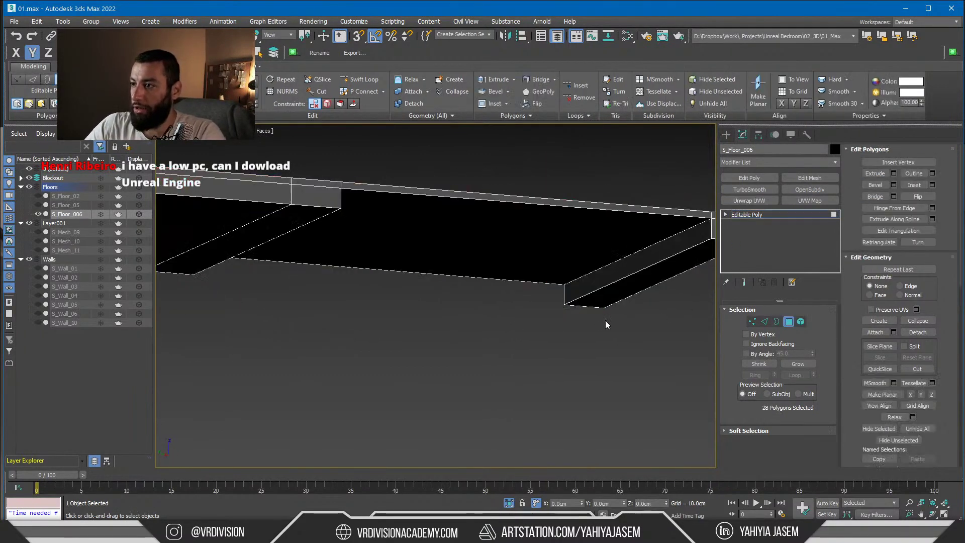
key(ctrl+a)
scroll(920, 427, down, 5)
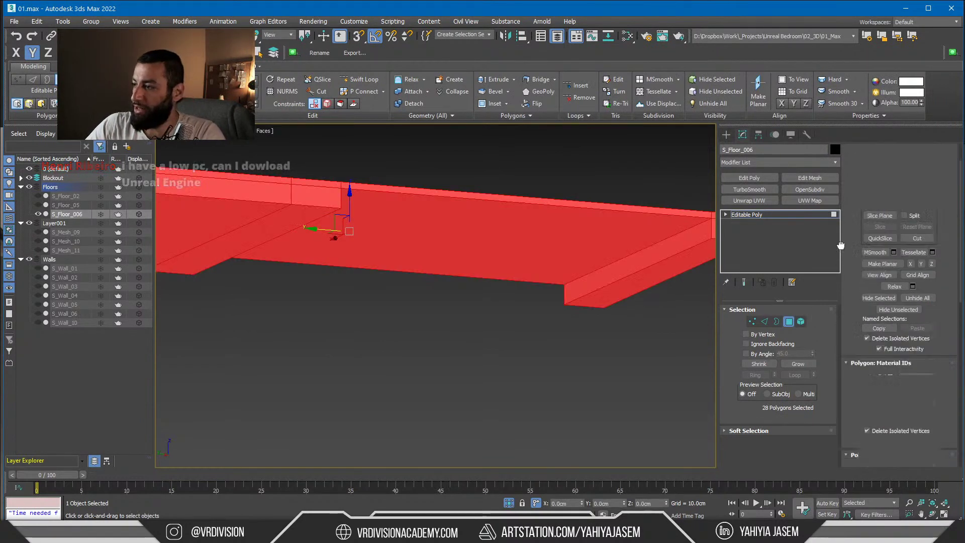
click(913, 397)
click(623, 366)
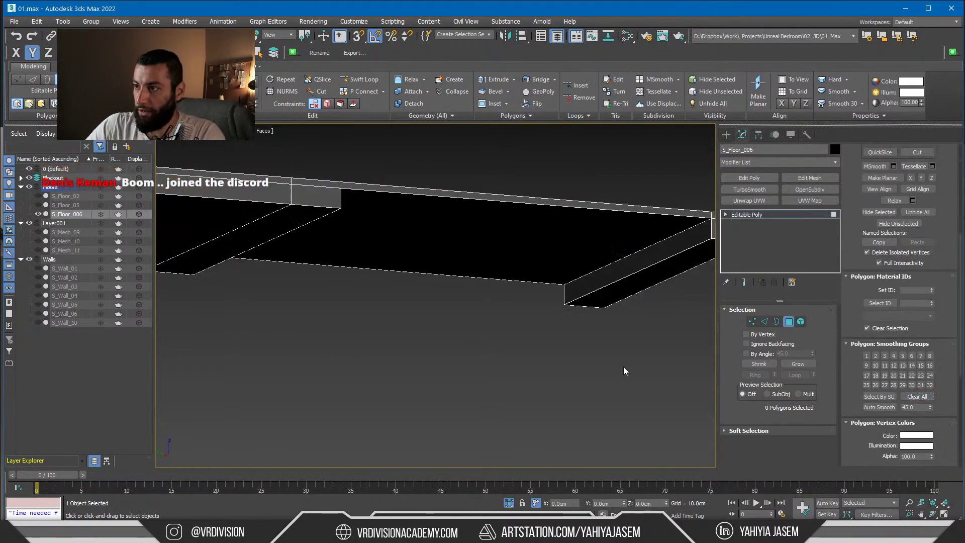
click(767, 216)
click(502, 367)
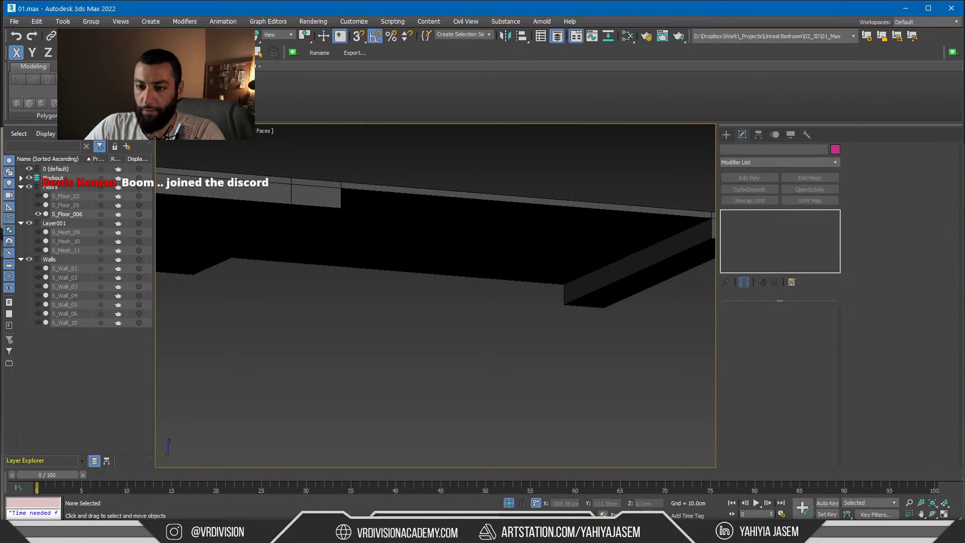
Bring up the live chat and read the viewer's message about having a Discord
drag(964, 142, 345, 140)
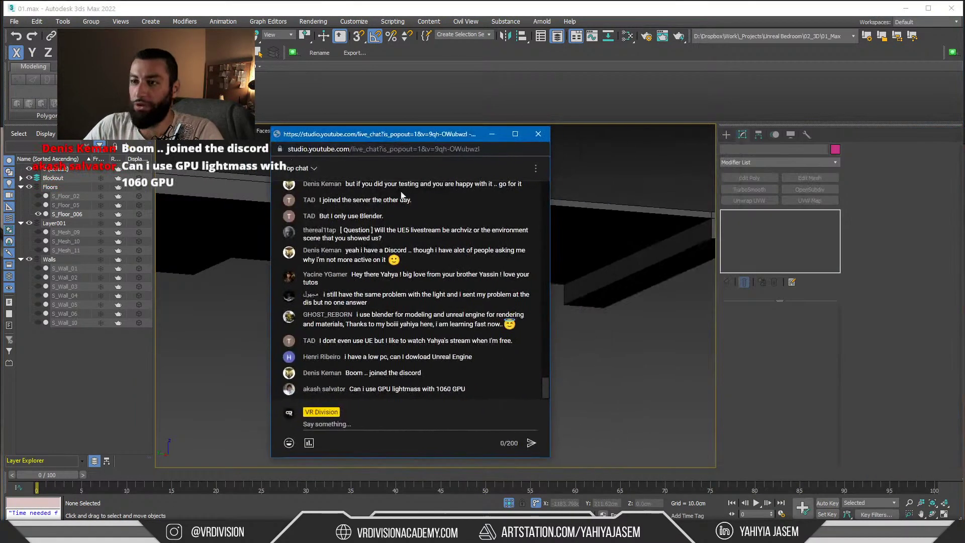
drag(345, 249, 409, 253)
click(435, 258)
click(350, 253)
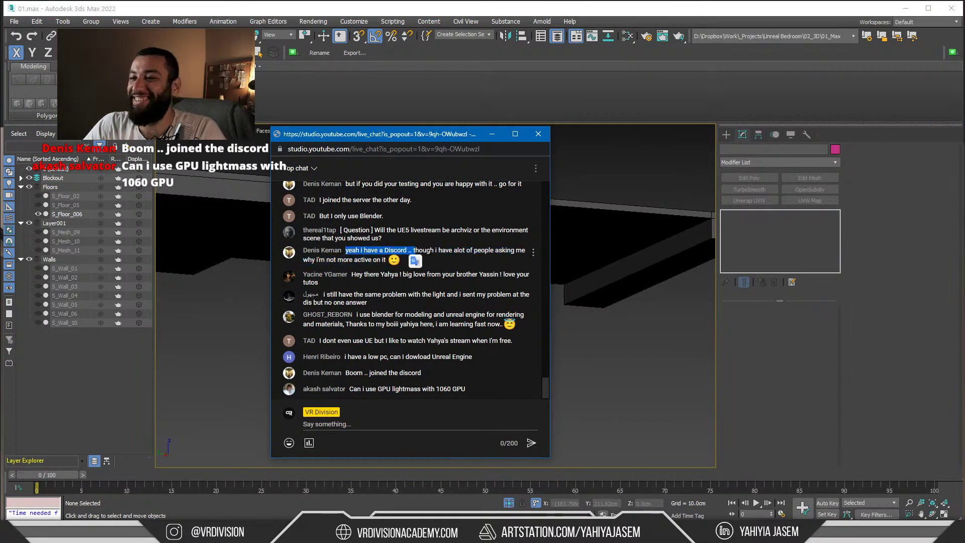
click(431, 255)
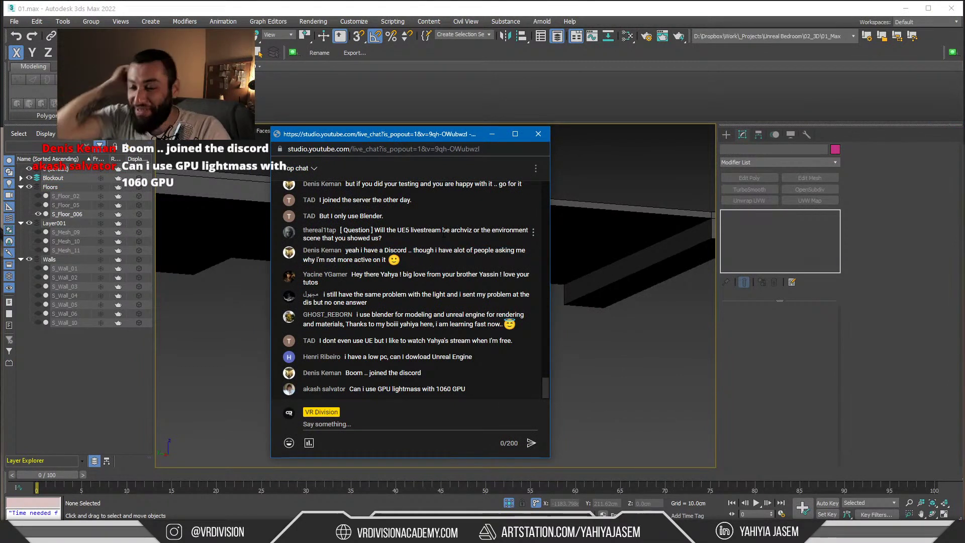
scroll(401, 255, up, 1)
scroll(377, 270, down, 1)
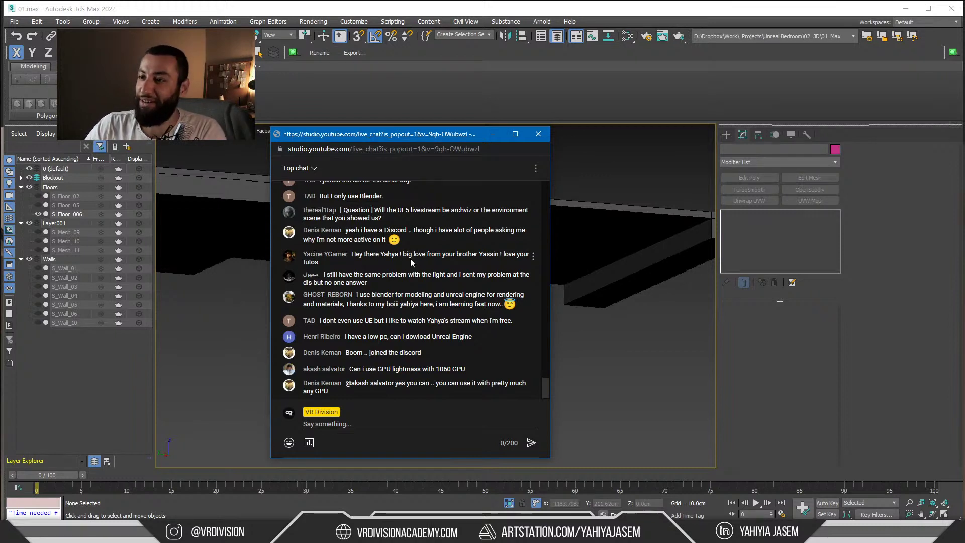
Read the greeting and lighting-problem messages, then switch to the Discord window
drag(358, 259, 352, 250)
click(362, 260)
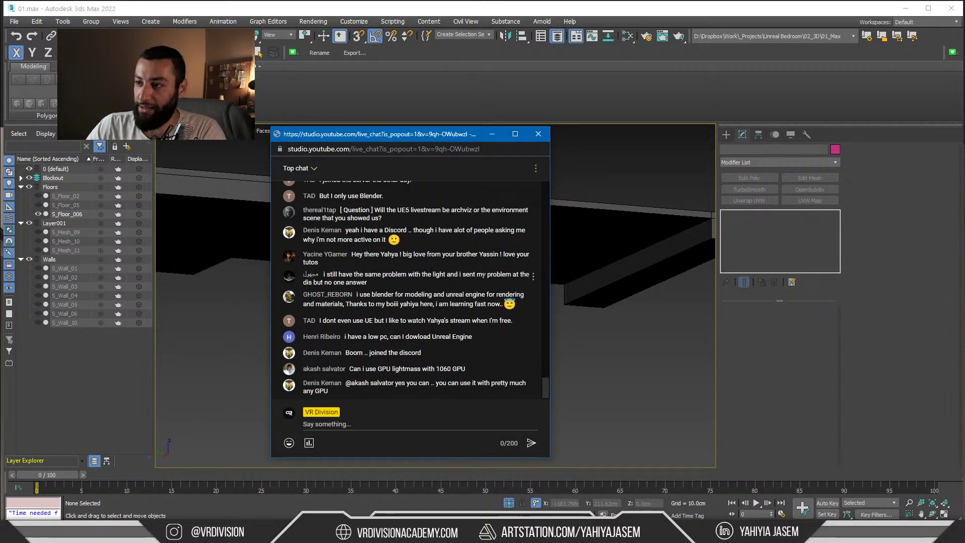
drag(371, 283, 331, 282)
click(374, 285)
click(363, 282)
triple_click(363, 282)
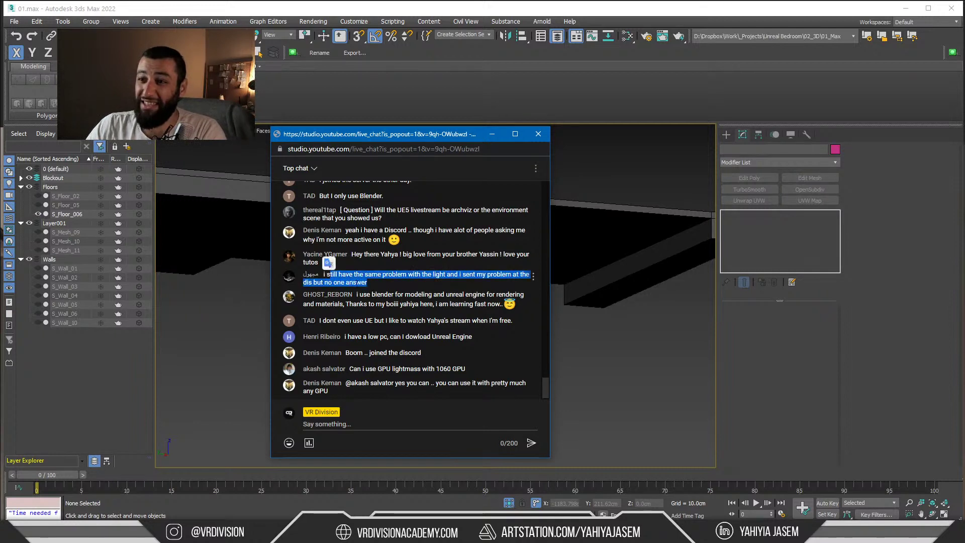
click(367, 283)
triple_click(364, 282)
click(367, 284)
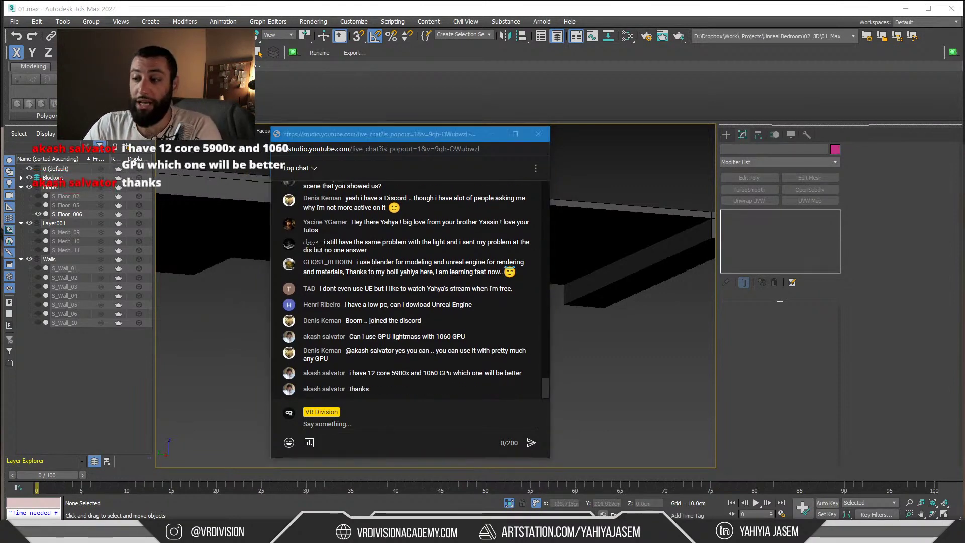
key(alt+Tab)
scroll(120, 284, down, 6)
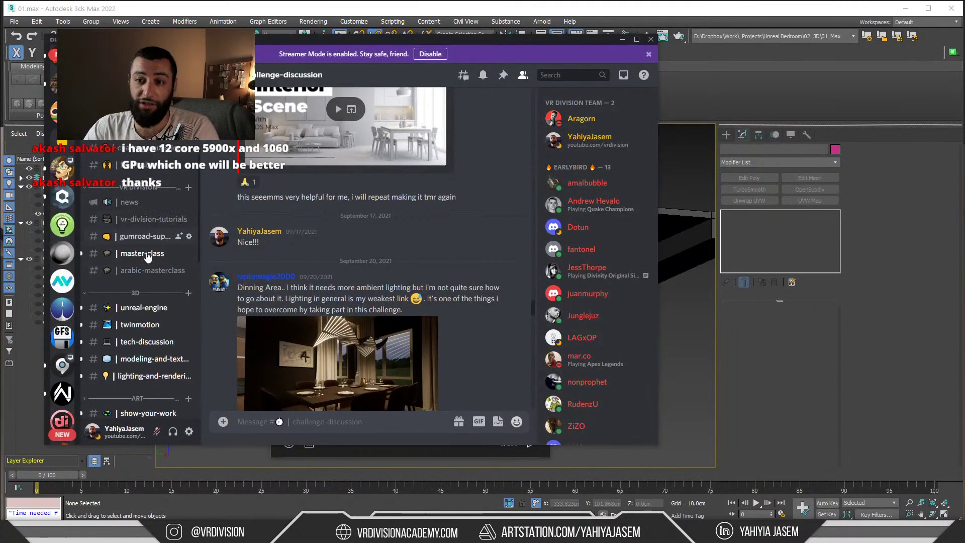
click(141, 208)
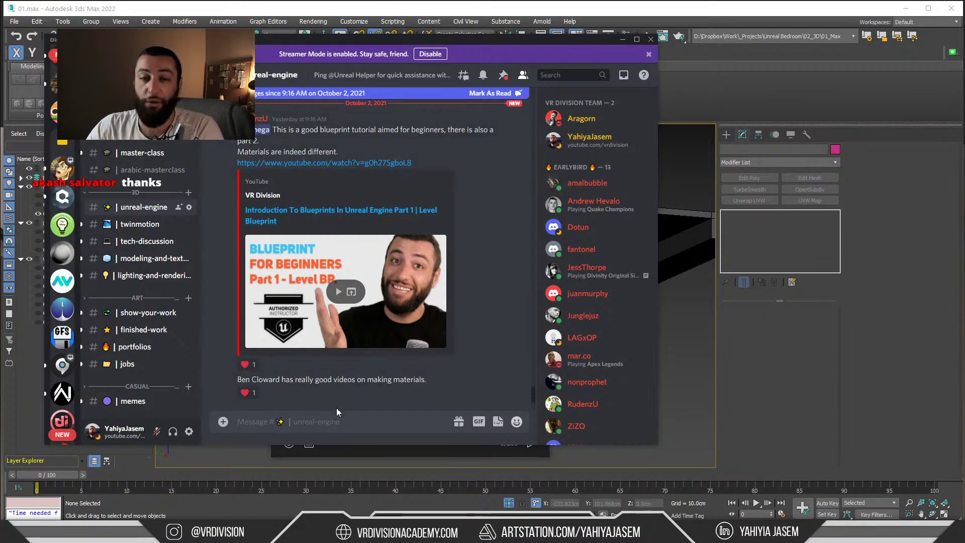
text(@ca)
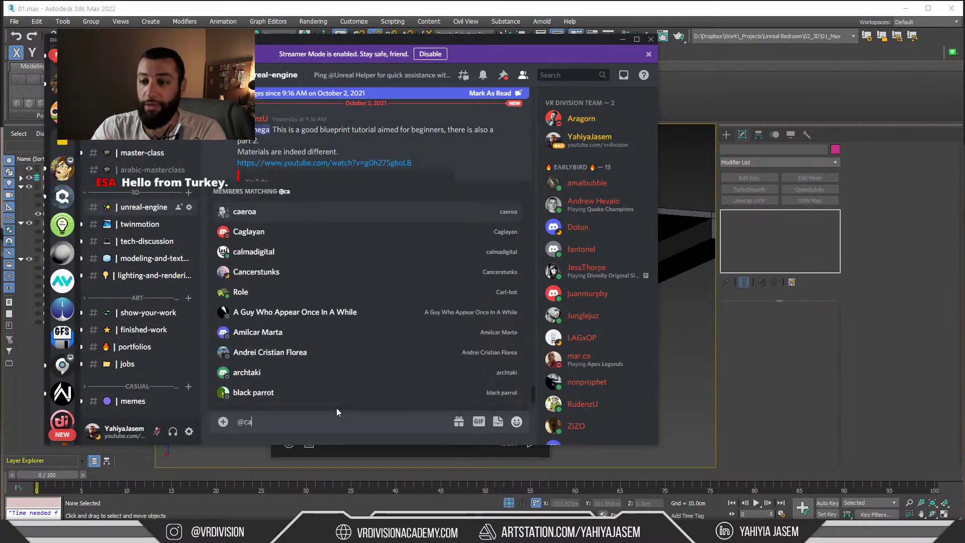
key(BackSpace)
text(help)
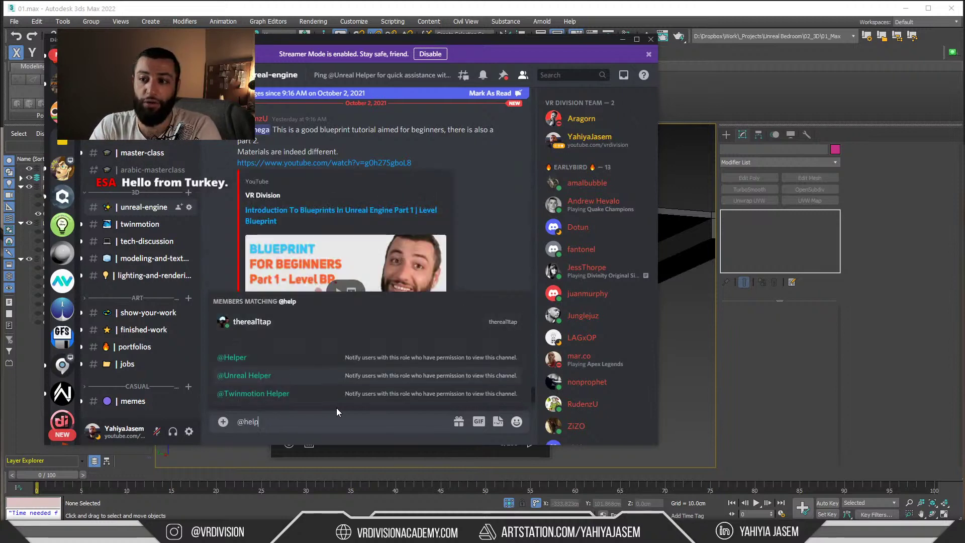
key(Down)
key(Up)
key(Up)
key(Down)
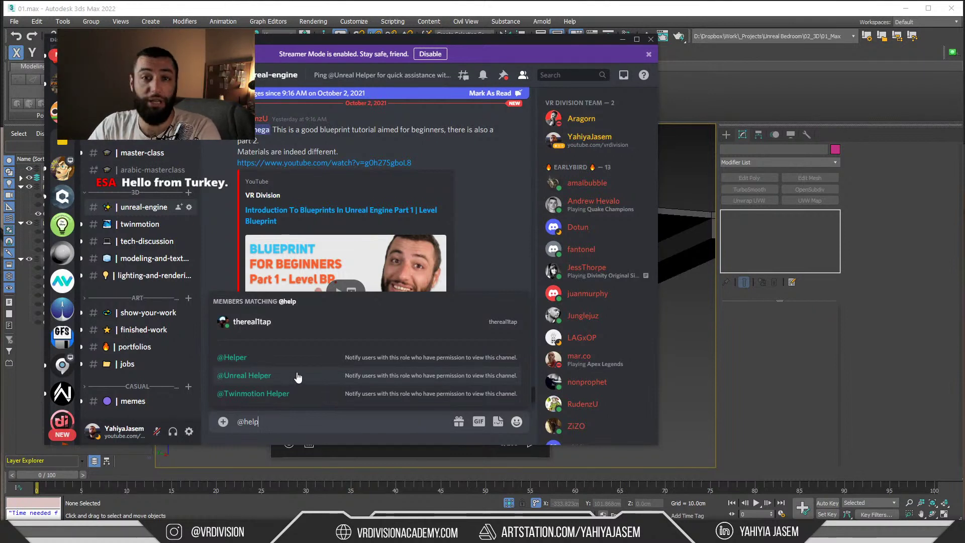
click(255, 376)
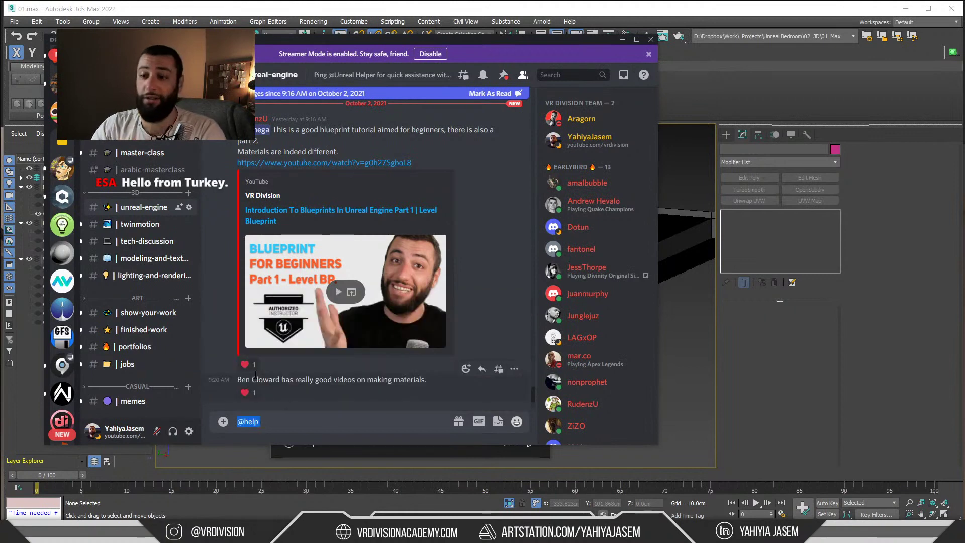
click(623, 38)
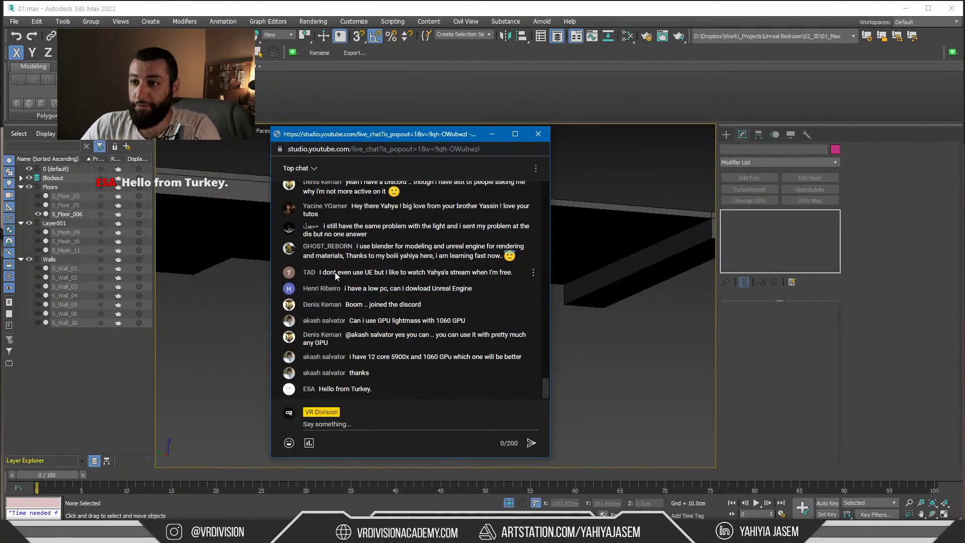
triple_click(375, 235)
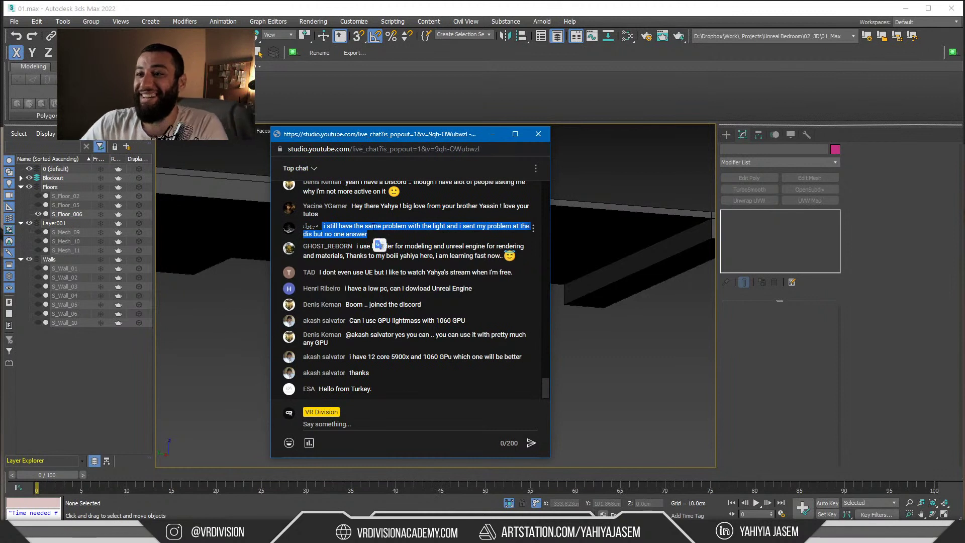
click(370, 232)
drag(370, 233, 323, 227)
click(380, 237)
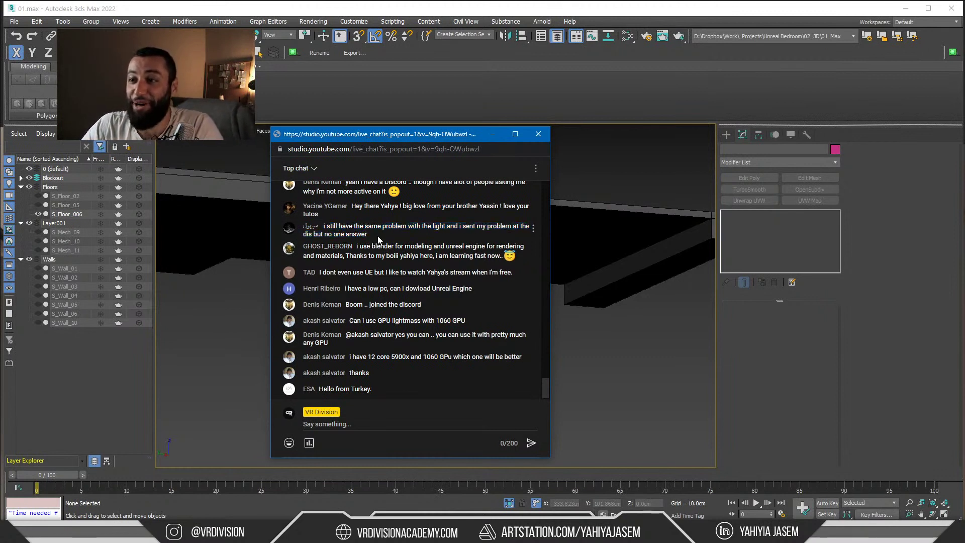
triple_click(381, 240)
click(383, 241)
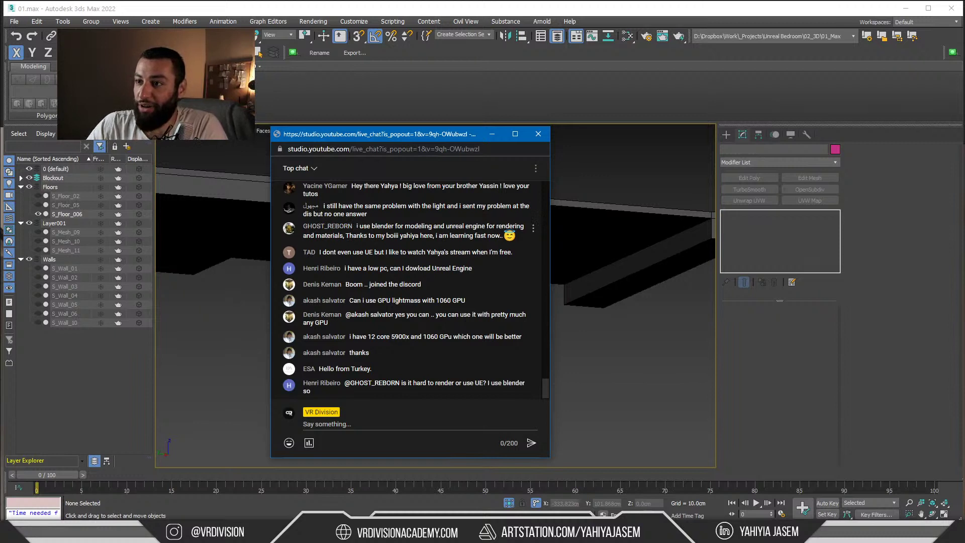
drag(357, 226, 516, 234)
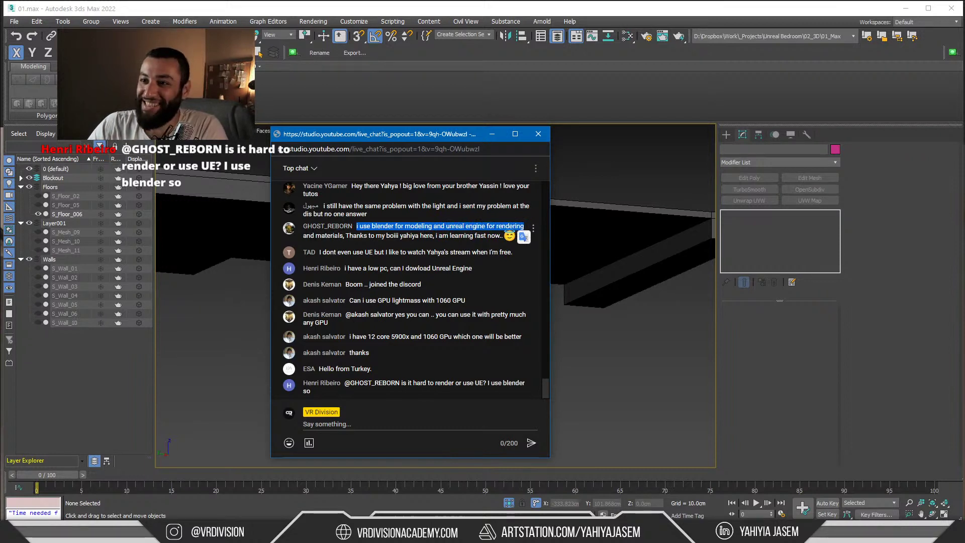
click(463, 235)
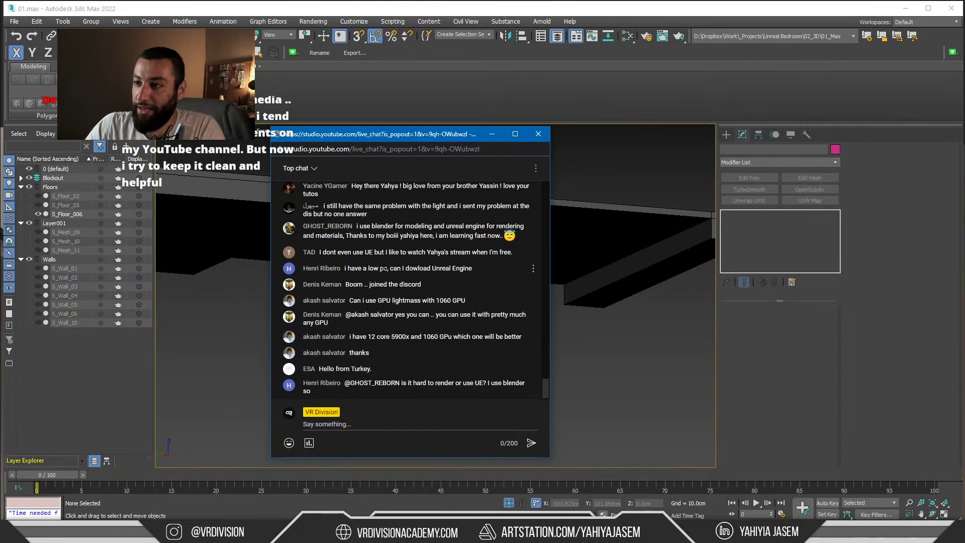
drag(472, 267, 435, 234)
click(347, 240)
Search Google for 'unreal engine specs' in a new Chrome tab
click(116, 532)
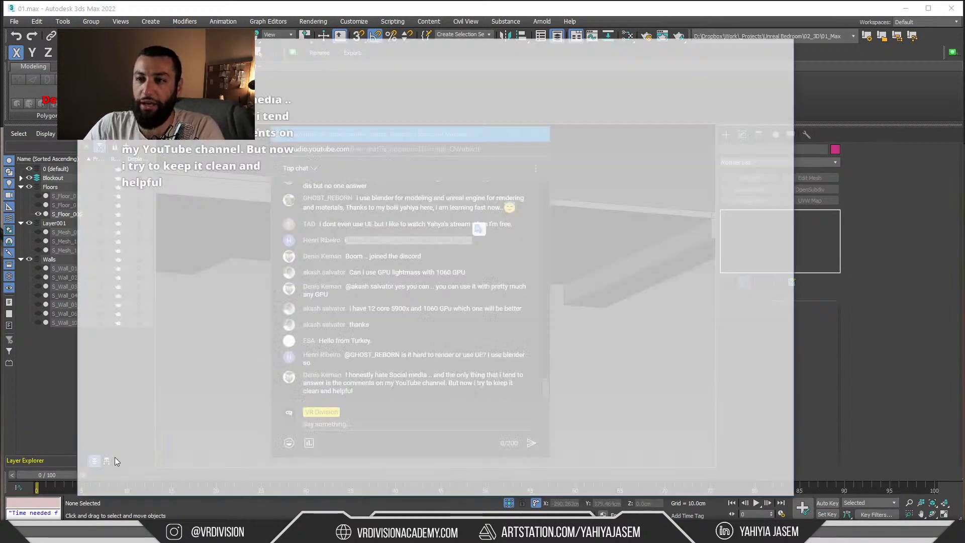
key(ctrl+t)
text(l)
key(BackSpace)
text(unreal)
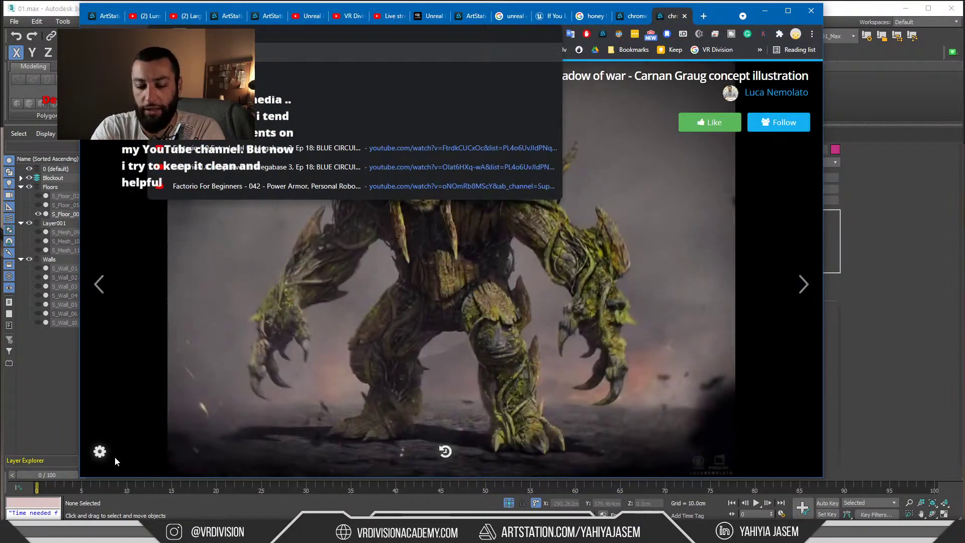
text( engine specs)
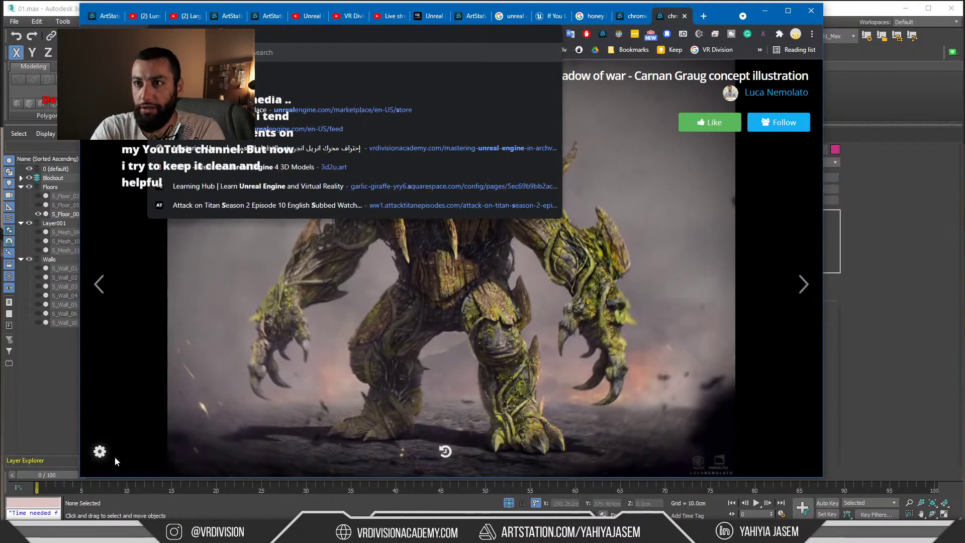
key(Return)
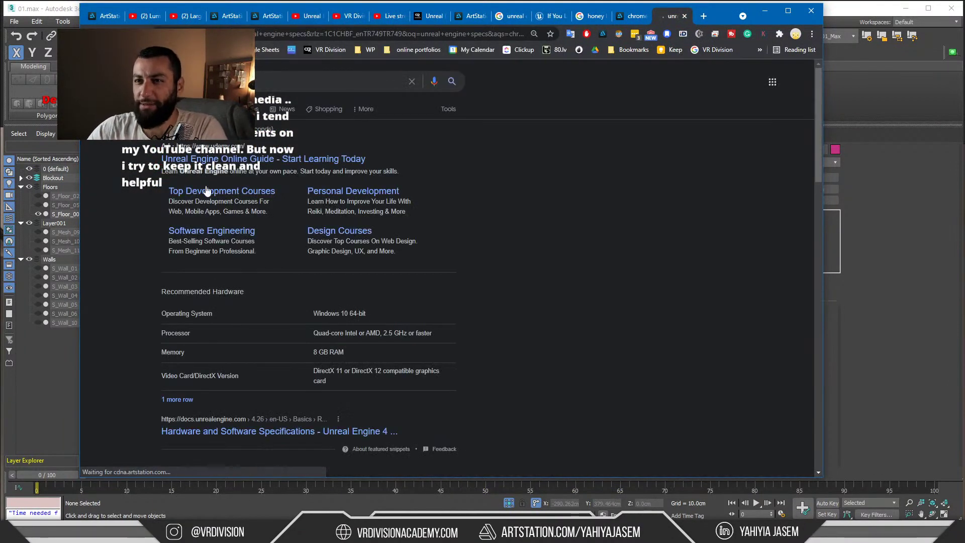
scroll(233, 217, down, 4)
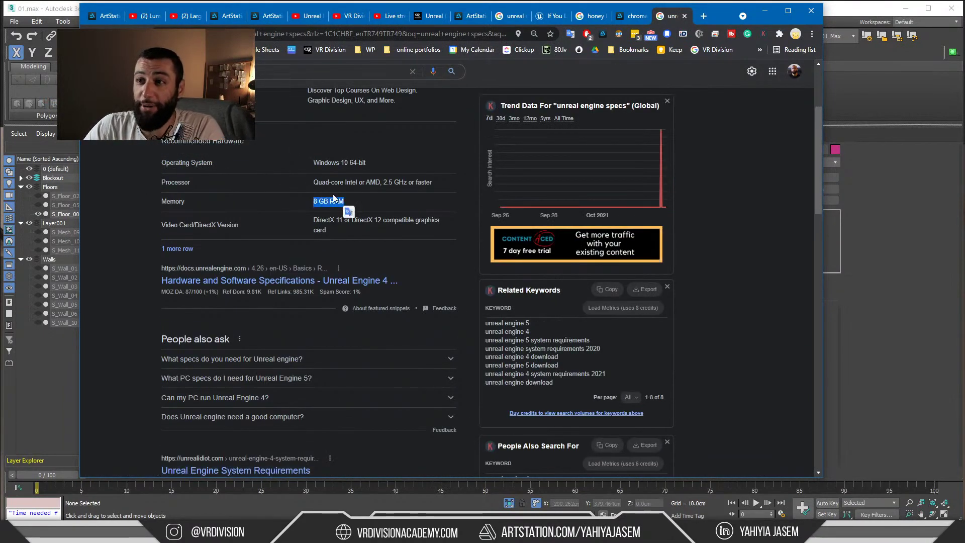
Review the processor and recommended hardware table, then open the full Unreal specifications page
drag(313, 181, 432, 183)
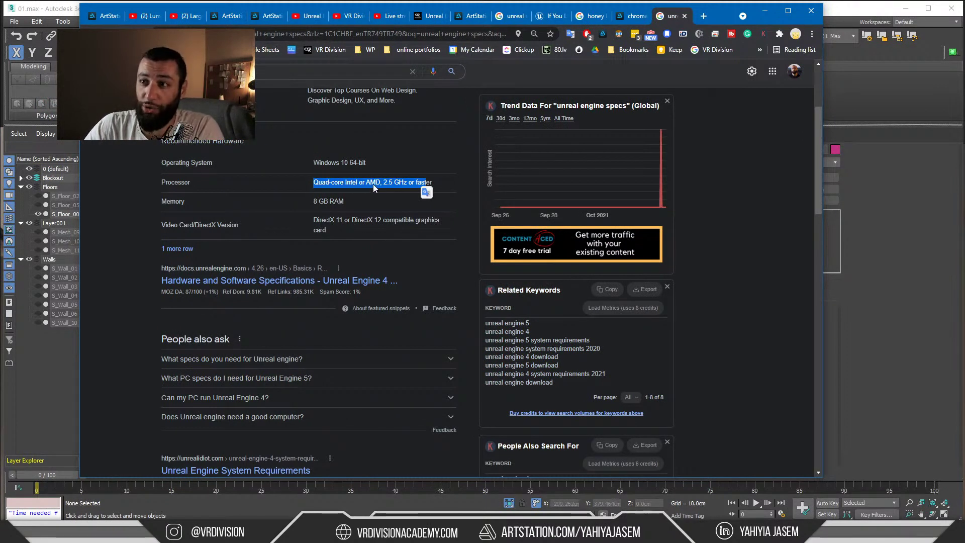
click(393, 184)
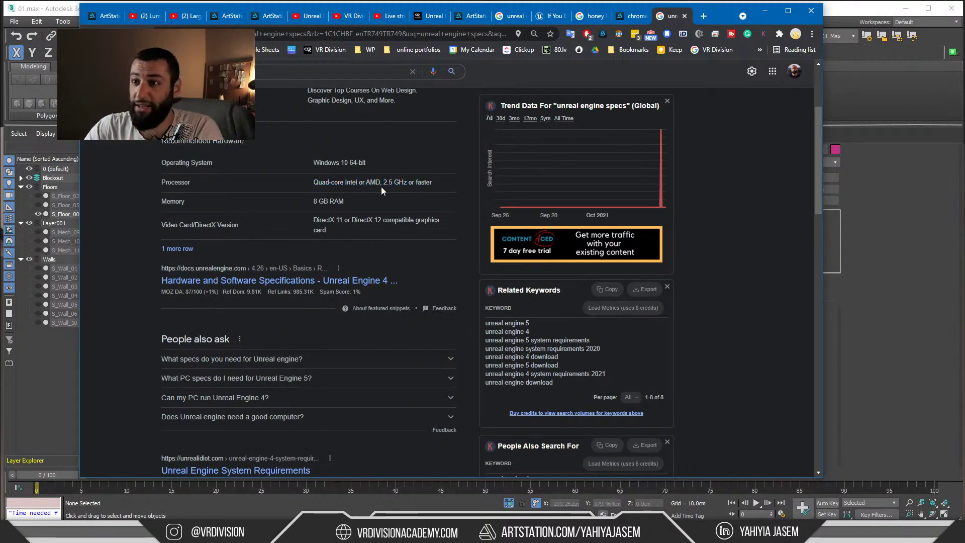
drag(378, 232, 284, 158)
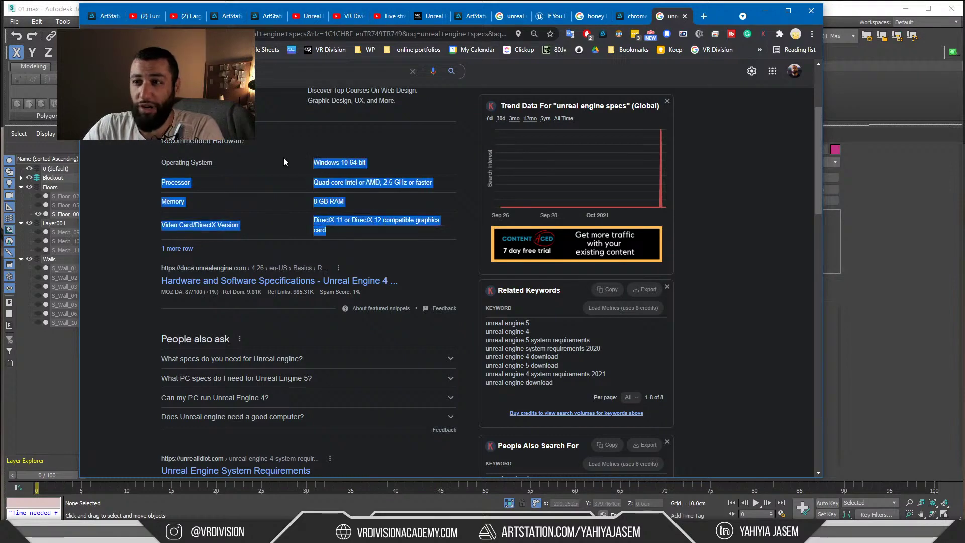
click(283, 163)
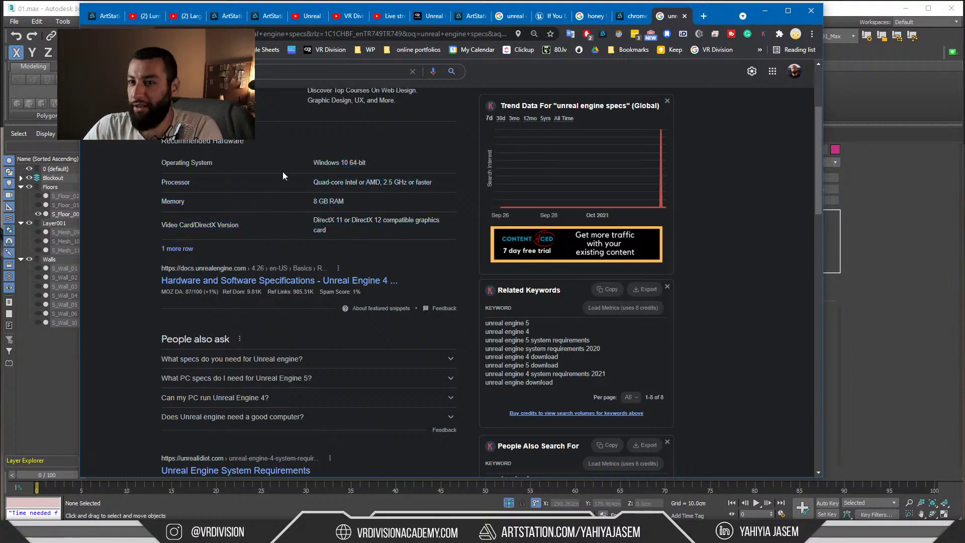
click(177, 249)
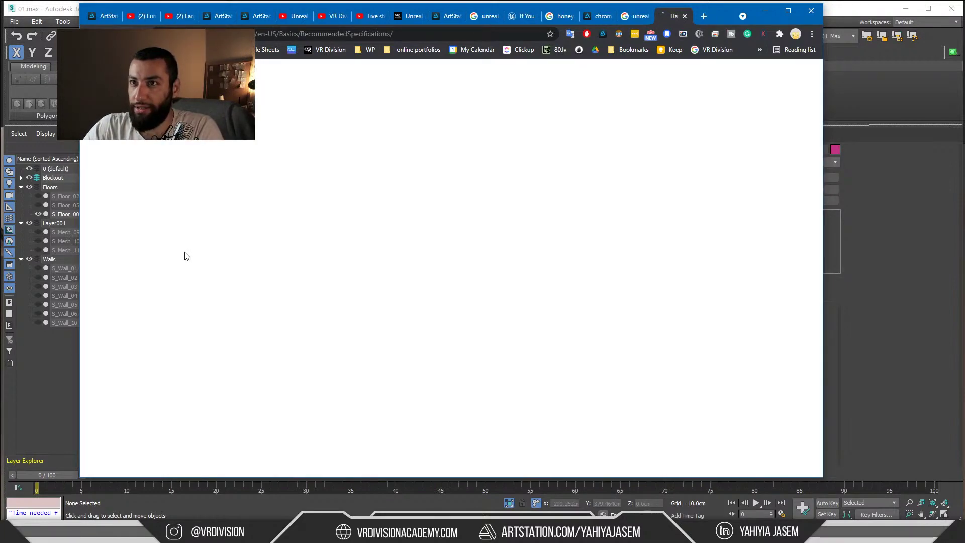
Check the Windows 10 64-bit and DirectX 11/12 video card requirements, then minimize Chrome
scroll(293, 257, down, 5)
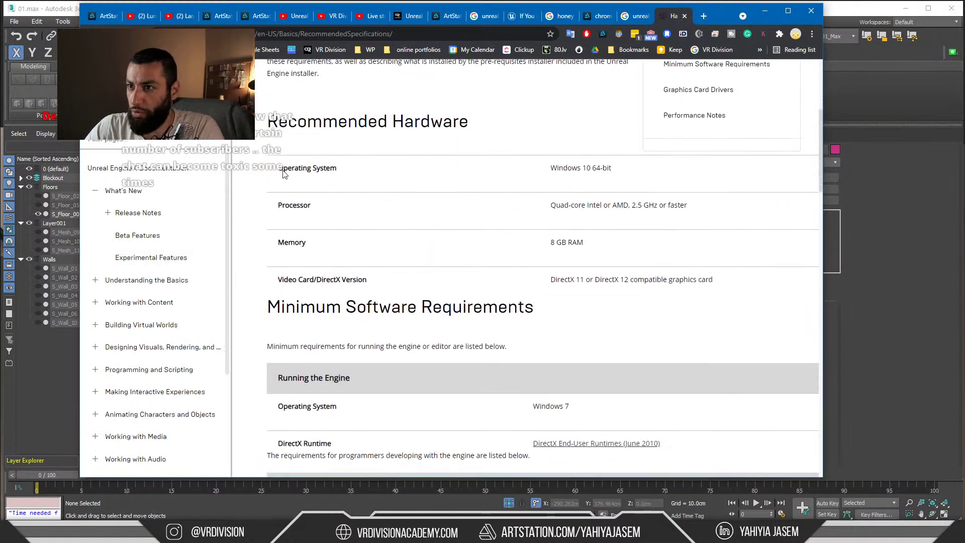
drag(283, 173, 605, 164)
drag(278, 279, 354, 282)
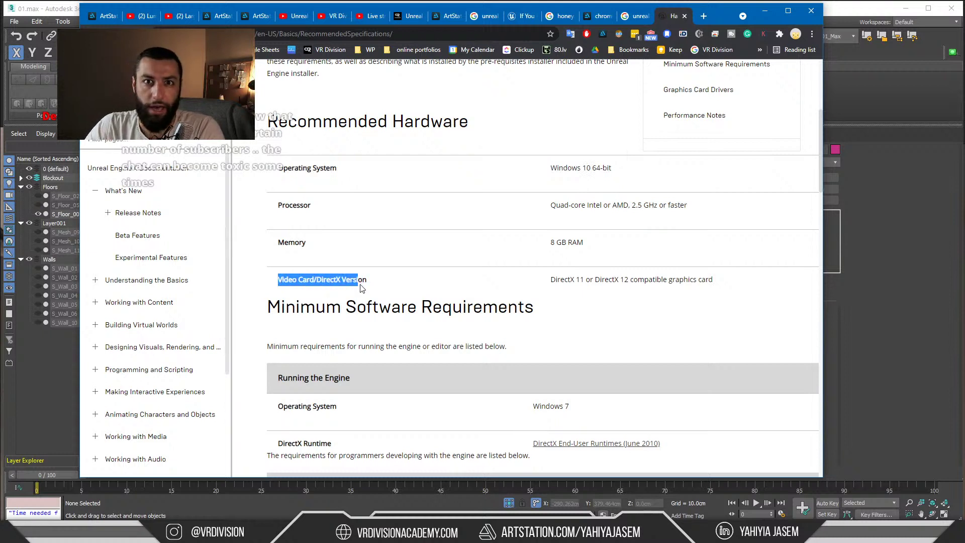
drag(362, 287, 367, 282)
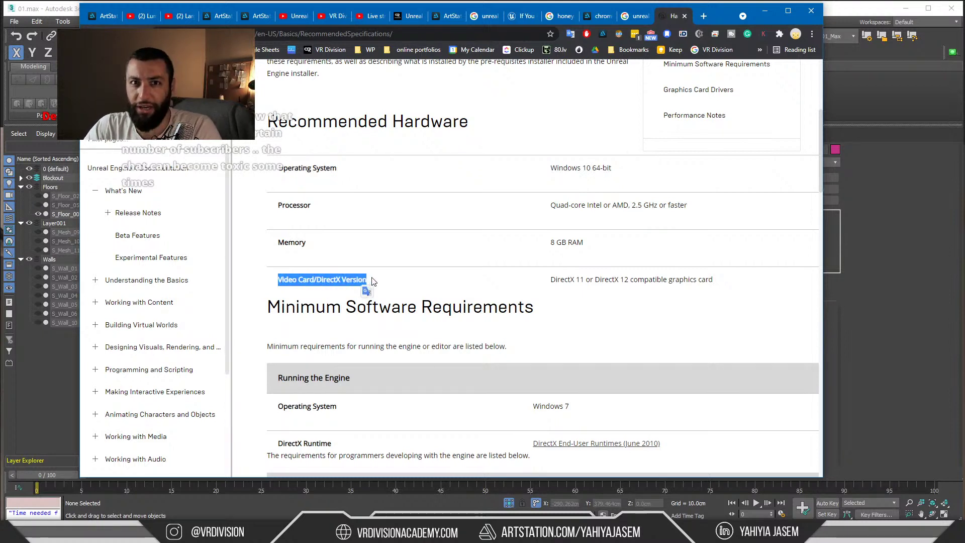
drag(551, 281, 588, 287)
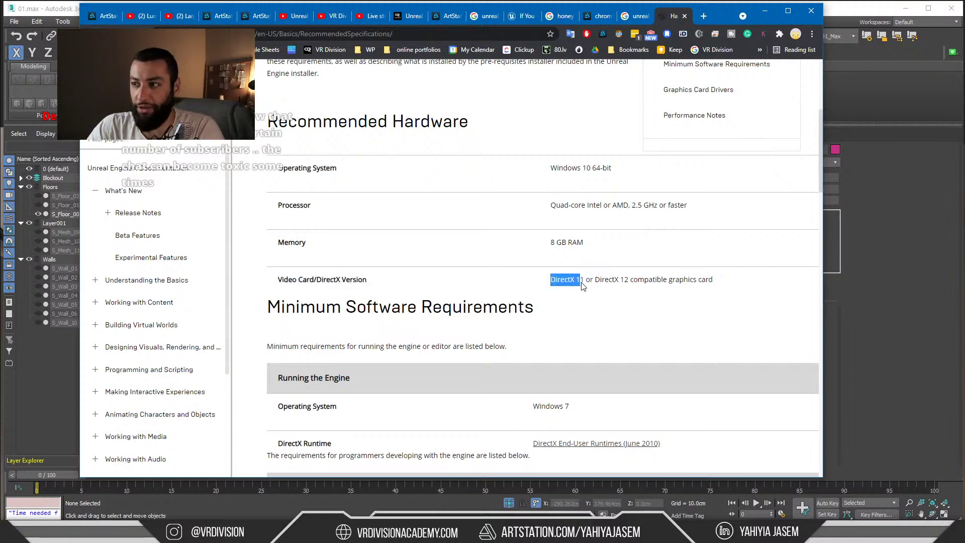
drag(587, 286, 591, 286)
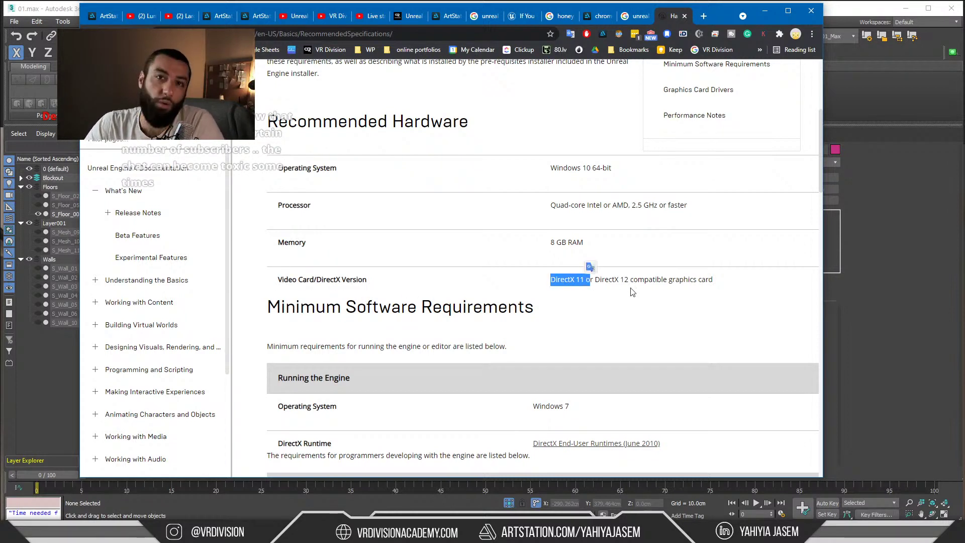
click(623, 282)
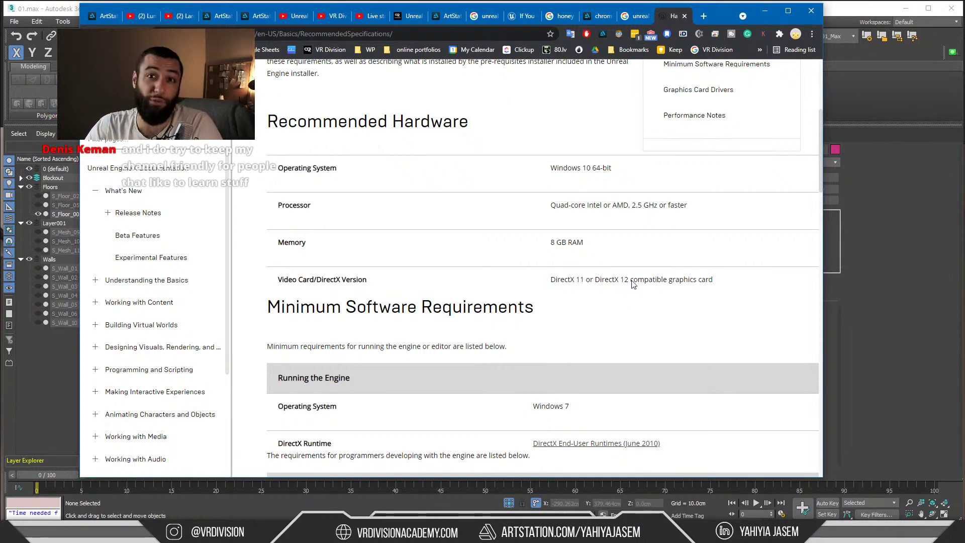
drag(633, 281, 577, 281)
click(593, 280)
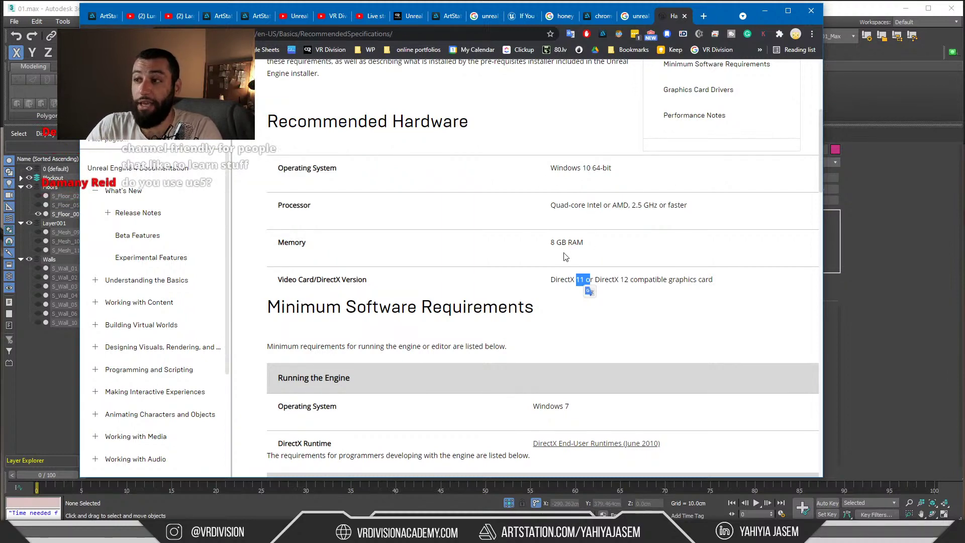
click(764, 10)
scroll(397, 289, up, 1)
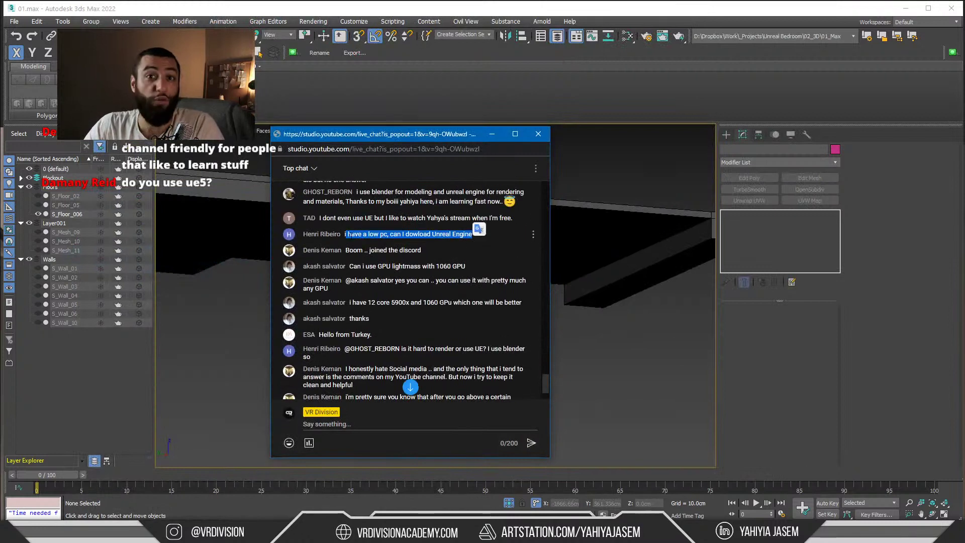
Read the chat questions about a low-end PC and GPU Lightmass on a 1060
click(359, 234)
drag(346, 234, 471, 234)
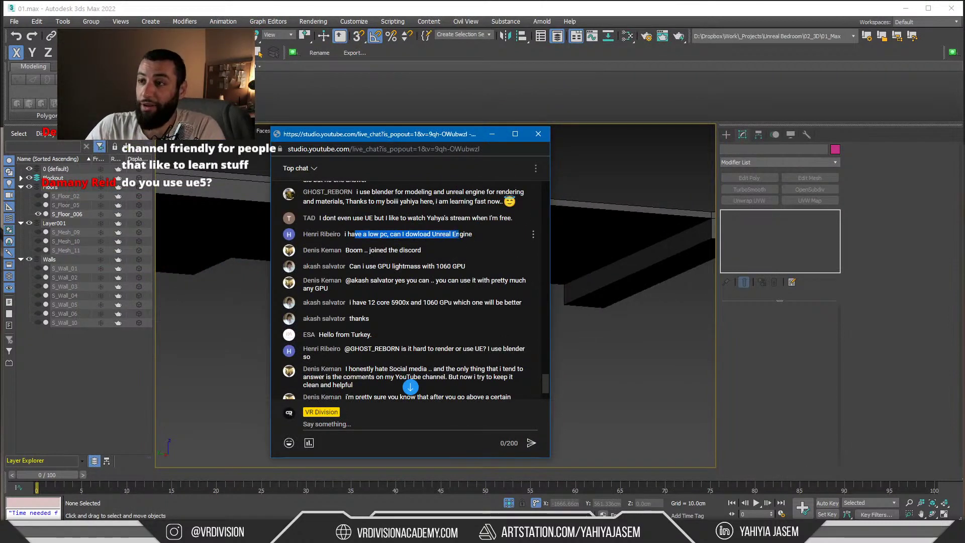
click(472, 234)
drag(348, 235, 433, 234)
scroll(359, 204, down, 1)
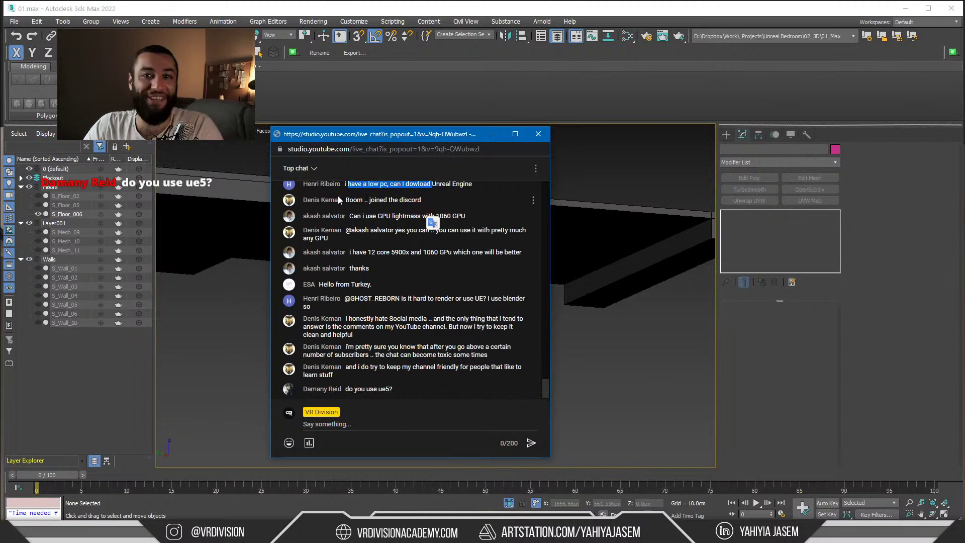
drag(354, 216, 437, 217)
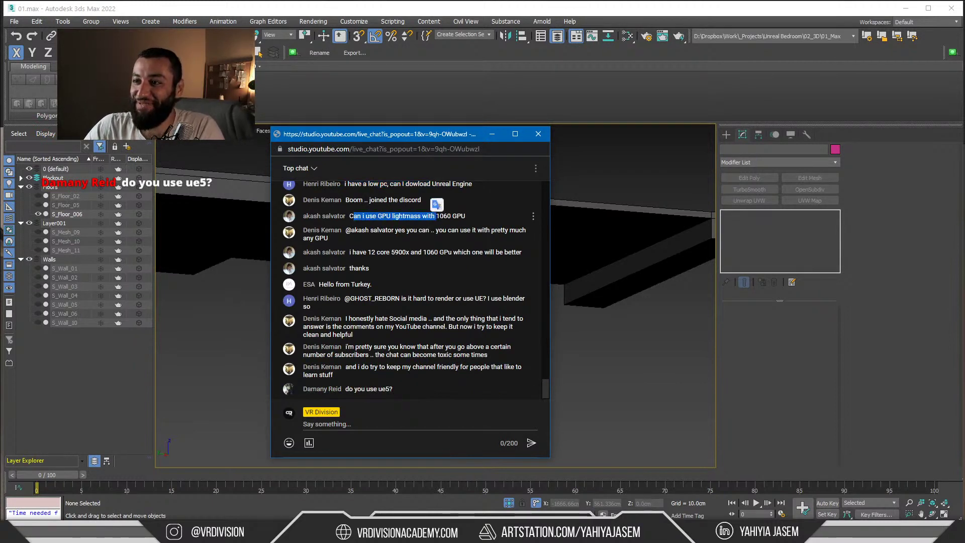
click(357, 219)
drag(349, 217, 460, 218)
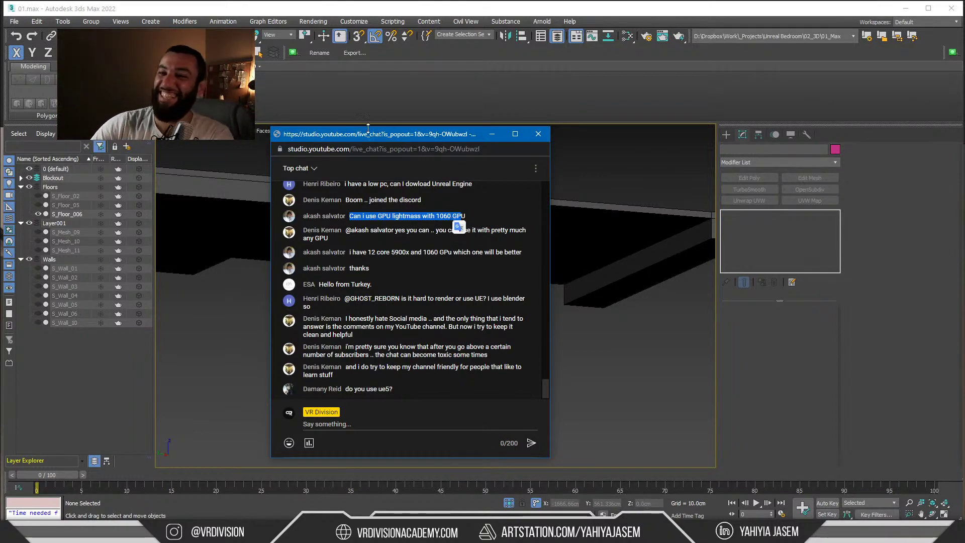
click(376, 237)
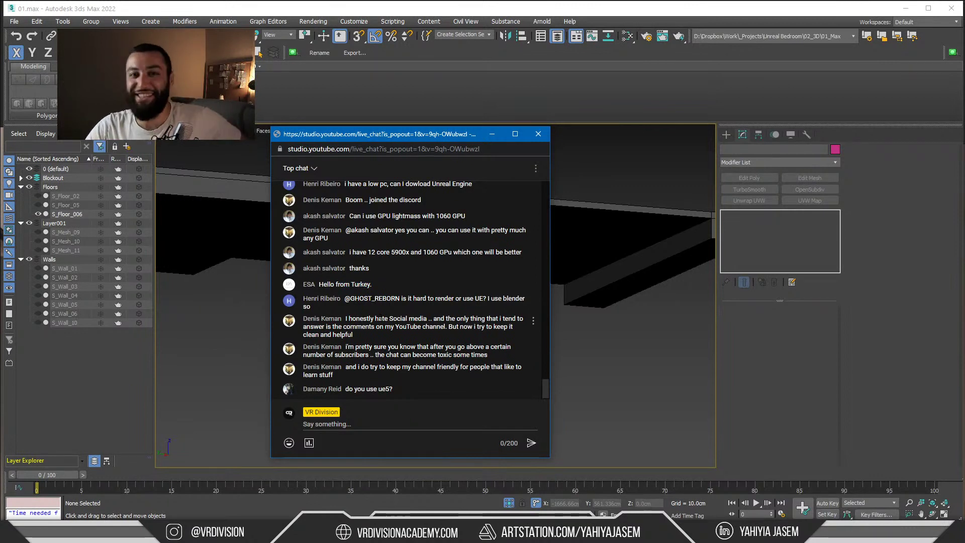
Read the rendering-difficulty and YouTube-channel messages, then switch back to the Chrome requirements page
drag(359, 299, 455, 300)
click(366, 314)
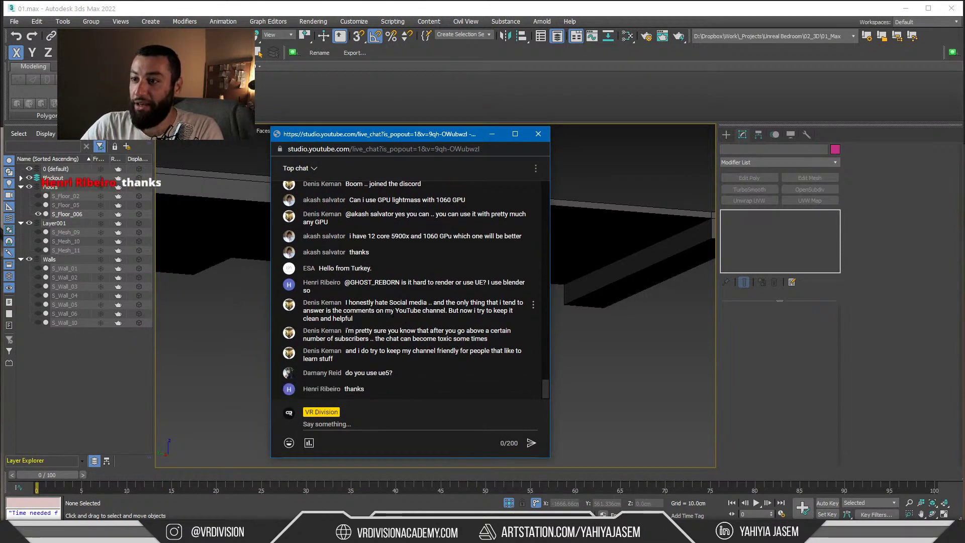
mouse_move(395, 311)
mouse_down()
mouse_move(447, 311)
mouse_move(407, 311)
mouse_up()
click(449, 311)
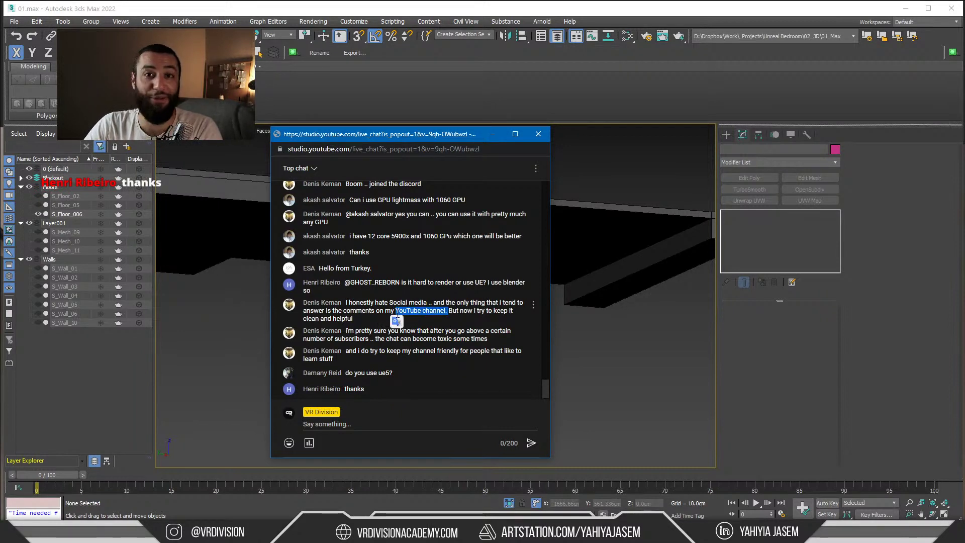
click(372, 316)
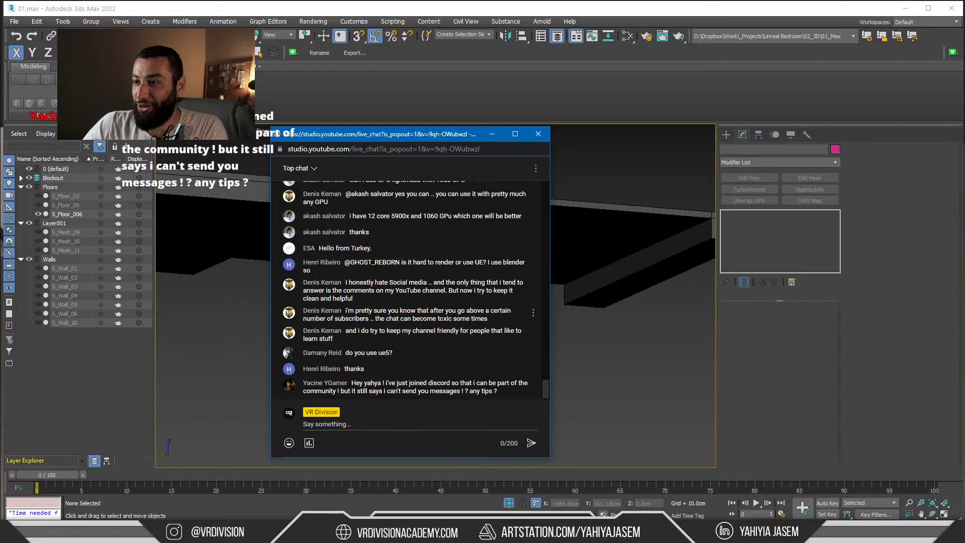
drag(455, 318, 401, 318)
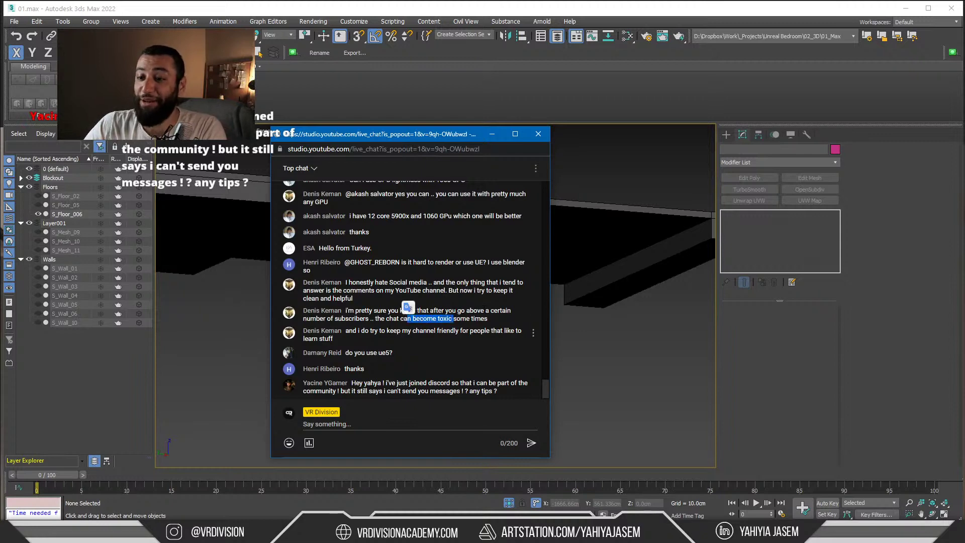
key(alt+Tab)
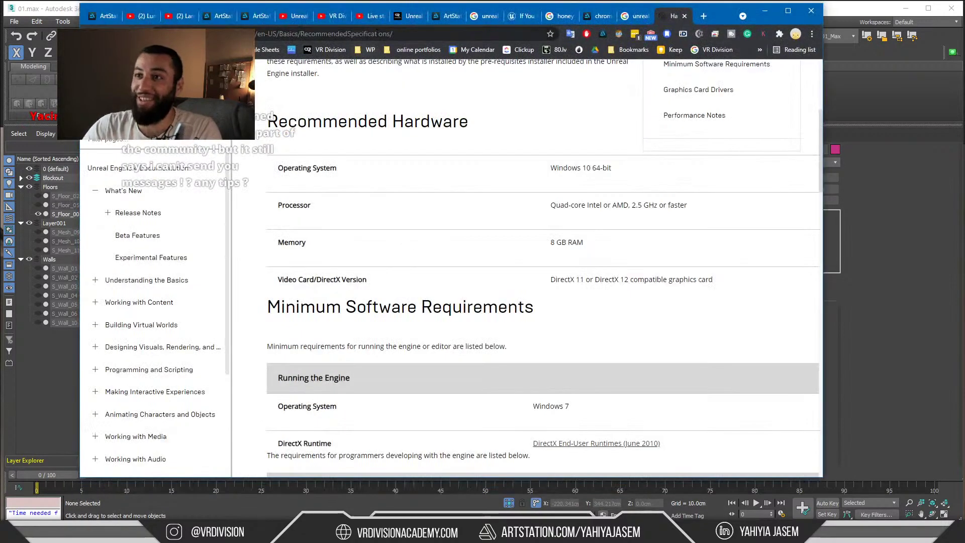
Go to YouTube and search for 'arrimus 3d'
click(368, 35)
key(Return)
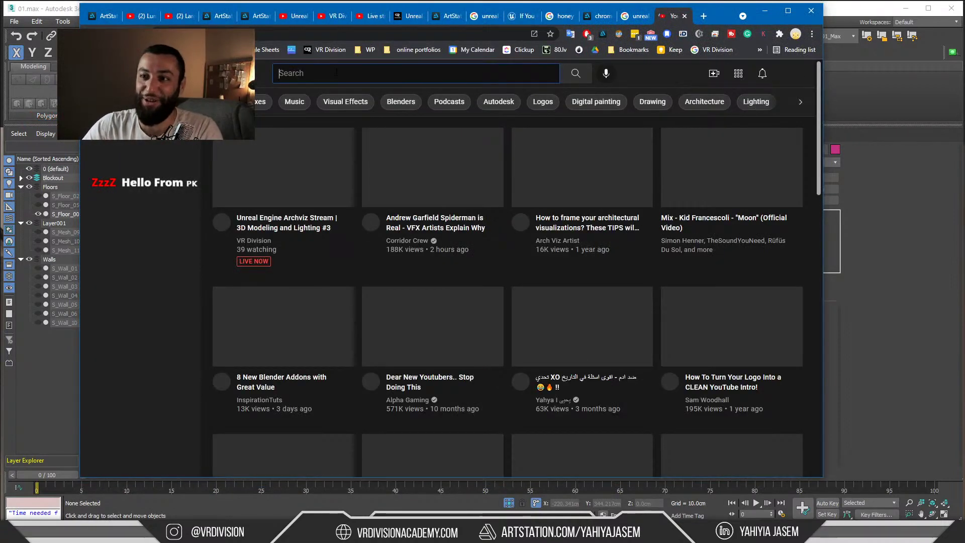
click(336, 73)
text(arriu)
key(BackSpace)
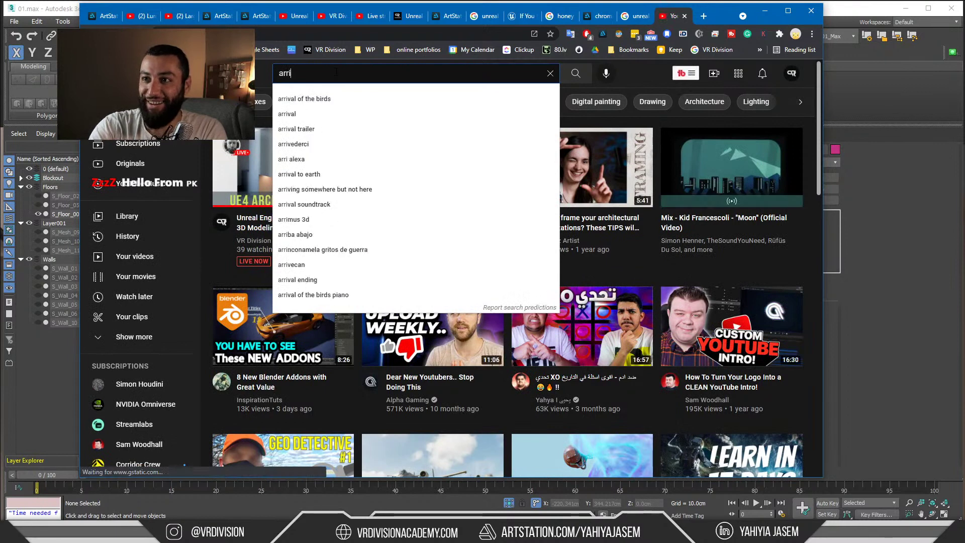
text(mus)
key(Down)
key(Return)
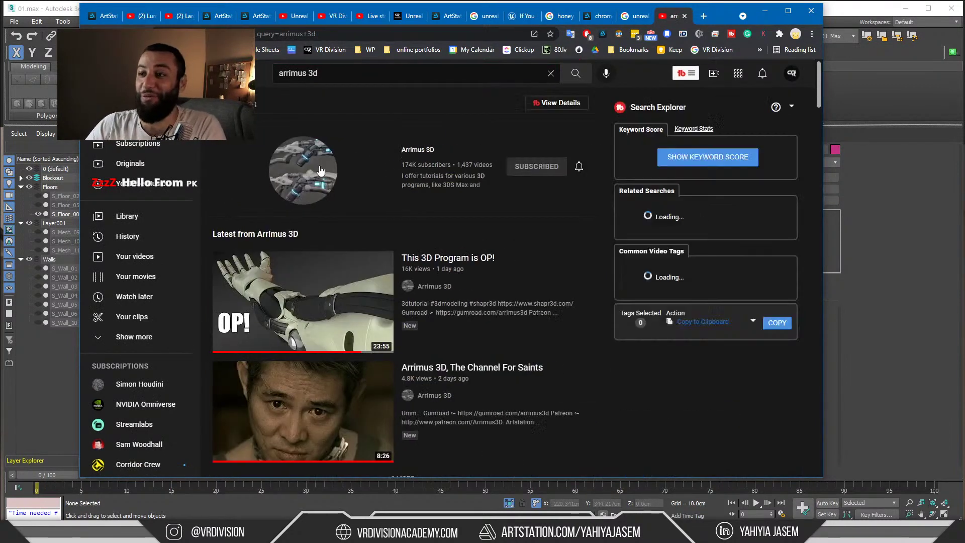
Browse the Arrimus 3D channel's uploaded videos, then minimize Chrome
click(299, 183)
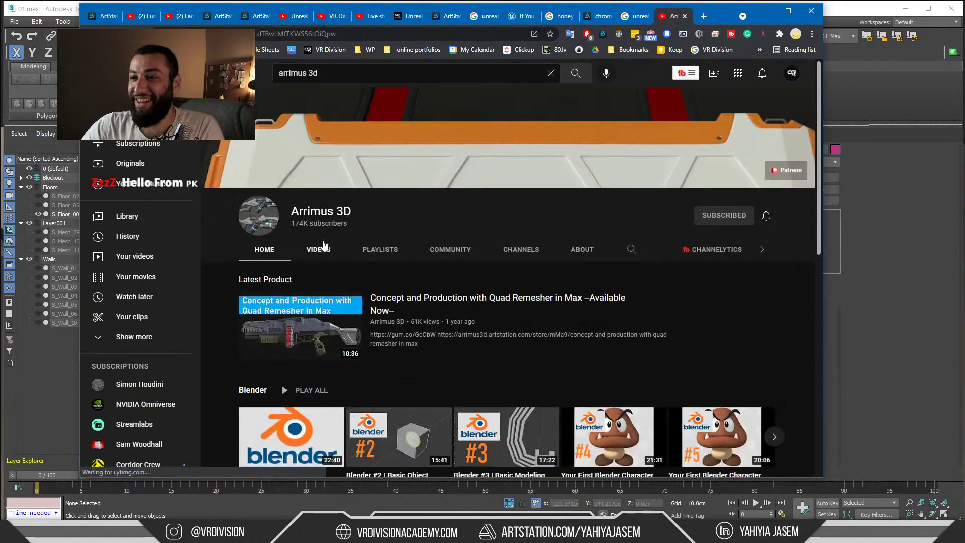
click(324, 249)
scroll(326, 246, down, 2)
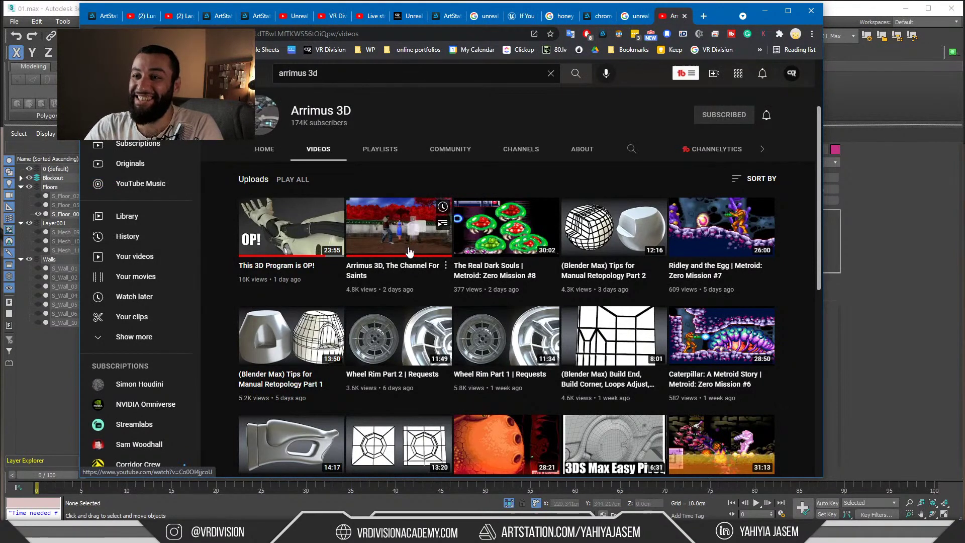
scroll(408, 249, up, 1)
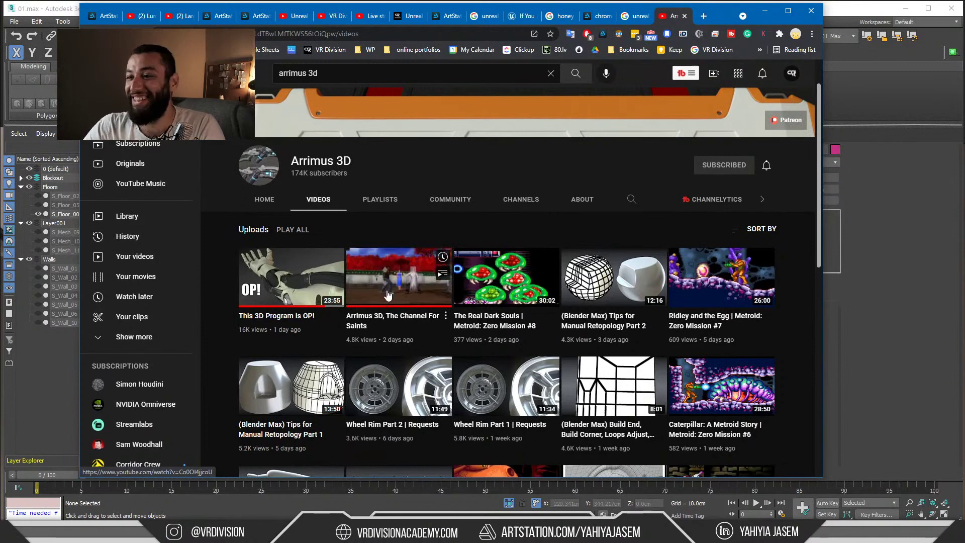
scroll(427, 274, up, 1)
click(763, 10)
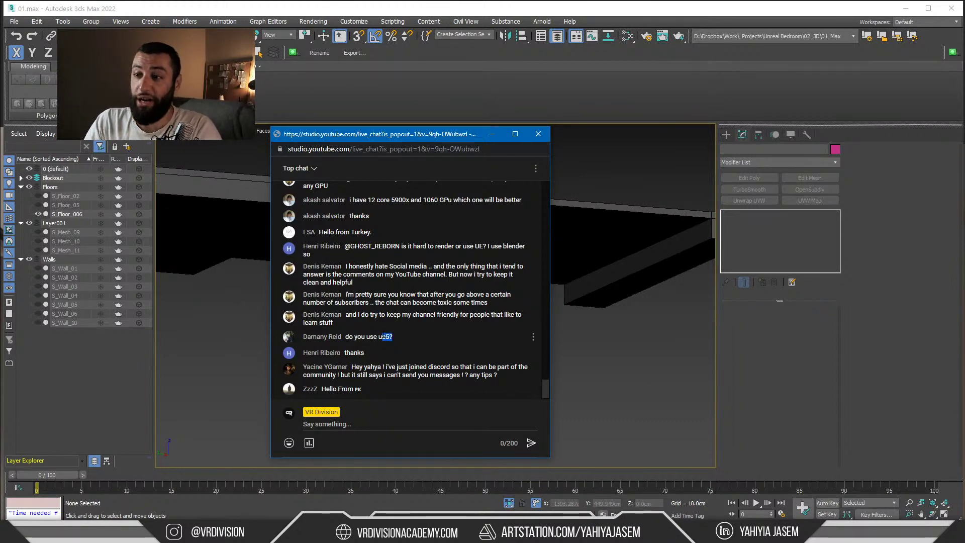
Read the UE5 question, a thanks message and the Discord messaging question, then switch to Discord
drag(385, 337, 385, 337)
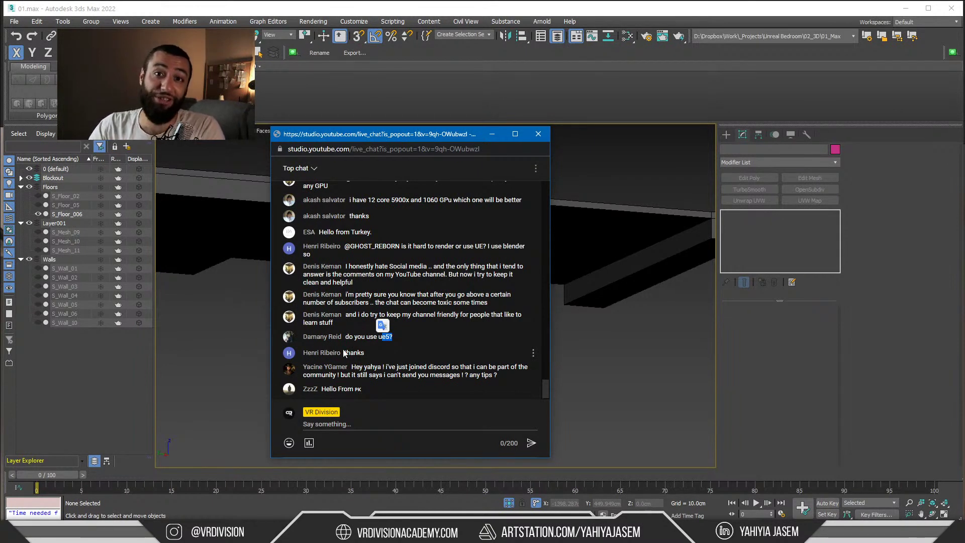
drag(346, 352, 385, 353)
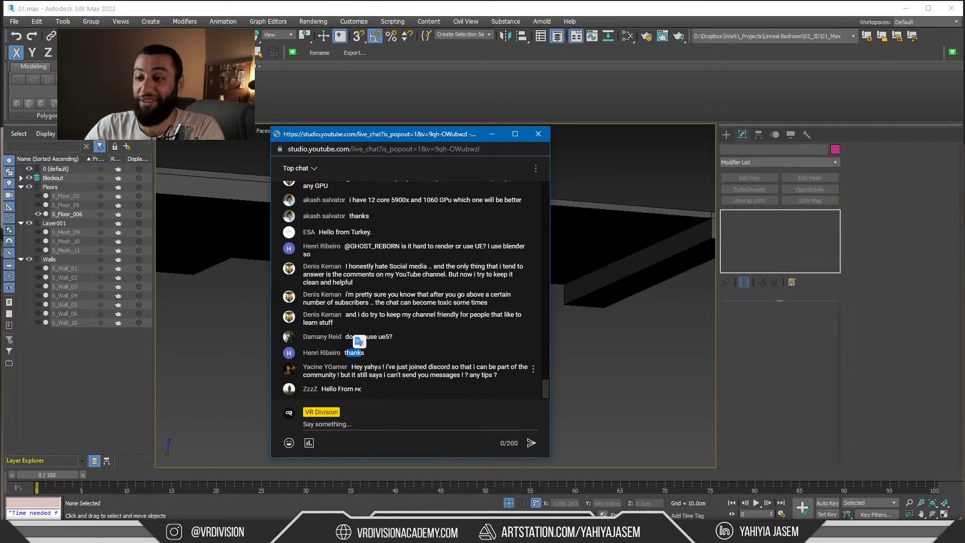
click(384, 353)
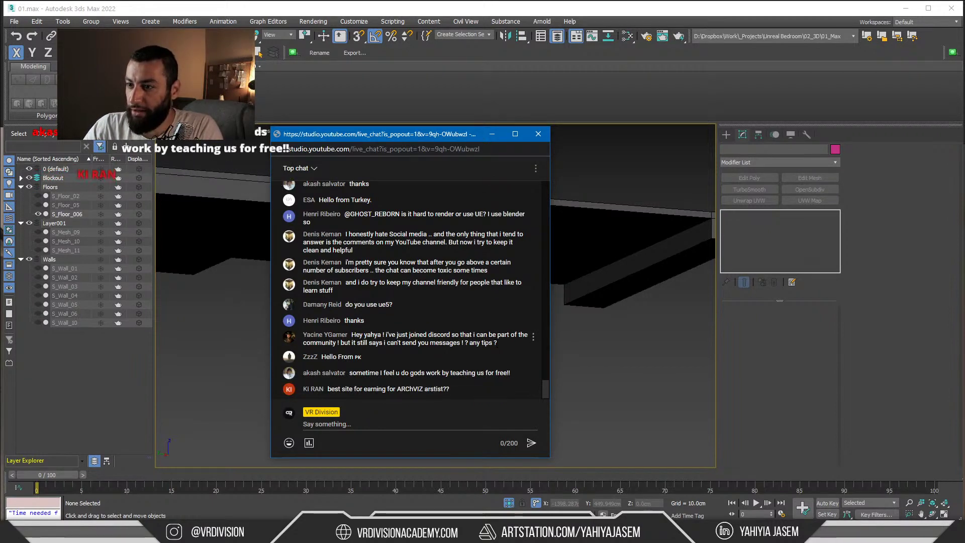
drag(497, 342, 420, 335)
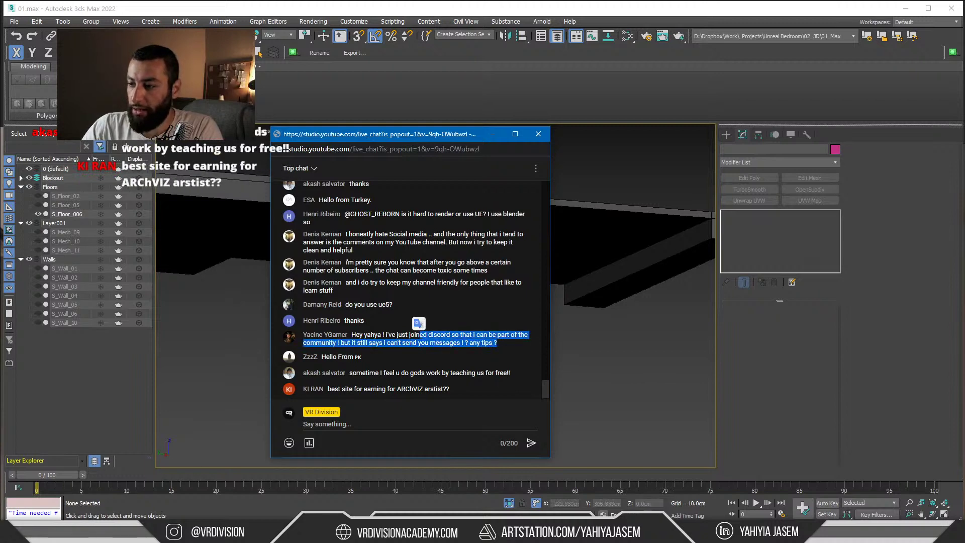
key(alt+Tab)
scroll(143, 229, up, 5)
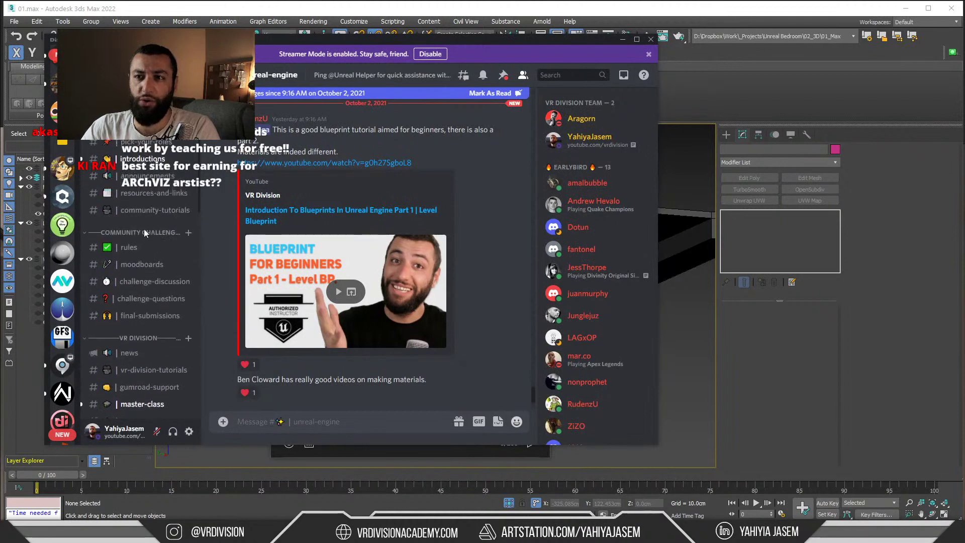
Check new member posts in the introductions channel, then minimize Discord
click(148, 159)
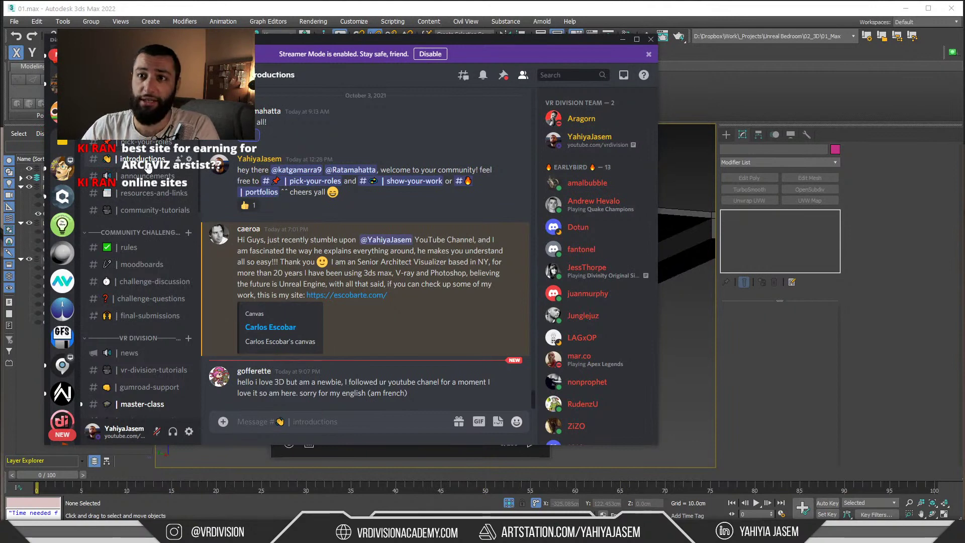
click(622, 40)
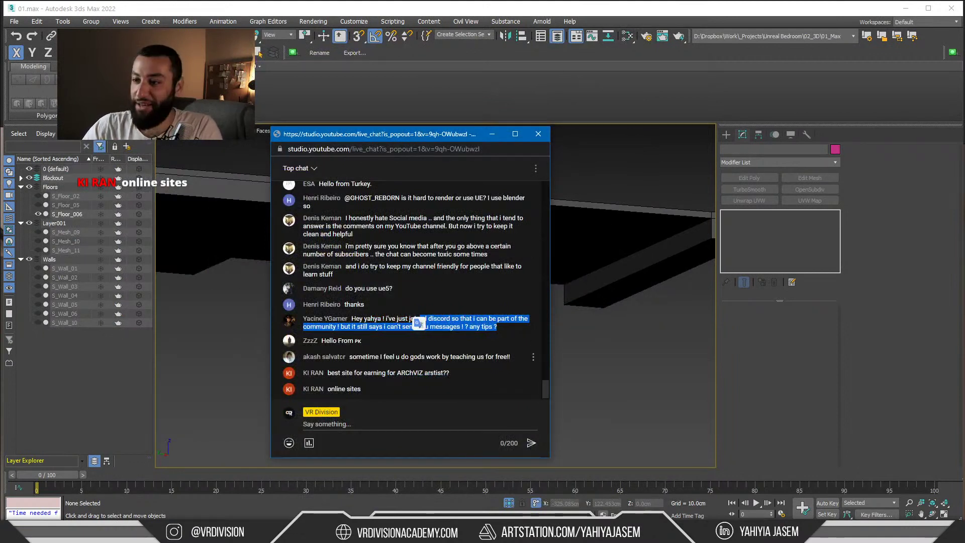
click(358, 358)
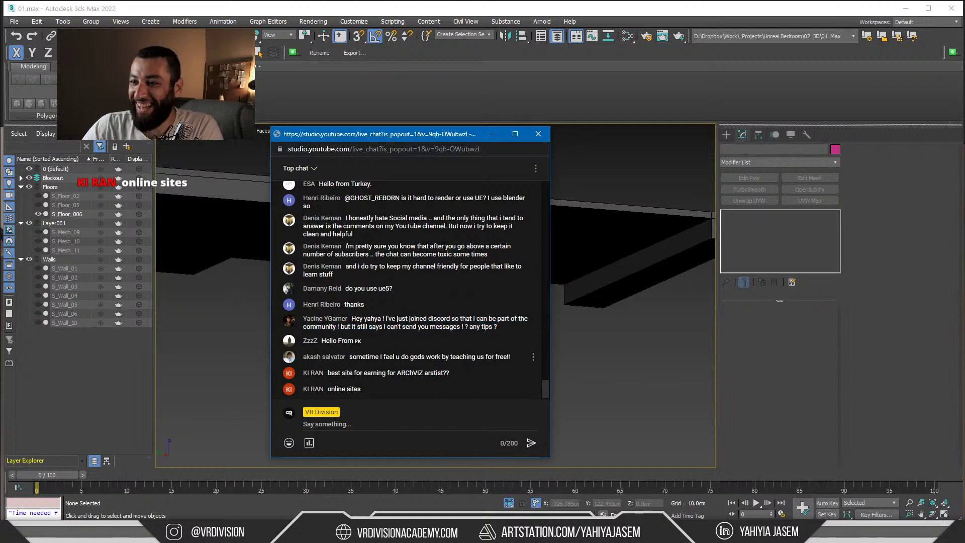
drag(350, 356, 446, 336)
click(513, 334)
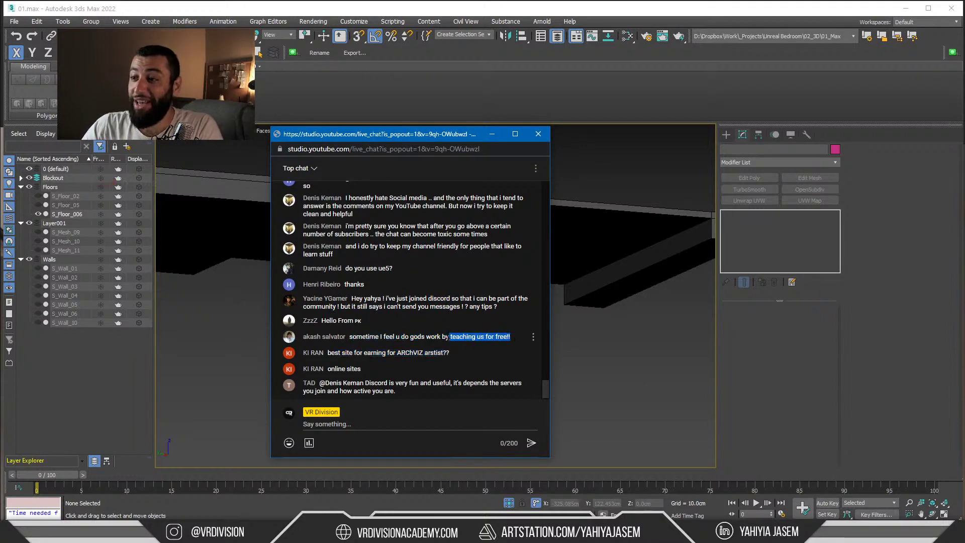
drag(511, 336, 426, 336)
click(513, 337)
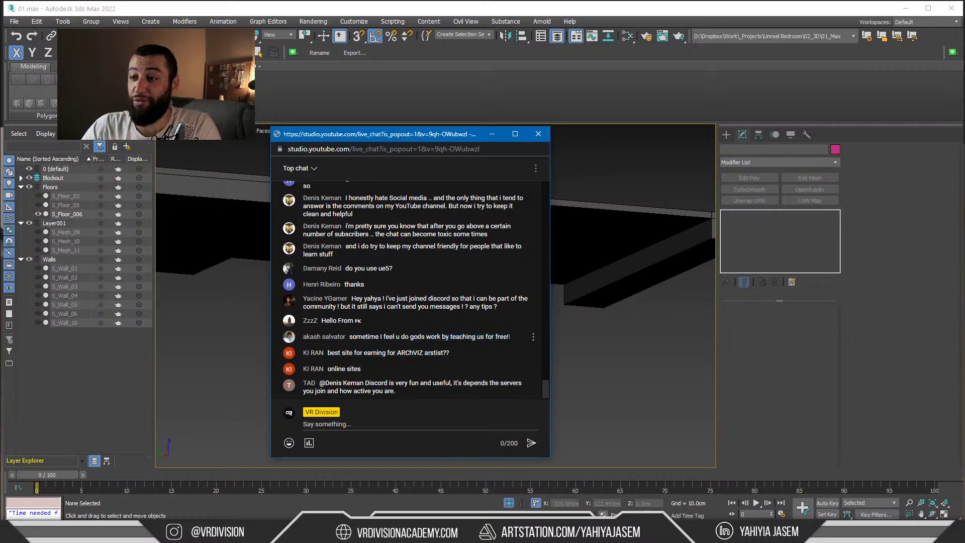
drag(512, 337, 472, 336)
click(521, 339)
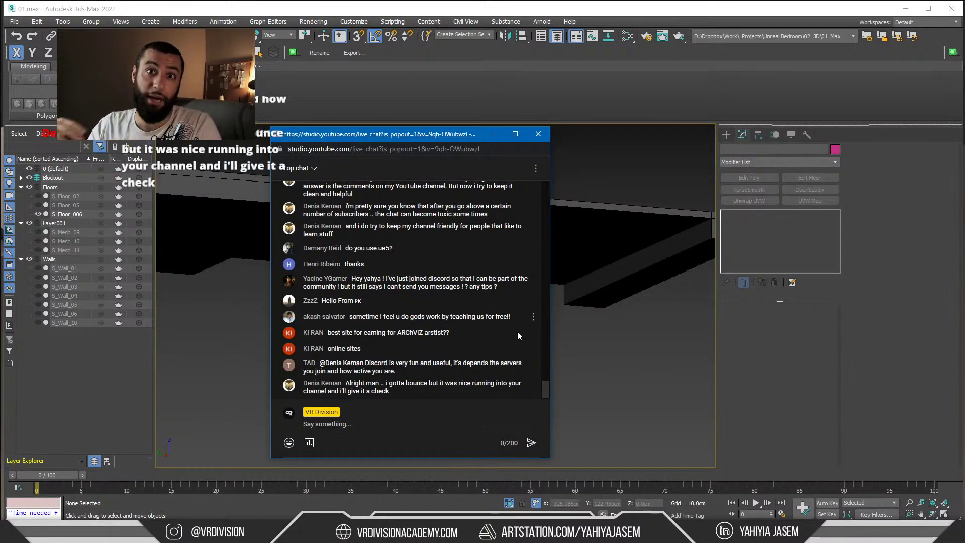
drag(512, 317, 402, 302)
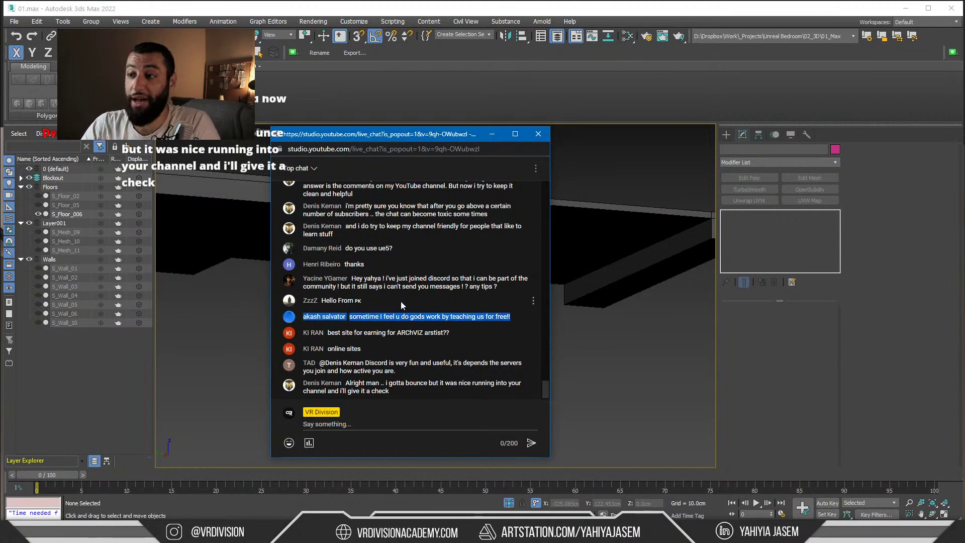
click(400, 301)
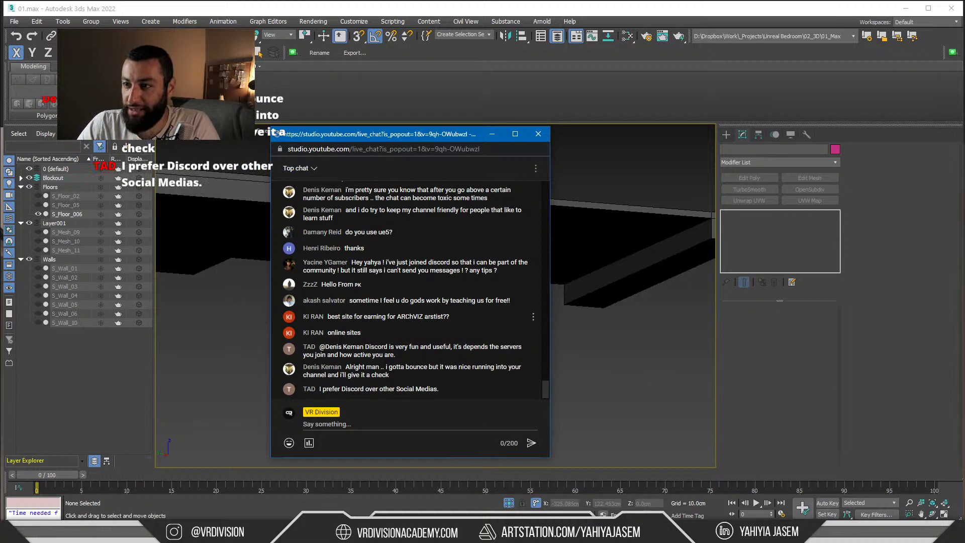
drag(395, 316, 449, 317)
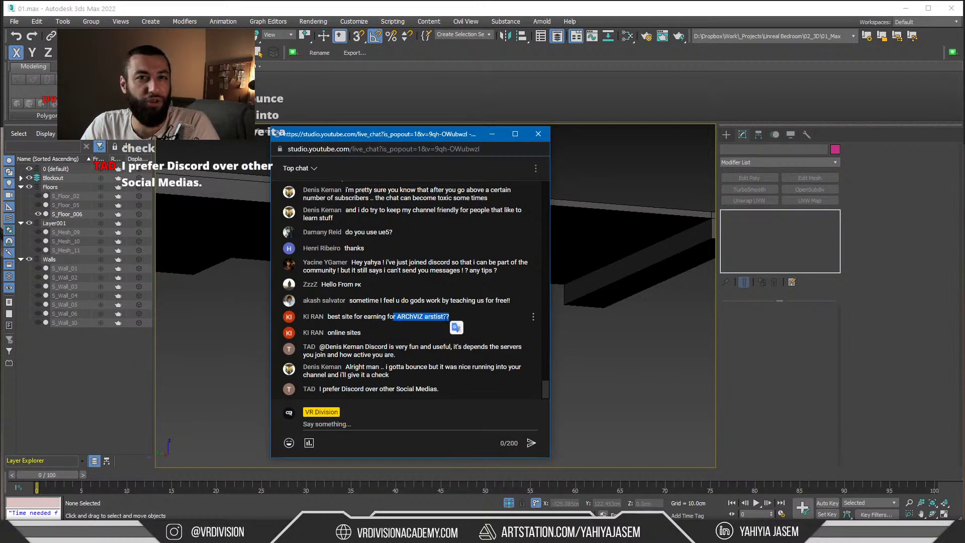
click(449, 317)
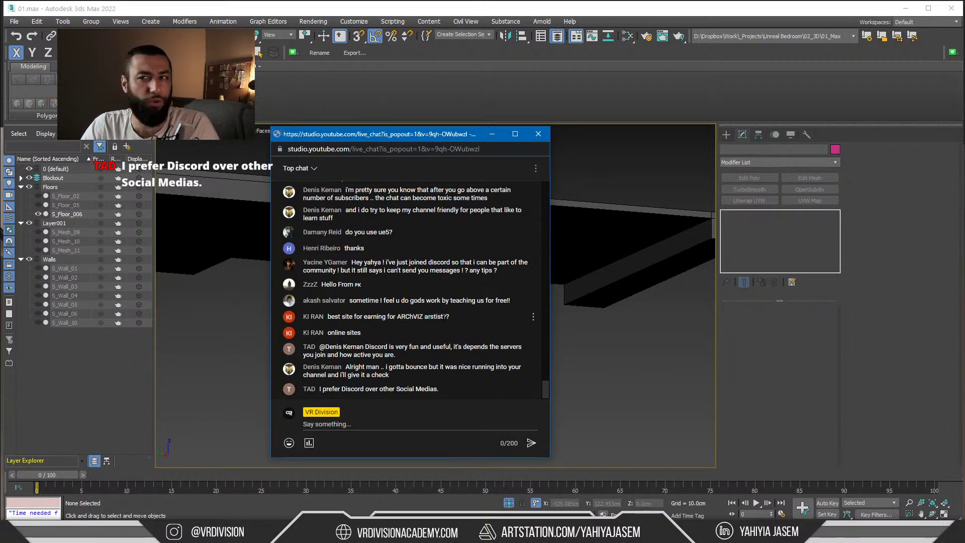
drag(443, 316, 396, 317)
click(417, 331)
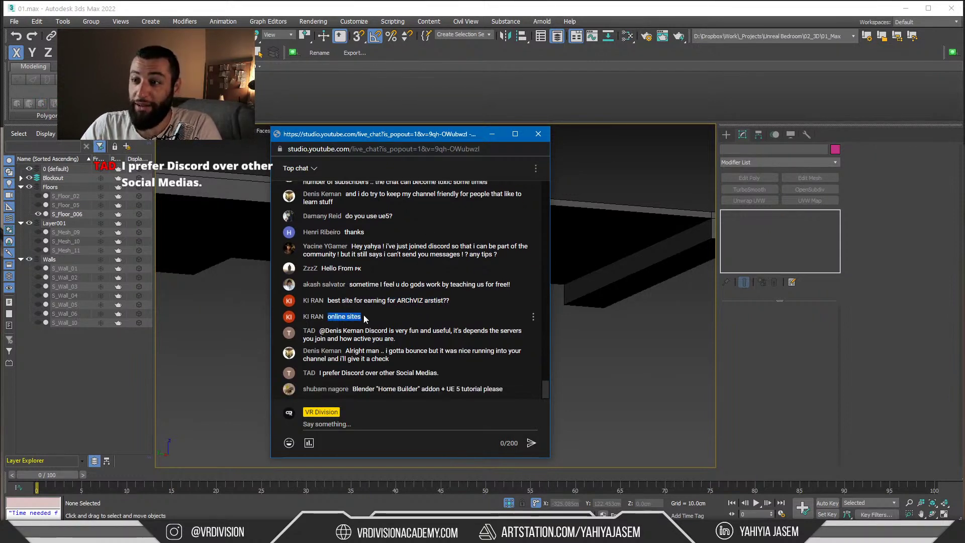
Read the archviz earning-sites and Discord-preference messages, then drag the chat off the right screen edge
drag(356, 300, 450, 300)
drag(327, 316, 364, 315)
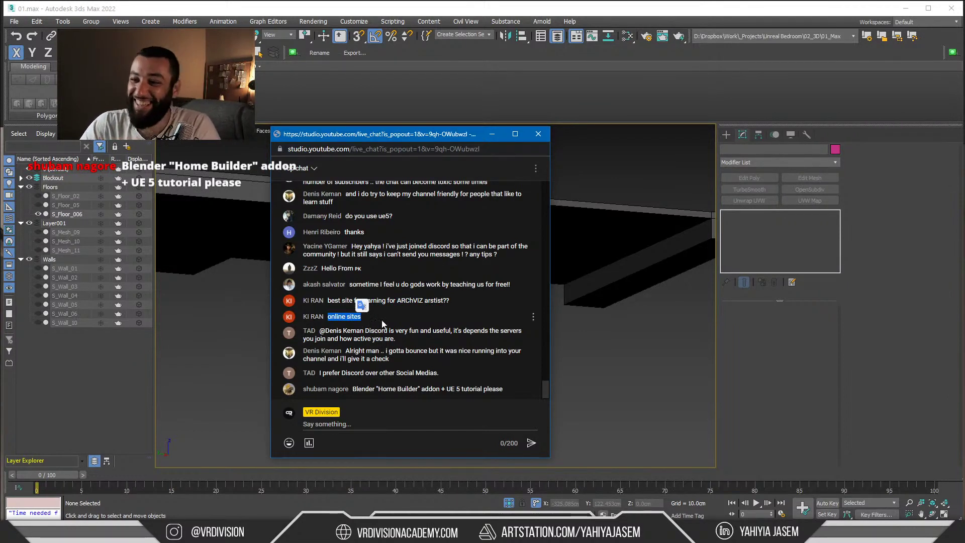
click(382, 330)
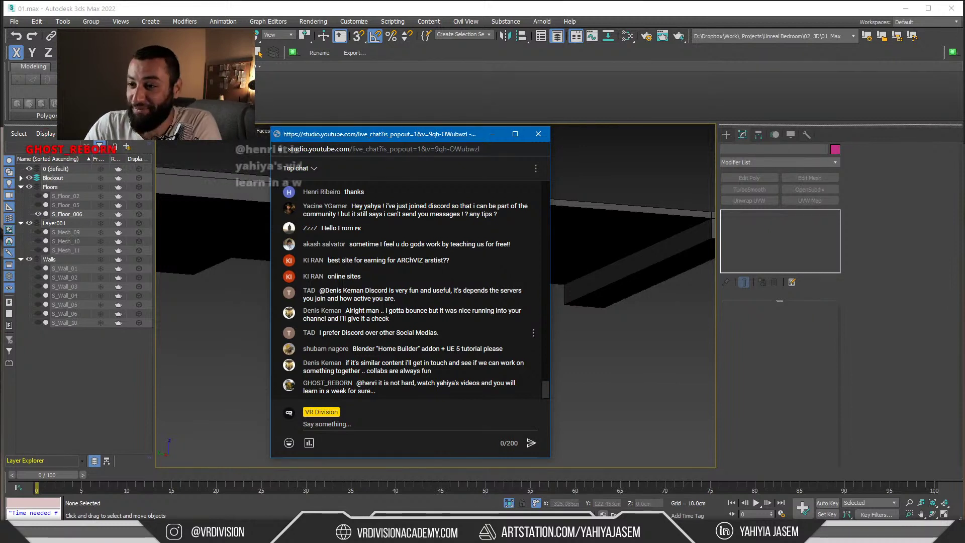
drag(322, 332, 381, 332)
click(343, 343)
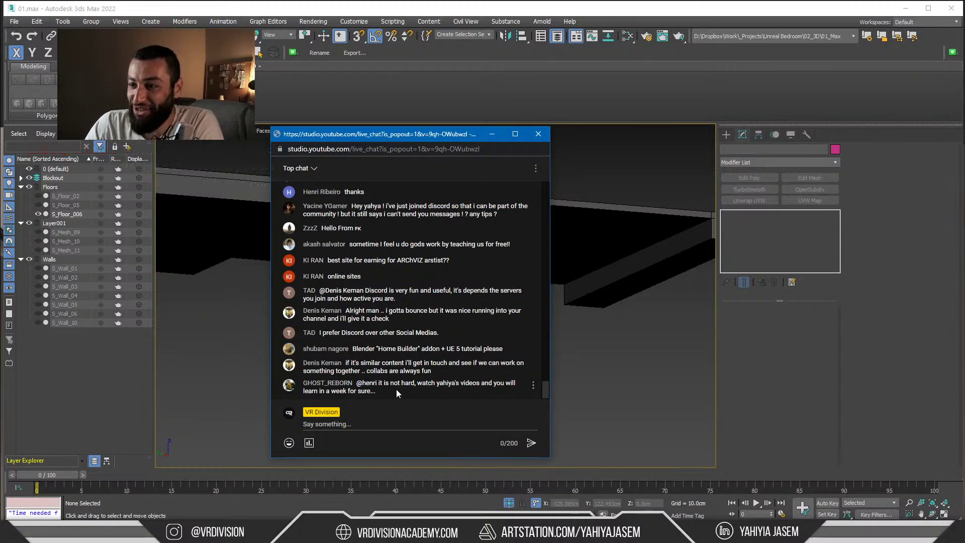
drag(378, 136, 964, 115)
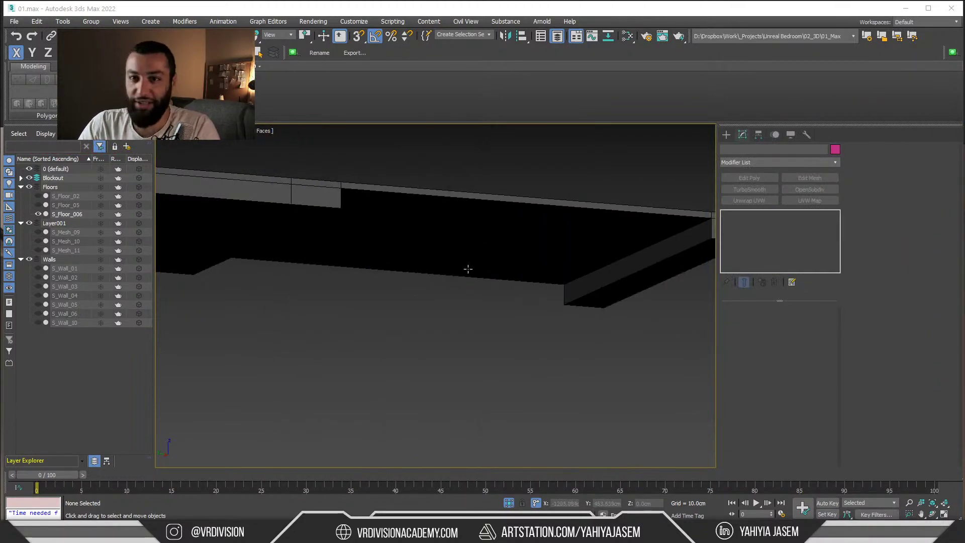
Select S_Floor_006, frame it from the top view and unhide the surrounding objects
middle_drag(355, 298, 201, 299)
click(436, 260)
key(t)
key(z)
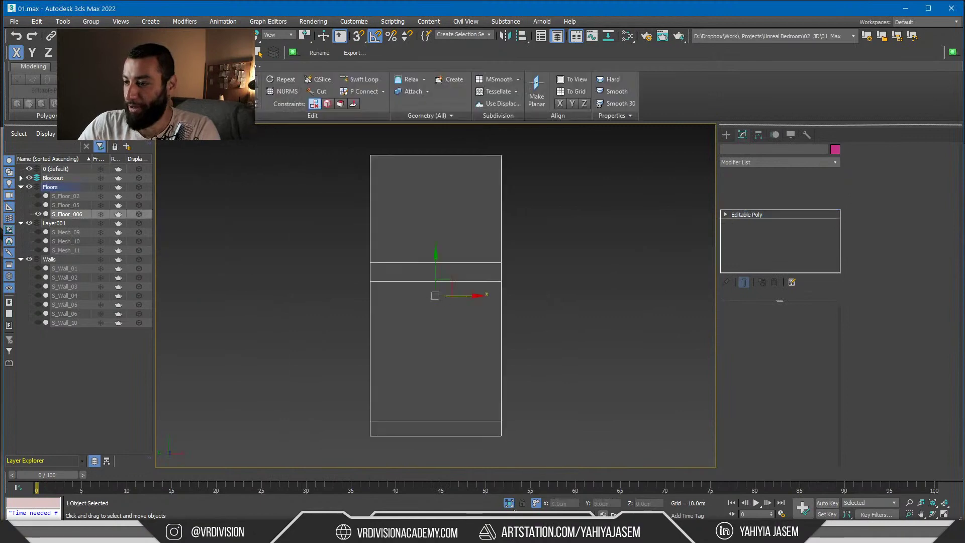
click(509, 504)
scroll(447, 326, down, 3)
alt+middle_drag(447, 347, 366, 285)
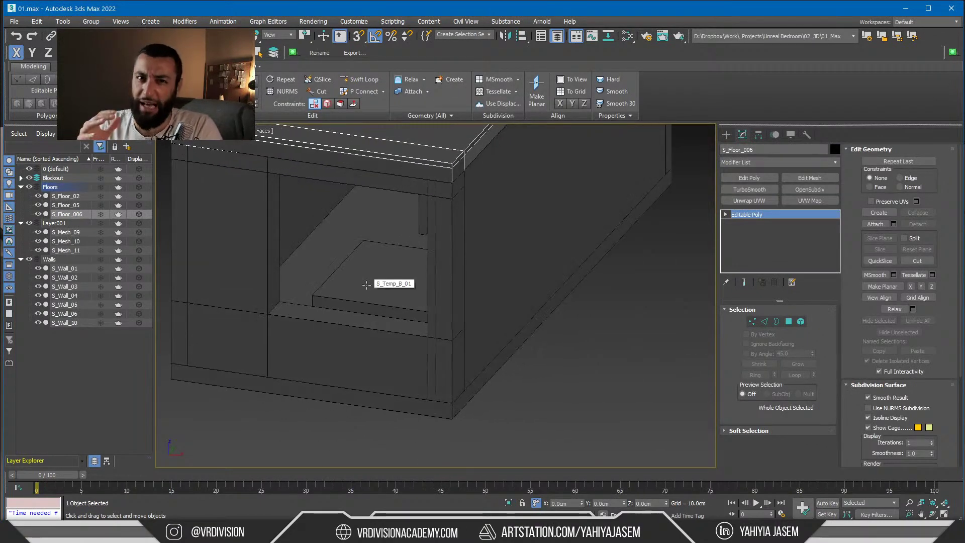
scroll(367, 285, down, 2)
mouse_move(366, 285)
alt+middle_down()
mouse_move(357, 297)
mouse_move(356, 284)
alt+middle_up()
middle_drag(356, 283, 375, 300)
alt+middle_drag(319, 297, 362, 308)
Isolate the slab together with S_Wall_01, then reselect only S_Floor_006
ctrl+click(362, 301)
key(alt+q)
click(426, 206)
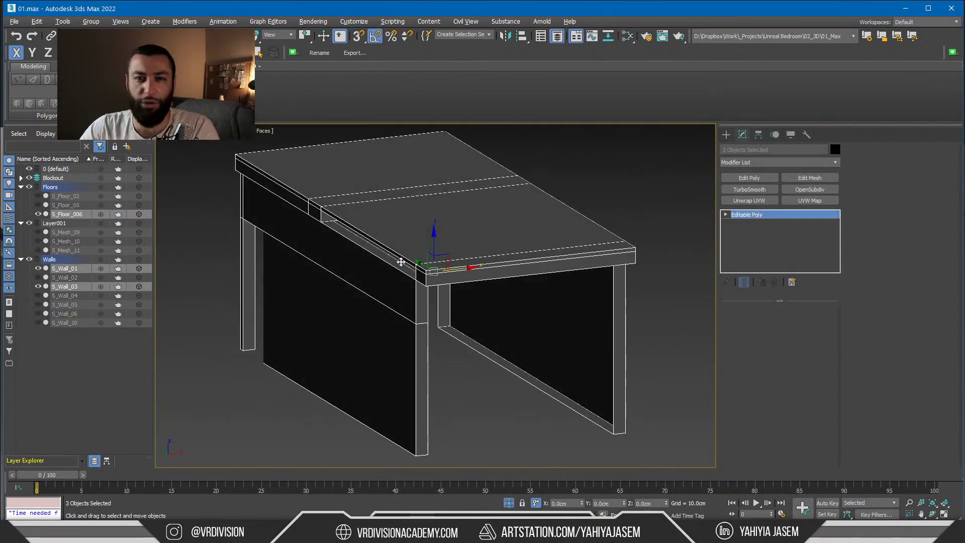
alt+middle_drag(399, 263, 354, 229)
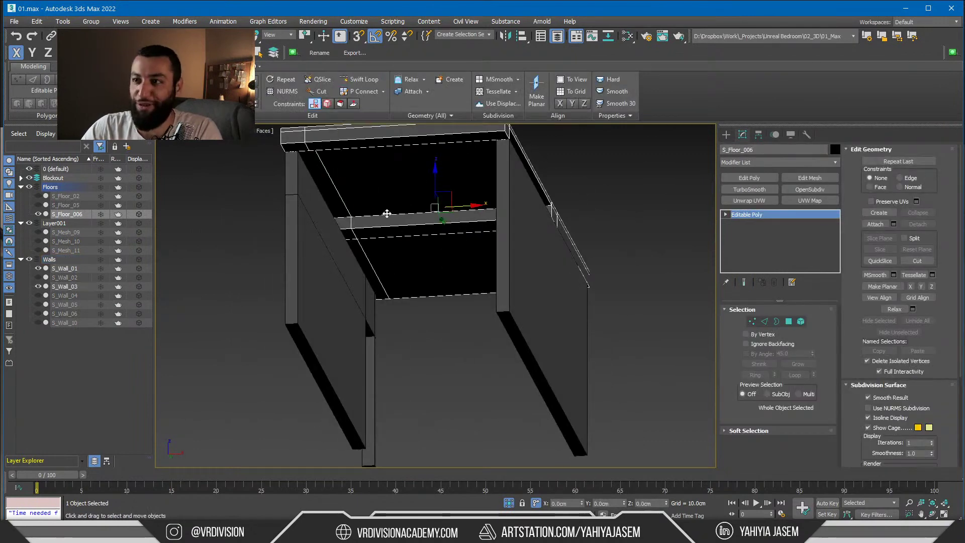
Snap the slab's edges to a wall vertex and add a Swift Loop slid along X
key(2)
key(s)
drag(300, 151, 301, 151)
key(s)
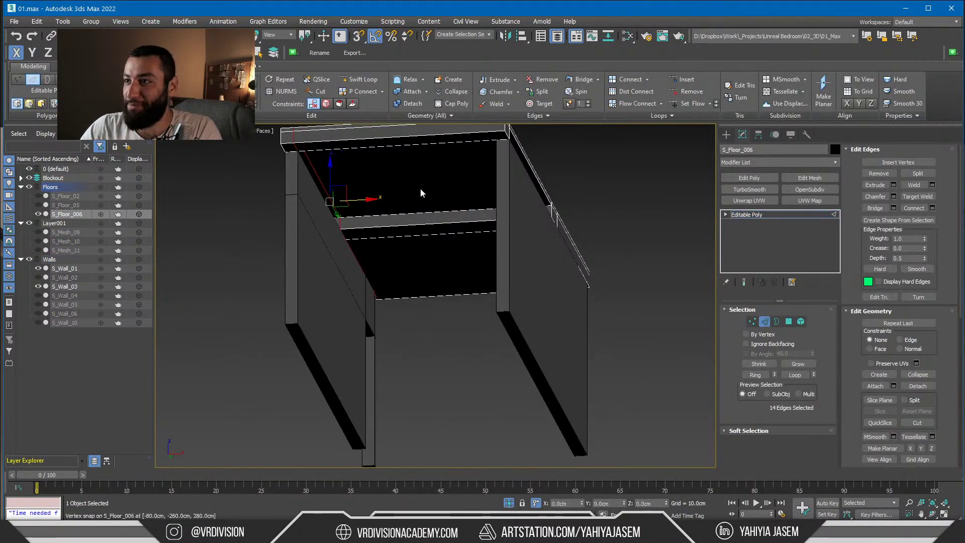
key(alt+1)
click(441, 143)
right_click(445, 146)
drag(493, 191, 508, 180)
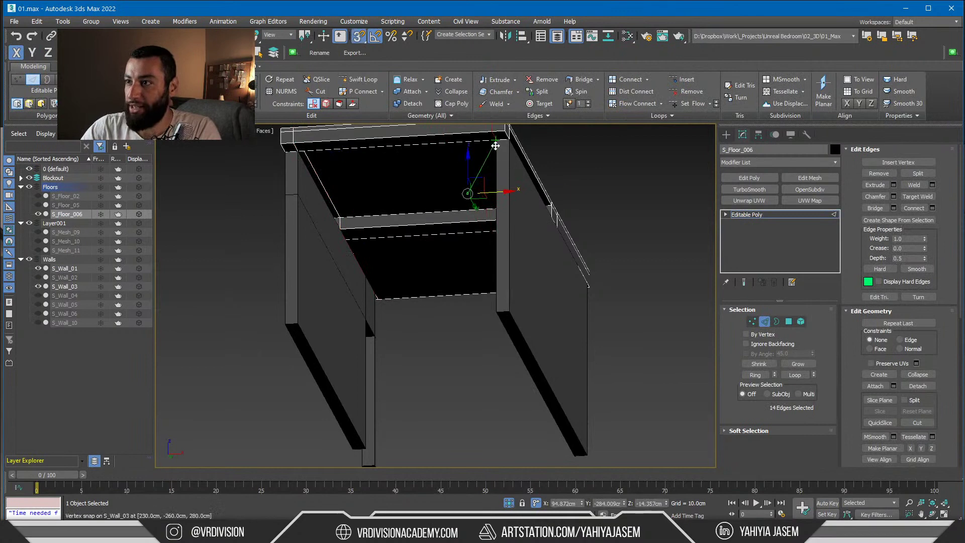
scroll(473, 192, up, 5)
Delete two thin side faces of the slab
key(4)
click(443, 276)
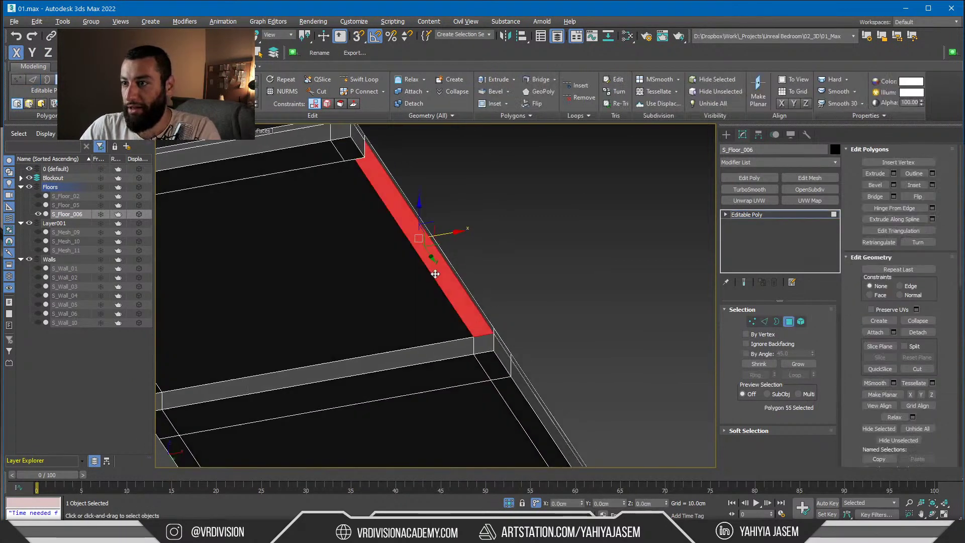
alt+middle_drag(431, 258, 236, 274)
ctrl+click(234, 277)
scroll(370, 302, up, 3)
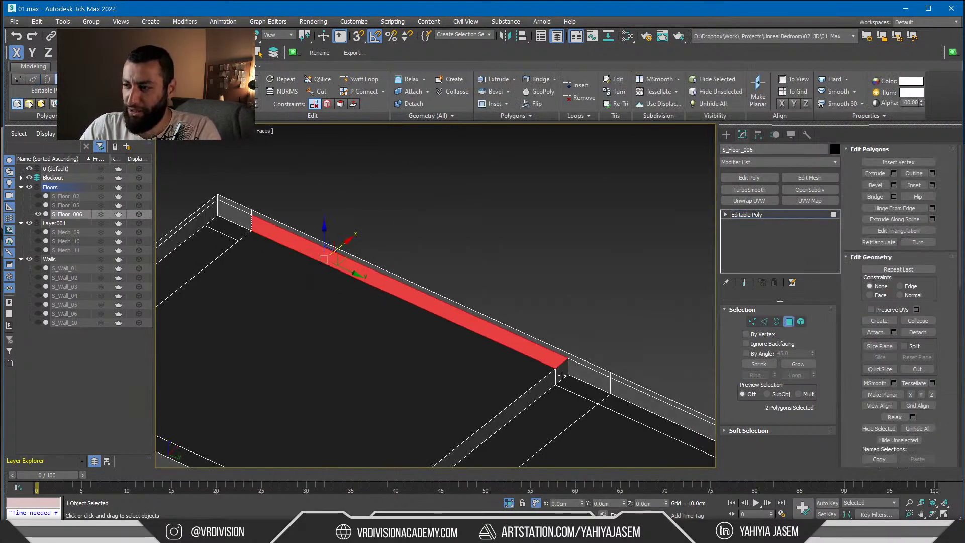
middle_drag(561, 375, 543, 321)
key(Delete)
Delete three more thin side and end faces along the slab edge
key(2)
click(568, 333)
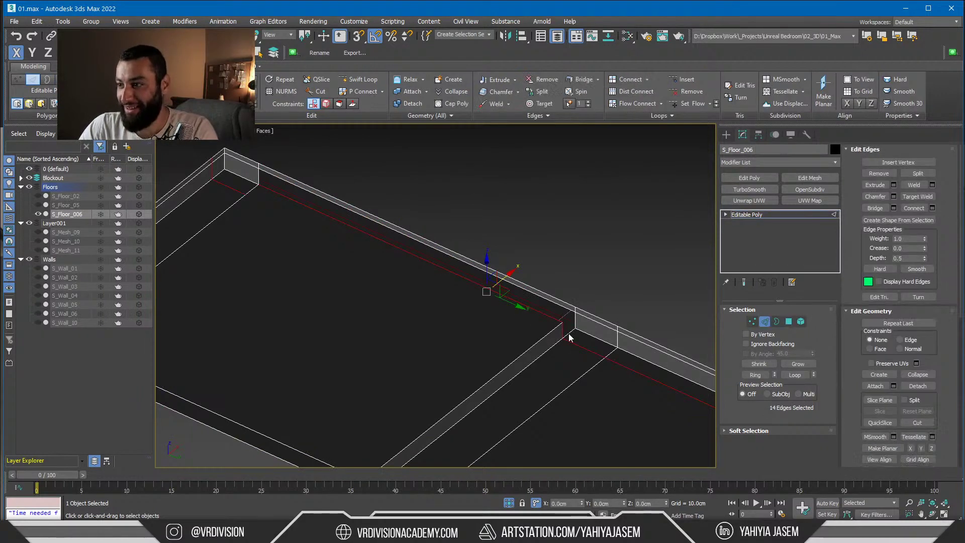
middle_drag(282, 243, 157, 286)
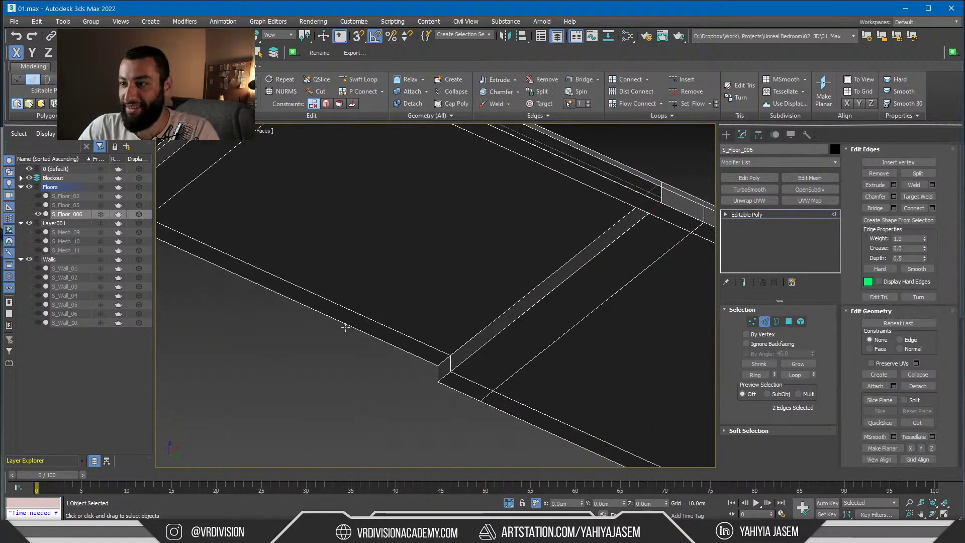
key(4)
click(440, 368)
ctrl+click(440, 372)
alt+middle_drag(440, 372, 392, 243)
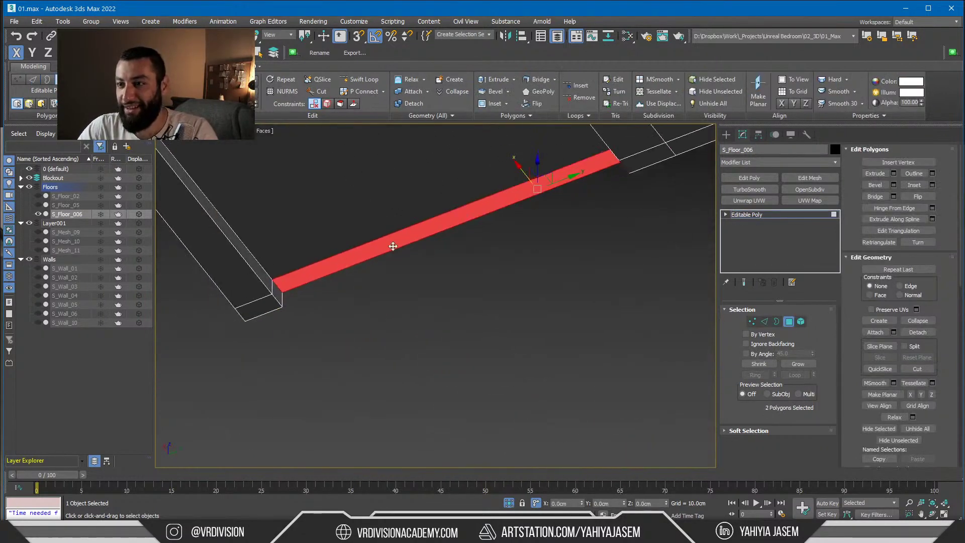
ctrl+click(278, 295)
key(Delete)
Inspect the opening's border loop from below, then return to object level
key(2)
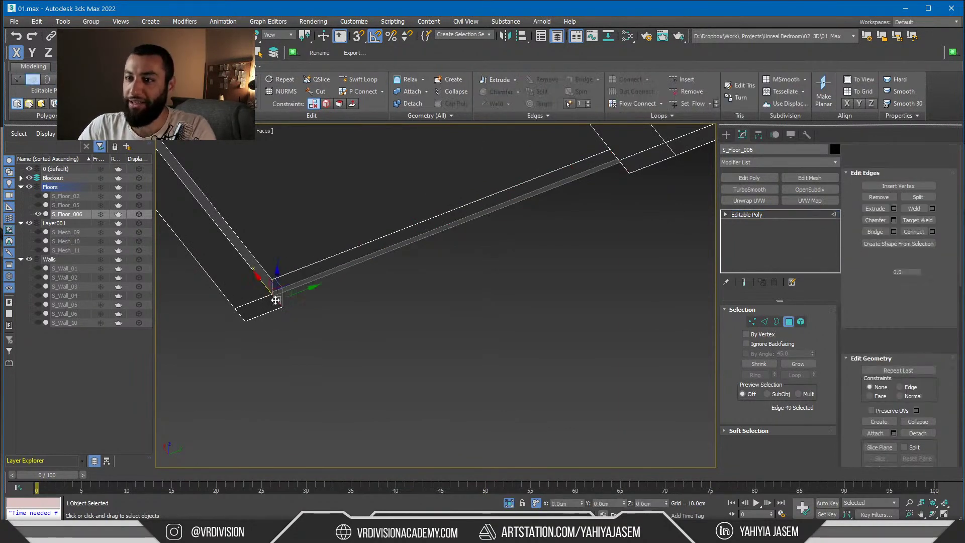
alt+middle_drag(604, 202, 429, 269)
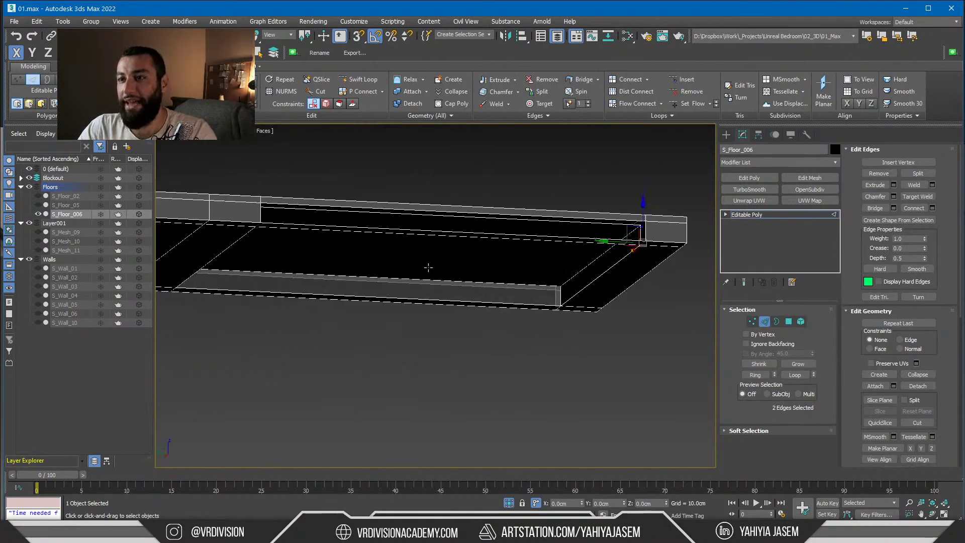
key(3)
click(445, 273)
click(457, 360)
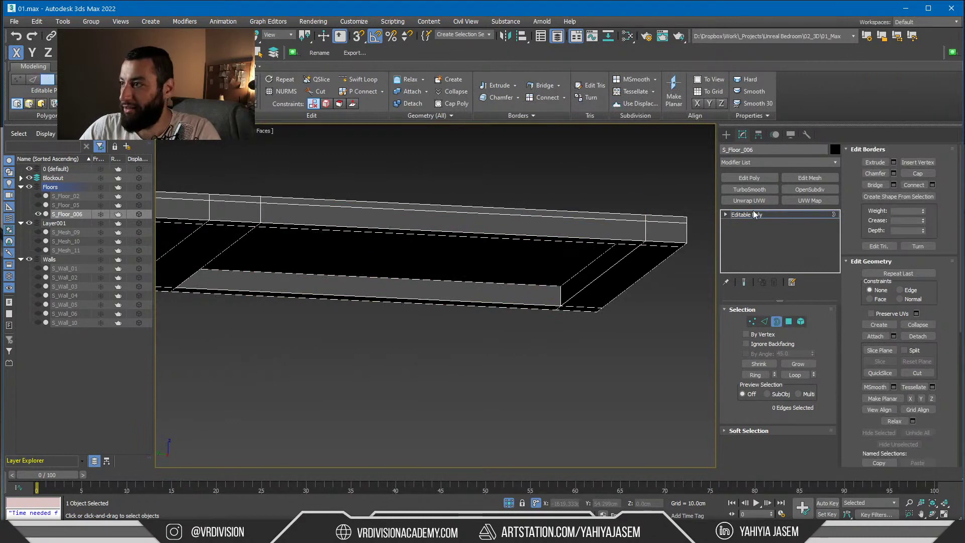
key(3)
alt+middle_drag(457, 360, 507, 303)
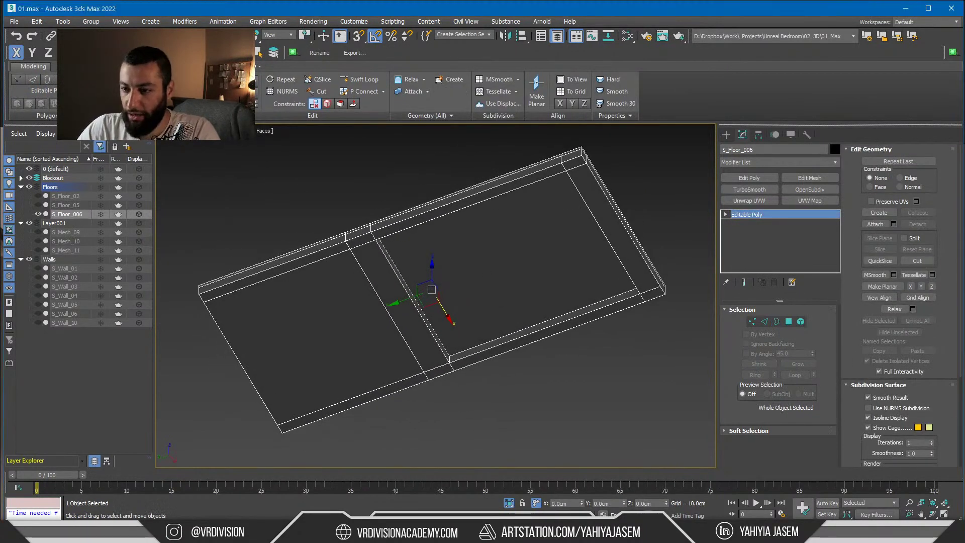
Compare against the bedroom reference board in PureRef and come back to 3ds Max
key(alt+Tab)
scroll(473, 231, down, 2)
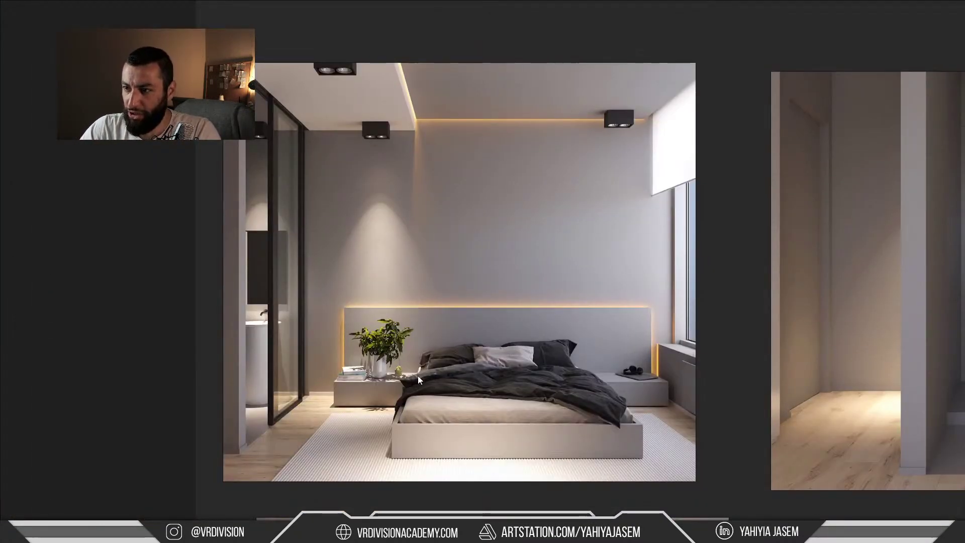
scroll(418, 125, down, 2)
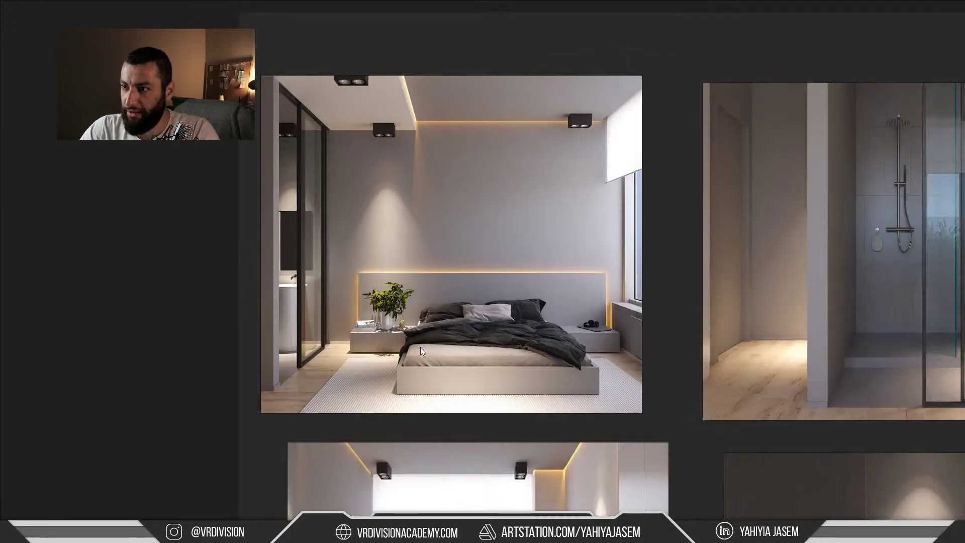
key(alt+Tab)
At vertex level, move the selected vertices down 50 cm three times, then up 100 cm
key(t)
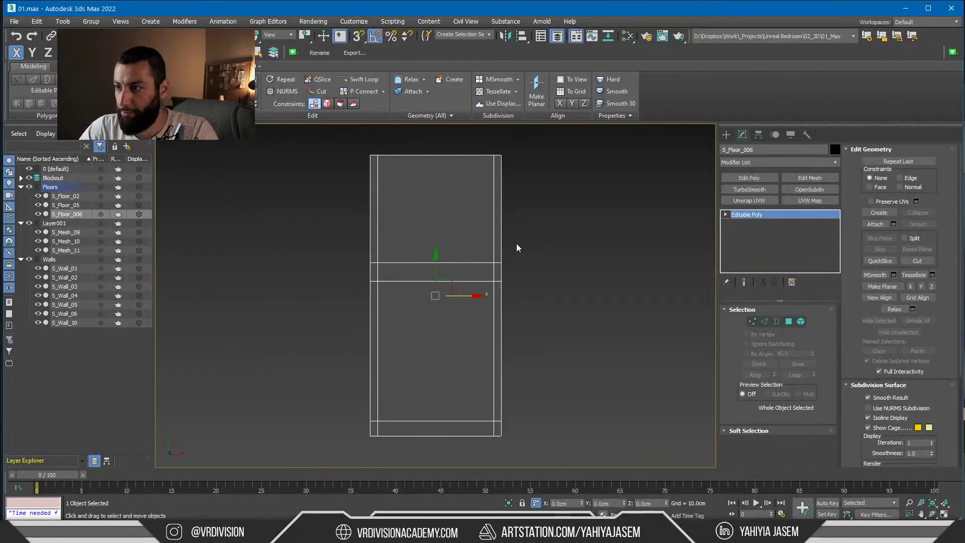
scroll(517, 248, up, 2)
key(1)
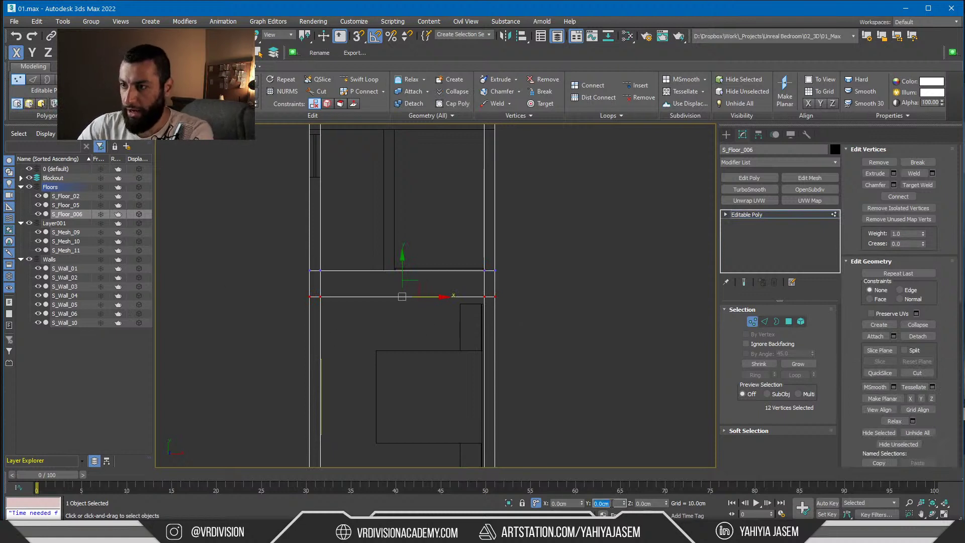
text(-50)
key(Return)
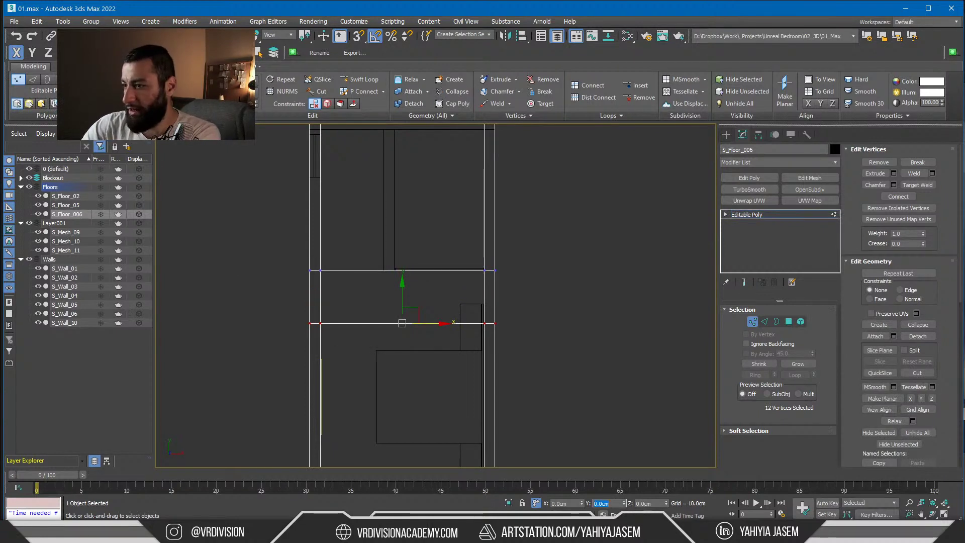
text(-50)
key(Return)
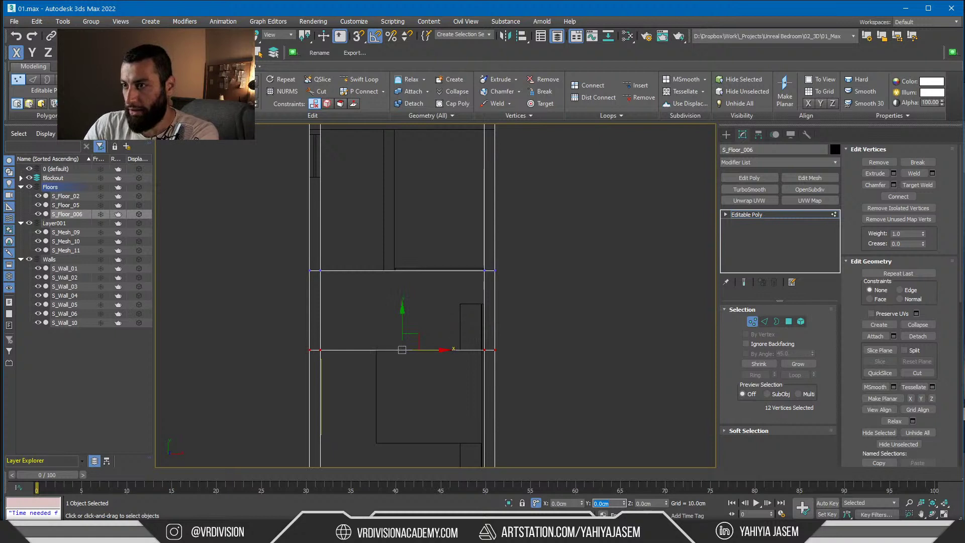
text(-50)
key(Return)
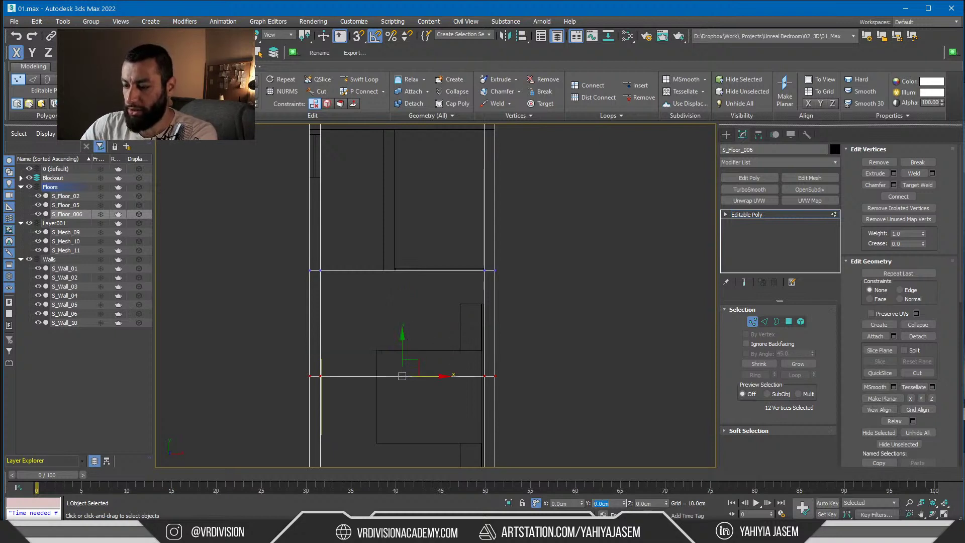
text(100)
key(Return)
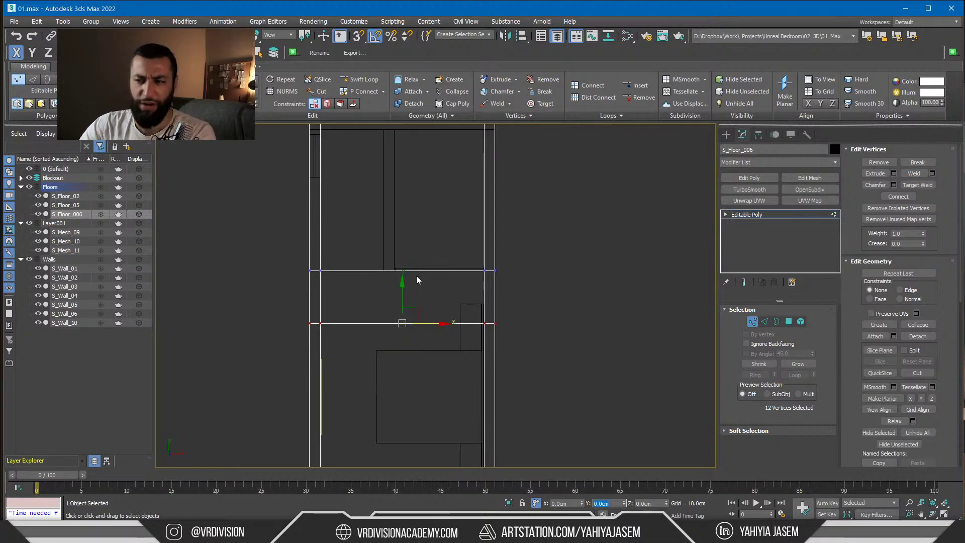
In shaded view at object level, isolate S_Floor_006 together with S_Wall_02
mouse_move(415, 278)
alt+middle_down()
mouse_move(442, 254)
mouse_move(577, 207)
mouse_move(555, 239)
alt+middle_up()
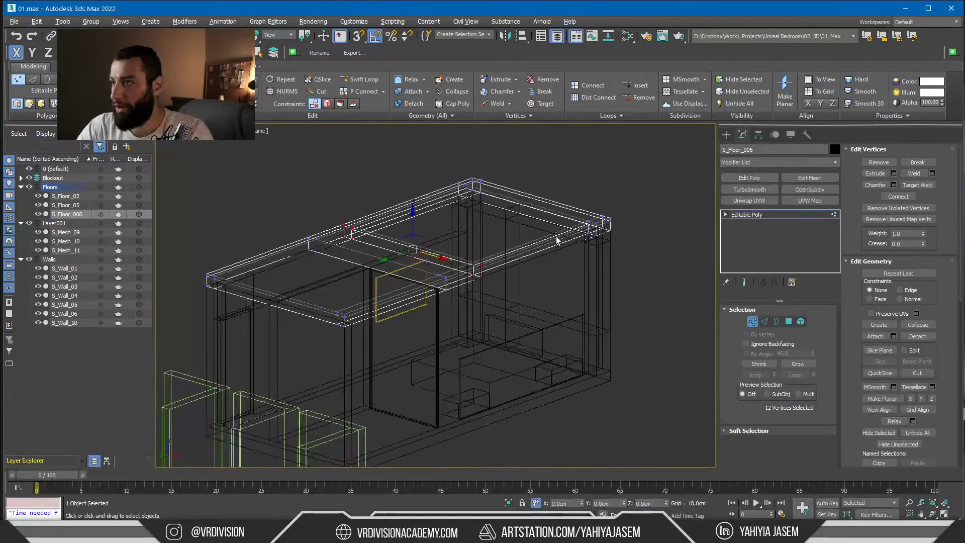
key(F3)
click(748, 214)
mouse_move(653, 232)
alt+middle_down()
mouse_move(556, 242)
mouse_move(505, 214)
alt+middle_up()
ctrl+click(292, 301)
key(alt+q)
mouse_move(292, 301)
alt+middle_down()
mouse_move(243, 301)
mouse_move(269, 295)
mouse_move(296, 313)
alt+middle_up()
Check the bedroom reference renders and select only the floor slab S_Floor_006
key(alt+Tab)
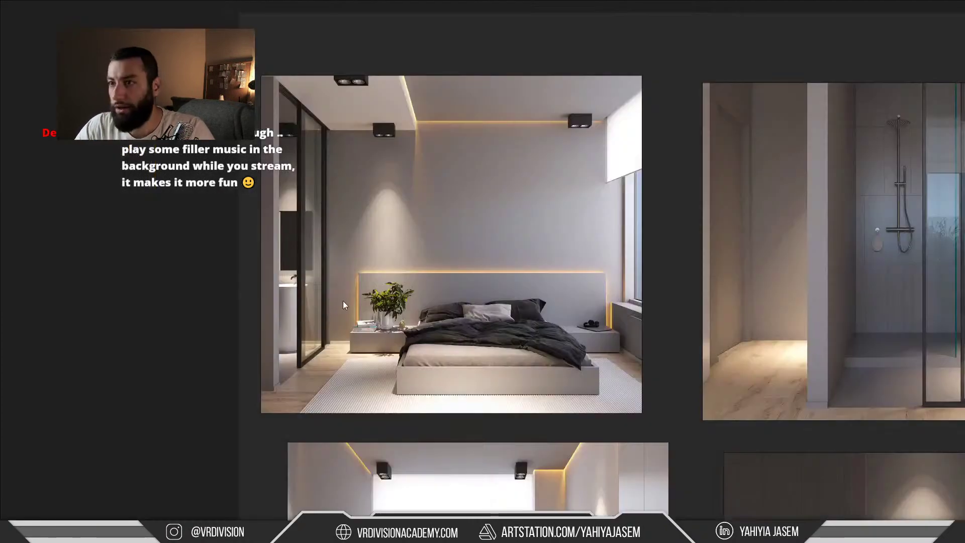
key(alt+Tab)
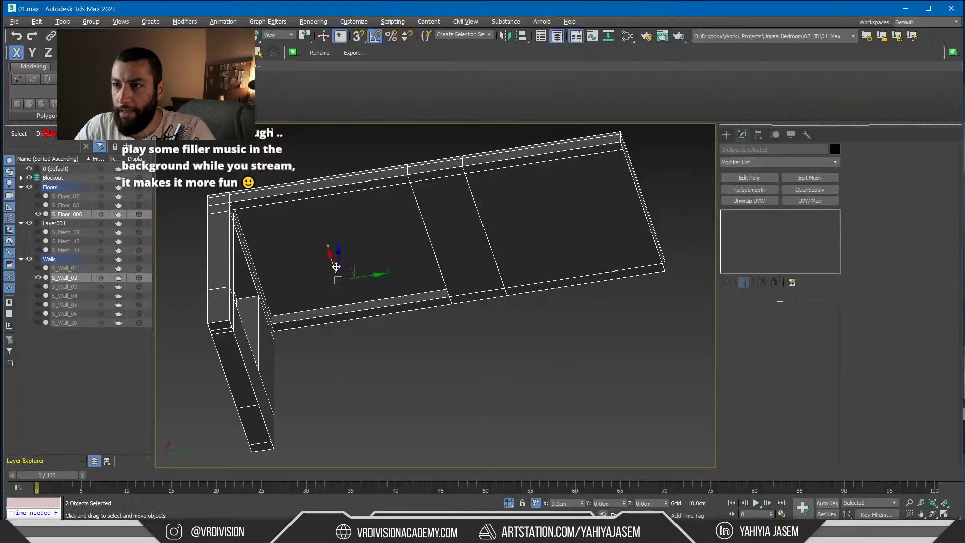
scroll(194, 174, up, 3)
click(274, 238)
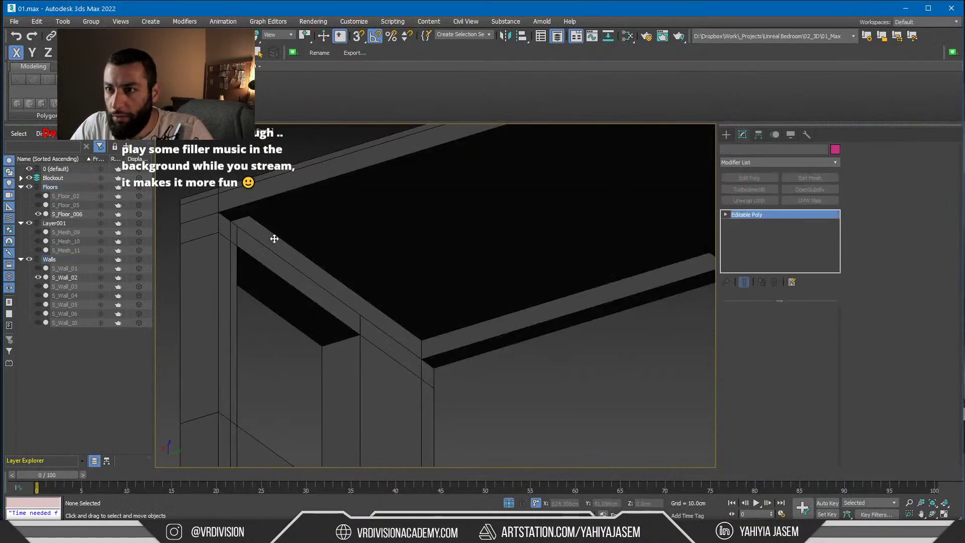
key(alt+Tab)
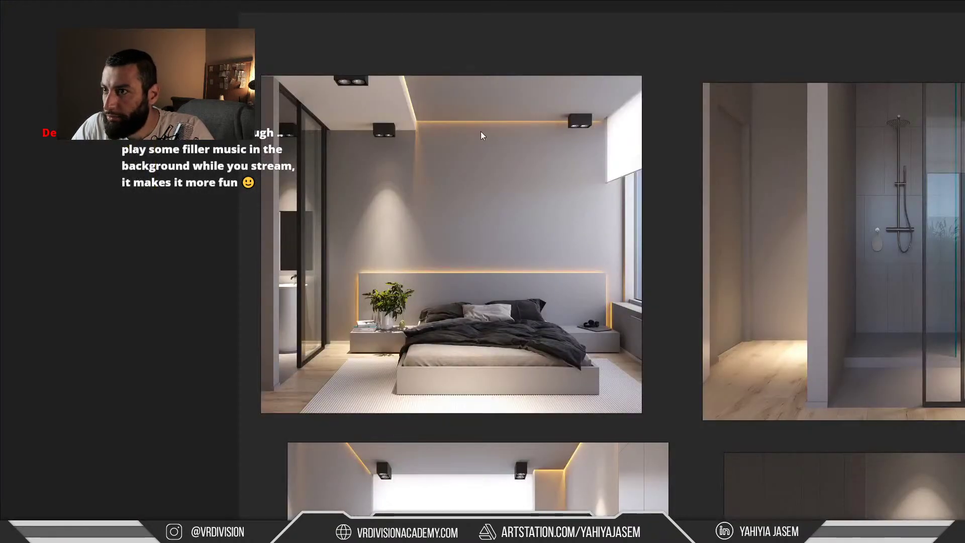
key(alt+Tab)
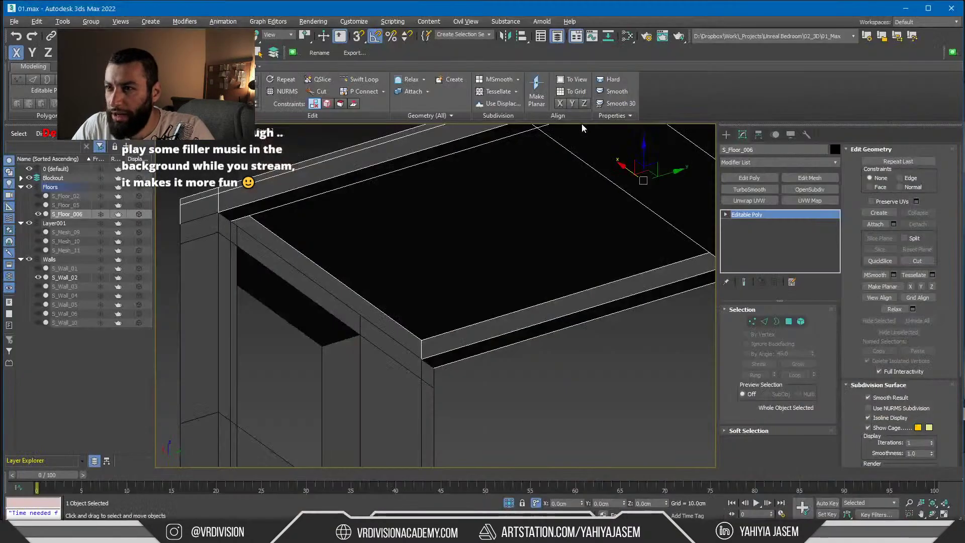
Insert a new edge loop around S_Floor_006 through the ring of edges at its corner
middle_drag(532, 232, 523, 236)
alt+middle_drag(338, 282, 441, 281)
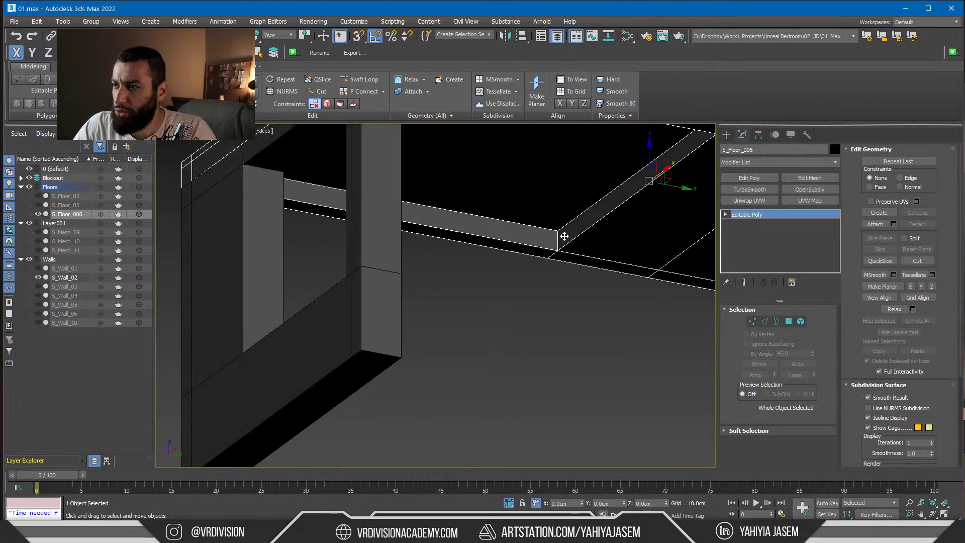
key(alt+Tab)
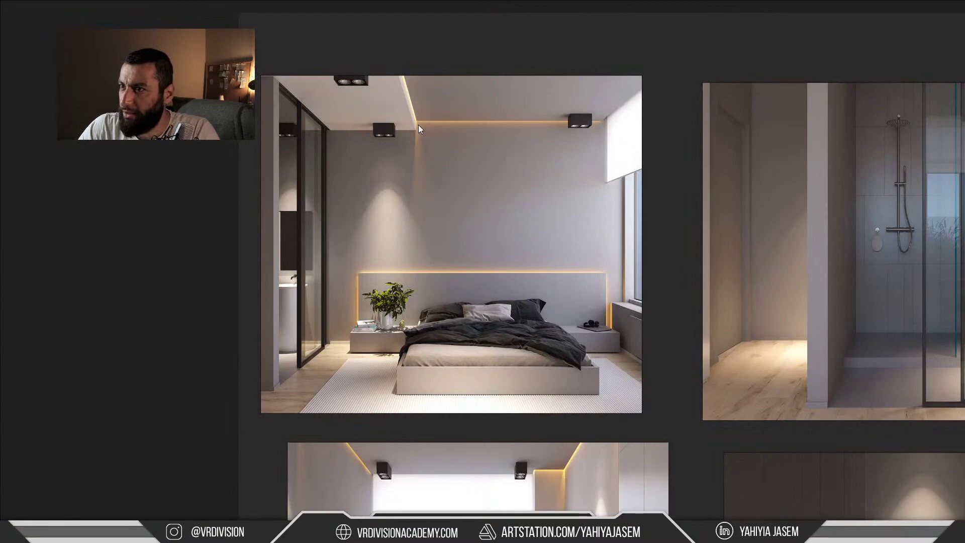
key(alt+Tab)
key(2)
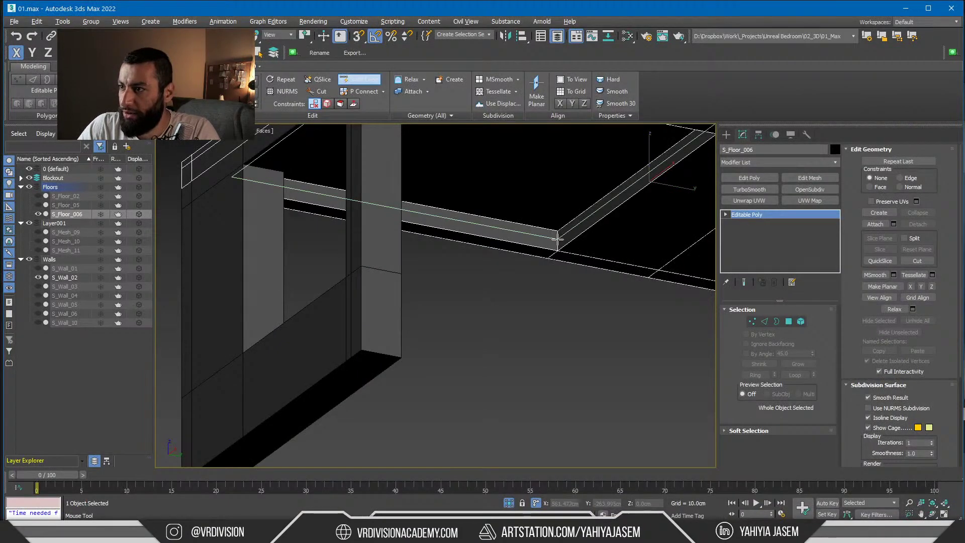
click(558, 239)
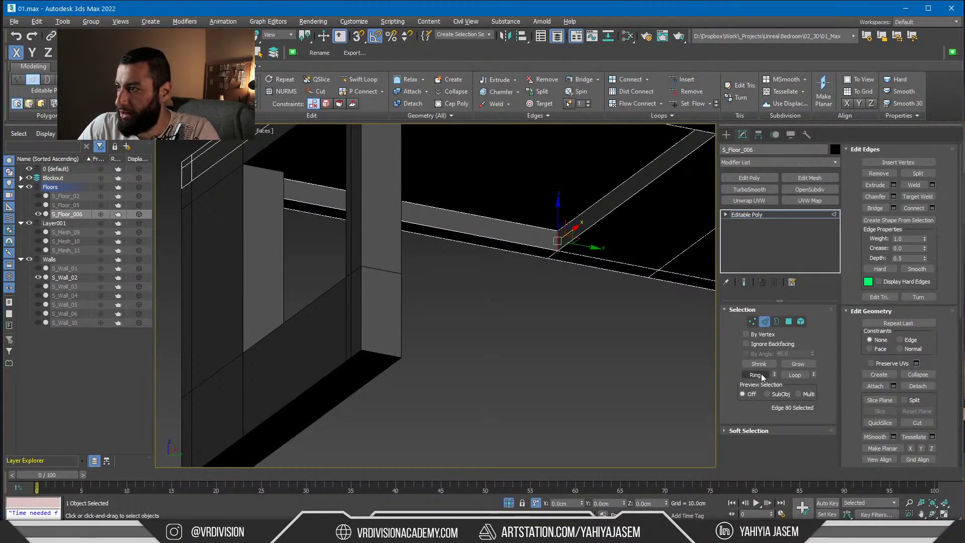
click(761, 373)
click(914, 210)
Delete the outer strip polygons along the front, left and right sides of the slab
key(z)
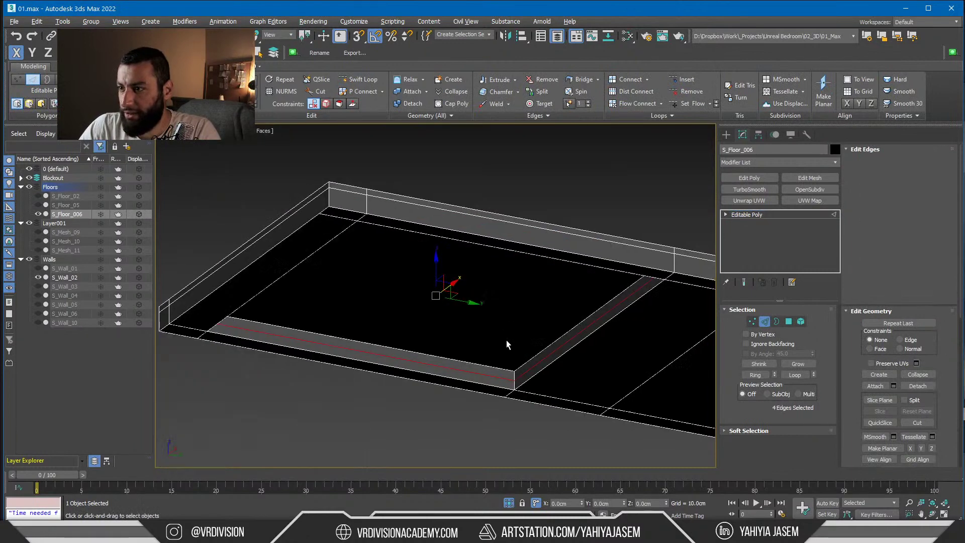
key(4)
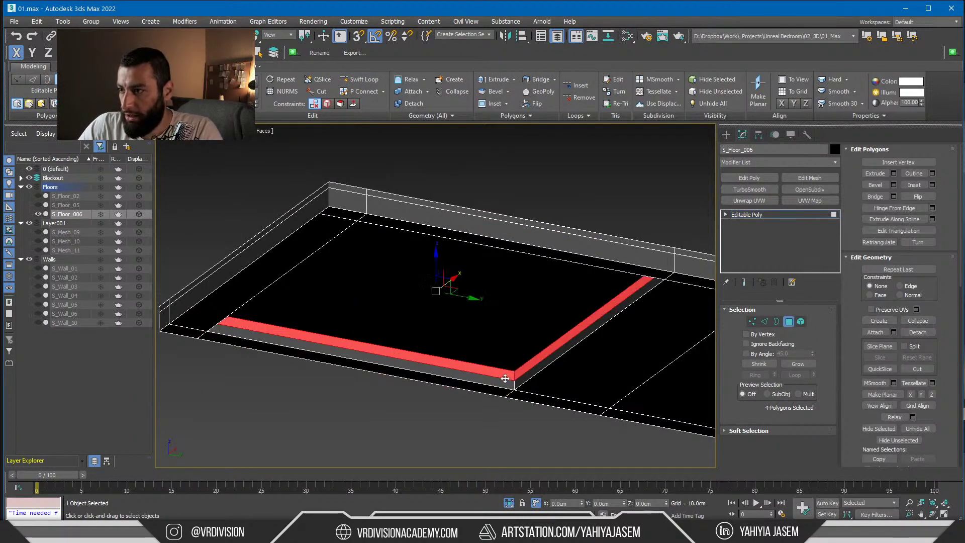
click(505, 378)
ctrl+click(521, 373)
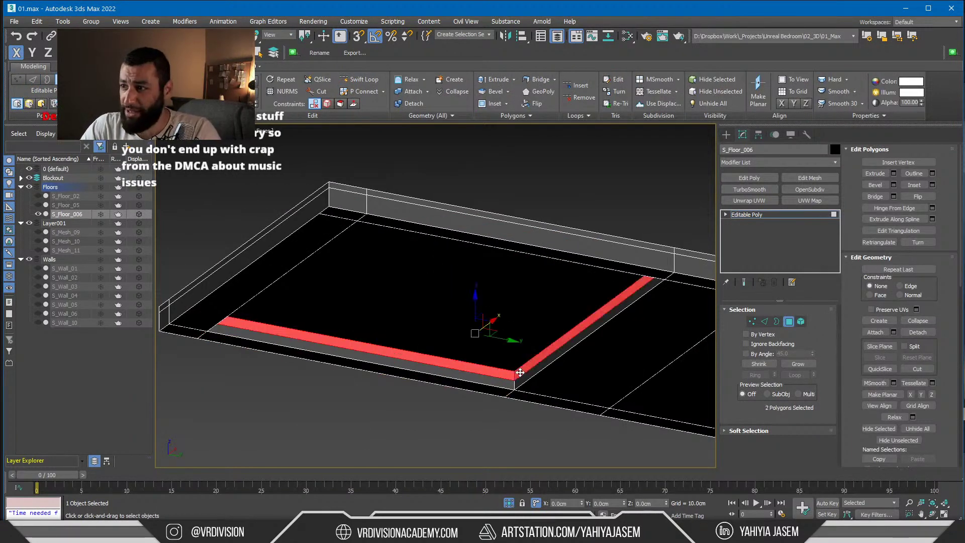
alt+middle_drag(527, 368, 400, 357)
ctrl+click(518, 364)
click(400, 357)
click(351, 320)
ctrl+click(363, 326)
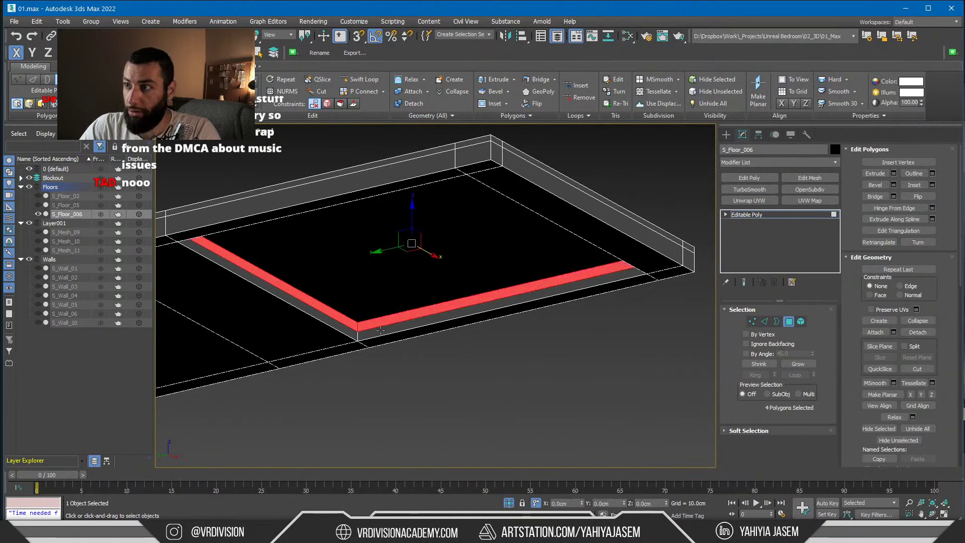
alt+middle_drag(363, 326, 545, 324)
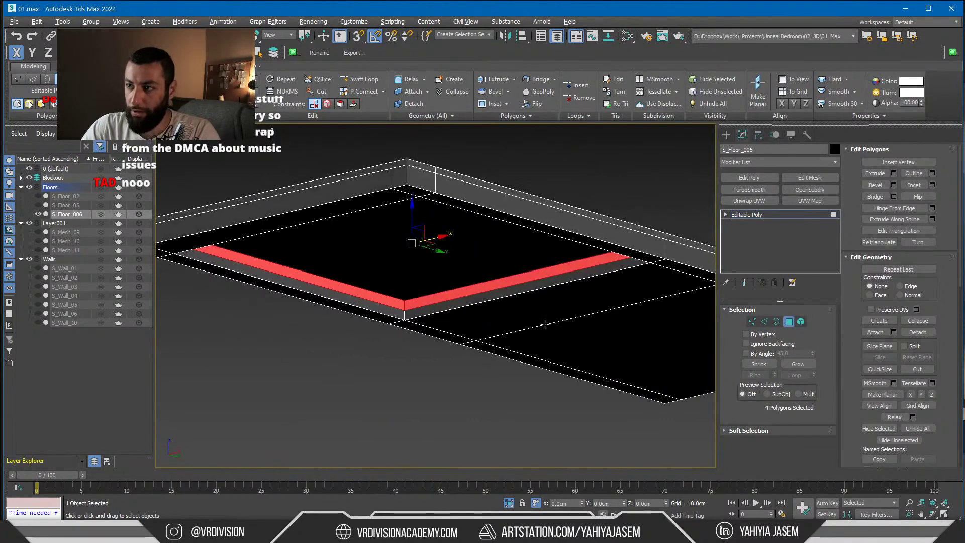
key(Delete)
Cap the resulting open border and move the cap polygon down in Z
key(3)
click(458, 302)
key(alt+p)
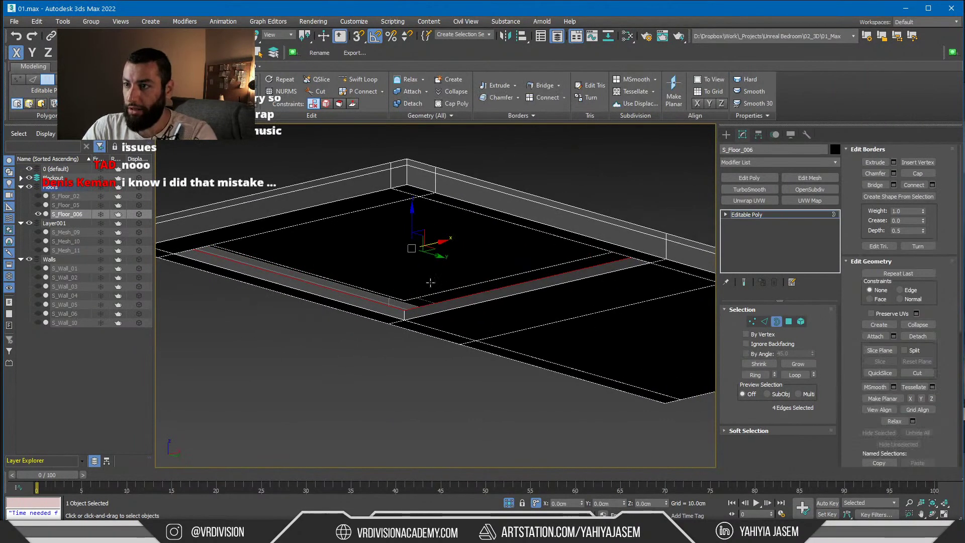
key(4)
drag(411, 214, 402, 308)
click(418, 303)
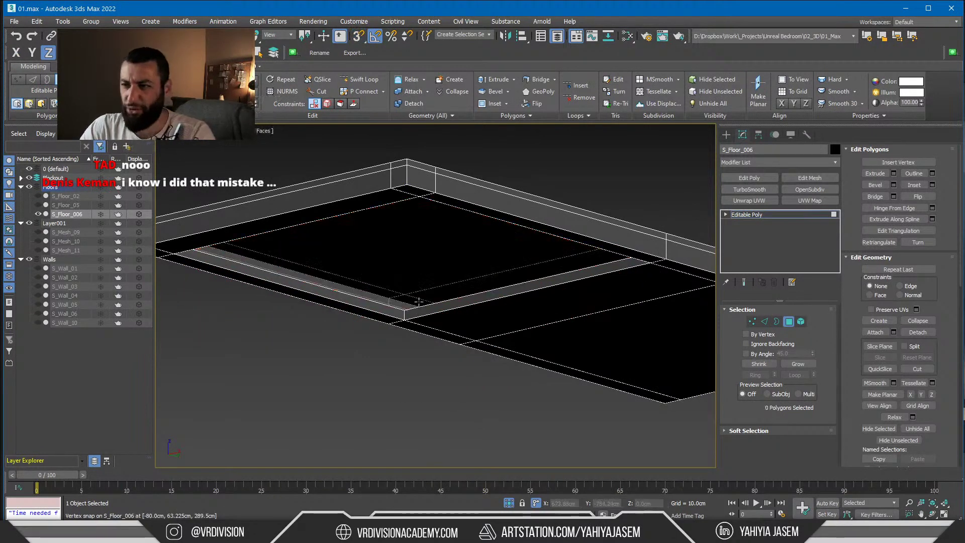
Select the 12 vertices along the edge of the floor opening
key(3)
click(427, 306)
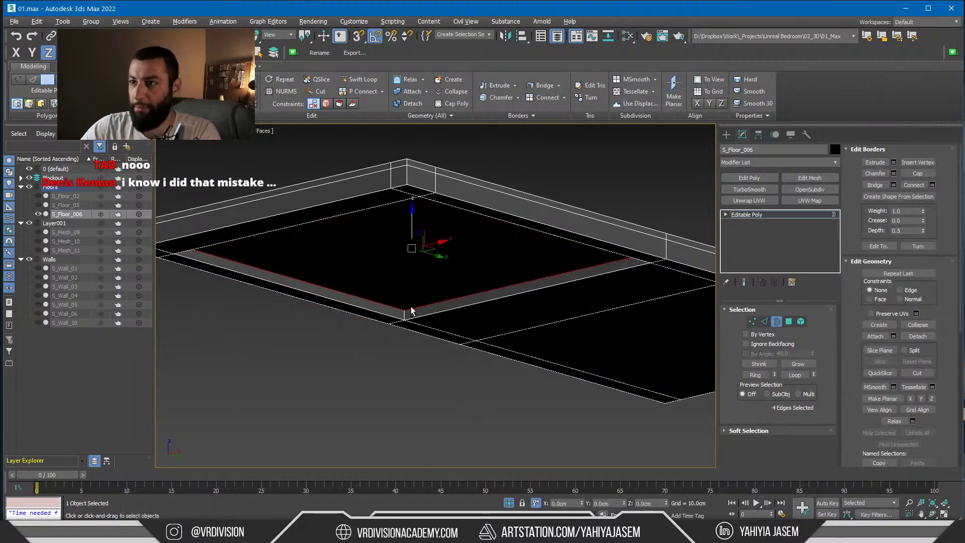
alt+middle_drag(411, 311, 364, 314)
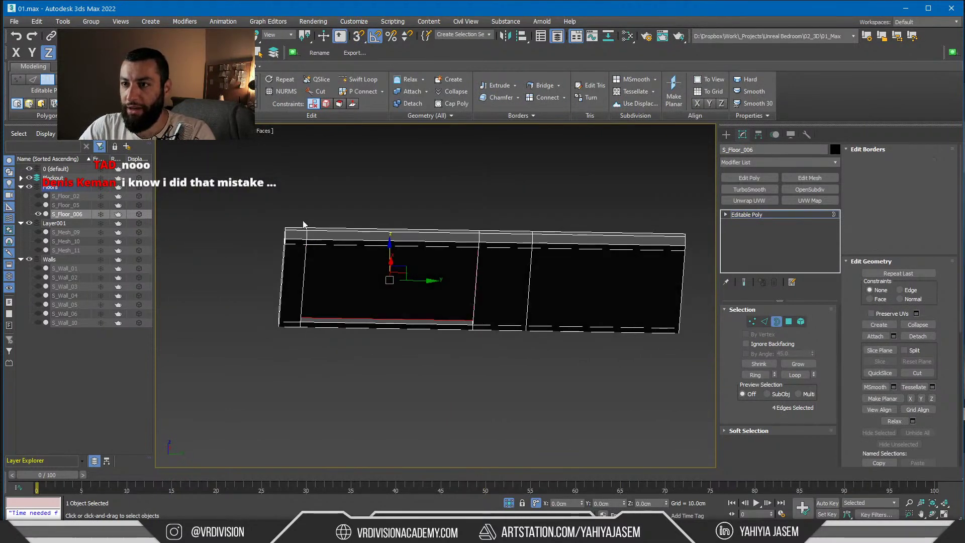
key(1)
drag(292, 205, 345, 372)
alt+middle_drag(345, 372, 322, 243)
Compare with the bedroom reference renders, then offset the selected vertices 5 along Y
key(alt+Tab)
alt+middle_drag(322, 243, 228, 254)
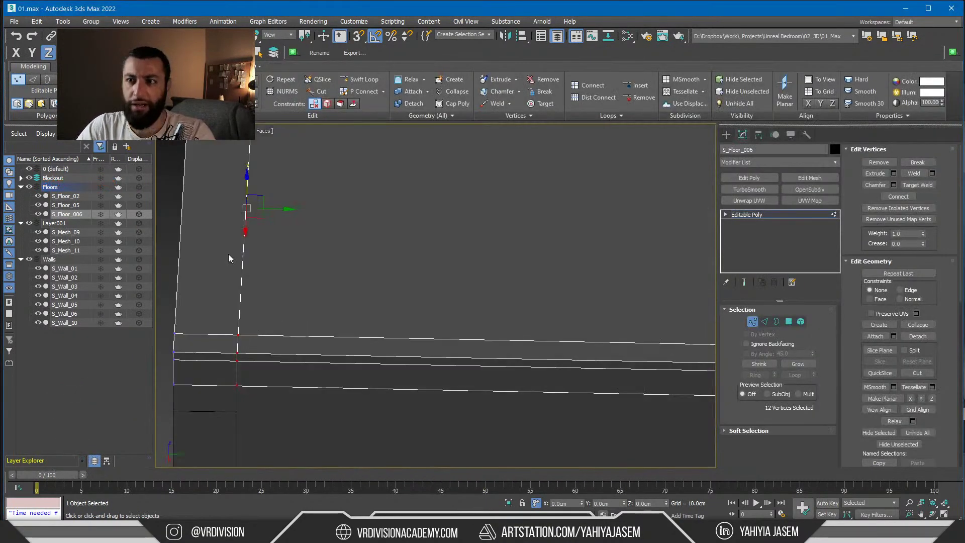
key(alt+Tab)
click(531, 150)
scroll(599, 107, up, 3)
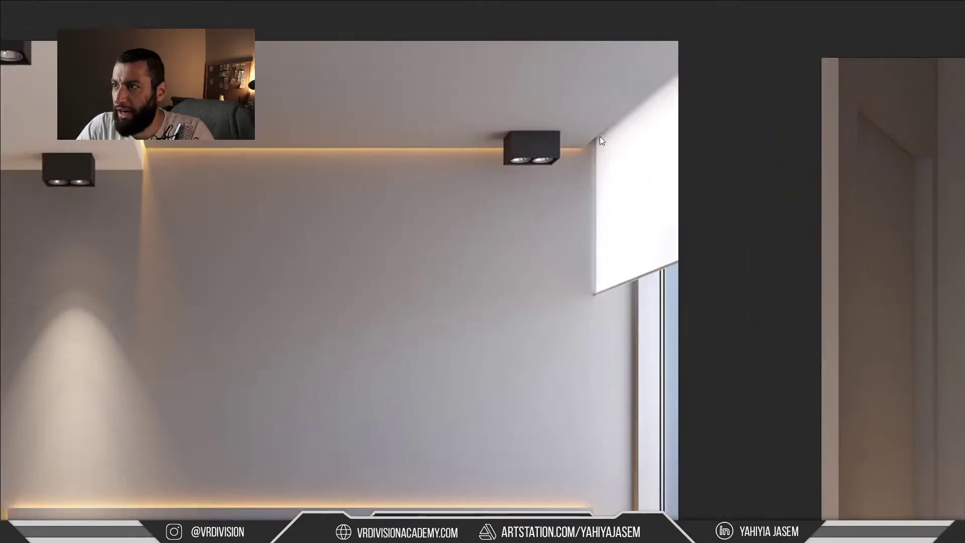
key(alt+Tab)
alt+middle_drag(339, 250, 472, 478)
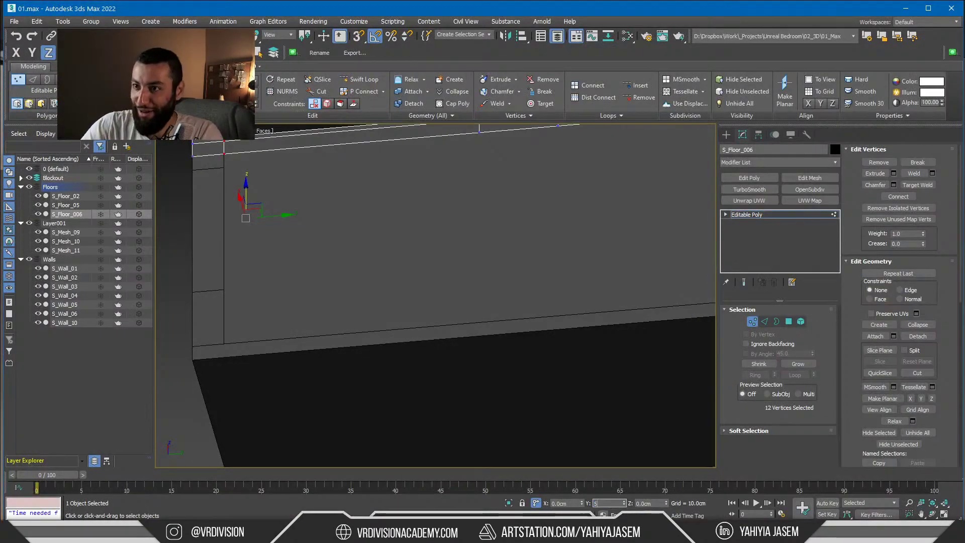
key(Return)
alt+middle_drag(337, 413, 384, 301)
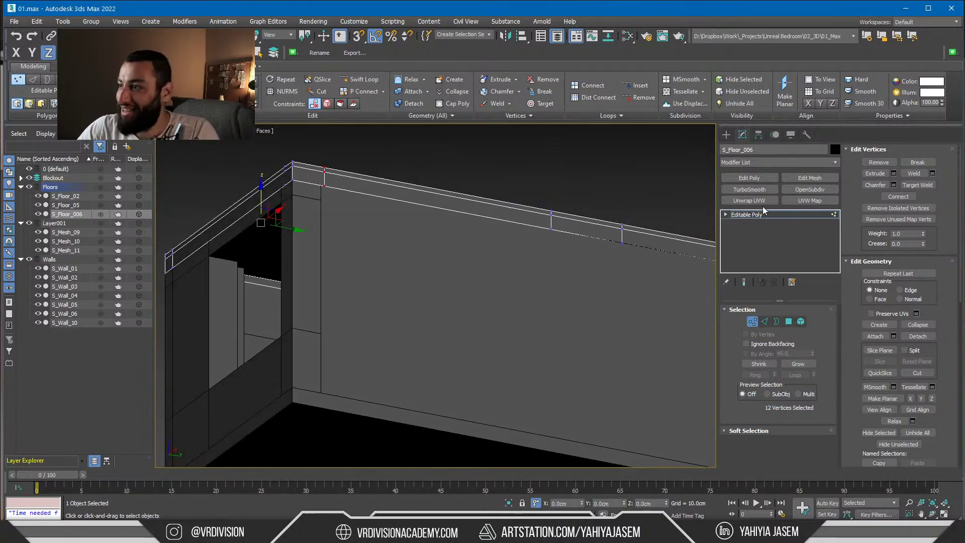
click(754, 214)
Overwrite the existing .udatasmith file with a fresh Datasmith export and drag the live chat into view
key(z)
click(552, 172)
key(z)
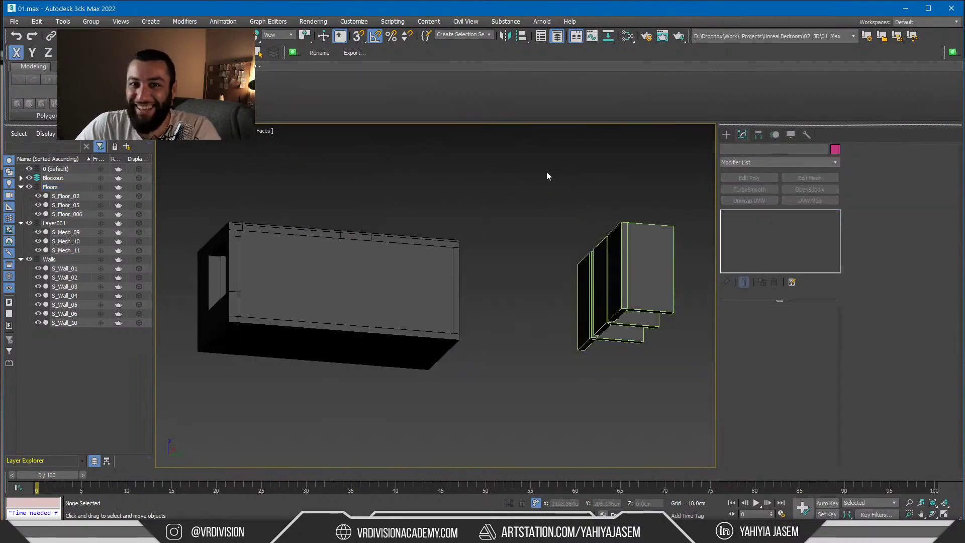
key(ctrl+e)
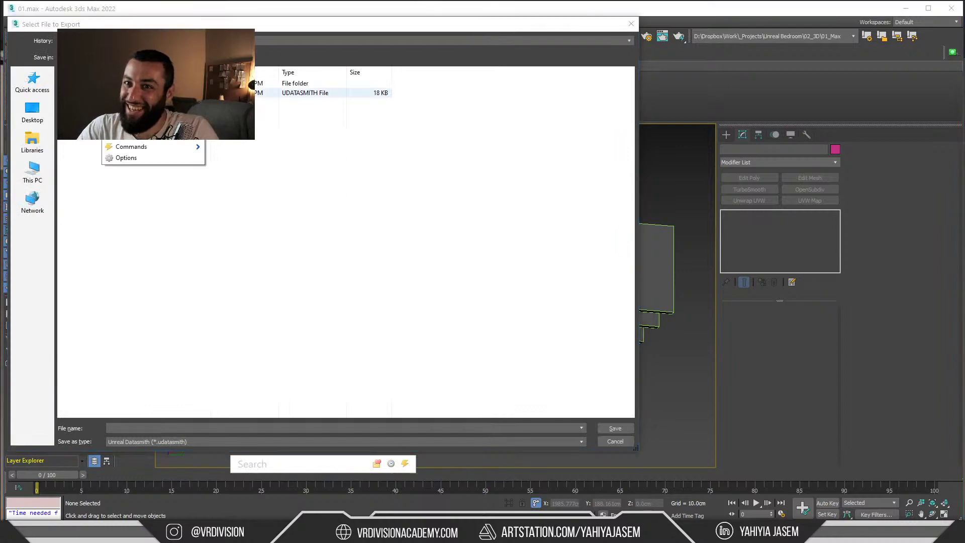
double_click(312, 92)
click(533, 279)
click(443, 302)
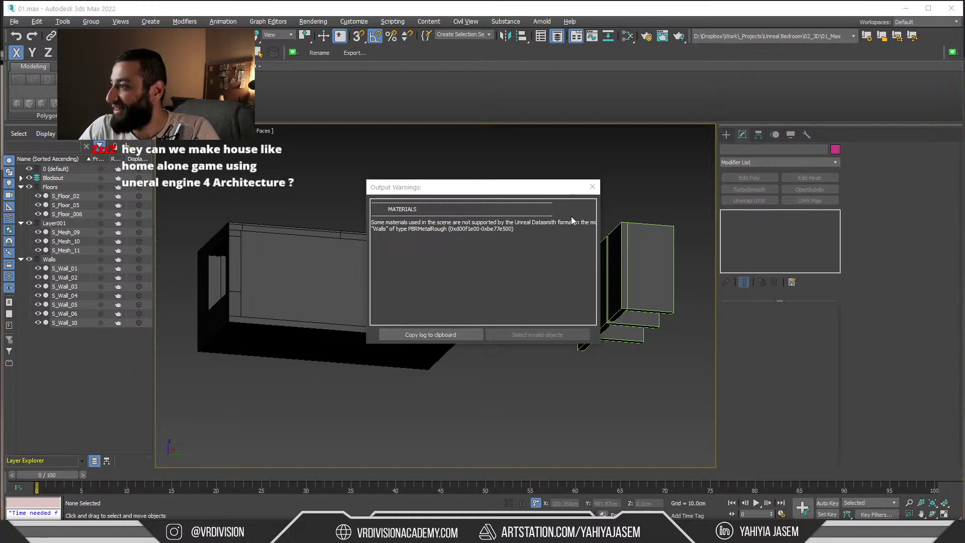
drag(964, 83, 387, 129)
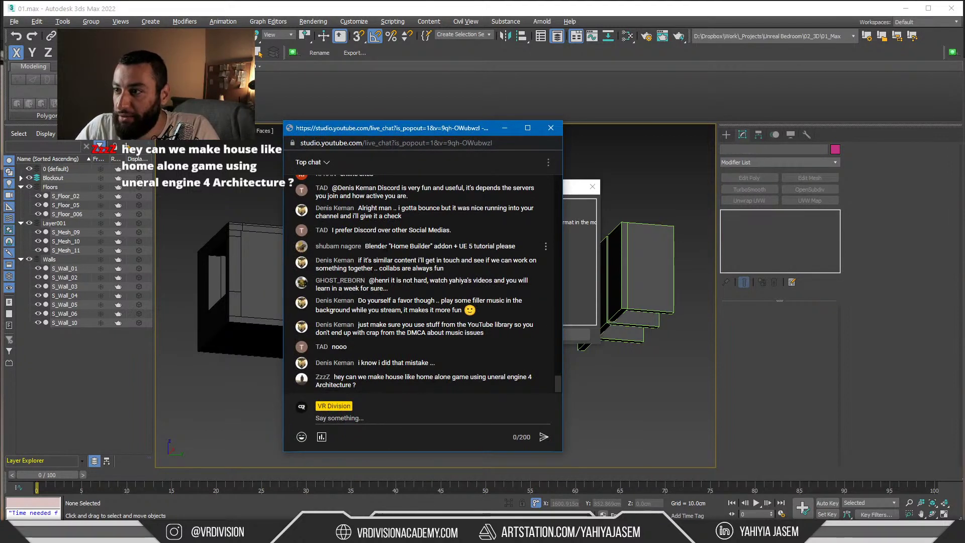
Read the live chat, highlighting the Home Builder addon request and the collab messages
drag(413, 246, 515, 247)
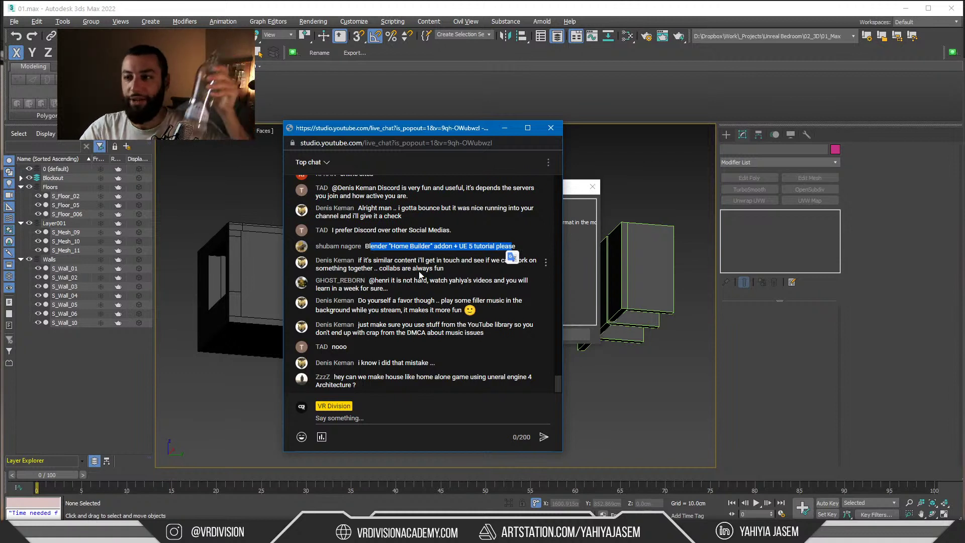
click(346, 268)
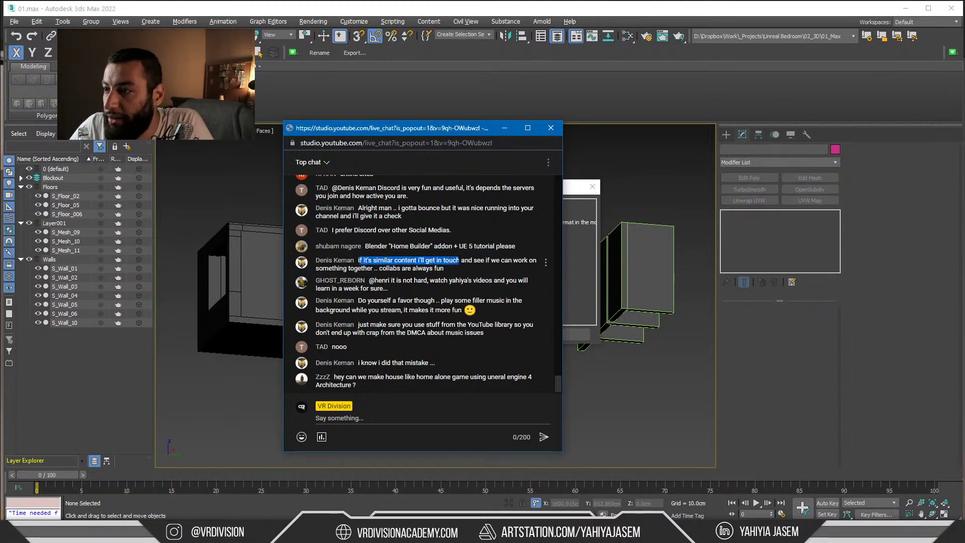
click(460, 261)
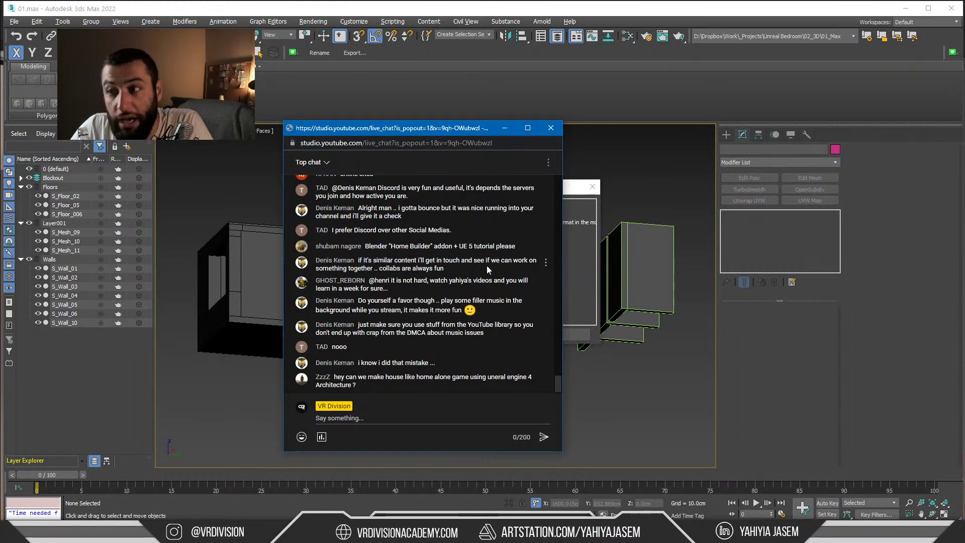
drag(467, 269, 391, 269)
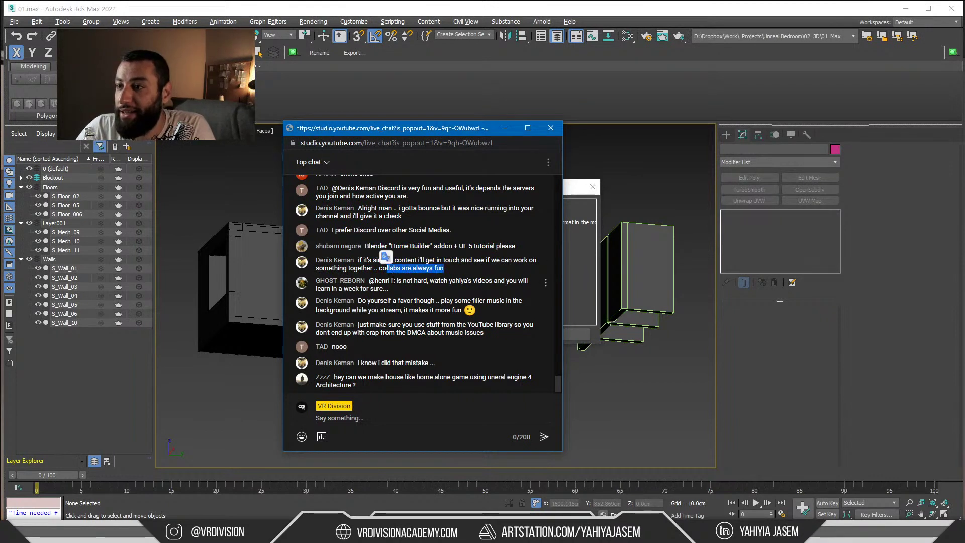
click(393, 282)
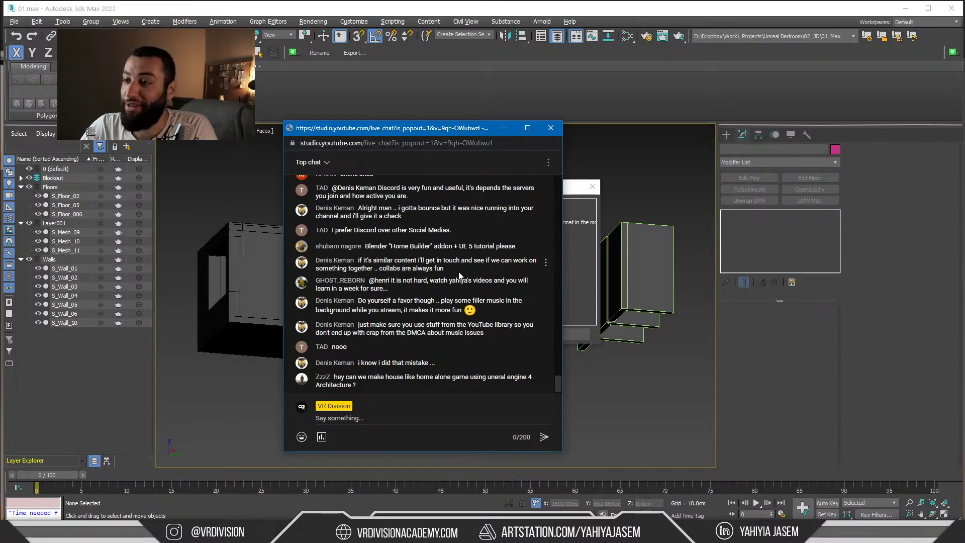
drag(445, 269, 338, 260)
click(414, 268)
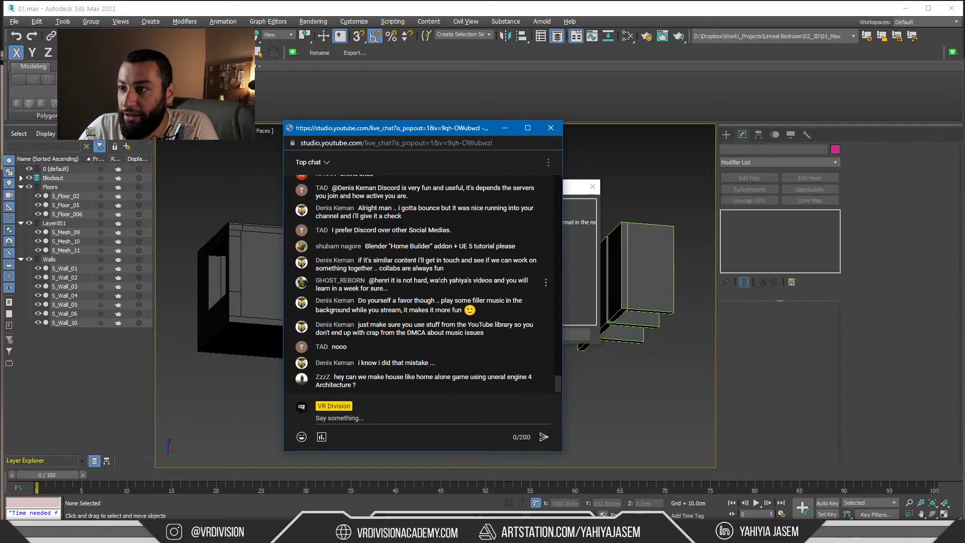
drag(439, 281, 516, 281)
click(439, 289)
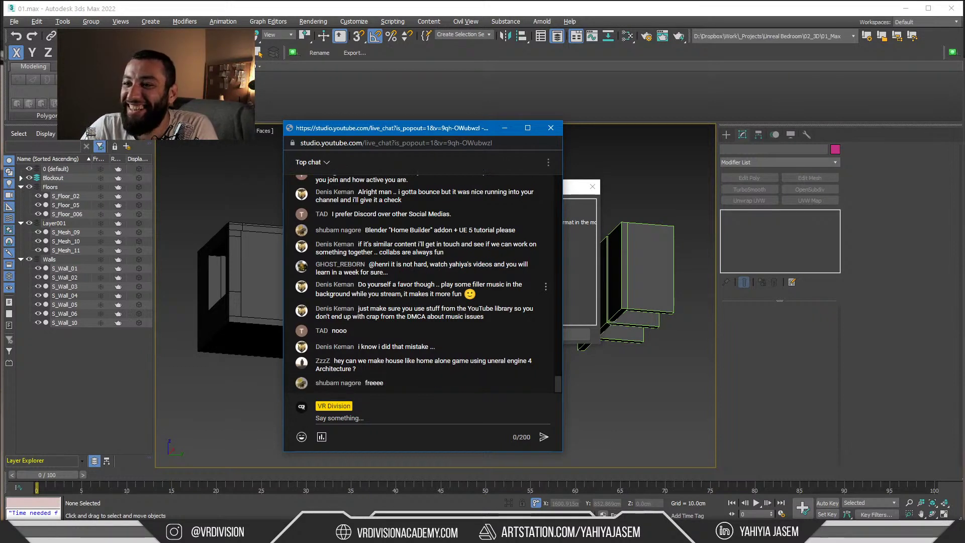
Scroll through the chat, then bring the Spotify StreamBeats - Ambient playlist forward
drag(400, 274, 395, 265)
scroll(399, 272, up, 1)
scroll(400, 276, up, 2)
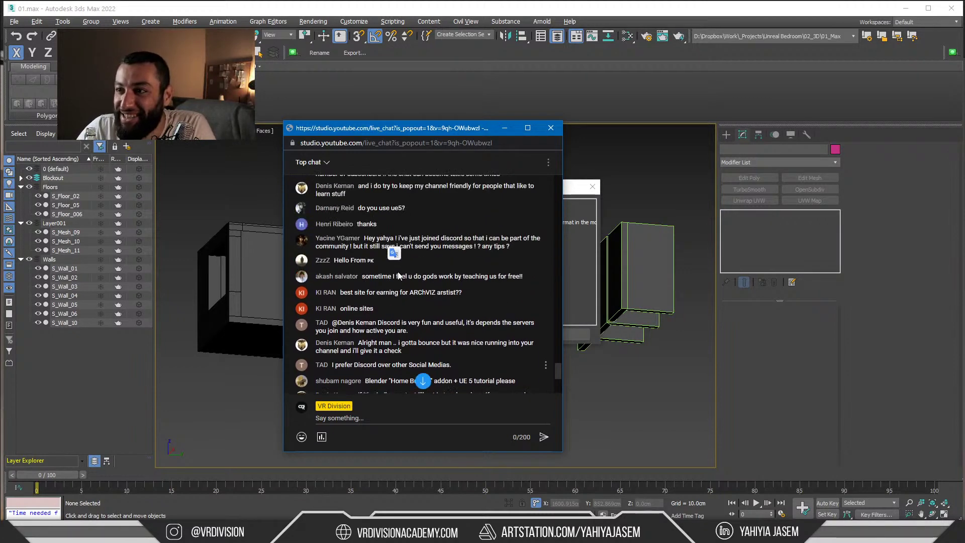
scroll(420, 275, down, 2)
scroll(420, 278, down, 2)
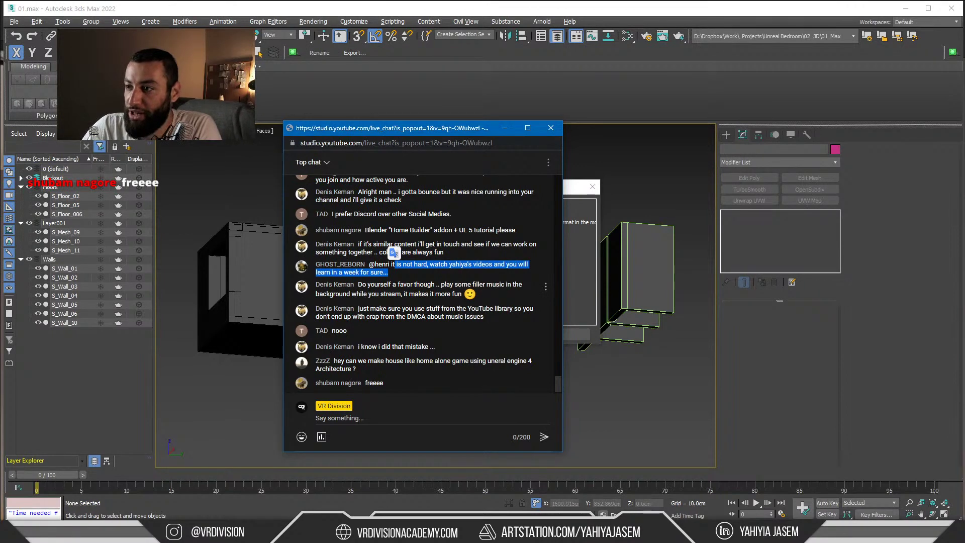
click(445, 533)
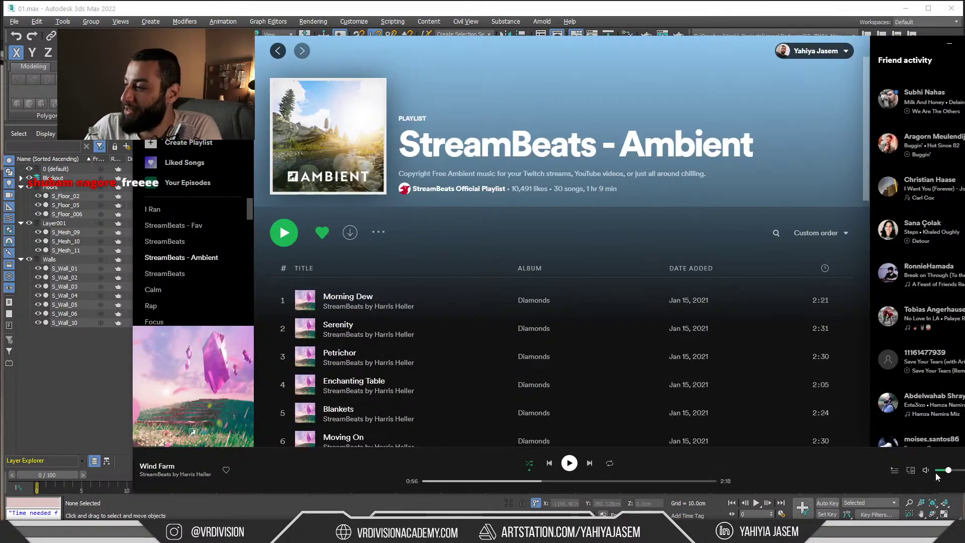
Play StreamBeats - Ambient at maximum volume and minimize Spotify
click(568, 464)
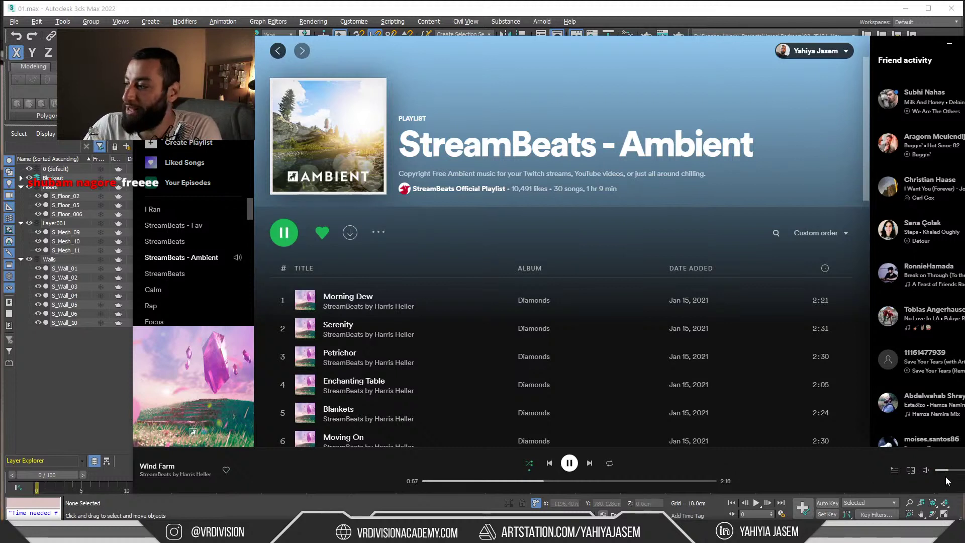
drag(948, 470, 963, 471)
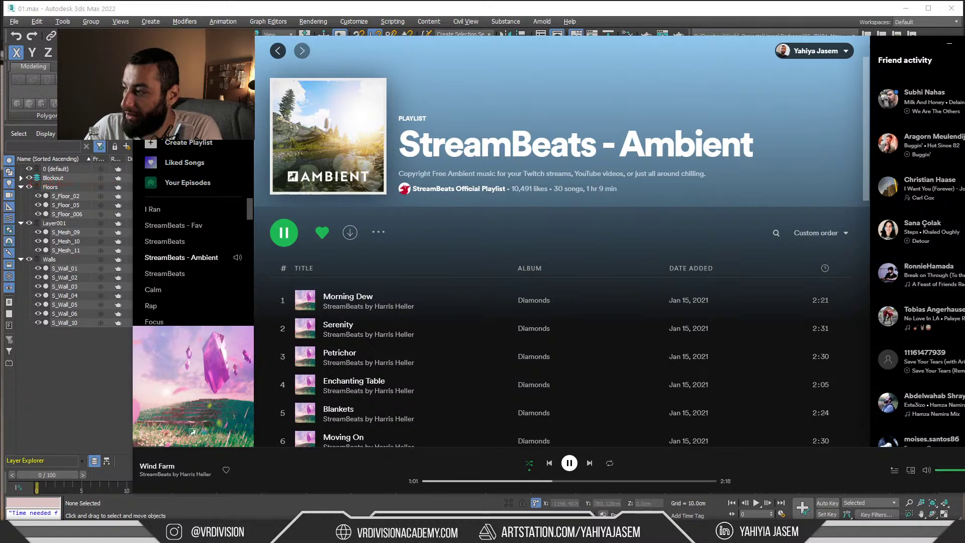
click(949, 43)
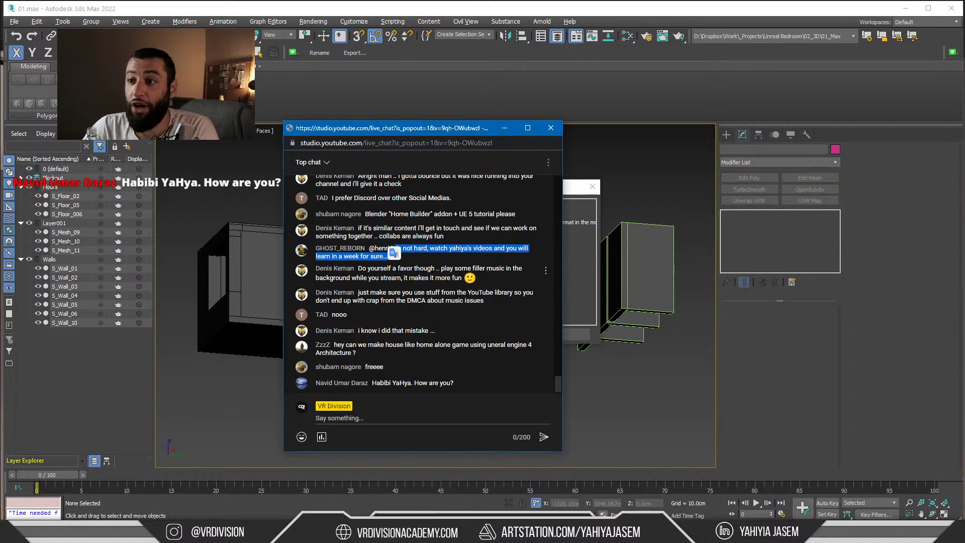
Browse the StreamBeats playlist's tracks, then minimize Spotify again
key(alt+Tab)
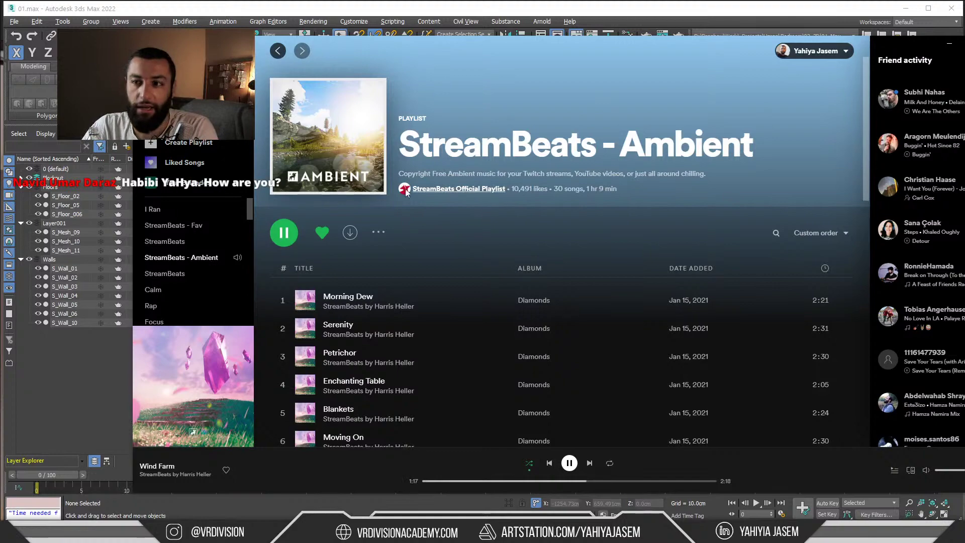
click(181, 244)
scroll(669, 186, down, 20)
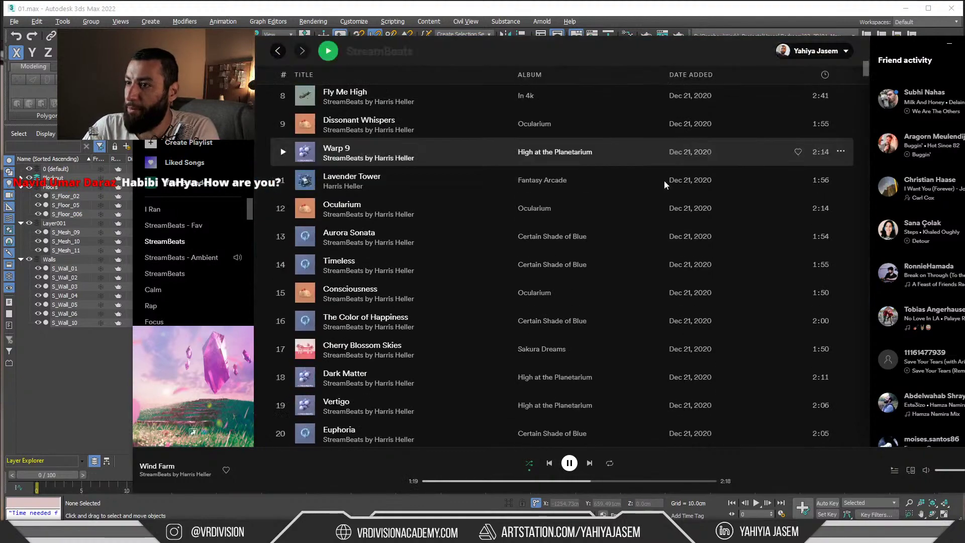
scroll(668, 196, down, 20)
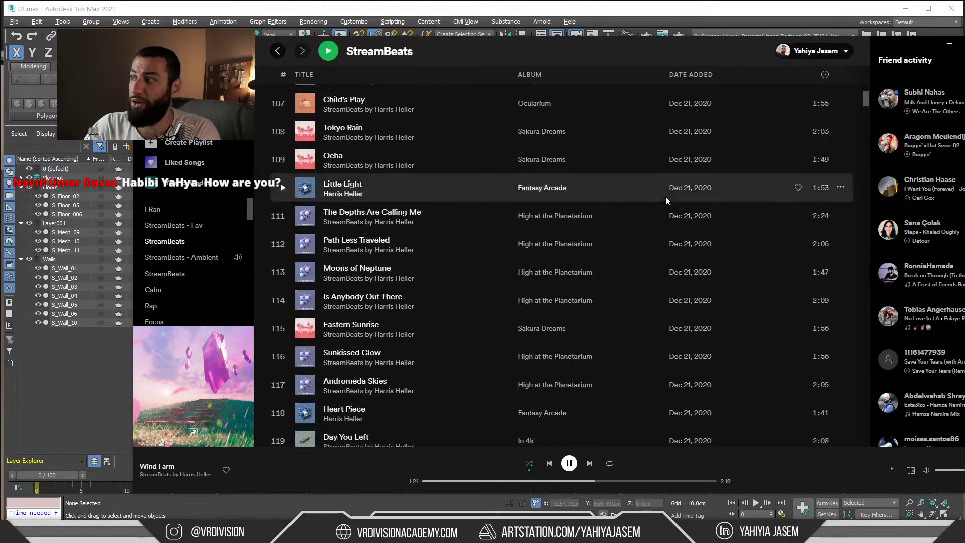
drag(869, 105, 869, 265)
scroll(394, 220, down, 20)
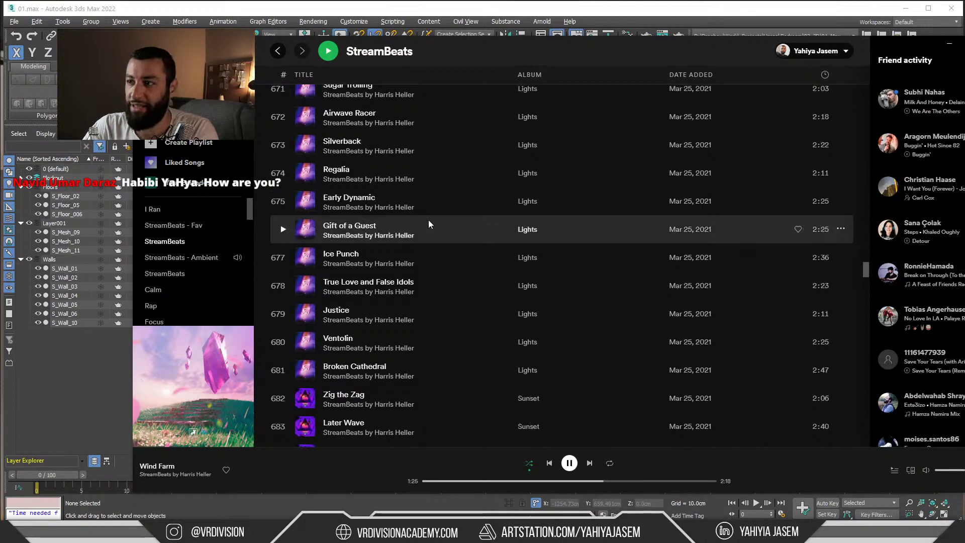
scroll(388, 209, down, 8)
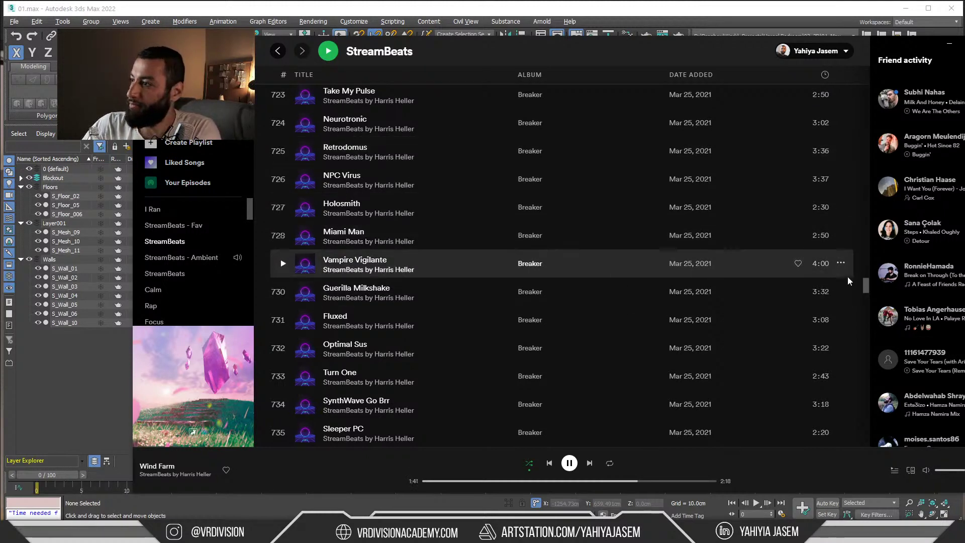
drag(866, 285, 865, 109)
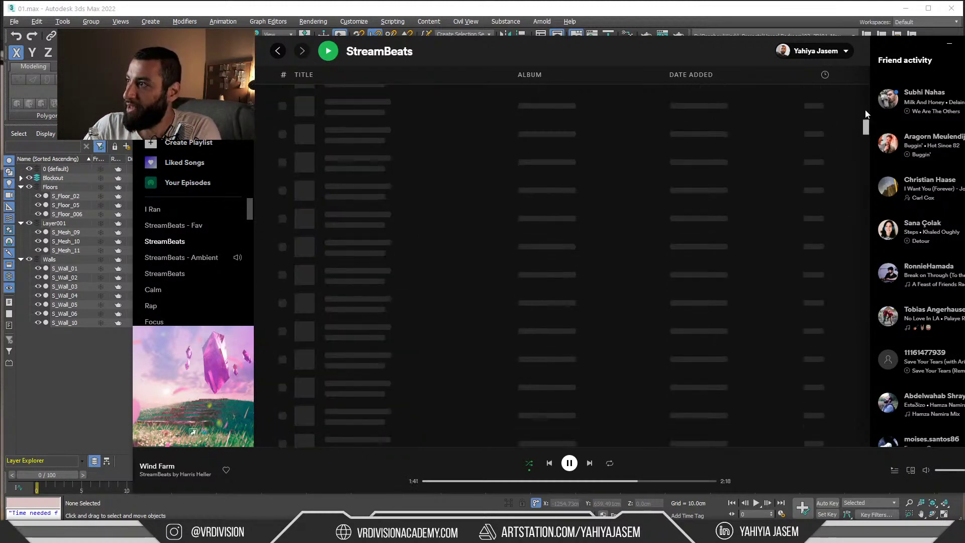
click(950, 43)
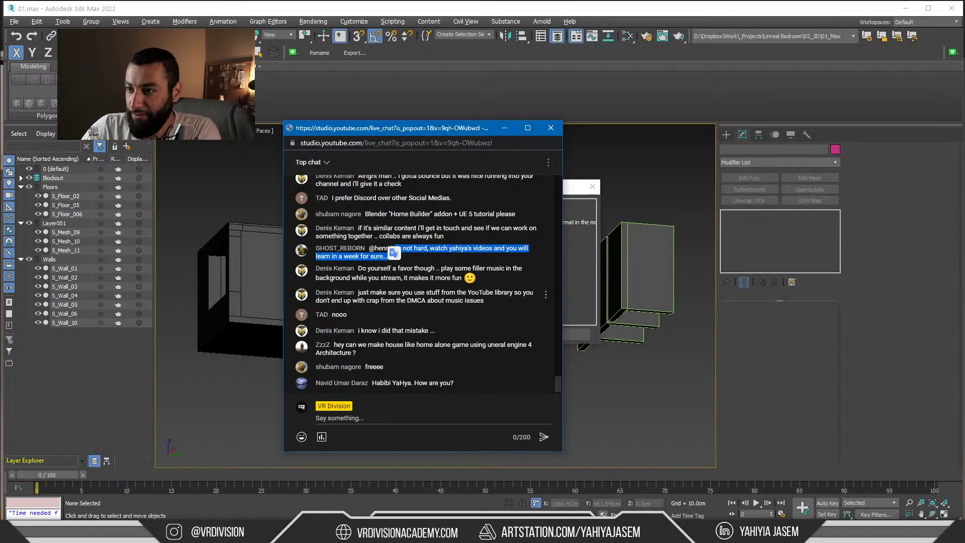
Read the YouTube library music advice and Unreal Engine 4 house-building question, then return to Chrome
drag(385, 269, 483, 270)
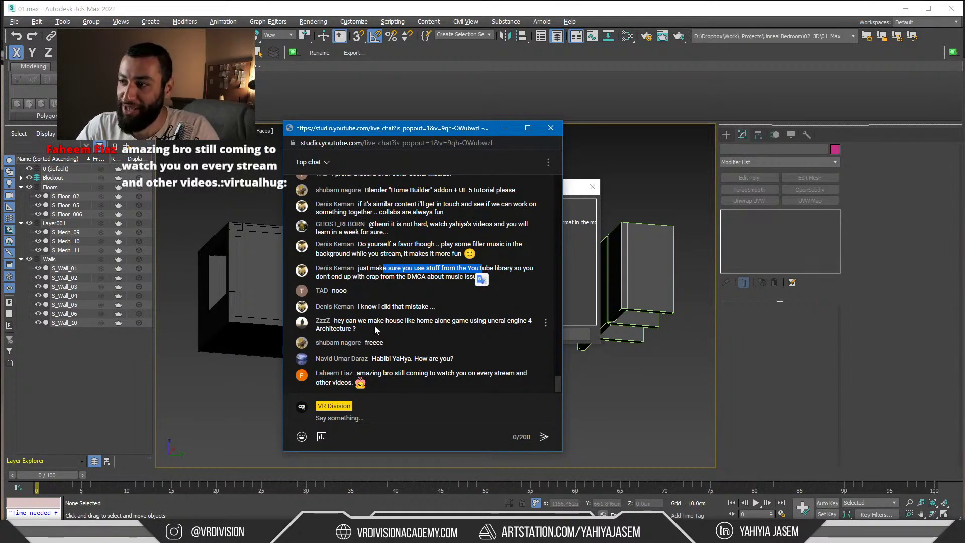
drag(378, 330, 334, 320)
click(358, 327)
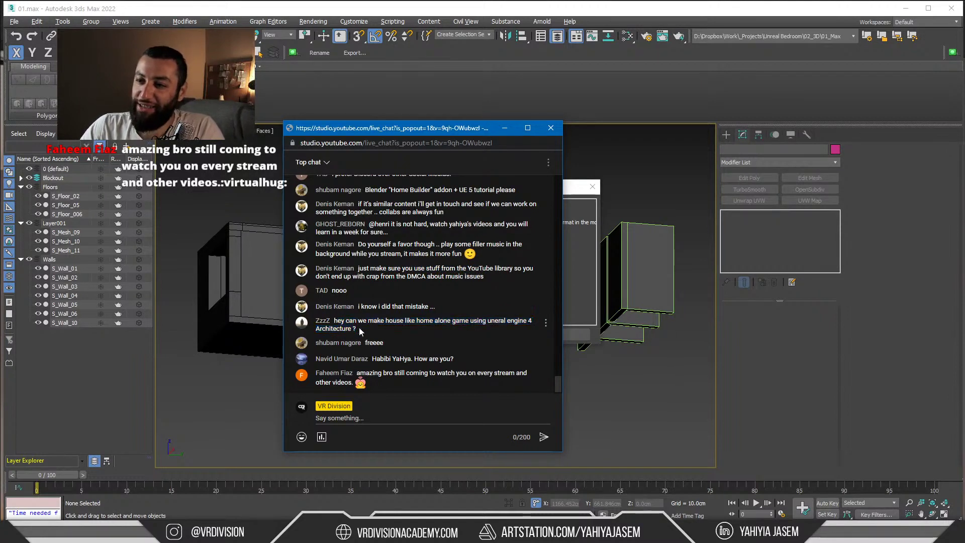
mouse_move(360, 328)
mouse_down()
mouse_move(334, 320)
mouse_move(362, 327)
mouse_up()
click(364, 329)
click(378, 330)
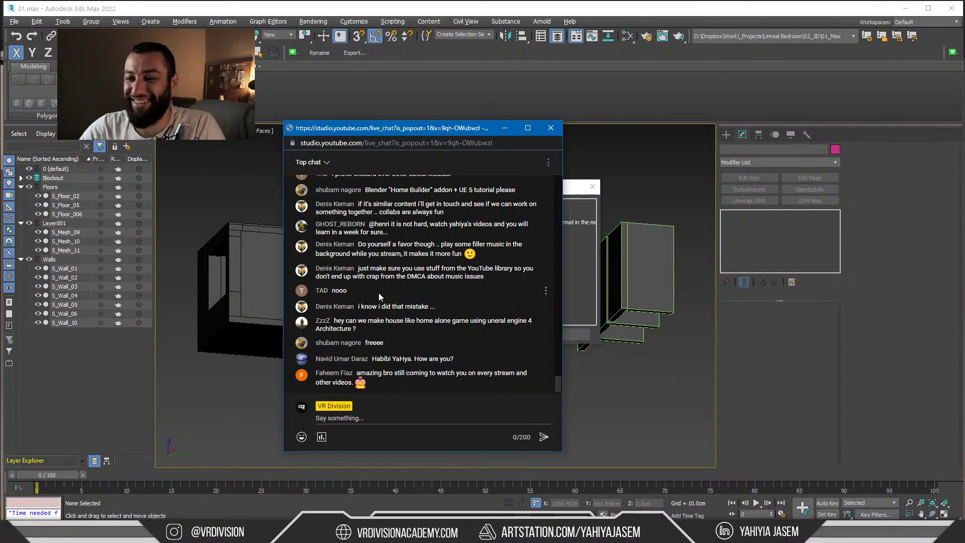
mouse_move(358, 329)
mouse_down()
mouse_move(336, 306)
mouse_move(359, 330)
mouse_up()
click(362, 332)
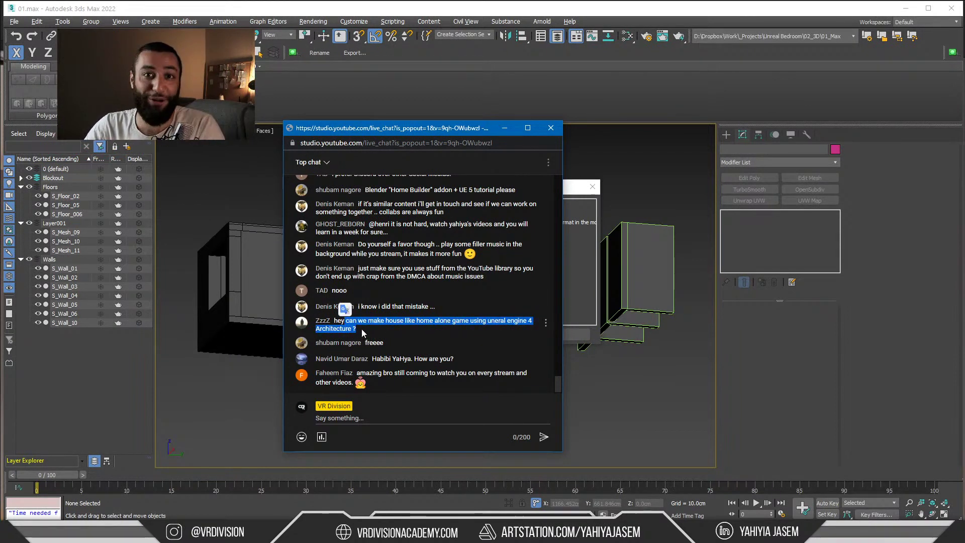
click(364, 327)
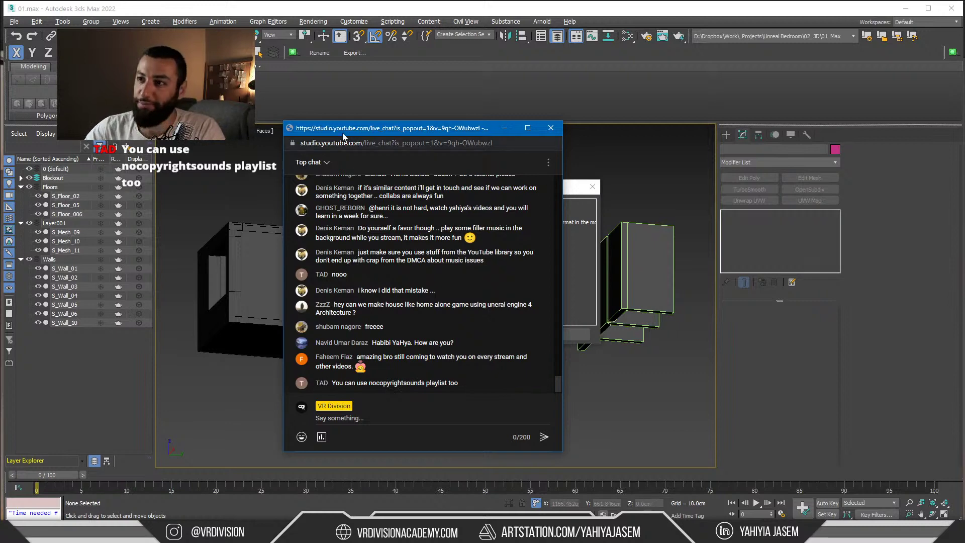
key(alt+Tab)
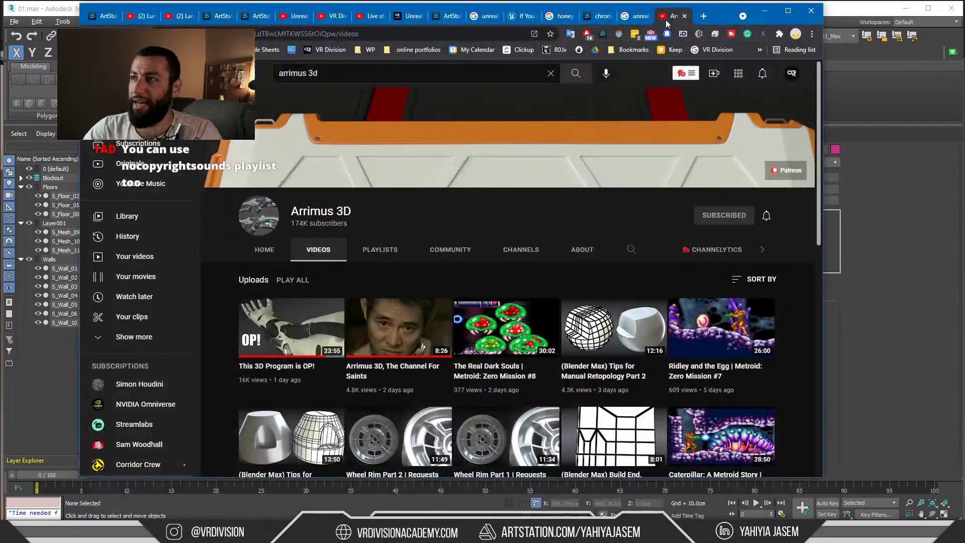
Load Epidemic Sound in a new tab via 'epi', browse its featured music, then close it and minimize Chrome
click(703, 16)
text(epi)
key(Return)
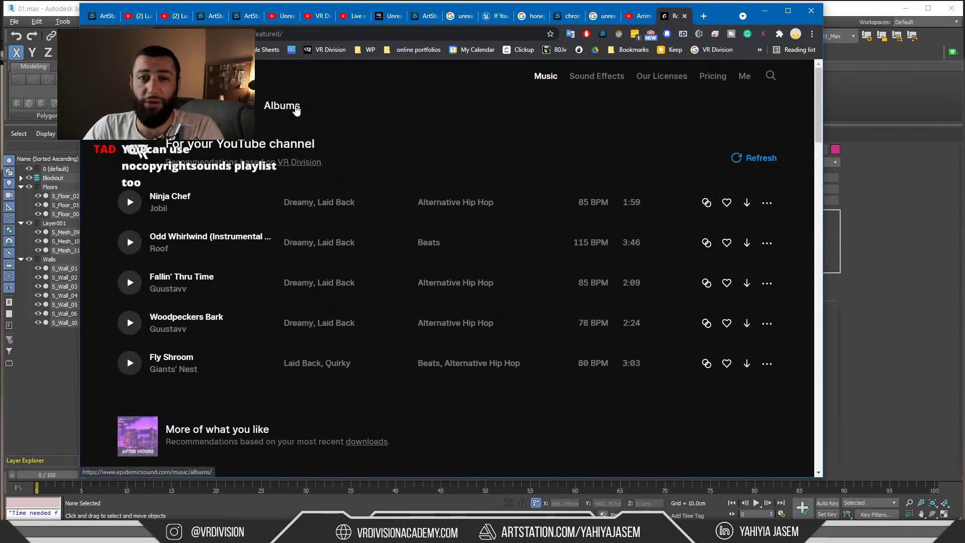
scroll(303, 122, down, 2)
scroll(336, 160, up, 2)
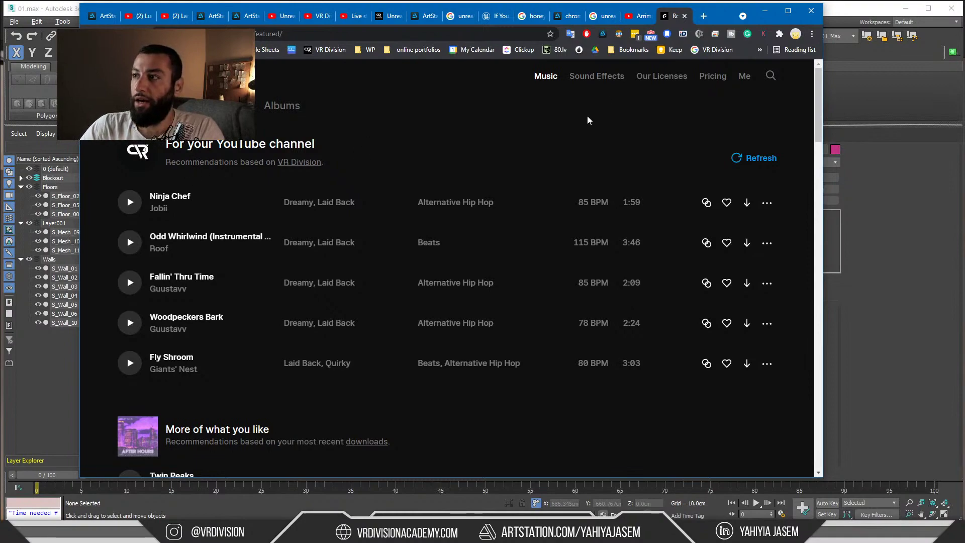
scroll(332, 153, down, 20)
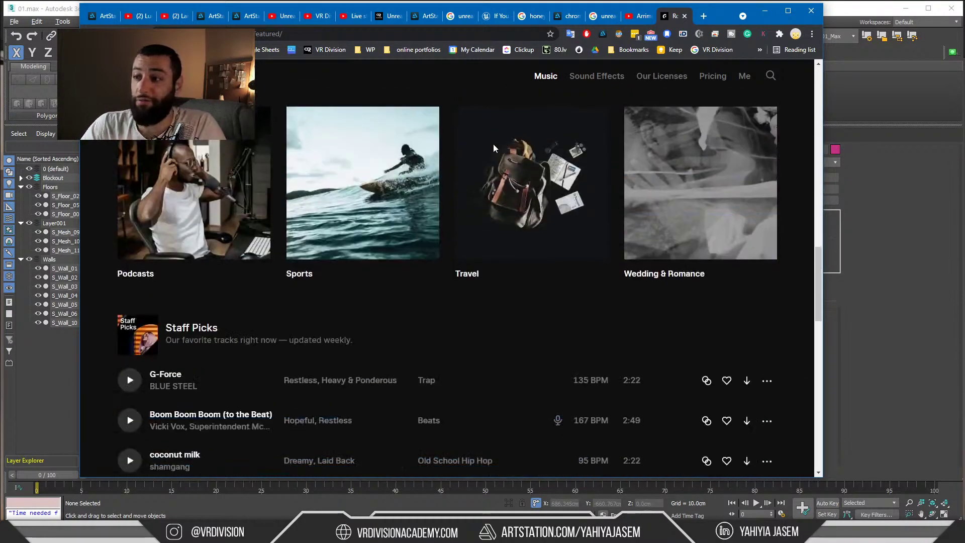
scroll(487, 150, down, 5)
scroll(635, 228, up, 15)
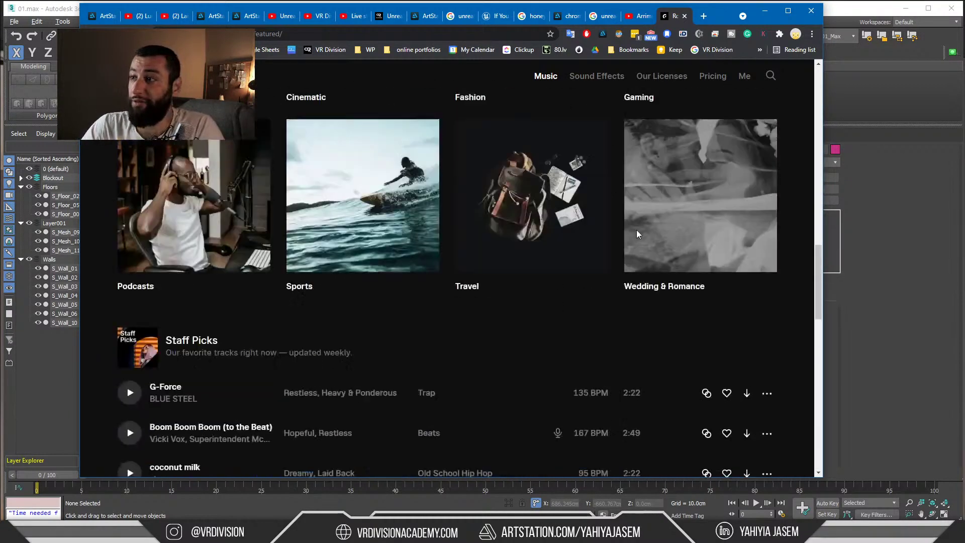
scroll(674, 116, up, 3)
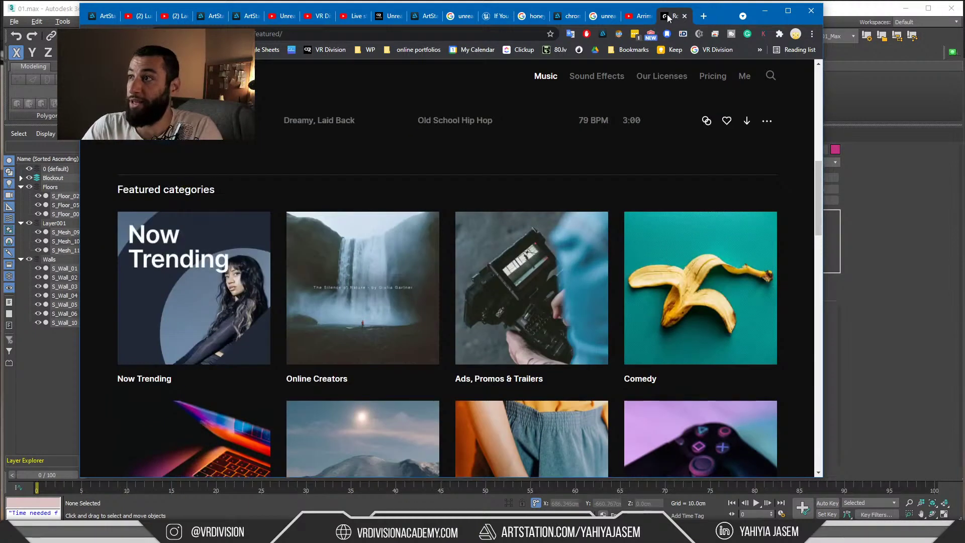
click(684, 15)
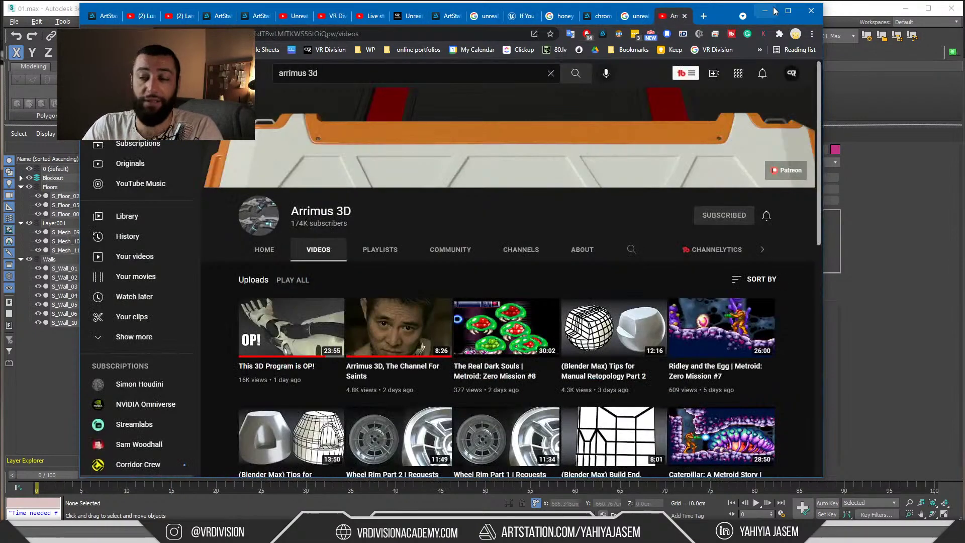
click(766, 10)
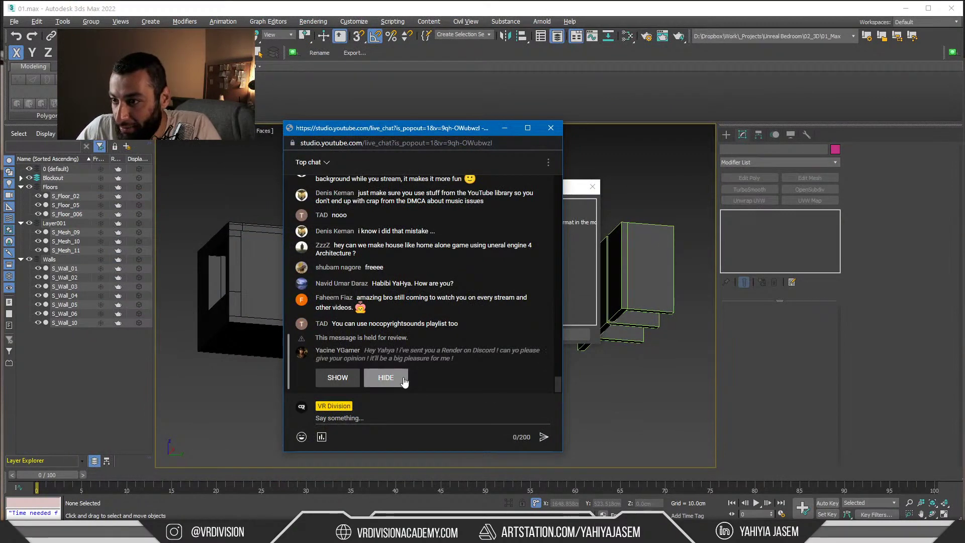
Reveal the held-for-review chat message and select the viewer's message about a render
click(342, 378)
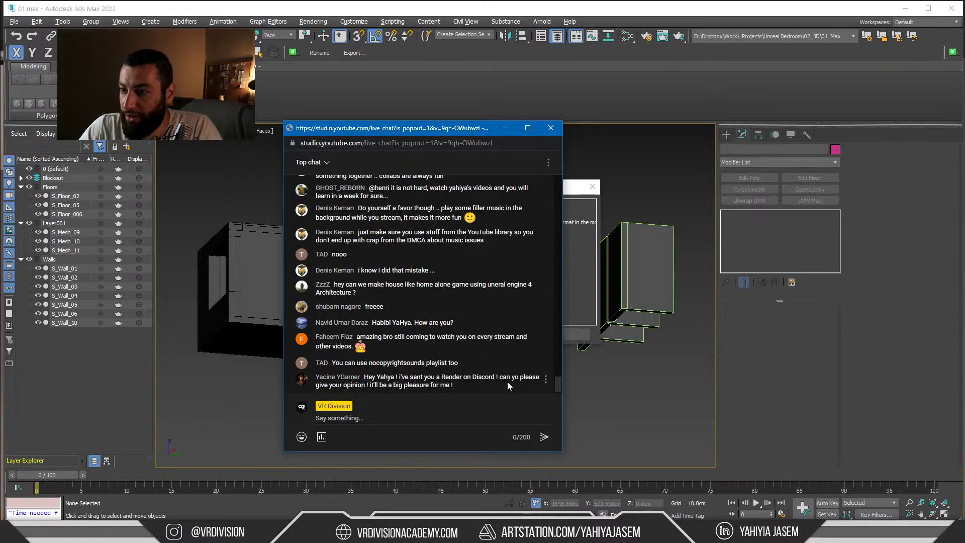
triple_click(457, 386)
key(alt+Tab)
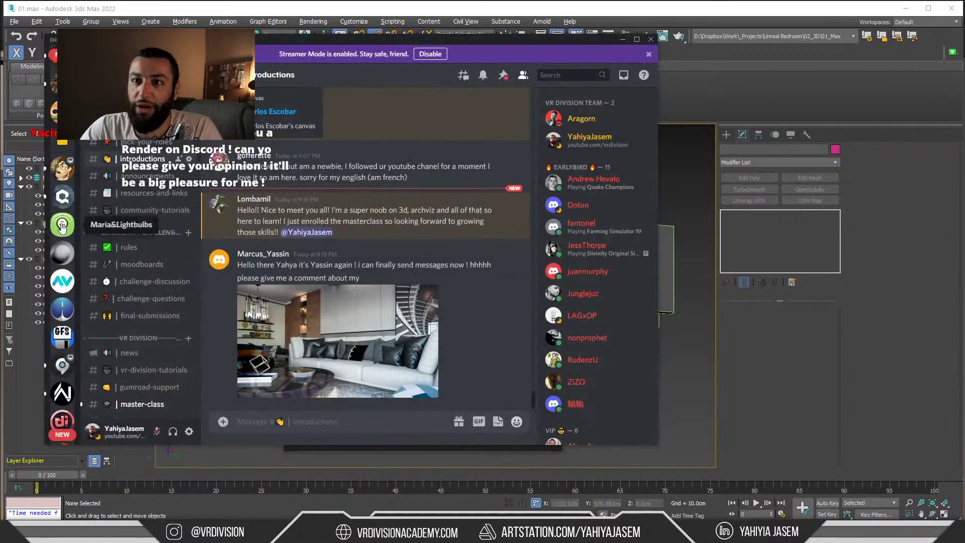
Move the Discord window aside to the right and bring the live chat back in front
scroll(63, 251, down, 5)
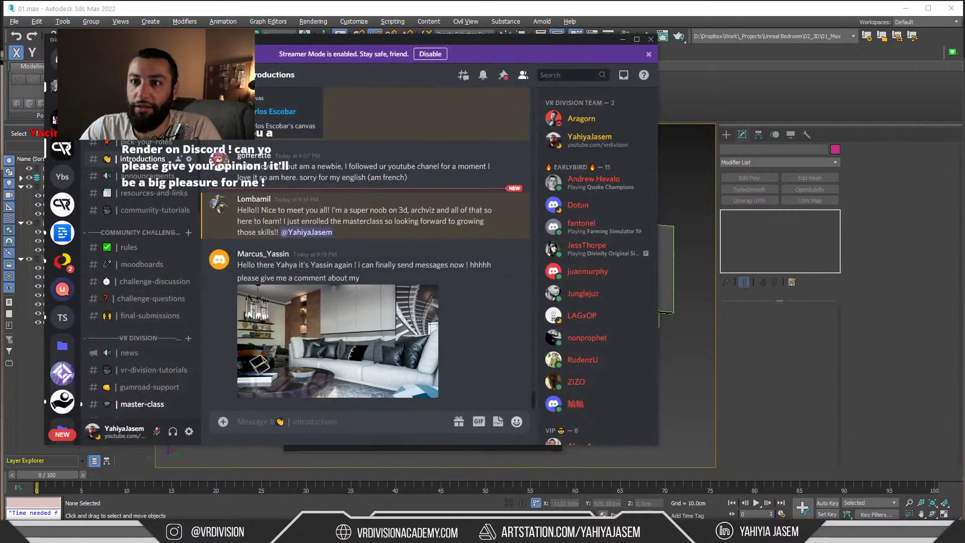
scroll(152, 204, down, 10)
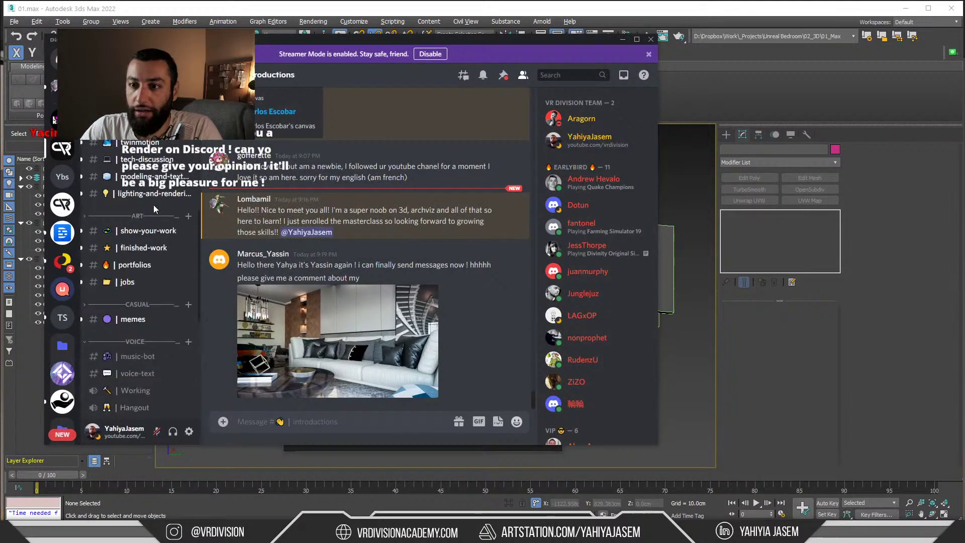
scroll(154, 206, down, 8)
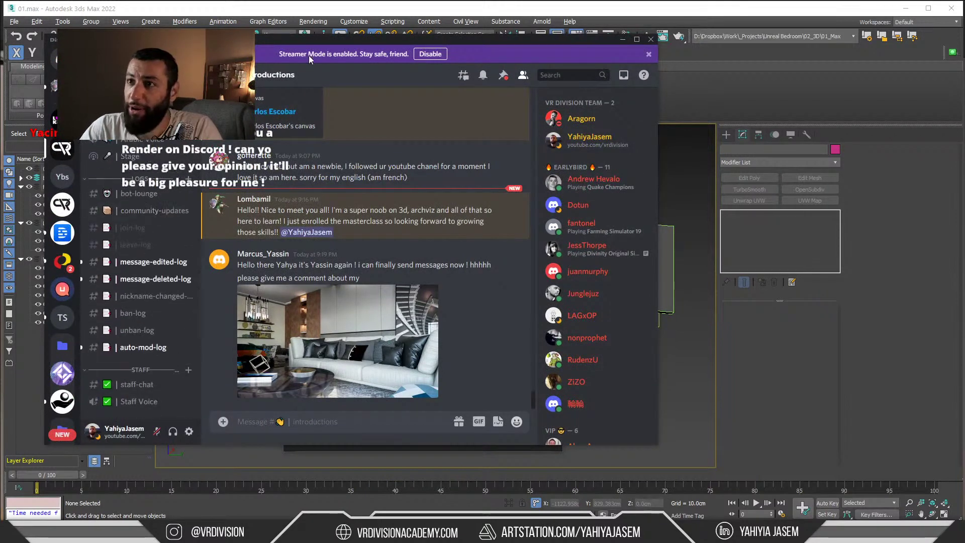
drag(311, 40, 696, 60)
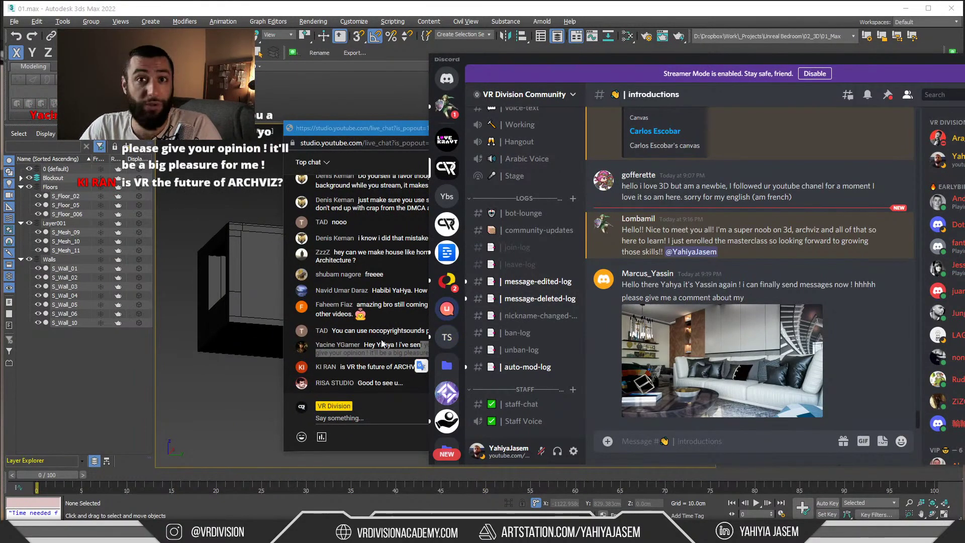
drag(373, 129, 320, 129)
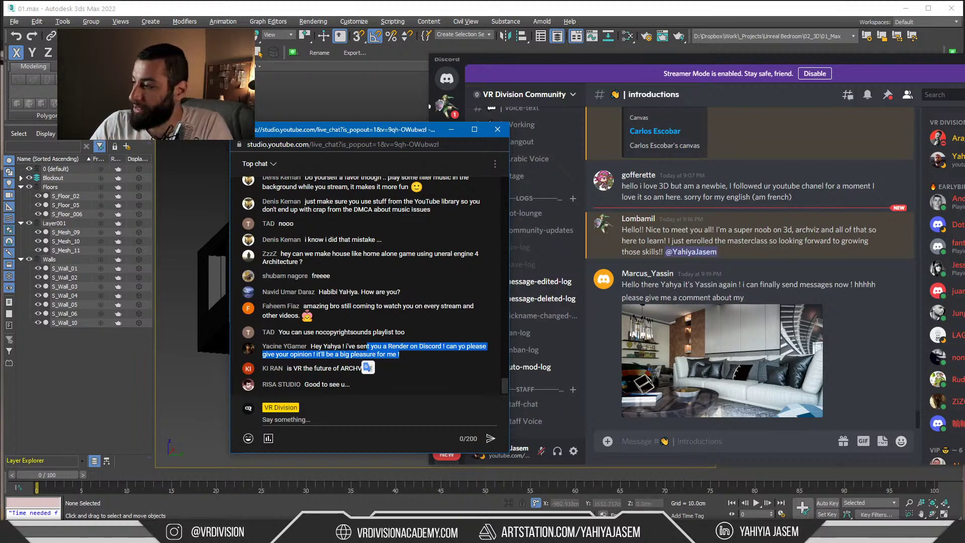
click(382, 533)
Bring up Streamlabs OBS, type a contact e-mail address in Notepad, then send Notepad behind Unreal
click(361, 532)
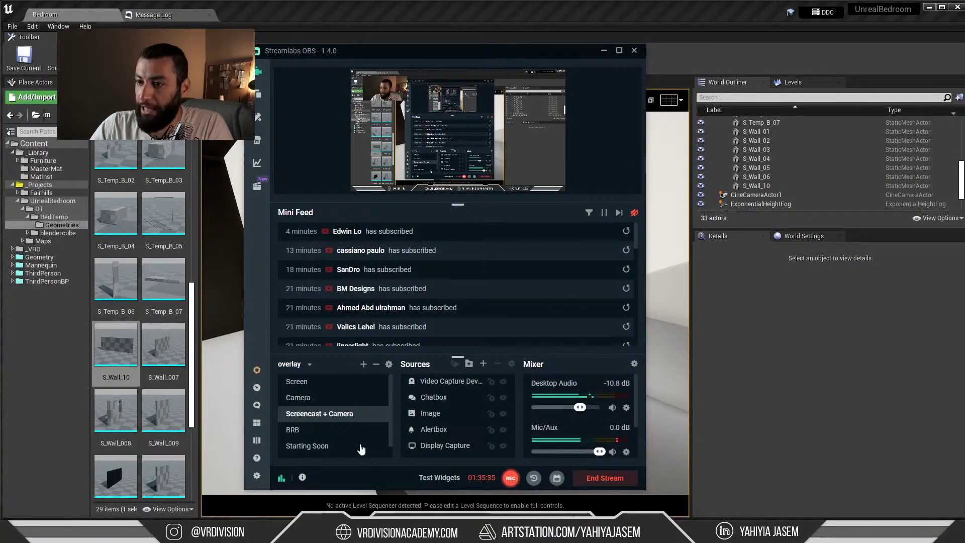
click(323, 446)
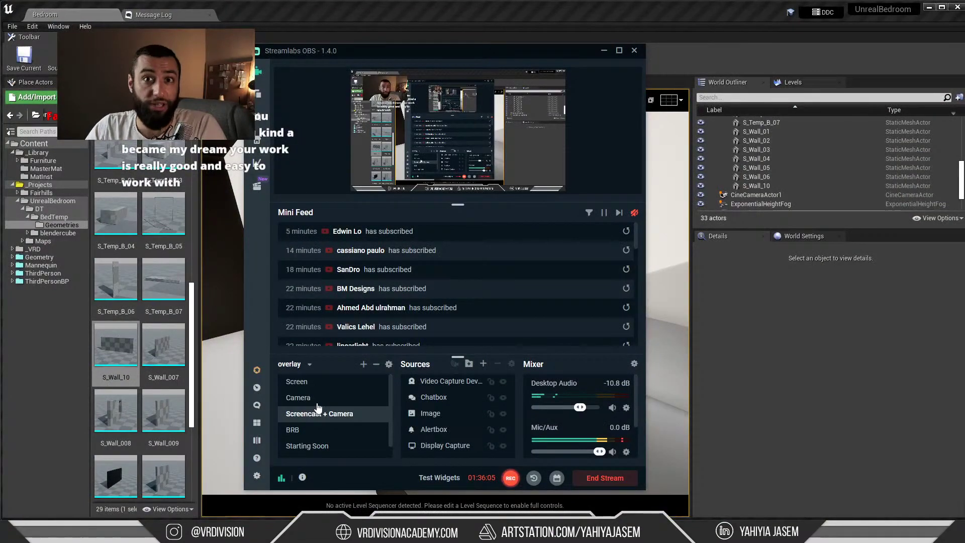
key(alt+Tab)
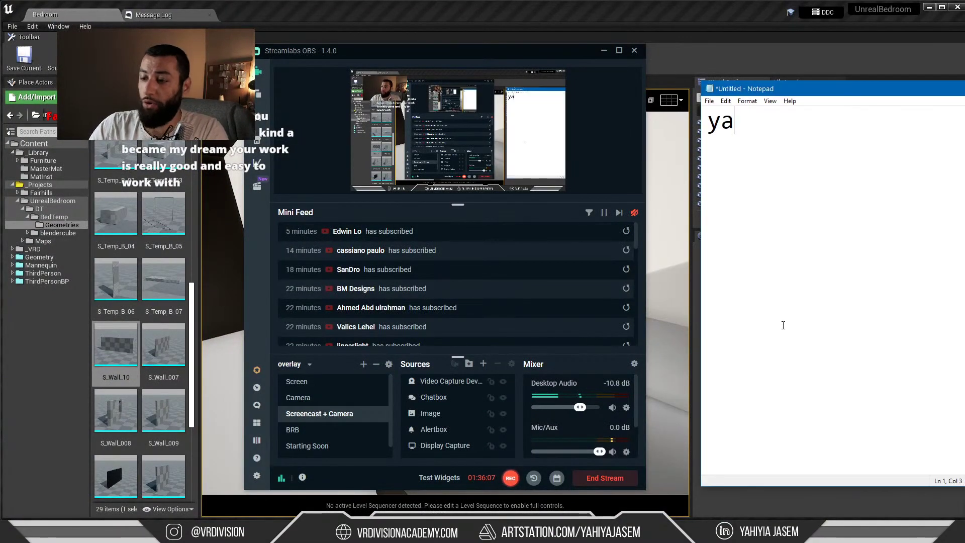
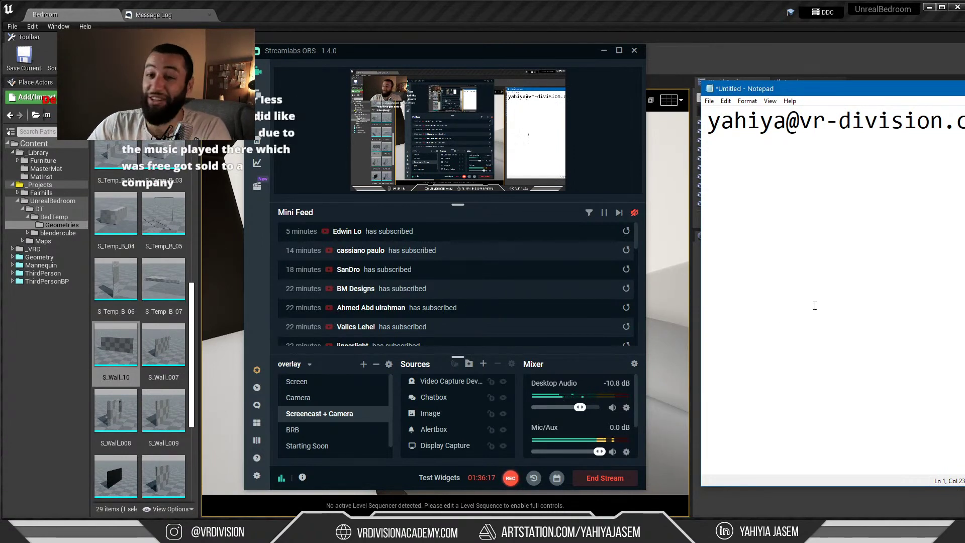
click(697, 246)
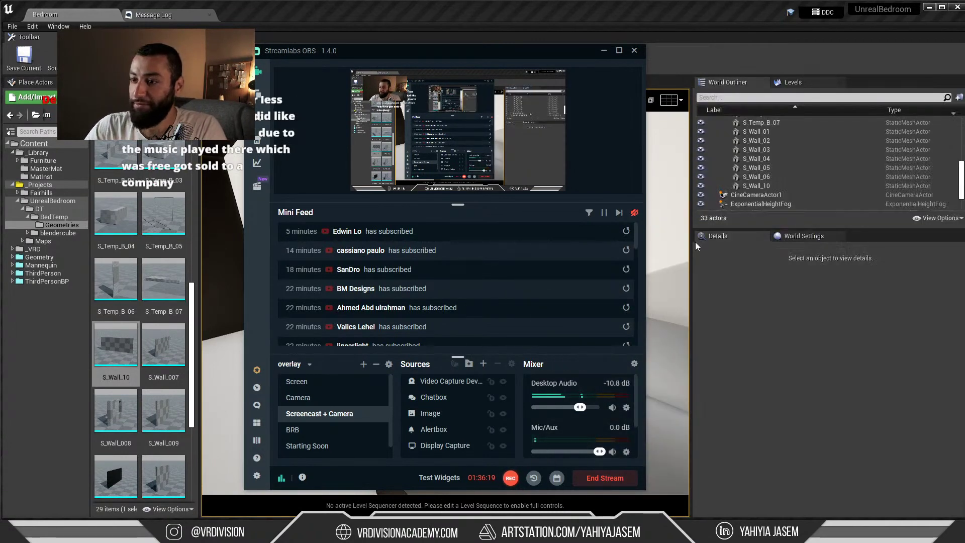
Minimize Streamlabs and inspect the bedroom, framing the S_Floor_006 ceiling mesh
drag(584, 55, 605, 64)
click(624, 61)
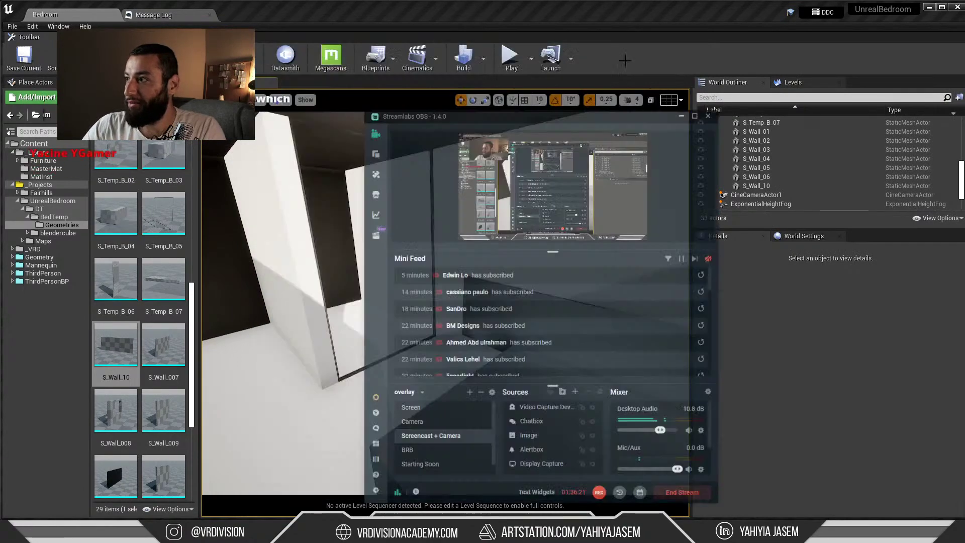
right_drag(445, 303, 532, 256)
click(474, 245)
mouse_move(474, 245)
right_down()
mouse_move(397, 241)
mouse_move(467, 262)
right_up()
key(f)
mouse_move(467, 262)
alt+mouse_down()
mouse_move(442, 261)
mouse_move(483, 252)
alt+mouse_up()
key(w)
mouse_move(475, 247)
right_down()
mouse_move(502, 244)
mouse_move(475, 247)
right_up()
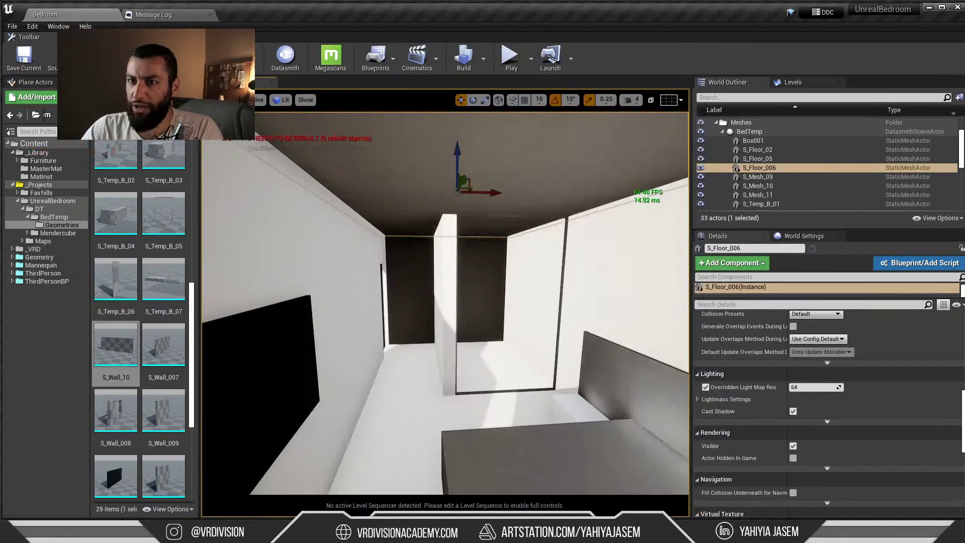
Reimport the BedTemp Datasmith asset and look over the updated bedroom walls, bed and wardrobe
click(98, 115)
right_click(167, 182)
click(266, 219)
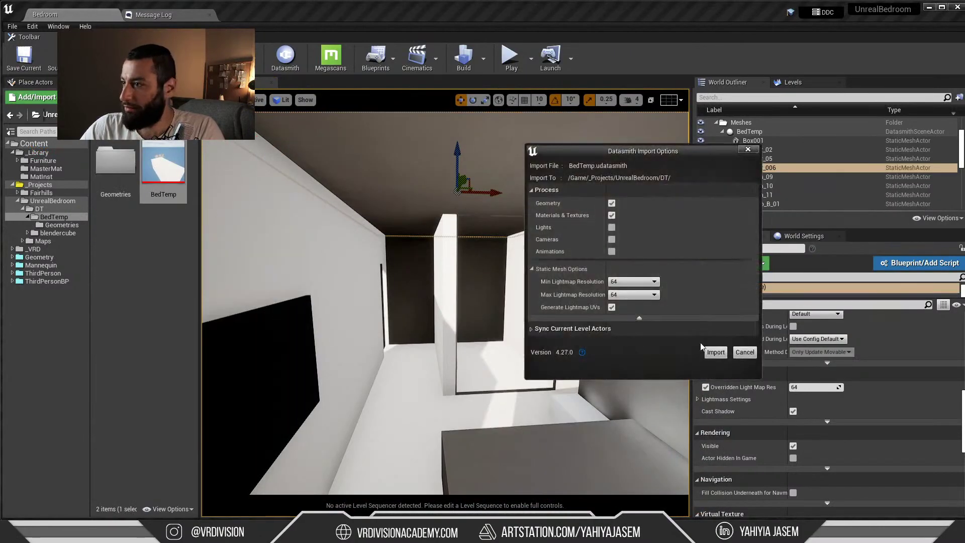
click(714, 351)
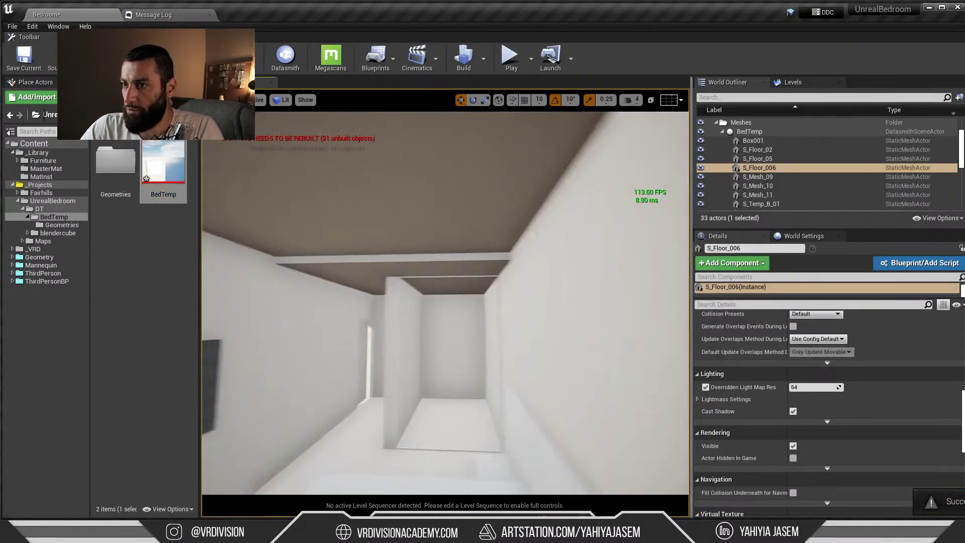
right_drag(444, 123, 651, 175)
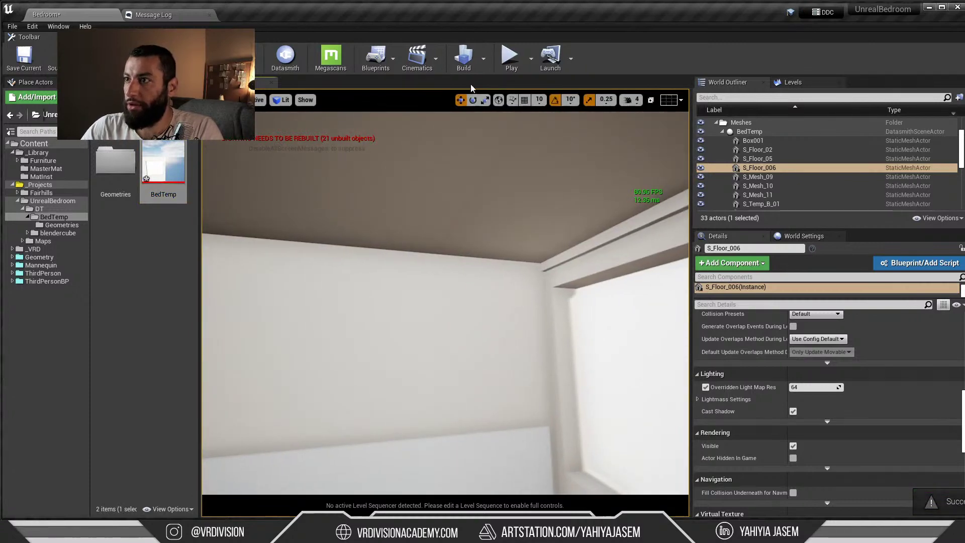
right_drag(526, 176, 573, 177)
right_drag(508, 183, 337, 181)
right_drag(403, 228, 475, 225)
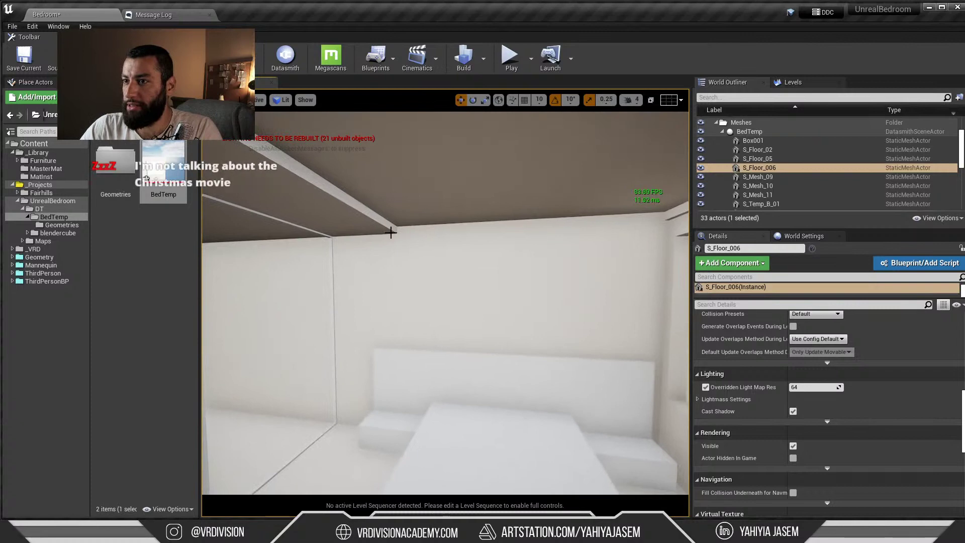
right_drag(390, 231, 322, 233)
Start a GPU Lightmass lighting bake, park its window lower left, and switch to the live chat
click(484, 58)
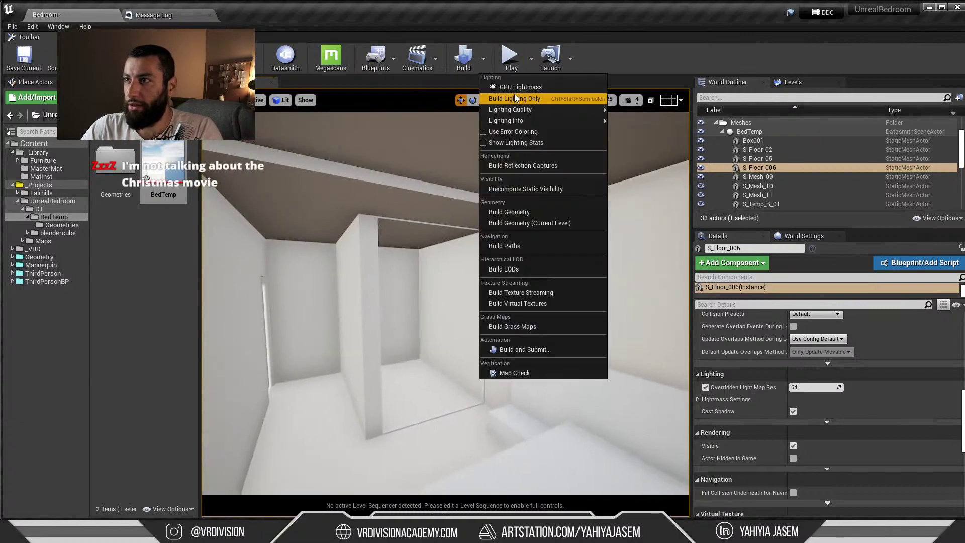
click(515, 93)
click(183, 201)
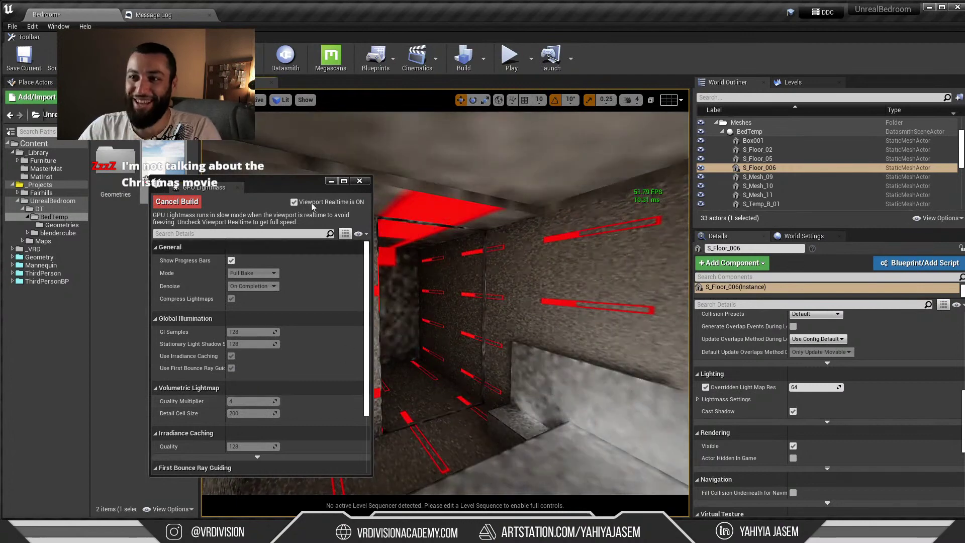
drag(297, 186, 193, 208)
mouse_move(455, 257)
right_down()
mouse_move(432, 254)
mouse_move(454, 256)
right_up()
key(alt+Tab)
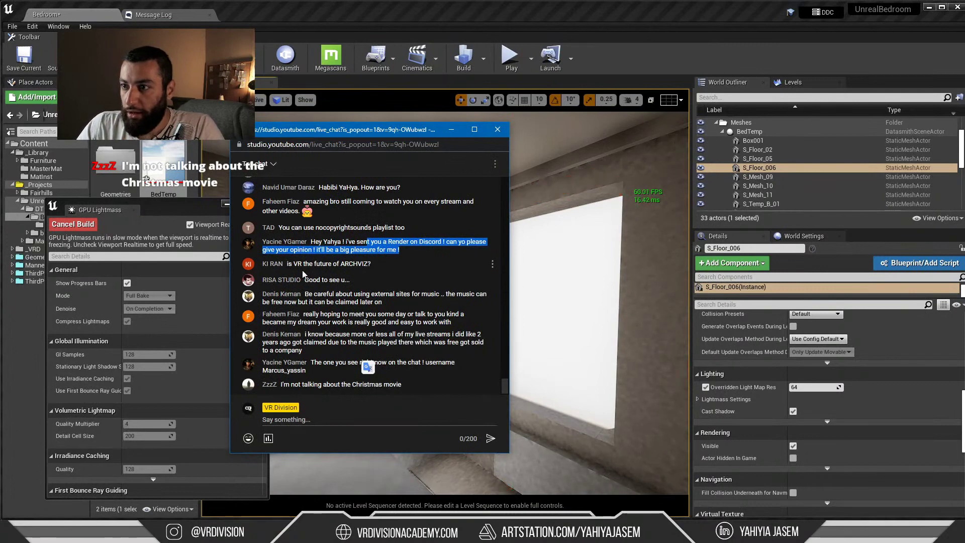
In Discord, browse the VR Division Community's unreal-engine and show-your-work channels
key(alt+Tab)
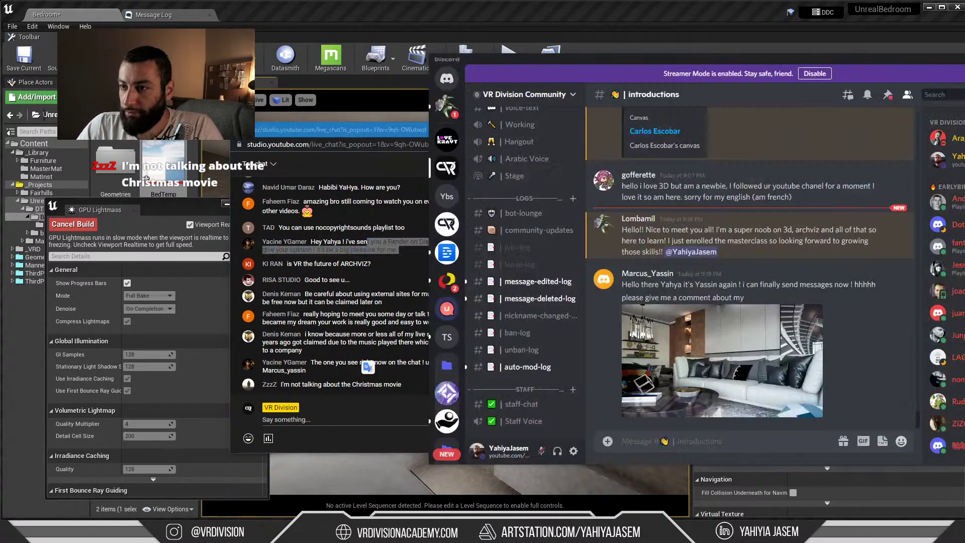
click(456, 110)
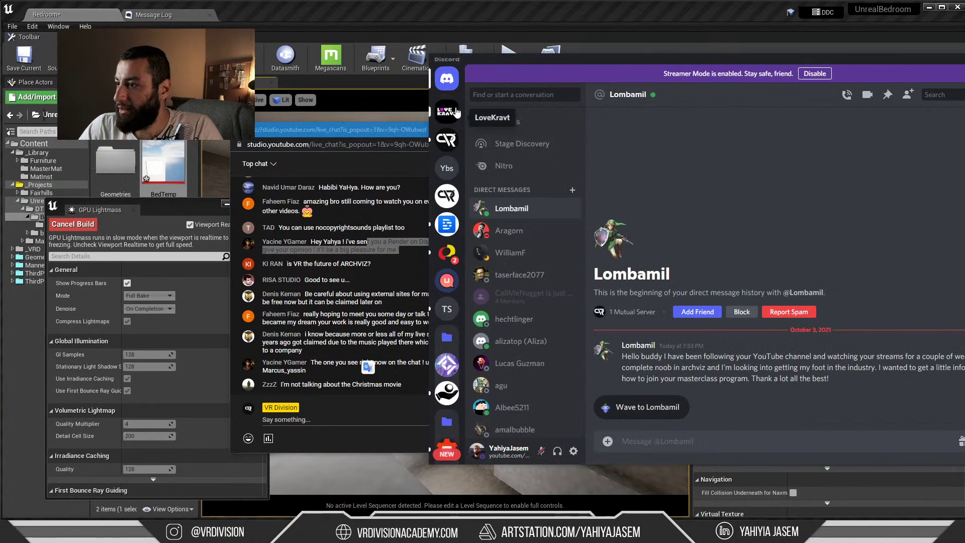
click(447, 140)
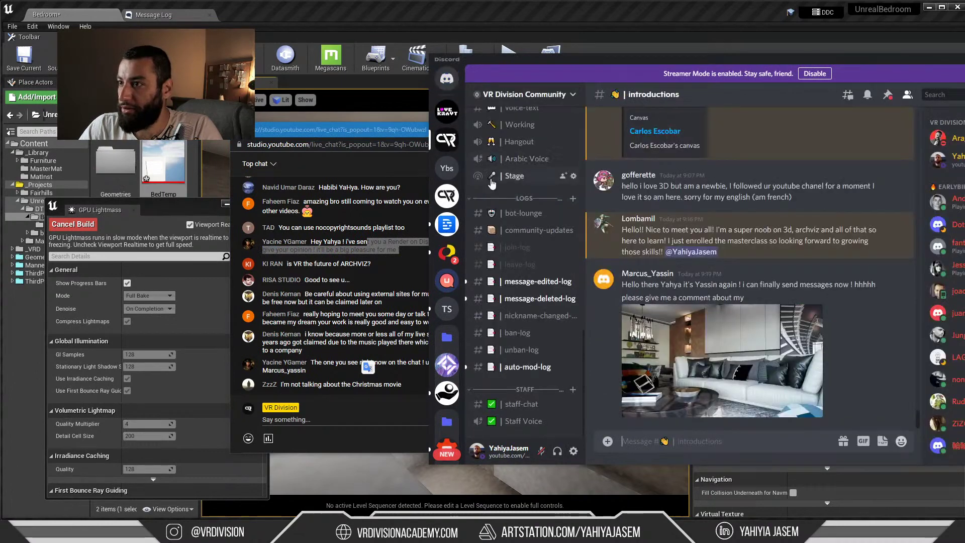
click(526, 161)
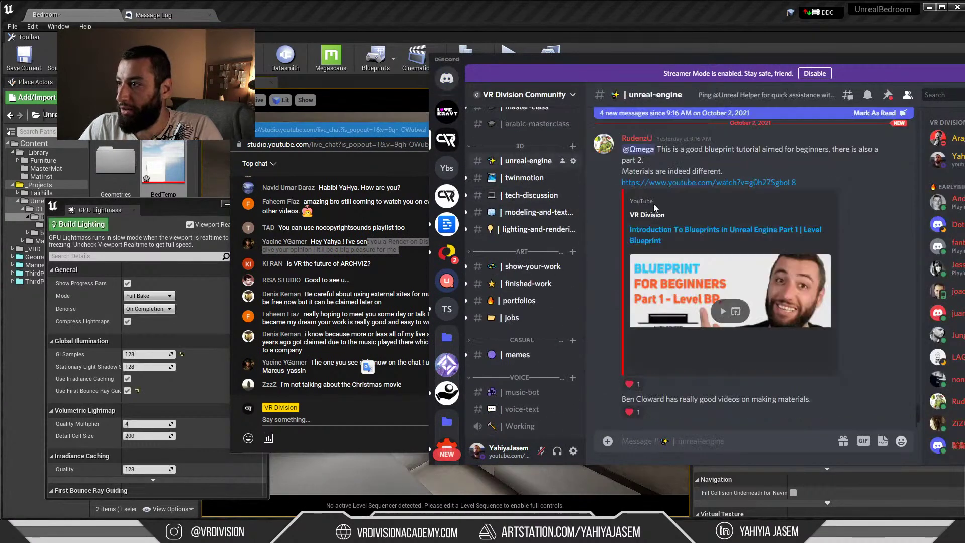
click(534, 267)
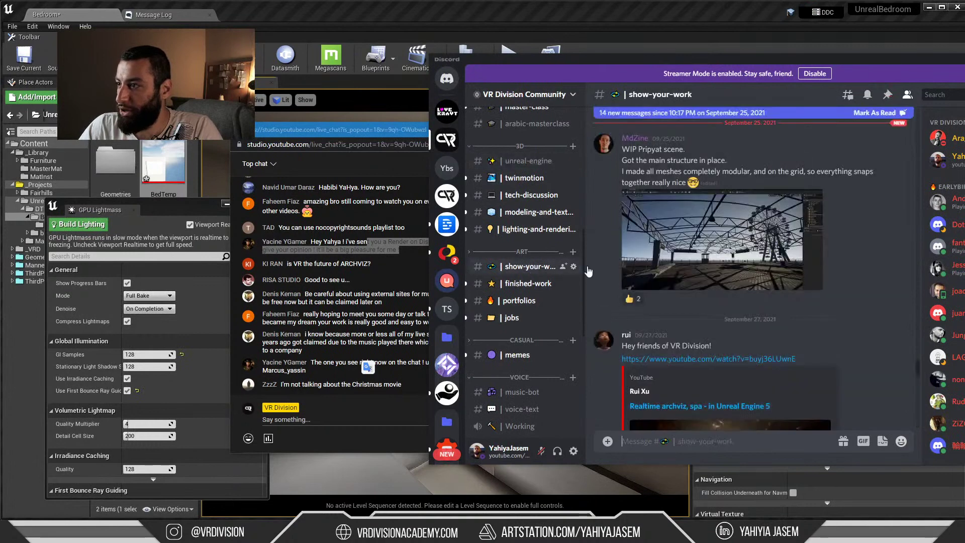
scroll(746, 232, down, 5)
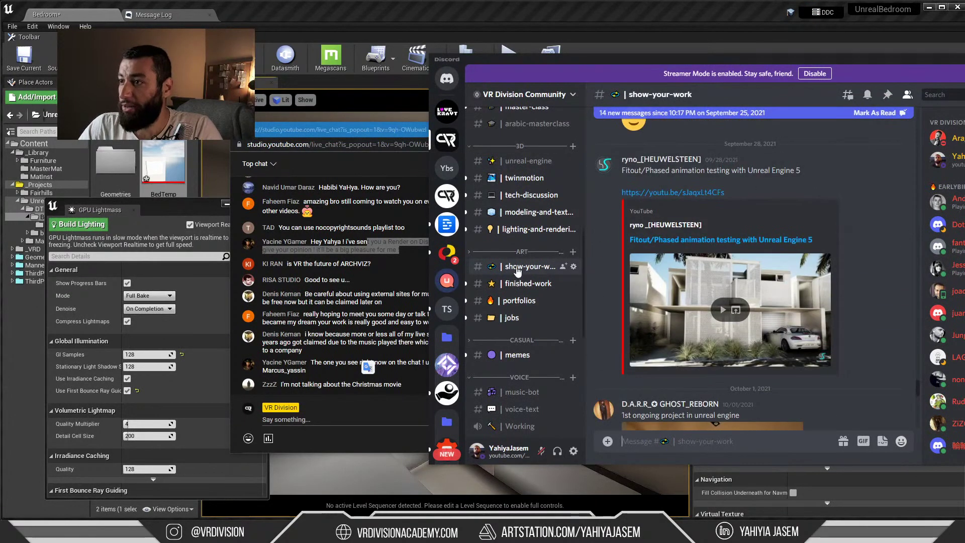
scroll(729, 237, down, 5)
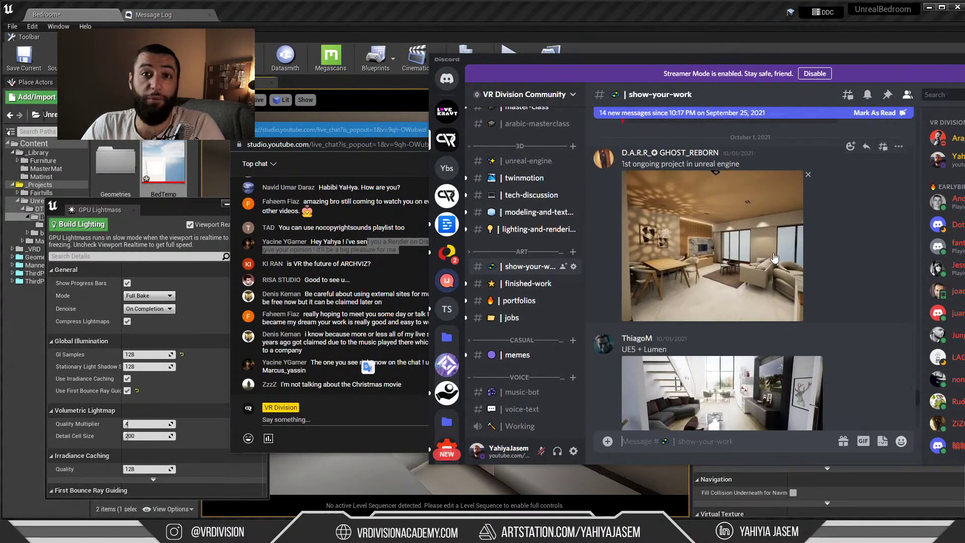
scroll(819, 290, down, 5)
scroll(819, 291, down, 5)
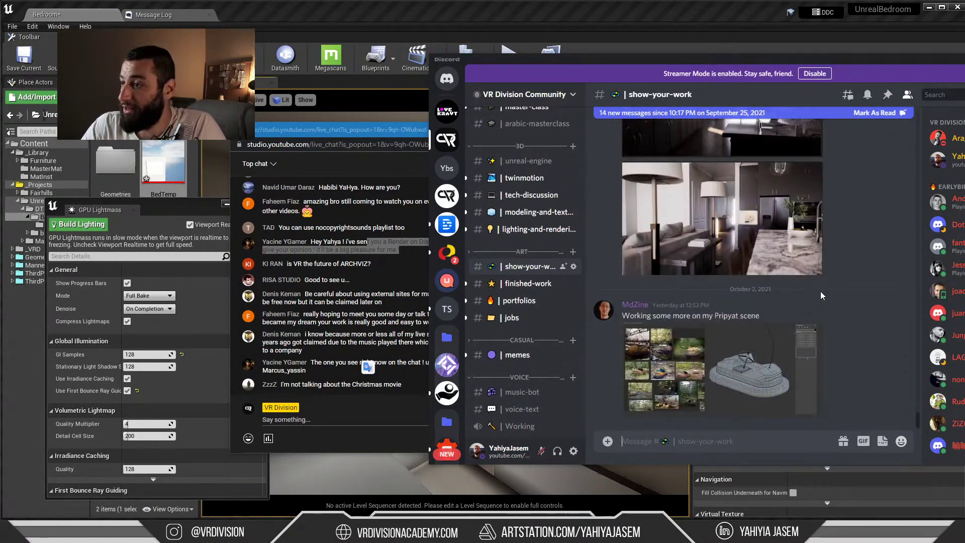
scroll(834, 307, up, 5)
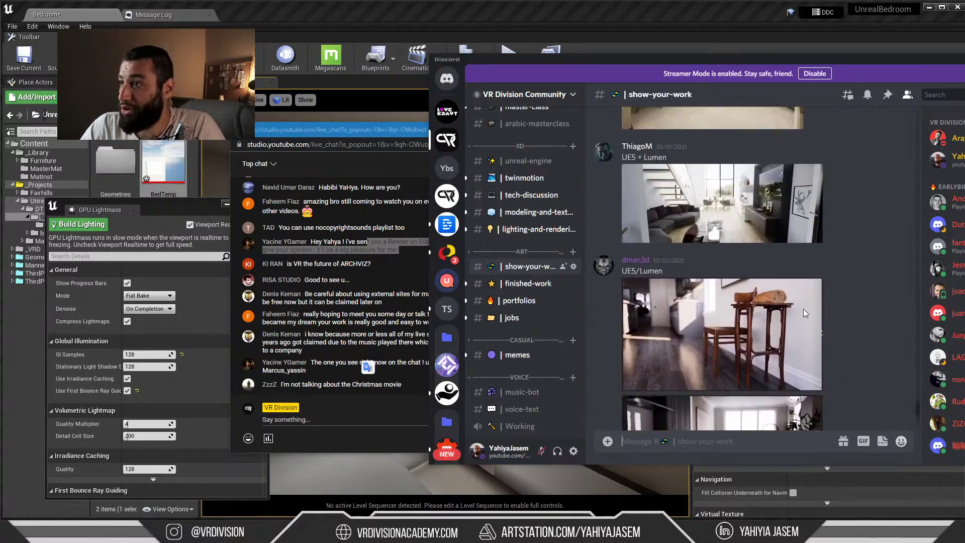
Scroll through the finished-work and portfolios channels, then hide Discord
click(518, 284)
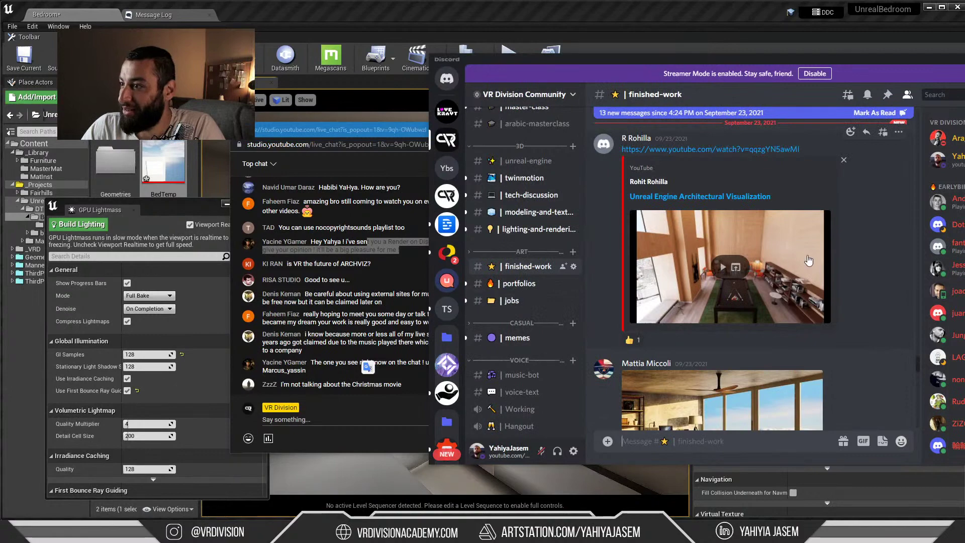
scroll(808, 256, down, 10)
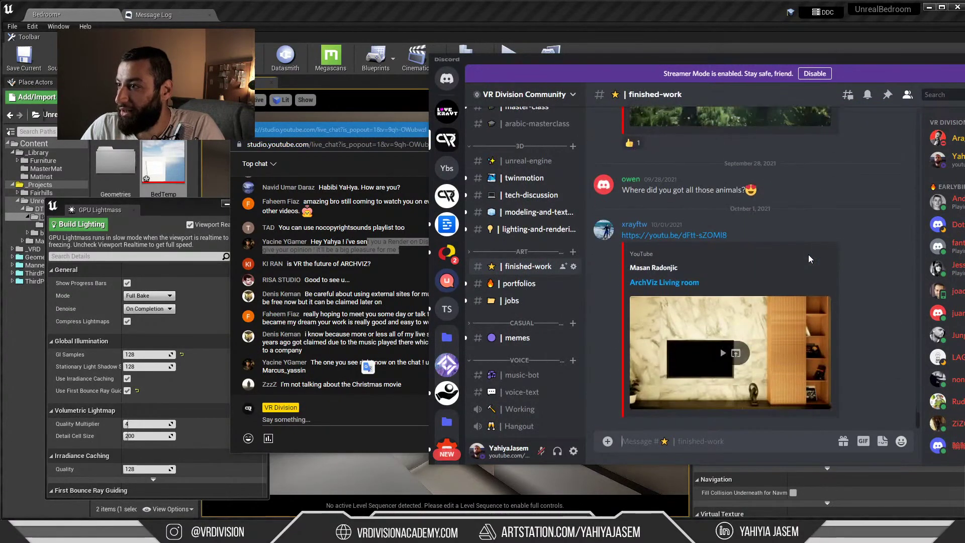
scroll(811, 254, up, 8)
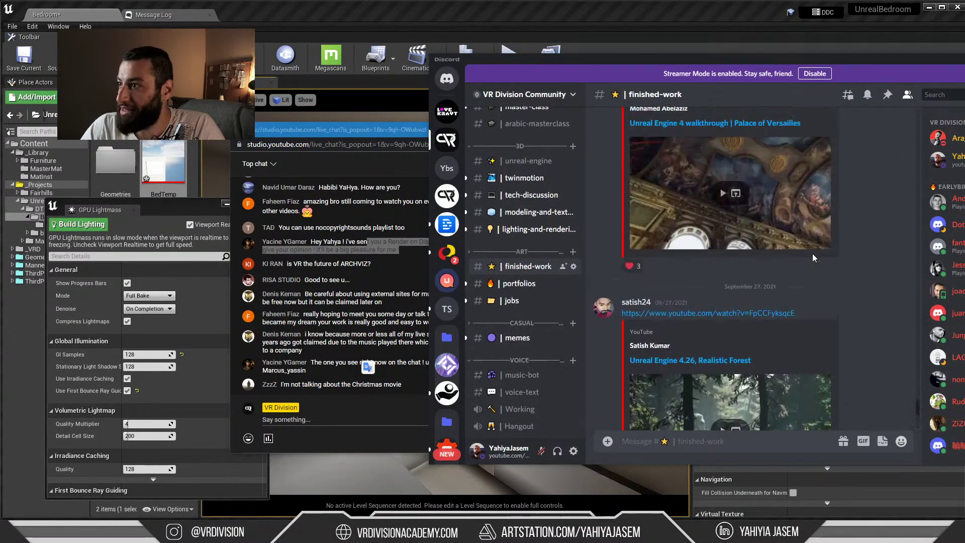
scroll(813, 255, up, 8)
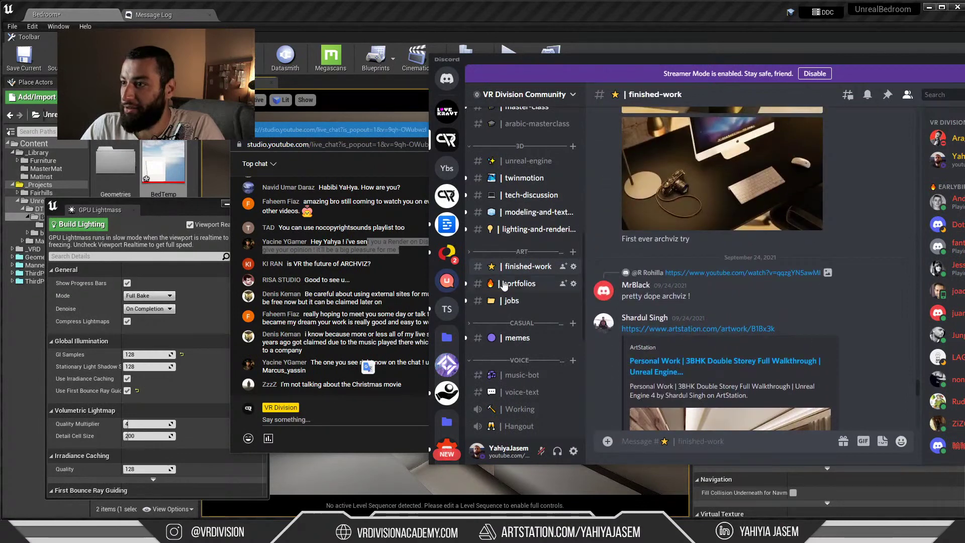
click(504, 284)
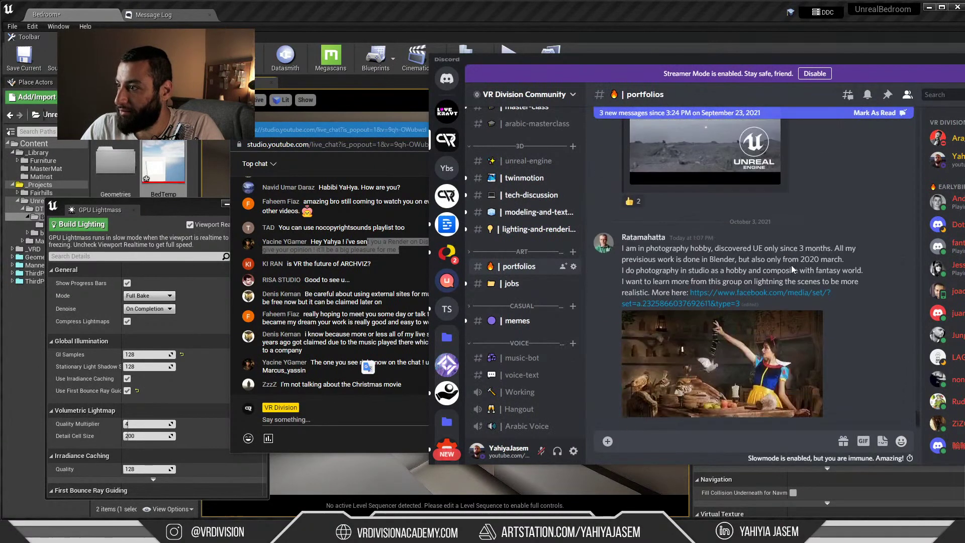
scroll(792, 265, up, 6)
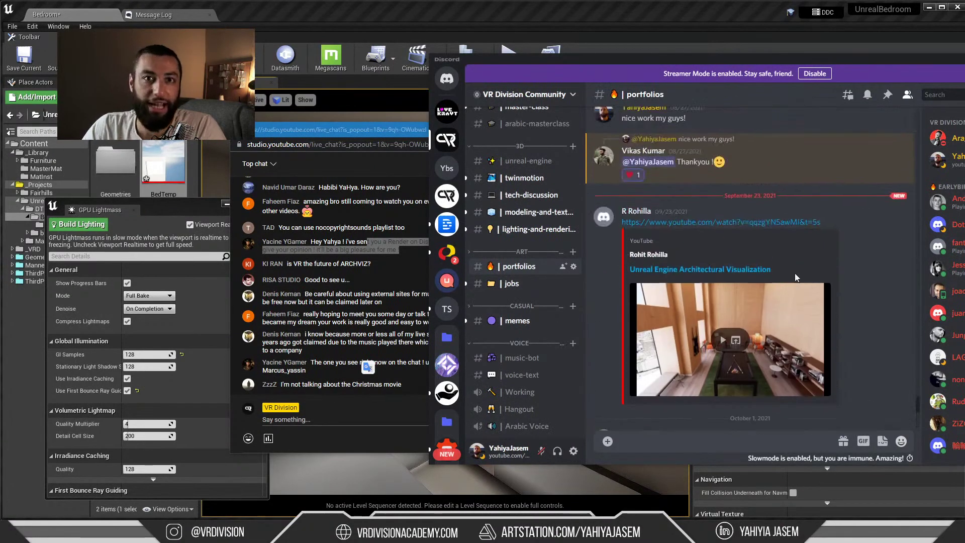
scroll(796, 274, up, 6)
key(alt+Tab)
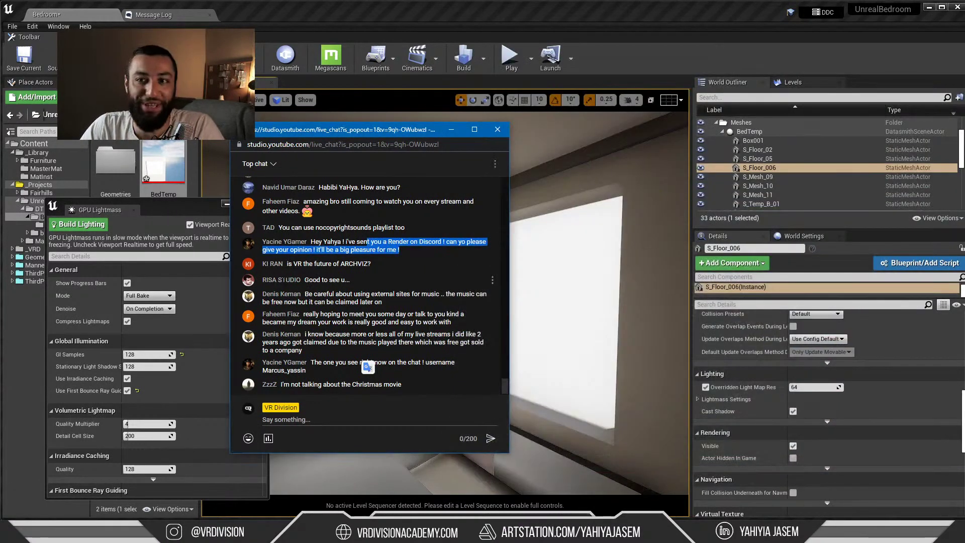
drag(304, 280, 350, 280)
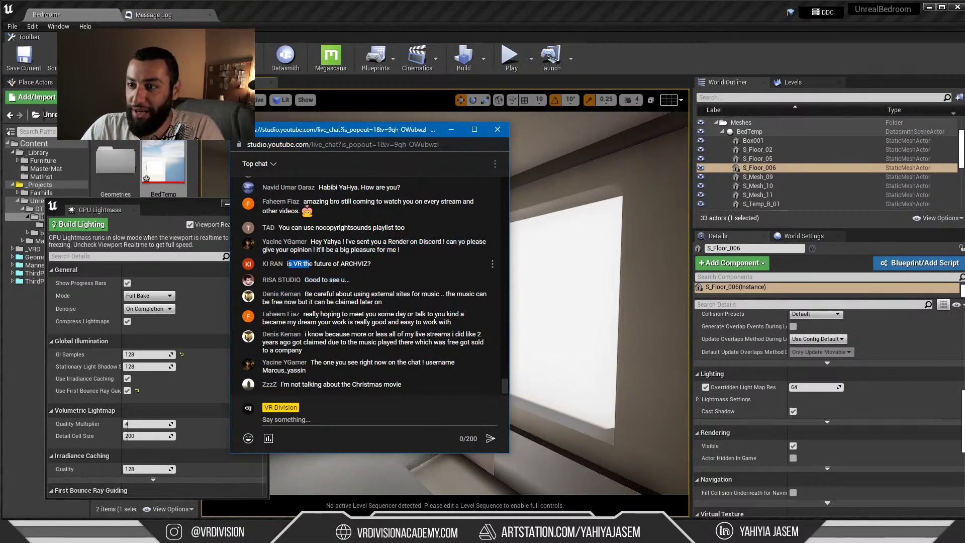
drag(371, 264, 288, 265)
click(297, 264)
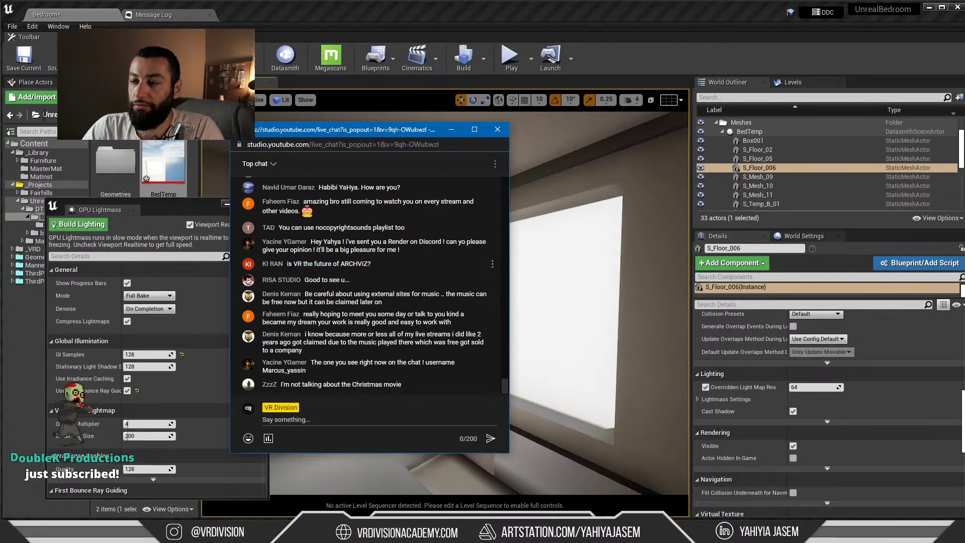
mouse_move(292, 264)
mouse_down()
mouse_move(373, 264)
mouse_move(294, 265)
mouse_up()
click(376, 265)
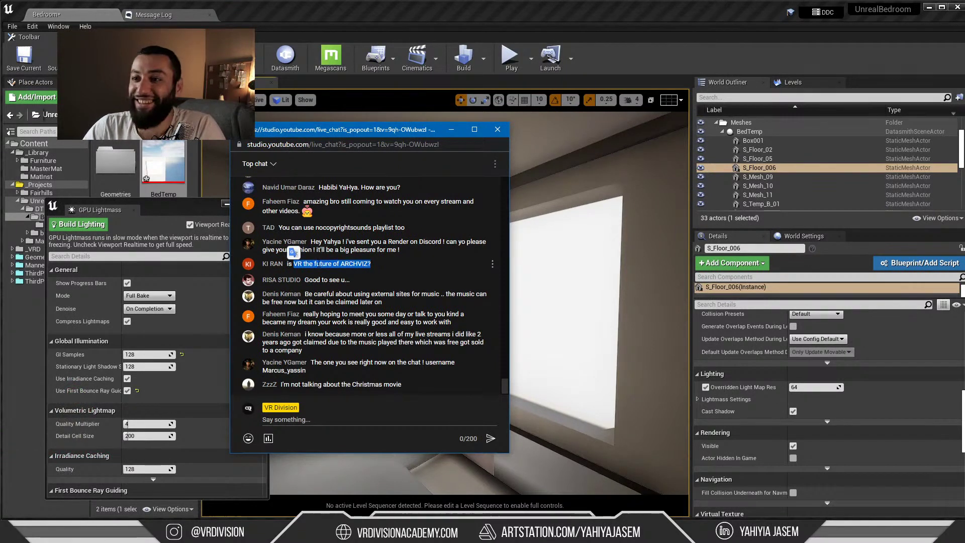
drag(312, 294, 435, 294)
click(398, 305)
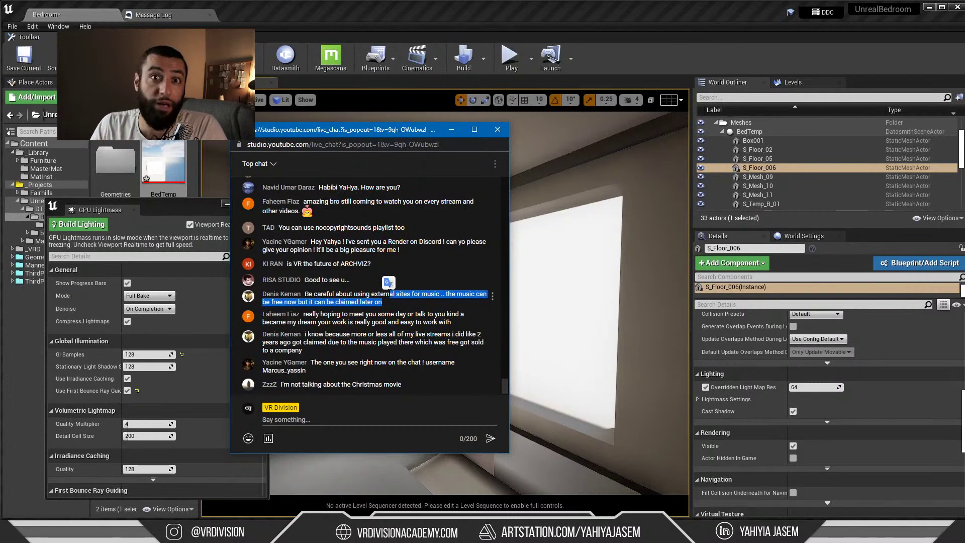
click(342, 310)
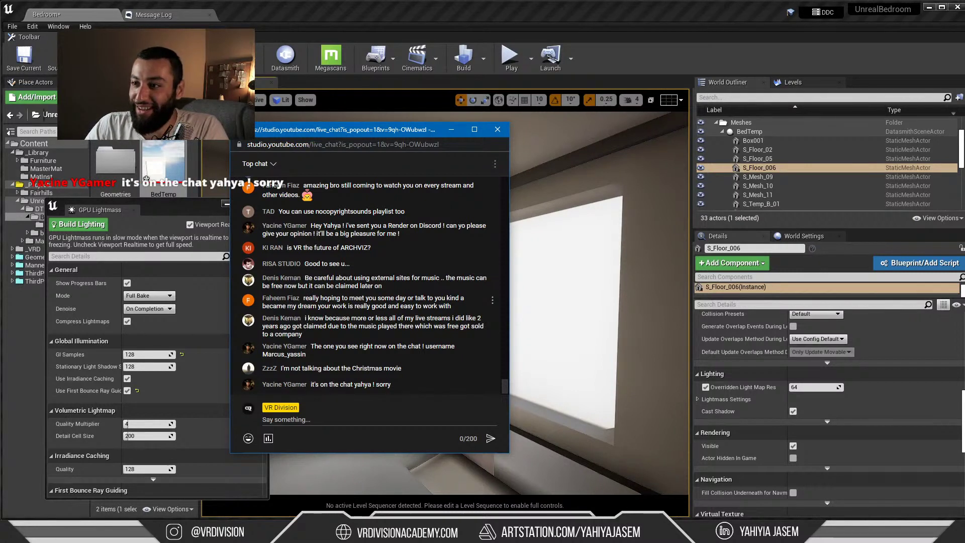
drag(459, 308, 317, 306)
click(321, 306)
click(327, 299)
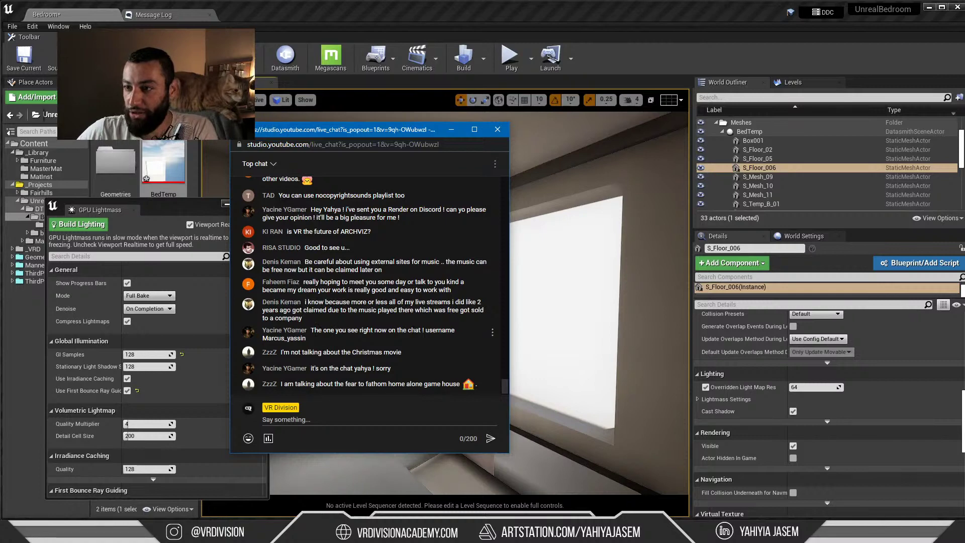
Bring Discord forward and open #show-your-work from the expanded ART category
key(alt+Tab)
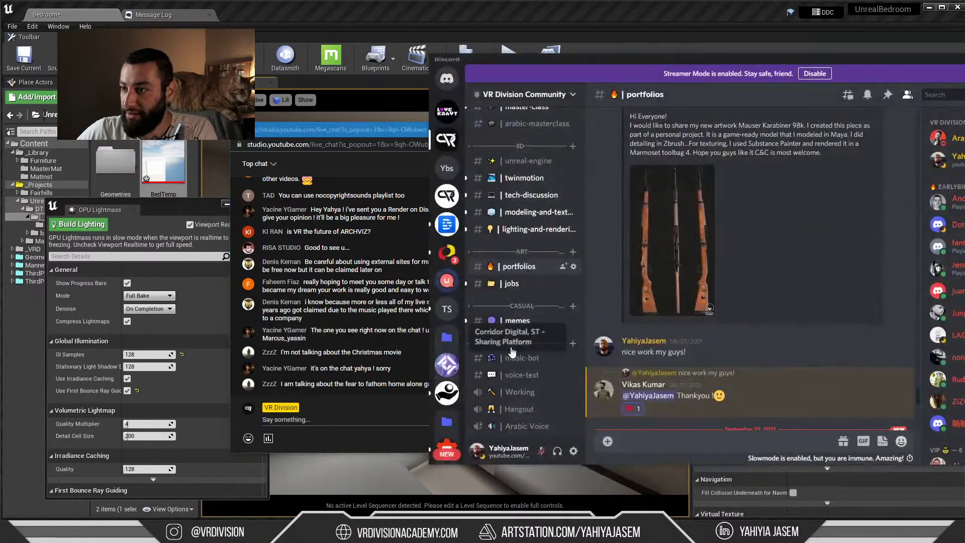
scroll(722, 357, down, 8)
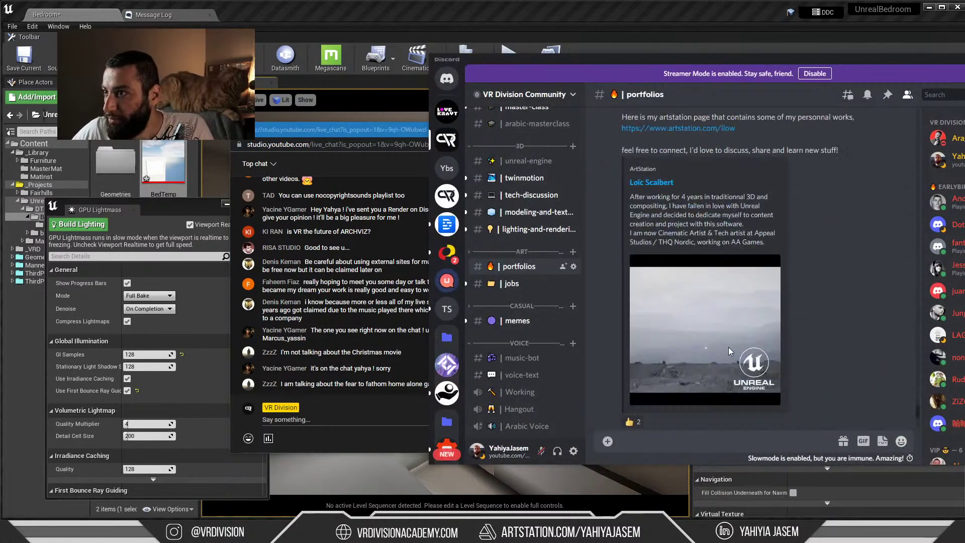
click(522, 252)
click(530, 267)
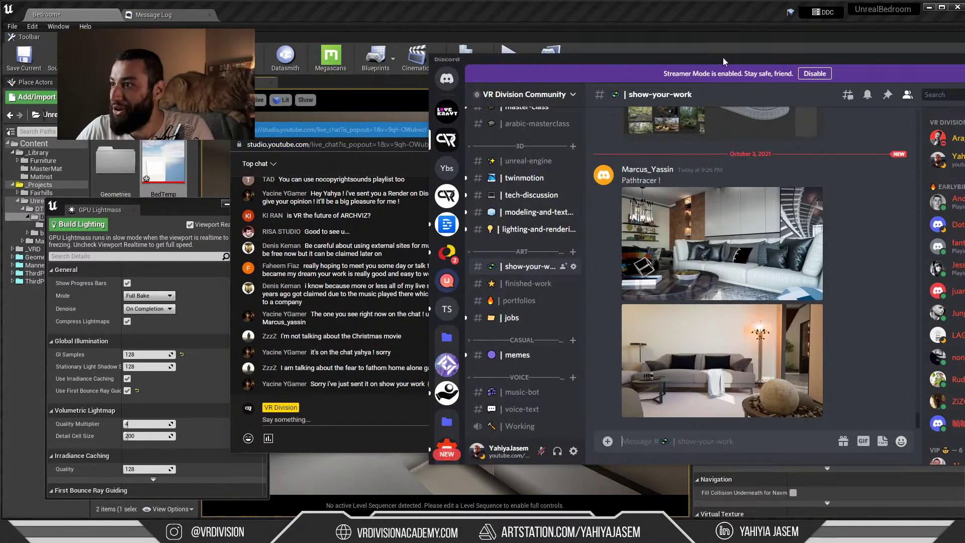
drag(722, 57, 621, 57)
View both Pathtracer renders enlarged, including the sofa one, then minimize Discord
click(621, 227)
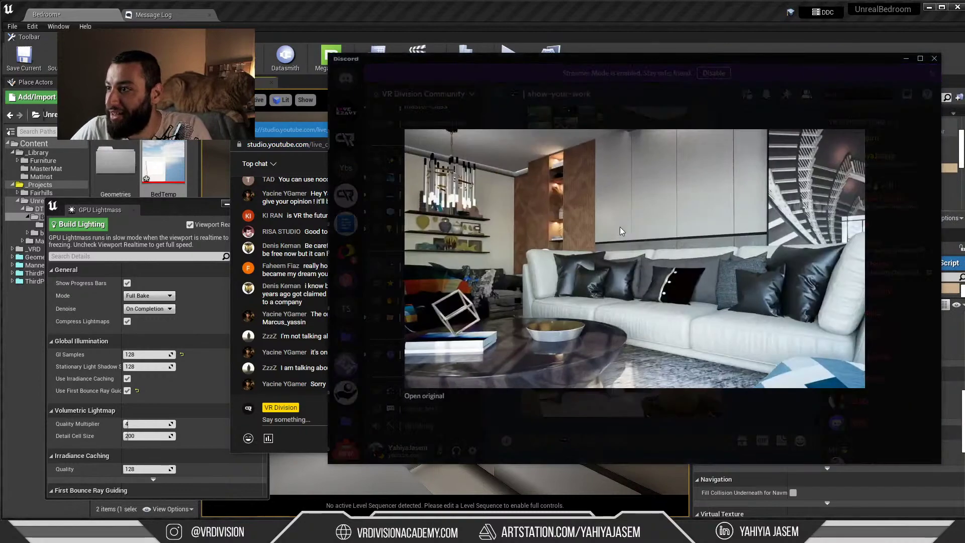
click(638, 431)
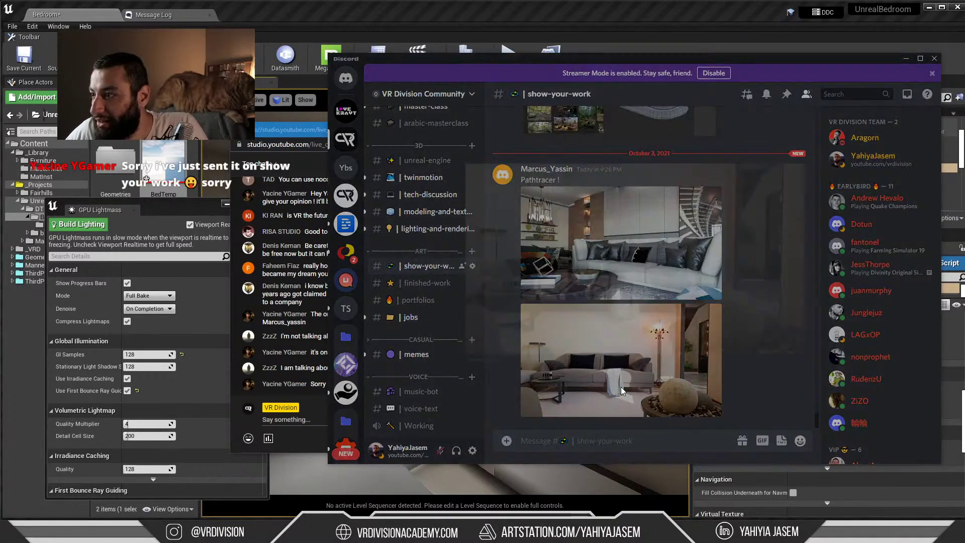
click(620, 392)
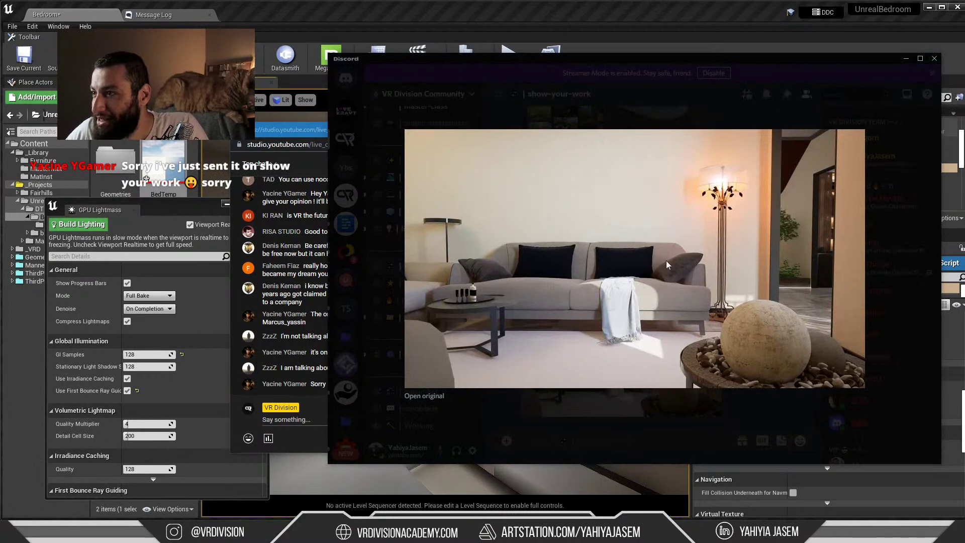
drag(619, 58, 448, 59)
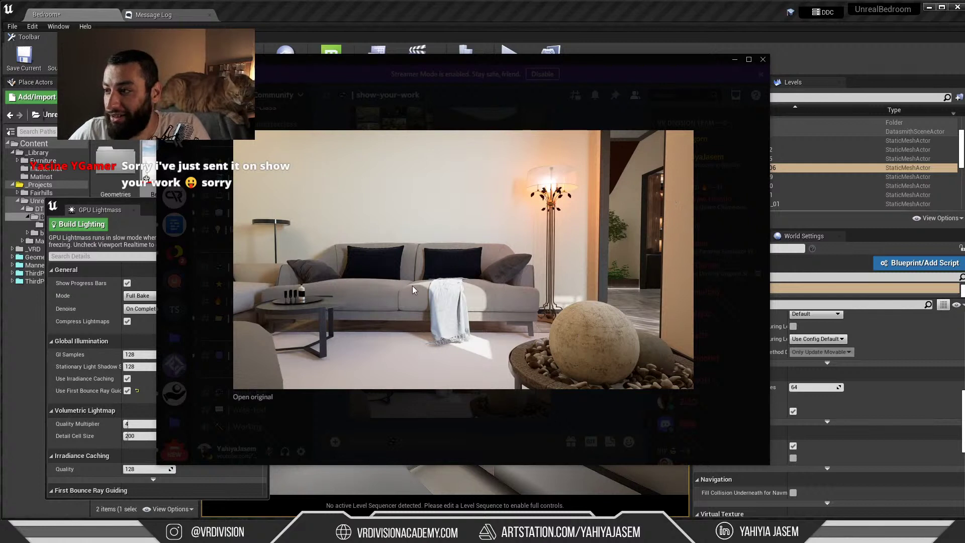
click(391, 393)
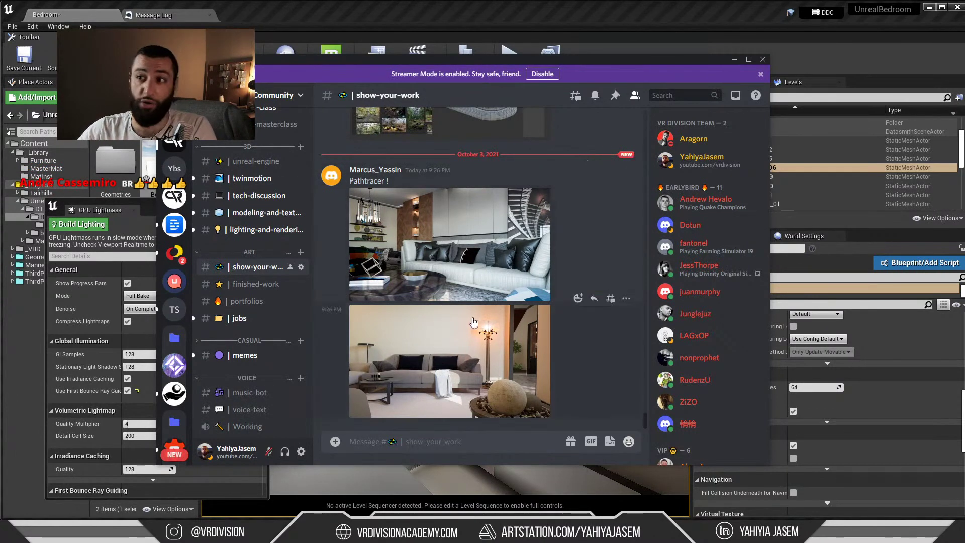
scroll(435, 233, up, 10)
scroll(462, 267, down, 10)
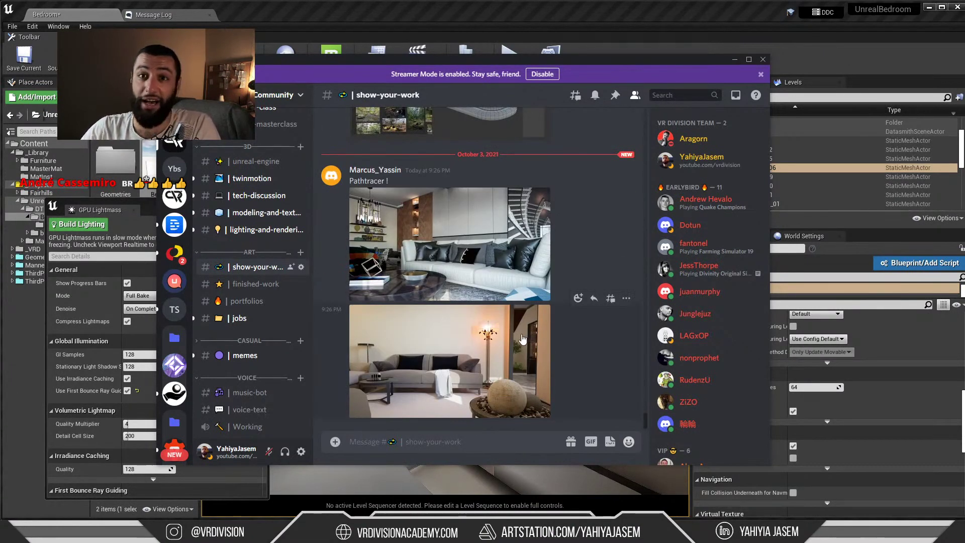
click(734, 60)
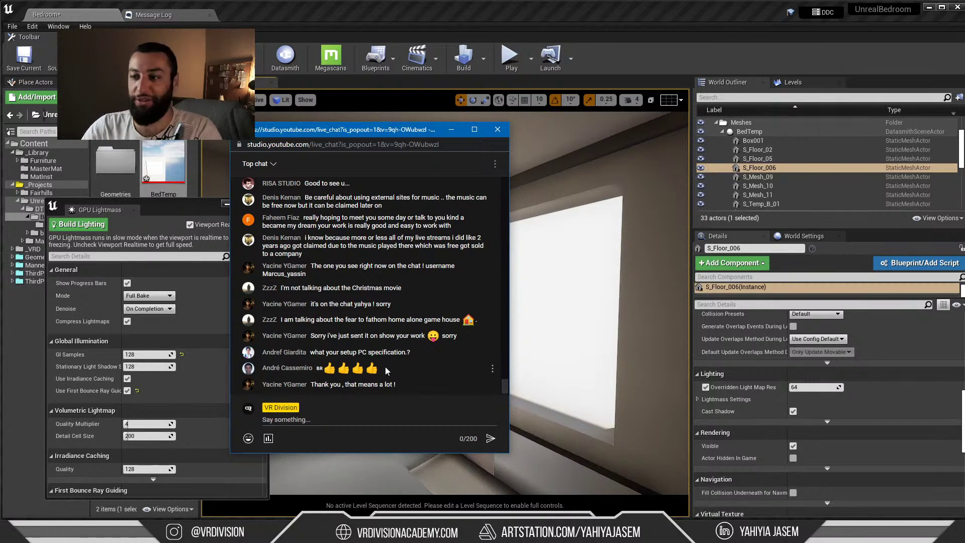
Select and clear some chat messages, then drag the live chat window to the right edge
drag(400, 388, 347, 335)
click(324, 386)
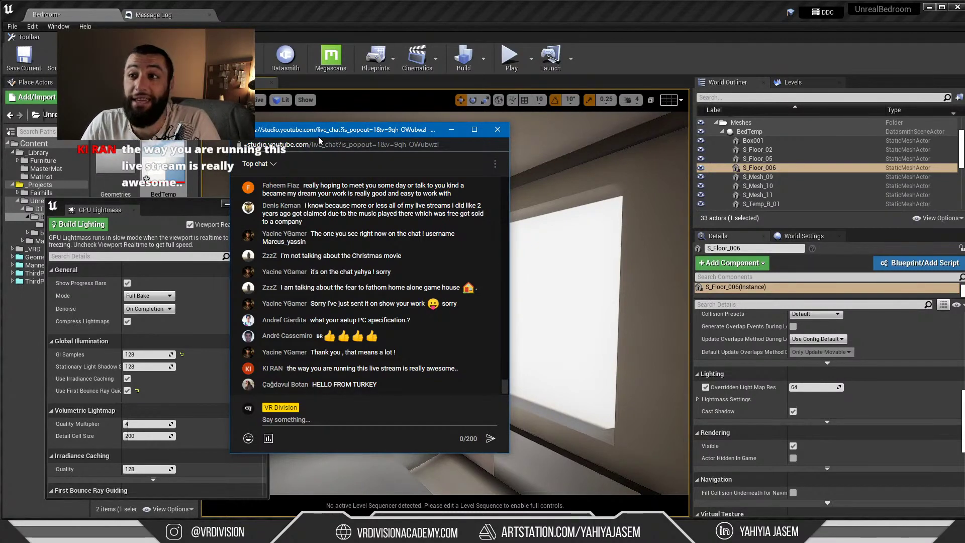
drag(294, 133, 342, 123)
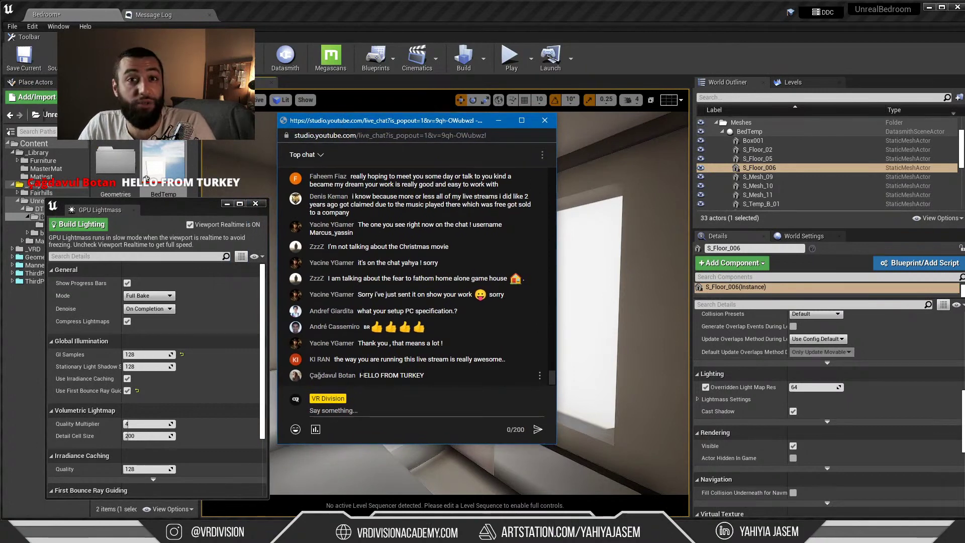
drag(355, 122, 683, 136)
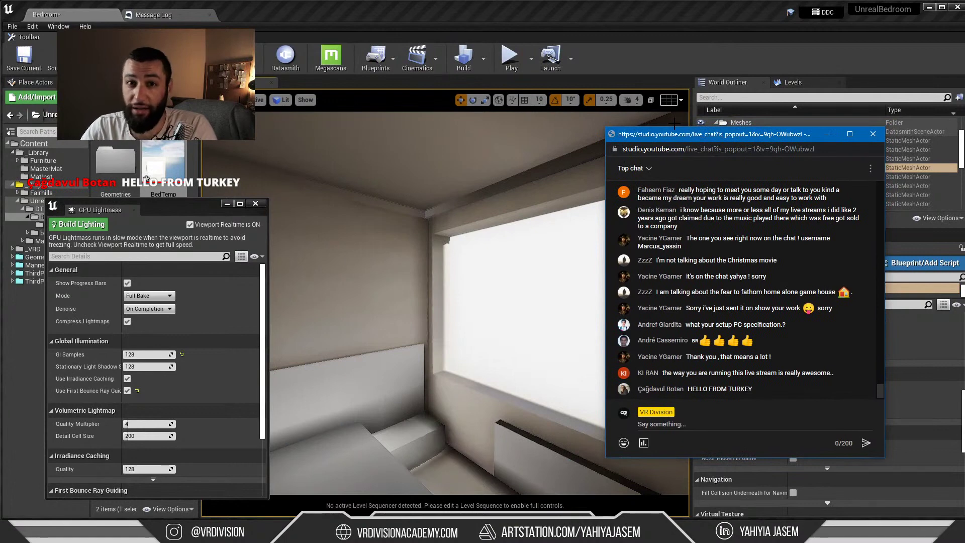
Turn the viewport camera from the closet toward the bed and headboard
right_drag(450, 304, 509, 301)
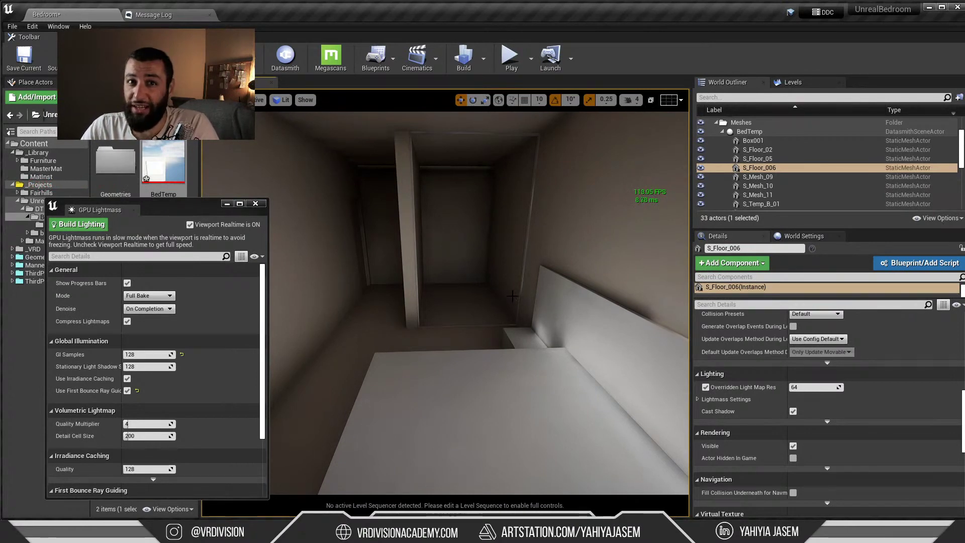
mouse_move(508, 334)
right_down()
mouse_move(538, 336)
mouse_move(525, 338)
right_up()
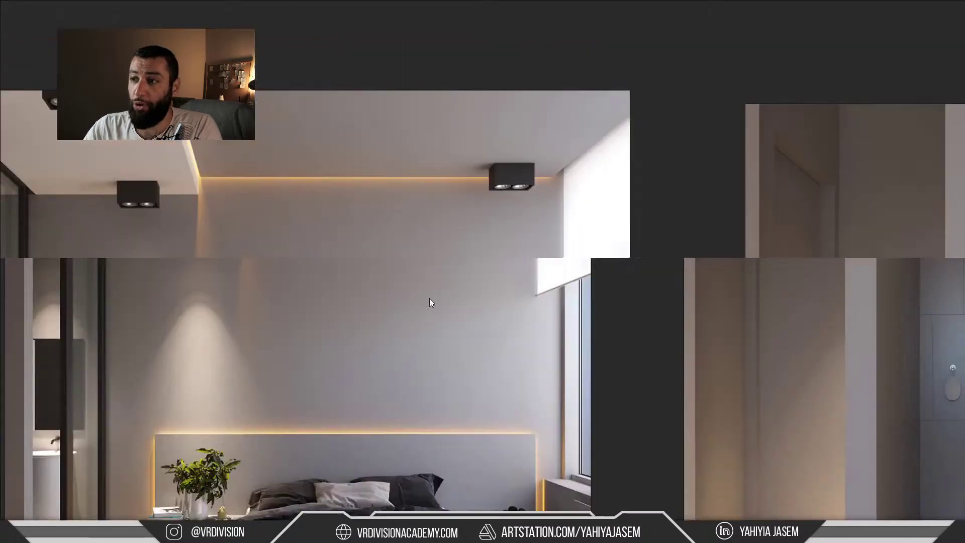
Zoom the PureRef board onto the bedroom render and exit full screen with Ctrl+F
scroll(429, 297, down, 3)
scroll(365, 373, up, 2)
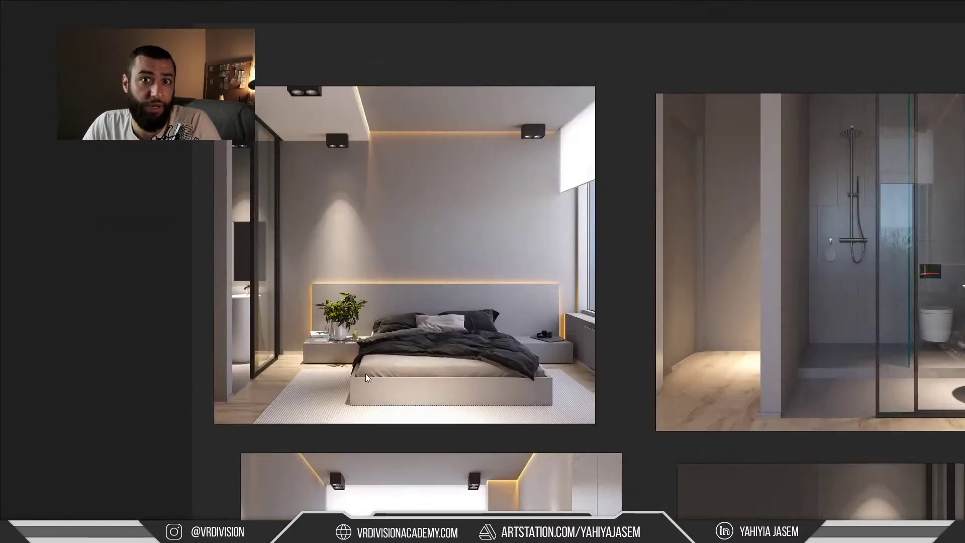
scroll(366, 373, up, 2)
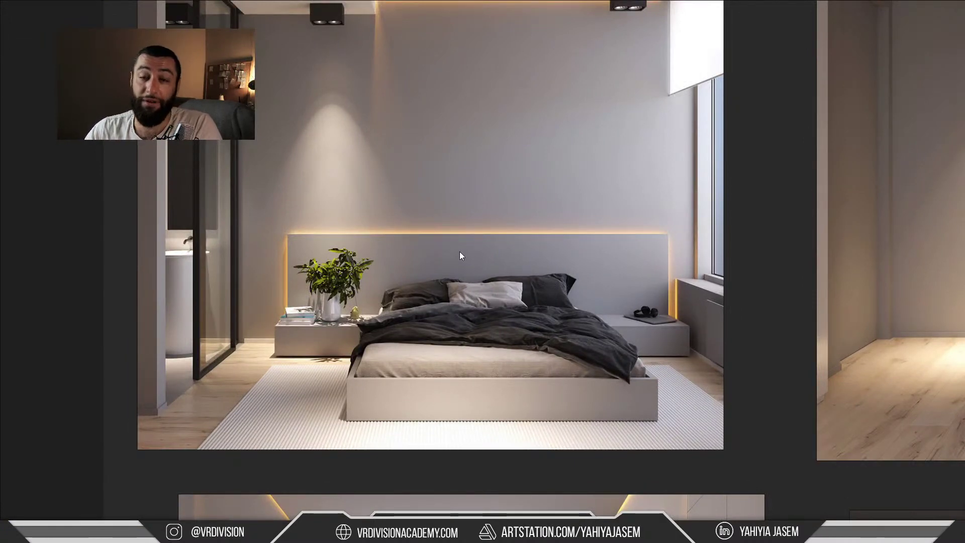
key(ctrl+f)
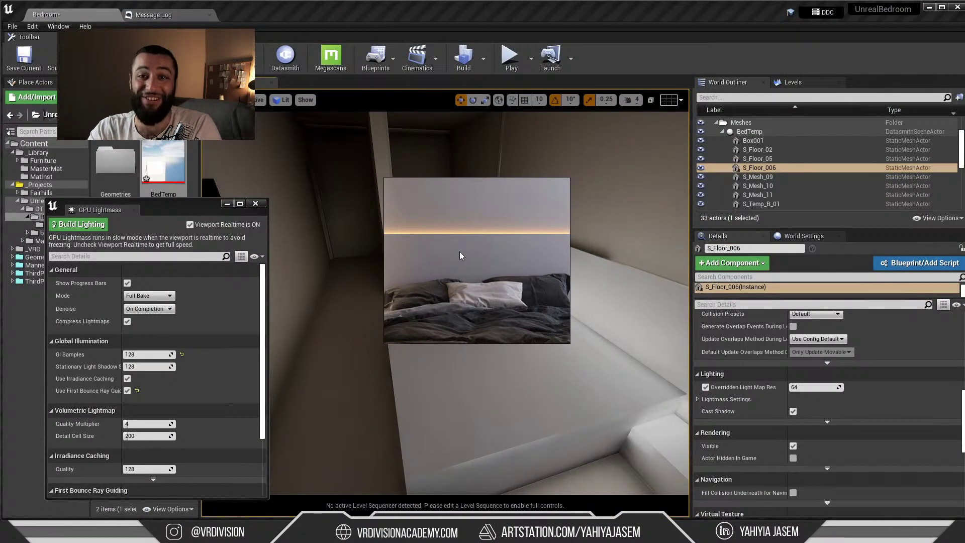
Zoom PureRef out to fit the bed, move the live chat over the viewport, then switch to webcam
scroll(460, 252, down, 3)
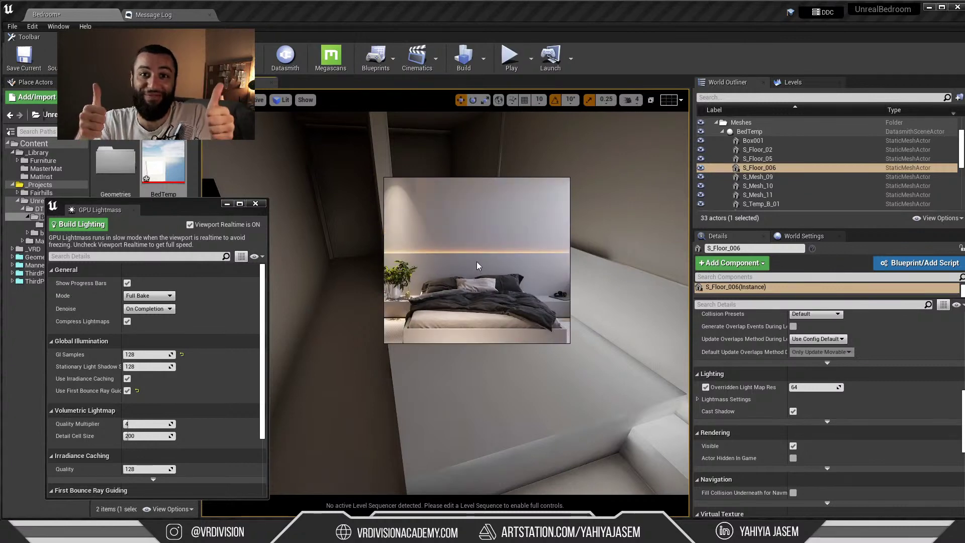
scroll(478, 264, down, 2)
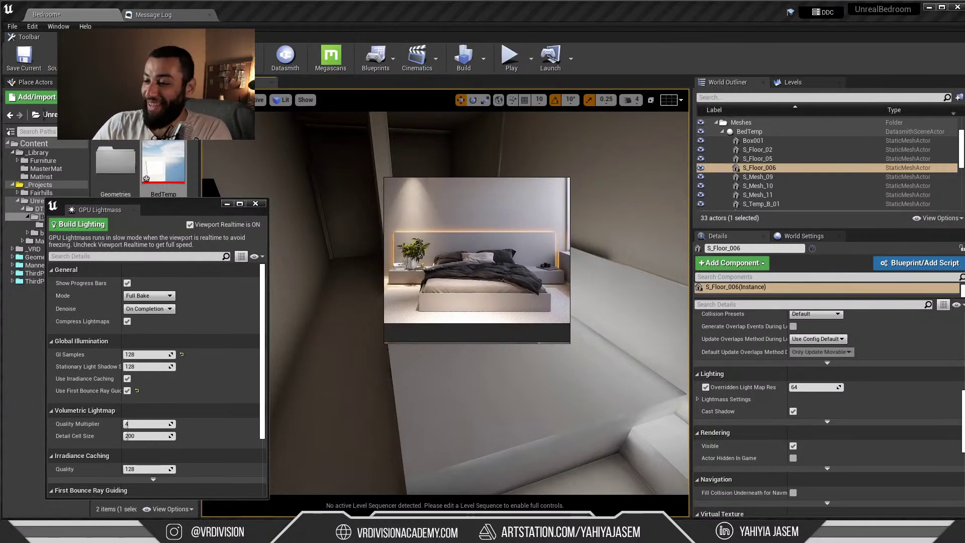
click(208, 530)
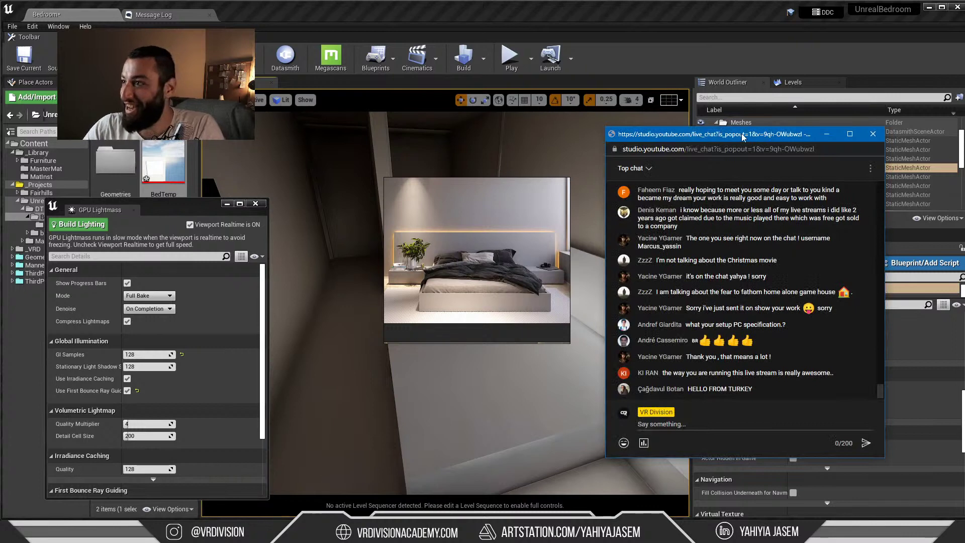
drag(743, 135, 366, 116)
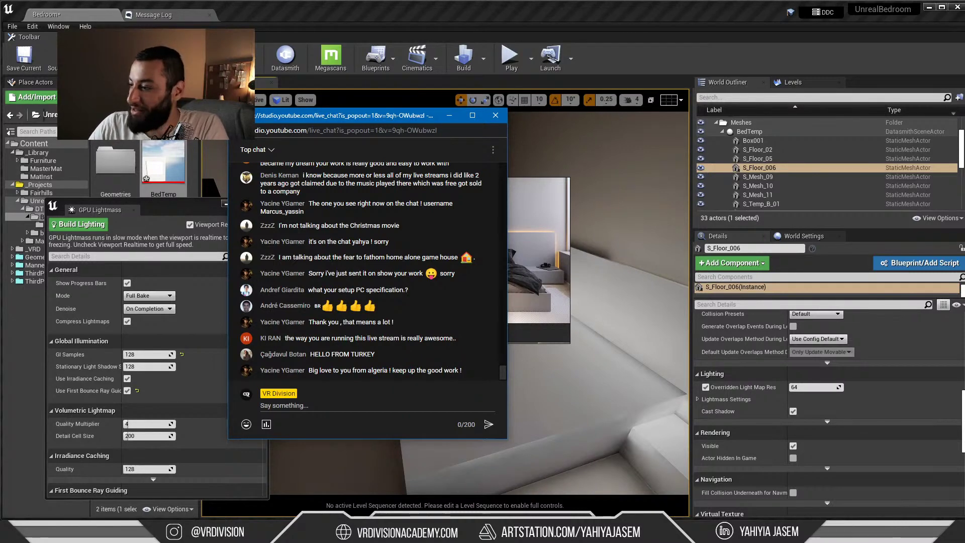
key(alt+Tab)
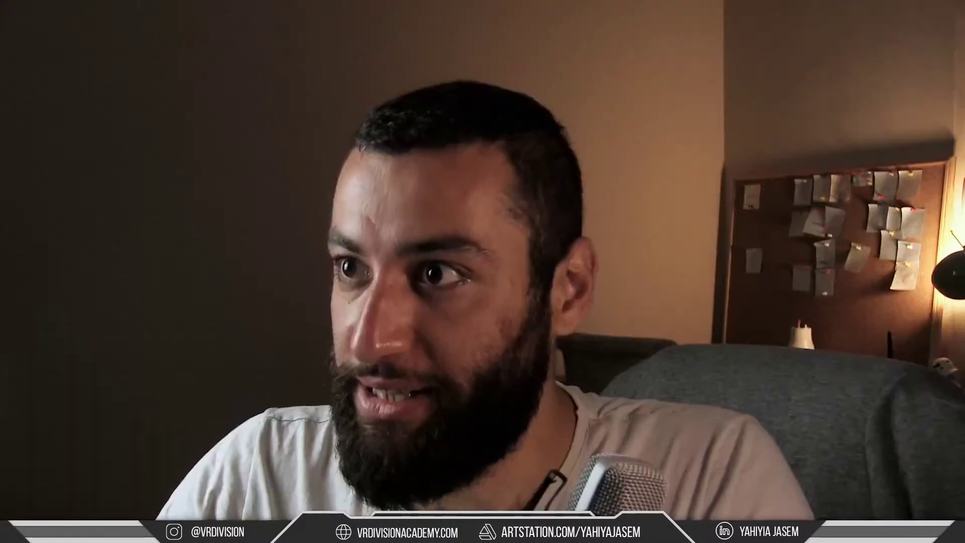